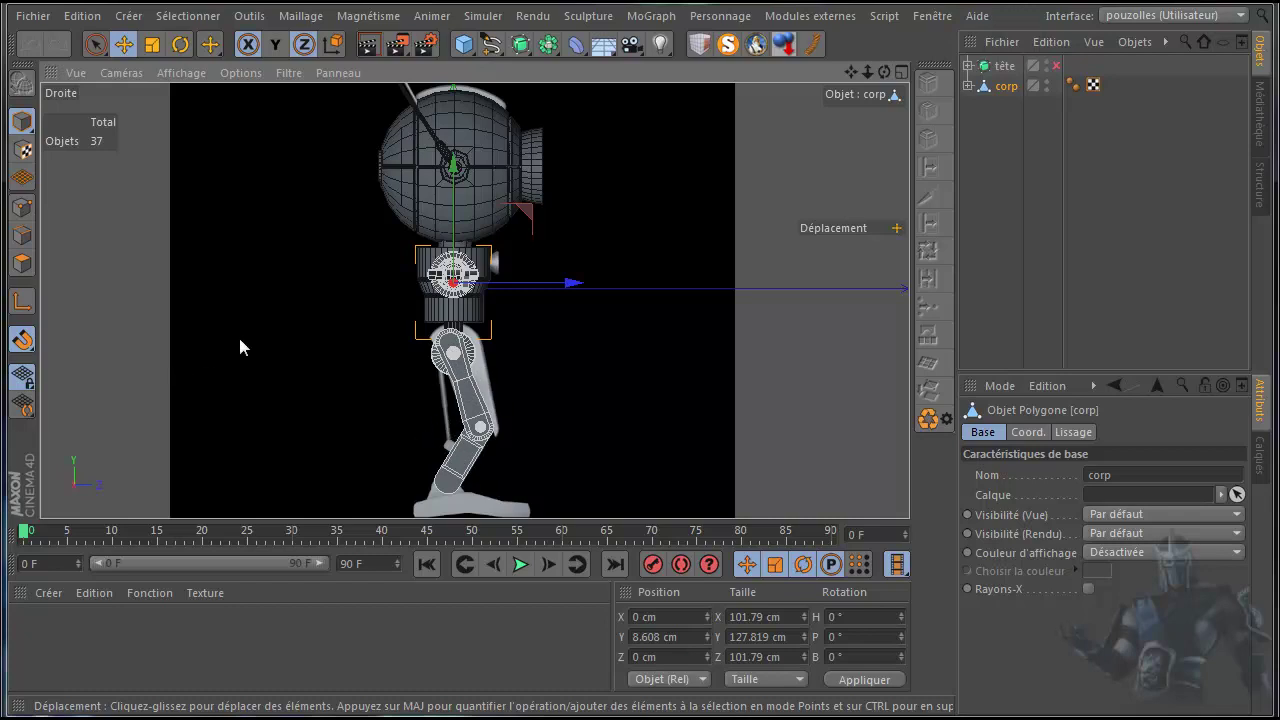
# Step: Set the front view's background image transparency to 54 %
pyautogui.click(238, 73)
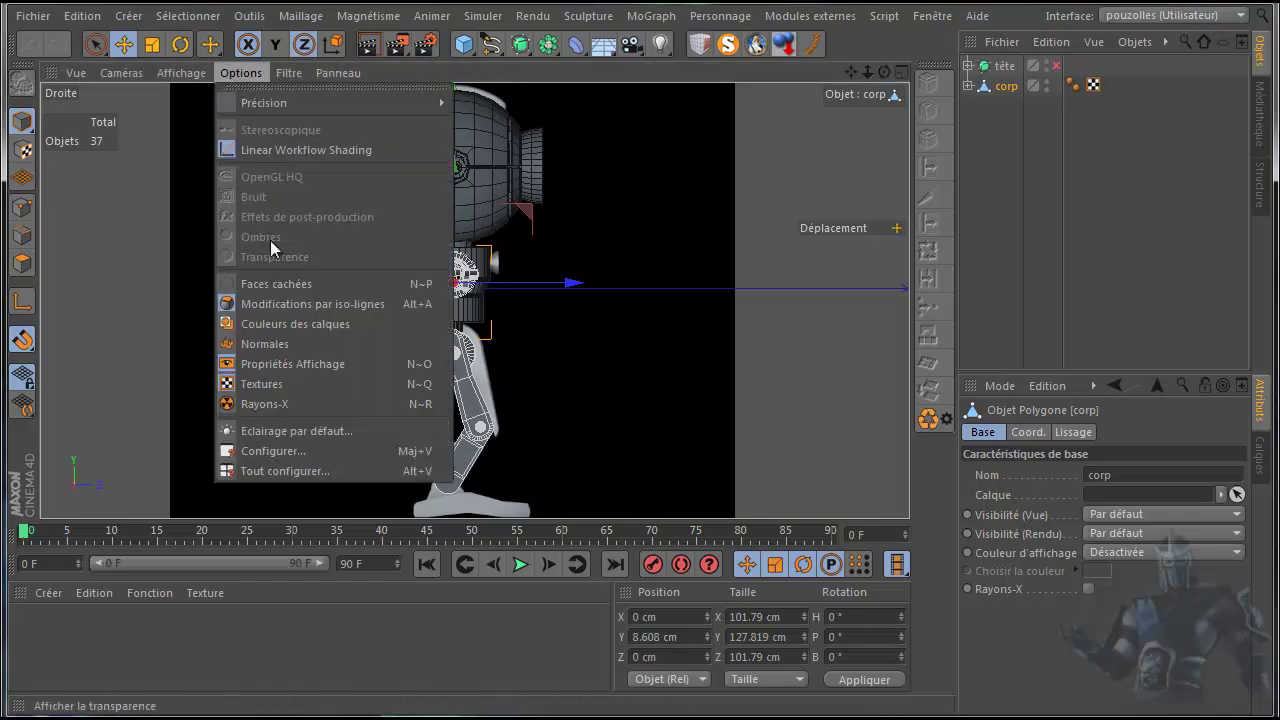
pyautogui.click(266, 474)
pyautogui.middleClick(702, 405)
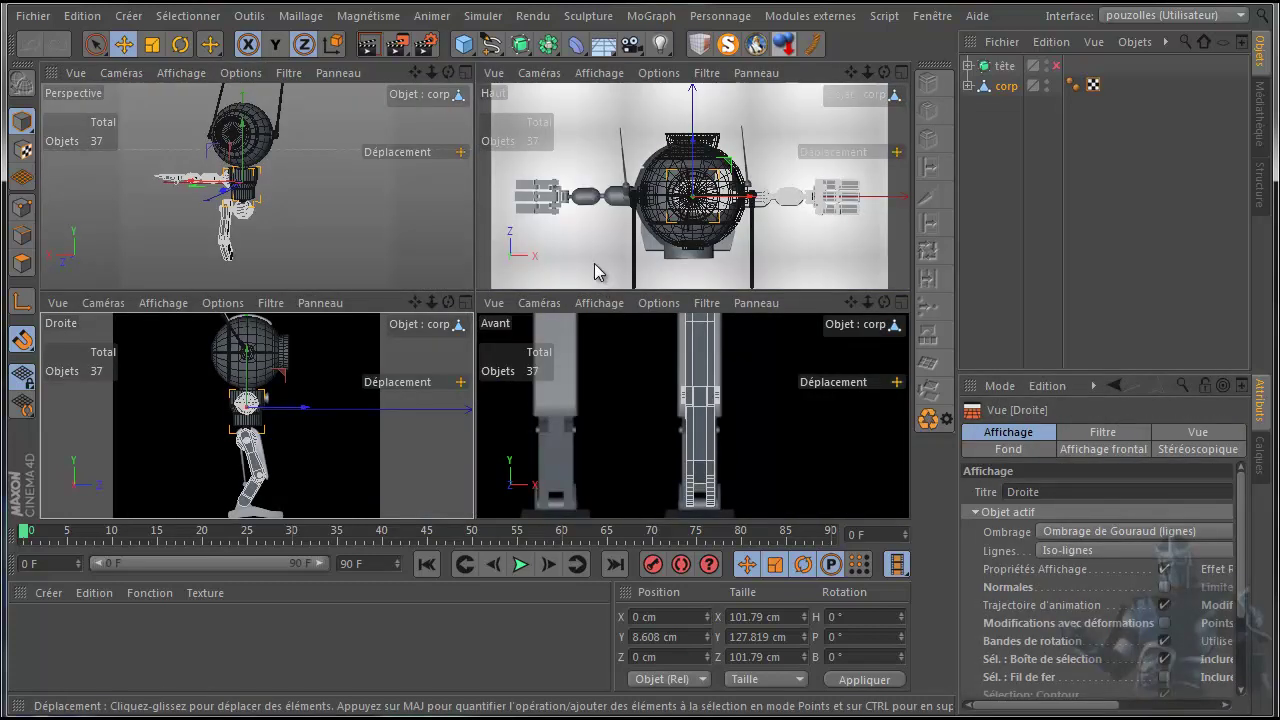
pyautogui.middleClick(625, 410)
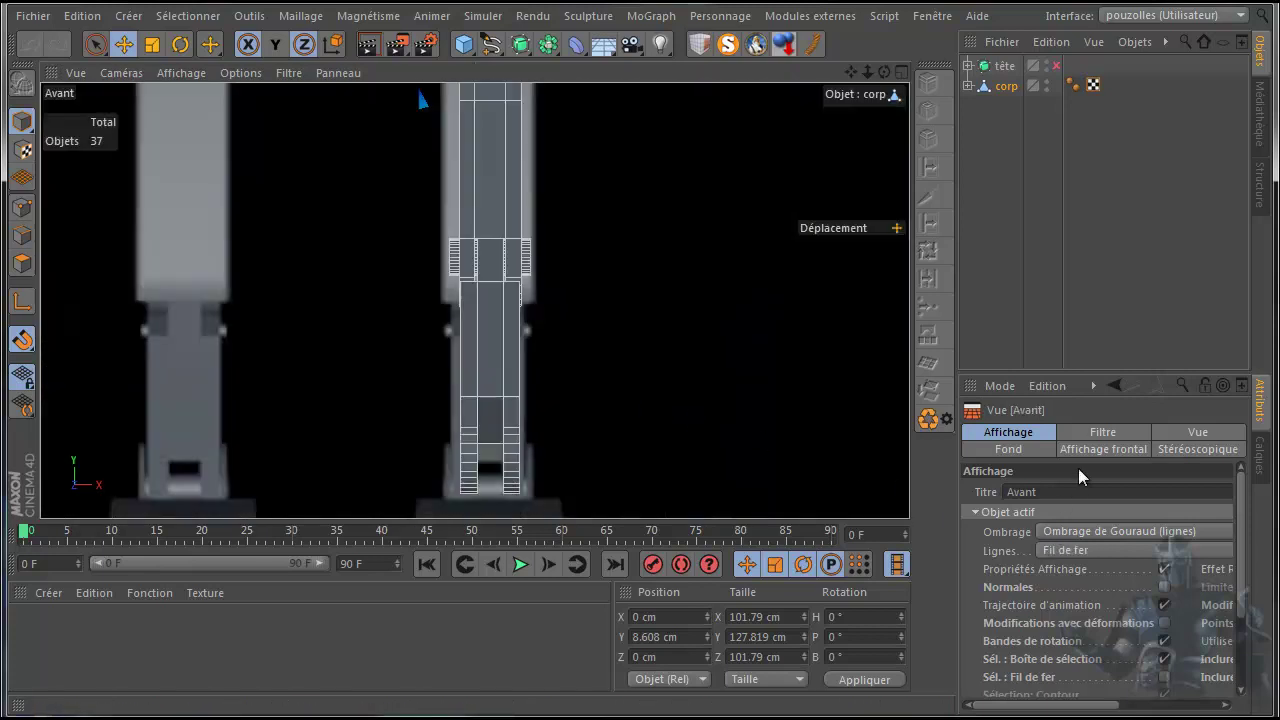
pyautogui.click(1015, 449)
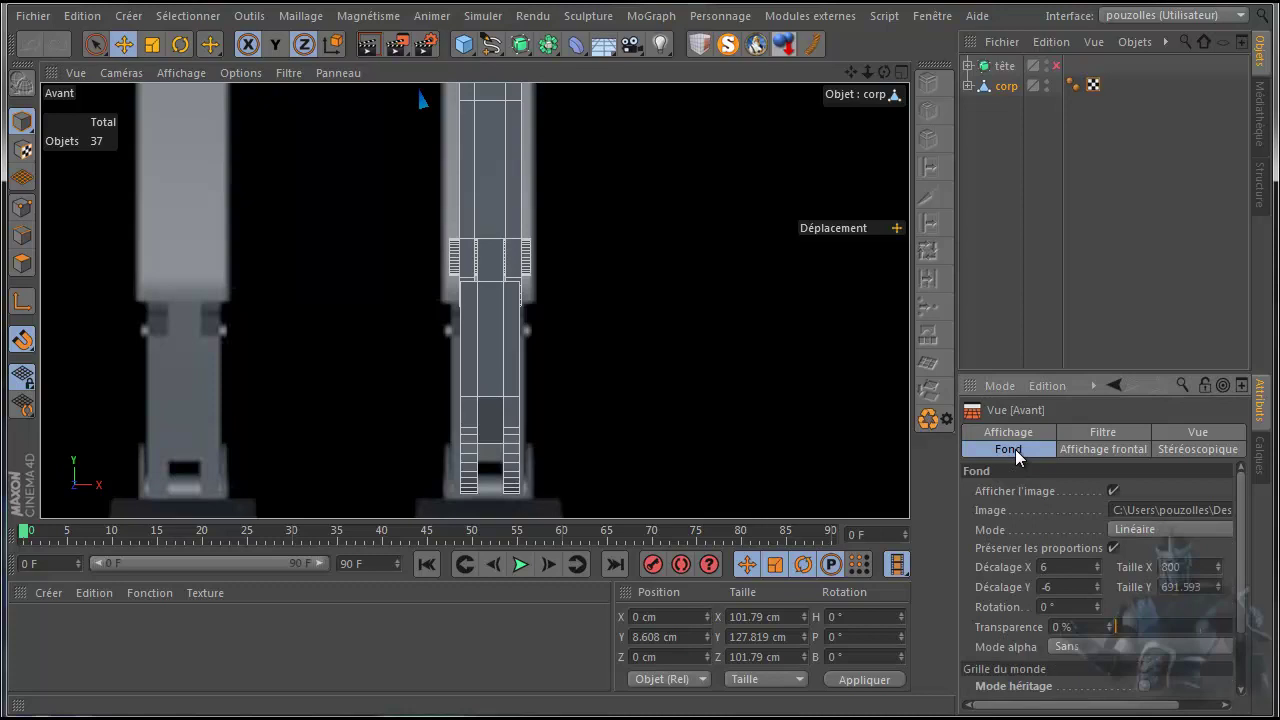
pyautogui.click(1218, 630)
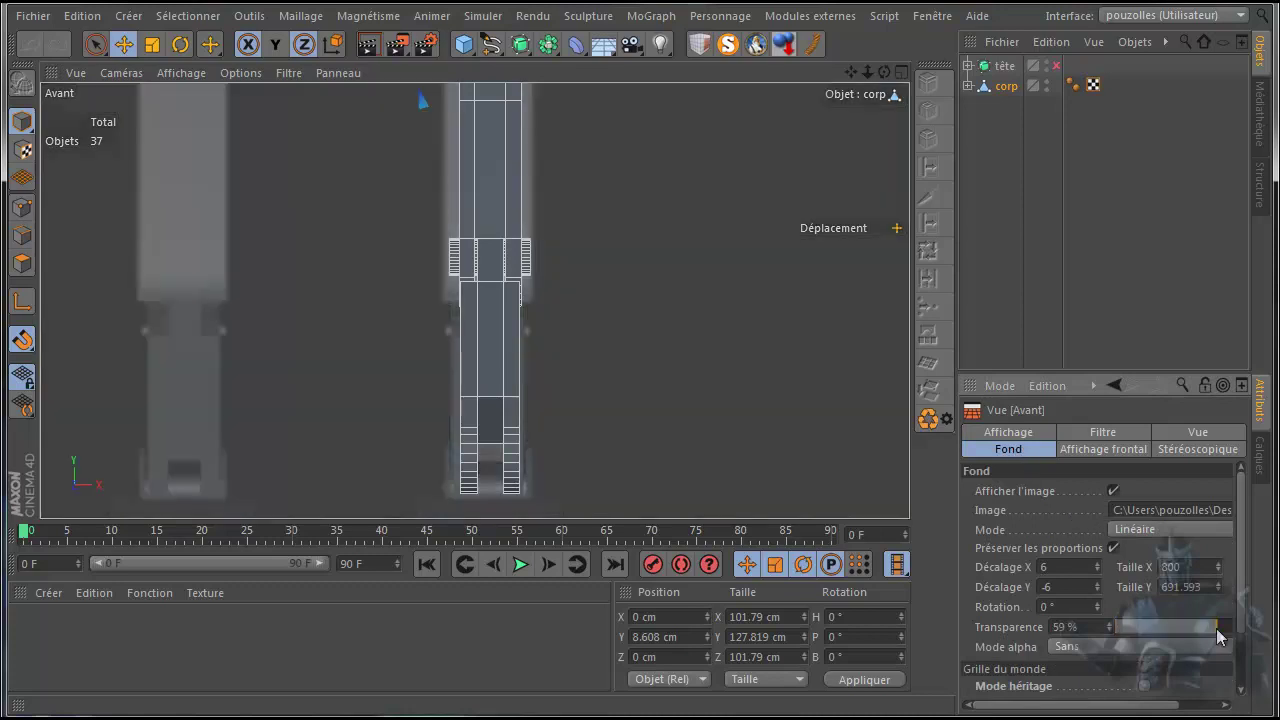
pyautogui.moveTo(1217, 629); pyautogui.dragTo(1210, 628)
# Step: Set the right view's background image transparency to 63 %
pyautogui.scroll(-3, 716, 371)
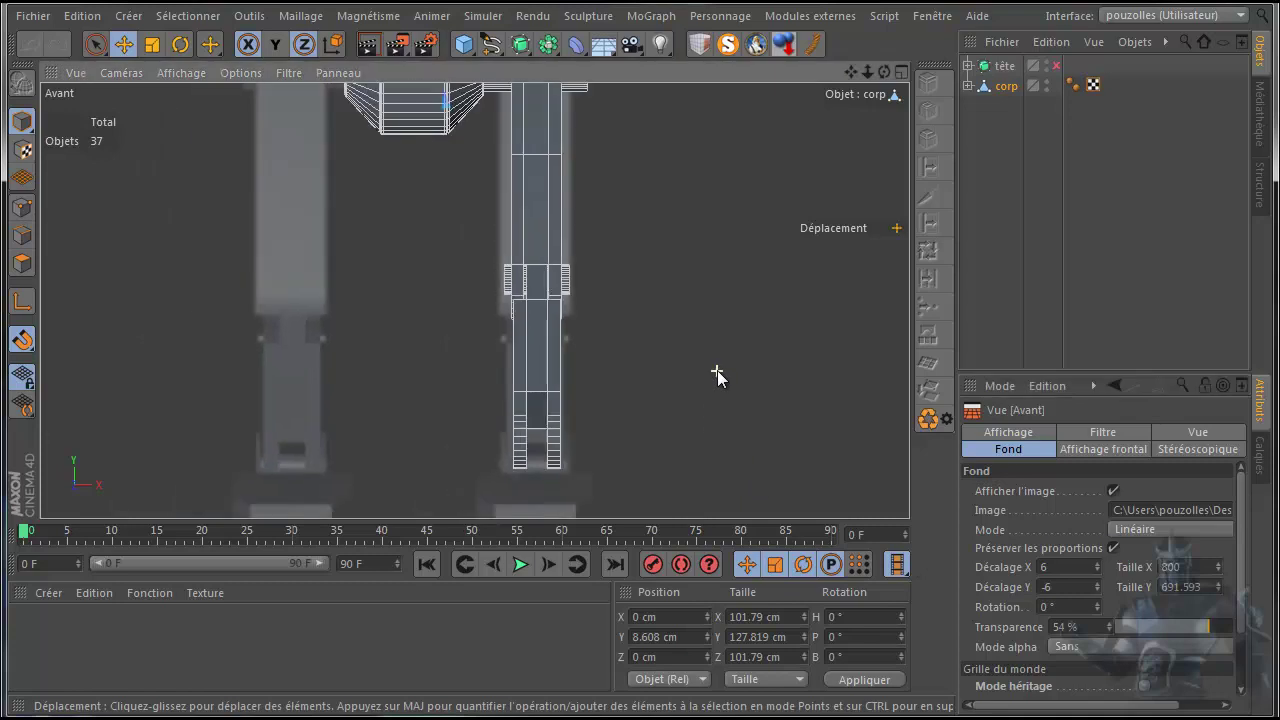
pyautogui.scroll(-1, 717, 373)
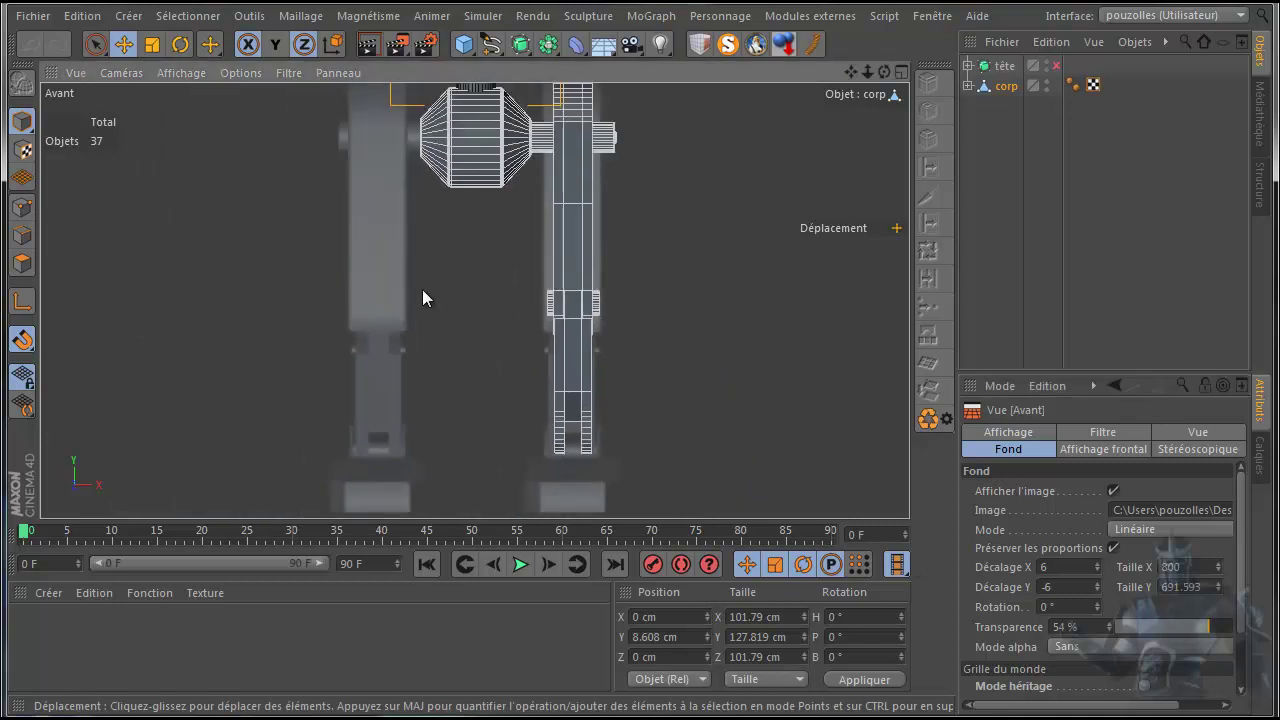
pyautogui.middleClick(248, 303)
pyautogui.middleClick(320, 412)
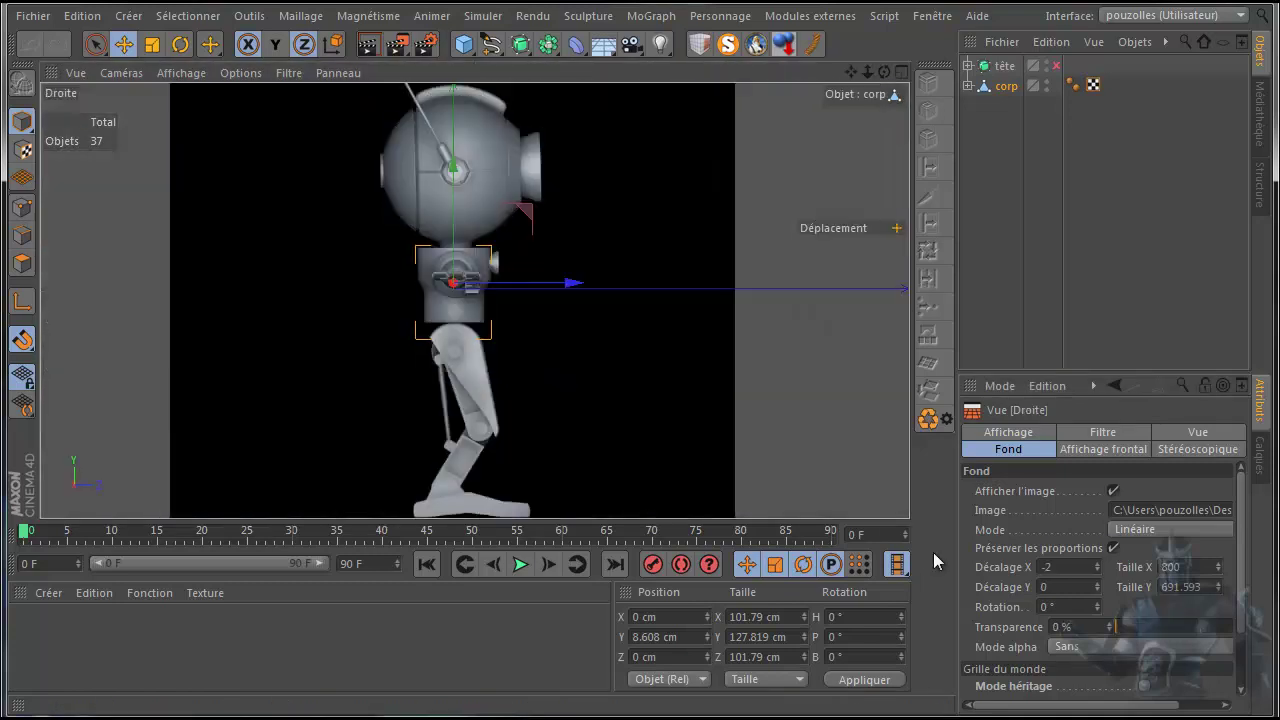
pyautogui.click(1223, 626)
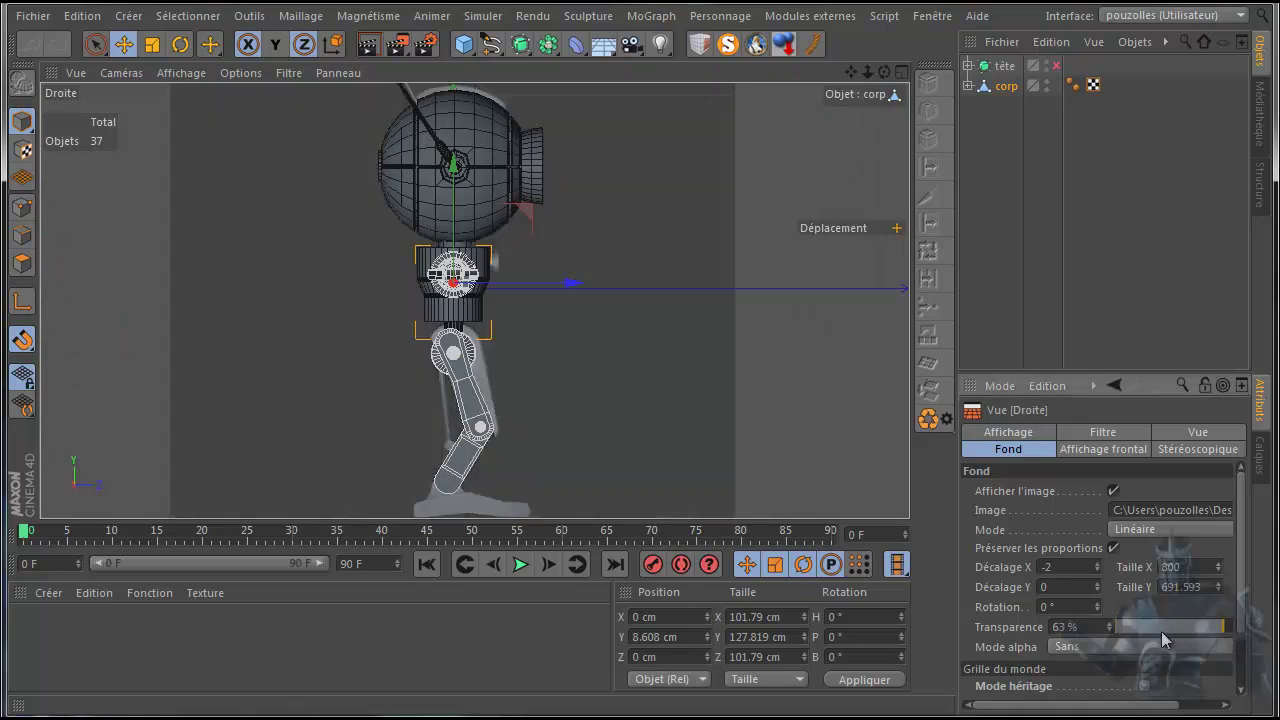
pyautogui.middleClick(598, 370)
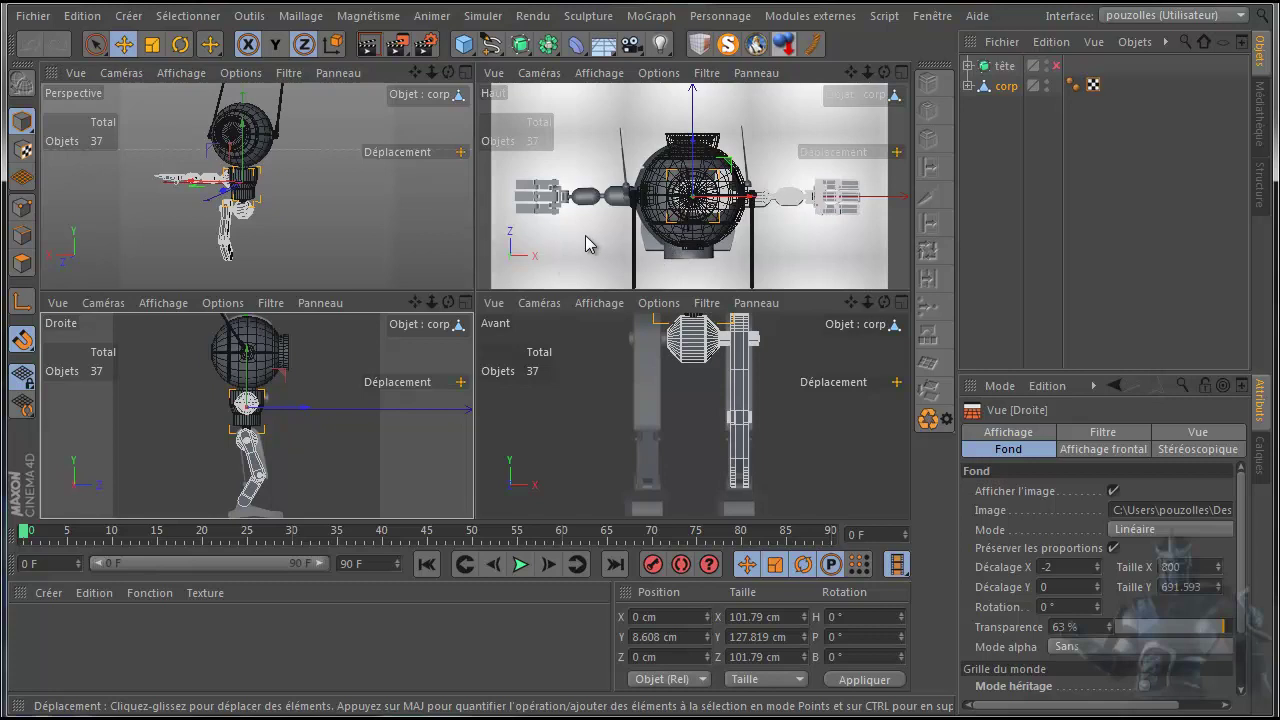
pyautogui.middleClick(369, 439)
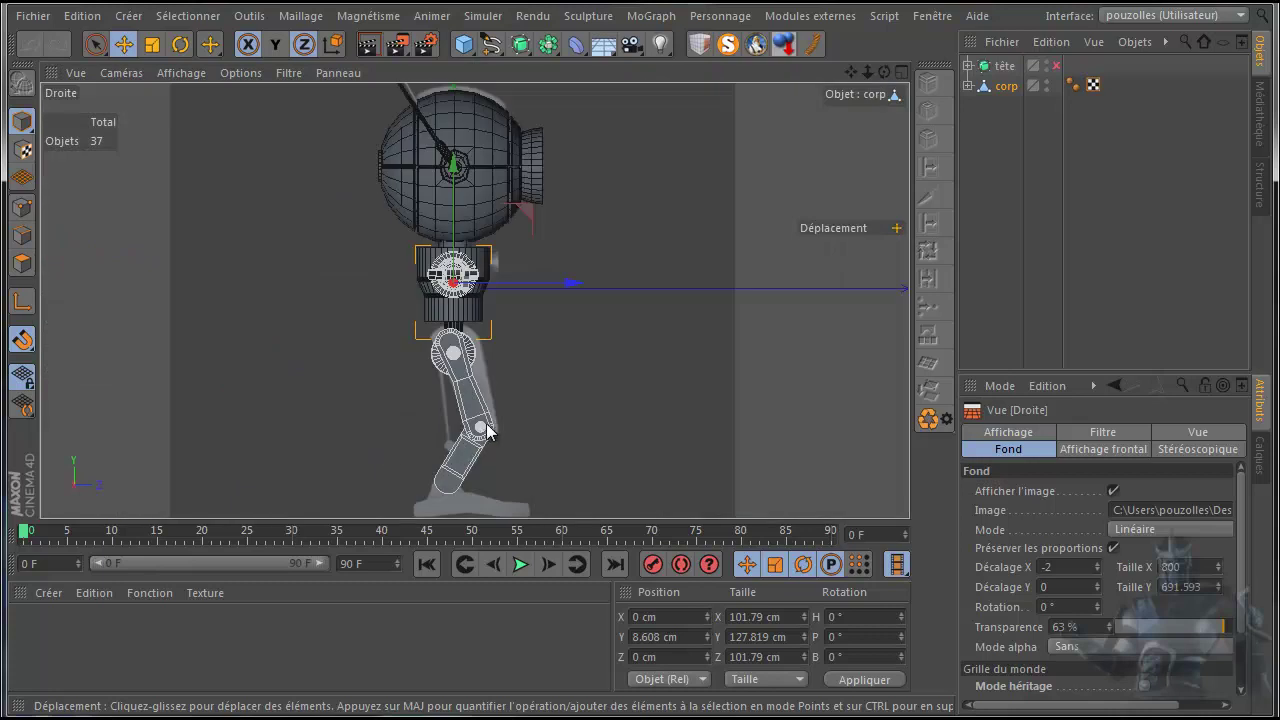
pyautogui.moveTo(850, 72); pyautogui.dragTo(637, 398)
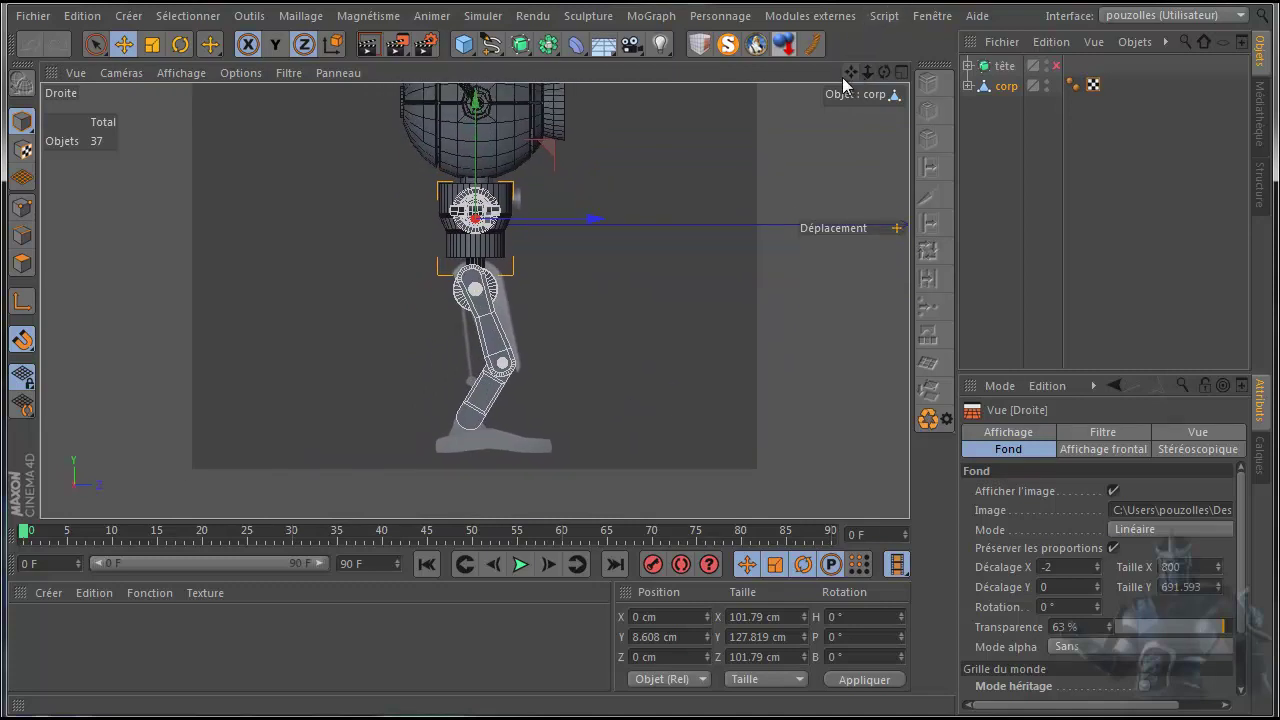
pyautogui.moveTo(851, 73); pyautogui.dragTo(641, 393)
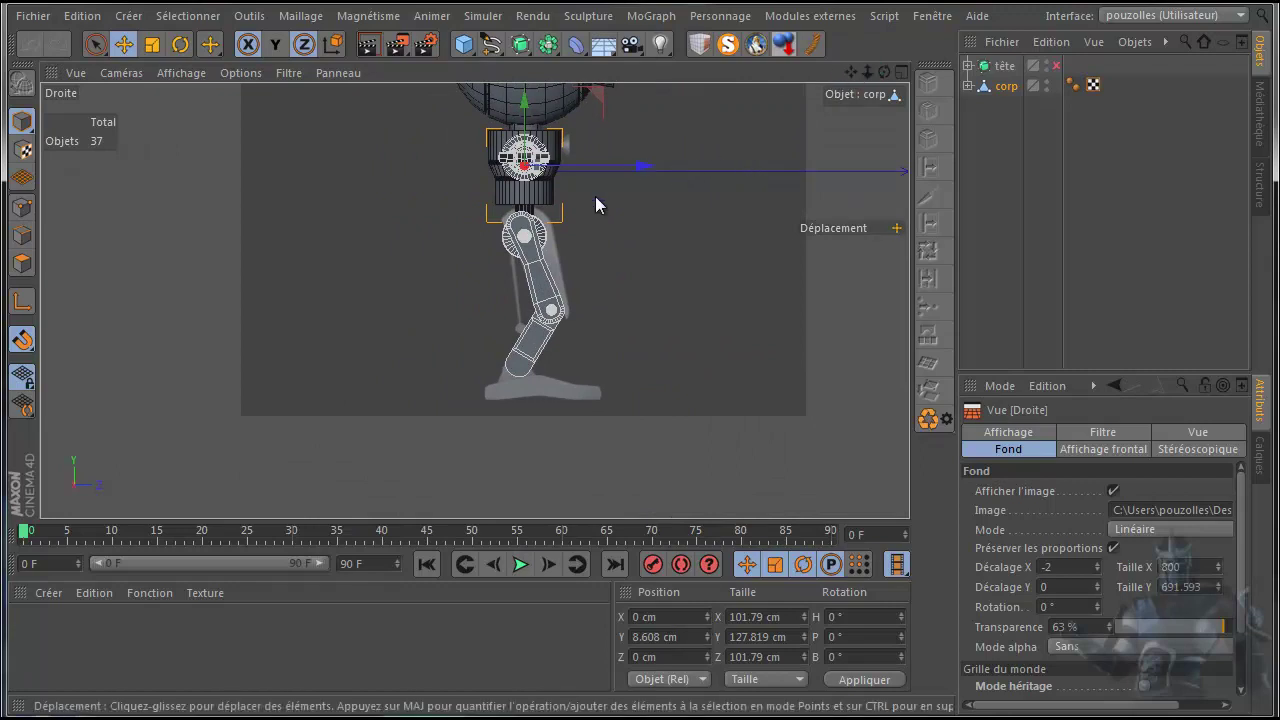
# Step: Enable the graphics tablet option (Tablette graphique) in the input device preferences
pyautogui.click(84, 18)
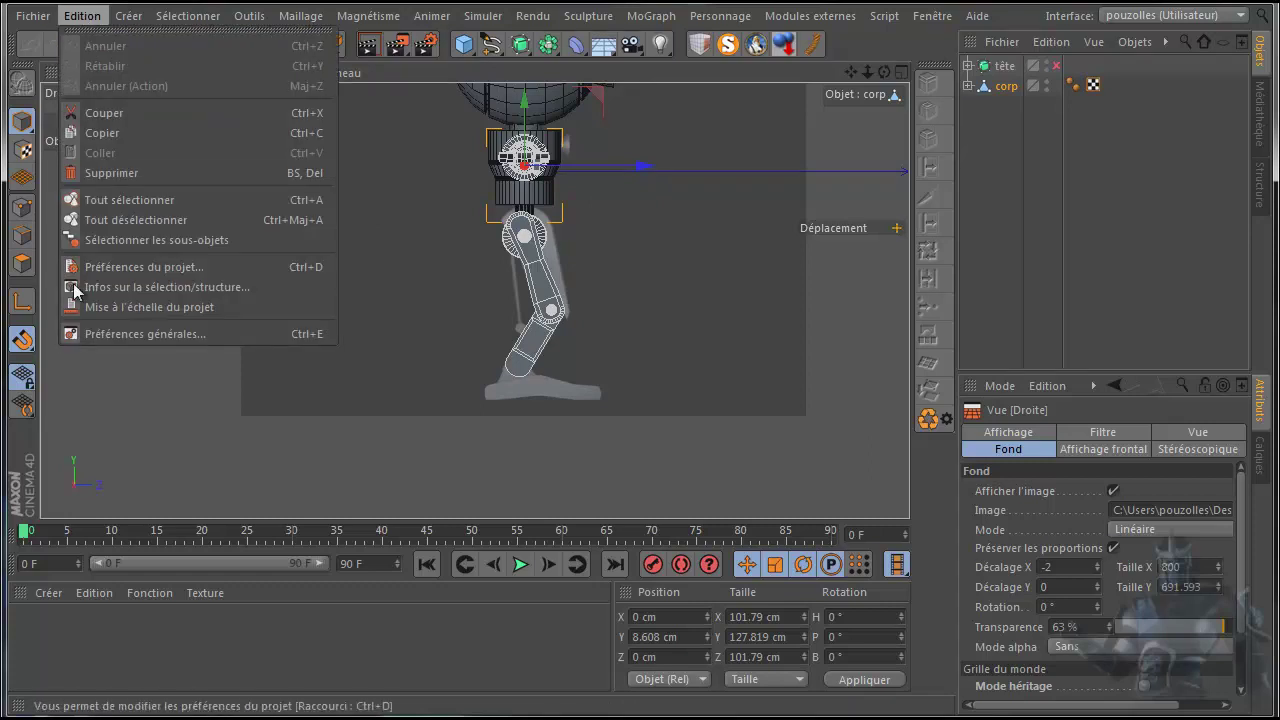
pyautogui.click(96, 334)
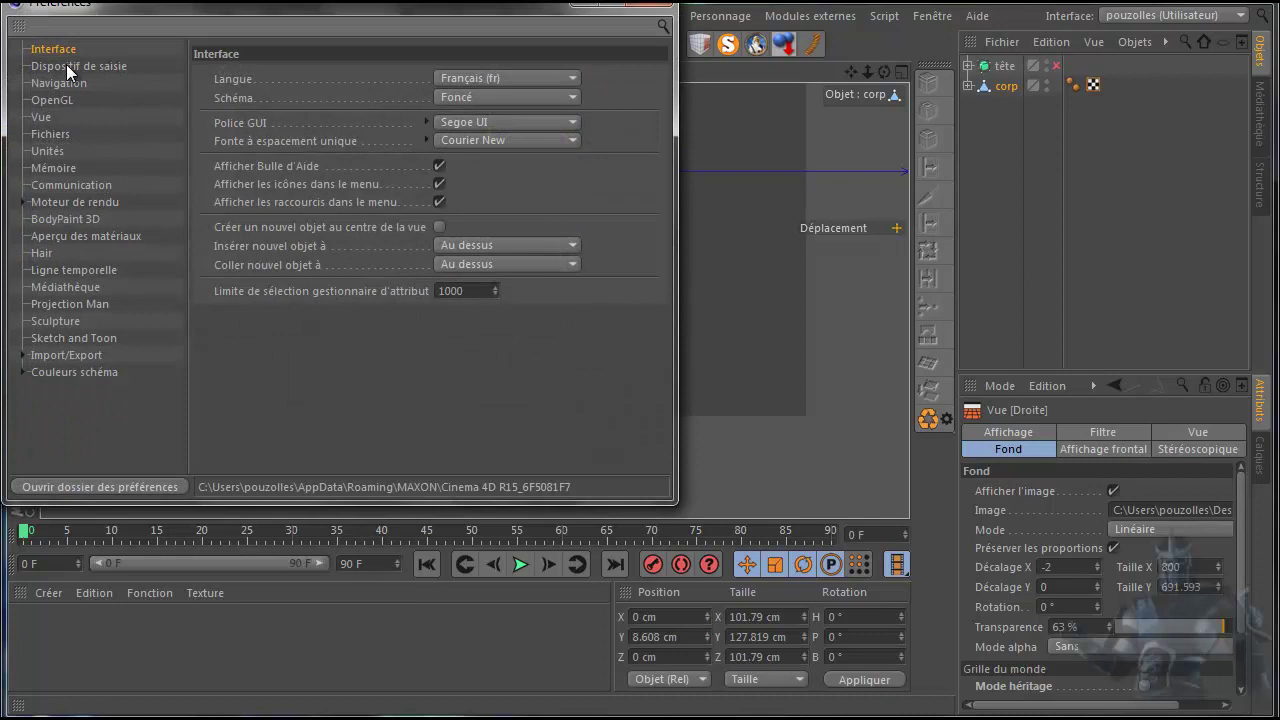
pyautogui.click(66, 64)
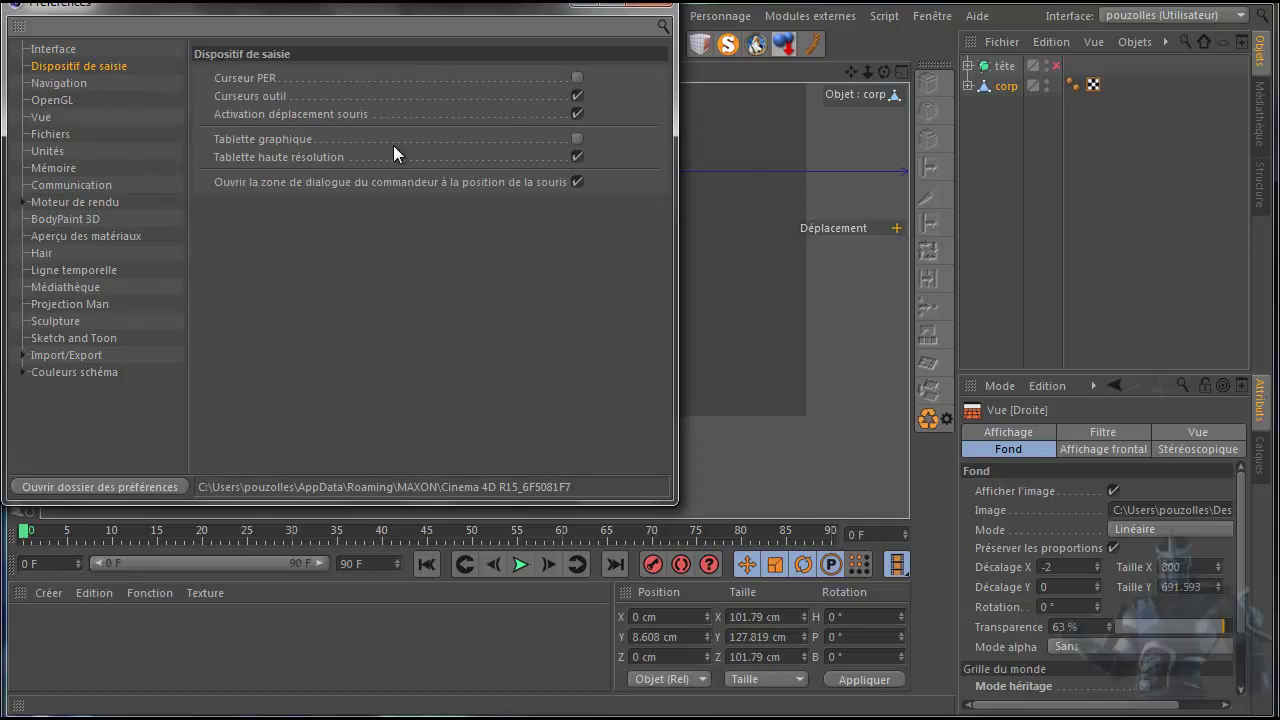
pyautogui.click(578, 139)
pyautogui.click(660, 5)
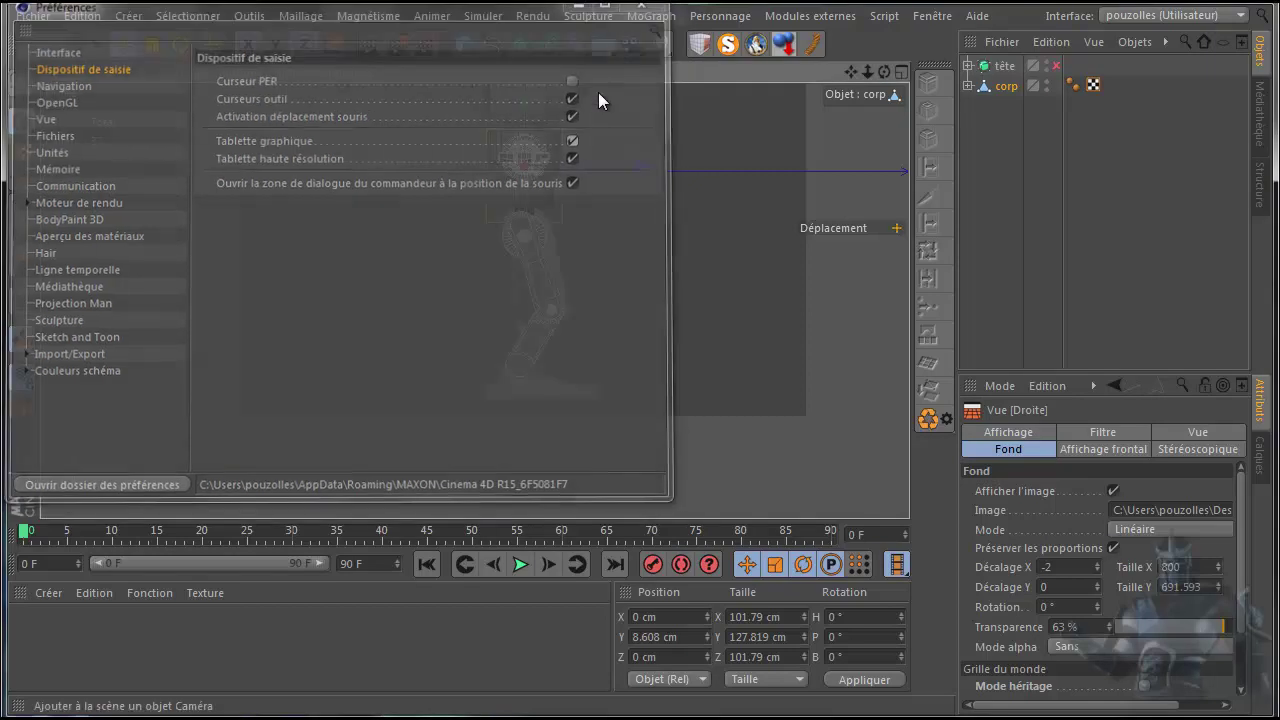
# Step: Test panning the right view with graphics tablet mode on and review the input device preferences
pyautogui.moveTo(851, 72); pyautogui.dragTo(14, 218)
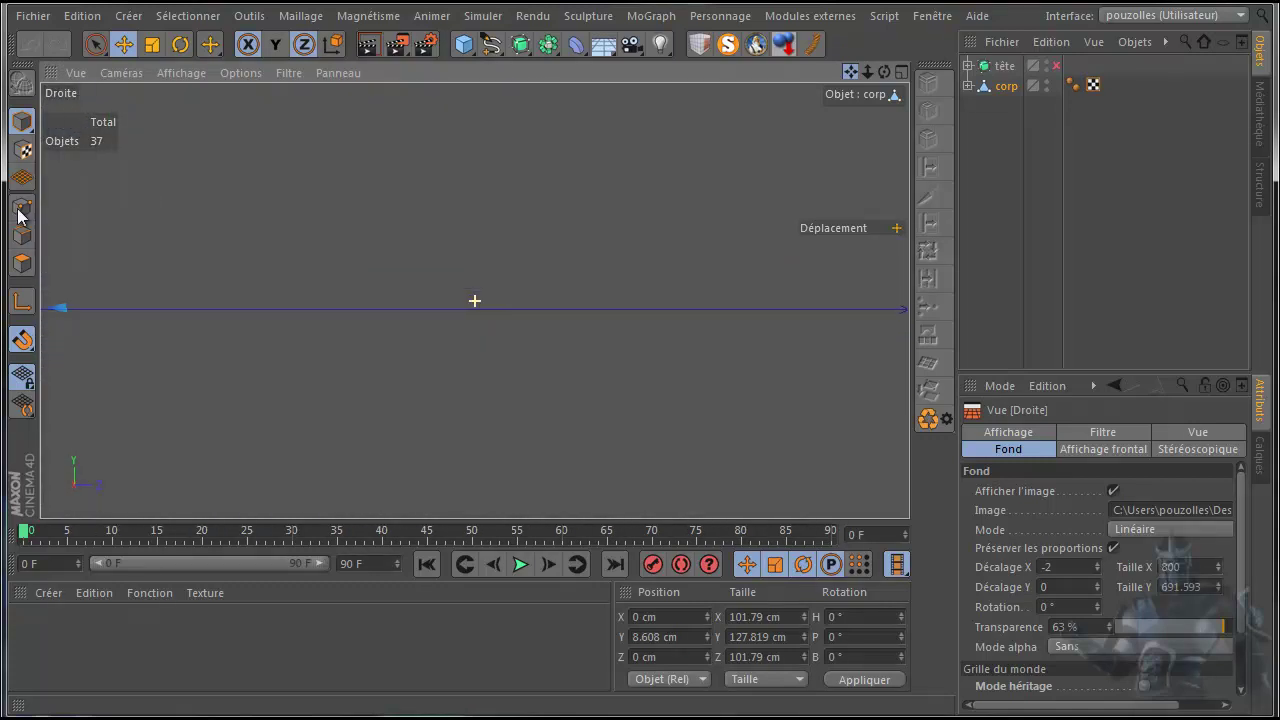
pyautogui.moveTo(97, 213); pyautogui.dragTo(817, 153)
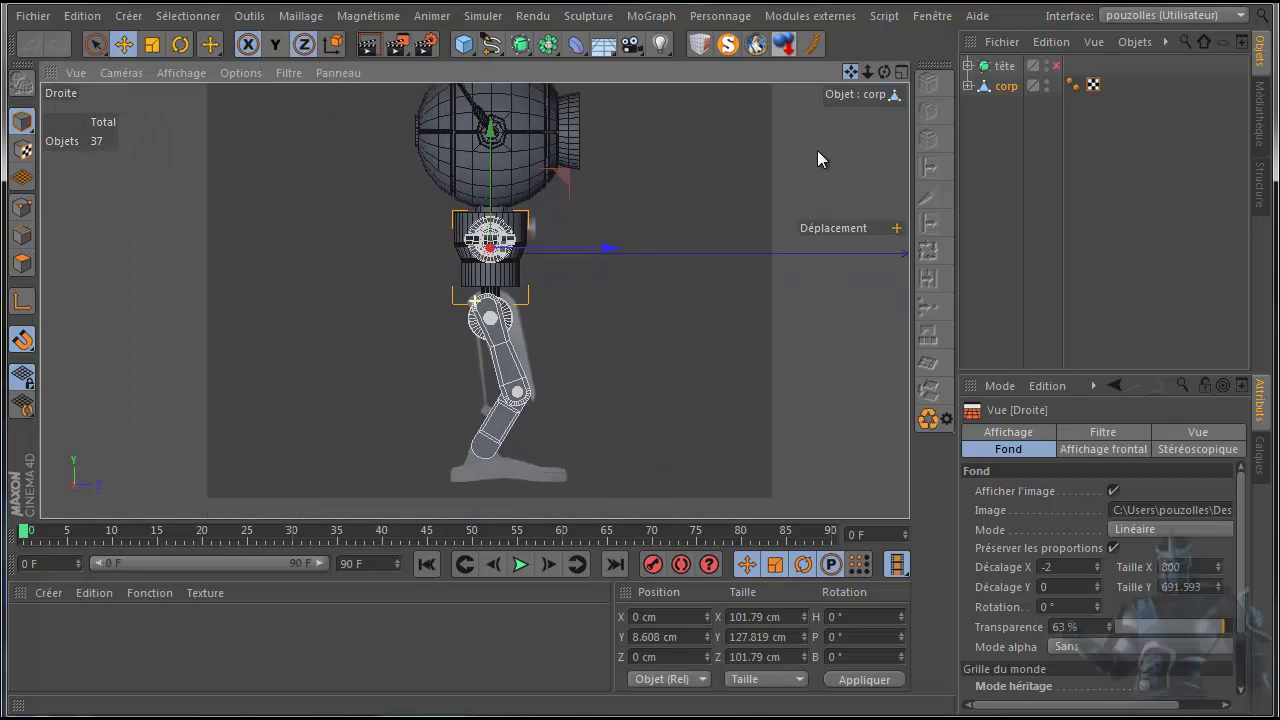
pyautogui.click(82, 16)
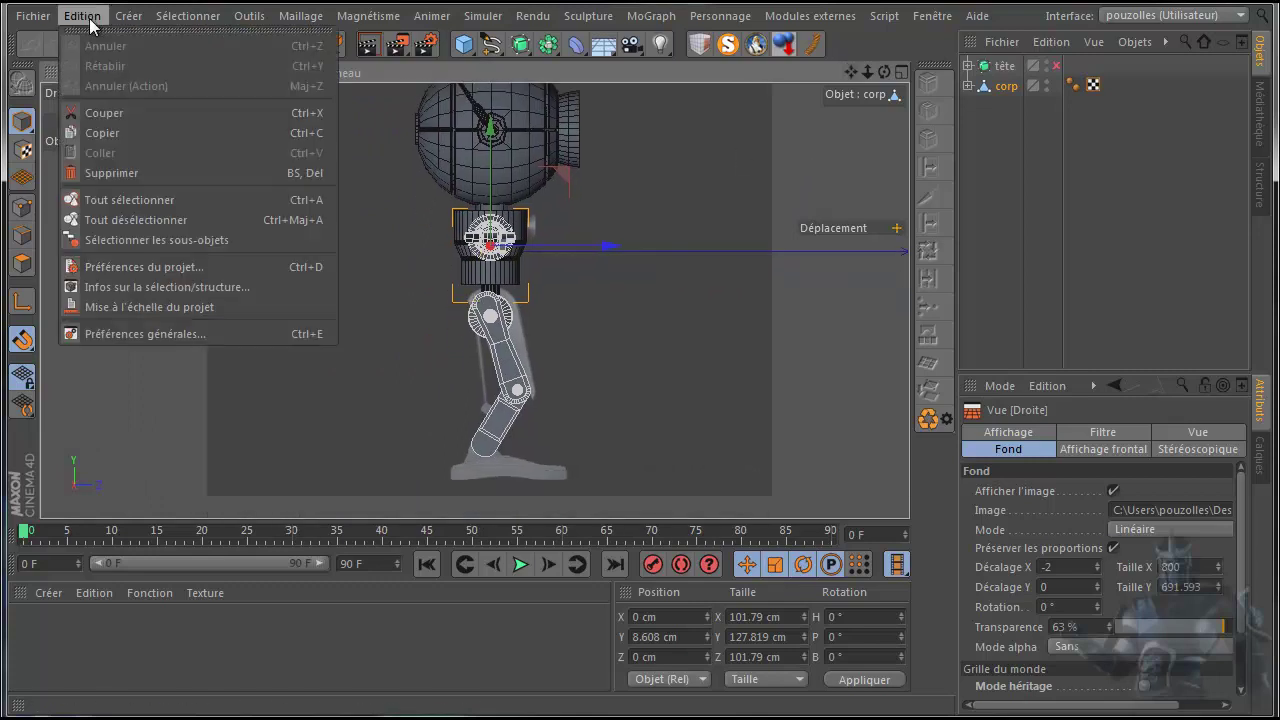
pyautogui.click(115, 333)
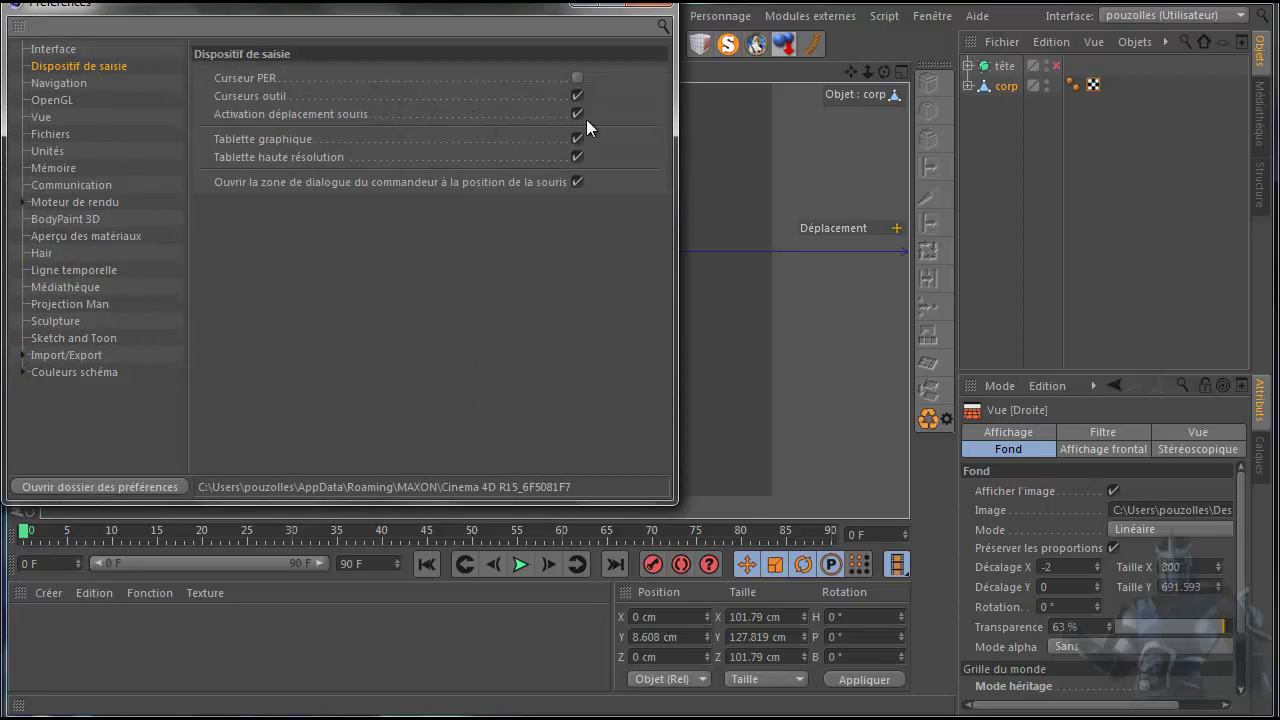
pyautogui.click(656, 6)
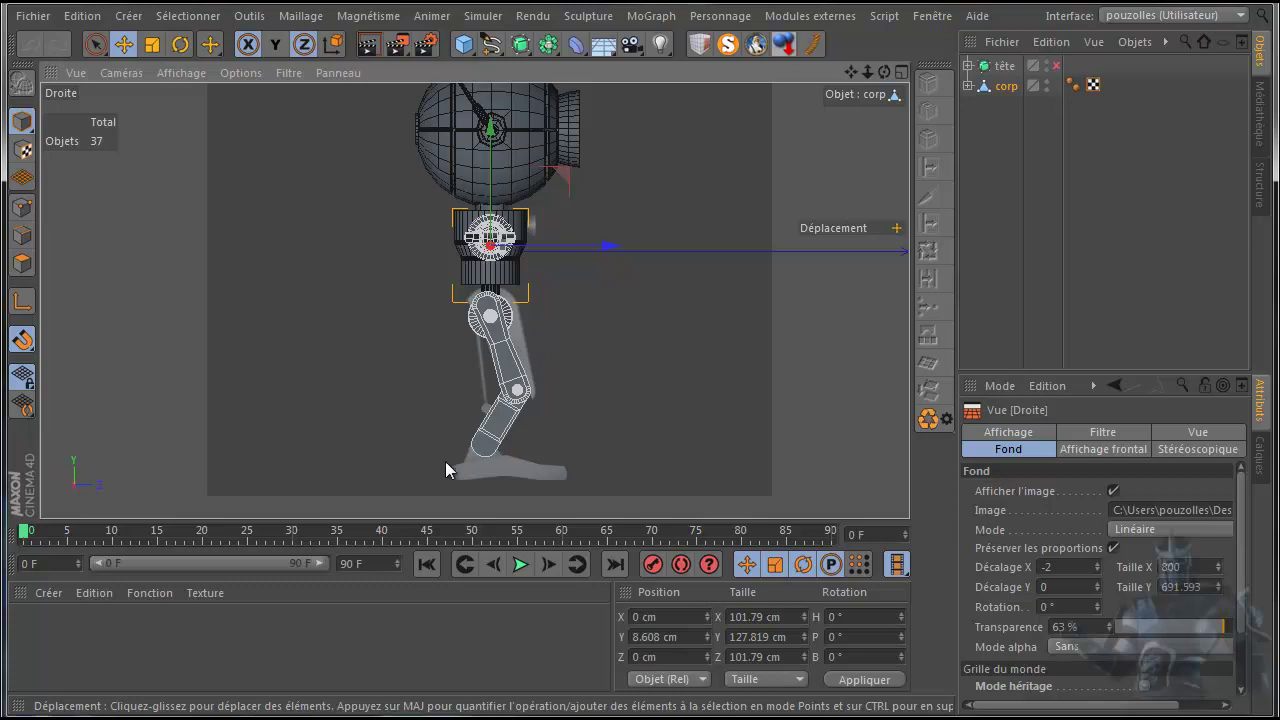
# Step: Add a cube, make it a child of jambe b.D in the corp hierarchy, and rename it piet
pyautogui.click(463, 44)
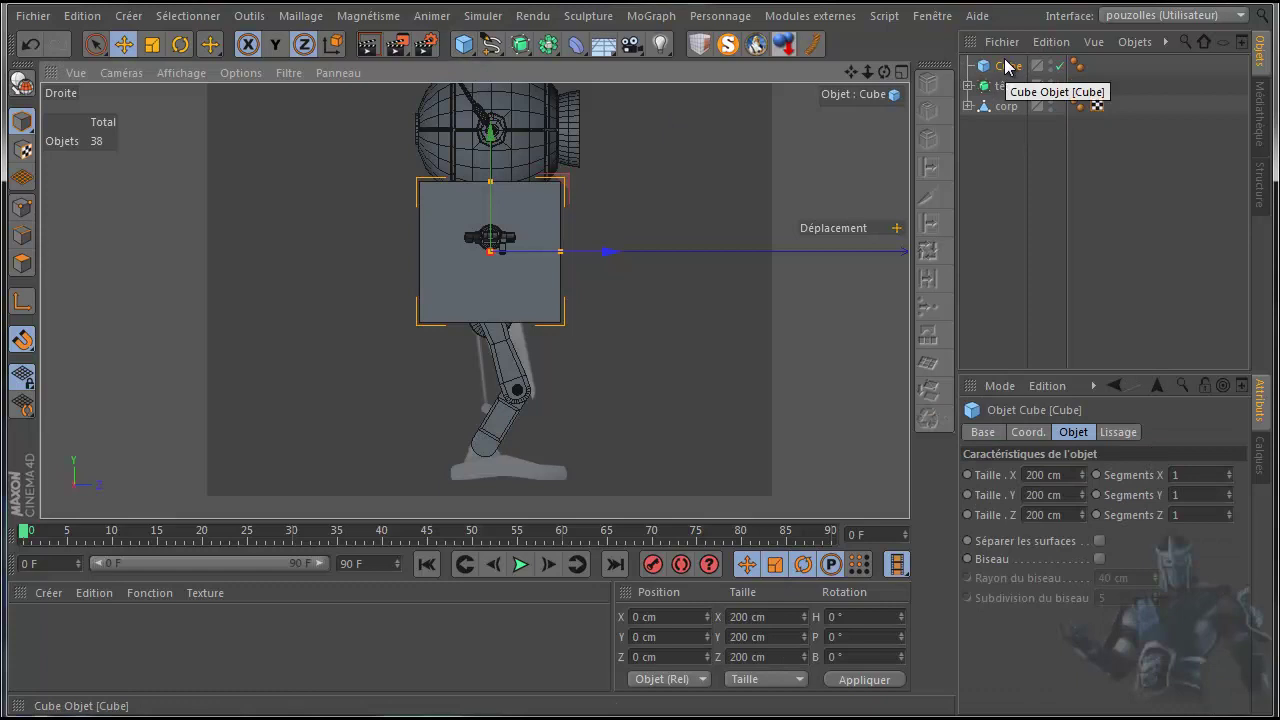
pyautogui.click(968, 105)
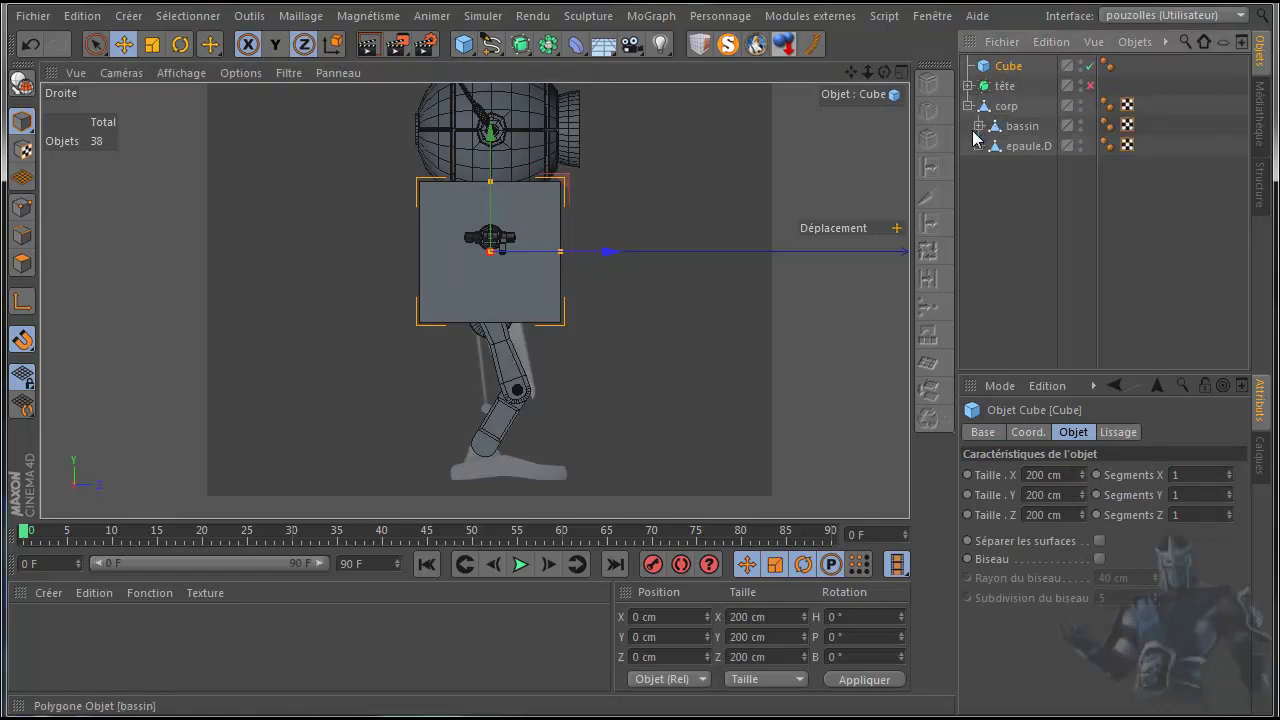
pyautogui.keyDown('ctrl'); pyautogui.click(979, 125); pyautogui.keyUp('ctrl')
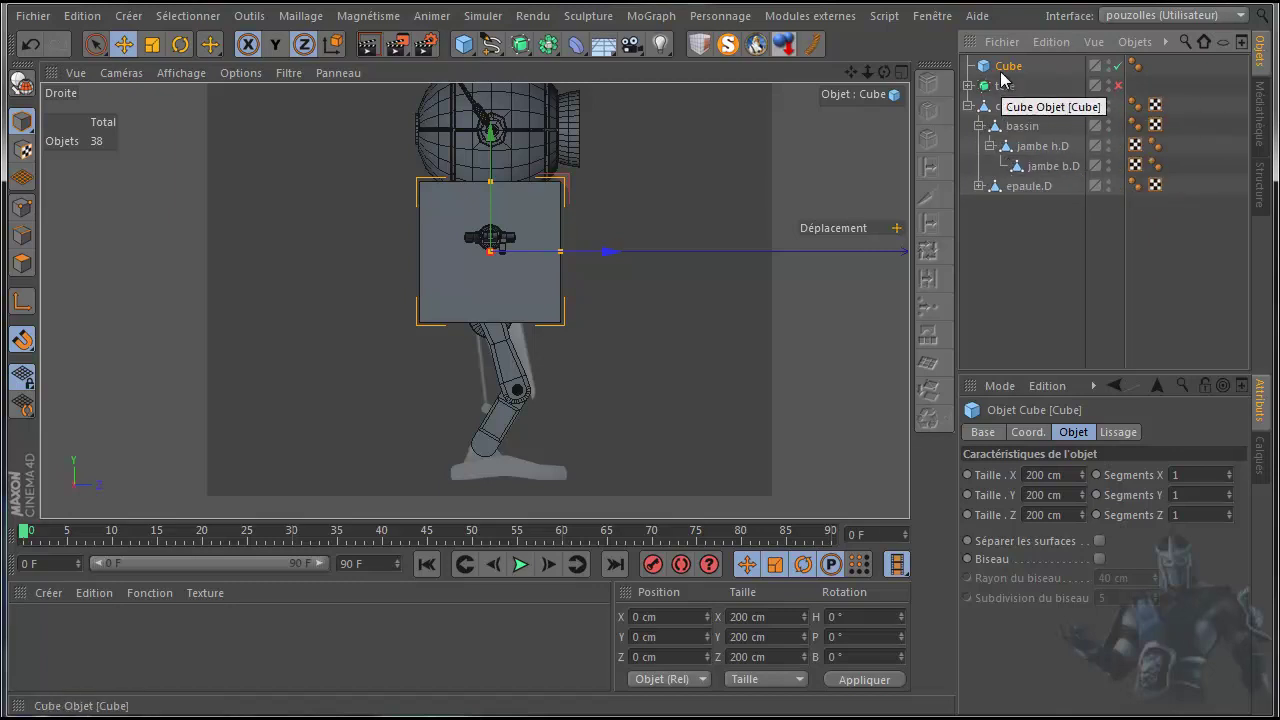
pyautogui.moveTo(1008, 67); pyautogui.dragTo(1045, 173)
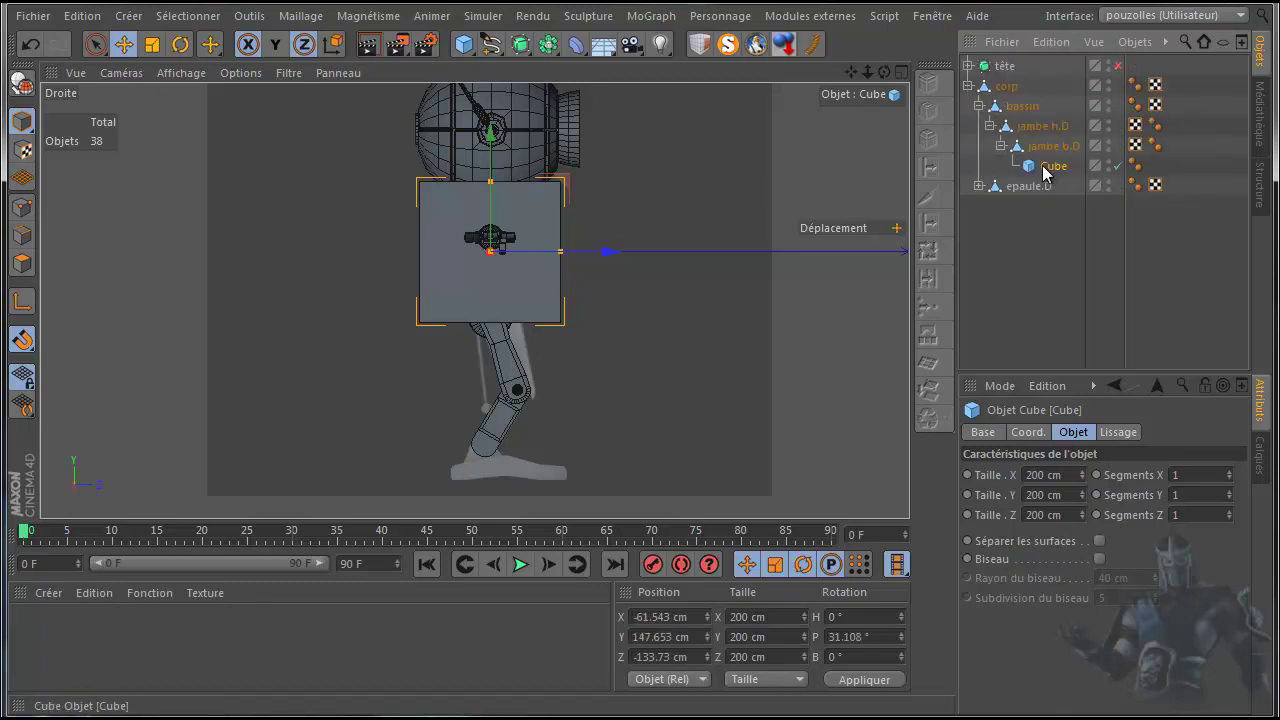
pyautogui.doubleClick(1042, 166)
pyautogui.write('piet')
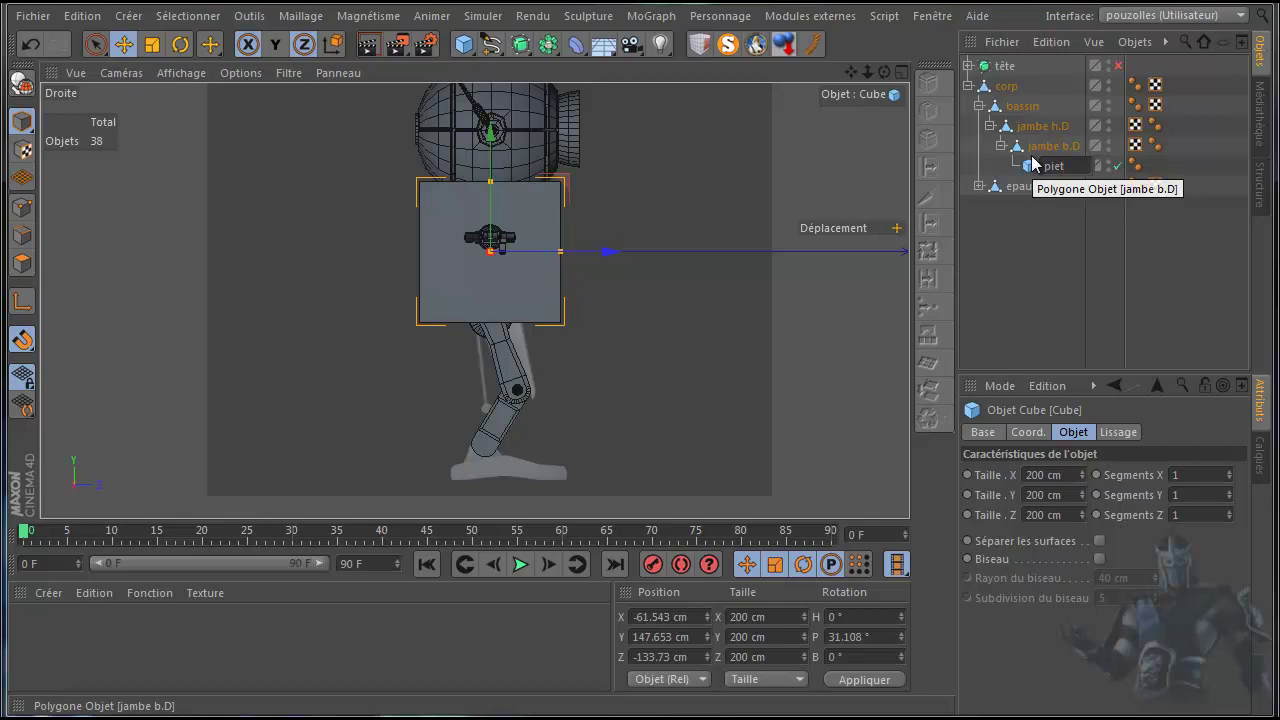
pyautogui.press('Return')
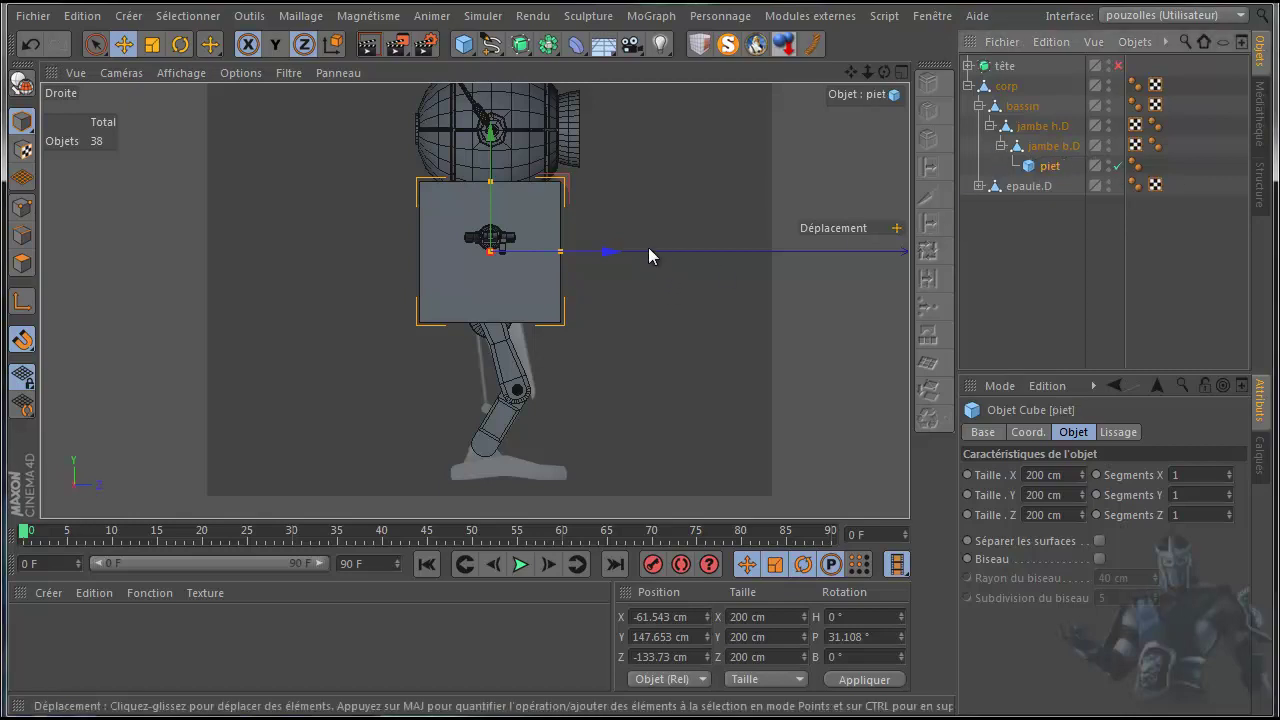
# Step: Move the piet cube onto the reference foot in the right view and resize it to about 40 cm high and 164 cm long
pyautogui.moveTo(491, 134); pyautogui.dragTo(90, 345)
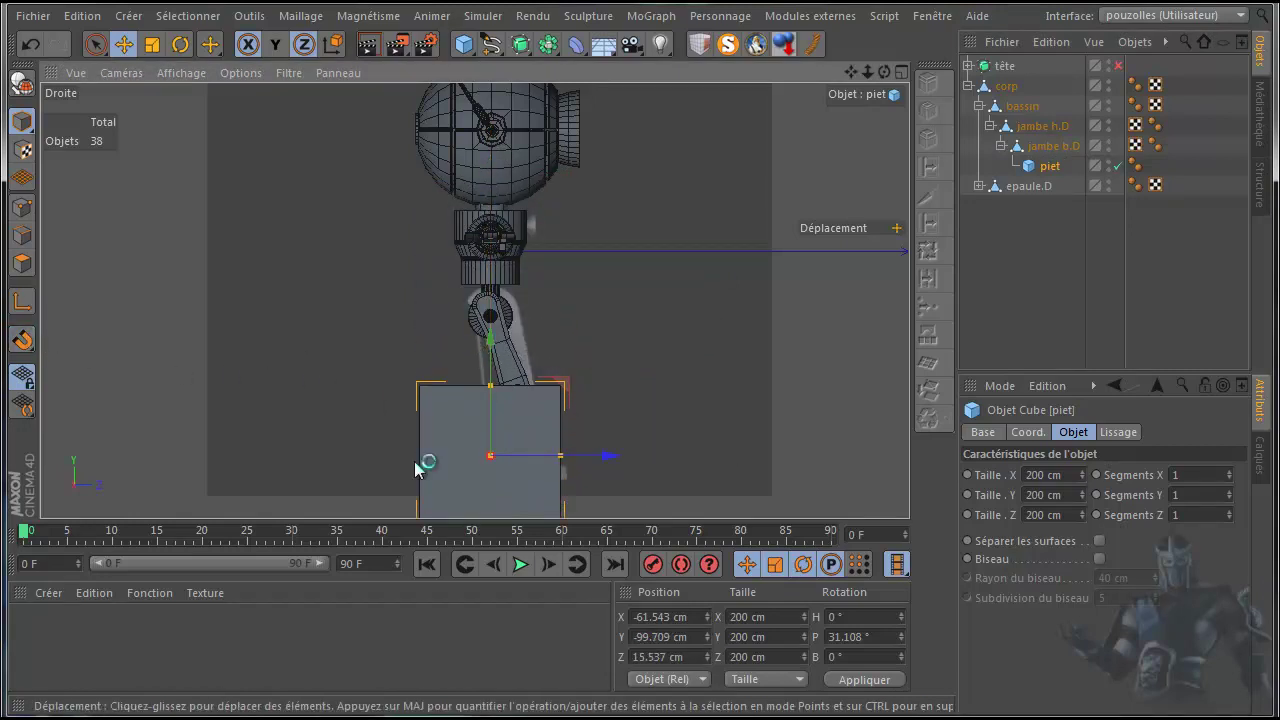
pyautogui.scroll(4, 480, 496)
pyautogui.scroll(2, 534, 485)
pyautogui.moveTo(491, 244); pyautogui.dragTo(490, 374)
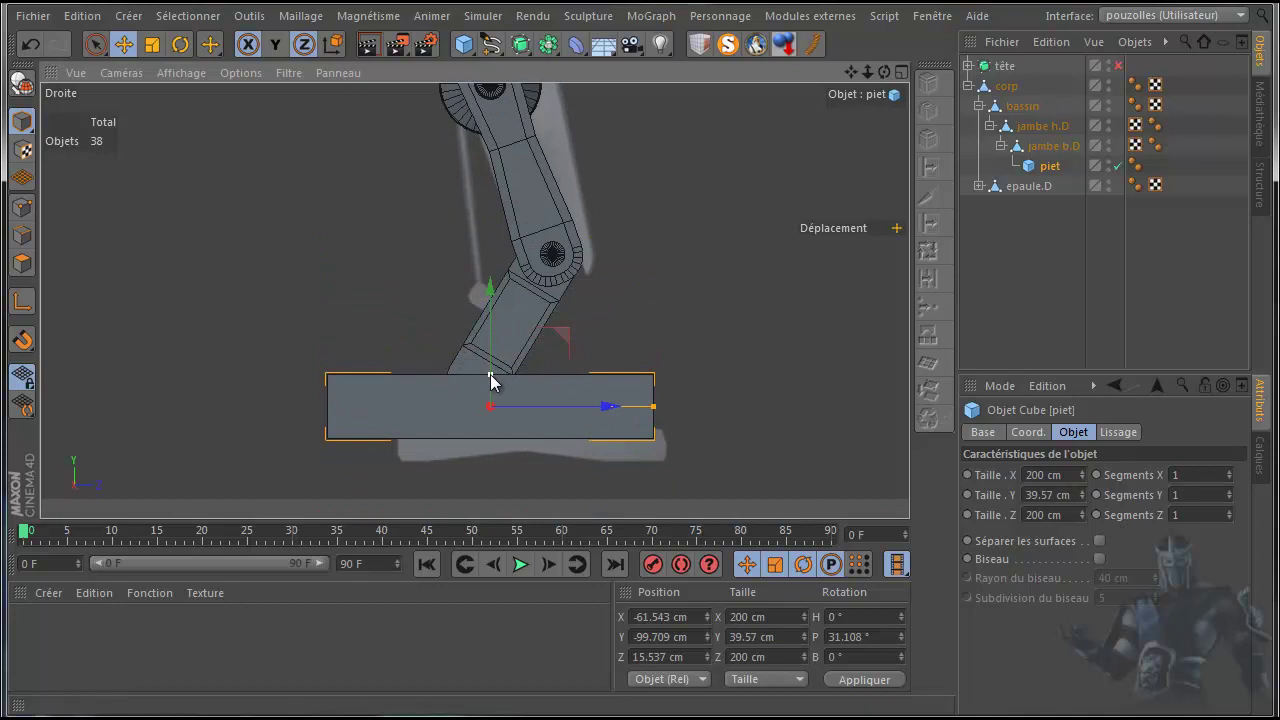
pyautogui.moveTo(486, 274); pyautogui.dragTo(488, 304)
pyautogui.moveTo(610, 437); pyautogui.dragTo(667, 437)
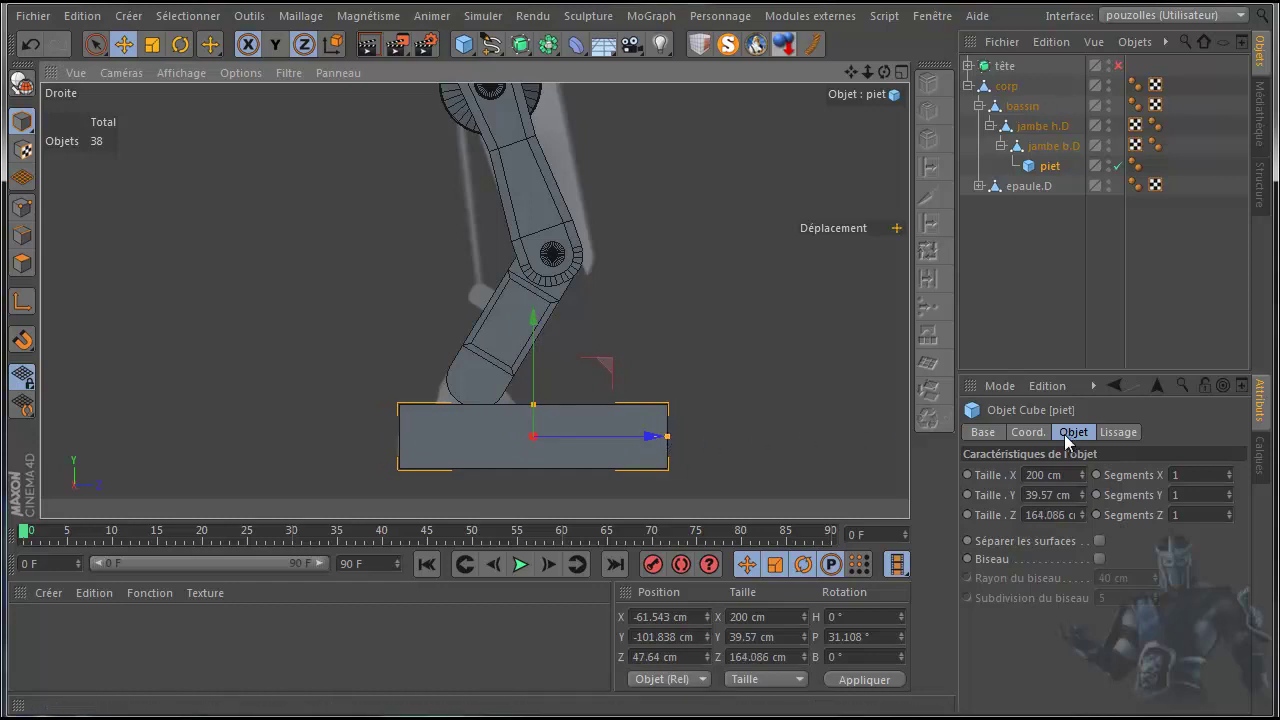
# Step: Turn on X-ray display for the piet cube so the reference foot shows through it
pyautogui.click(1043, 170)
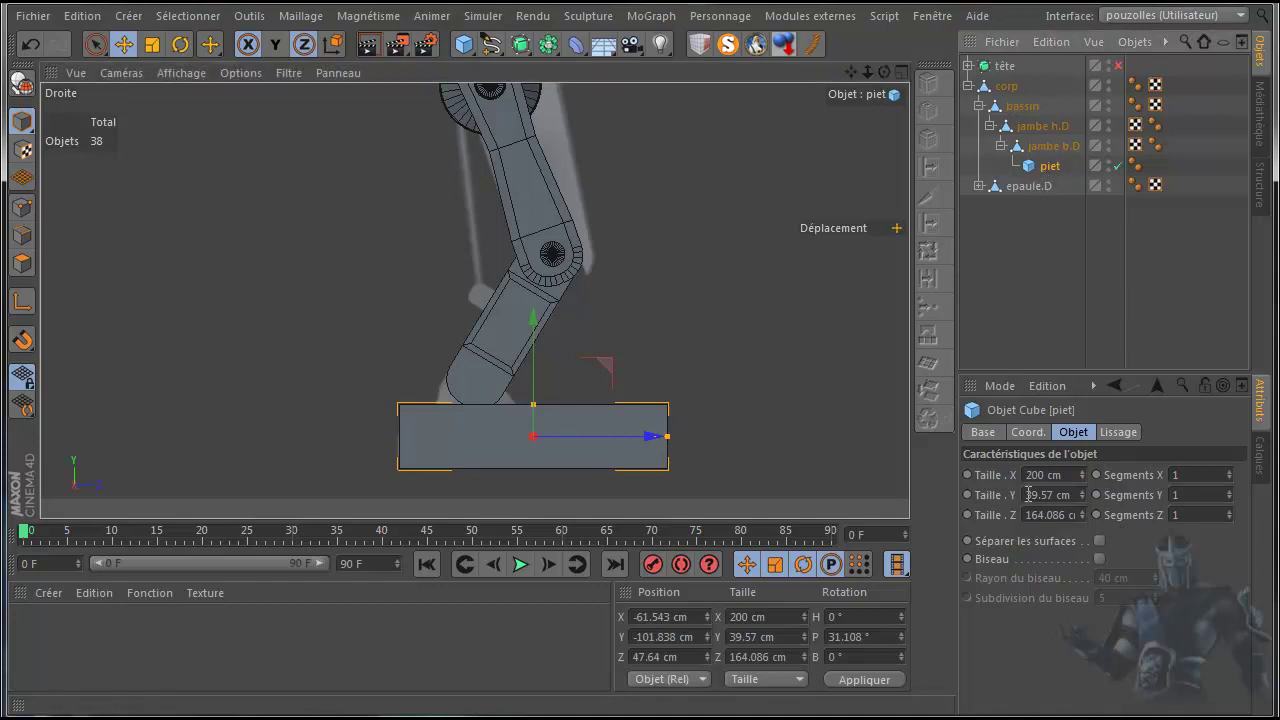
pyautogui.click(984, 433)
pyautogui.click(1088, 607)
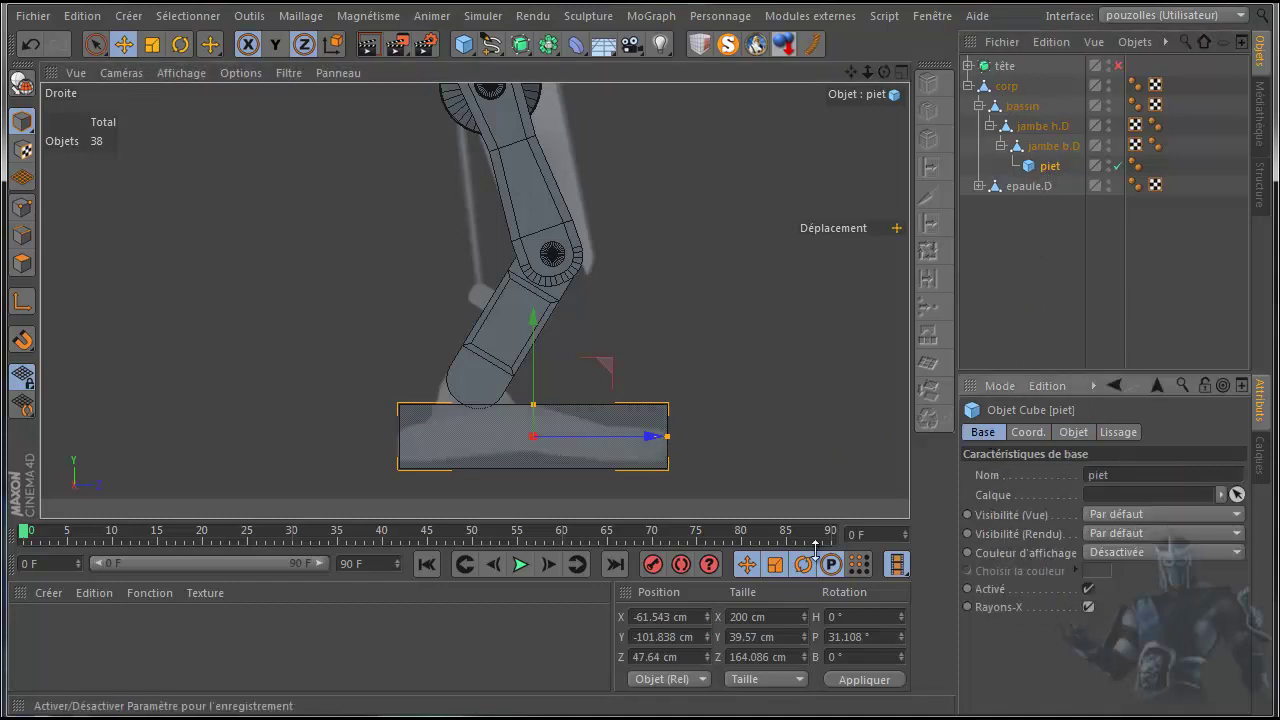
pyautogui.scroll(4, 620, 510)
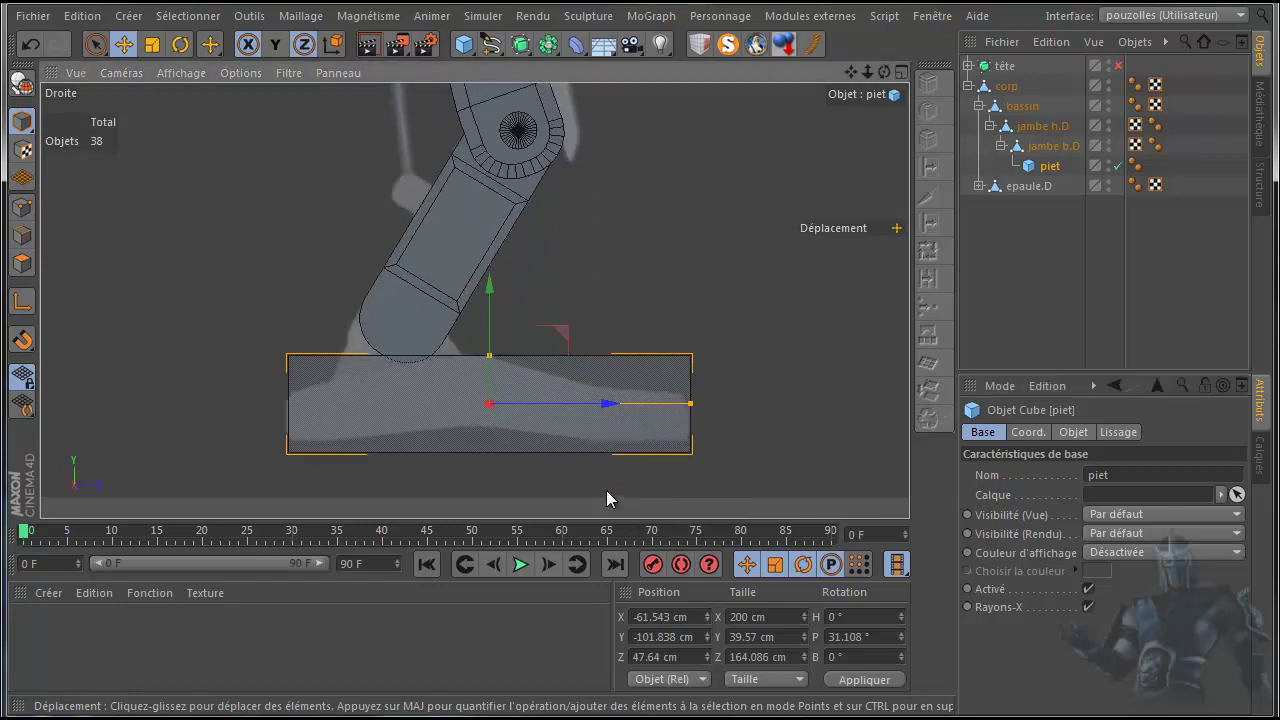
pyautogui.middleClick(130, 341)
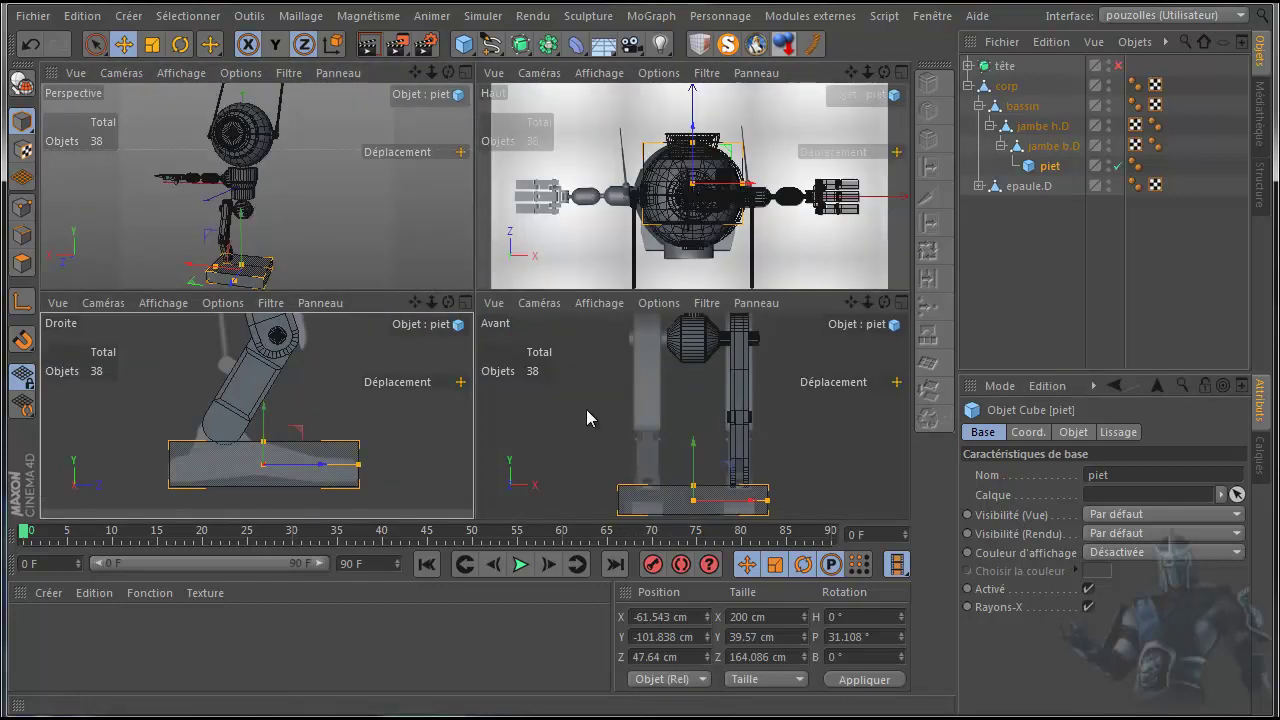
# Step: In the front view, narrow the piet cube to about 62 cm wide and centre it under the leg at about X 0.15 cm
pyautogui.middleClick(587, 411)
pyautogui.scroll(4, 499, 512)
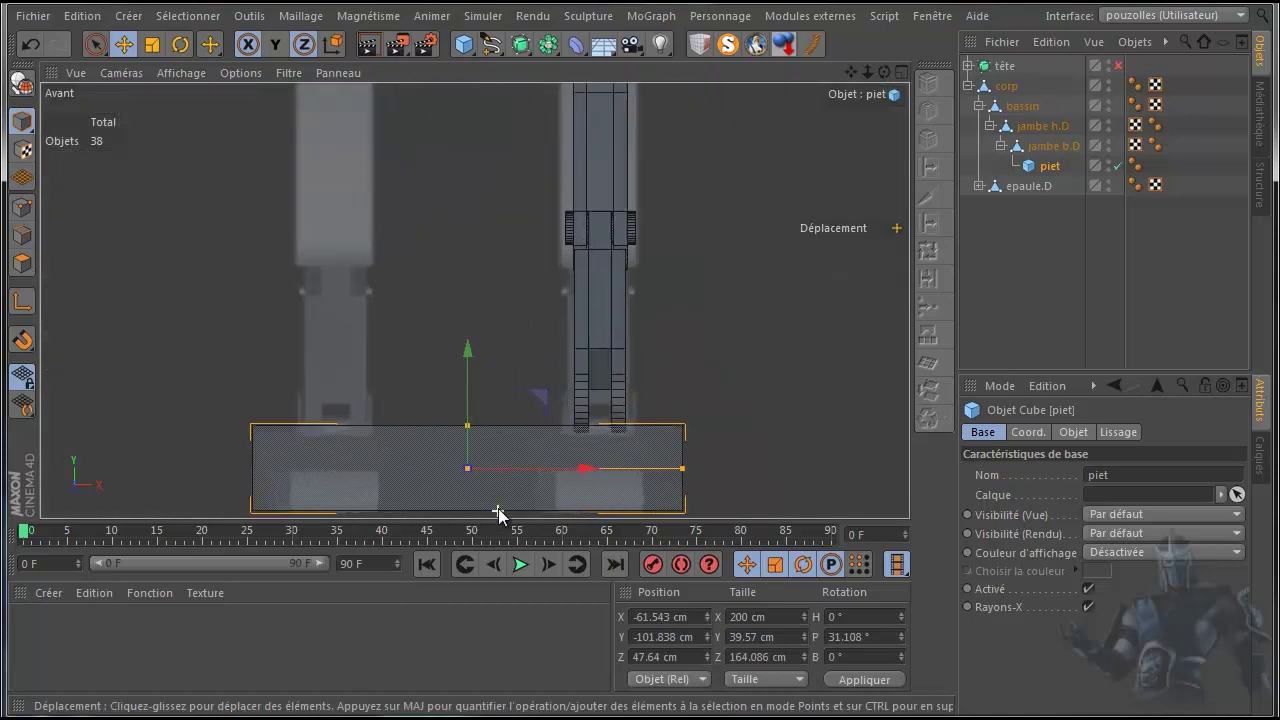
pyautogui.moveTo(776, 441)
pyautogui.mouseDown()
pyautogui.moveTo(551, 465)
pyautogui.moveTo(590, 448)
pyautogui.moveTo(759, 447)
pyautogui.mouseUp()
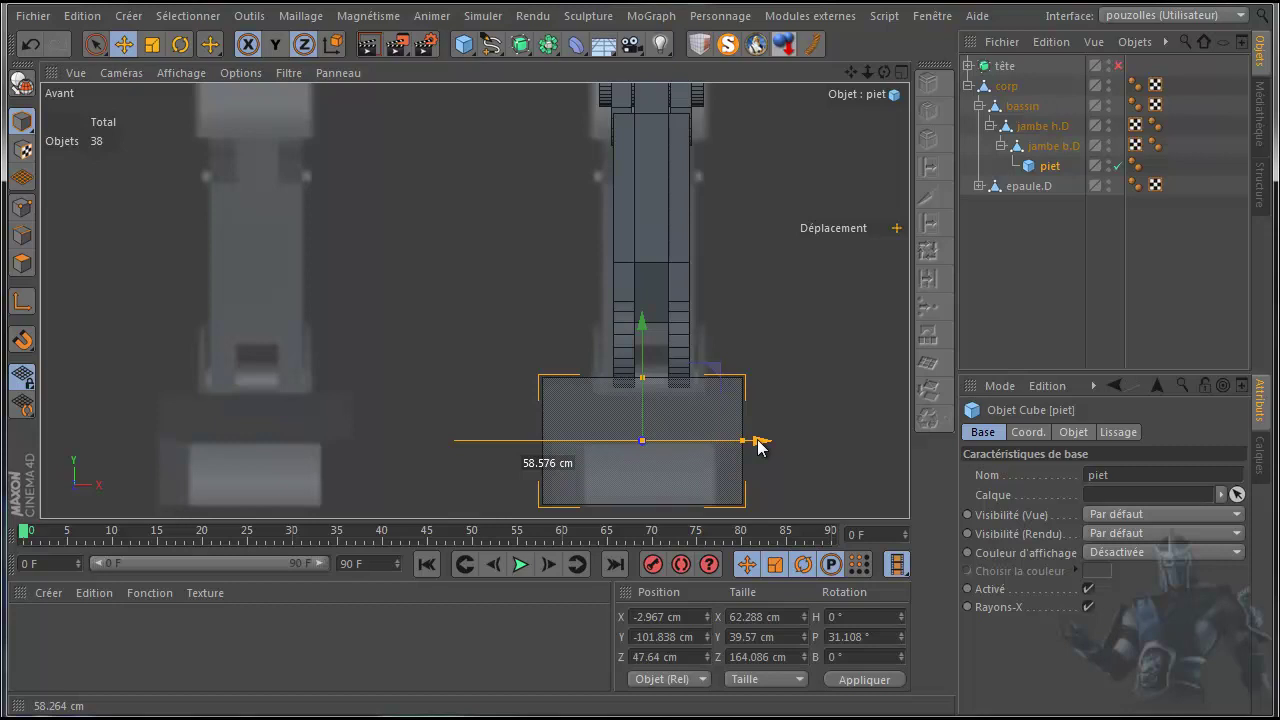
pyautogui.moveTo(758, 447)
pyautogui.mouseDown()
pyautogui.moveTo(780, 443)
pyautogui.moveTo(530, 452)
pyautogui.moveTo(774, 443)
pyautogui.moveTo(751, 443)
pyautogui.mouseUp()
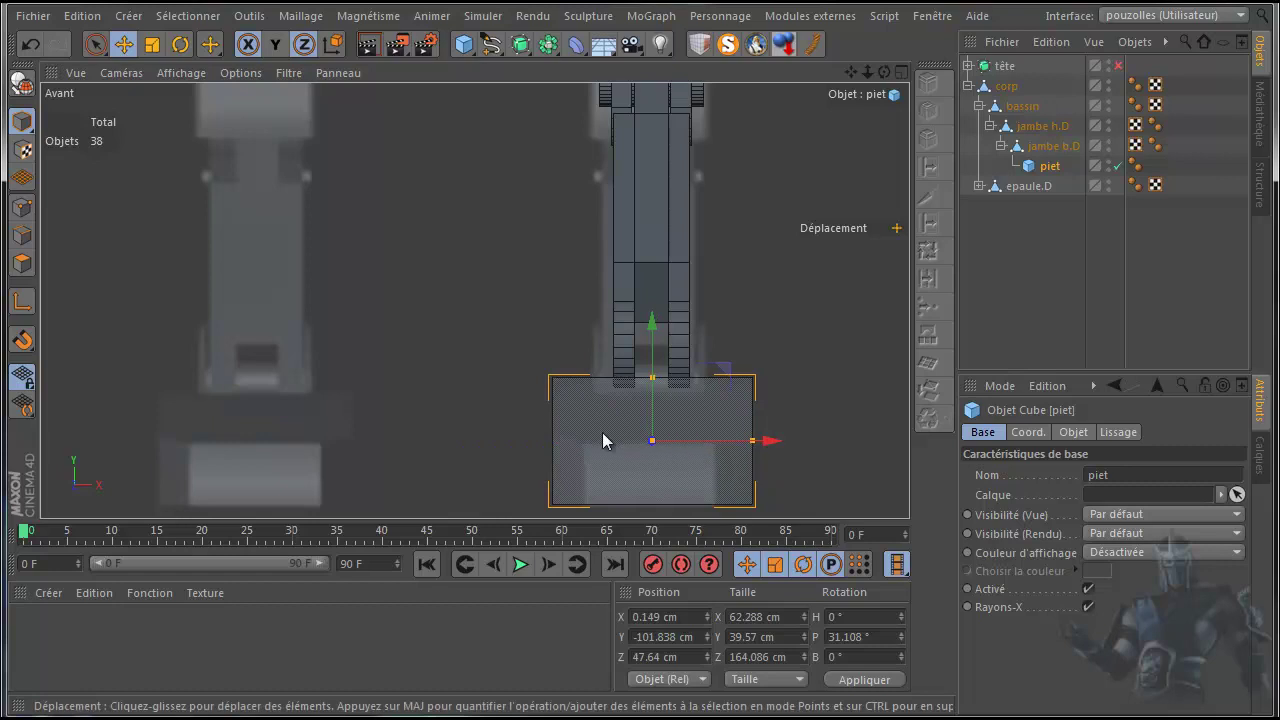
pyautogui.middleClick(489, 330)
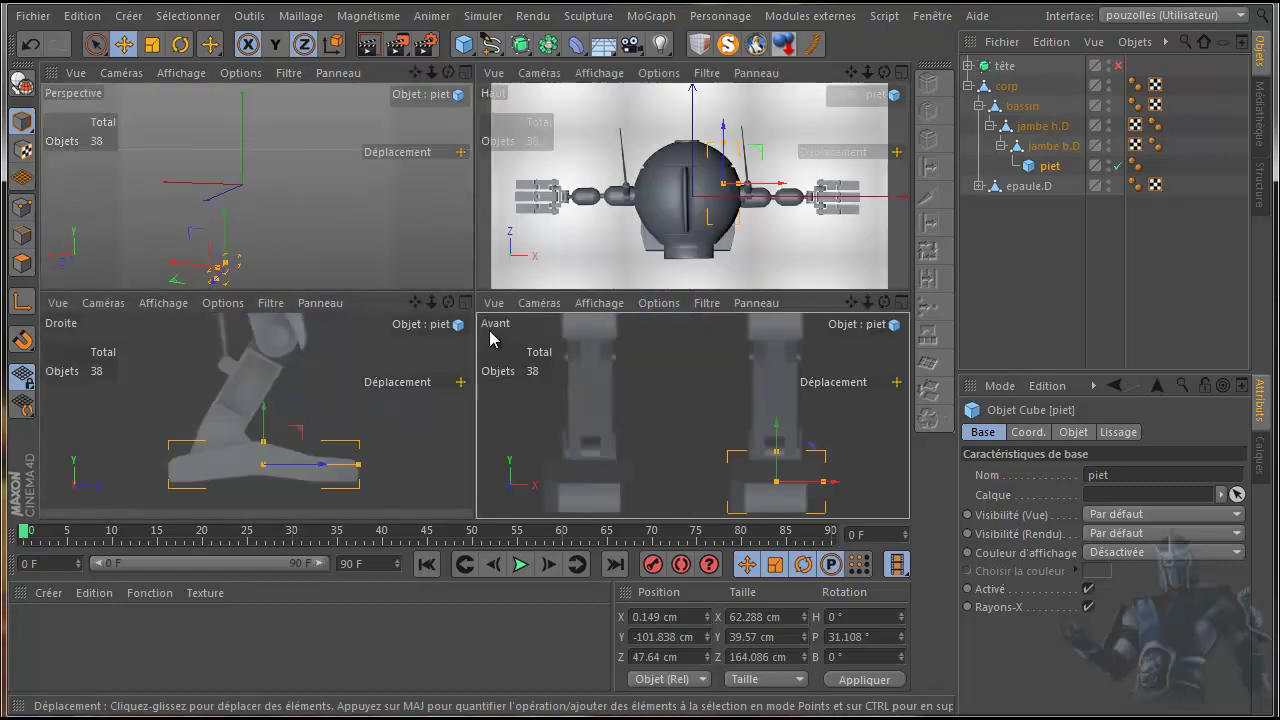
pyautogui.middleClick(680, 385)
pyautogui.scroll(-2, 685, 378)
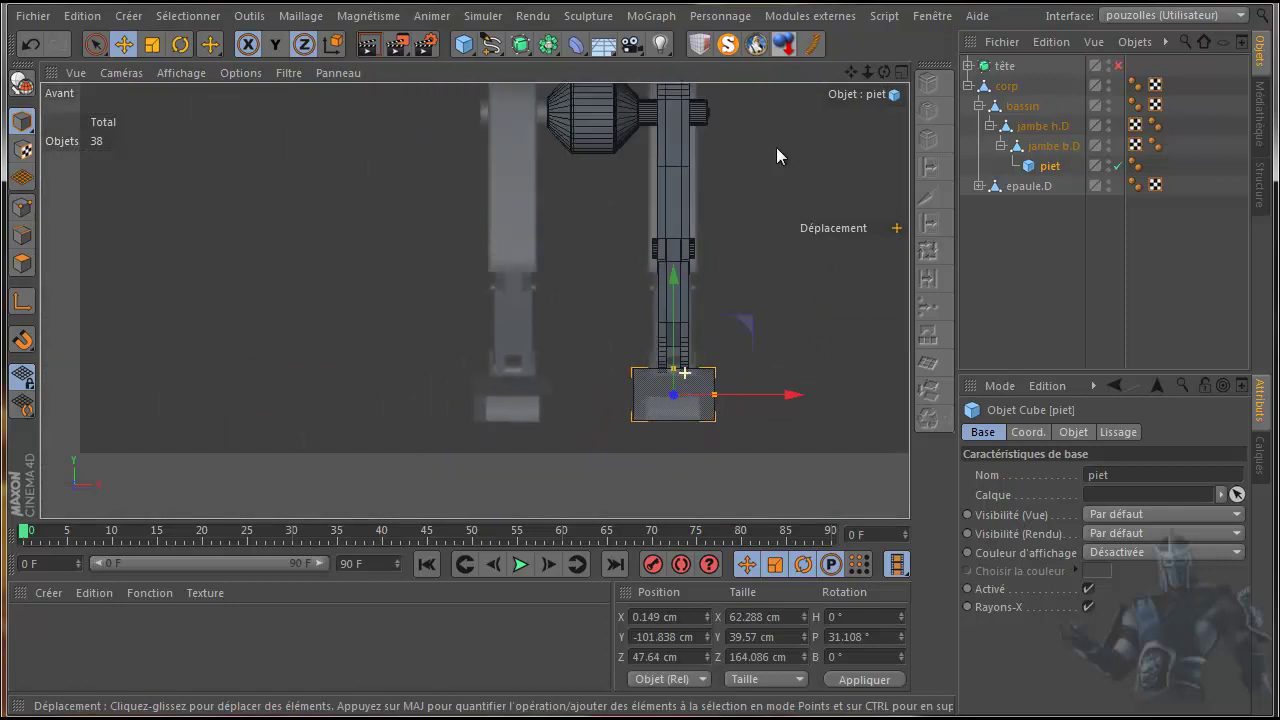
pyautogui.moveTo(848, 73); pyautogui.dragTo(643, 390)
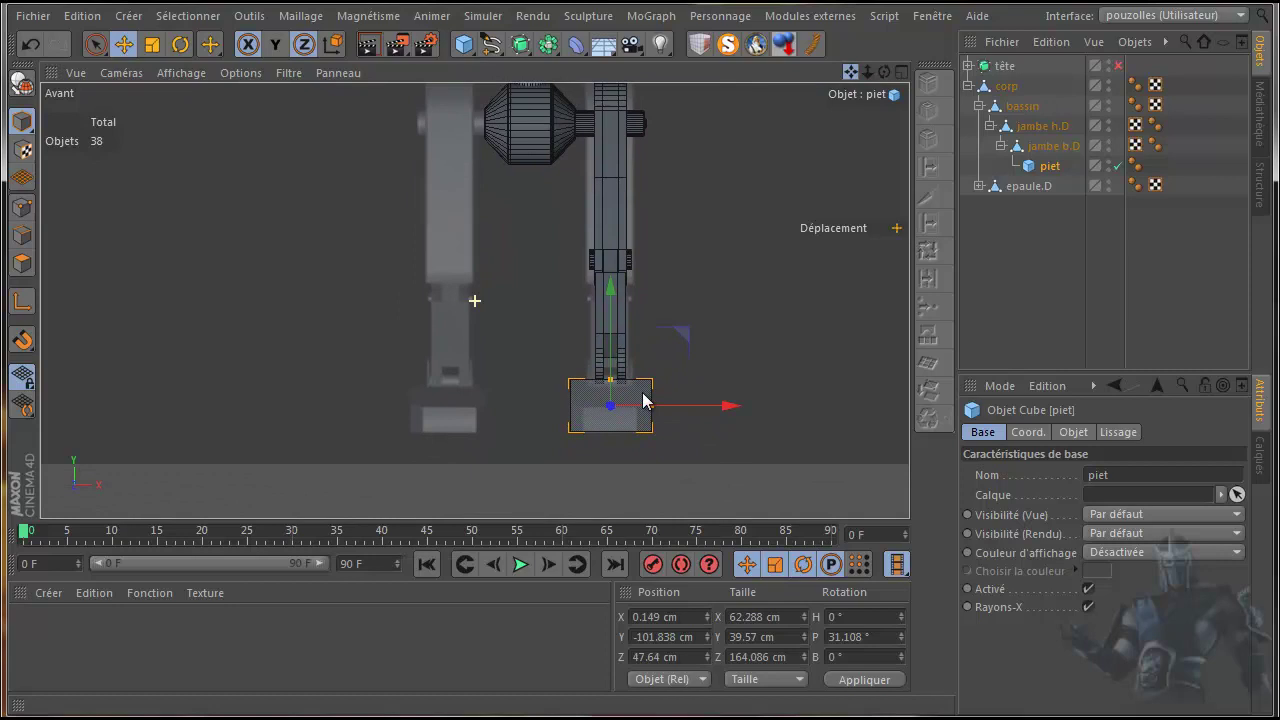
# Step: Convert the piet cube to an editable polygon object and switch to point editing in the right view
pyautogui.middleClick(364, 438)
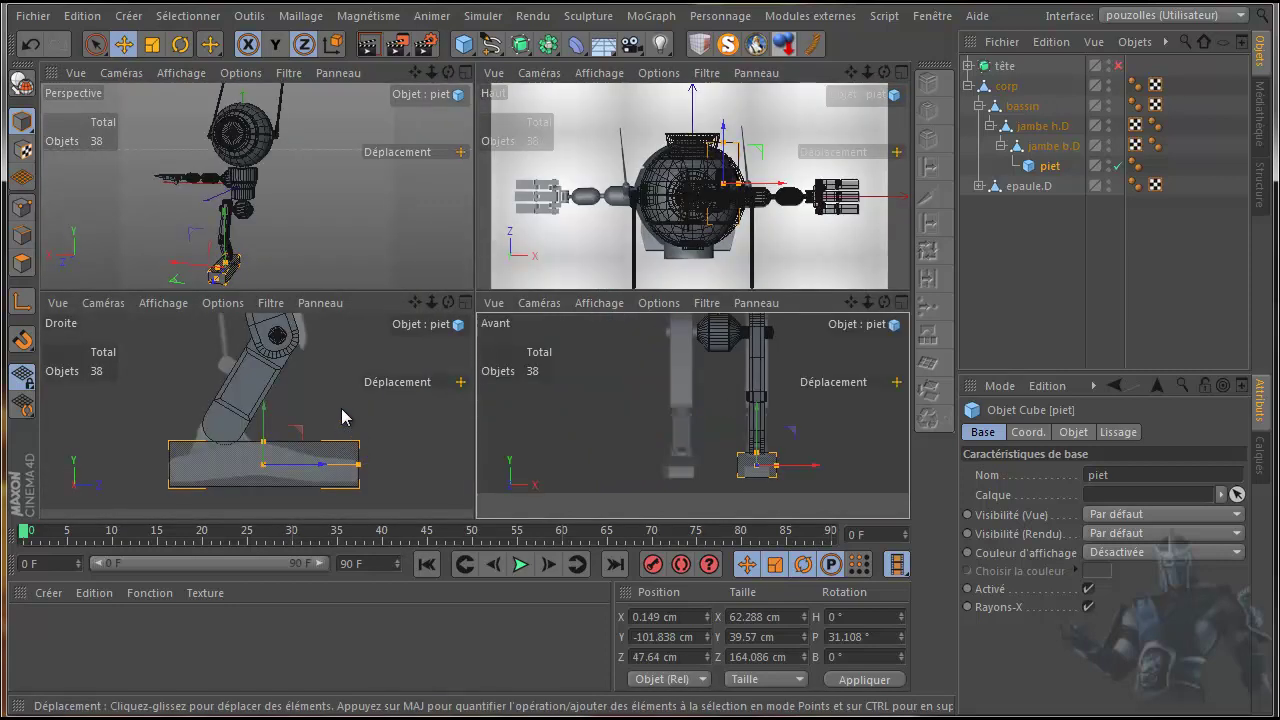
pyautogui.middleClick(342, 410)
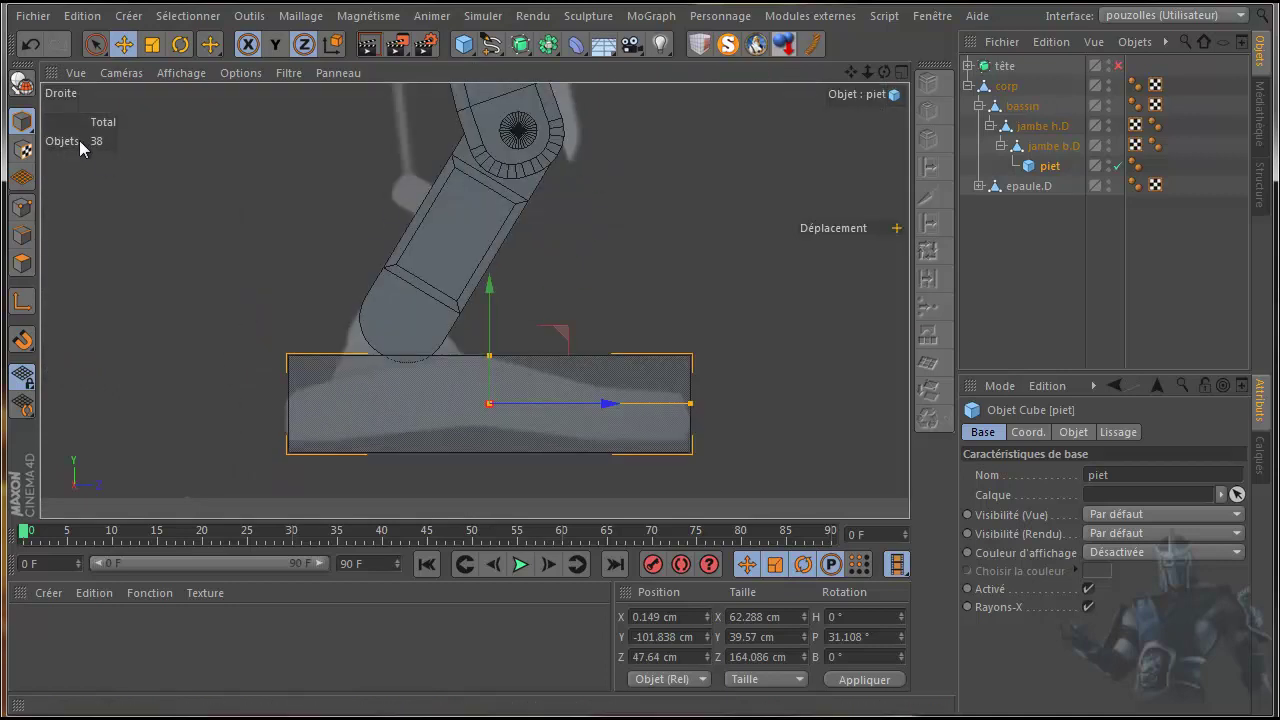
pyautogui.click(22, 84)
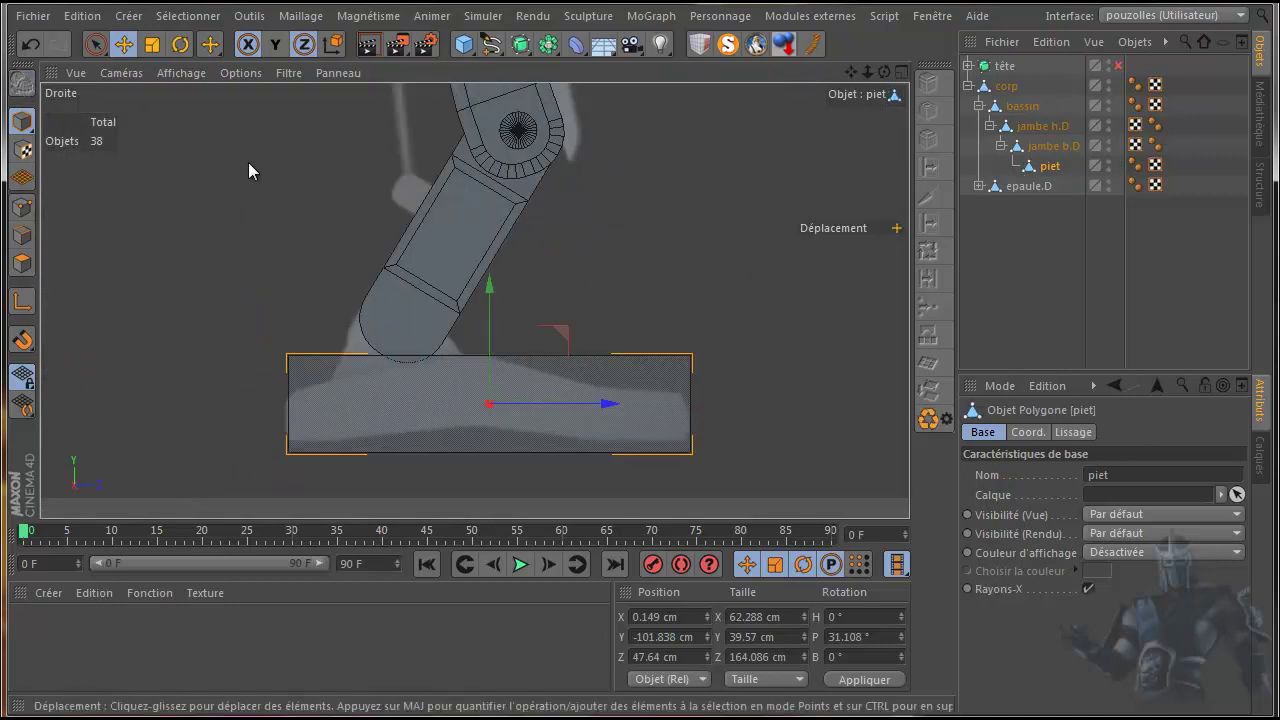
pyautogui.click(22, 207)
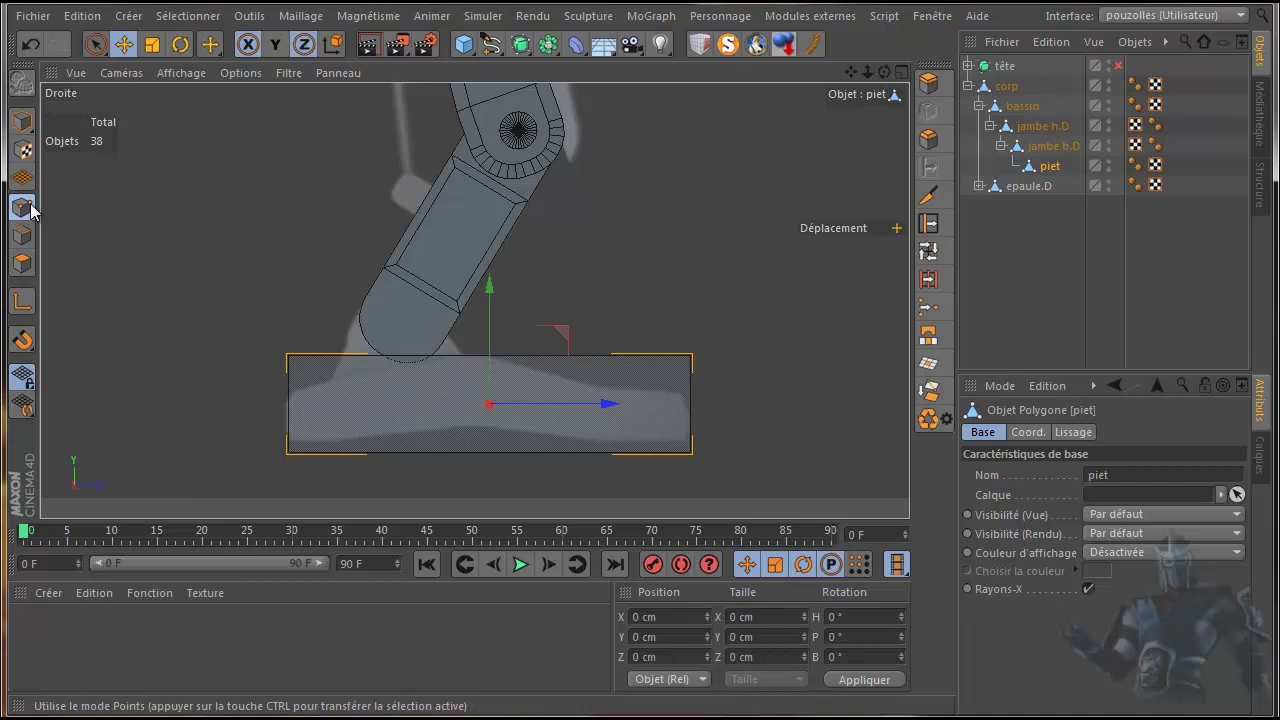
# Step: Enable snapping and use the Knife in loop mode to cut the foot horizontally at mid-height
pyautogui.click(930, 198)
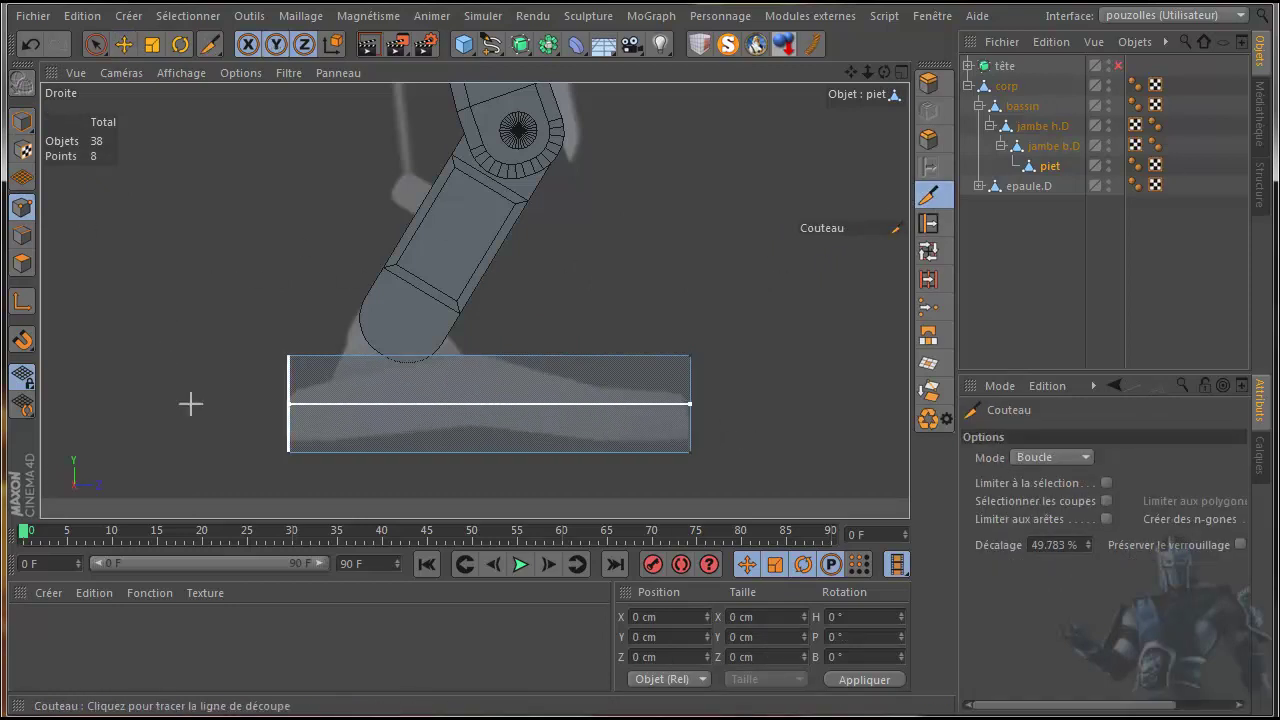
pyautogui.moveTo(20, 342); pyautogui.dragTo(130, 233)
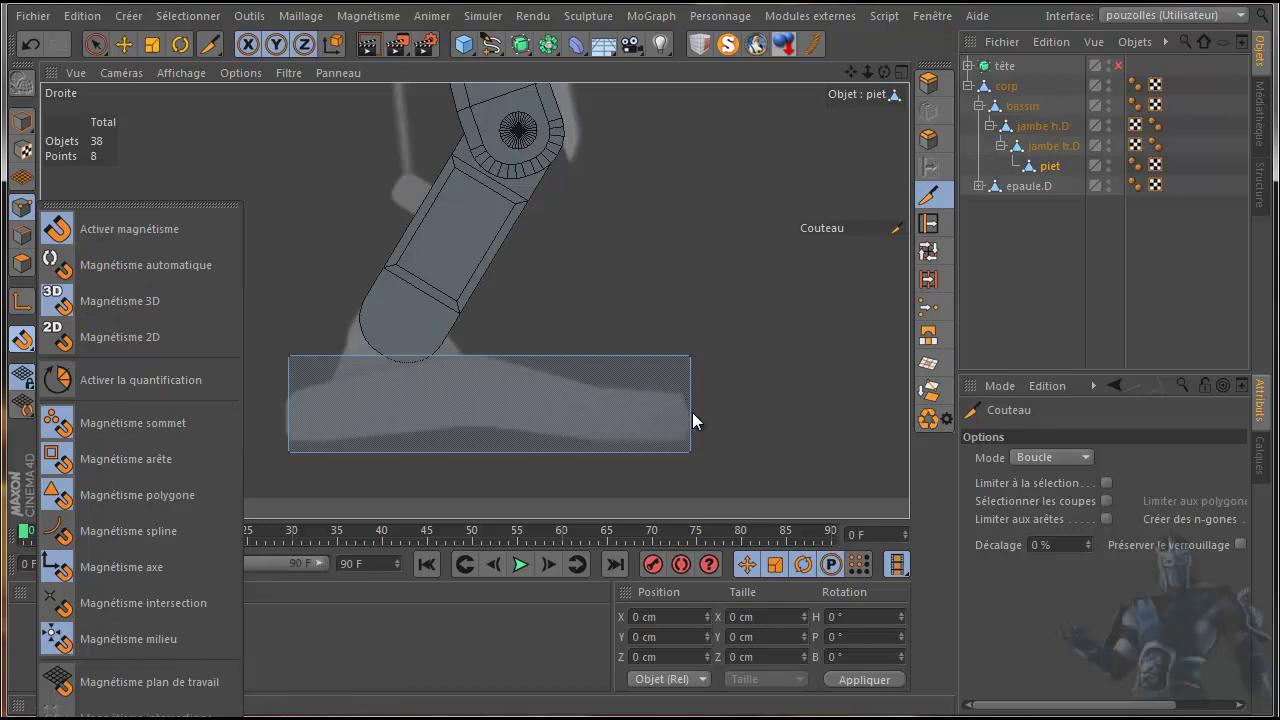
pyautogui.click(722, 404)
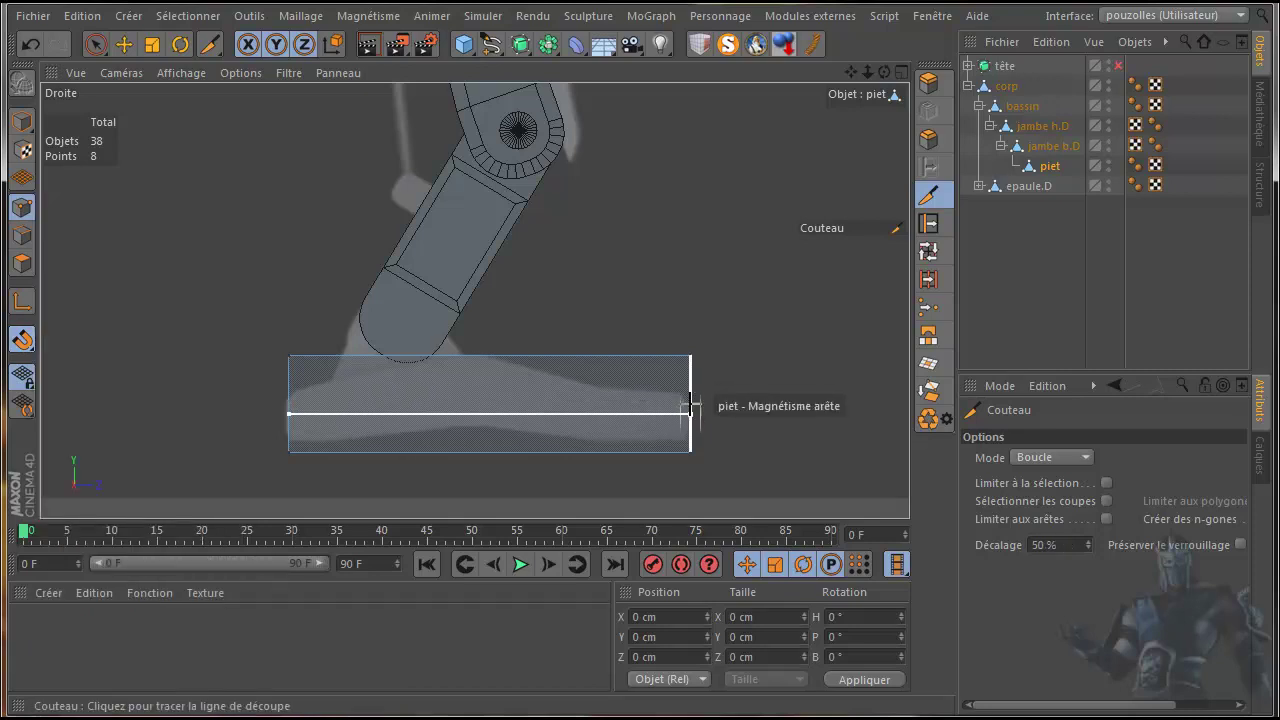
pyautogui.click(691, 403)
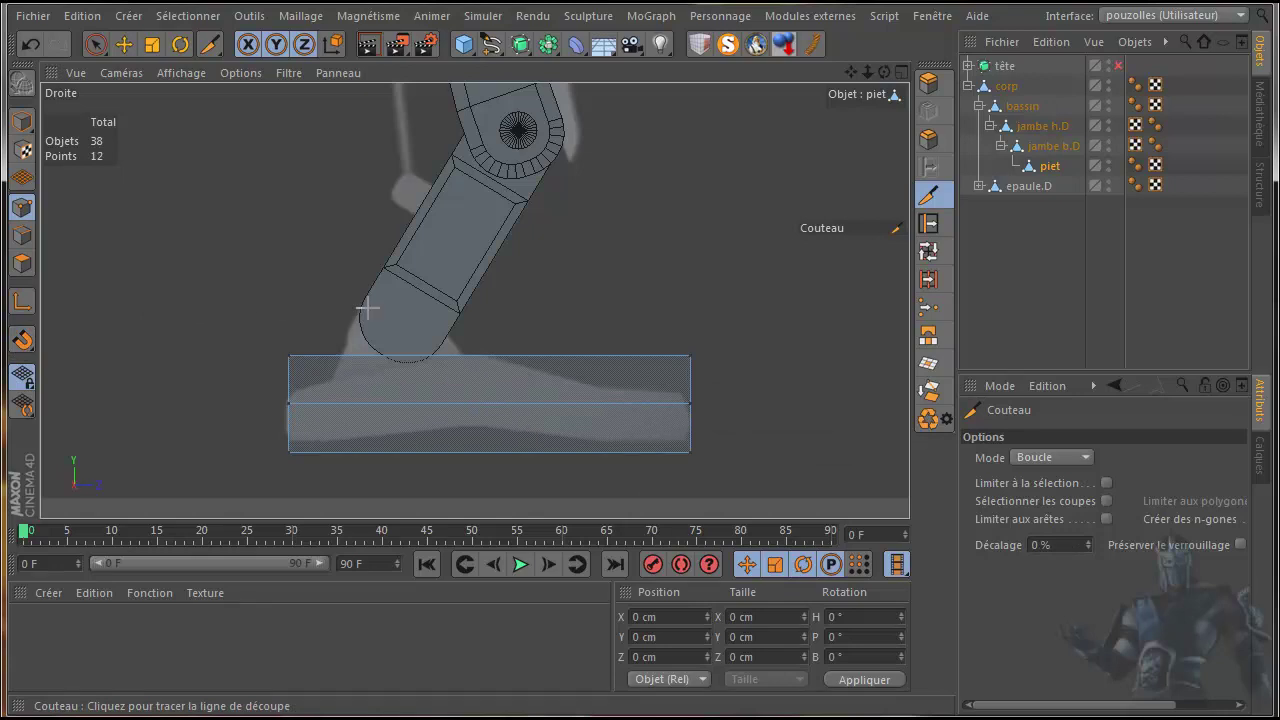
# Step: Add three vertical loop cuts to the foot: one at mid-length, one near the toe and one near the heel
pyautogui.click(490, 450)
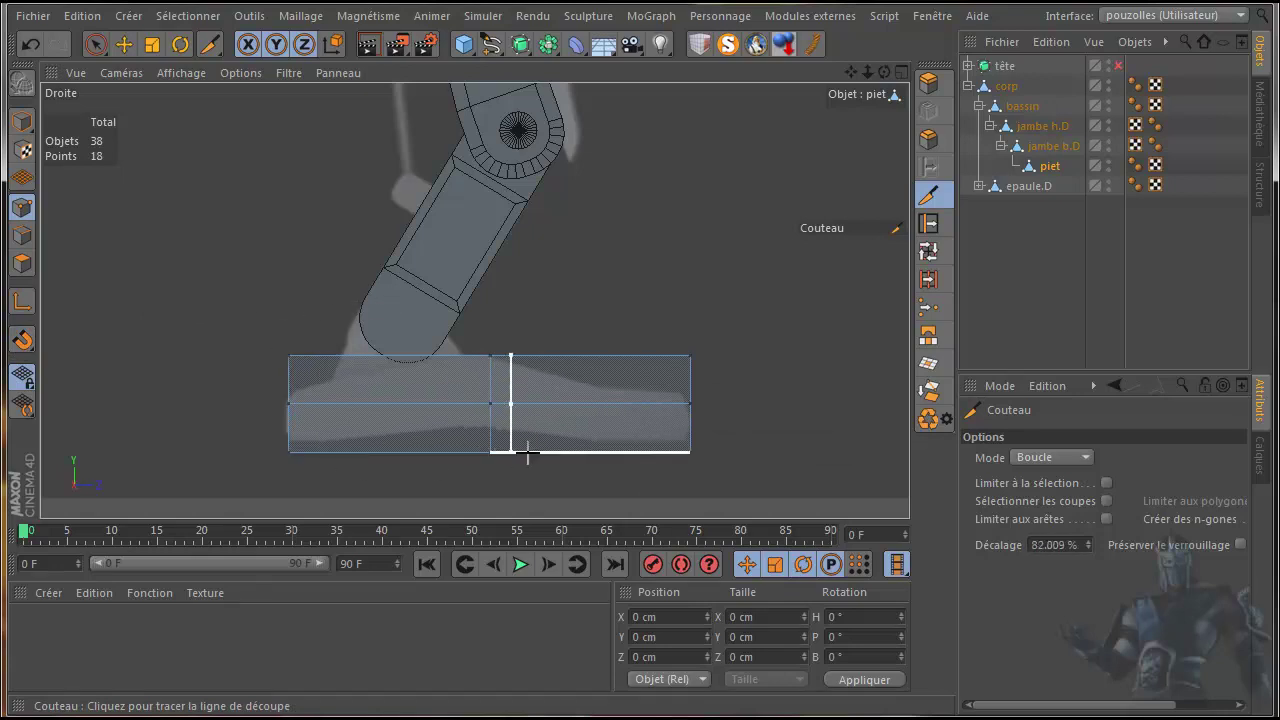
pyautogui.click(601, 457)
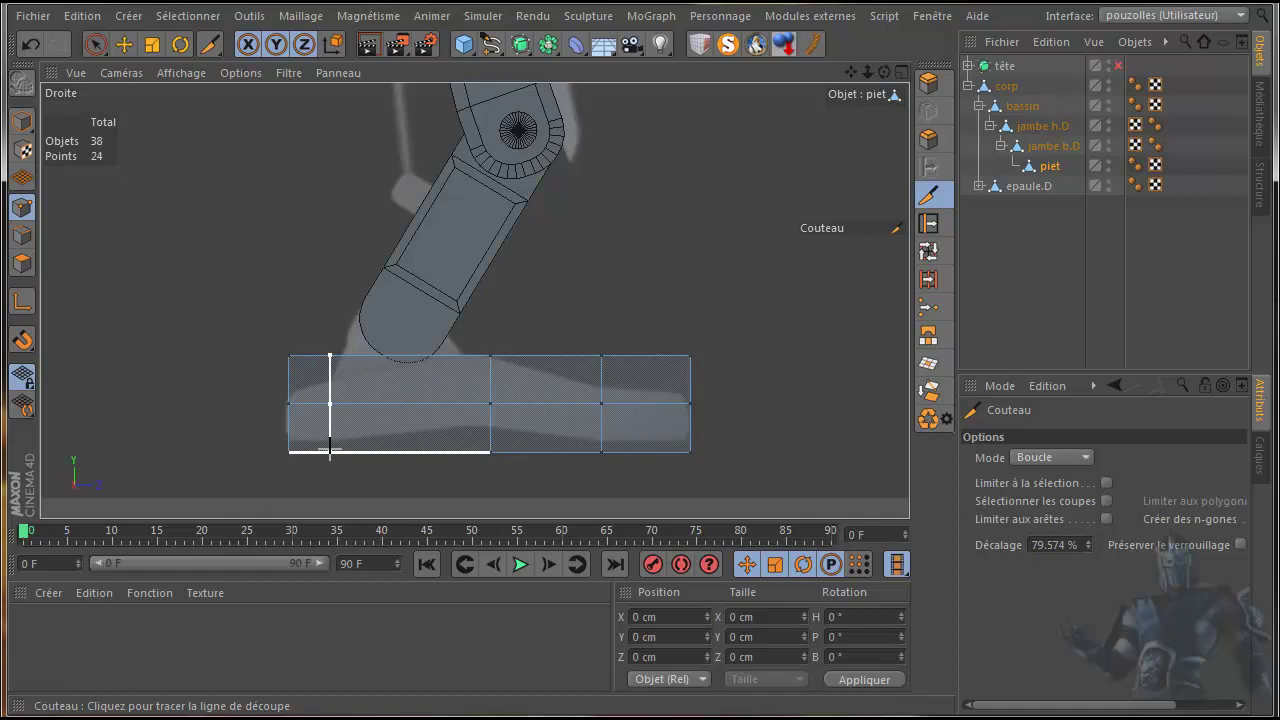
pyautogui.click(330, 450)
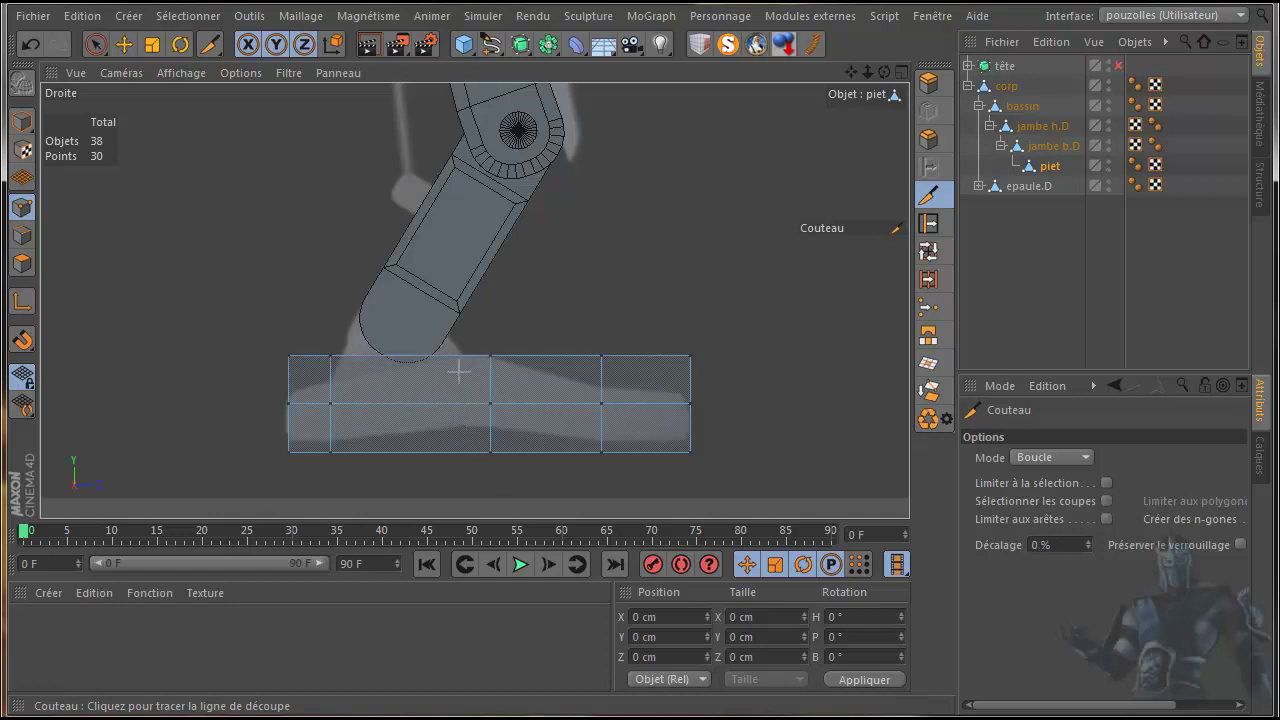
# Step: Try to reposition the top points of the foot's middle vertical cut using the rectangle selection
pyautogui.click(94, 45)
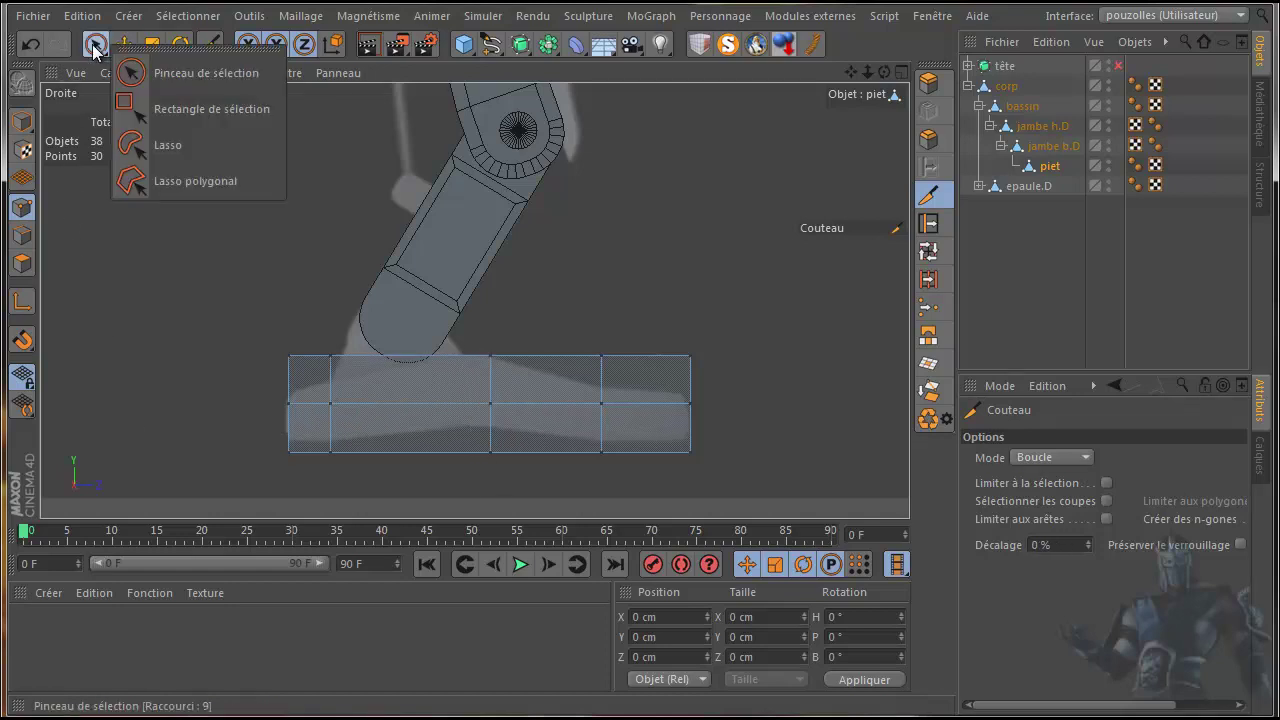
pyautogui.click(168, 113)
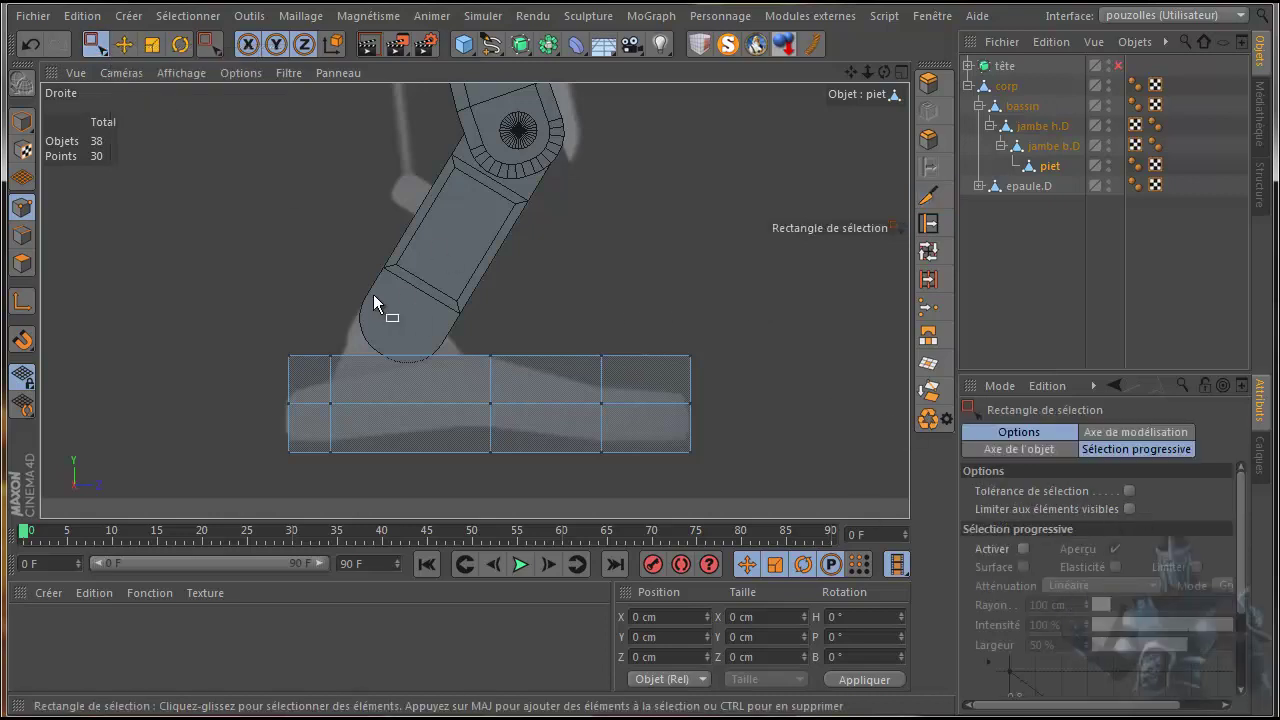
pyautogui.moveTo(529, 381); pyautogui.dragTo(468, 469)
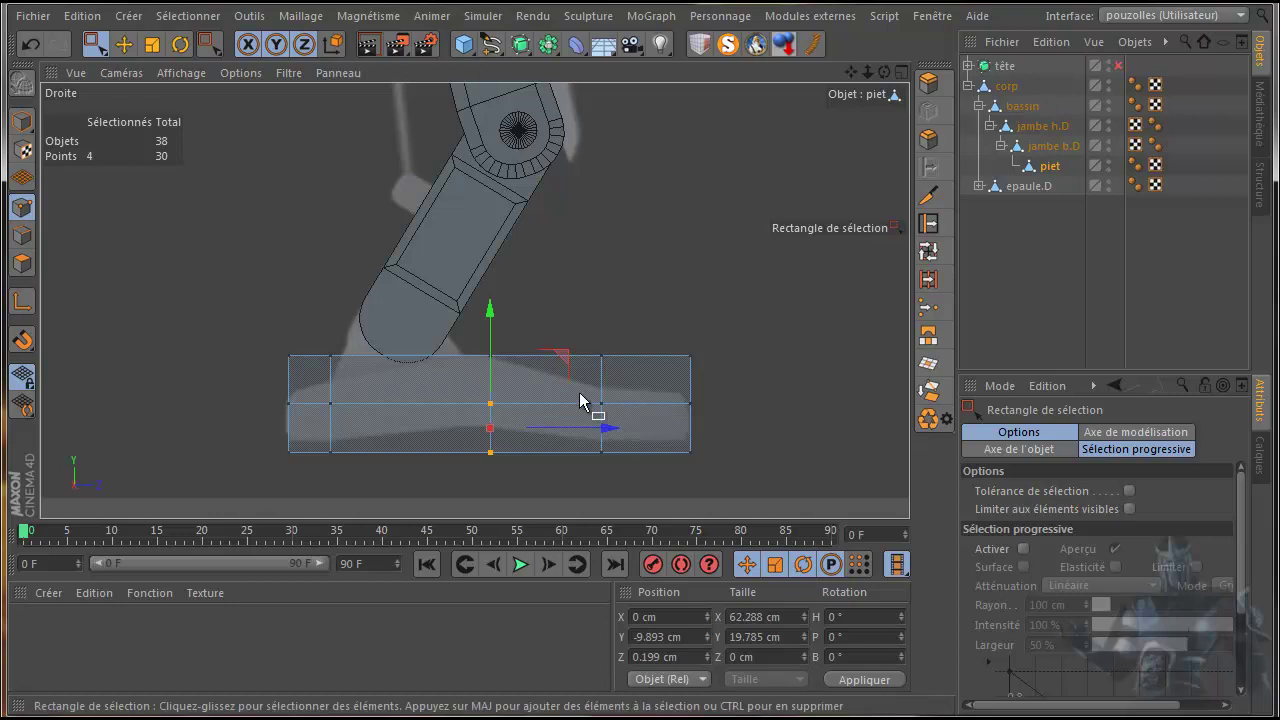
pyautogui.moveTo(527, 322); pyautogui.dragTo(484, 378)
pyautogui.moveTo(606, 355)
pyautogui.mouseDown()
pyautogui.moveTo(584, 356)
pyautogui.moveTo(608, 357)
pyautogui.mouseUp()
pyautogui.click(26, 48)
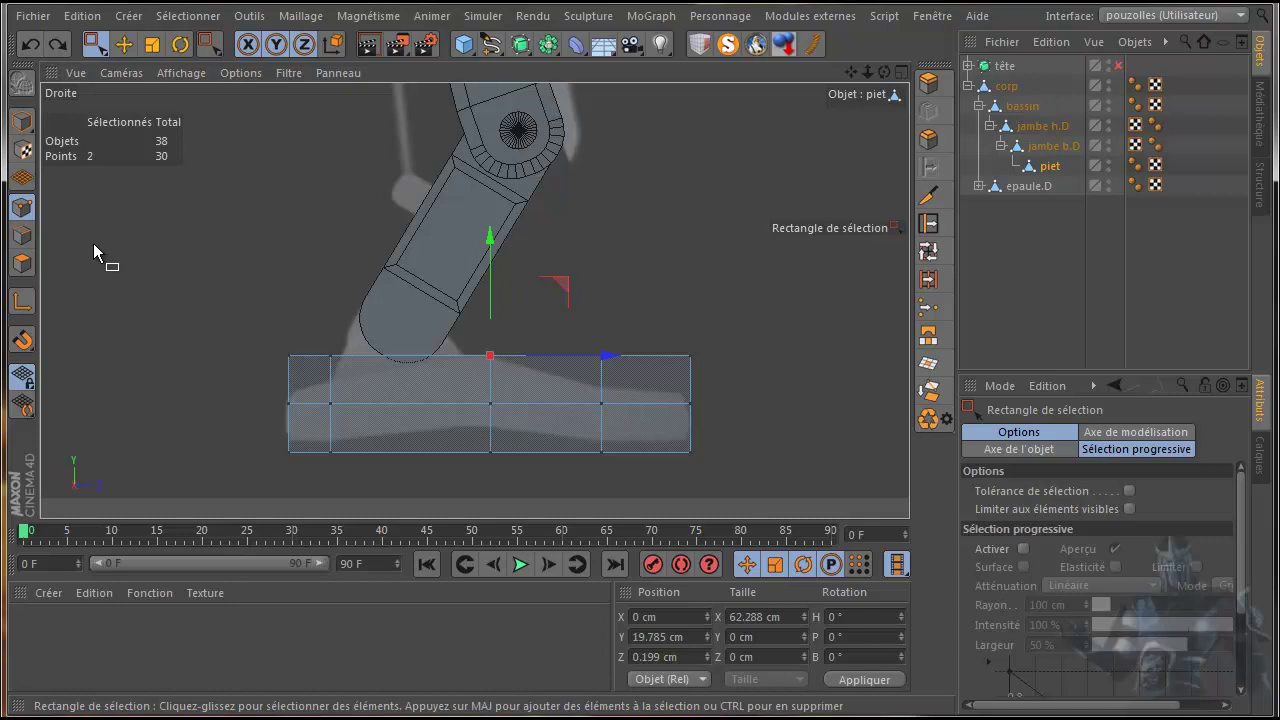
# Step: Add a vertical loop cut with the Knife slightly on the heel side of the foot's middle cut
pyautogui.click(928, 195)
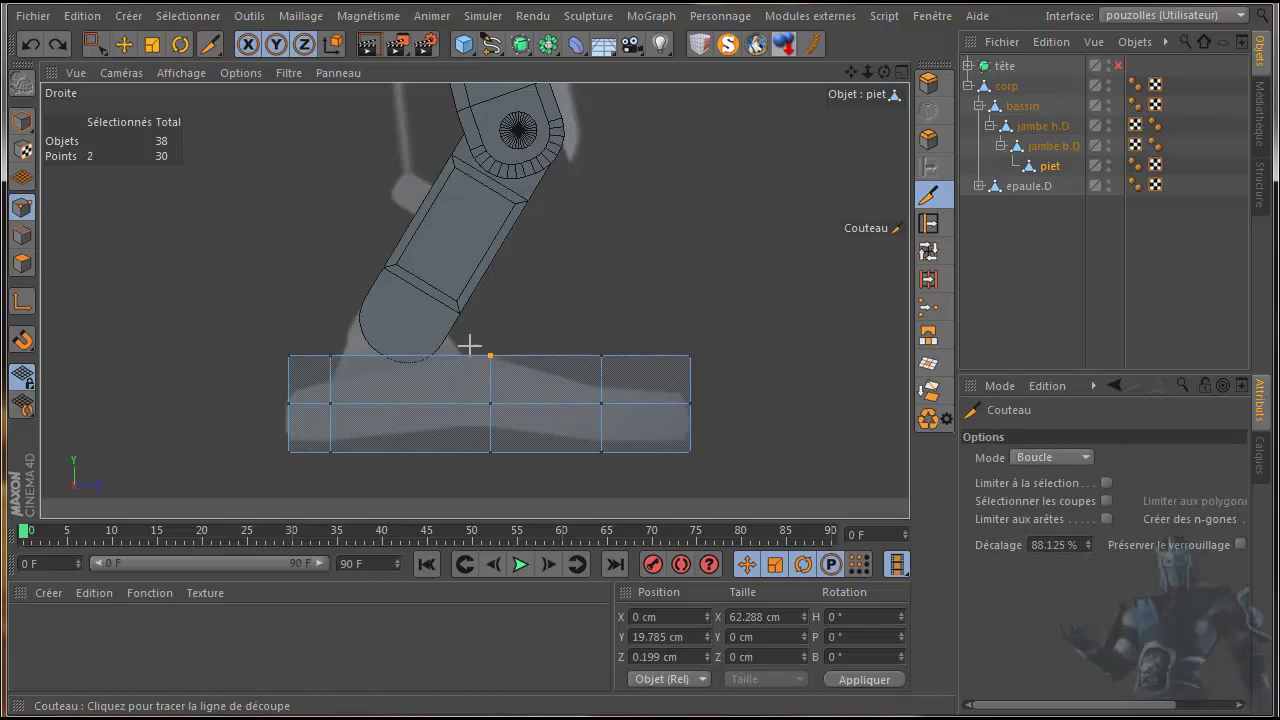
pyautogui.click(123, 44)
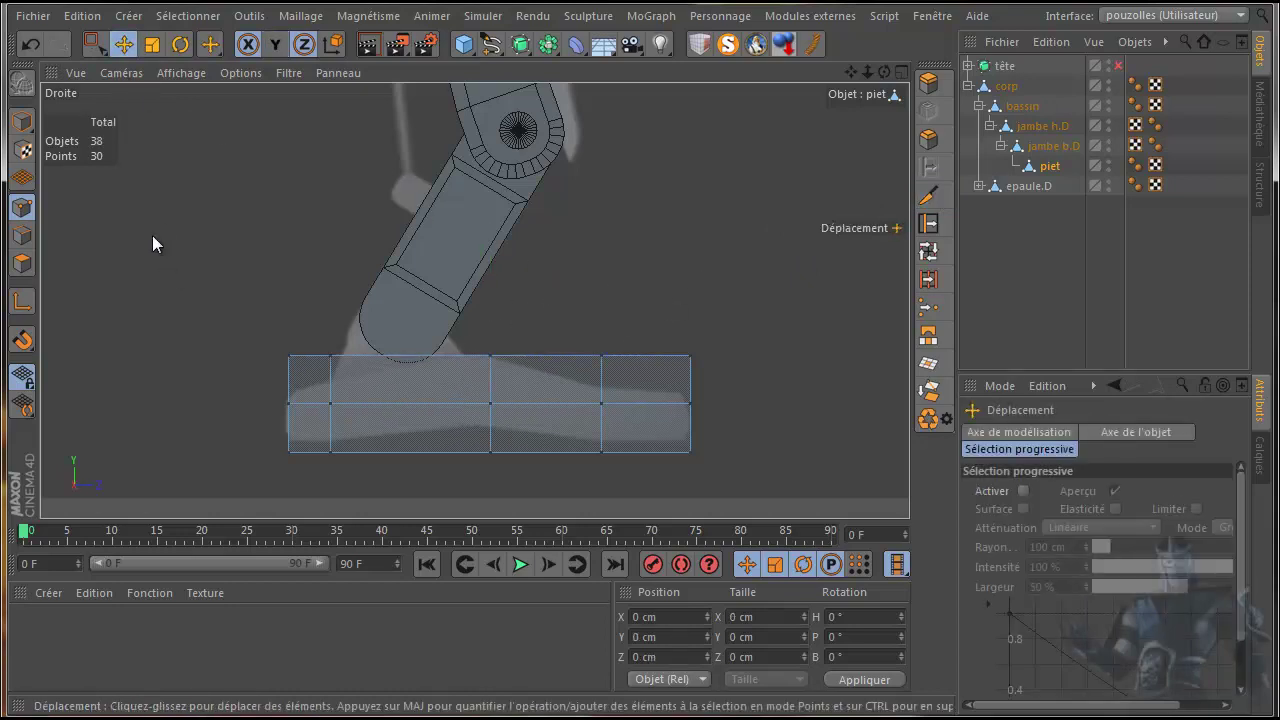
pyautogui.click(928, 195)
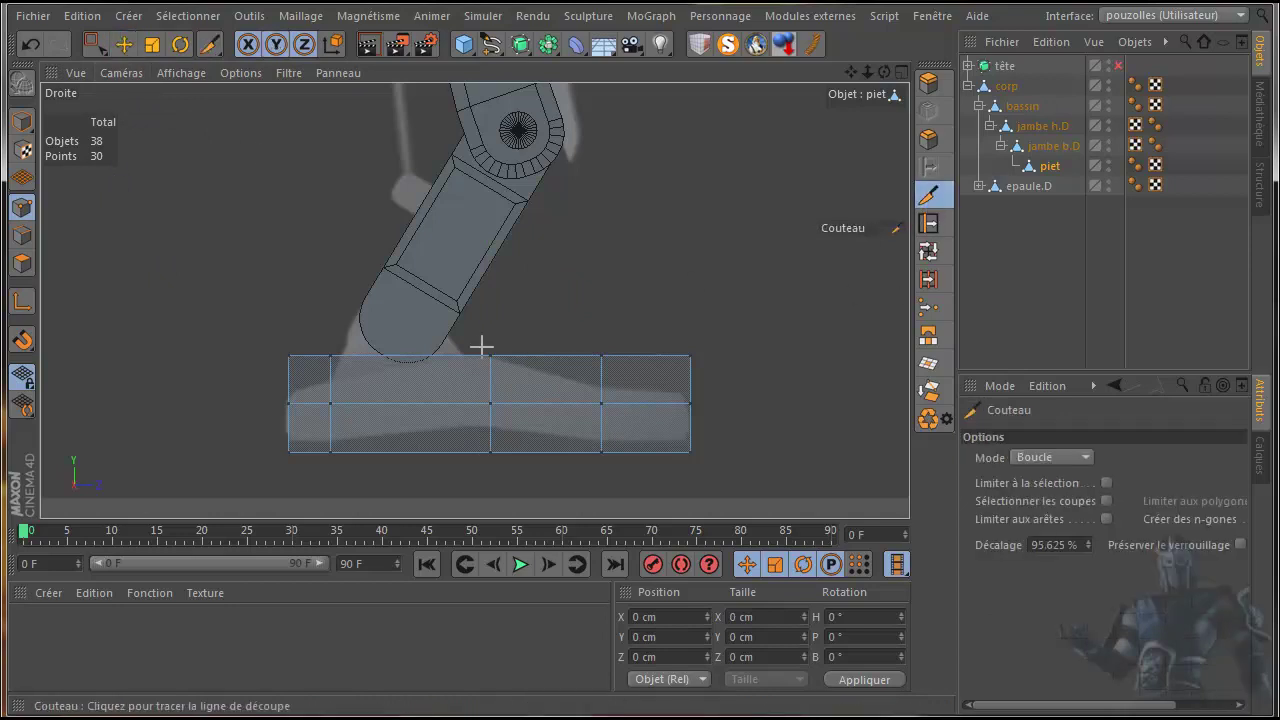
pyautogui.click(462, 370)
# Step: Lower the upper and mid-height points of the vertical cut near the toe to follow the reference outline
pyautogui.click(95, 44)
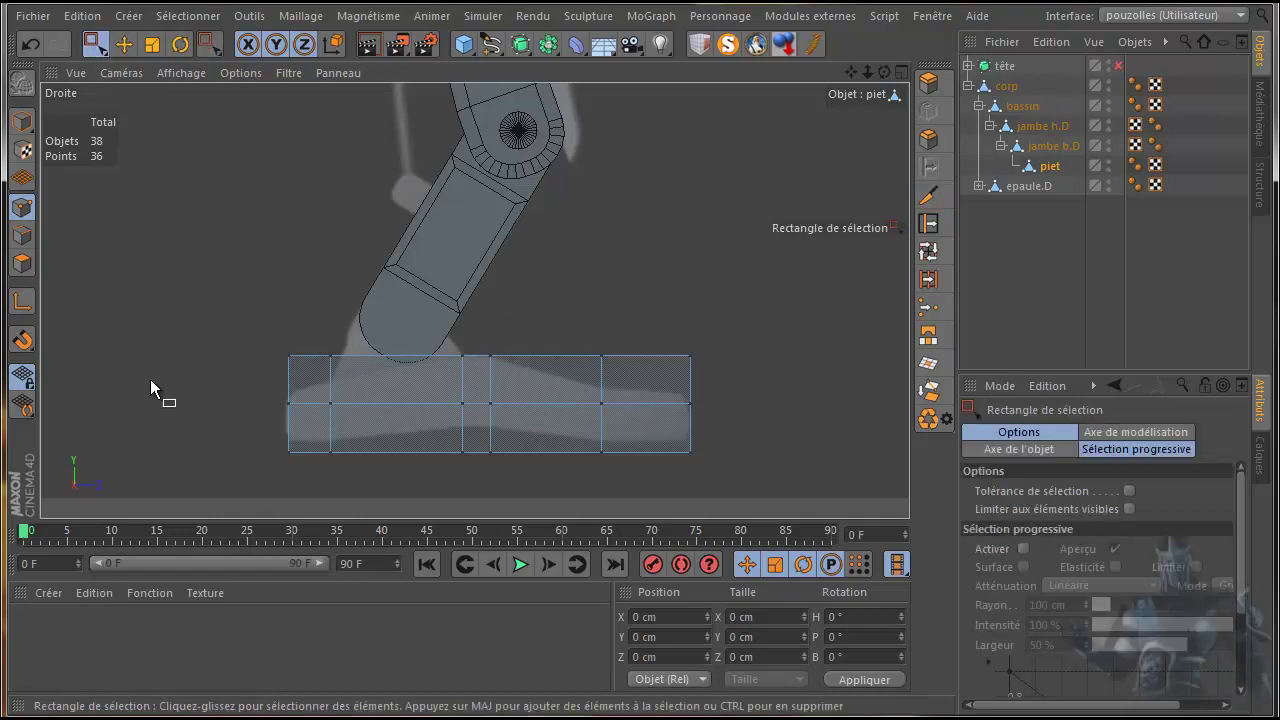
pyautogui.moveTo(636, 318); pyautogui.dragTo(589, 411)
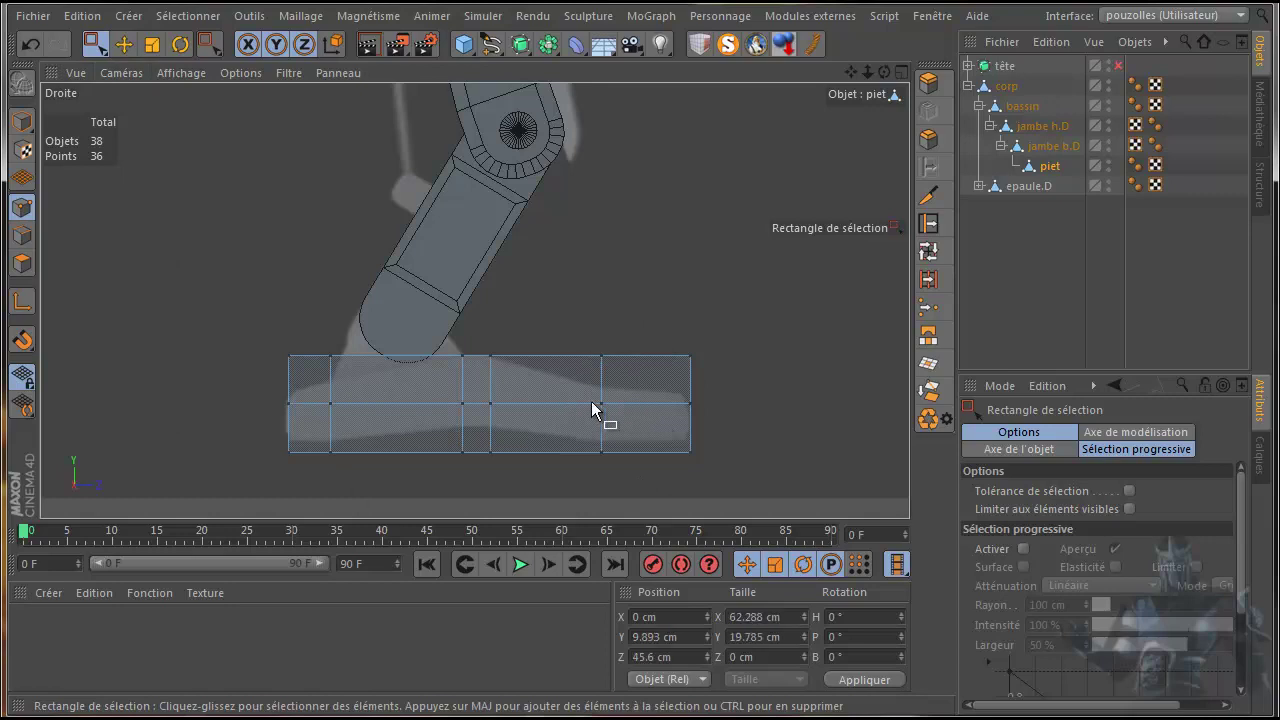
pyautogui.moveTo(600, 265); pyautogui.dragTo(600, 284)
pyautogui.moveTo(632, 344); pyautogui.dragTo(578, 390)
pyautogui.moveTo(603, 270); pyautogui.dragTo(602, 288)
pyautogui.moveTo(727, 393); pyautogui.dragTo(705, 408)
pyautogui.hotkey('ctrl', 'z')
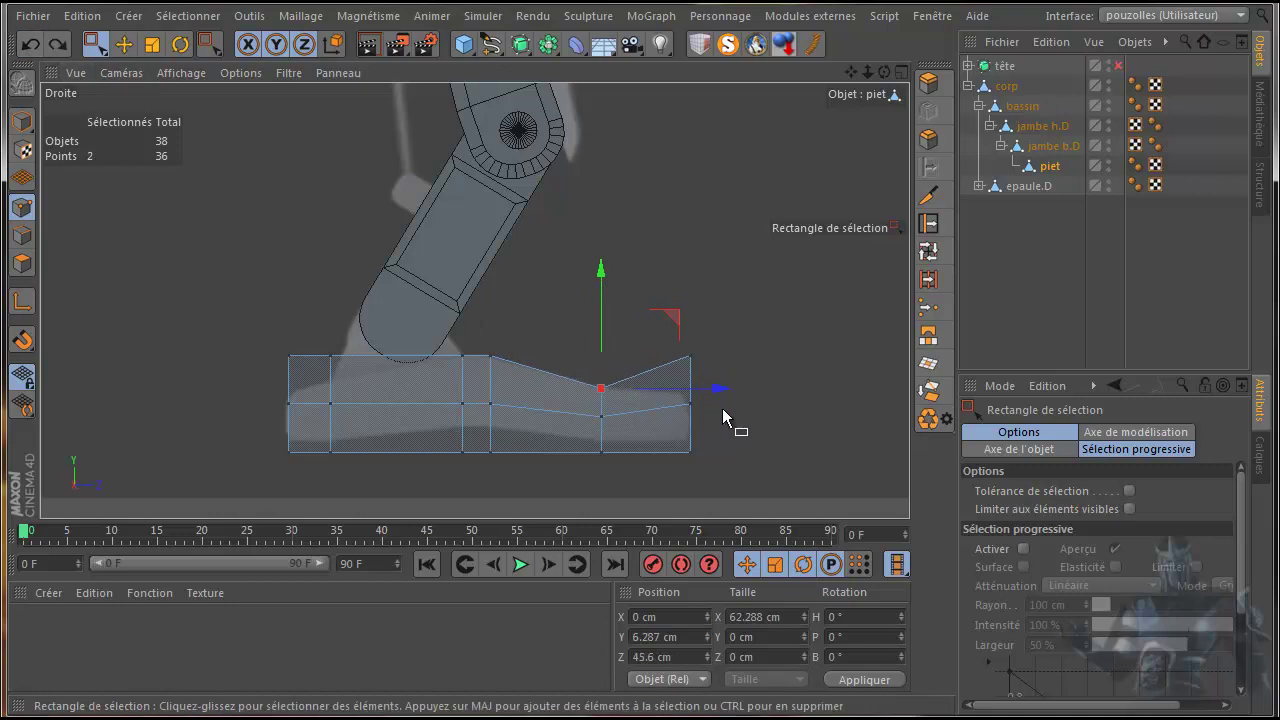
# Step: Lower the mid-height and top points at the toe end of the foot to match the reference
pyautogui.click(690, 408)
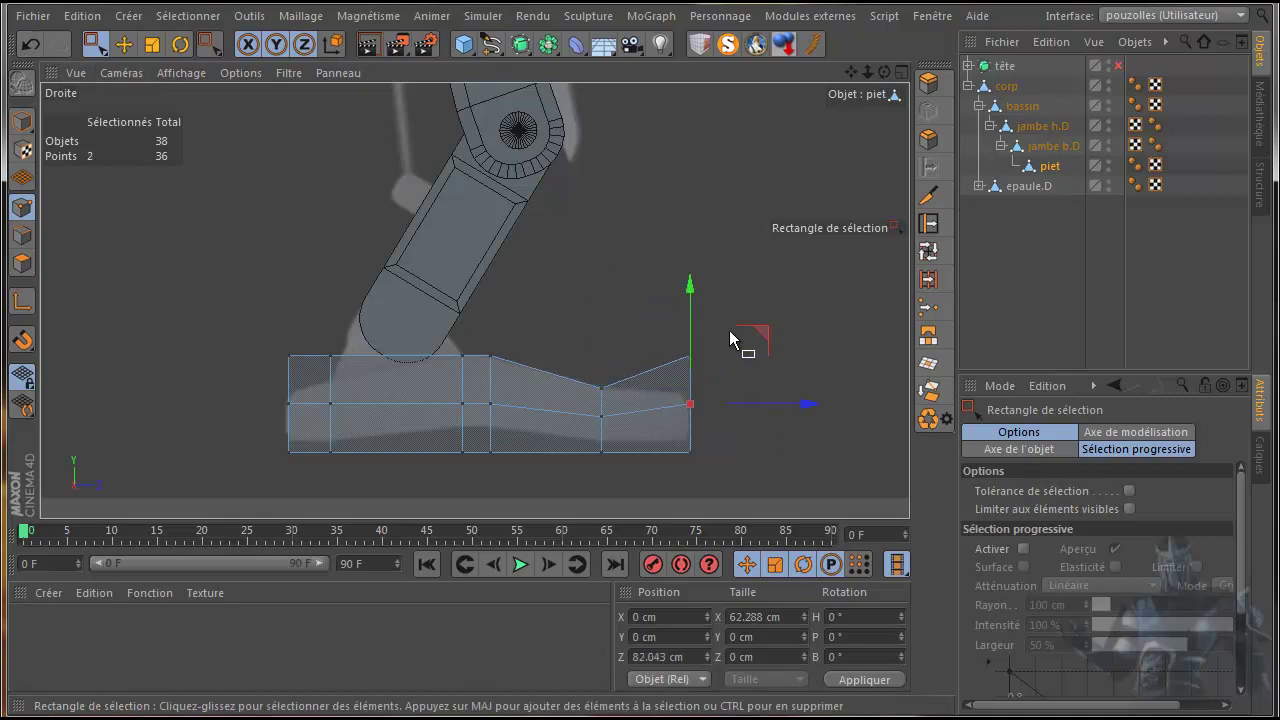
pyautogui.moveTo(694, 289); pyautogui.dragTo(693, 312)
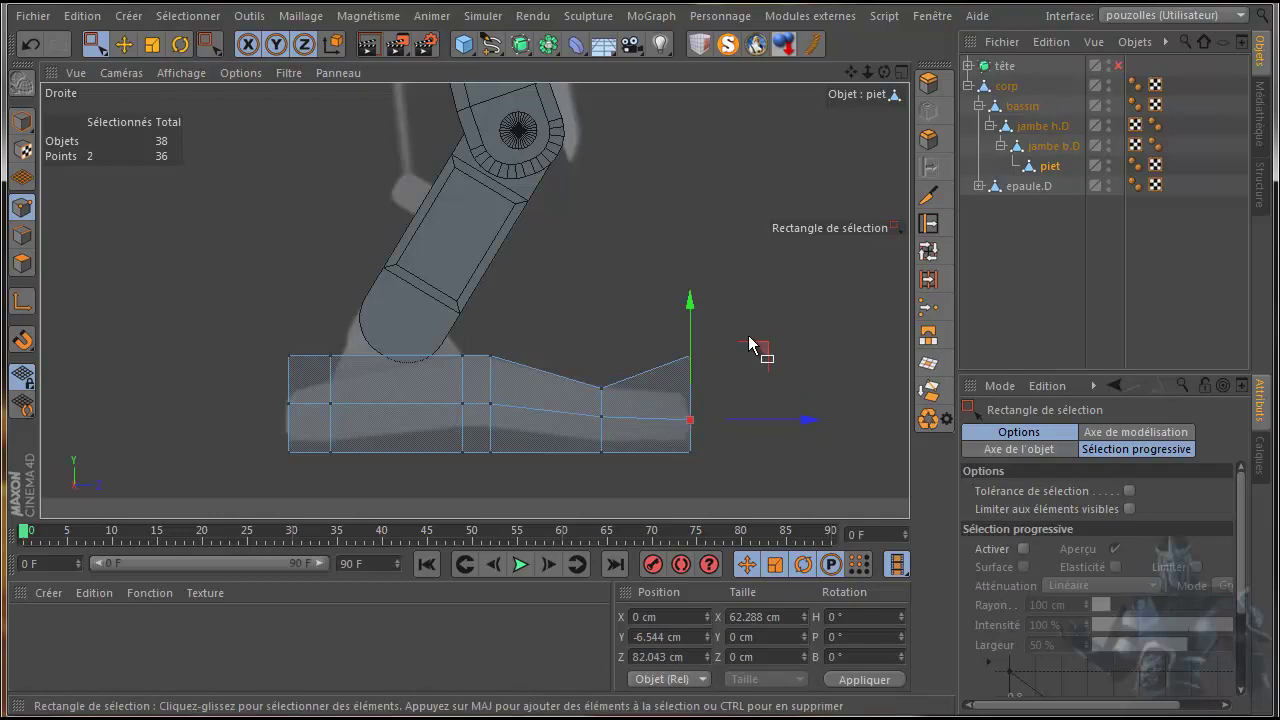
pyautogui.moveTo(693, 262); pyautogui.dragTo(691, 291)
# Step: Refine the toe tip's points and raise the front sole points so the toe follows the reference profile
pyautogui.scroll(2, 745, 450)
pyautogui.moveTo(790, 376); pyautogui.dragTo(743, 371)
pyautogui.click(662, 450)
pyautogui.moveTo(518, 430); pyautogui.dragTo(568, 458)
pyautogui.moveTo(618, 388); pyautogui.dragTo(585, 392)
# Step: Raise the bottom points under the arch and the heel to match the reference sole
pyautogui.moveTo(424, 435); pyautogui.dragTo(340, 472)
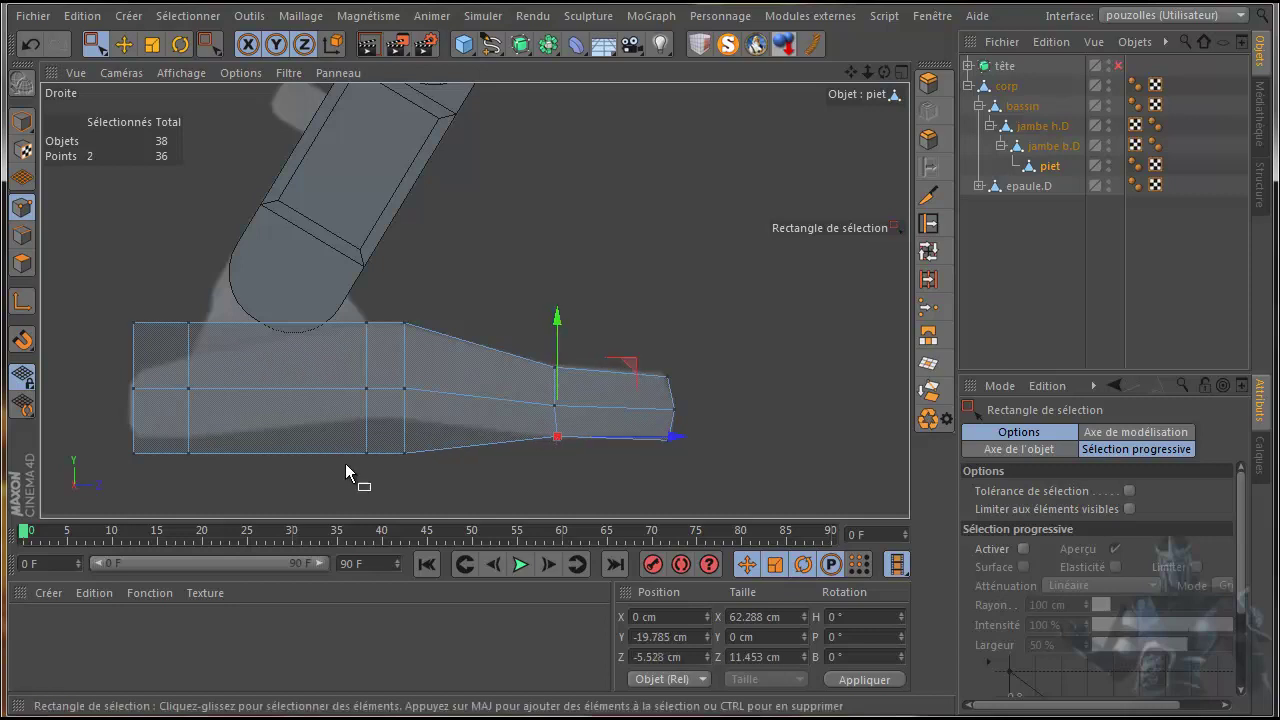
pyautogui.moveTo(390, 350); pyautogui.dragTo(393, 318)
pyautogui.moveTo(232, 428); pyautogui.dragTo(90, 476)
# Step: Lower the heel's top points to about Y 10 cm, and the rearmost pair to about Y 4.3 cm
pyautogui.moveTo(160, 337); pyautogui.dragTo(212, 342)
pyautogui.moveTo(161, 211); pyautogui.dragTo(160, 243)
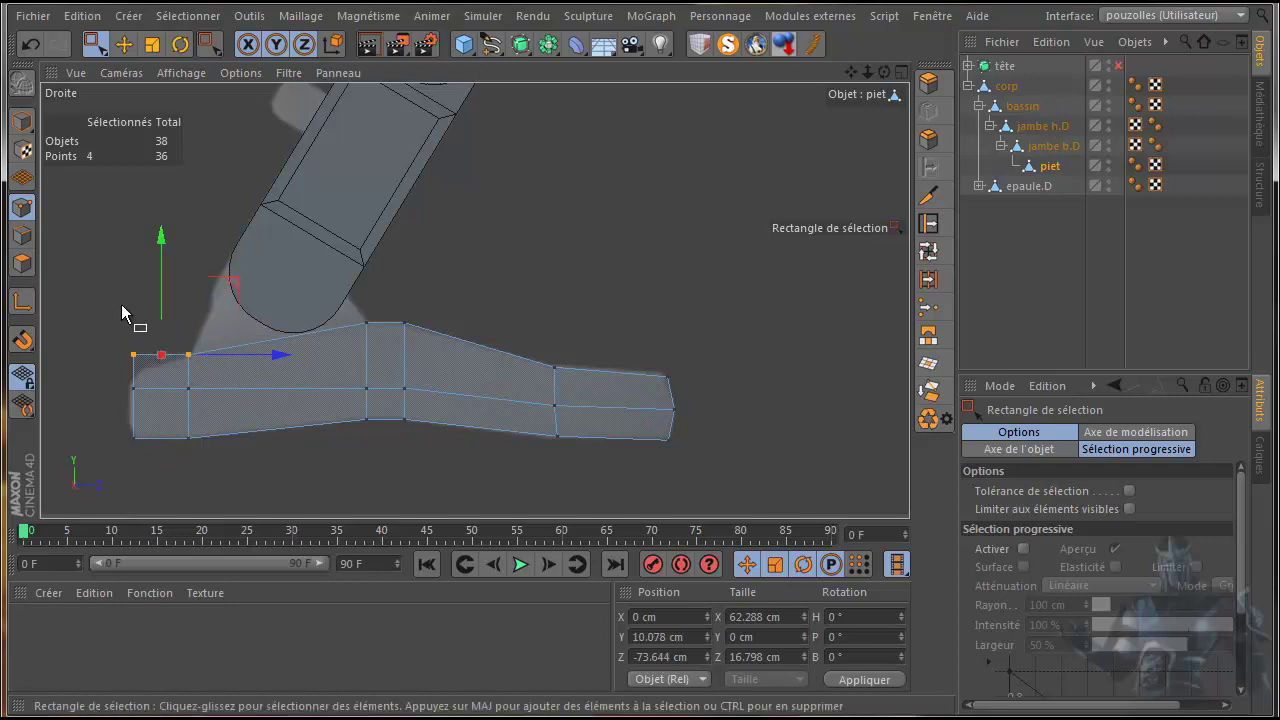
pyautogui.moveTo(145, 368); pyautogui.dragTo(145, 368)
pyautogui.moveTo(136, 239); pyautogui.dragTo(136, 258)
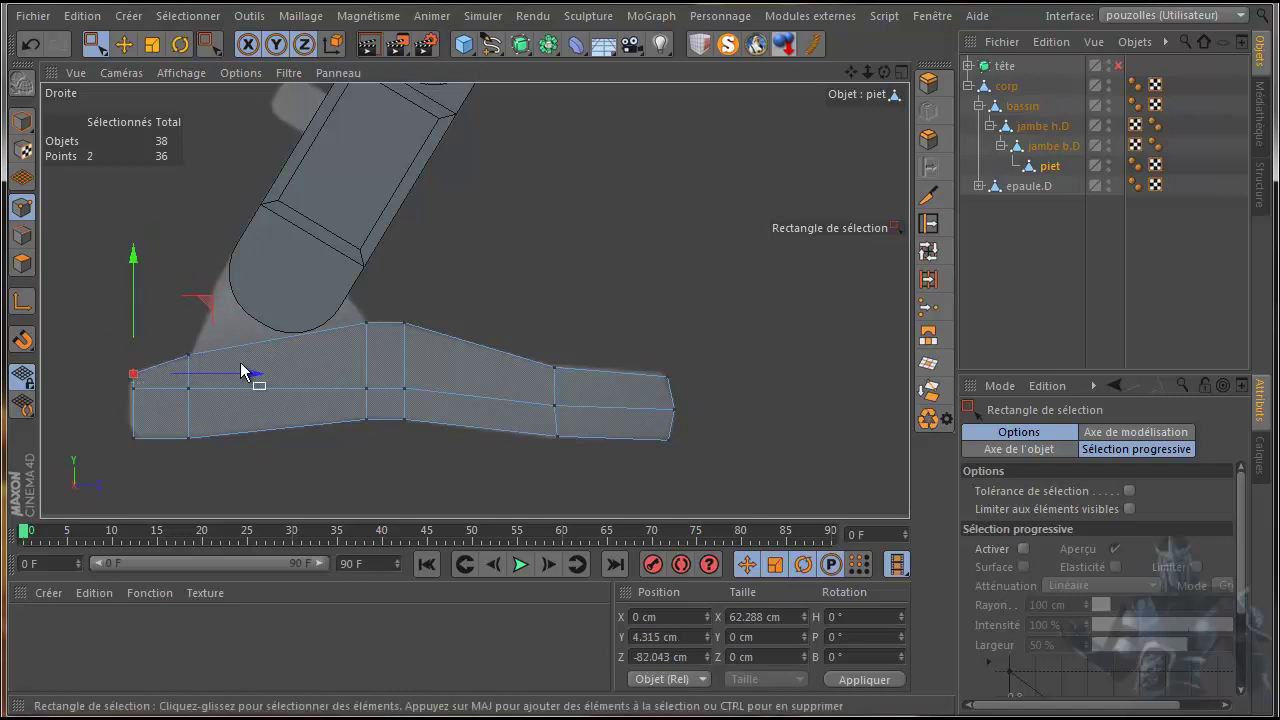
# Step: Lower the heel's mid-height points to about Y -4.6 cm and shift the rearmost pair back to about Z -83.6 cm
pyautogui.moveTo(146, 406); pyautogui.dragTo(140, 420)
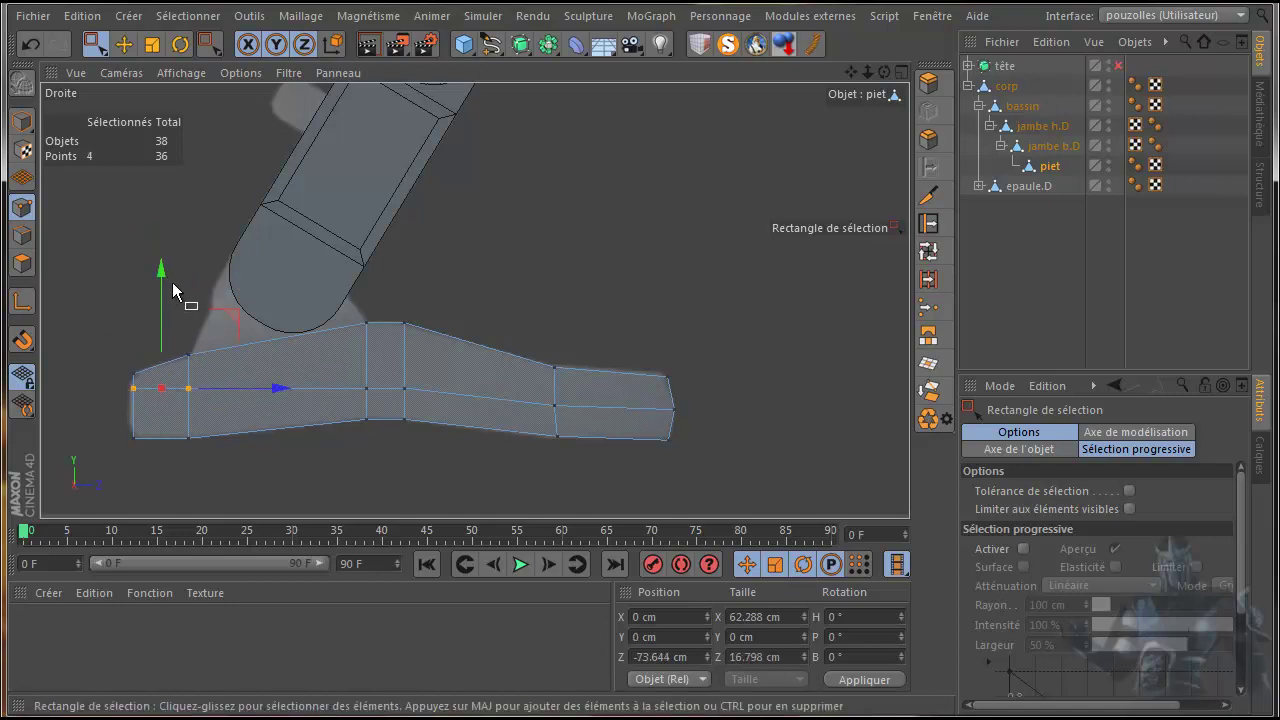
pyautogui.moveTo(163, 288); pyautogui.dragTo(161, 294)
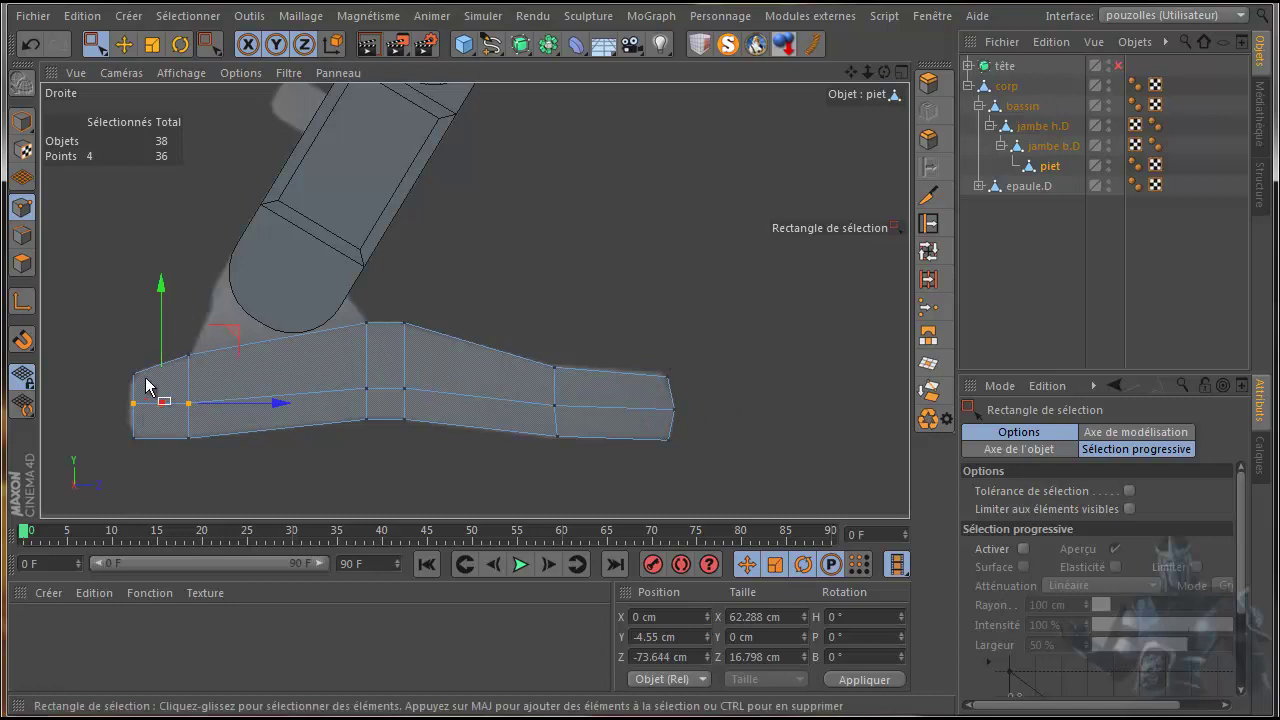
pyautogui.moveTo(132, 404); pyautogui.dragTo(122, 418)
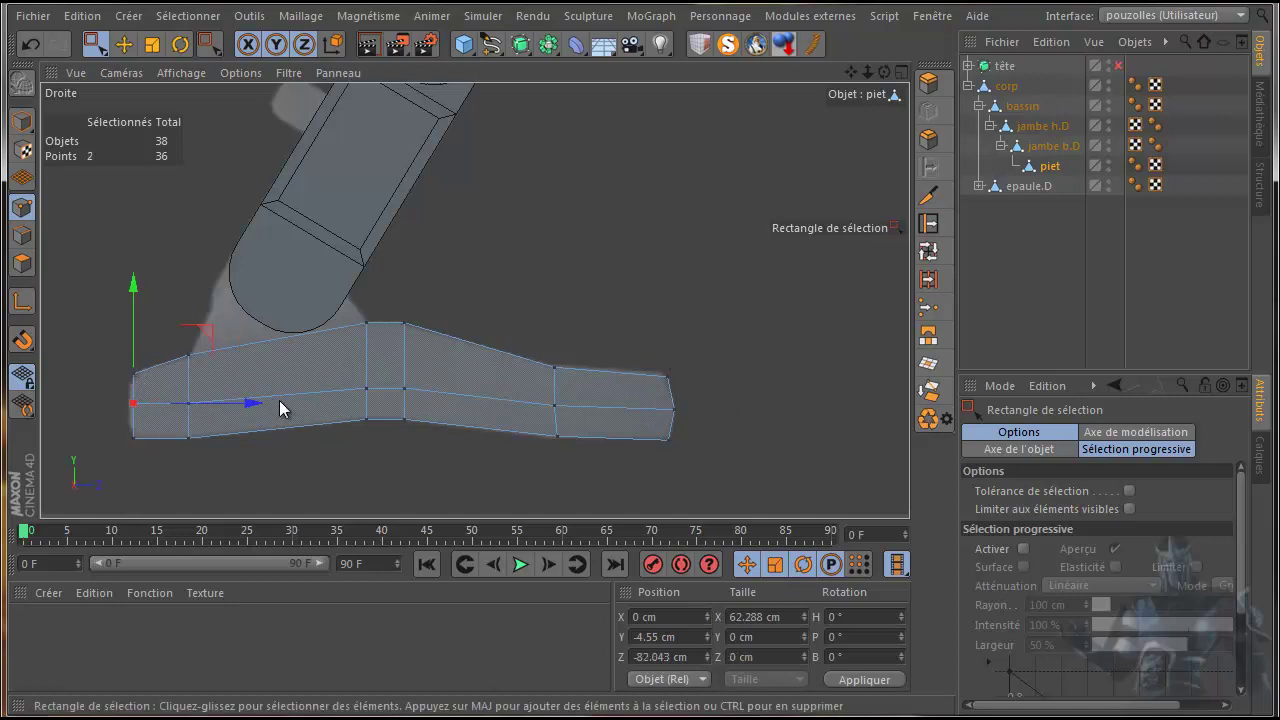
pyautogui.moveTo(251, 404); pyautogui.dragTo(246, 410)
# Step: Narrow the twelve points at the heel end of the foot to about 49 cm along X
pyautogui.middleClick(160, 285)
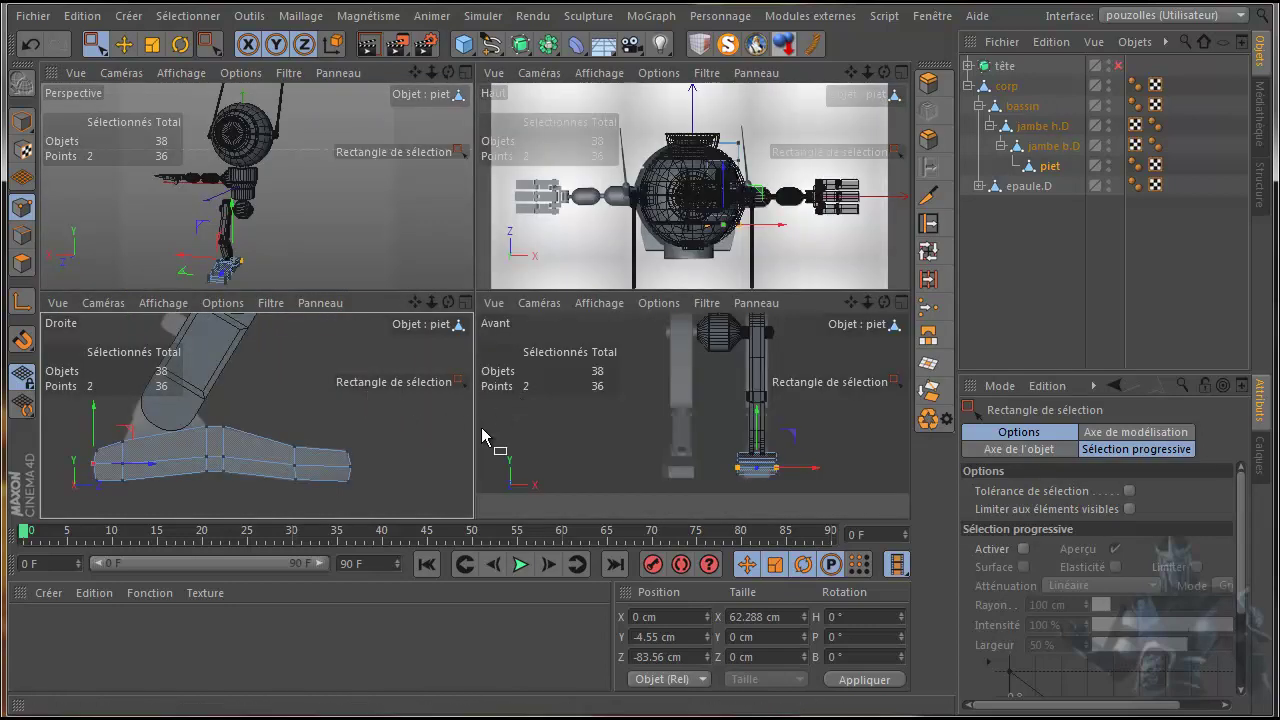
pyautogui.middleClick(805, 466)
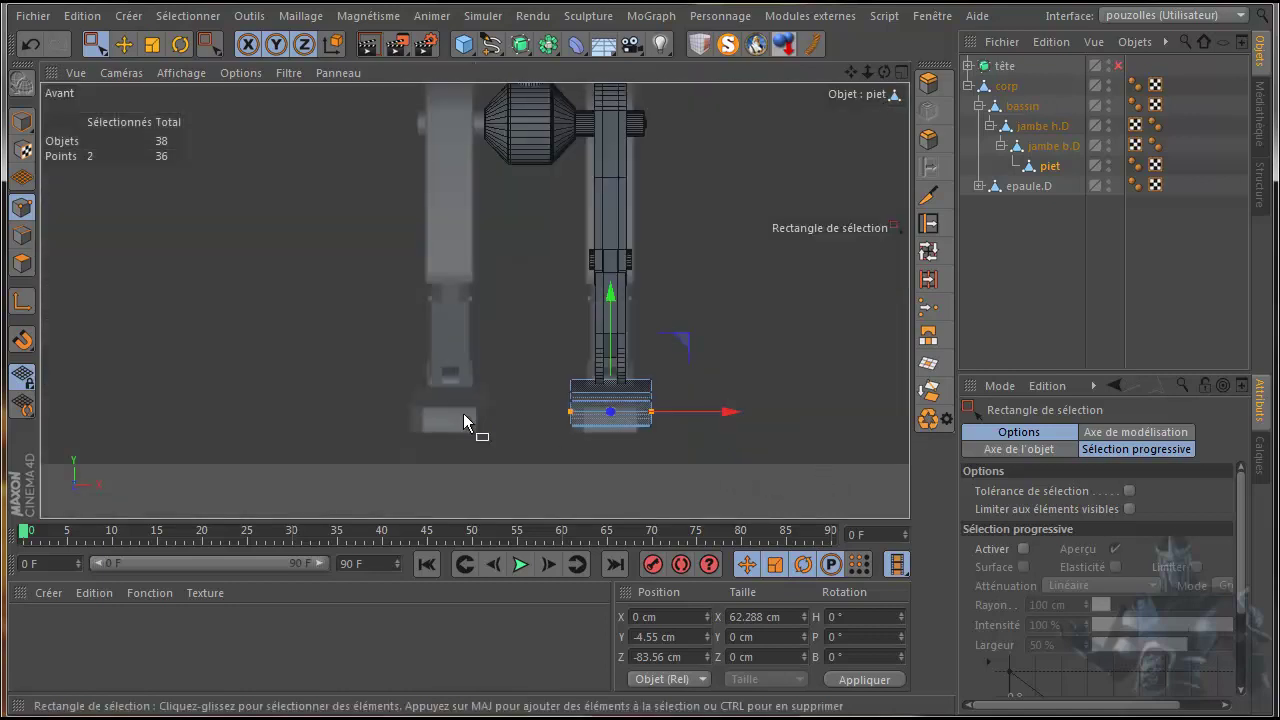
pyautogui.middleClick(368, 350)
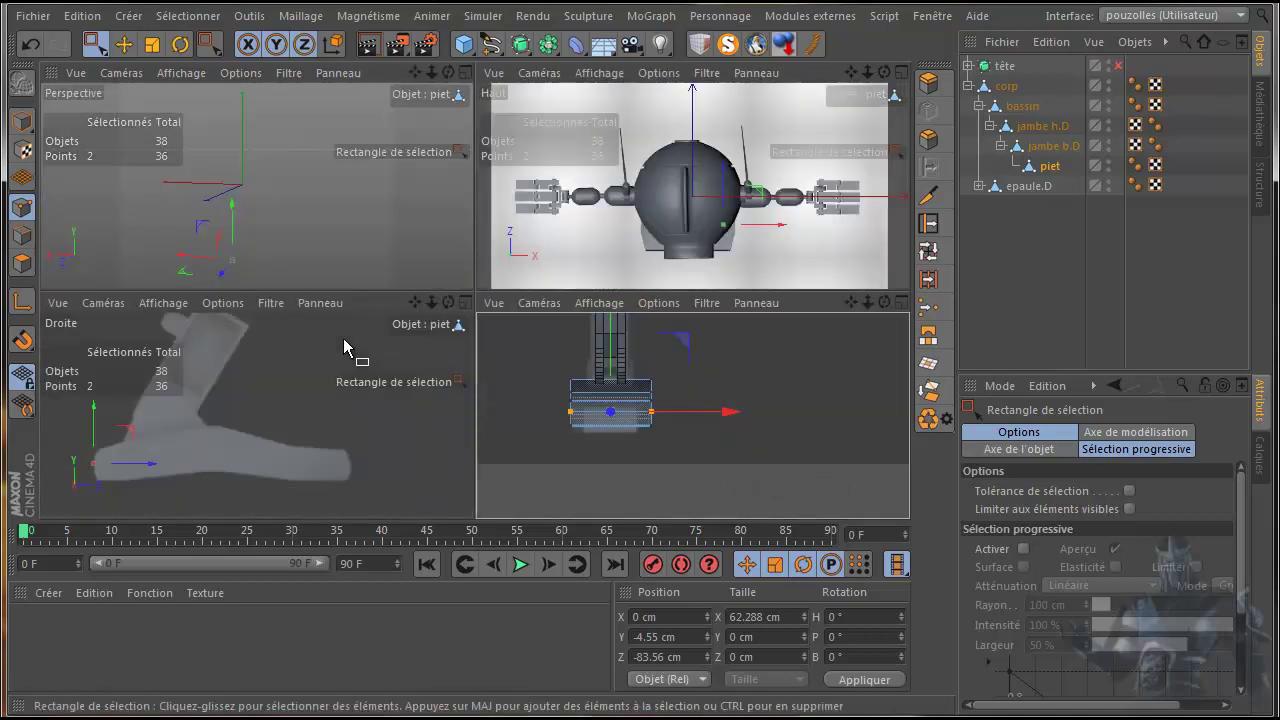
pyautogui.middleClick(295, 264)
pyautogui.scroll(5, 361, 477)
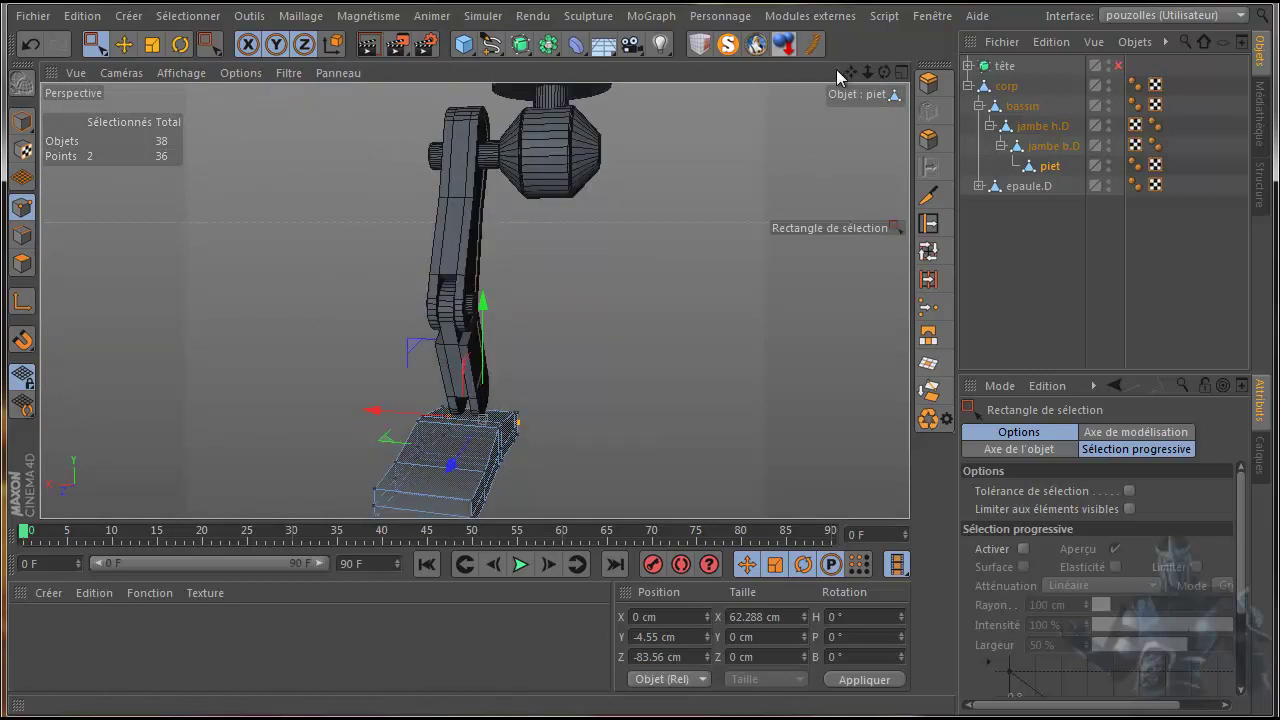
pyautogui.moveTo(854, 72); pyautogui.dragTo(644, 393)
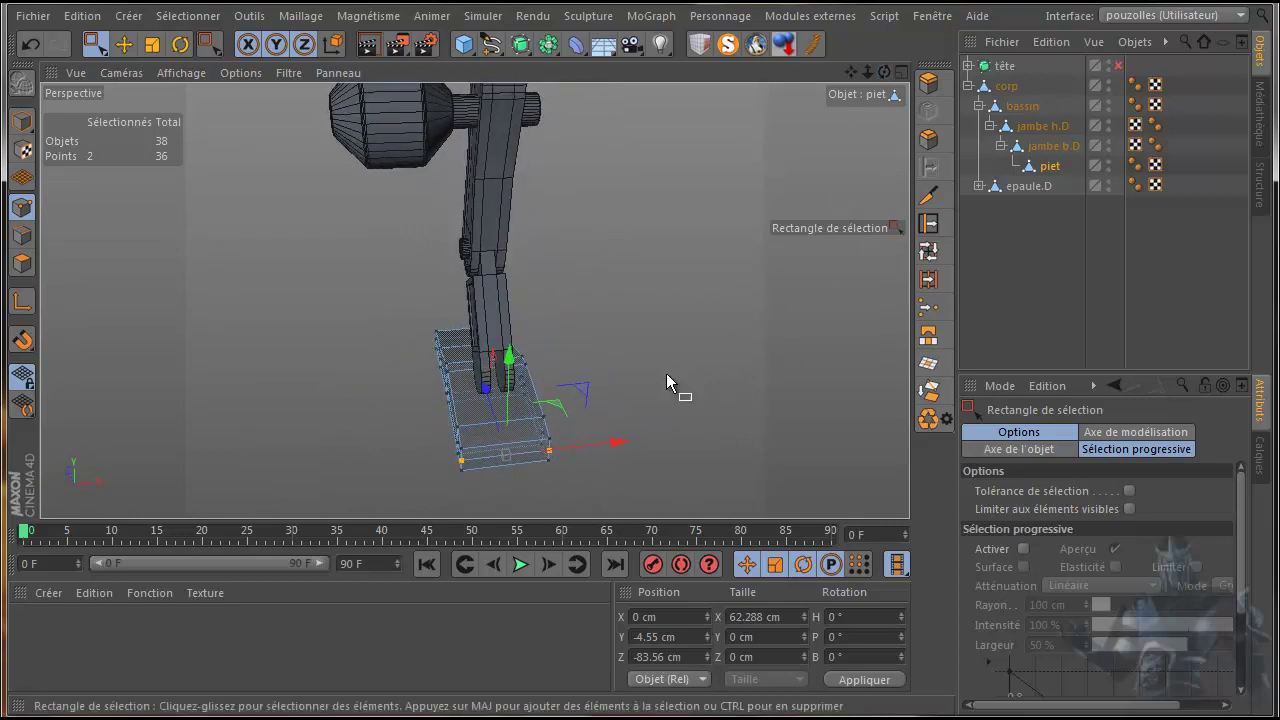
pyautogui.moveTo(468, 485); pyautogui.dragTo(456, 491)
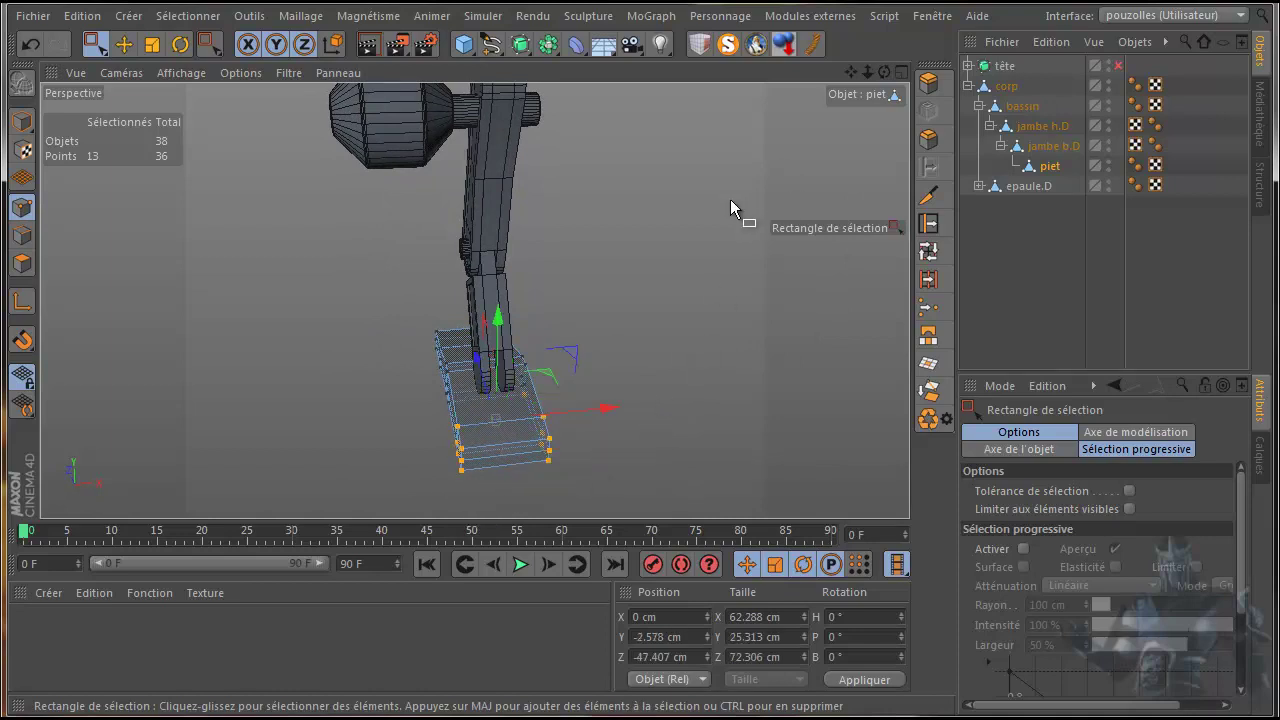
pyautogui.moveTo(884, 72); pyautogui.dragTo(378, 480)
pyautogui.moveTo(884, 72); pyautogui.dragTo(638, 393)
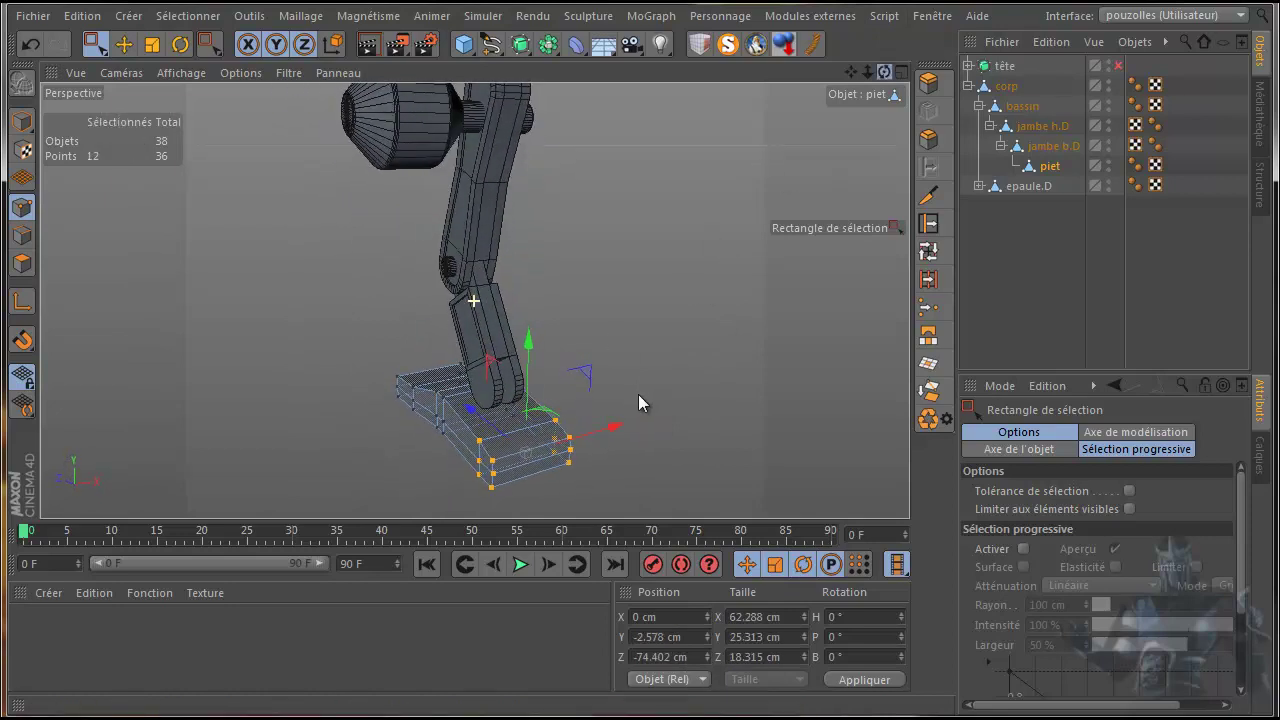
pyautogui.click(152, 45)
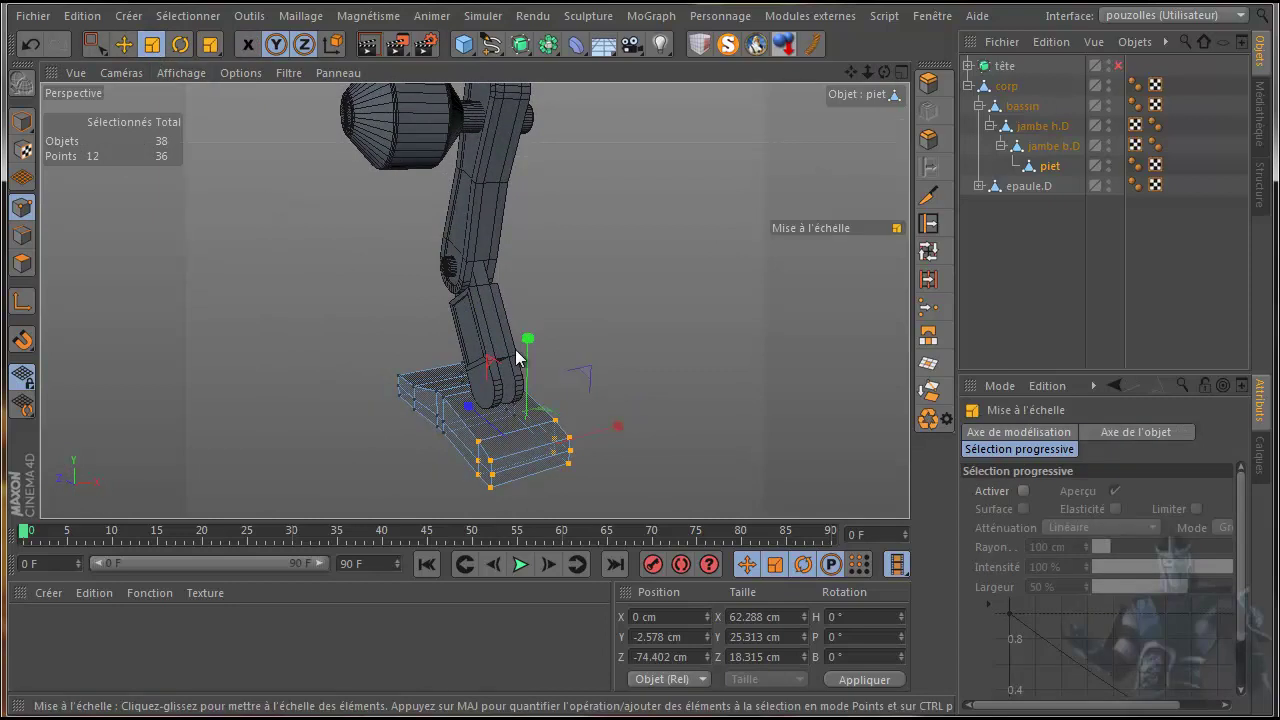
pyautogui.moveTo(620, 425); pyautogui.dragTo(603, 433)
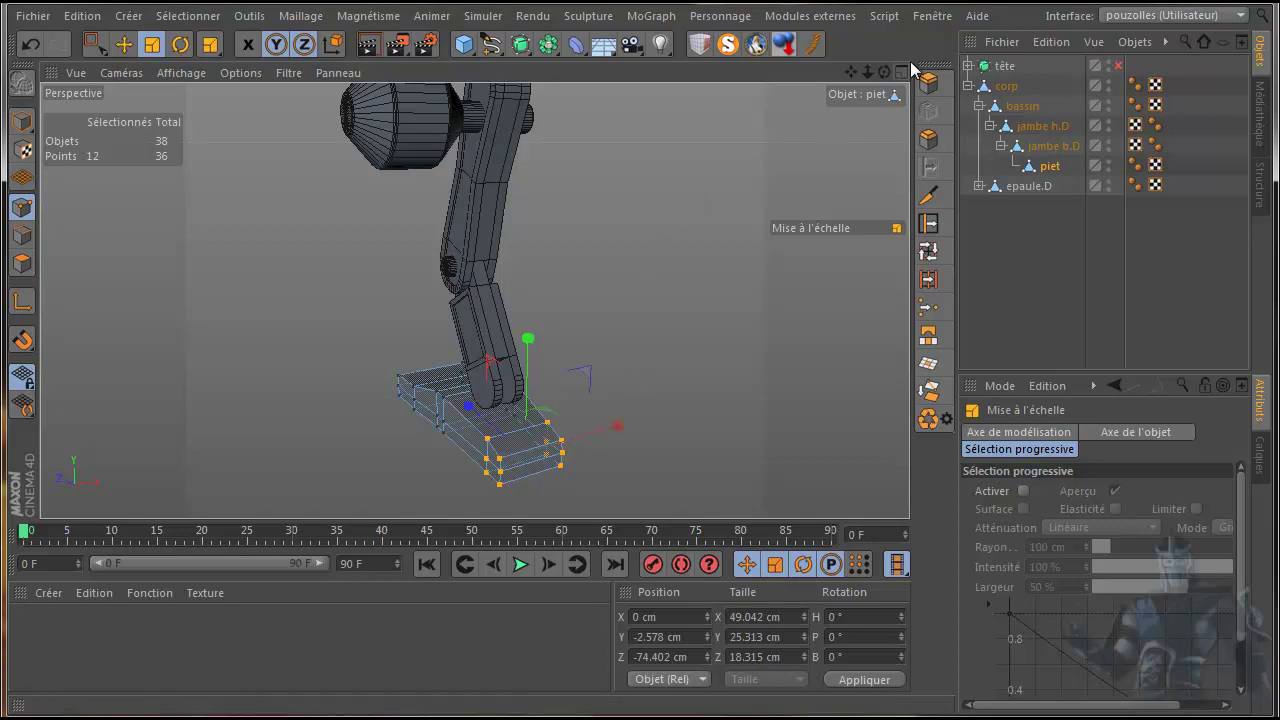
# Step: Narrow the twelve points at the toe end to about 50 cm along X, undoing stray scaling on the other axes
pyautogui.moveTo(884, 76); pyautogui.dragTo(642, 398)
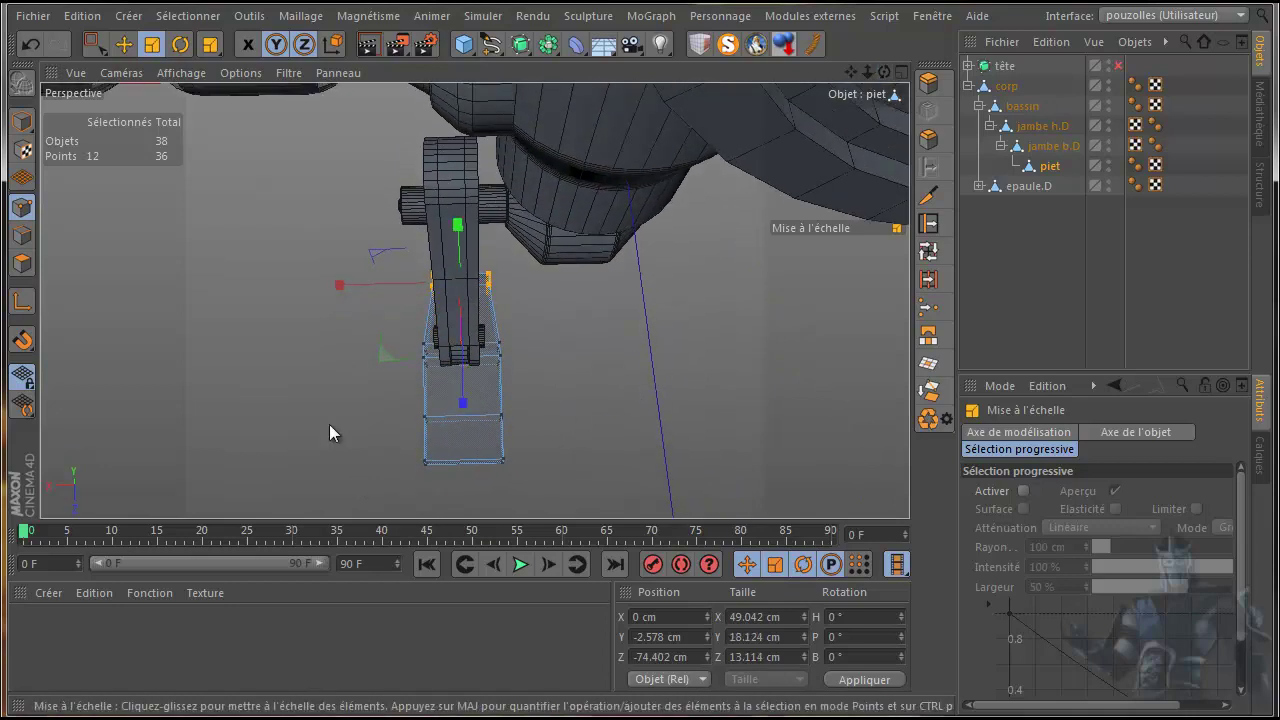
pyautogui.click(30, 46)
pyautogui.click(30, 46)
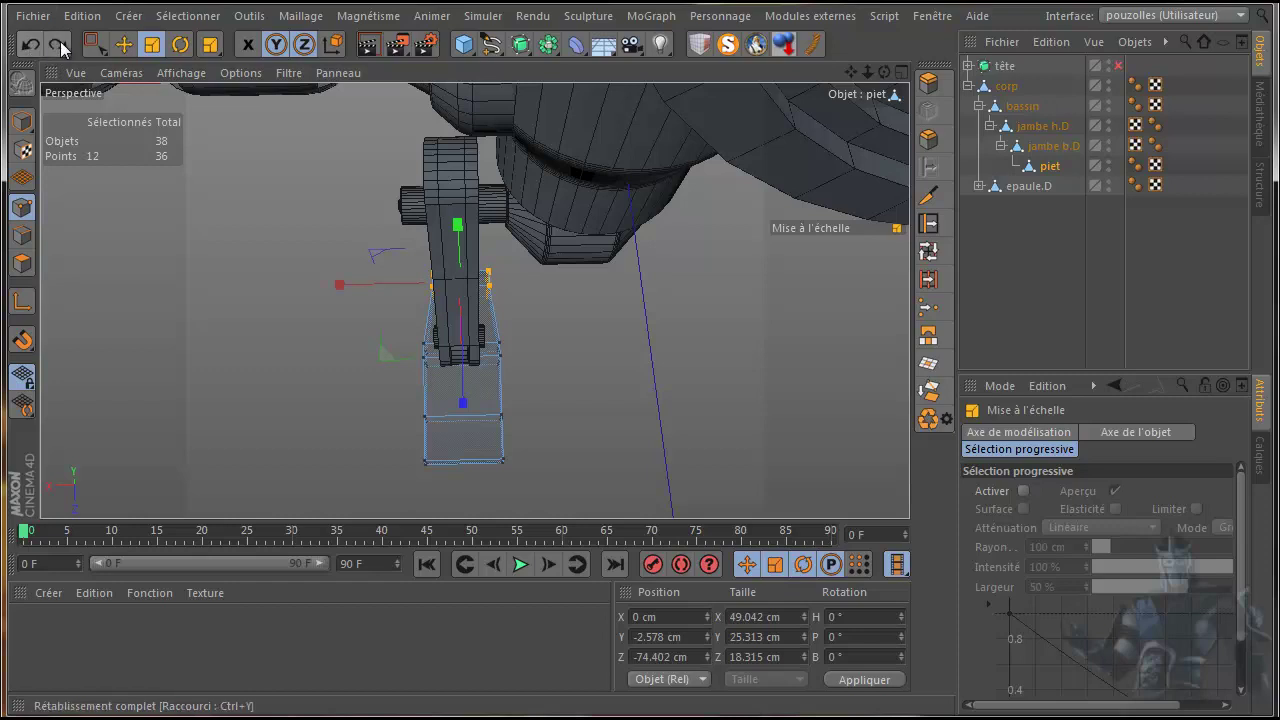
pyautogui.click(95, 44)
pyautogui.moveTo(542, 386); pyautogui.dragTo(327, 488)
pyautogui.press('t')
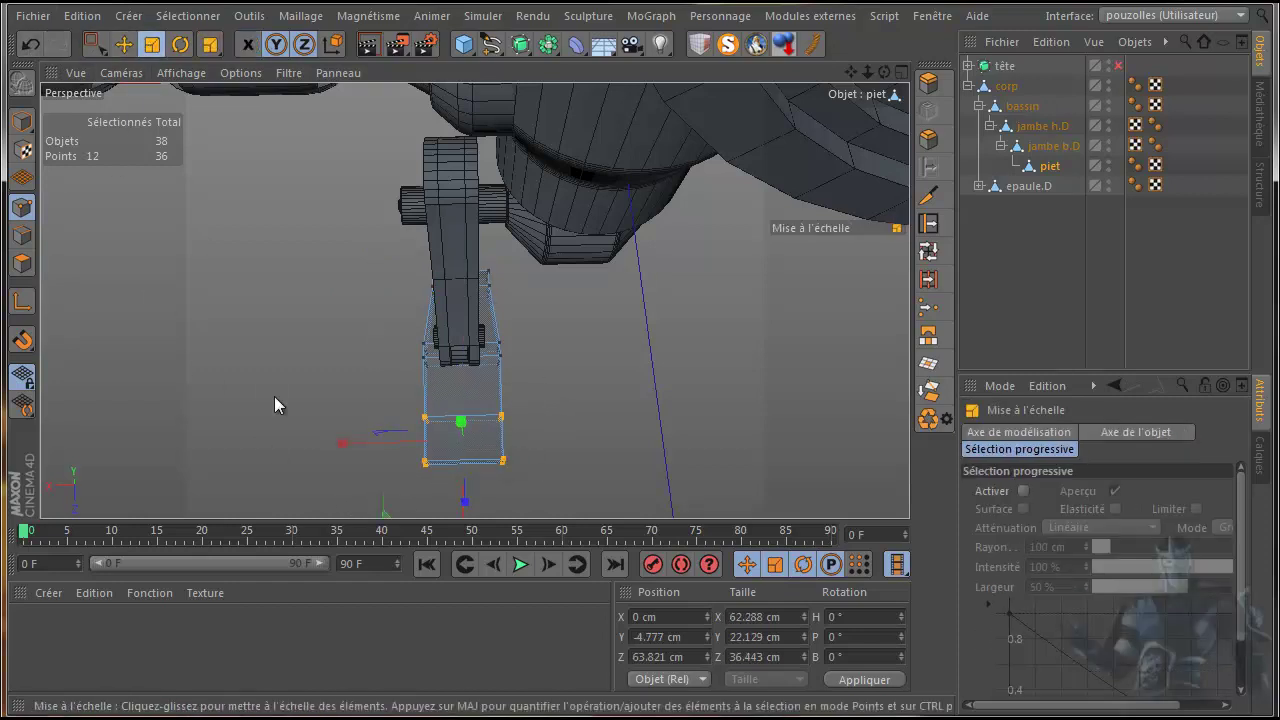
pyautogui.moveTo(340, 443); pyautogui.dragTo(365, 444)
pyautogui.moveTo(425, 472)
pyautogui.mouseDown()
pyautogui.moveTo(407, 478)
pyautogui.moveTo(423, 478)
pyautogui.mouseUp()
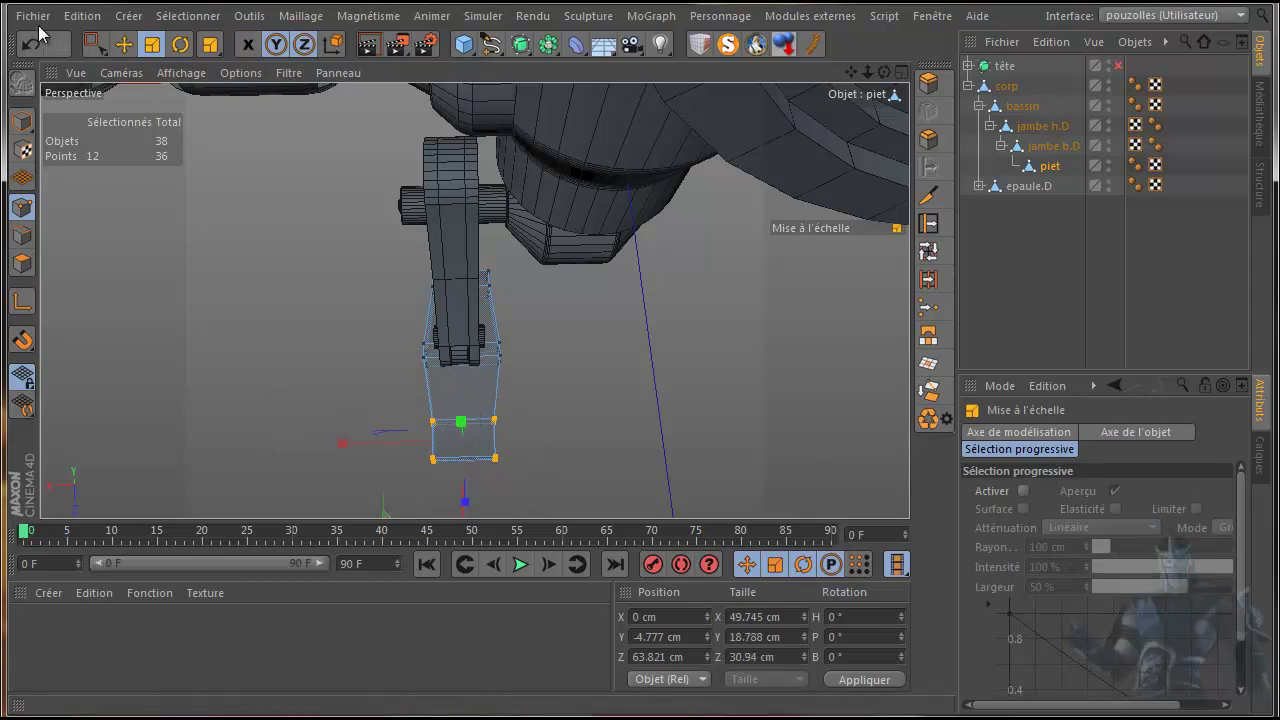
pyautogui.click(26, 45)
# Step: Taper the toe tip by narrowing its six foremost points to about 38 cm along X
pyautogui.click(95, 44)
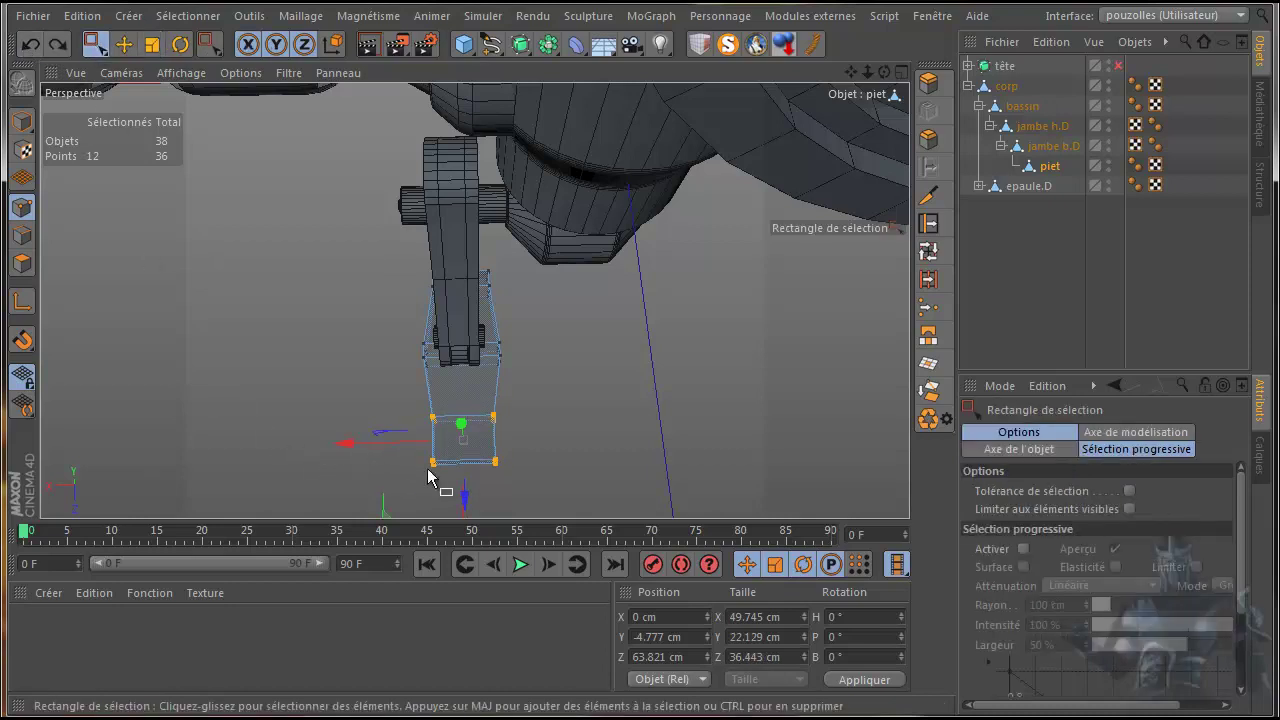
pyautogui.moveTo(530, 440); pyautogui.dragTo(370, 468)
pyautogui.click(152, 45)
pyautogui.moveTo(884, 72); pyautogui.dragTo(630, 393)
pyautogui.moveTo(884, 72); pyautogui.dragTo(634, 394)
# Step: Try to bevel the loop of points around the foot's upper face, and undo it
pyautogui.click(123, 46)
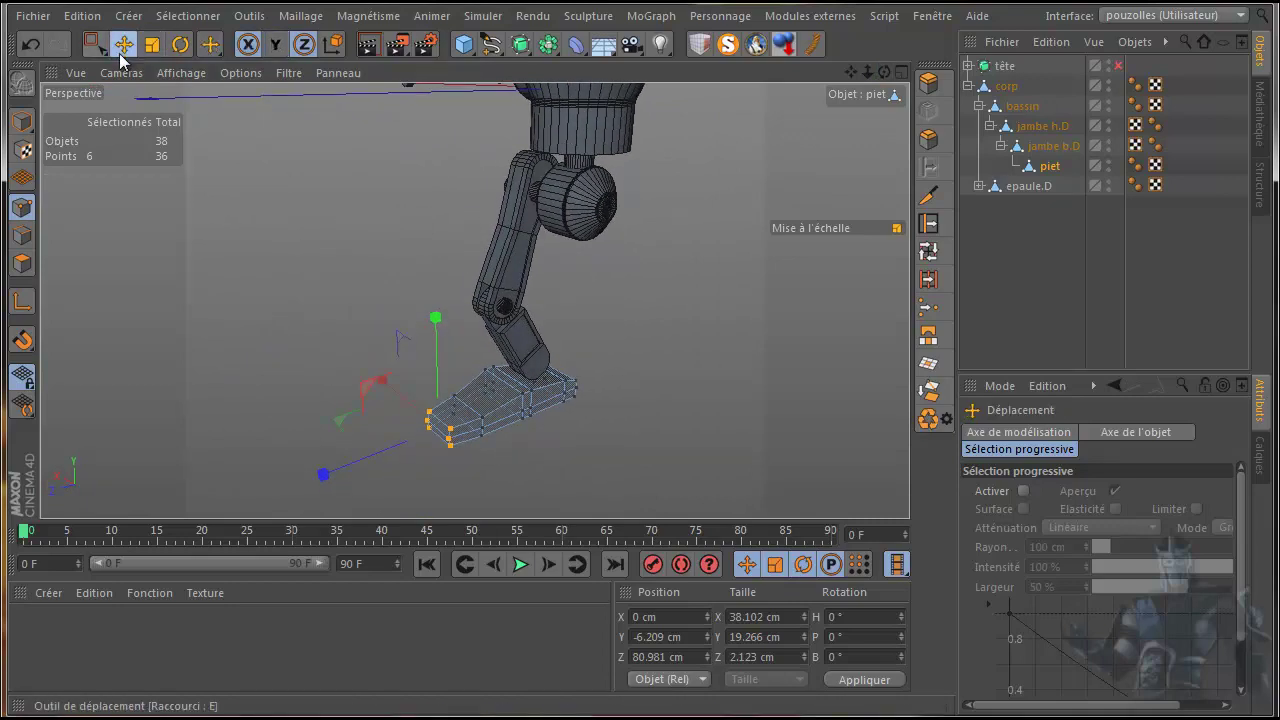
pyautogui.click(450, 440)
pyautogui.click(450, 431)
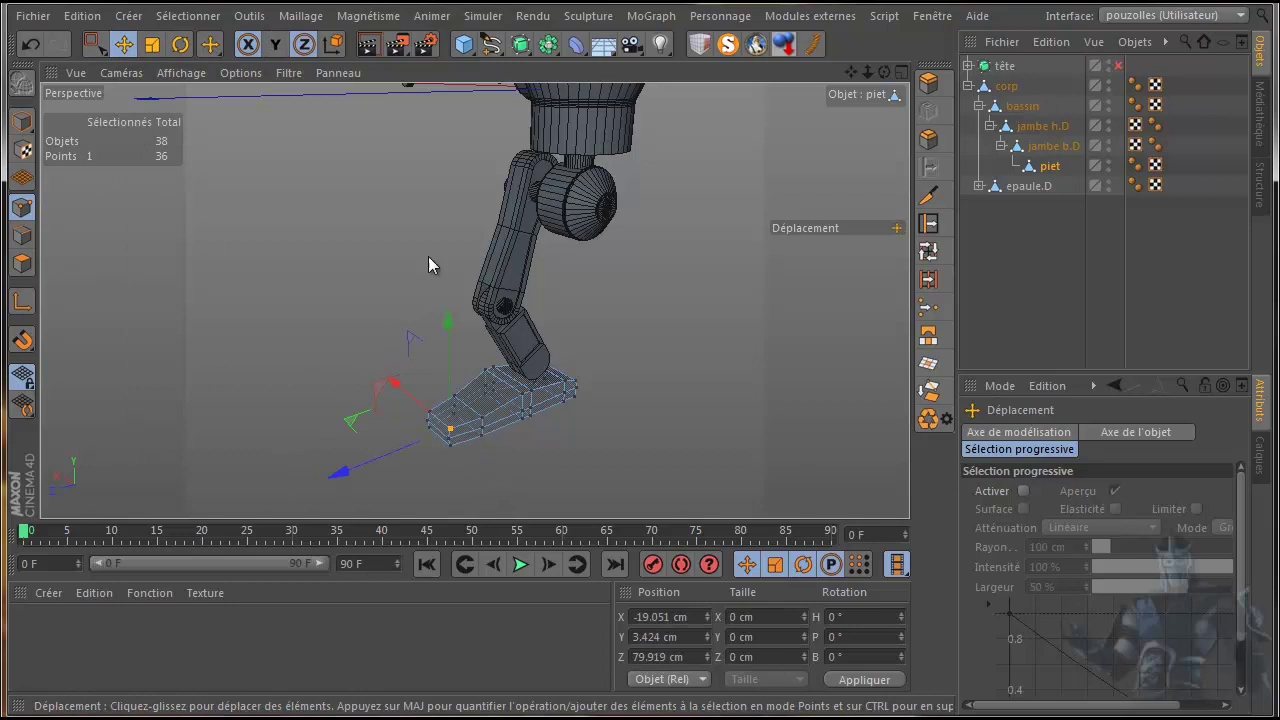
pyautogui.click(932, 248)
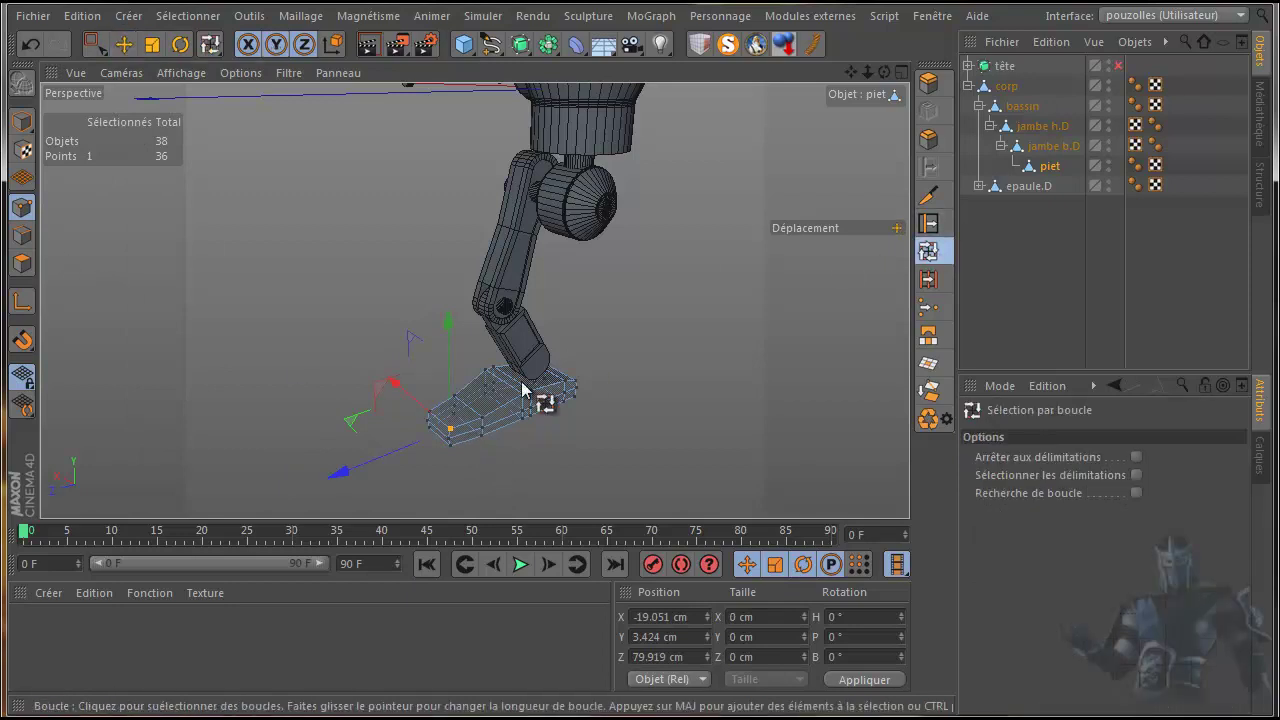
pyautogui.click(480, 427)
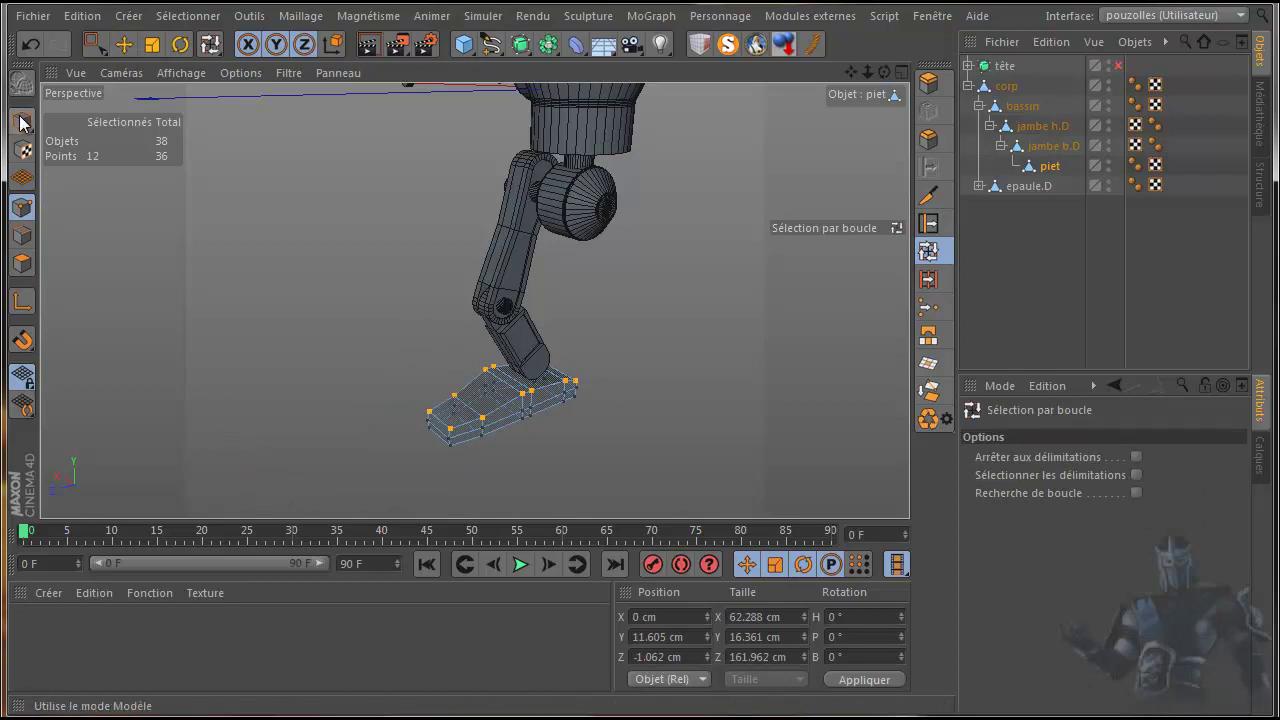
pyautogui.click(928, 138)
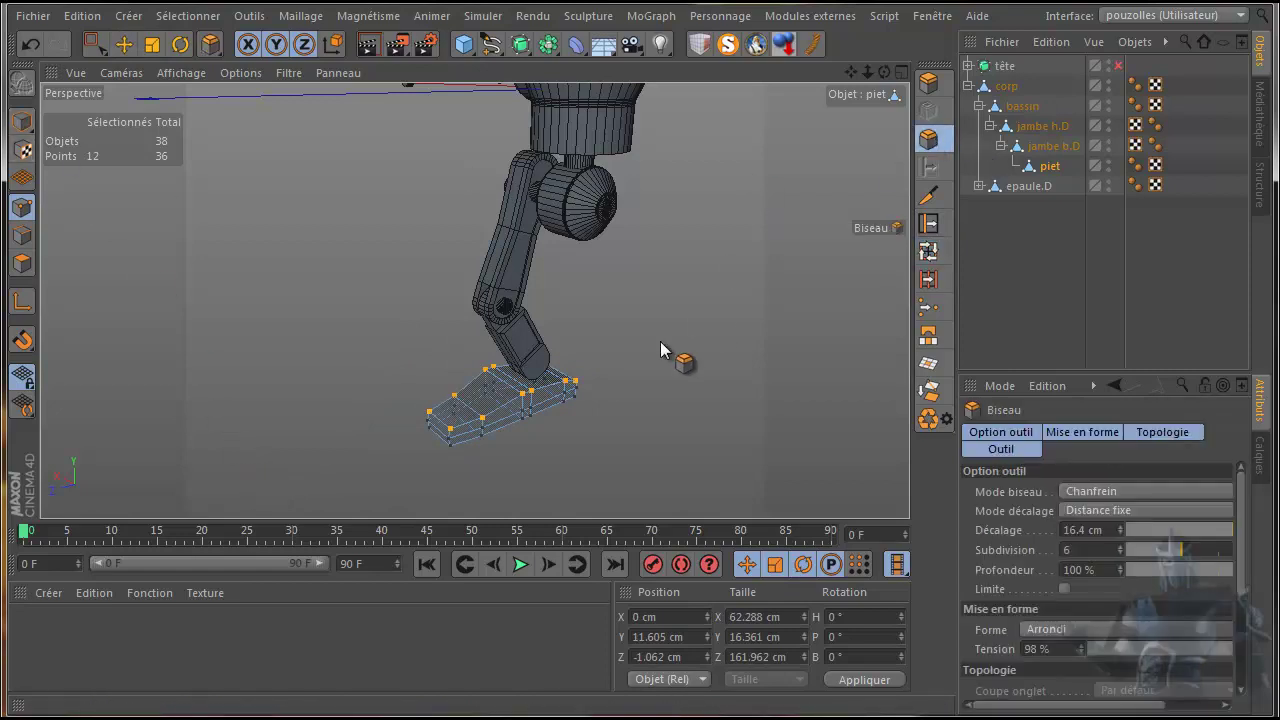
pyautogui.scroll(5, 524, 420)
pyautogui.moveTo(691, 423); pyautogui.dragTo(643, 393)
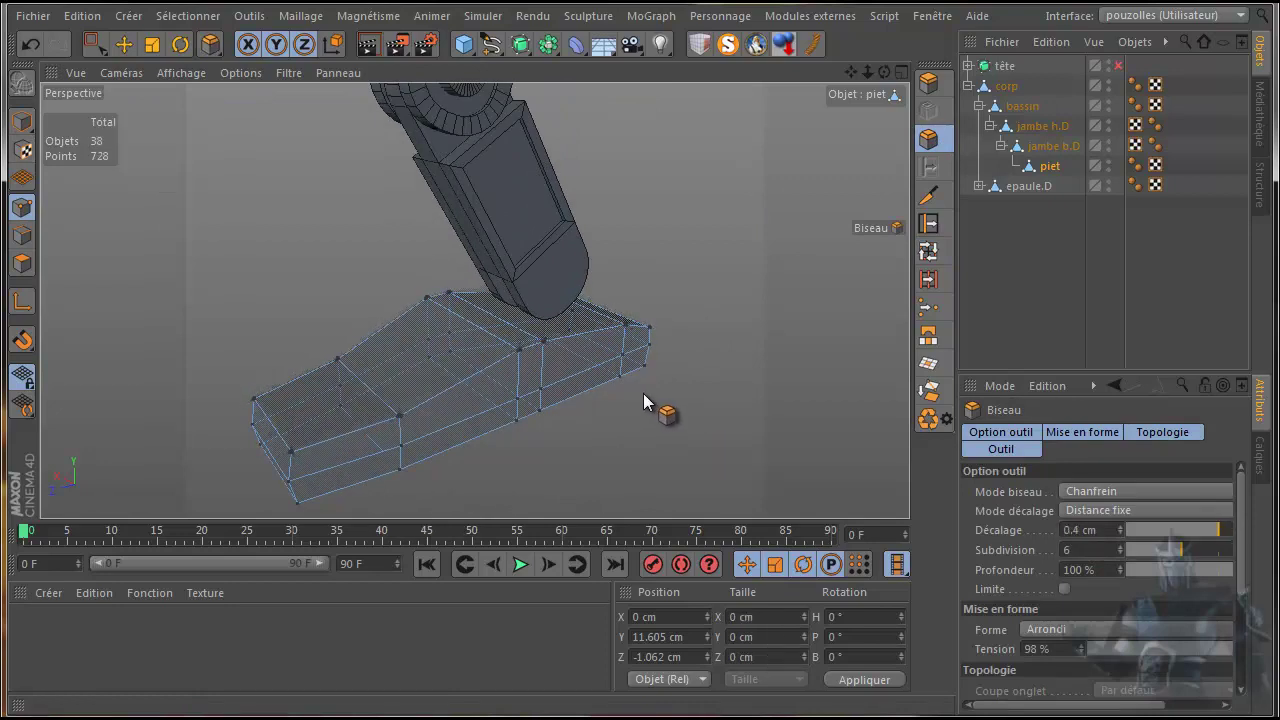
pyautogui.click(30, 44)
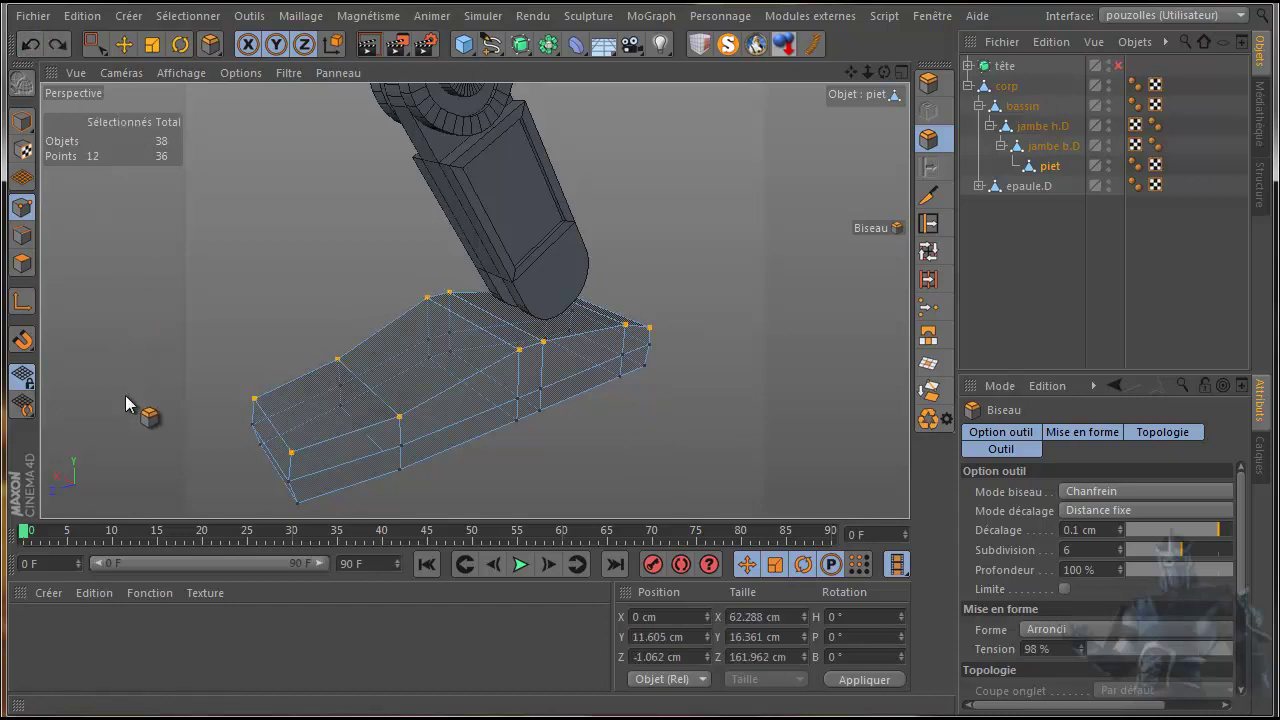
# Step: Bevel the edge loop around the foot's upper face with a fixed offset of 1.6 cm
pyautogui.click(22, 235)
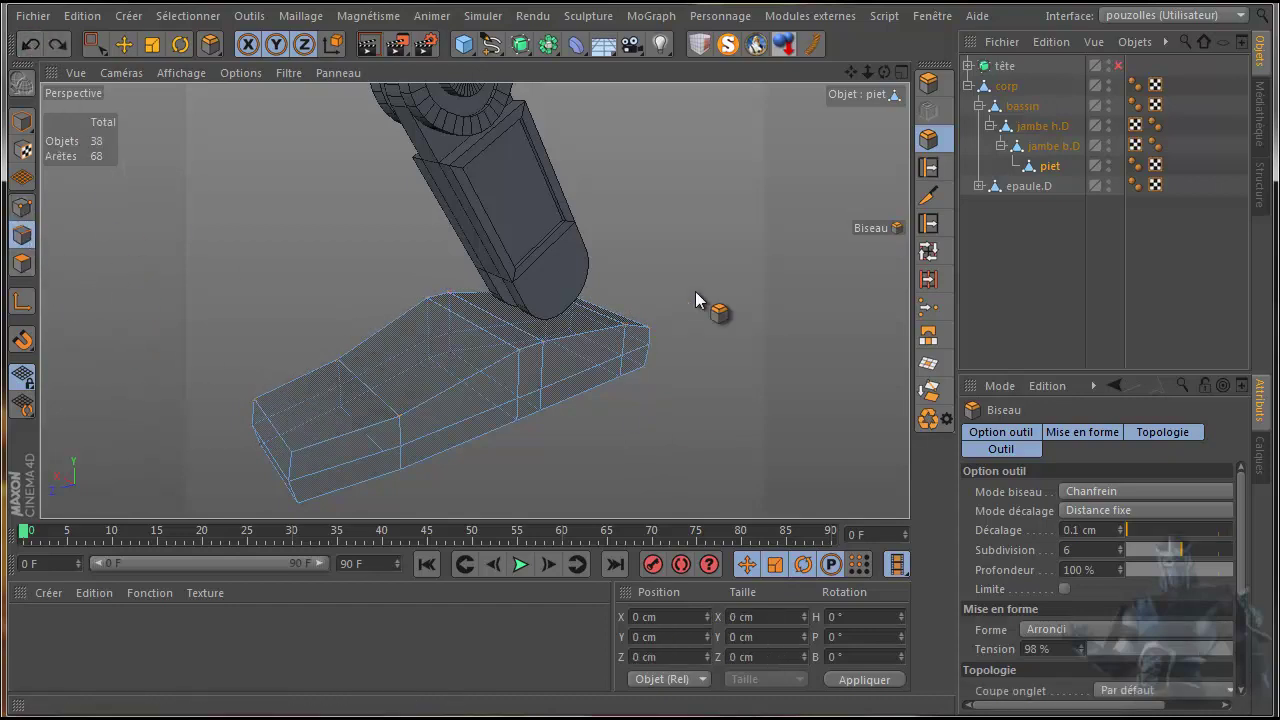
pyautogui.click(928, 251)
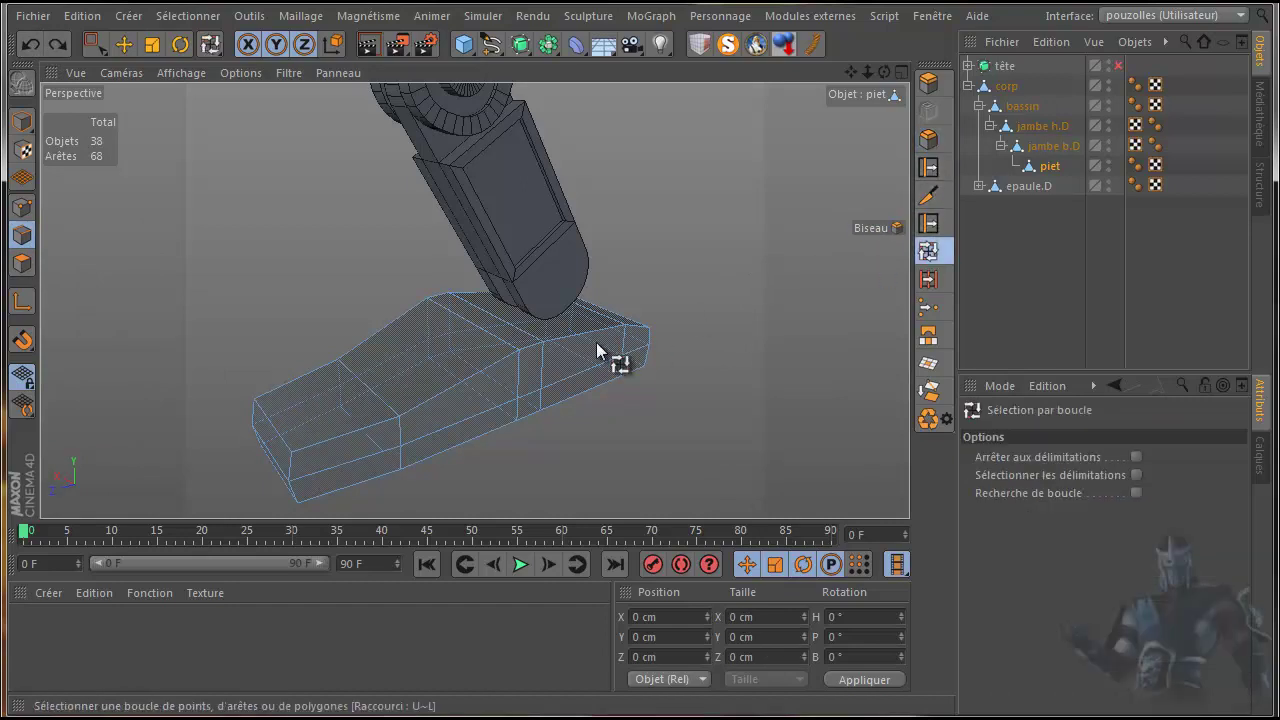
pyautogui.click(460, 382)
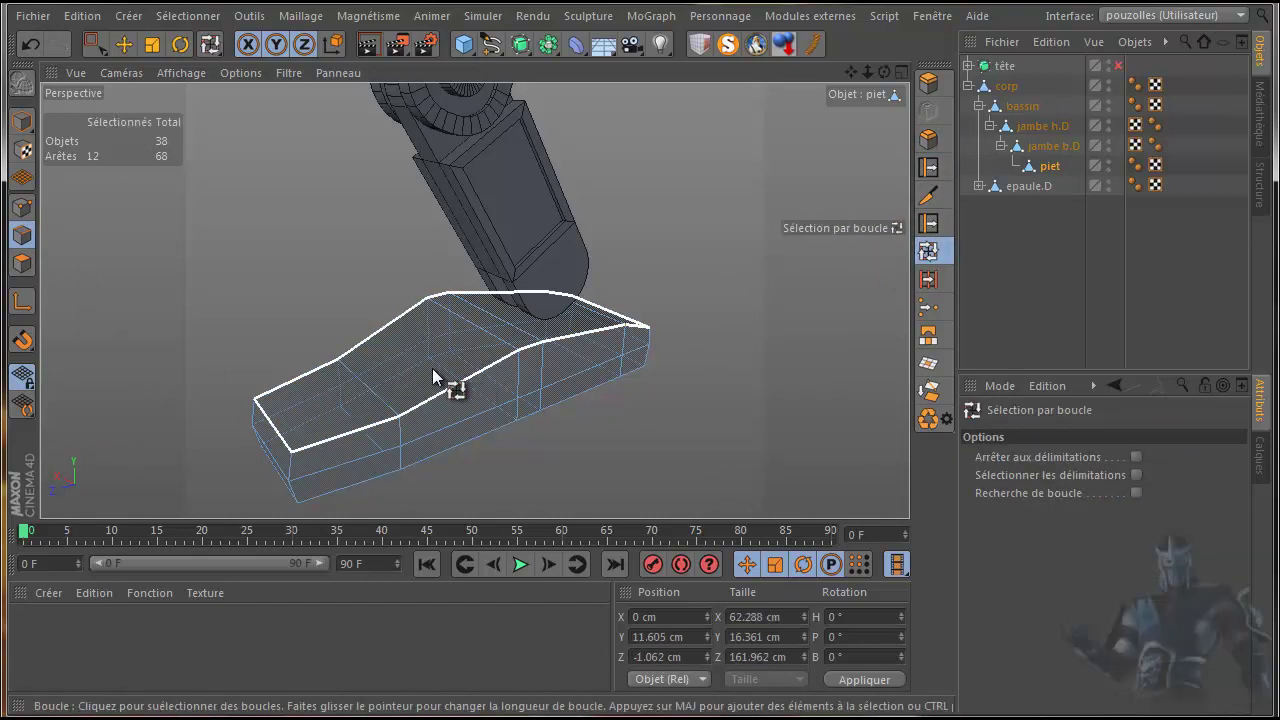
pyautogui.click(934, 138)
pyautogui.moveTo(645, 415); pyautogui.dragTo(641, 393)
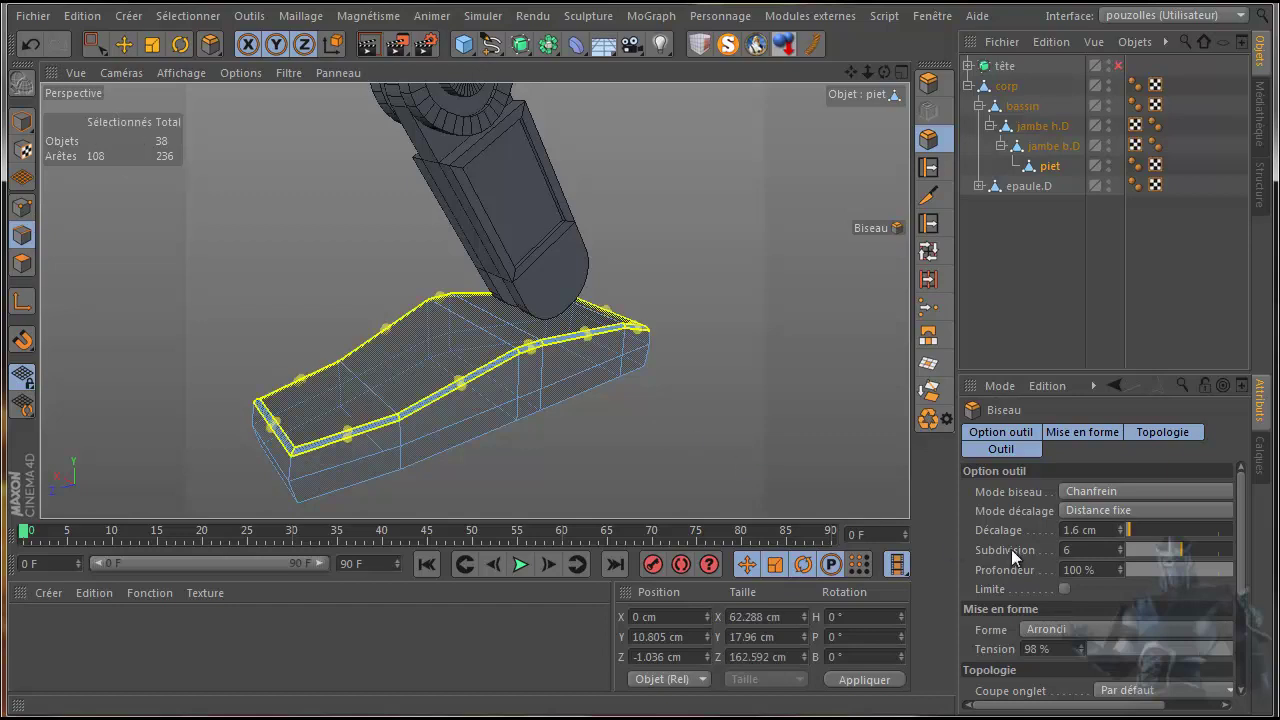
# Step: Reduce the bevel's subdivision to 1 and deselect the edges
pyautogui.click(1121, 553)
pyautogui.click(1121, 553)
pyautogui.click(1121, 553)
pyautogui.click(1121, 553)
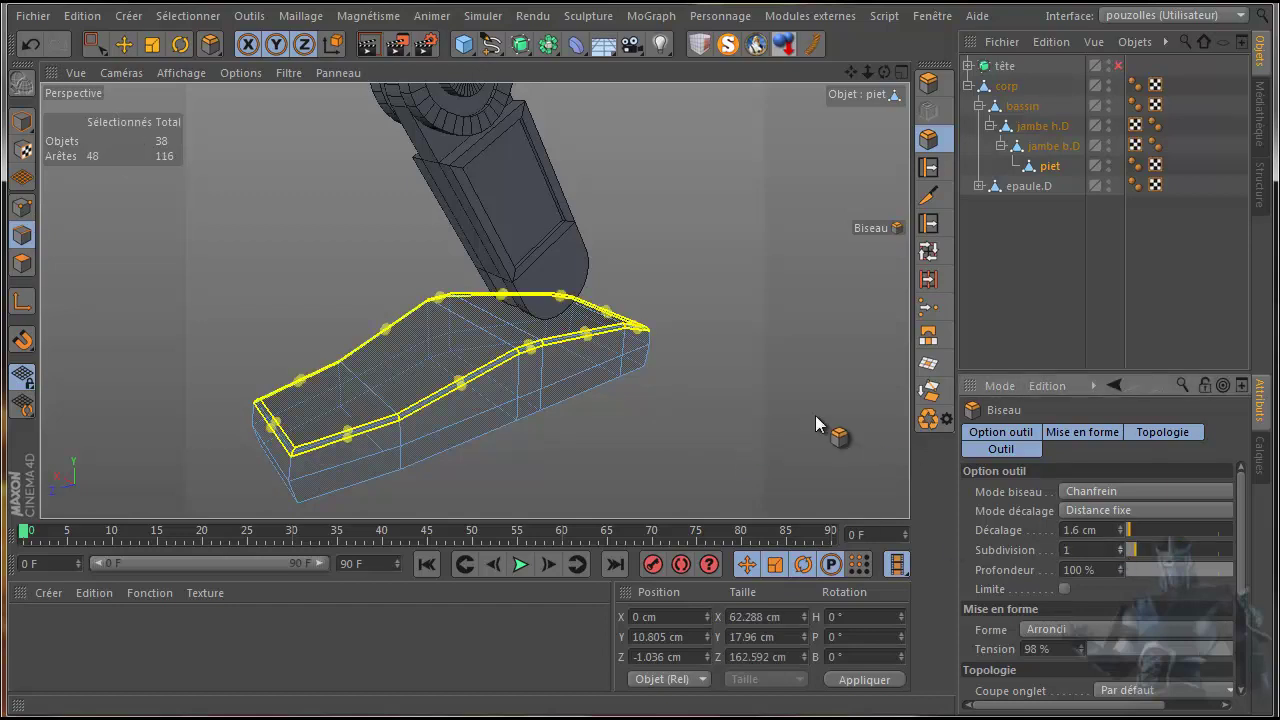
pyautogui.click(687, 412)
# Step: Turn off X-ray display for the piet object and view the foot from the side
pyautogui.keyDown('alt'); pyautogui.moveTo(687, 412); pyautogui.dragTo(686, 349); pyautogui.keyUp('alt')
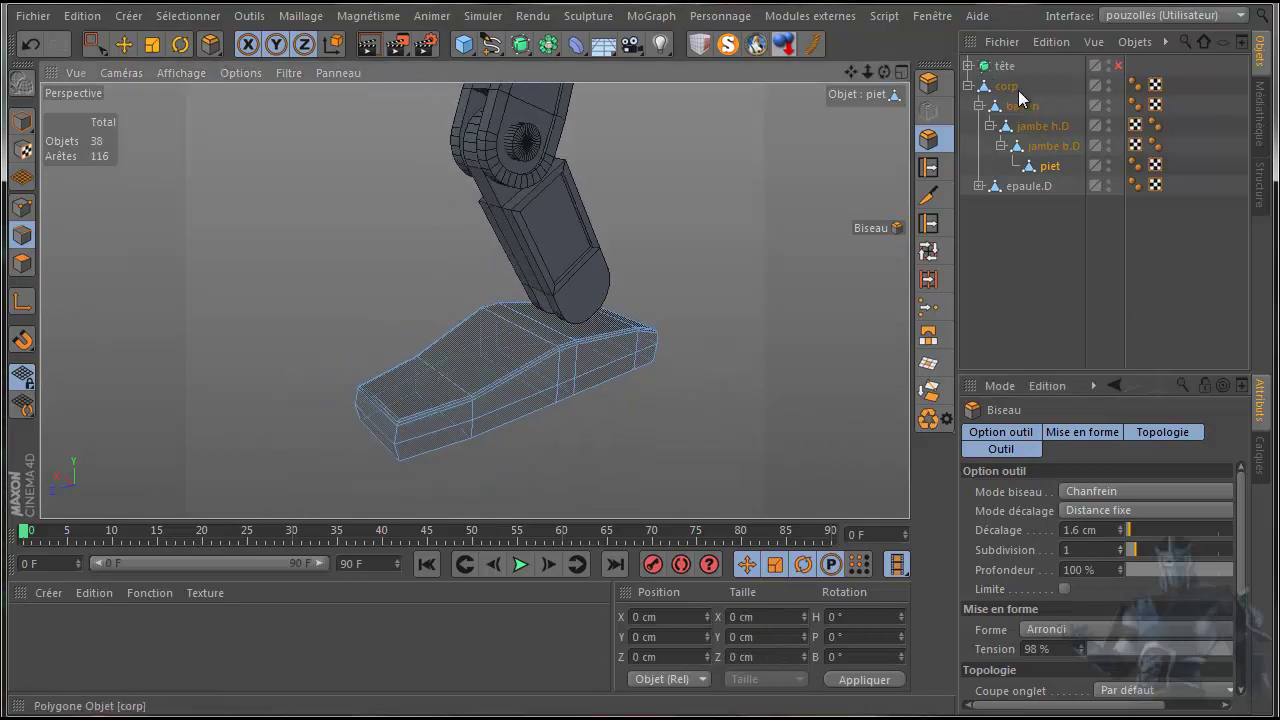
pyautogui.click(1043, 163)
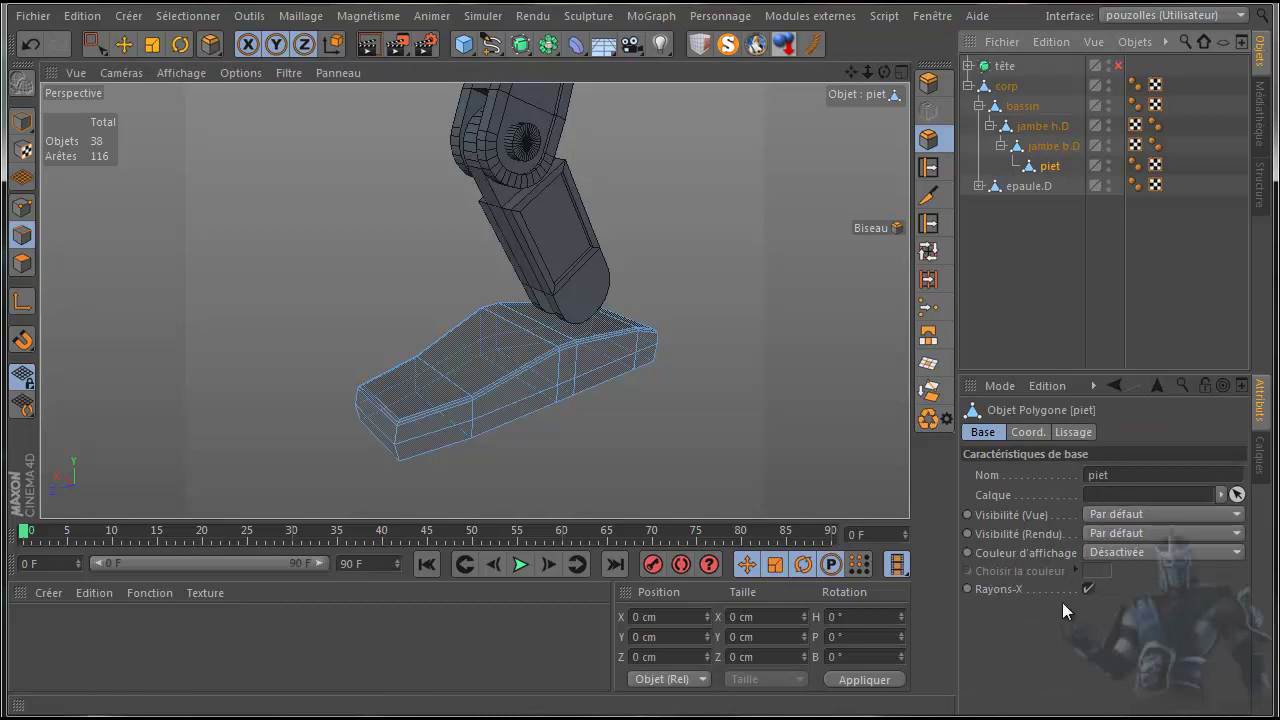
pyautogui.click(1088, 590)
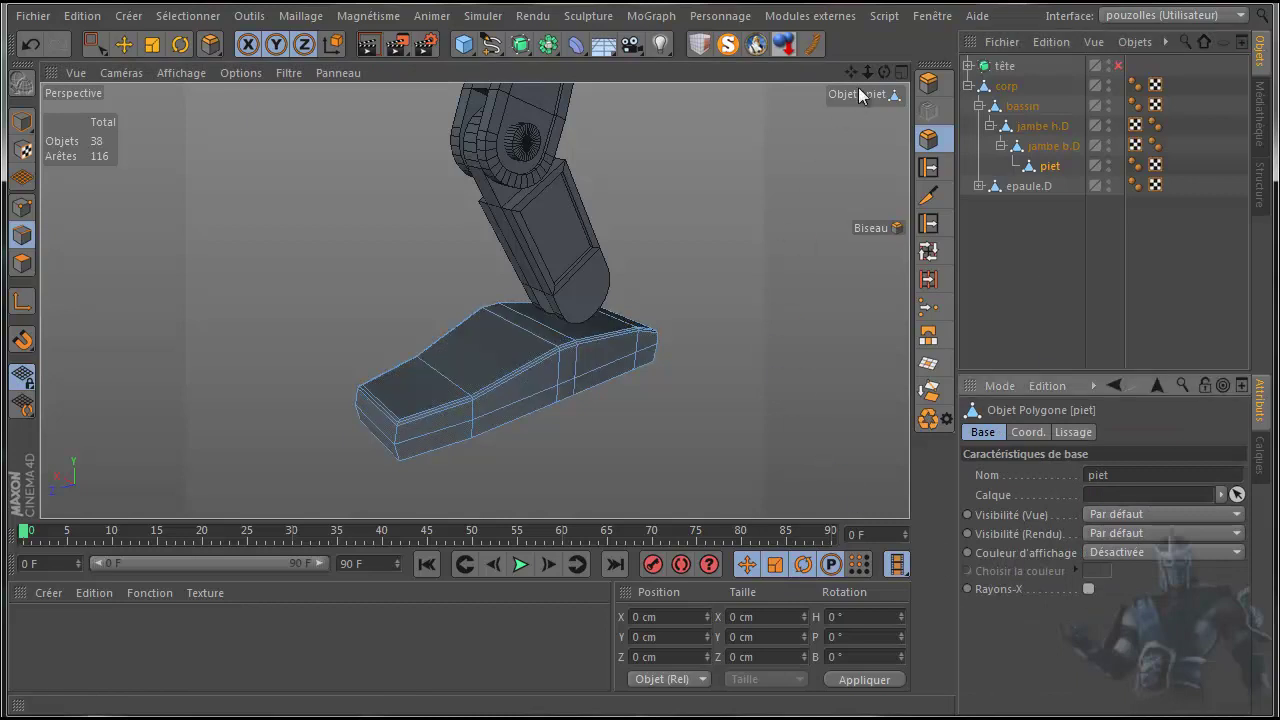
pyautogui.moveTo(640, 405)
pyautogui.keyDown('alt'); pyautogui.mouseDown()
pyautogui.moveTo(654, 386)
pyautogui.moveTo(773, 387)
pyautogui.moveTo(565, 394)
pyautogui.moveTo(640, 393)
pyautogui.mouseUp(); pyautogui.keyUp('alt')
pyautogui.scroll(-3, 555, 357)
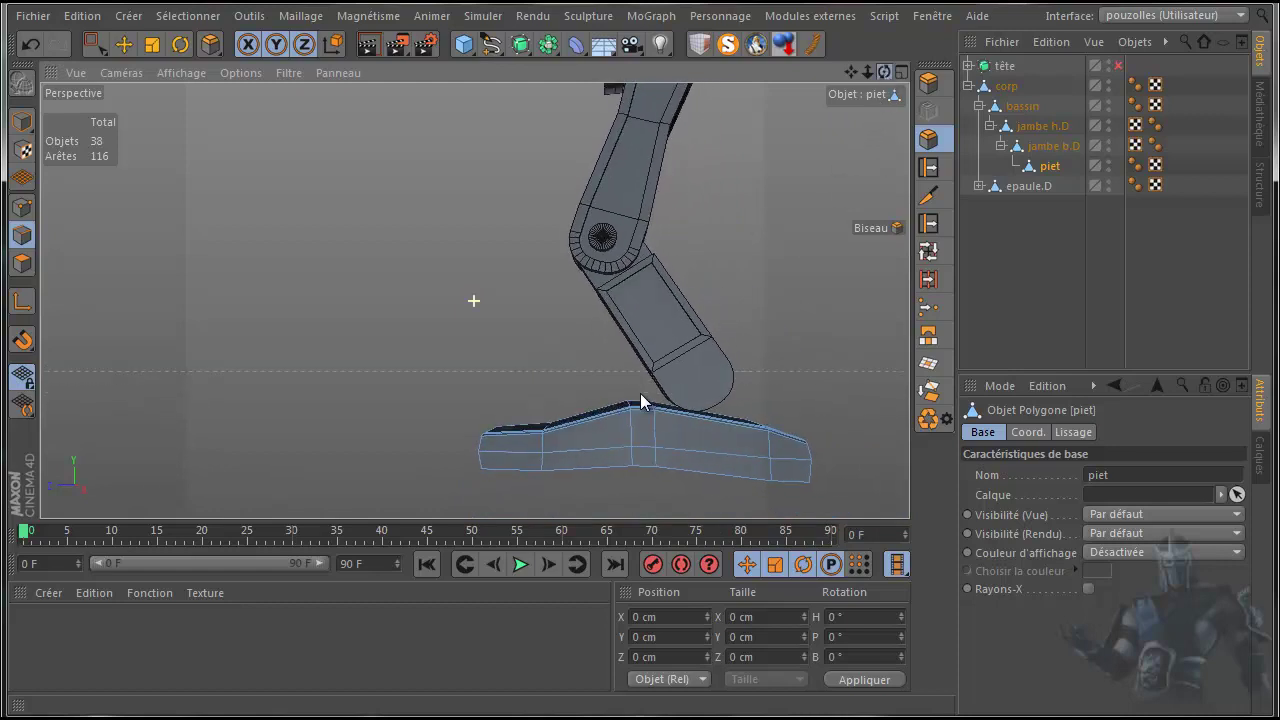
# Step: Select the points of the foot's hump cross-section nearest the lower leg and move them along Z to about -19.1 cm
pyautogui.click(24, 209)
pyautogui.click(95, 44)
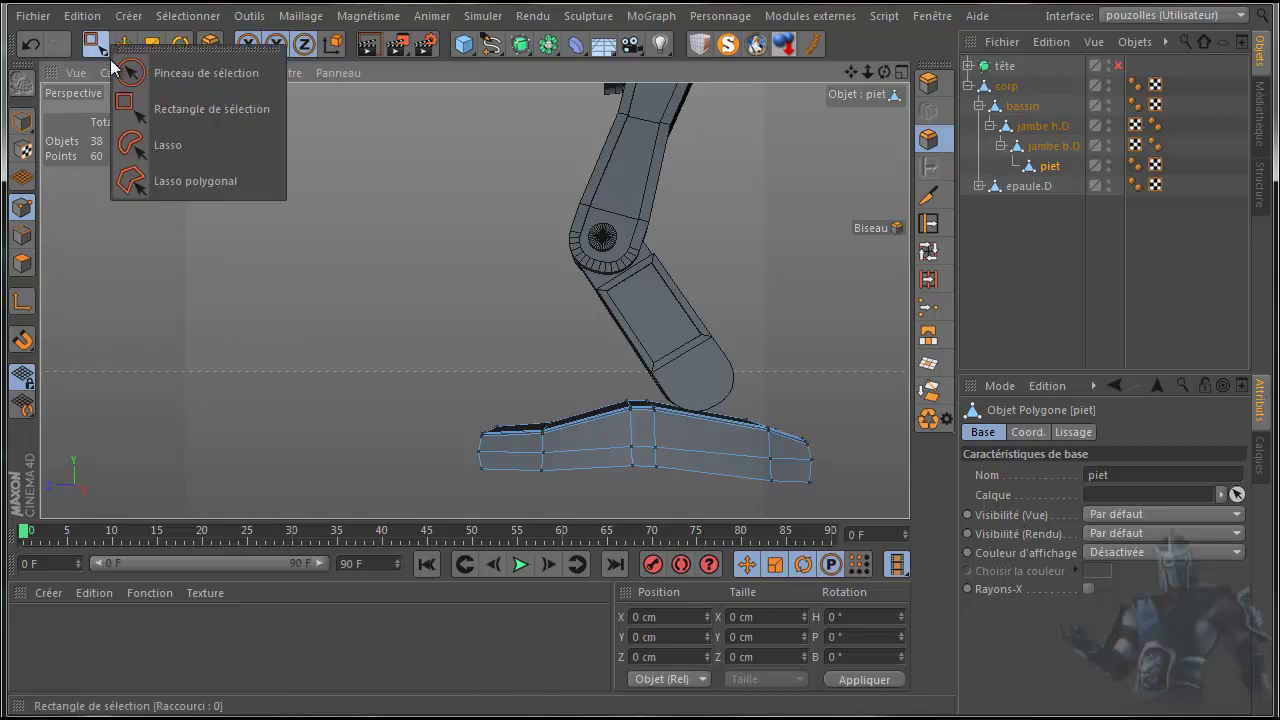
pyautogui.click(196, 77)
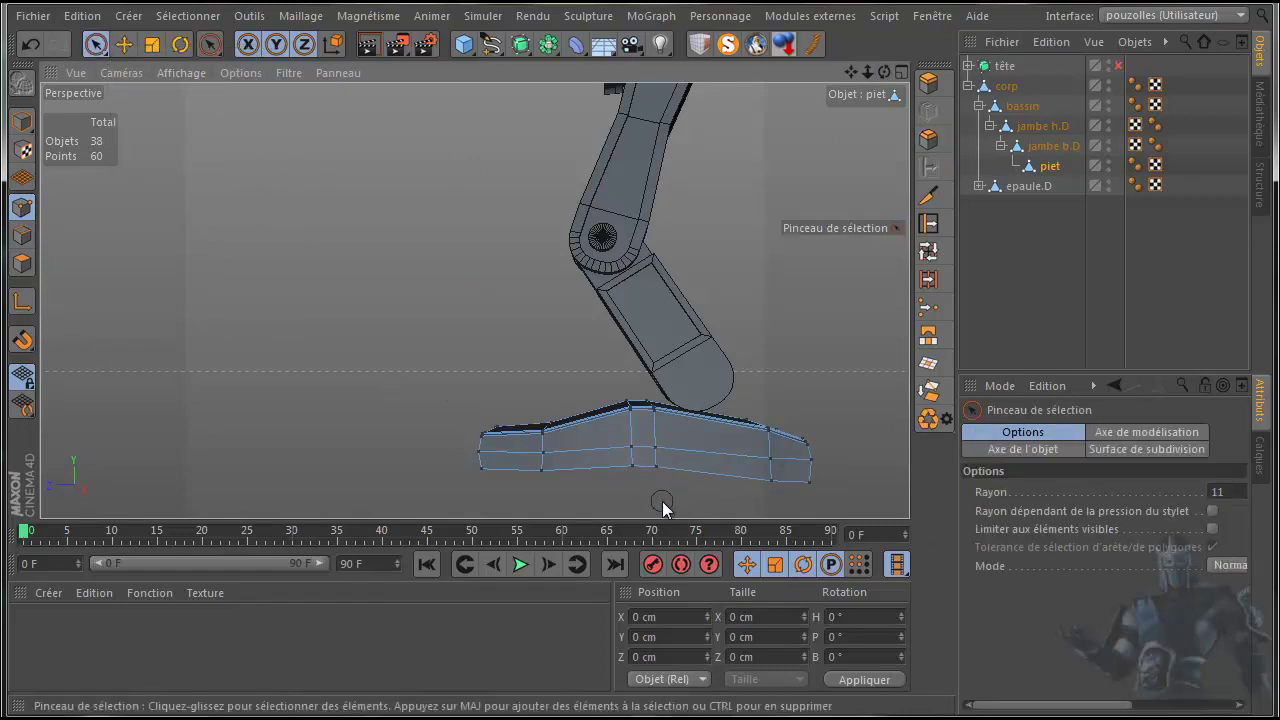
pyautogui.click(663, 468)
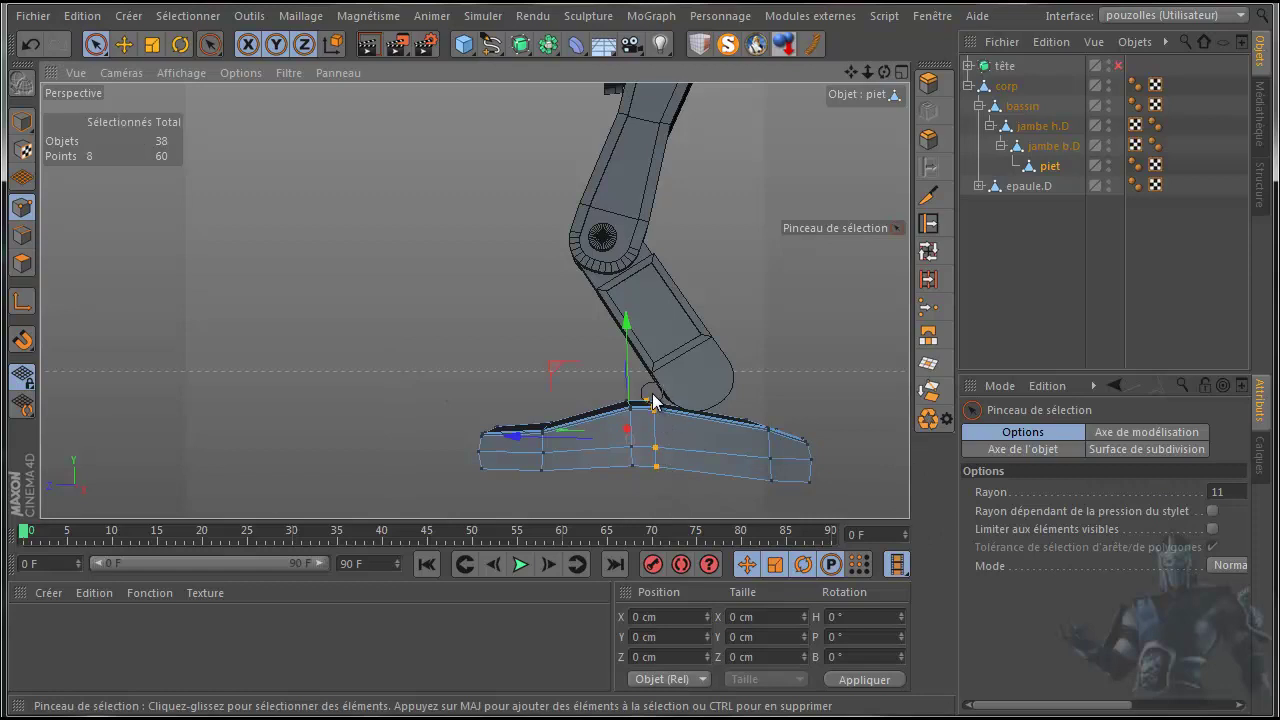
pyautogui.moveTo(660, 452); pyautogui.dragTo(659, 450)
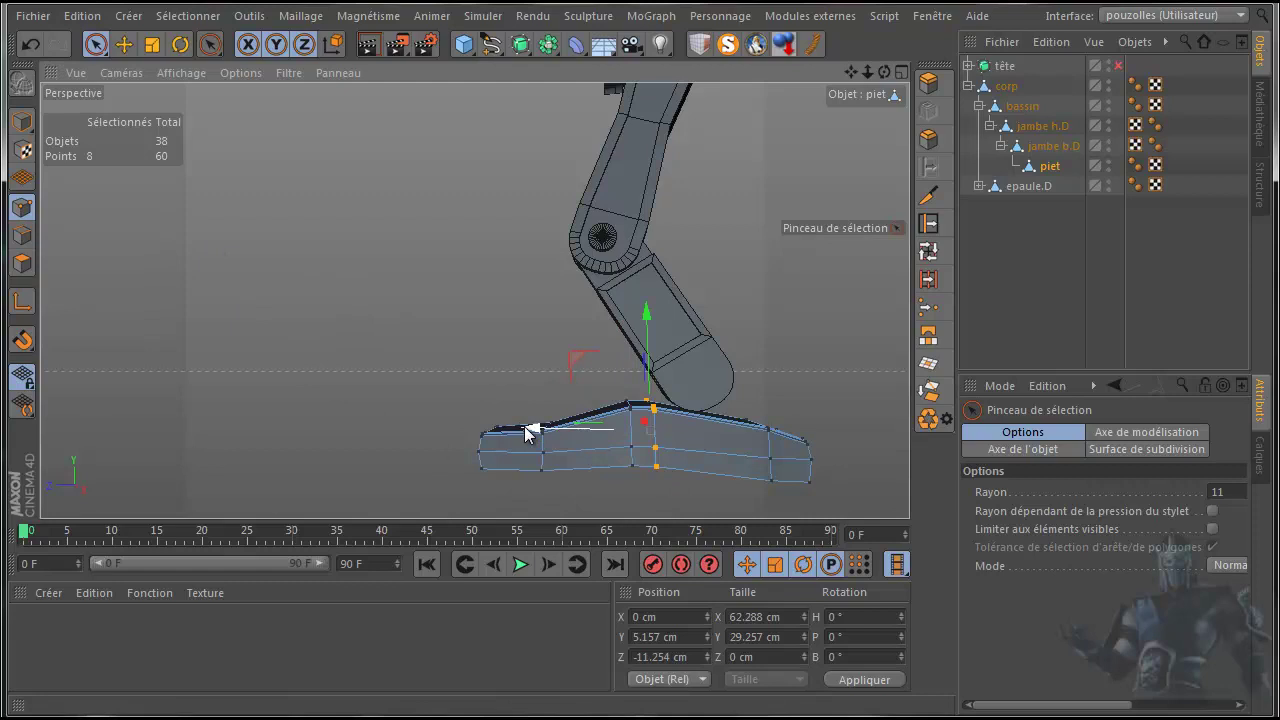
pyautogui.moveTo(528, 431); pyautogui.dragTo(546, 434)
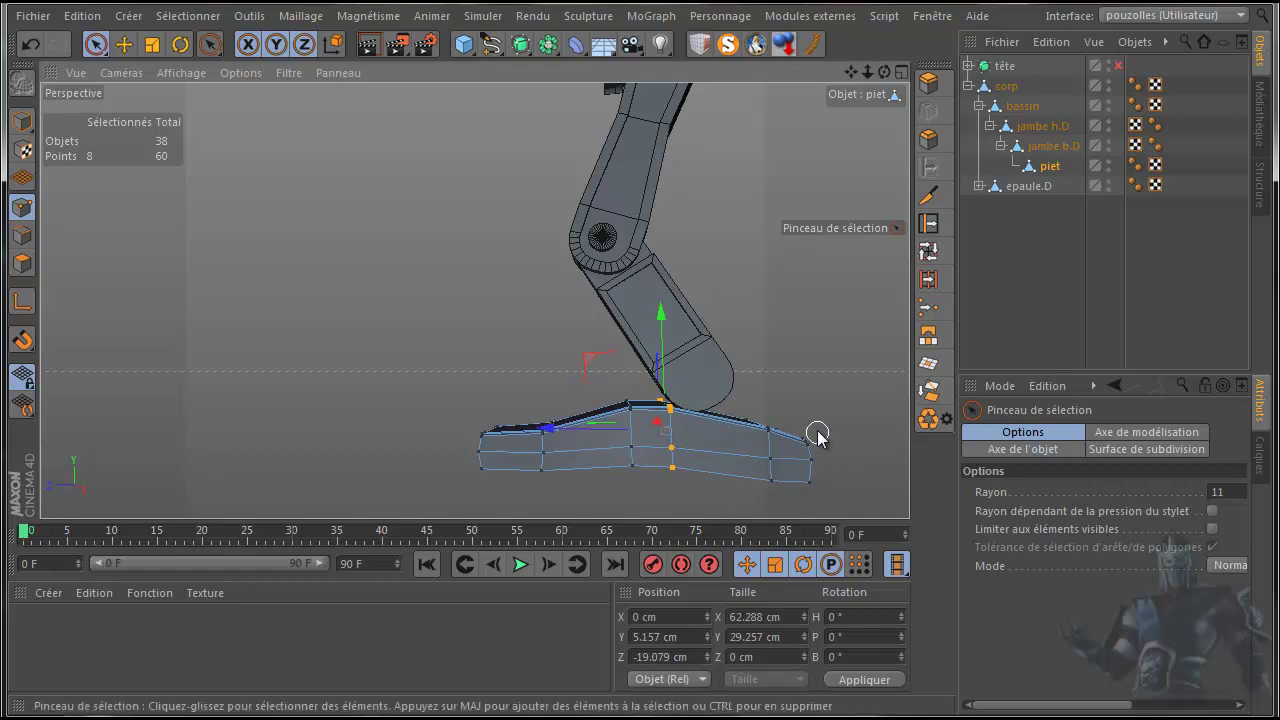
# Step: Move the two missed points on the opposite side of the hump cross-section along Z to about -18.2 cm
pyautogui.moveTo(641, 402); pyautogui.dragTo(640, 397)
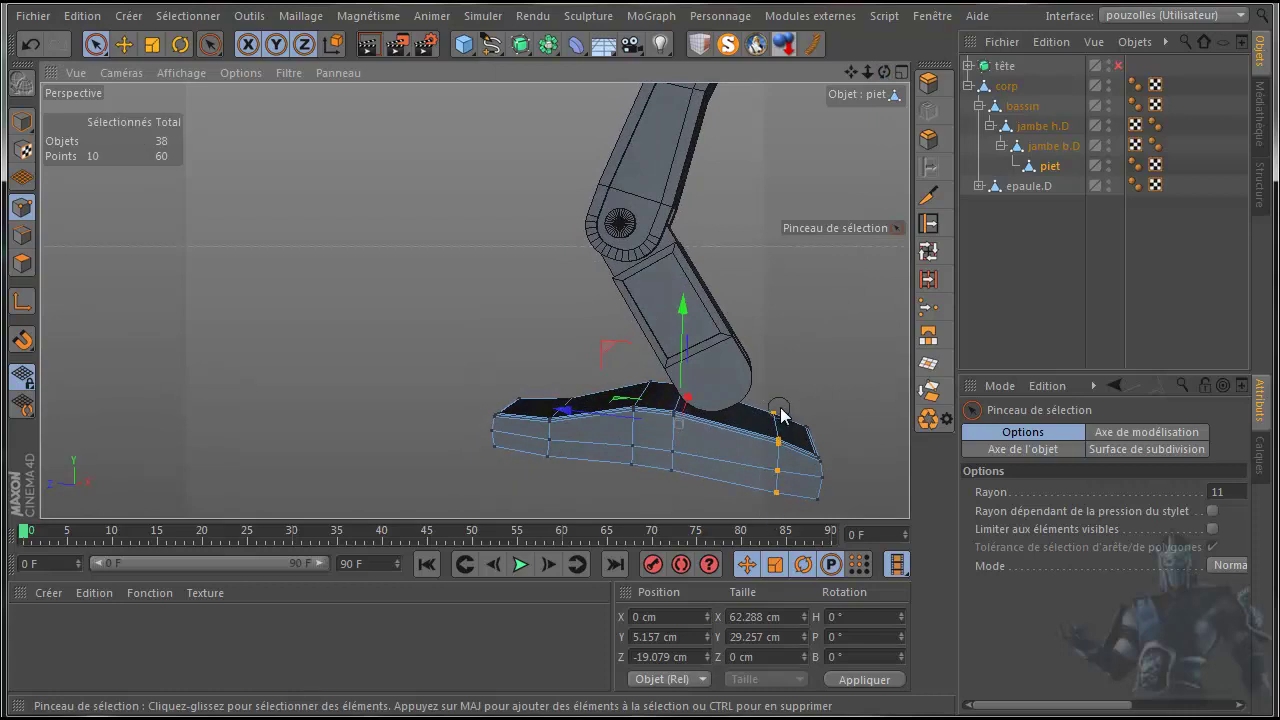
pyautogui.click(780, 512)
pyautogui.moveTo(889, 73); pyautogui.dragTo(634, 409)
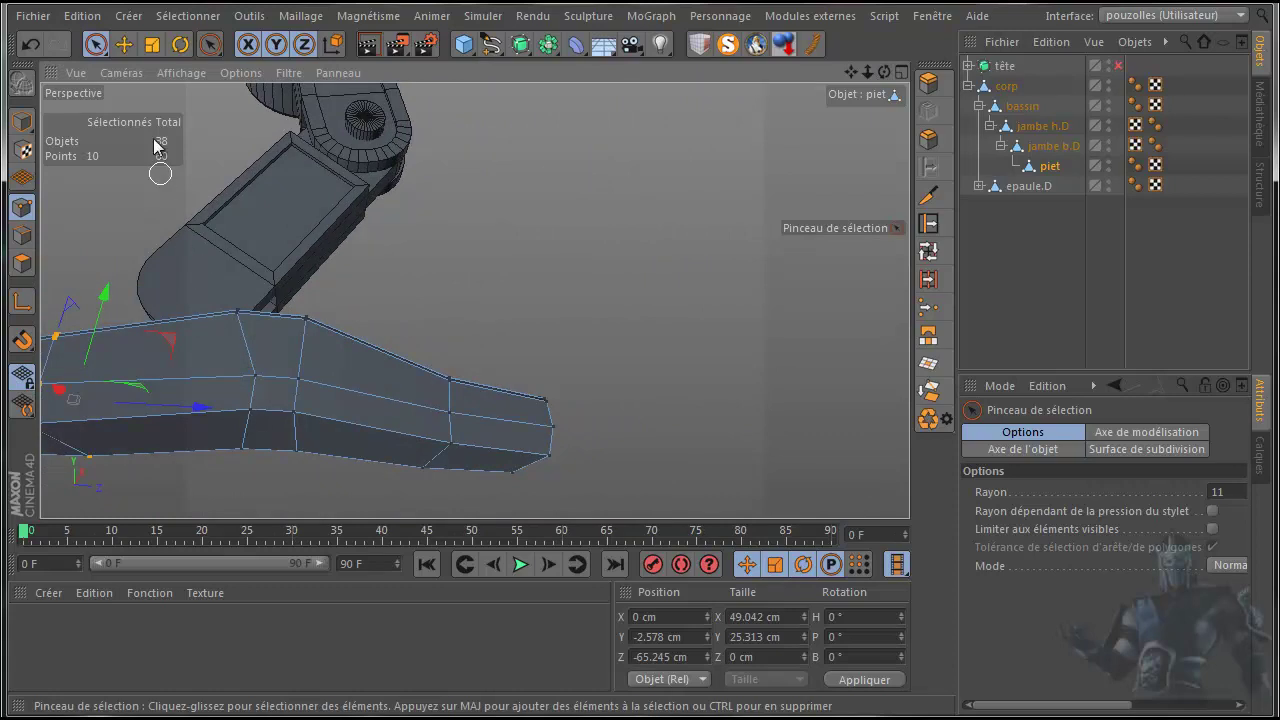
pyautogui.click(124, 44)
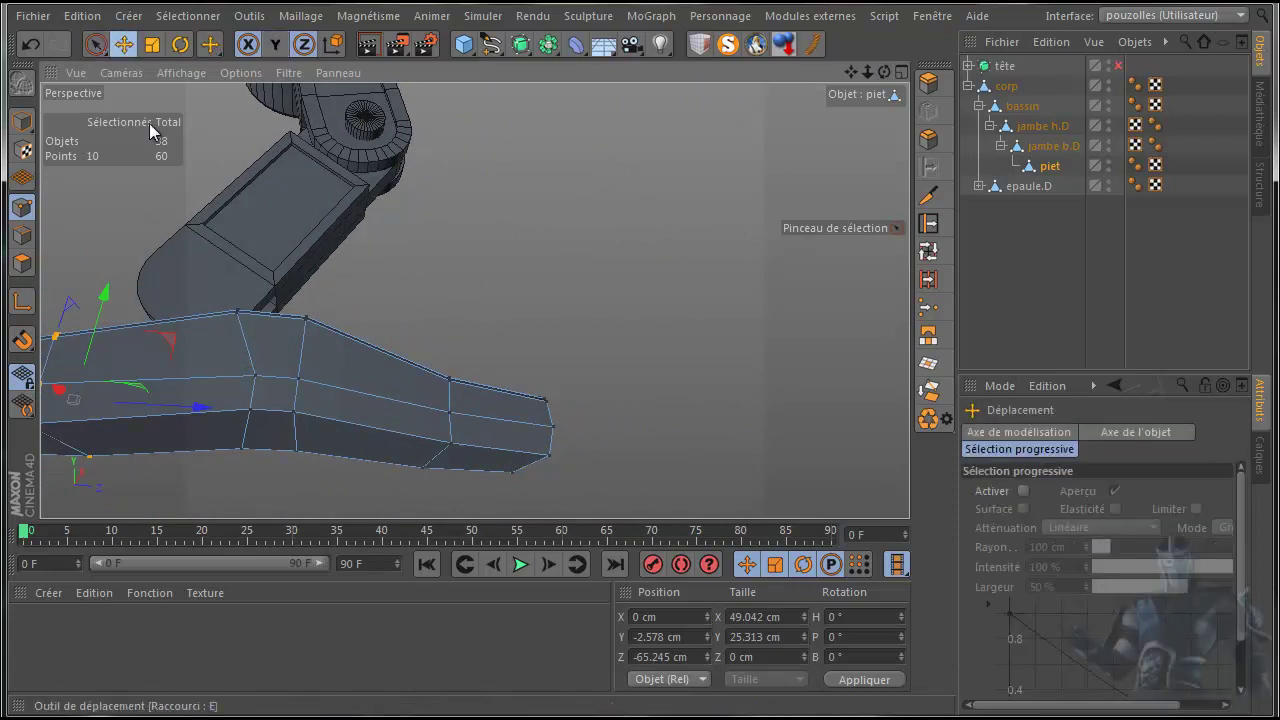
pyautogui.click(256, 375)
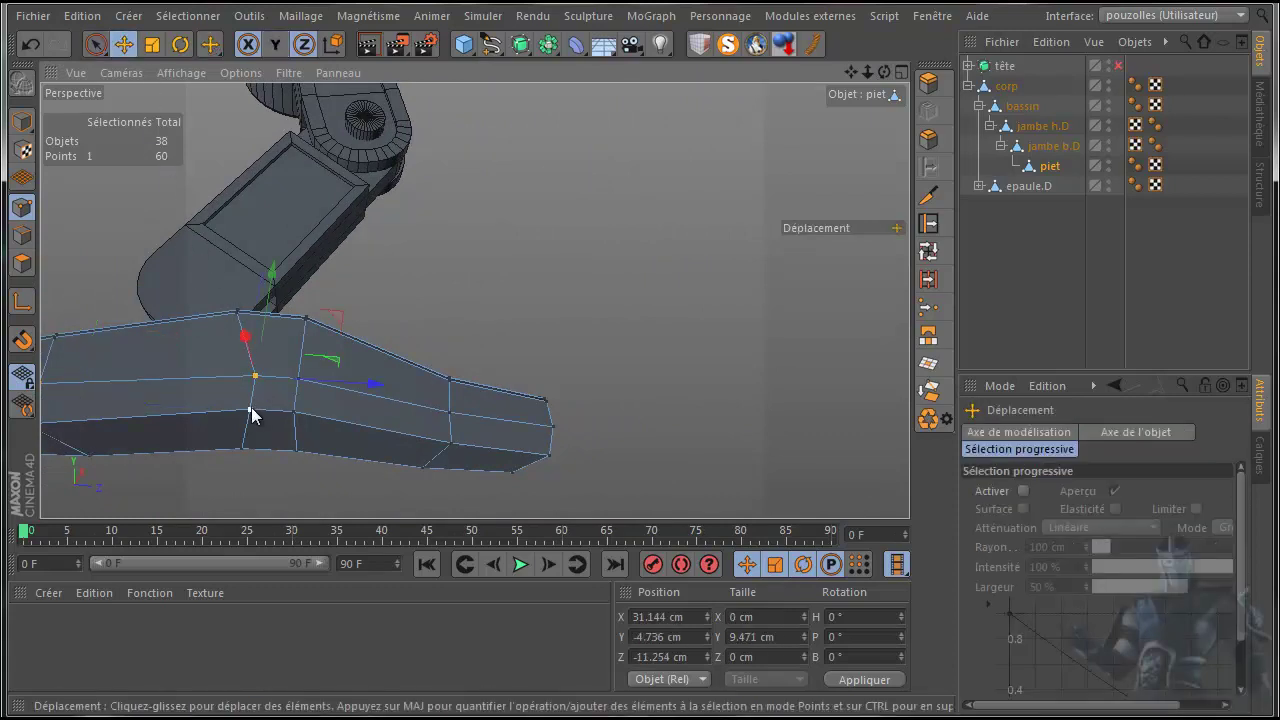
pyautogui.keyDown('shift'); pyautogui.click(250, 410); pyautogui.keyUp('shift')
pyautogui.moveTo(369, 403); pyautogui.dragTo(346, 408)
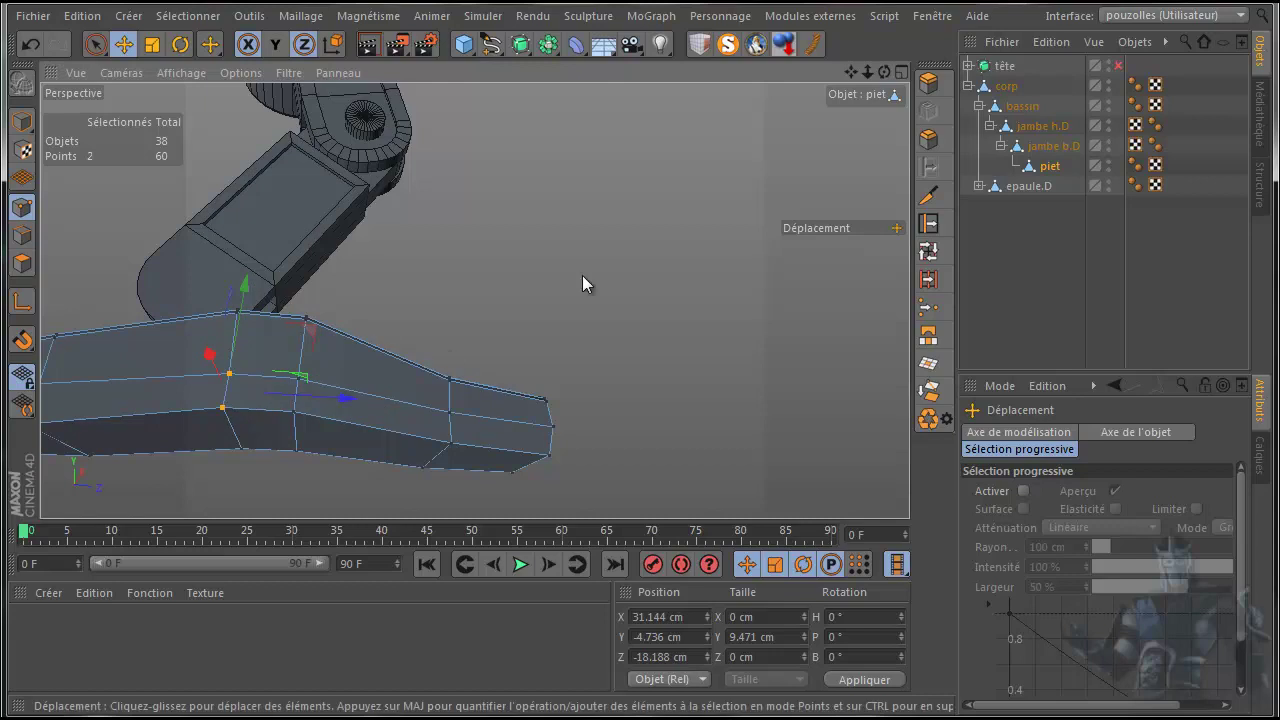
# Step: Try to move the cross-section of points near the foot's ankle-side end toward the hump and upward, and undo it
pyautogui.moveTo(882, 72); pyautogui.dragTo(640, 390)
pyautogui.scroll(-3, 815, 111)
pyautogui.scroll(-2, 817, 110)
pyautogui.moveTo(884, 72); pyautogui.dragTo(642, 390)
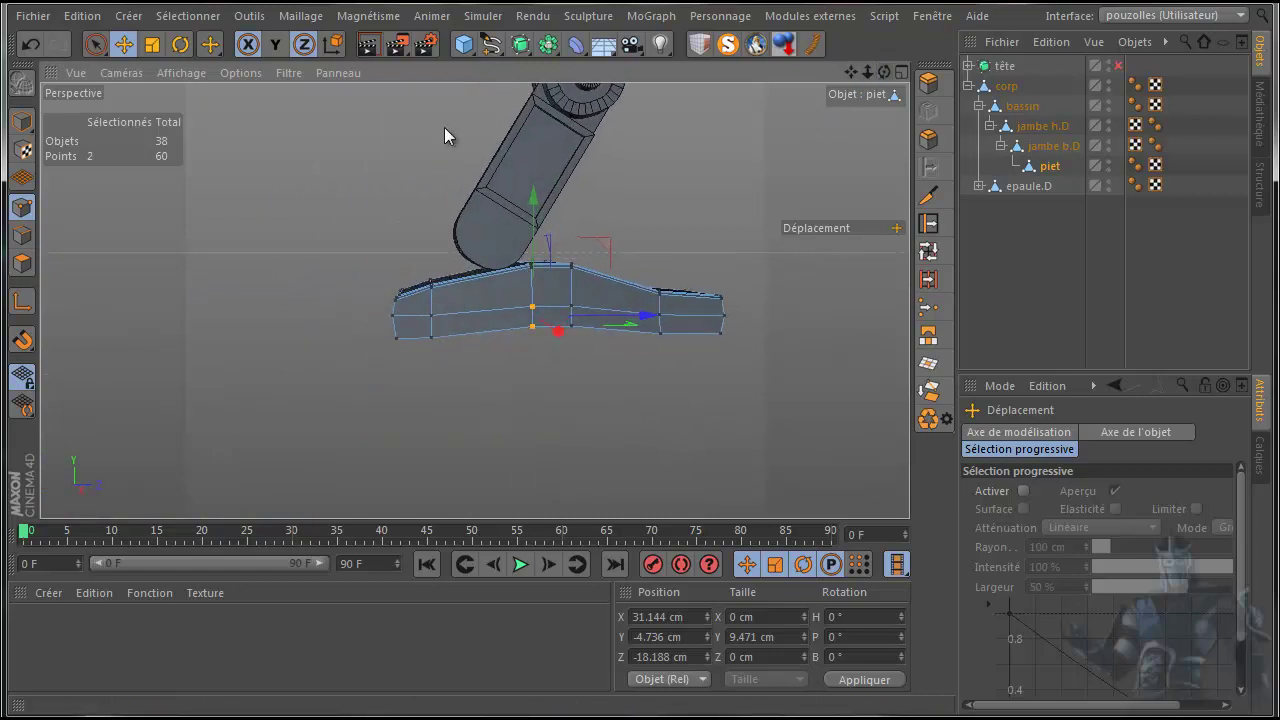
pyautogui.click(94, 45)
pyautogui.moveTo(425, 260); pyautogui.dragTo(438, 371)
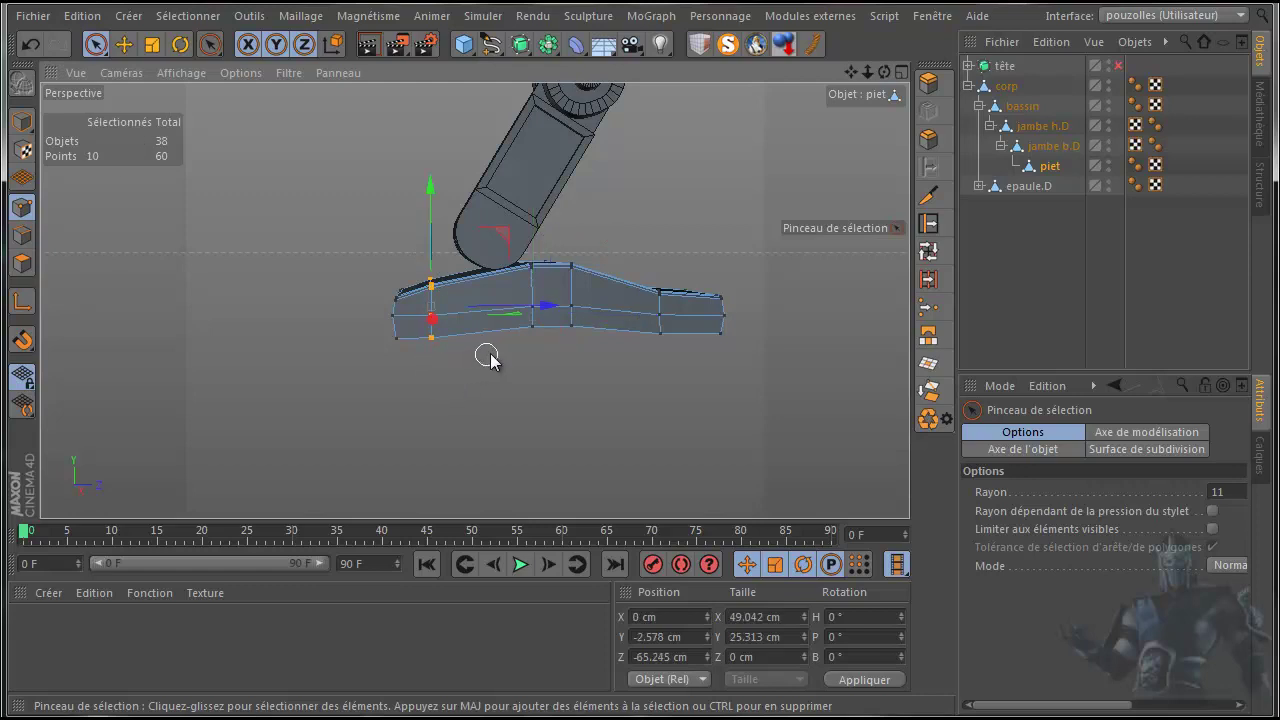
pyautogui.scroll(5, 523, 292)
pyautogui.moveTo(457, 317); pyautogui.dragTo(500, 323)
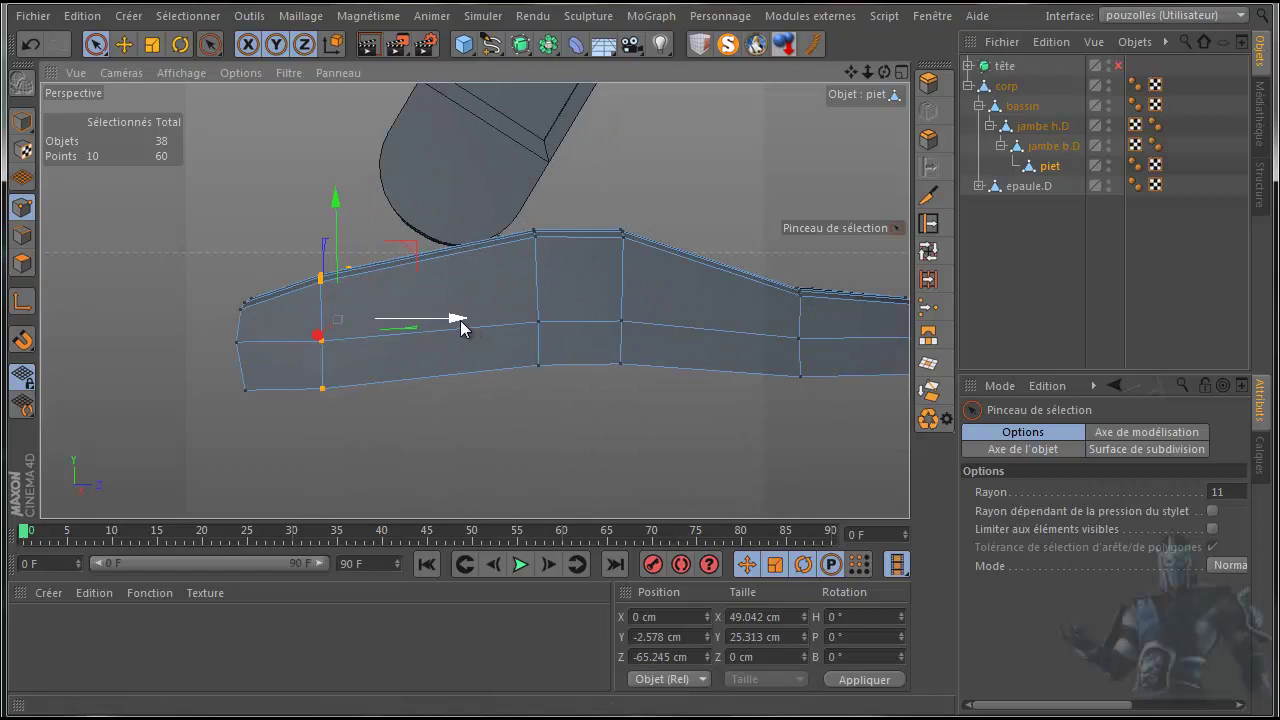
pyautogui.moveTo(378, 200); pyautogui.dragTo(381, 195)
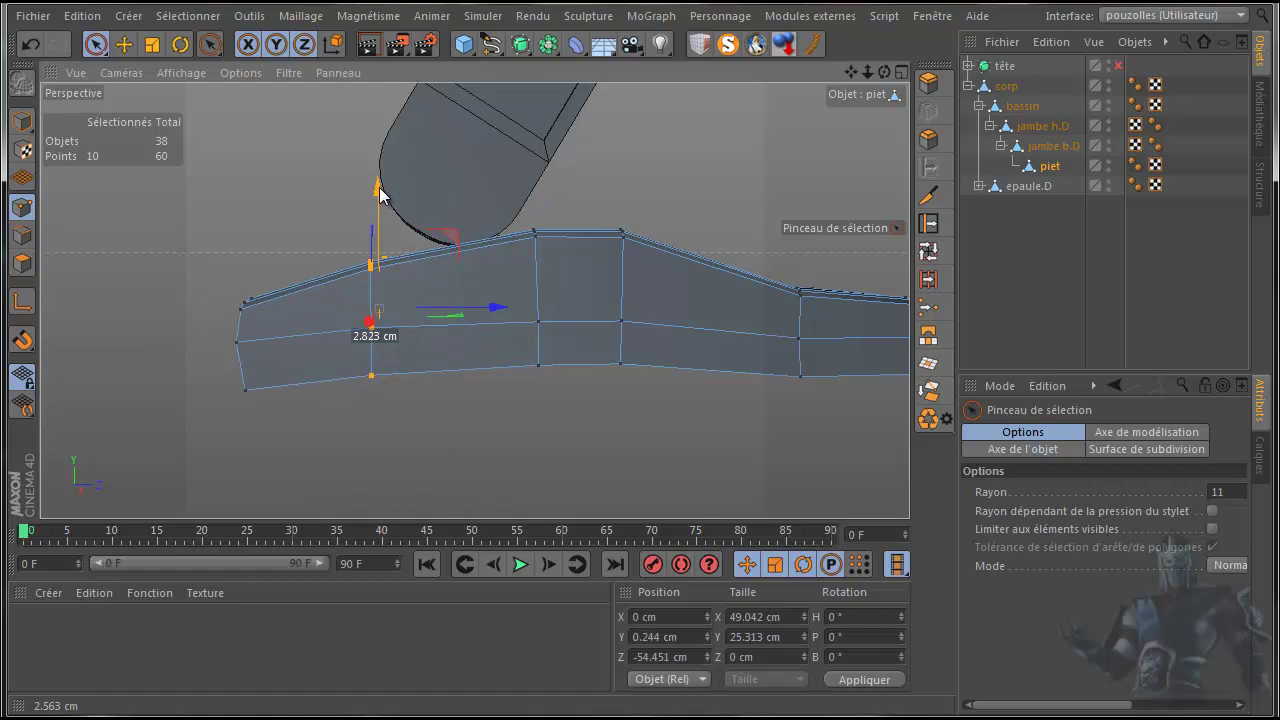
pyautogui.moveTo(383, 180); pyautogui.dragTo(383, 200)
pyautogui.click(30, 45)
pyautogui.click(30, 45)
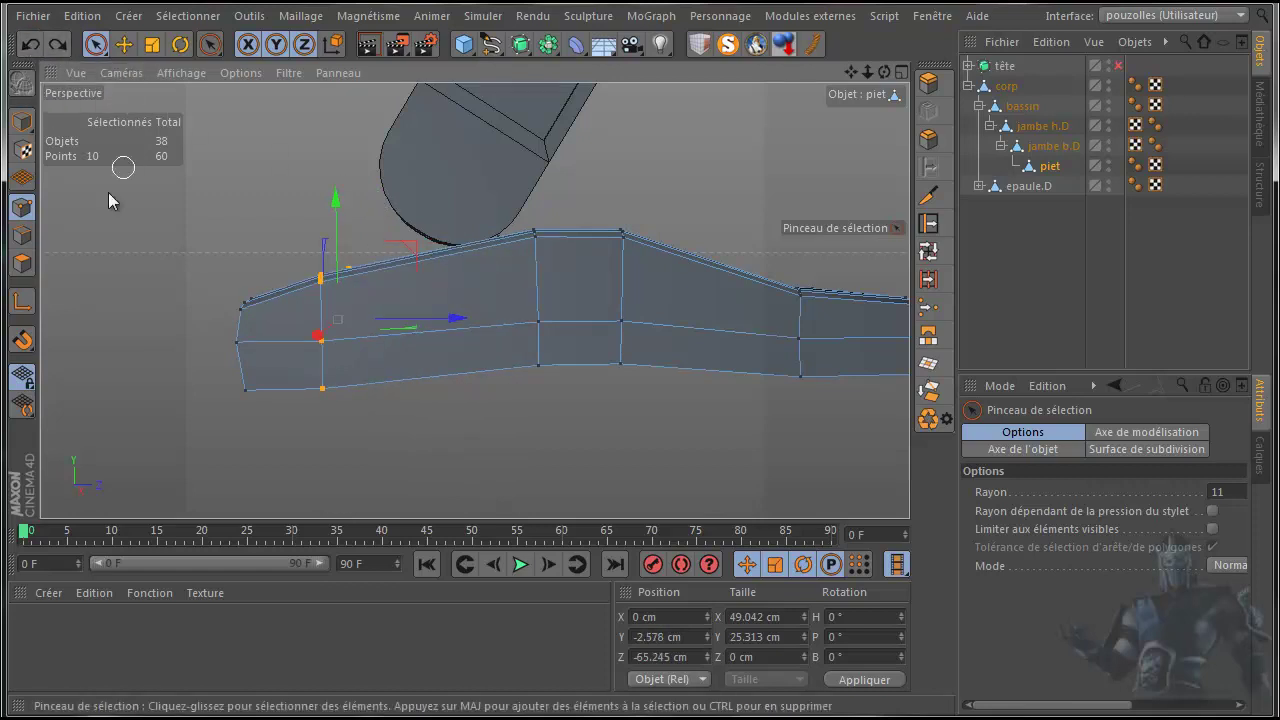
# Step: Cut a Knife loop across the foot between the ankle-side cross-section and the hump, about 30% along the span
pyautogui.click(928, 196)
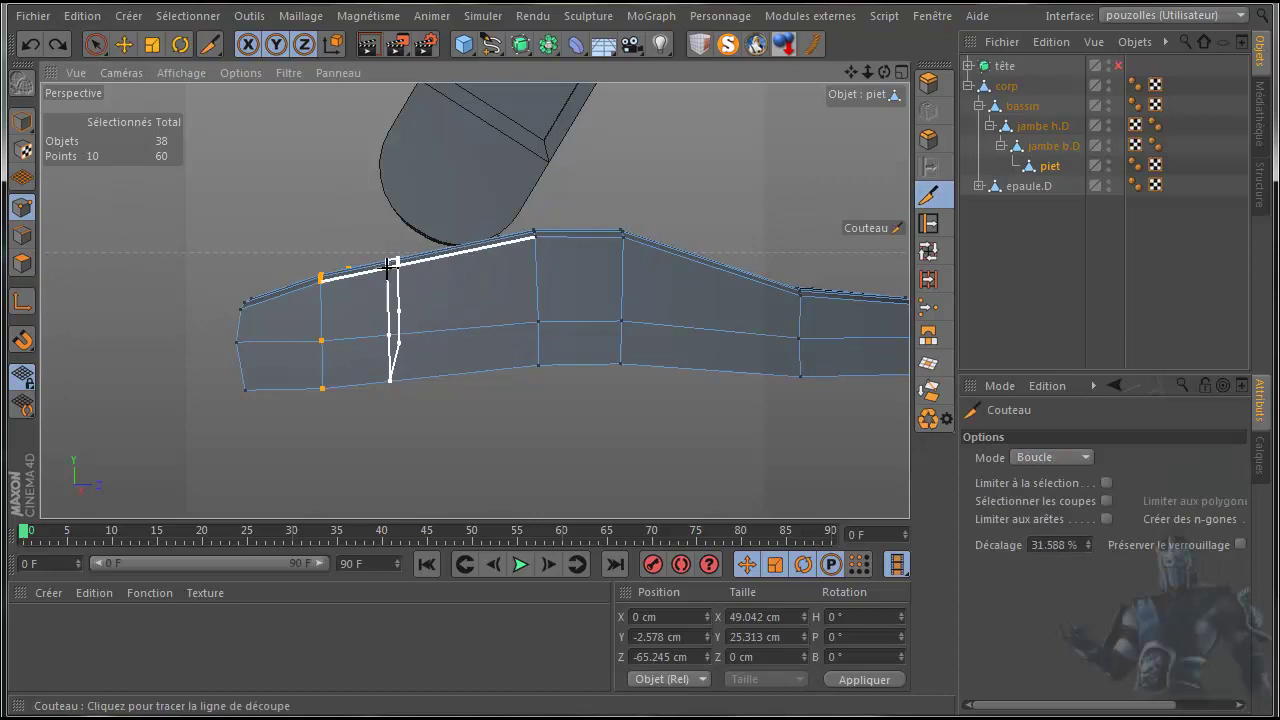
pyautogui.click(385, 268)
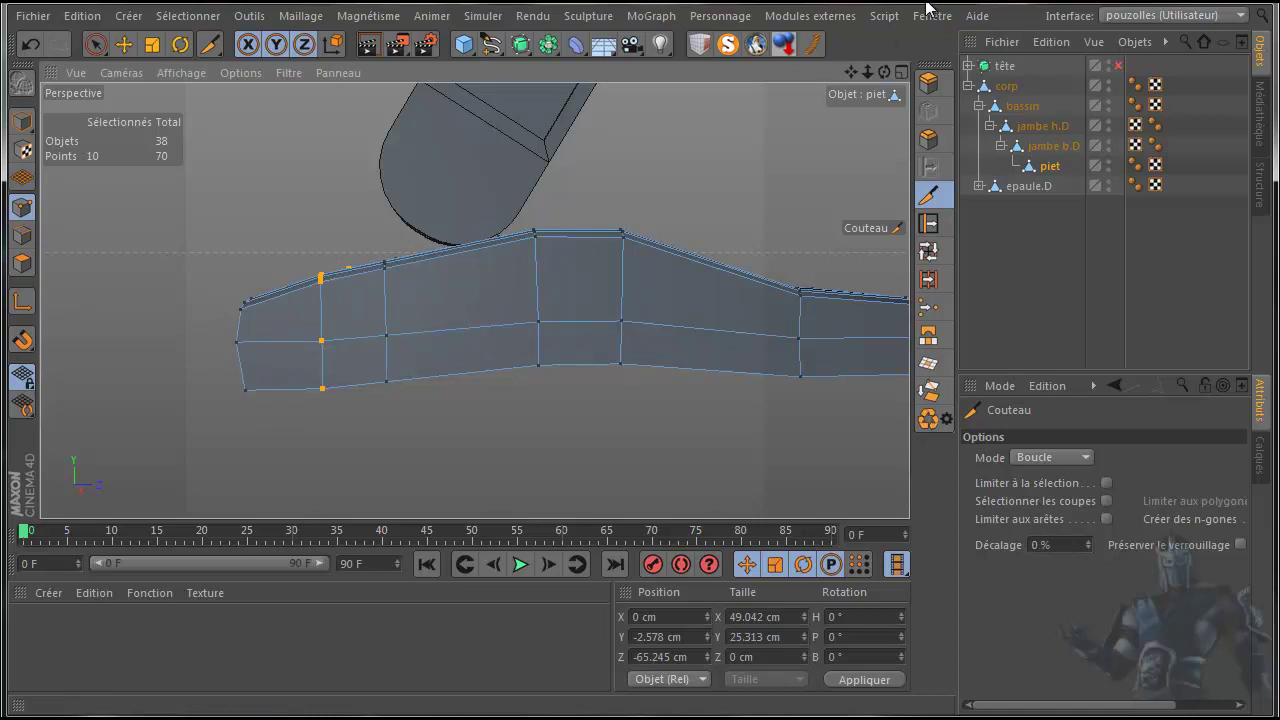
# Step: Cut two lengthwise Knife loops through the foot in the front view, aligned with the gap between the lower leg's two plates
pyautogui.moveTo(641, 393)
pyautogui.keyDown('alt'); pyautogui.mouseDown()
pyautogui.moveTo(667, 394)
pyautogui.moveTo(642, 393)
pyautogui.mouseUp(); pyautogui.keyUp('alt')
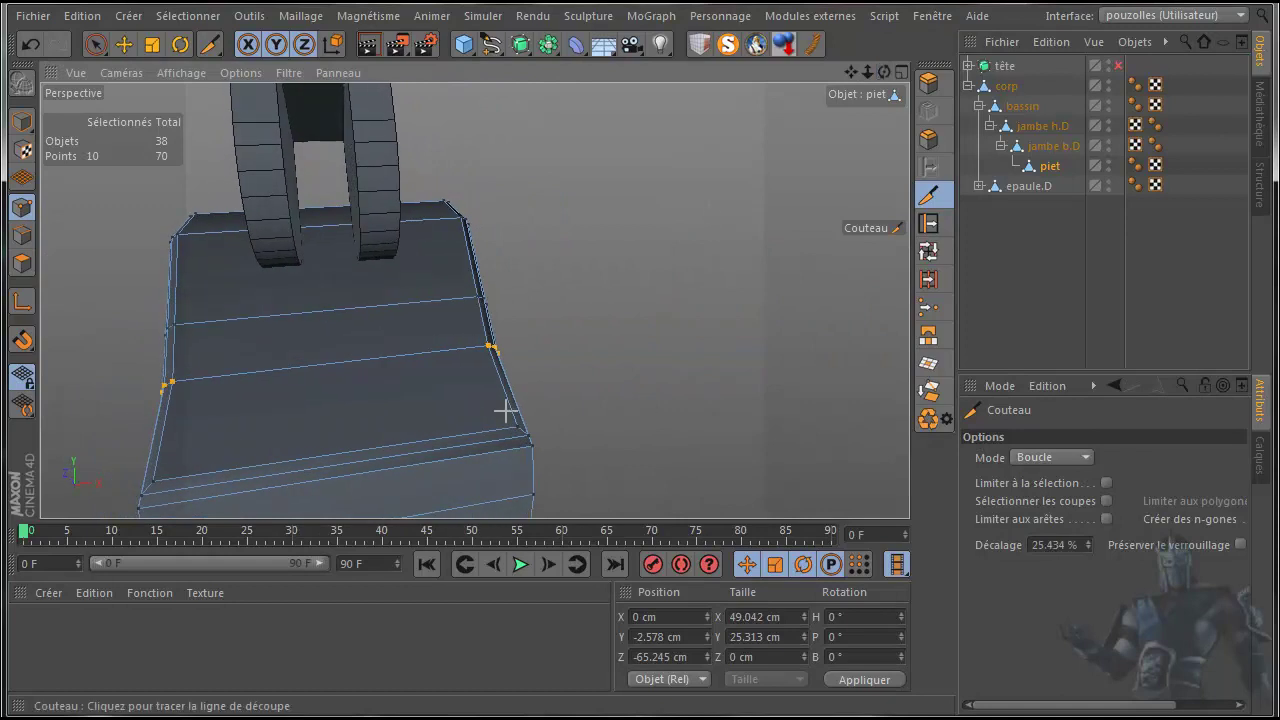
pyautogui.click(388, 466)
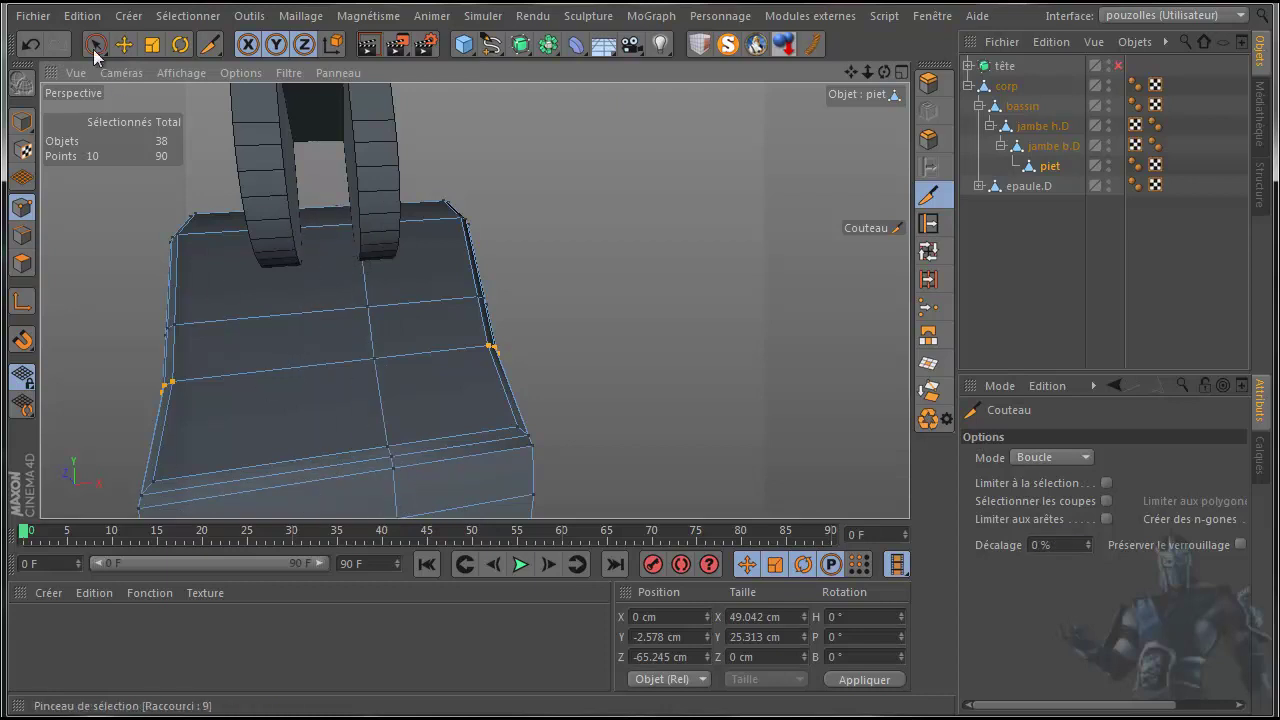
pyautogui.middleClick(592, 376)
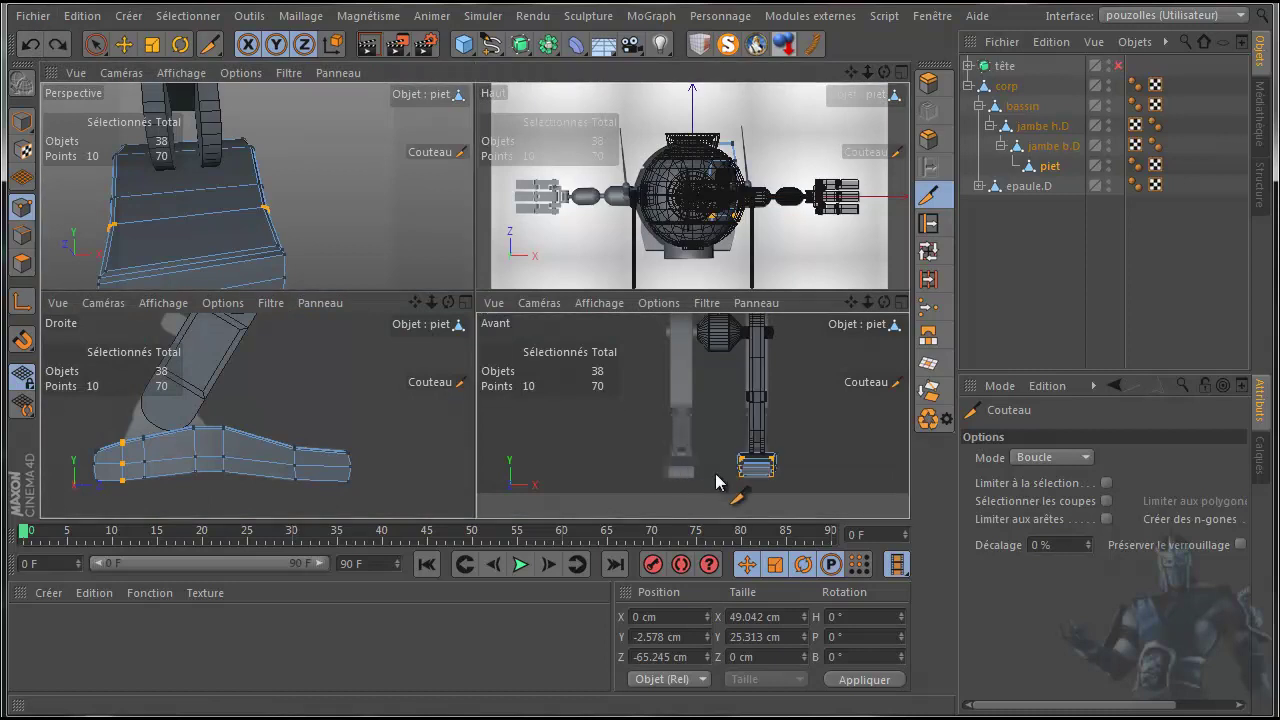
pyautogui.middleClick(662, 456)
pyautogui.scroll(5, 658, 453)
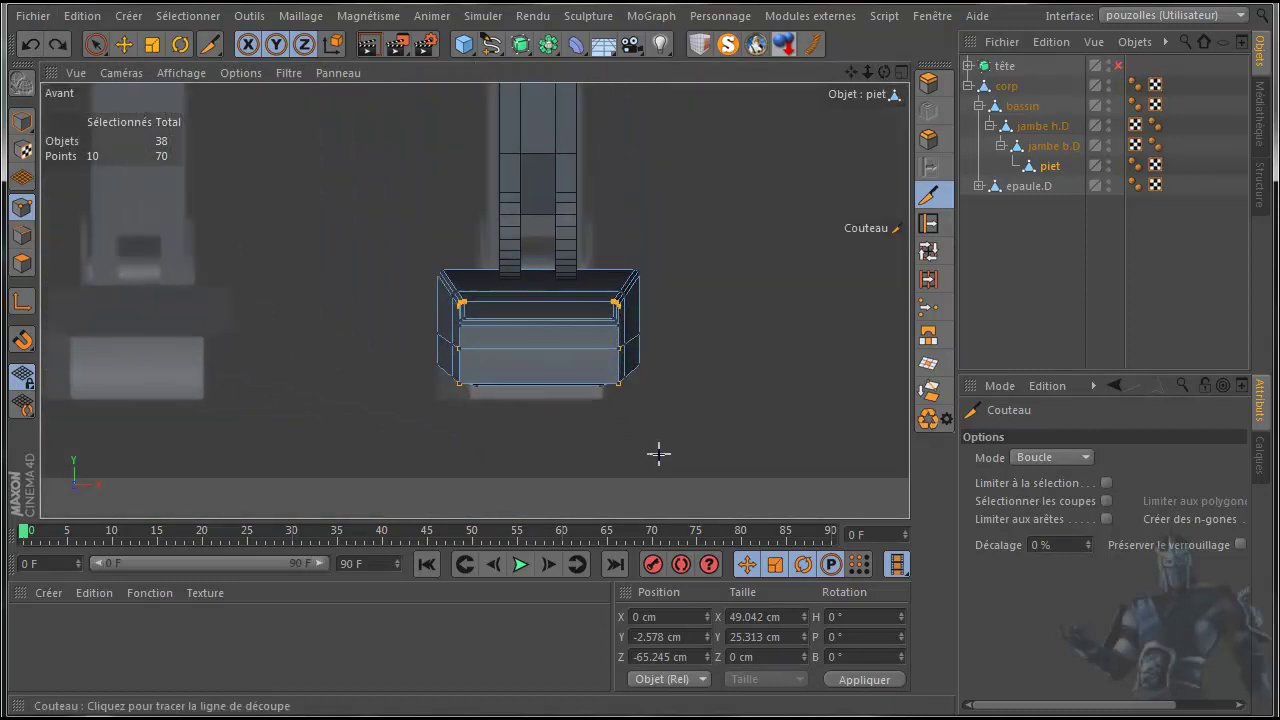
pyautogui.click(527, 268)
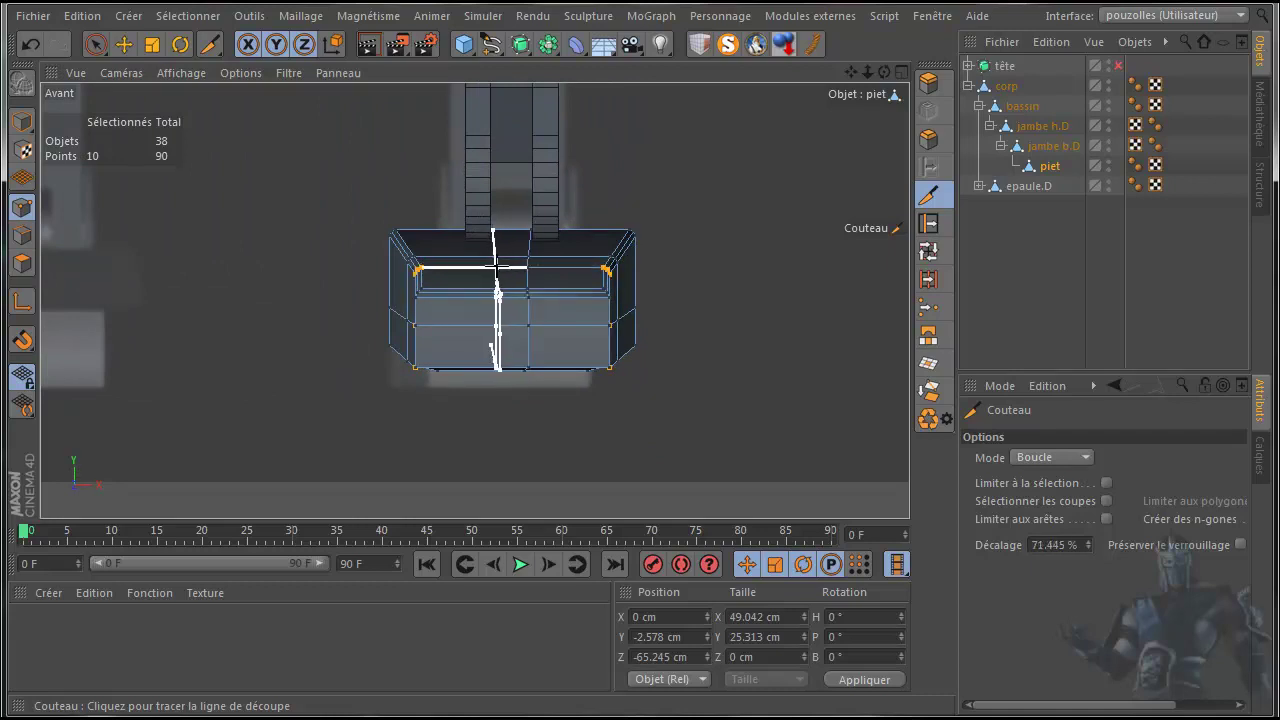
pyautogui.click(497, 268)
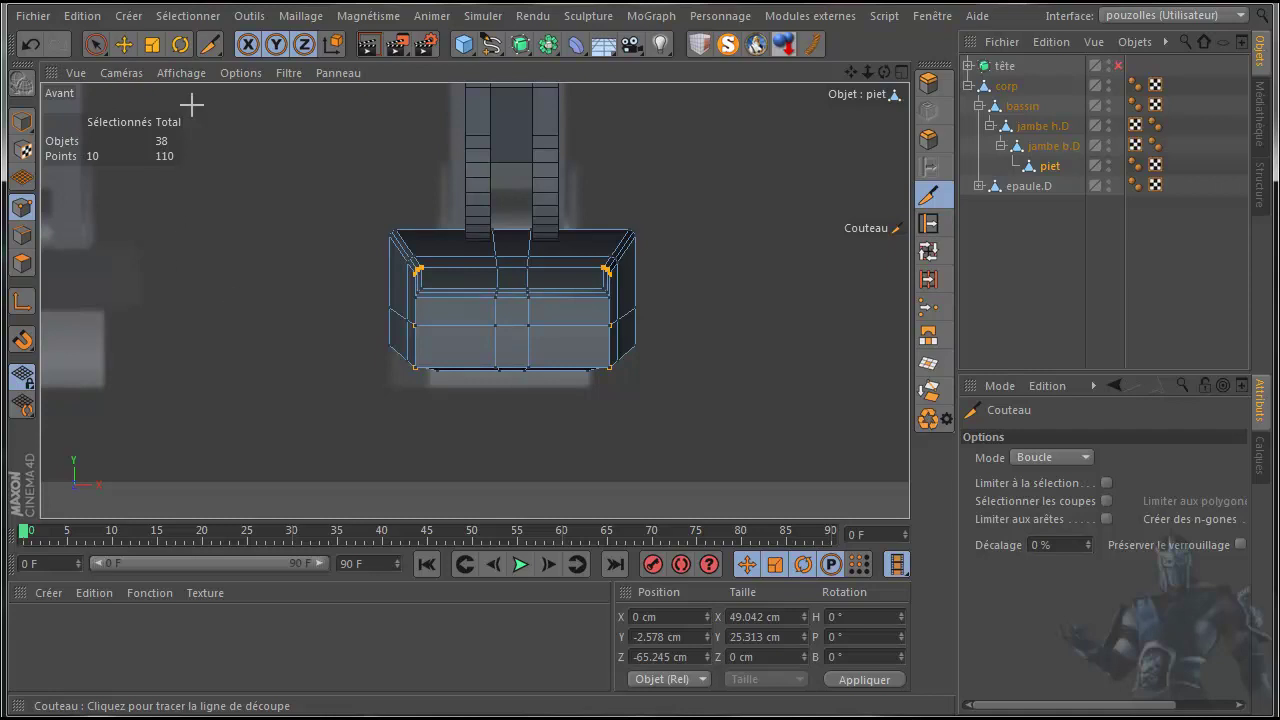
# Step: Return to the perspective view and select the foot's top polygon lying between the lower leg's two plates
pyautogui.middleClick(262, 246)
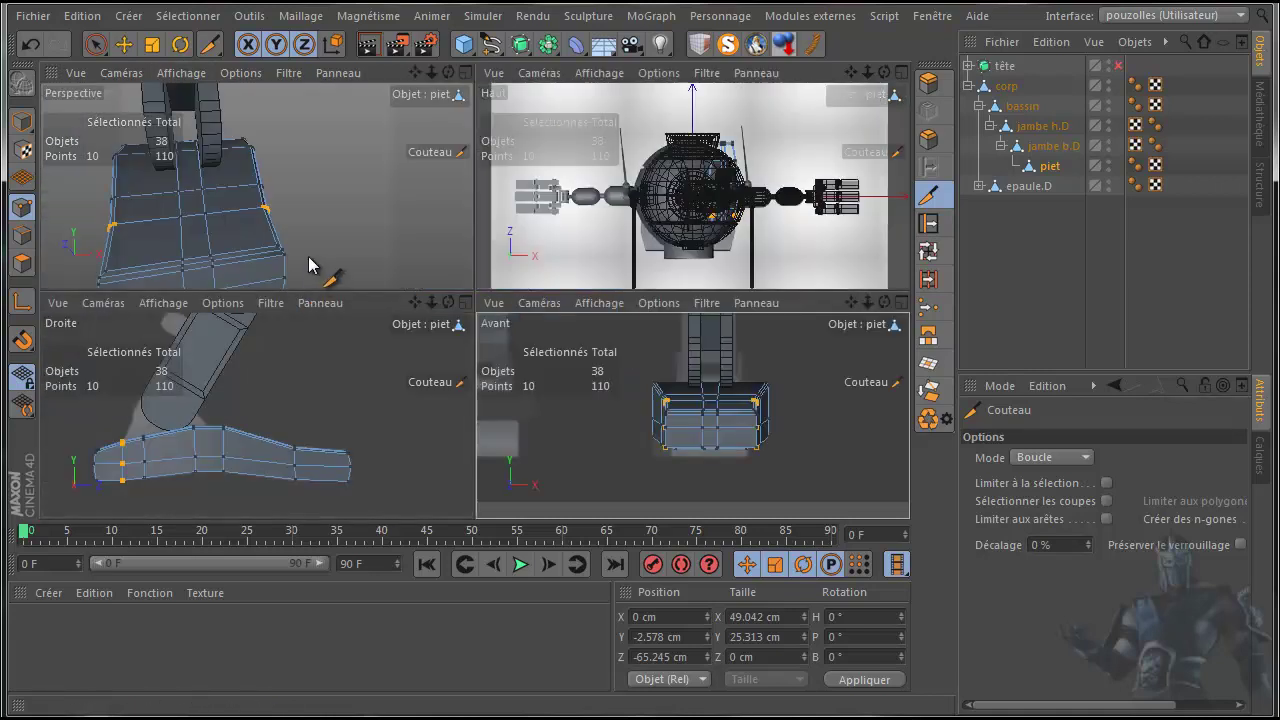
pyautogui.middleClick(310, 265)
pyautogui.moveTo(887, 73); pyautogui.dragTo(642, 393)
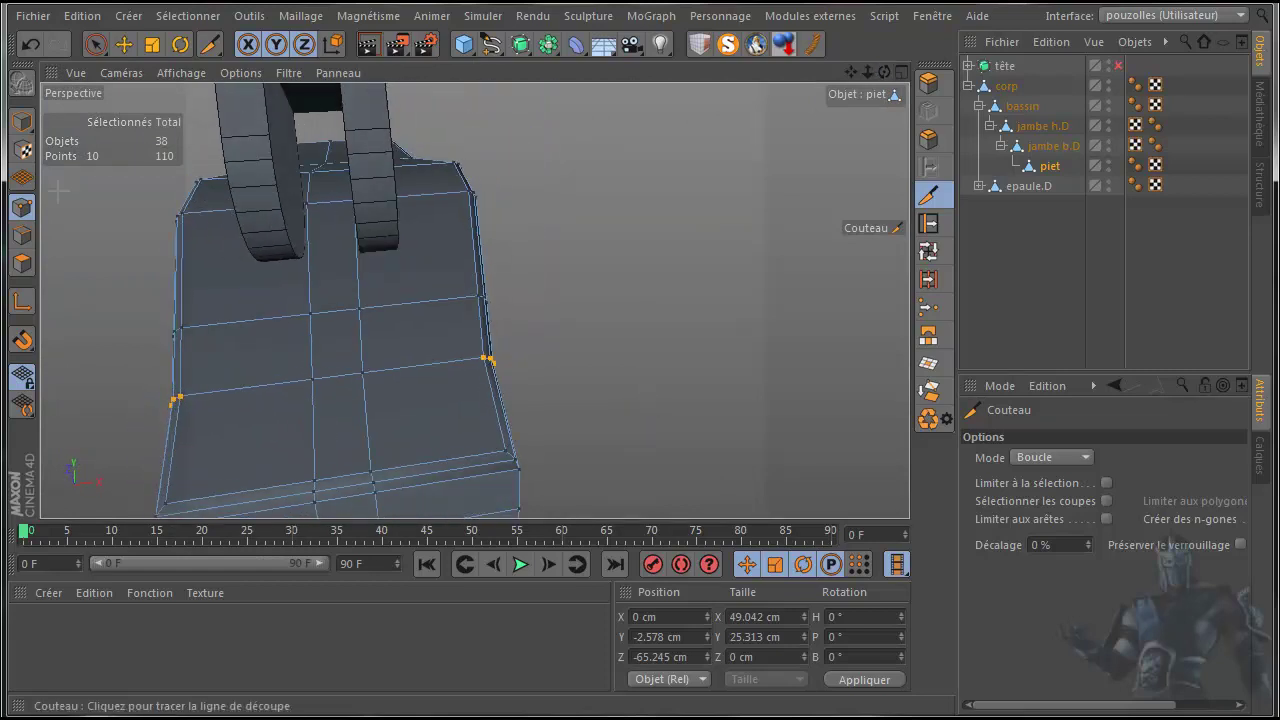
pyautogui.click(22, 262)
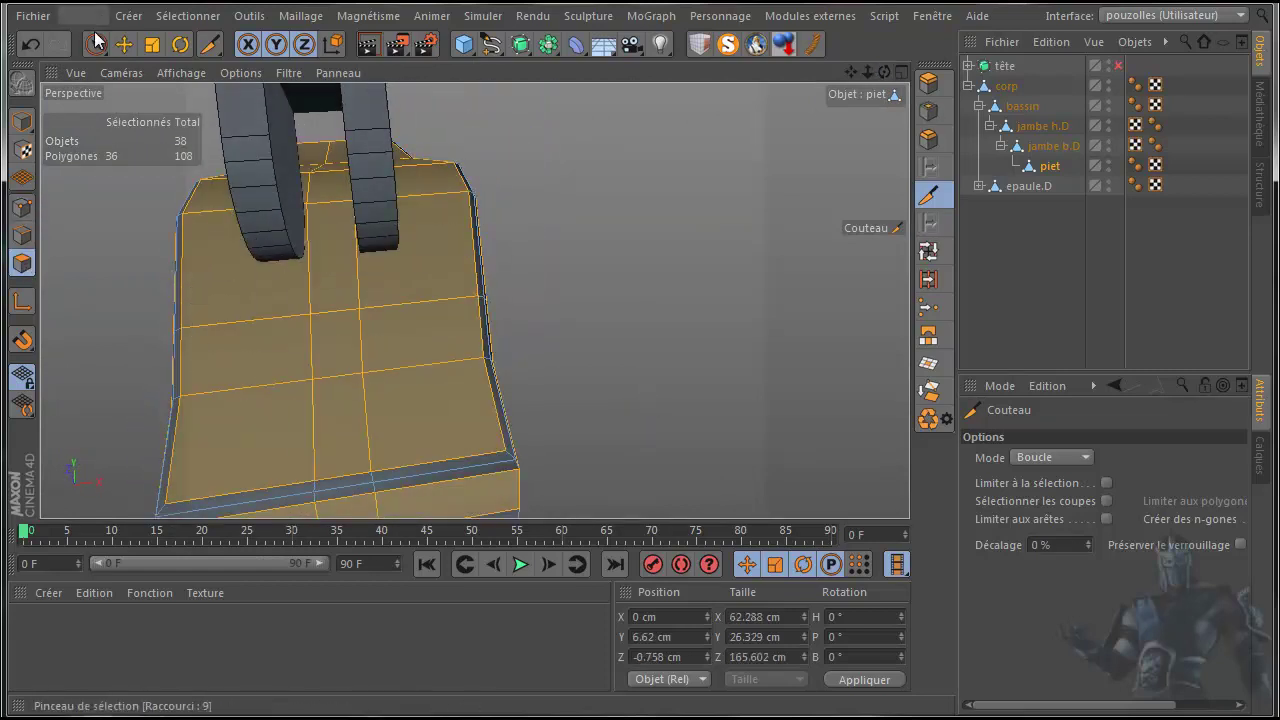
pyautogui.click(123, 46)
pyautogui.click(331, 265)
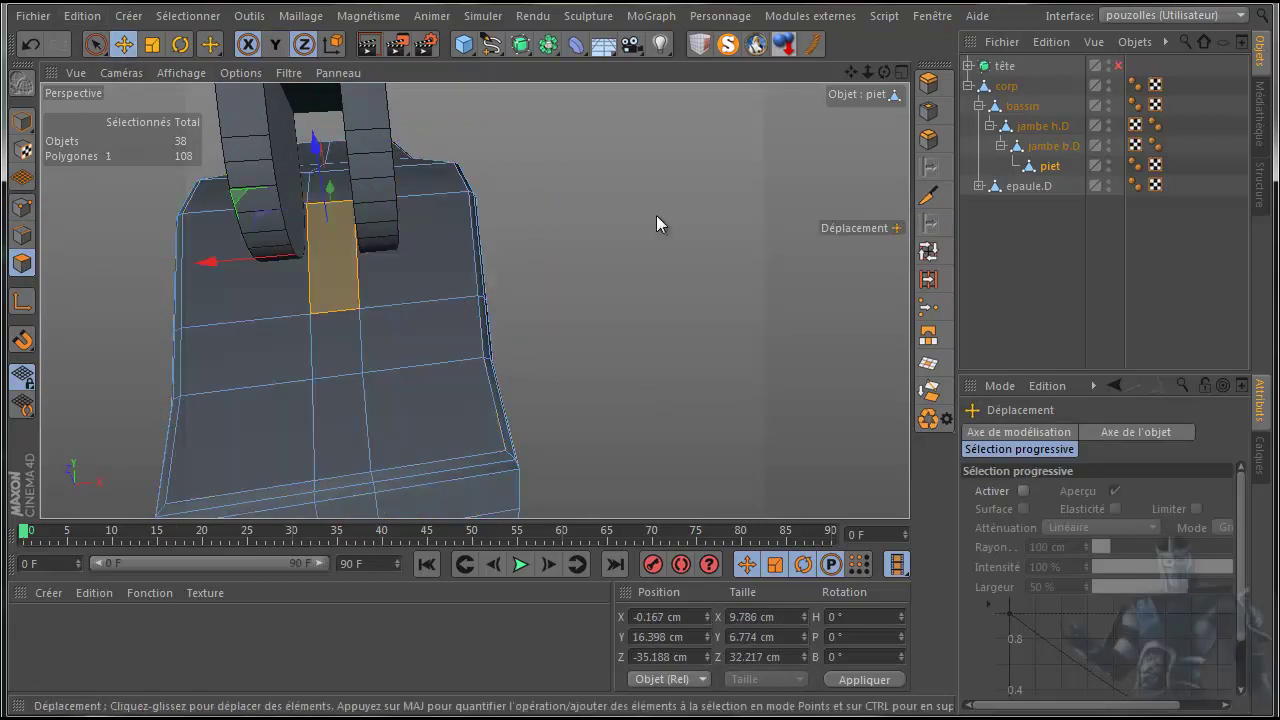
# Step: Raise the underside points beneath the foot's hump by about 1.2 cm in the right view, following the reference
pyautogui.moveTo(884, 72); pyautogui.dragTo(640, 391)
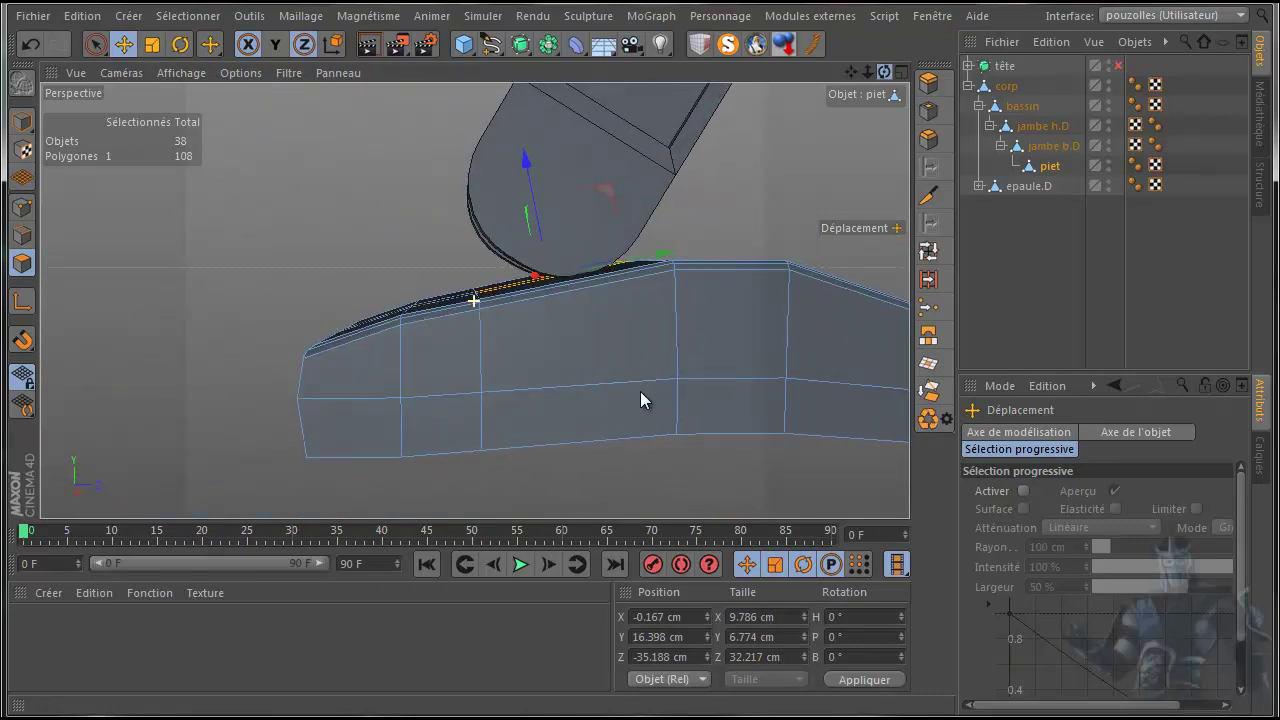
pyautogui.click(22, 207)
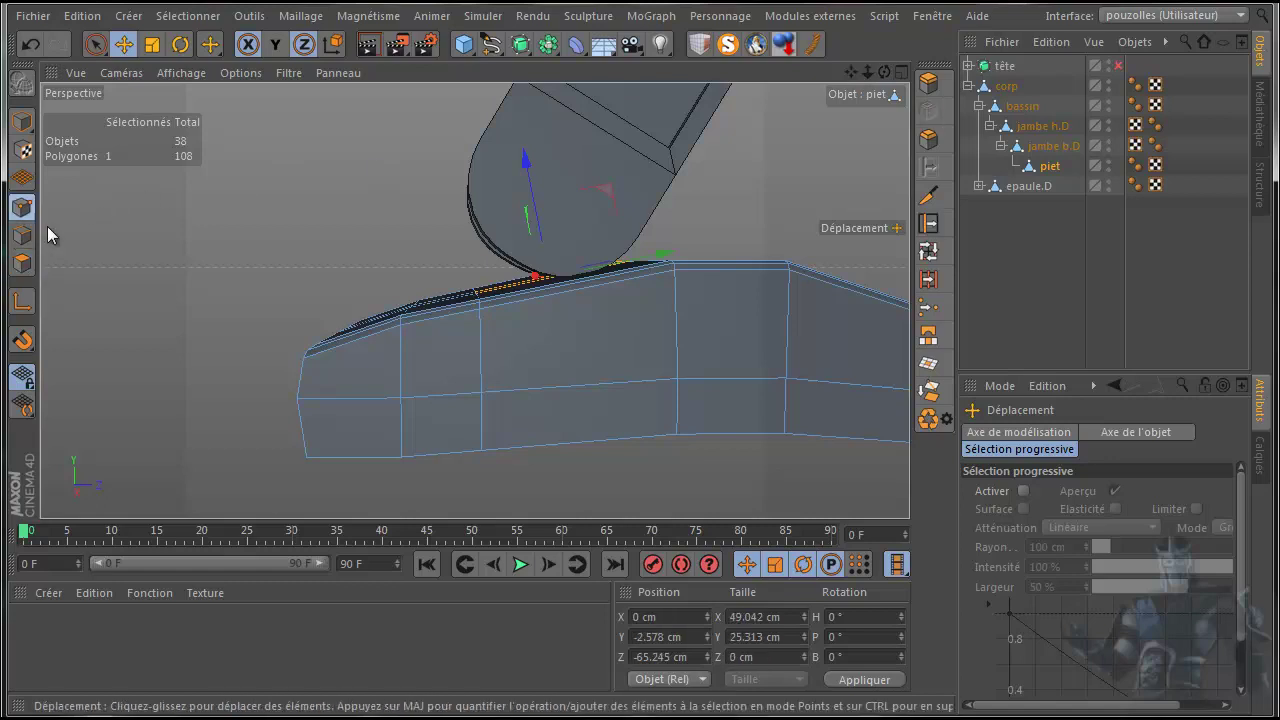
pyautogui.middleClick(572, 488)
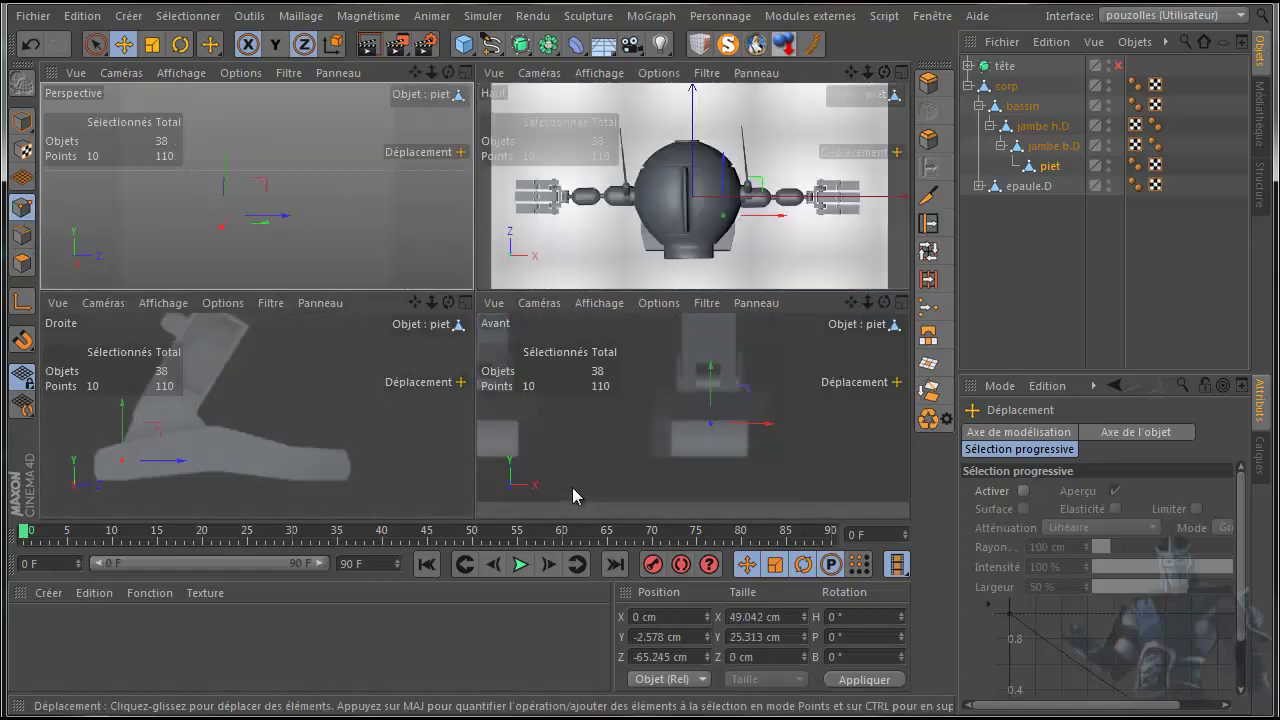
pyautogui.middleClick(338, 395)
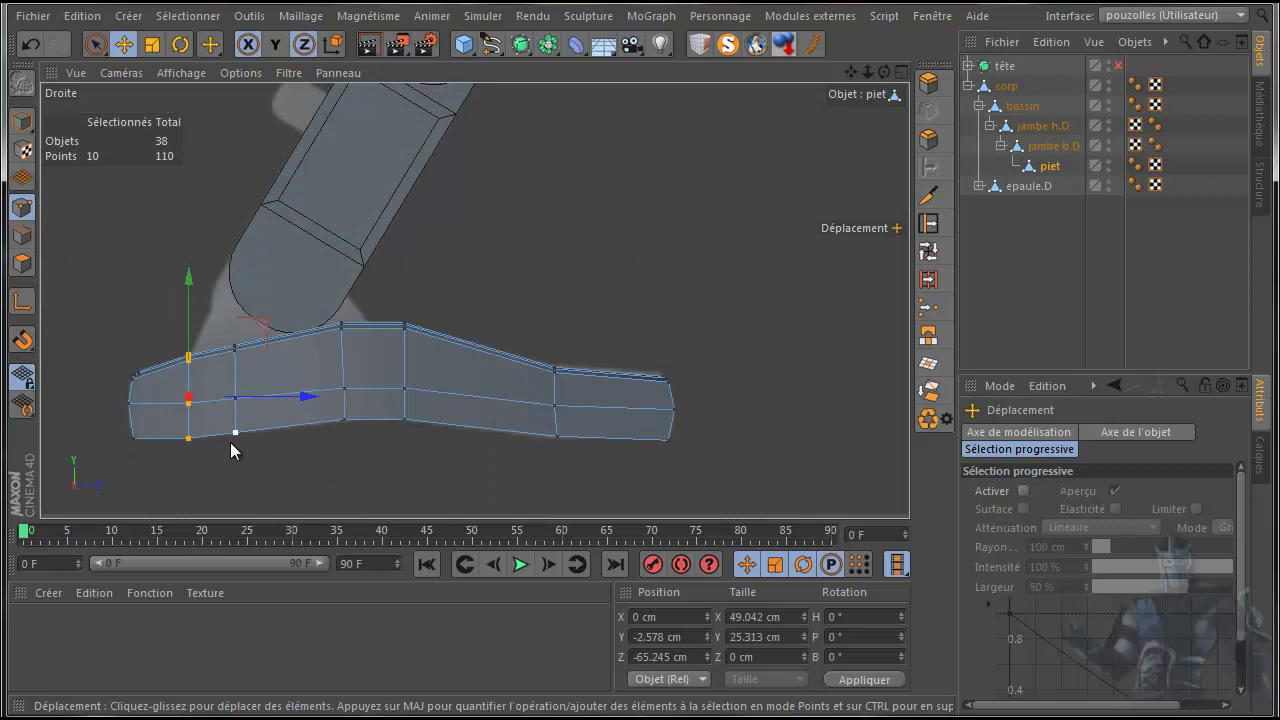
pyautogui.click(97, 46)
pyautogui.click(346, 425)
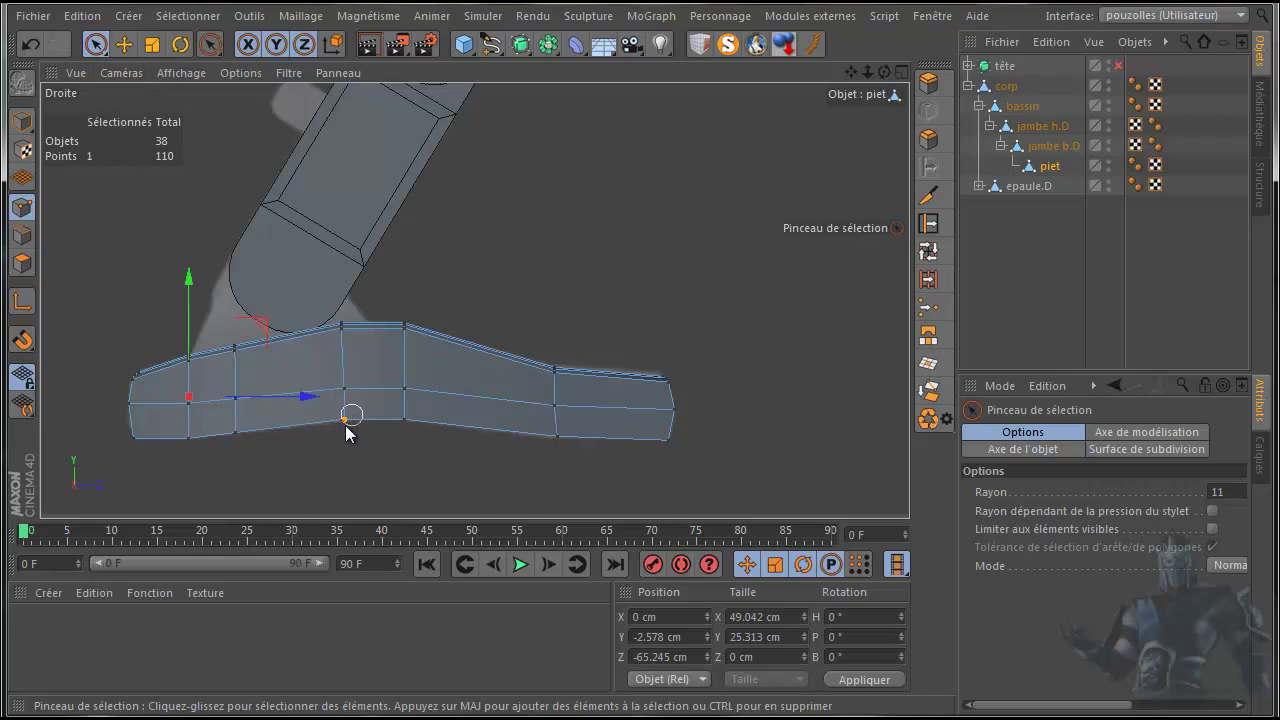
pyautogui.keyDown('shift'); pyautogui.click(410, 428); pyautogui.keyUp('shift')
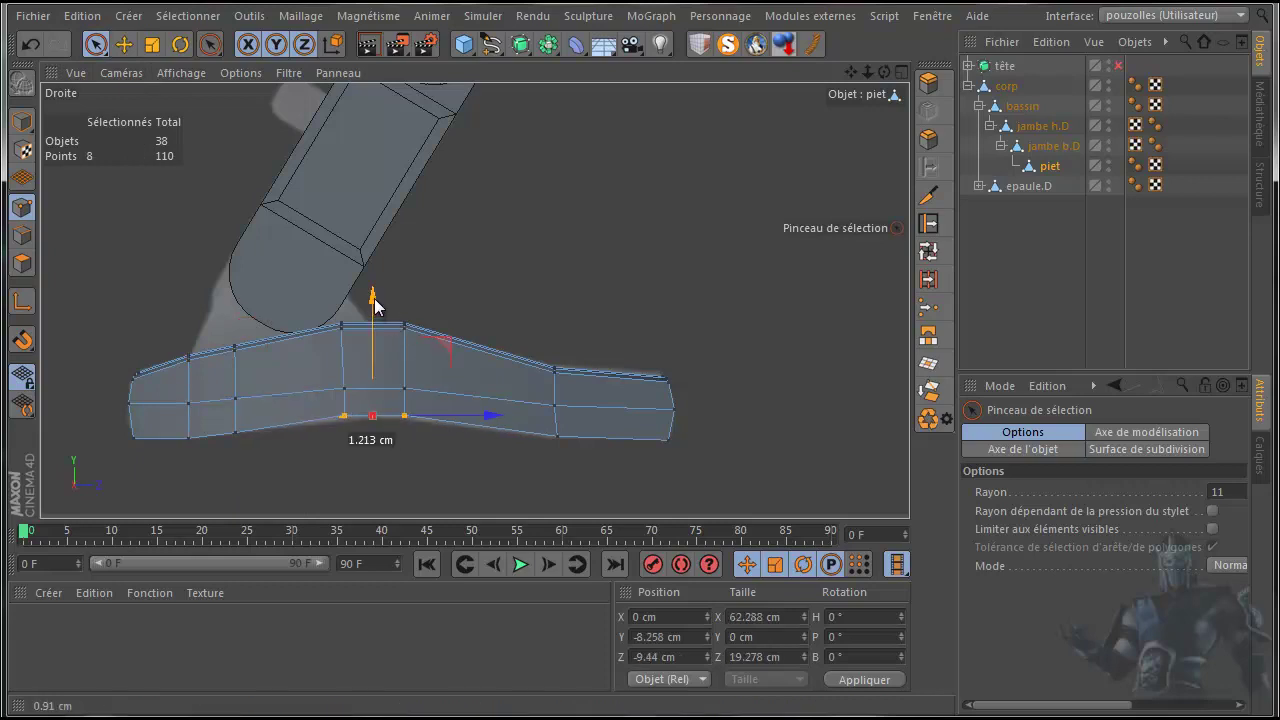
pyautogui.moveTo(376, 305); pyautogui.dragTo(376, 305)
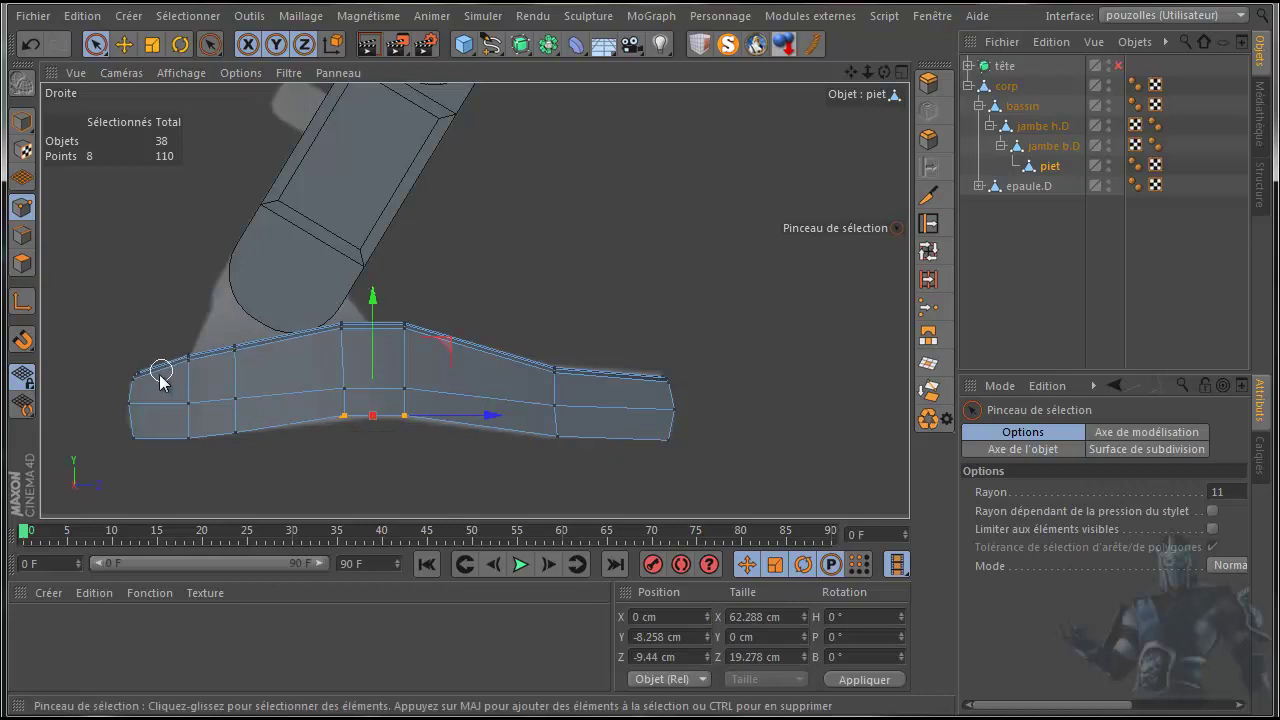
pyautogui.middleClick(180, 277)
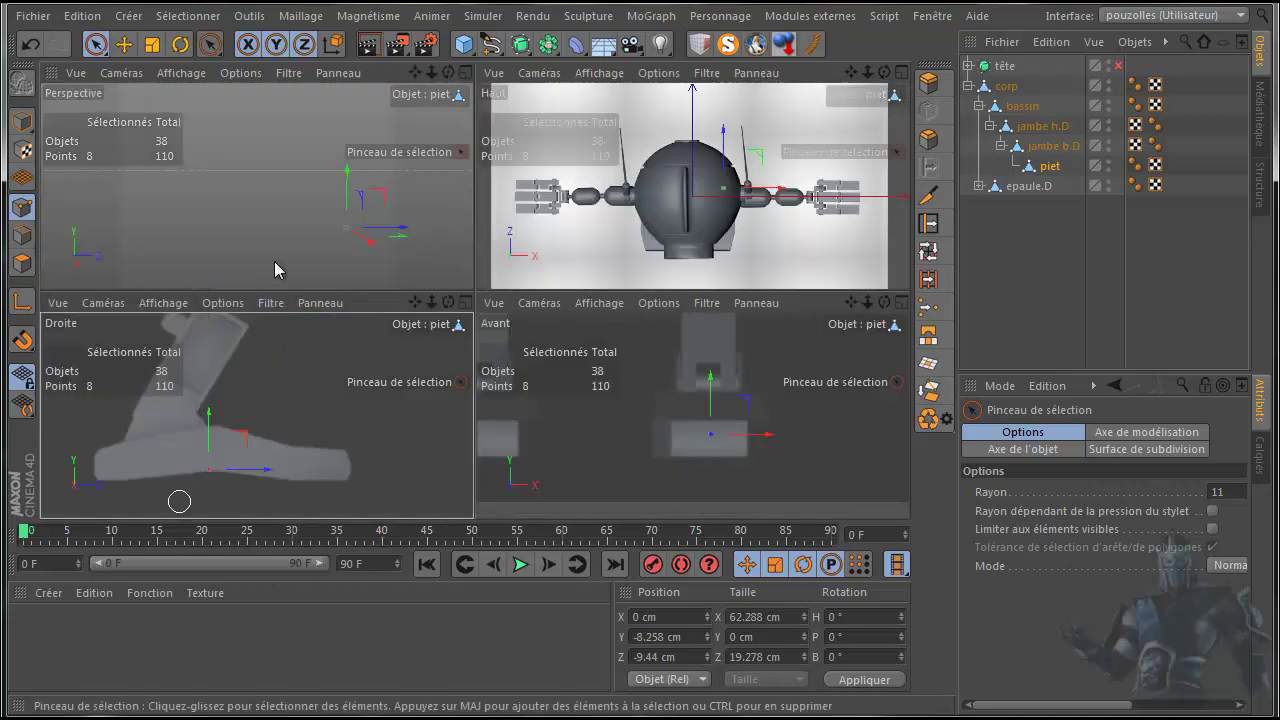
# Step: Extrude the foot's top polygon between the lower leg's two plates upward by 20 cm in the perspective view
pyautogui.middleClick(337, 275)
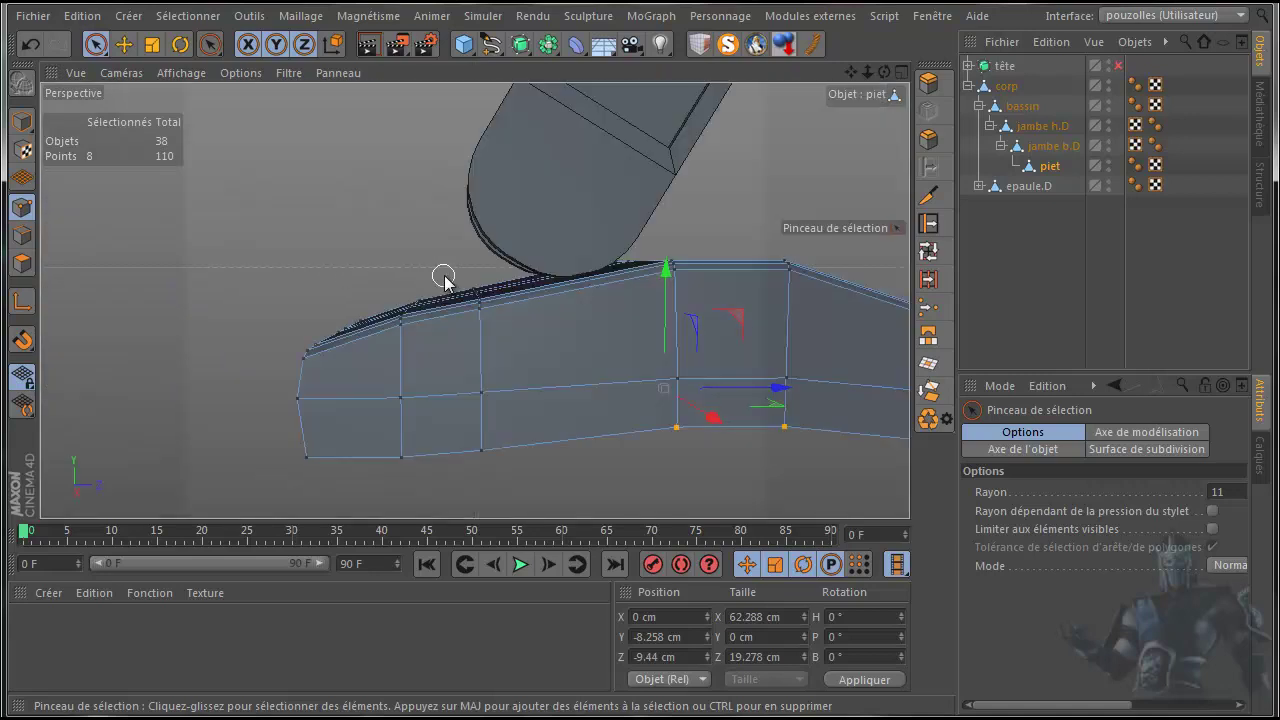
pyautogui.moveTo(886, 75); pyautogui.dragTo(643, 393)
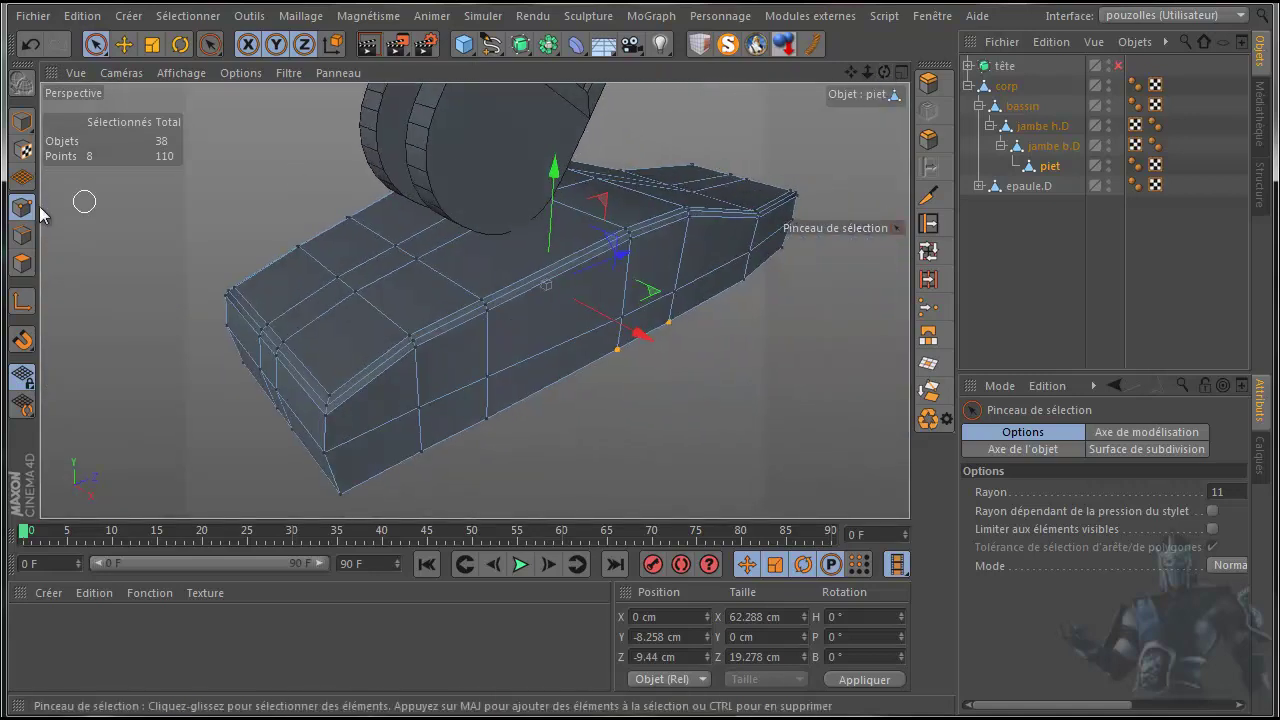
pyautogui.click(22, 265)
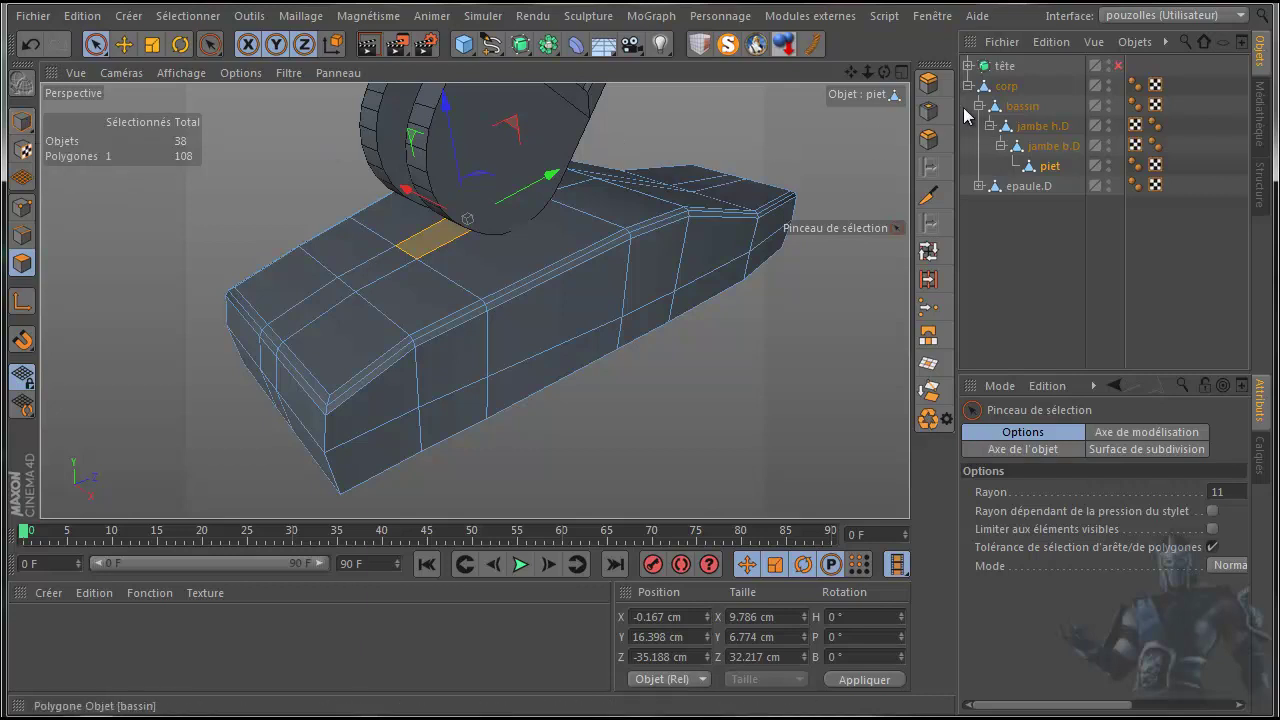
pyautogui.click(928, 84)
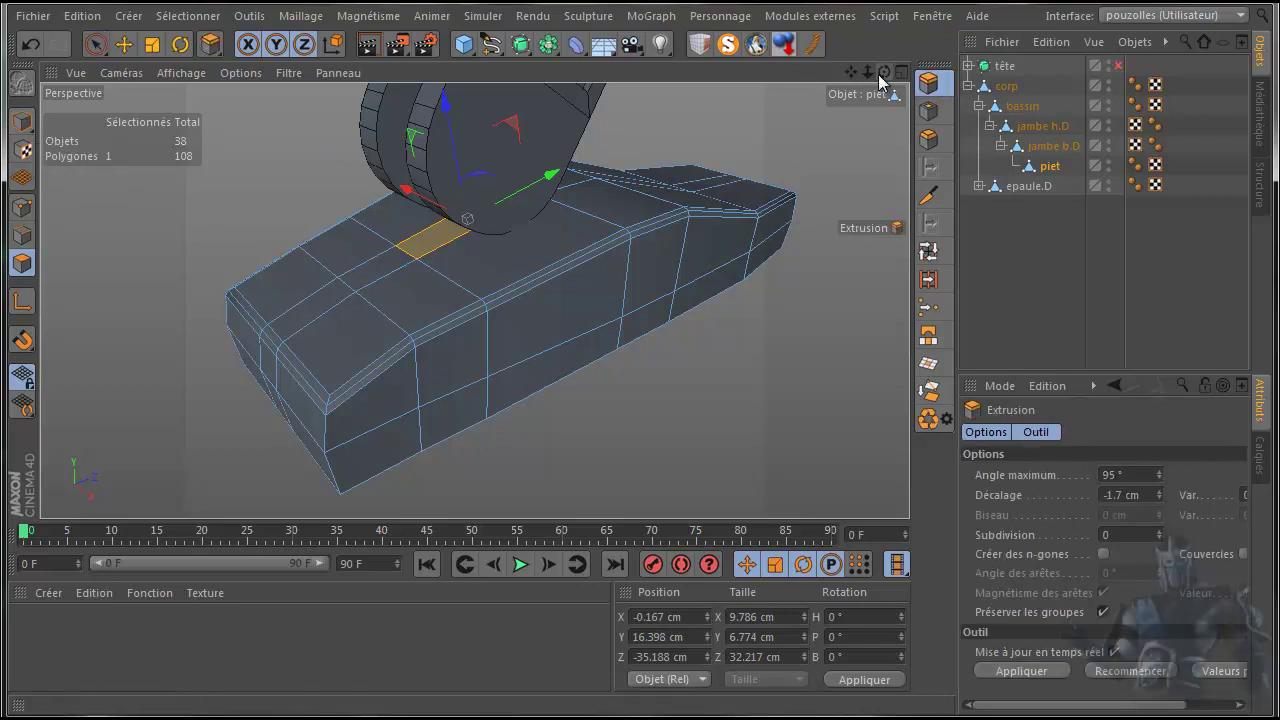
pyautogui.moveTo(889, 76); pyautogui.dragTo(629, 386)
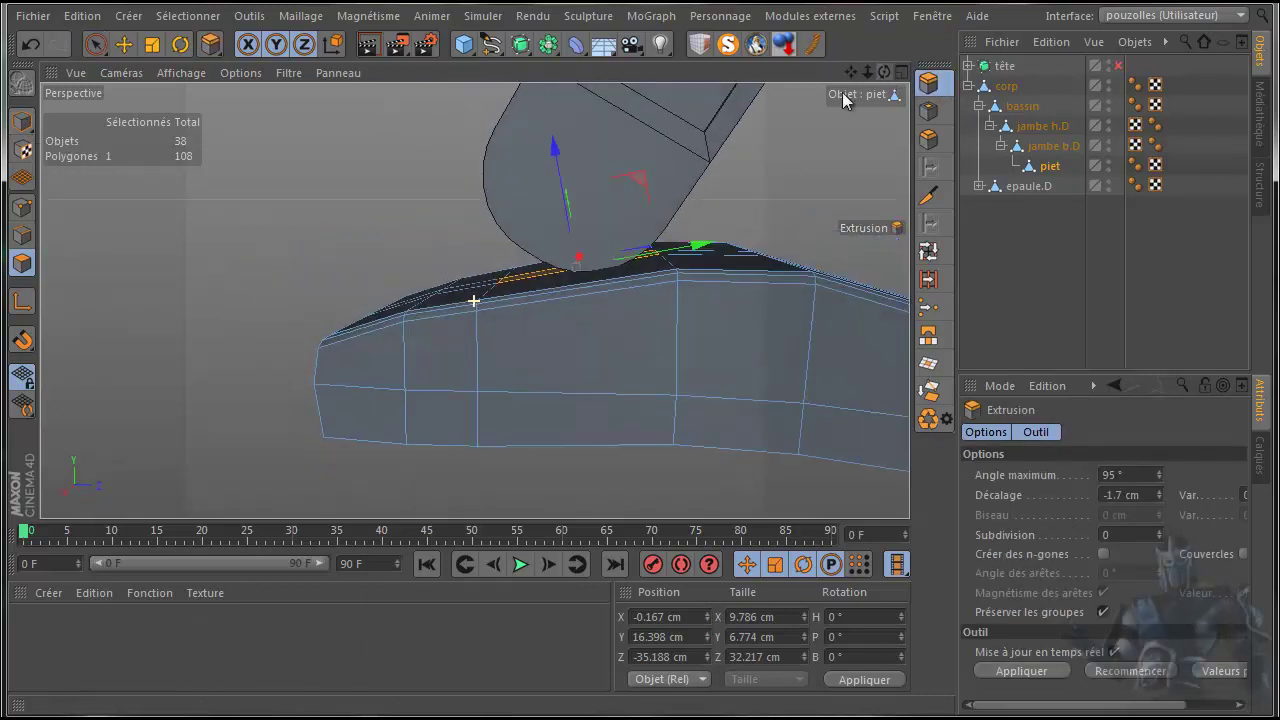
pyautogui.moveTo(307, 262); pyautogui.dragTo(644, 393)
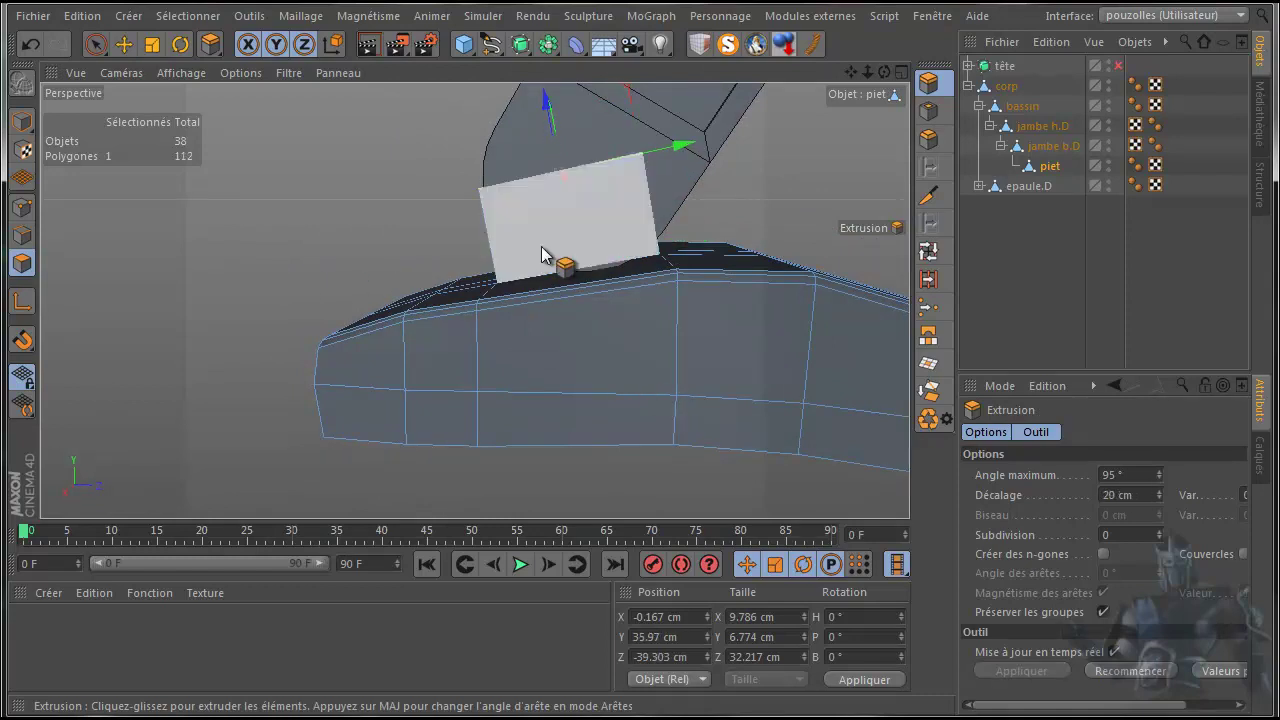
# Step: Raise the extruded tab's top face by about 4 cm and shift it about 2.4 cm along positive Z
pyautogui.moveTo(887, 71); pyautogui.dragTo(585, 147)
pyautogui.moveTo(435, 105); pyautogui.dragTo(440, 96)
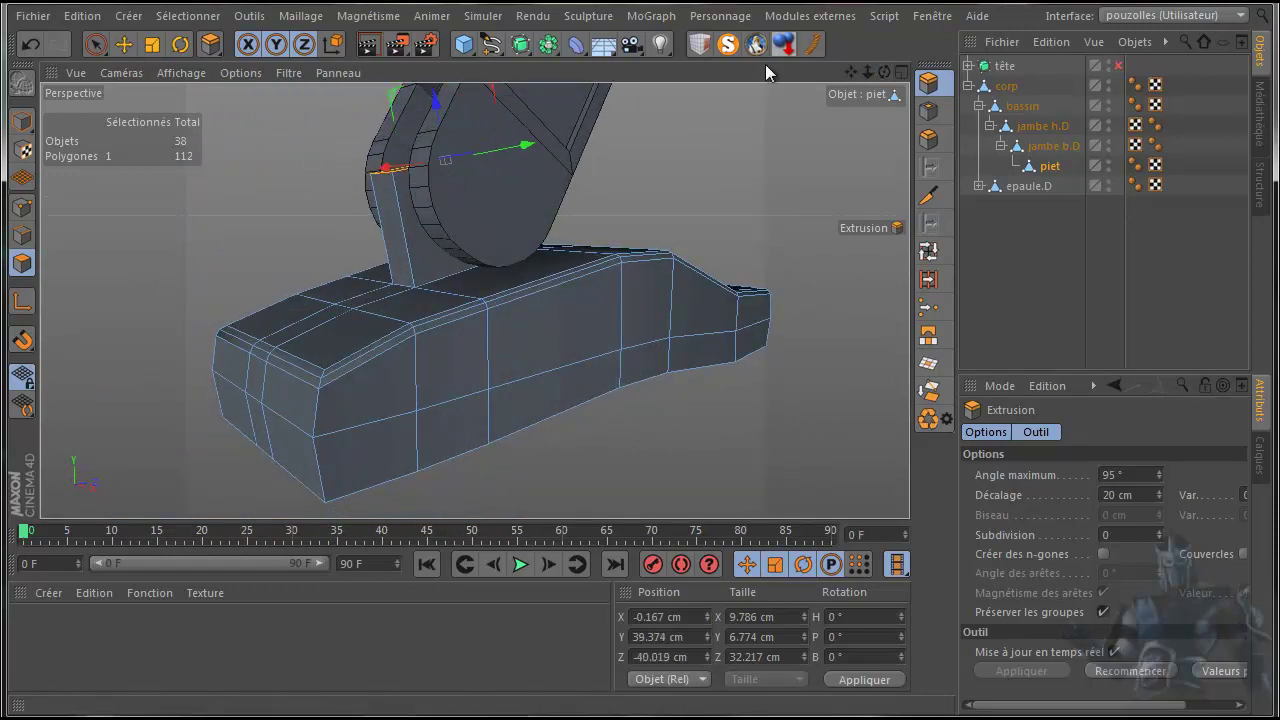
pyautogui.scroll(5, 639, 393)
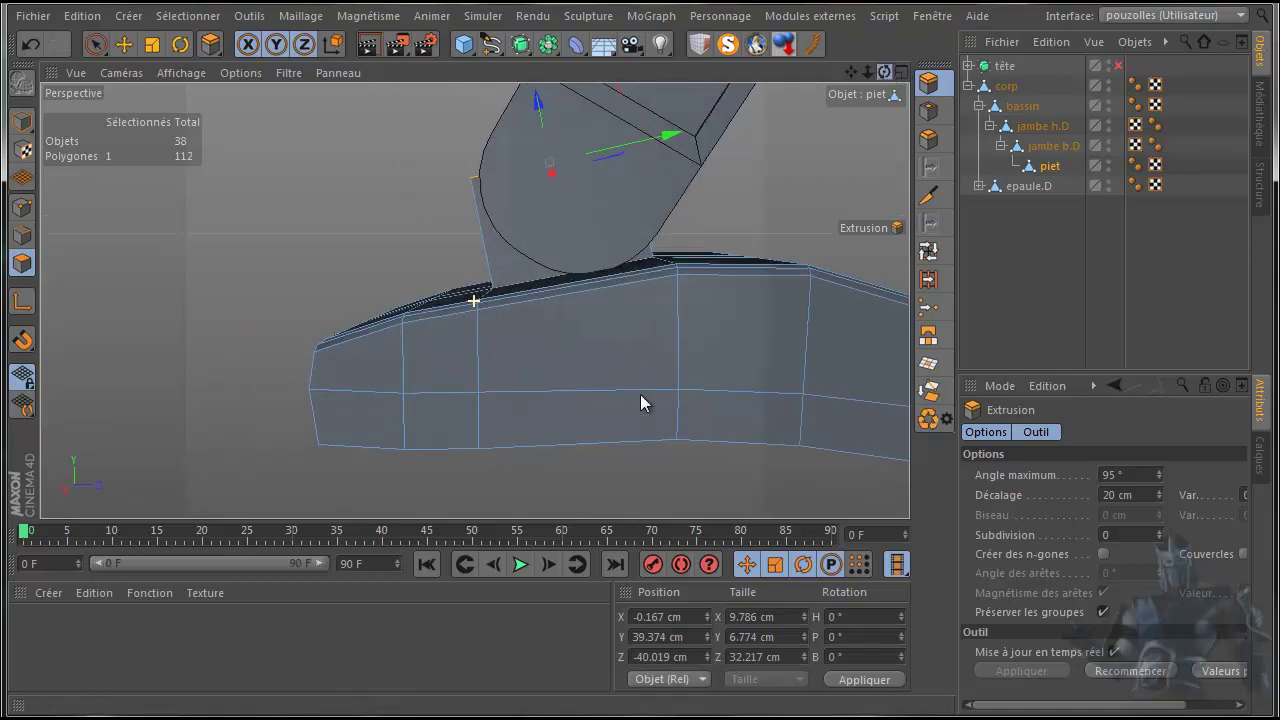
pyautogui.moveTo(674, 134)
pyautogui.mouseDown()
pyautogui.moveTo(691, 126)
pyautogui.moveTo(689, 137)
pyautogui.mouseUp()
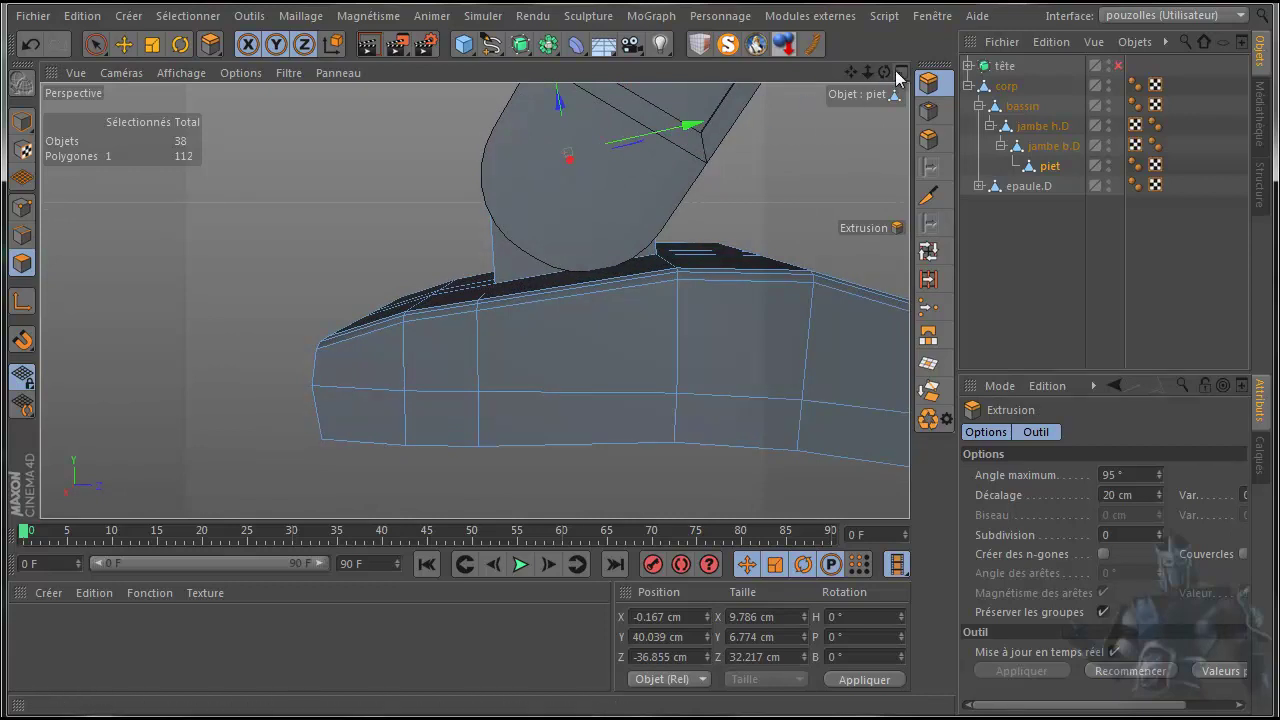
# Step: Isolate the foot and select the two short top edges of the extruded tab in edge mode
pyautogui.keyDown('alt'); pyautogui.moveTo(651, 396); pyautogui.dragTo(640, 393); pyautogui.keyUp('alt')
pyautogui.click(22, 235)
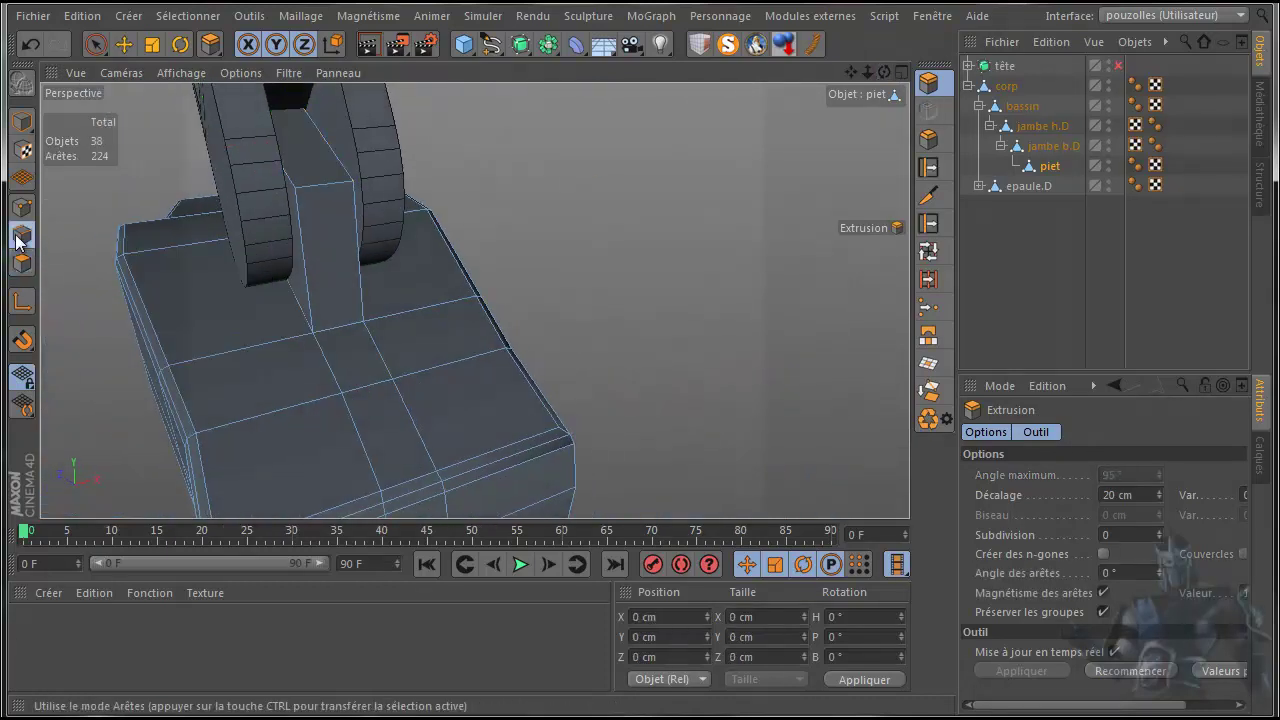
pyautogui.click(328, 188)
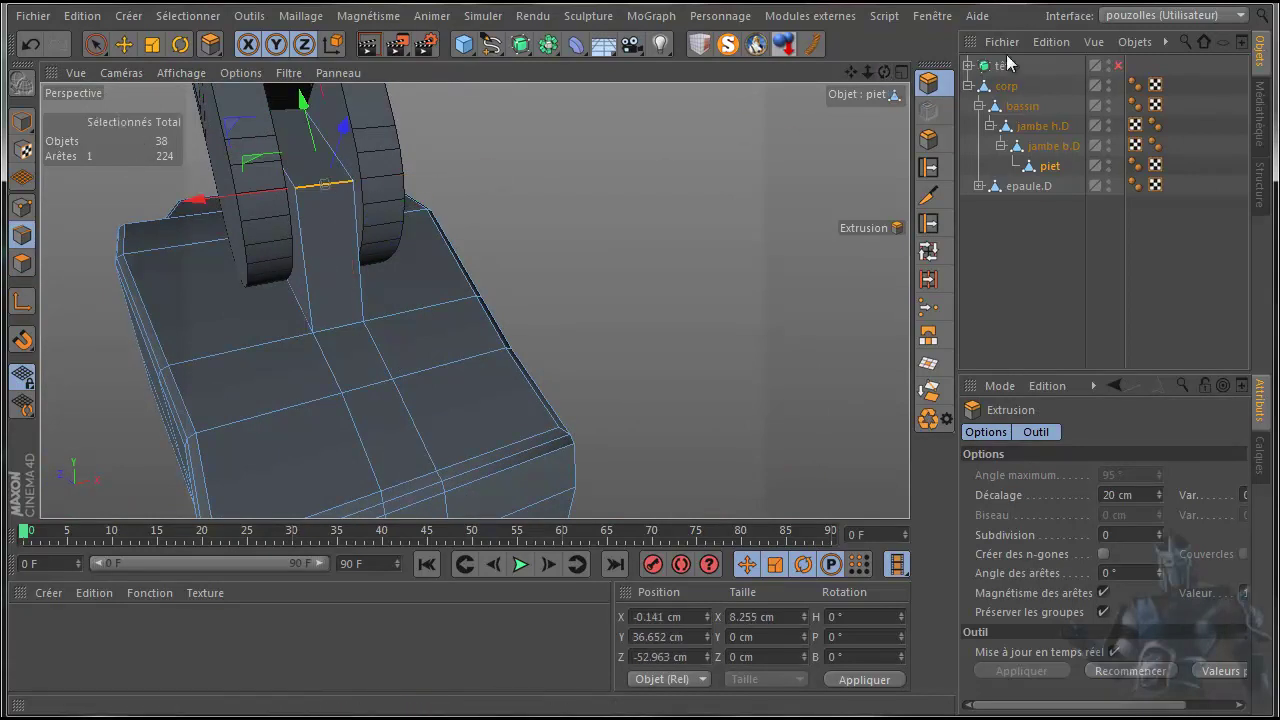
pyautogui.moveTo(671, 387); pyautogui.dragTo(643, 398)
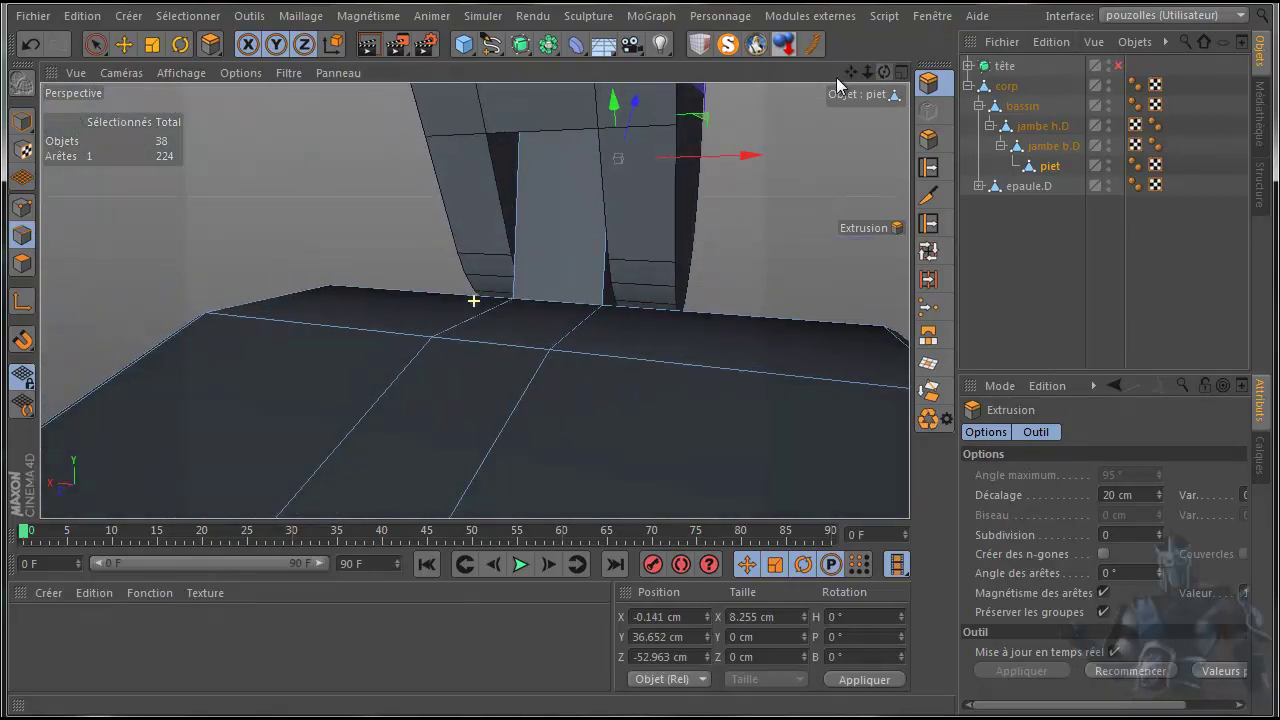
pyautogui.click(729, 46)
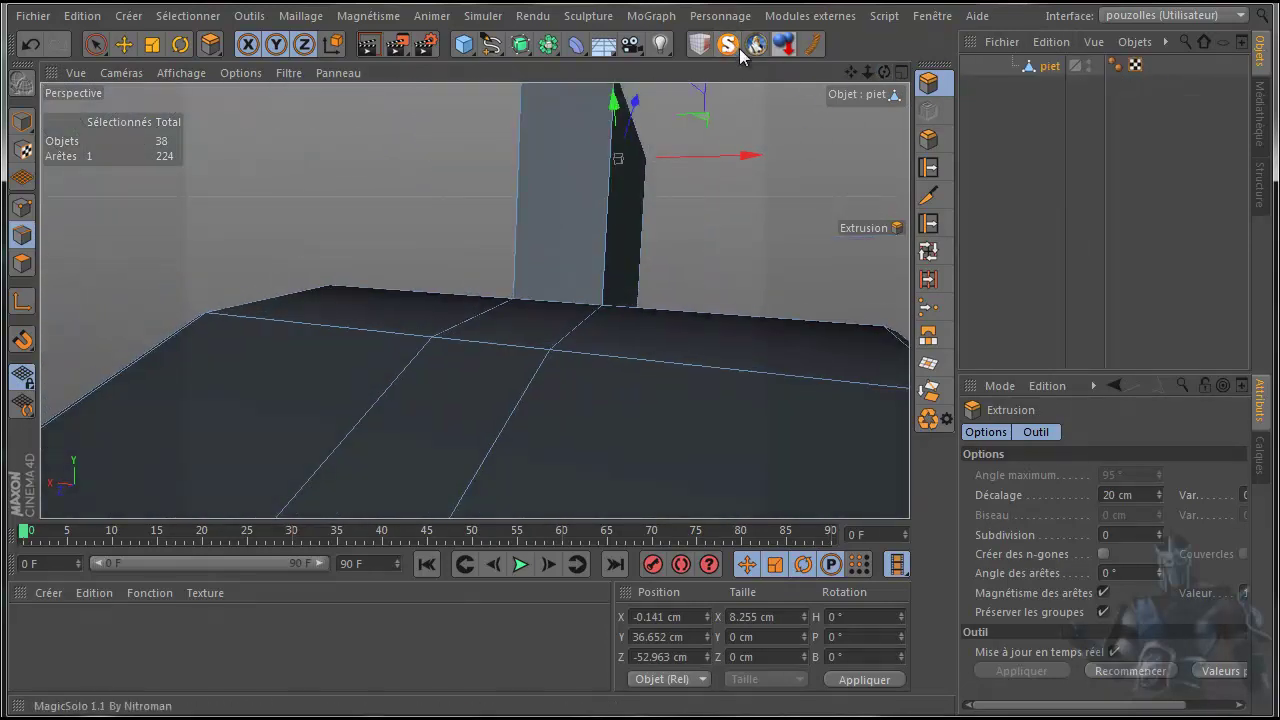
pyautogui.moveTo(854, 74); pyautogui.dragTo(641, 404)
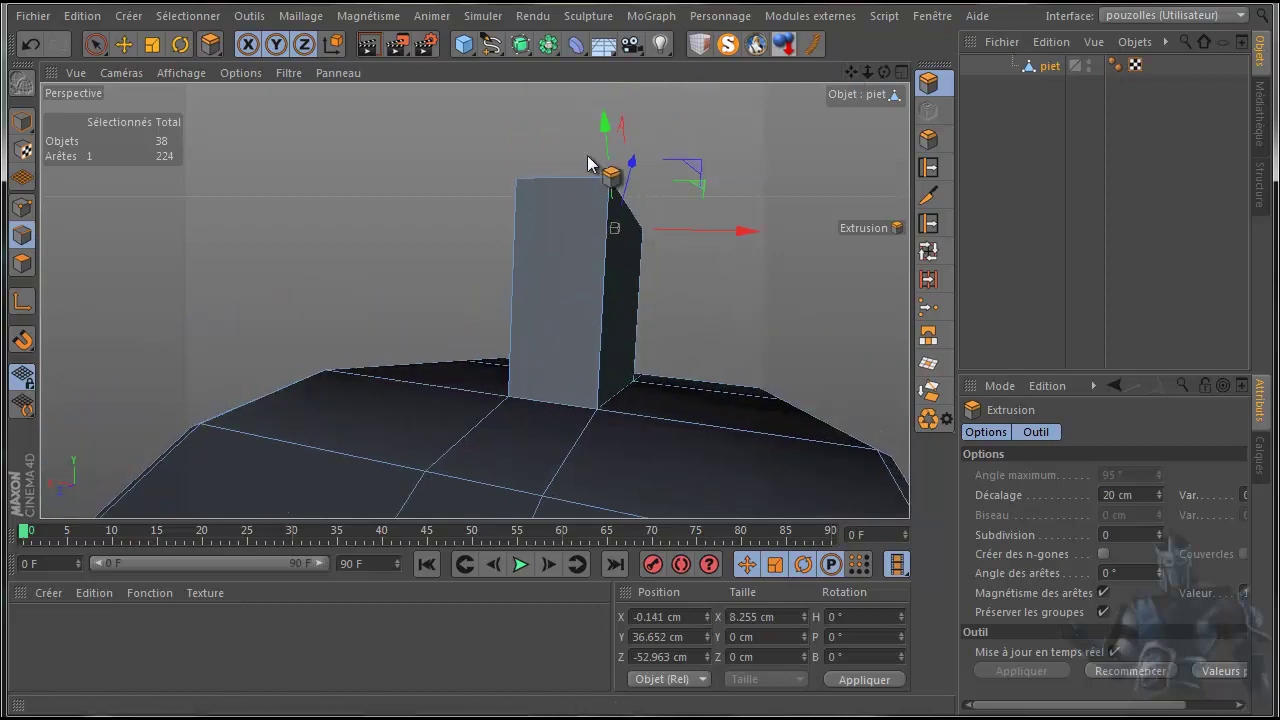
pyautogui.keyDown('shift'); pyautogui.click(563, 179); pyautogui.keyUp('shift')
pyautogui.moveTo(882, 72); pyautogui.dragTo(639, 395)
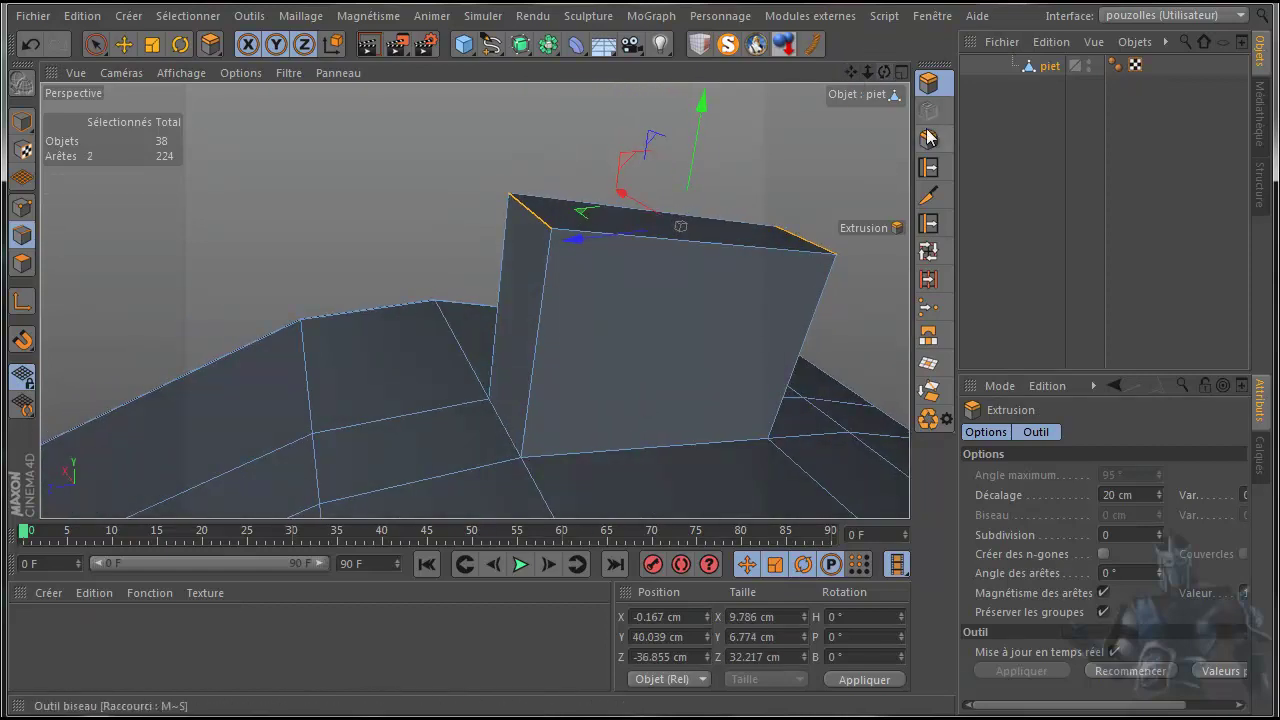
# Step: Set the Bevel subdivision to 6 for the tab's two selected top edges
pyautogui.click(928, 139)
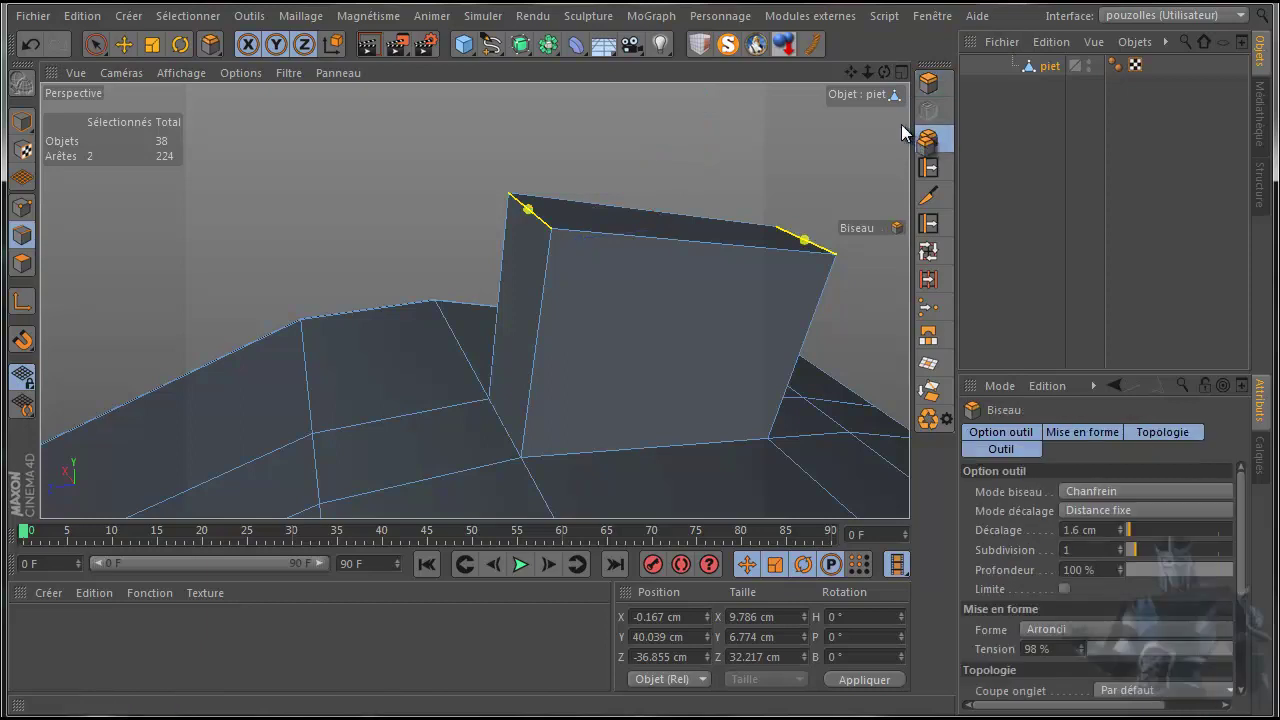
pyautogui.click(1118, 546)
pyautogui.click(1119, 545)
pyautogui.click(1119, 545)
pyautogui.click(1119, 545)
pyautogui.click(1118, 545)
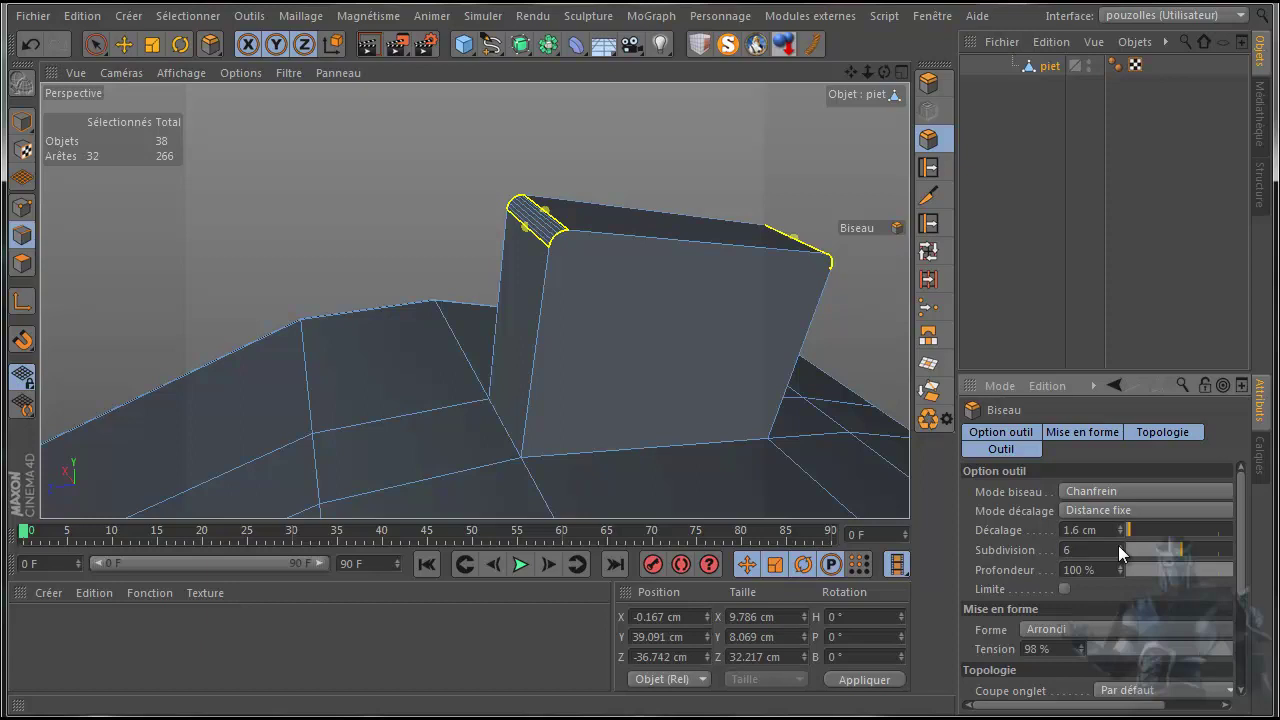
pyautogui.moveTo(377, 192); pyautogui.dragTo(642, 393)
pyautogui.click(29, 43)
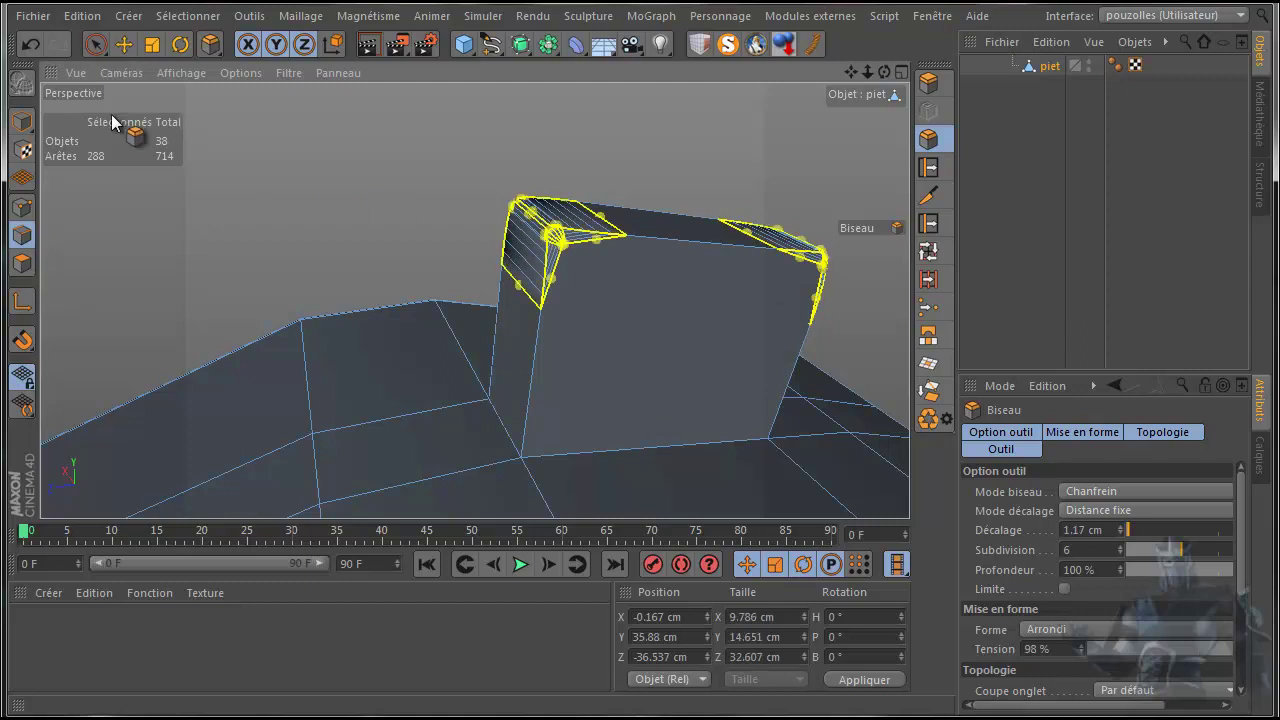
pyautogui.click(27, 44)
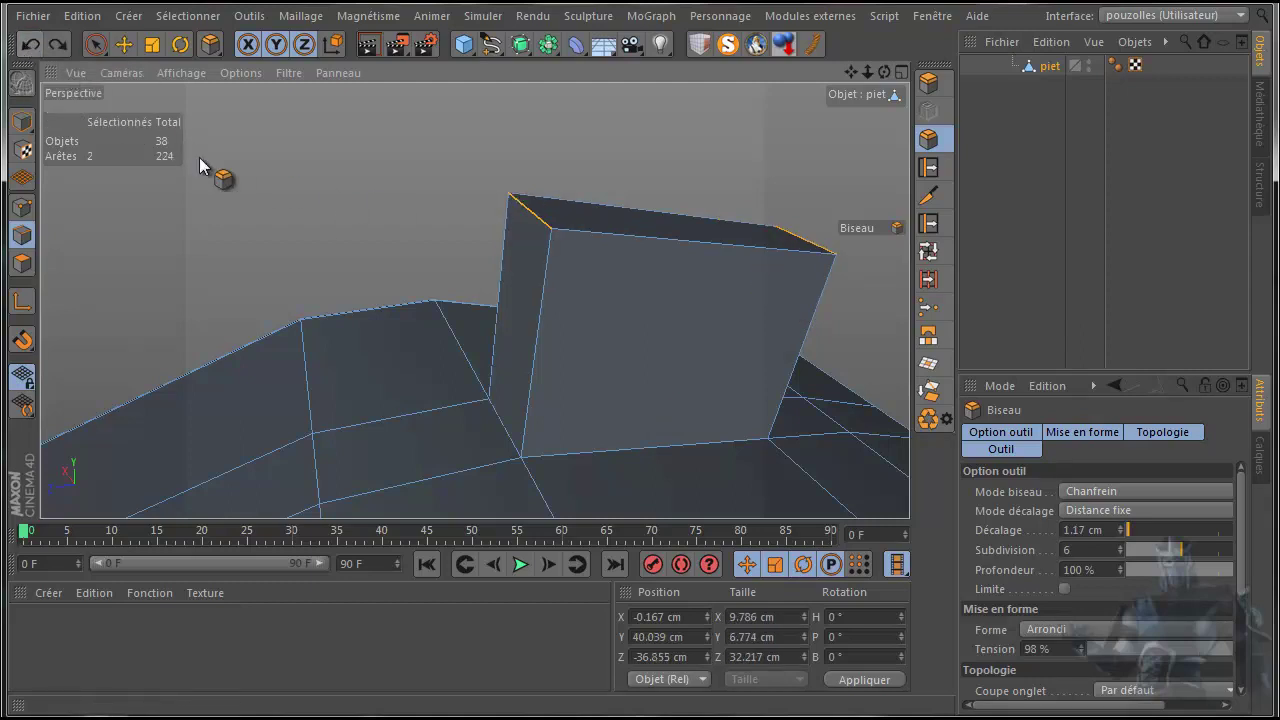
# Step: Bevel the tab's two short top edges with an offset of about 14.82 cm and bring the whole robot back into view
pyautogui.click(643, 392)
pyautogui.moveTo(643, 392)
pyautogui.mouseDown()
pyautogui.moveTo(664, 395)
pyautogui.moveTo(639, 393)
pyautogui.mouseUp()
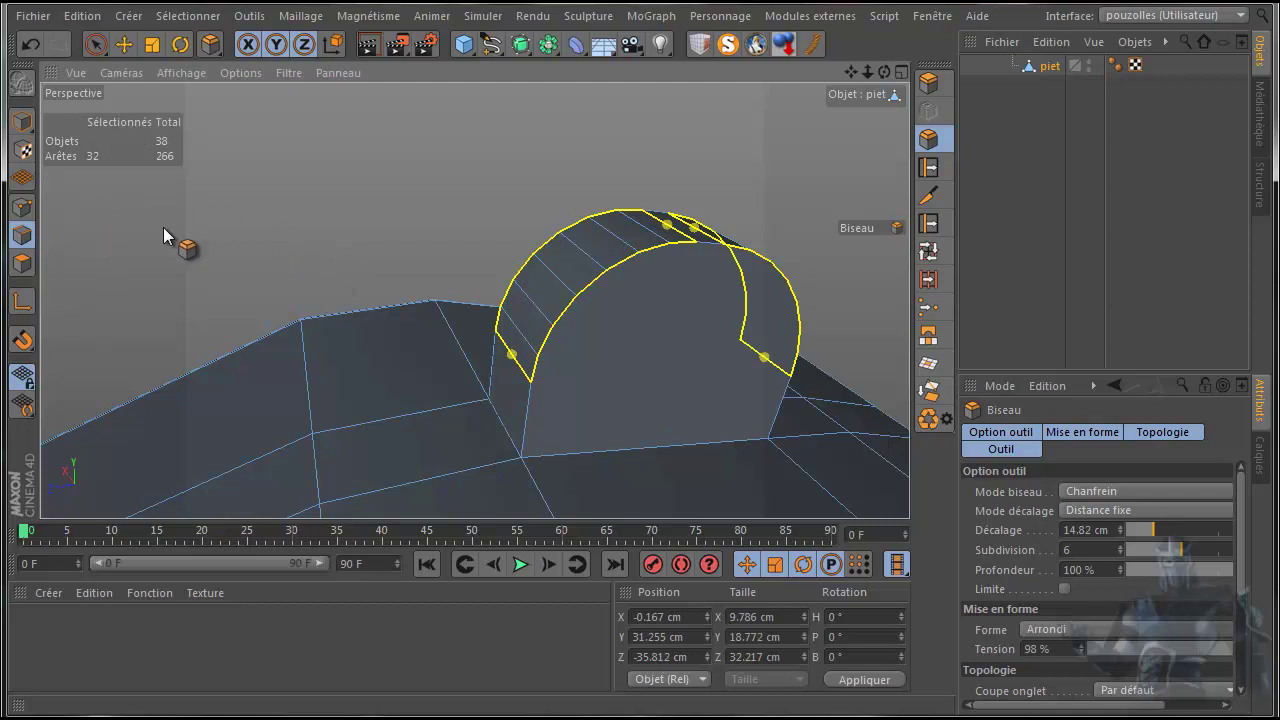
pyautogui.click(729, 45)
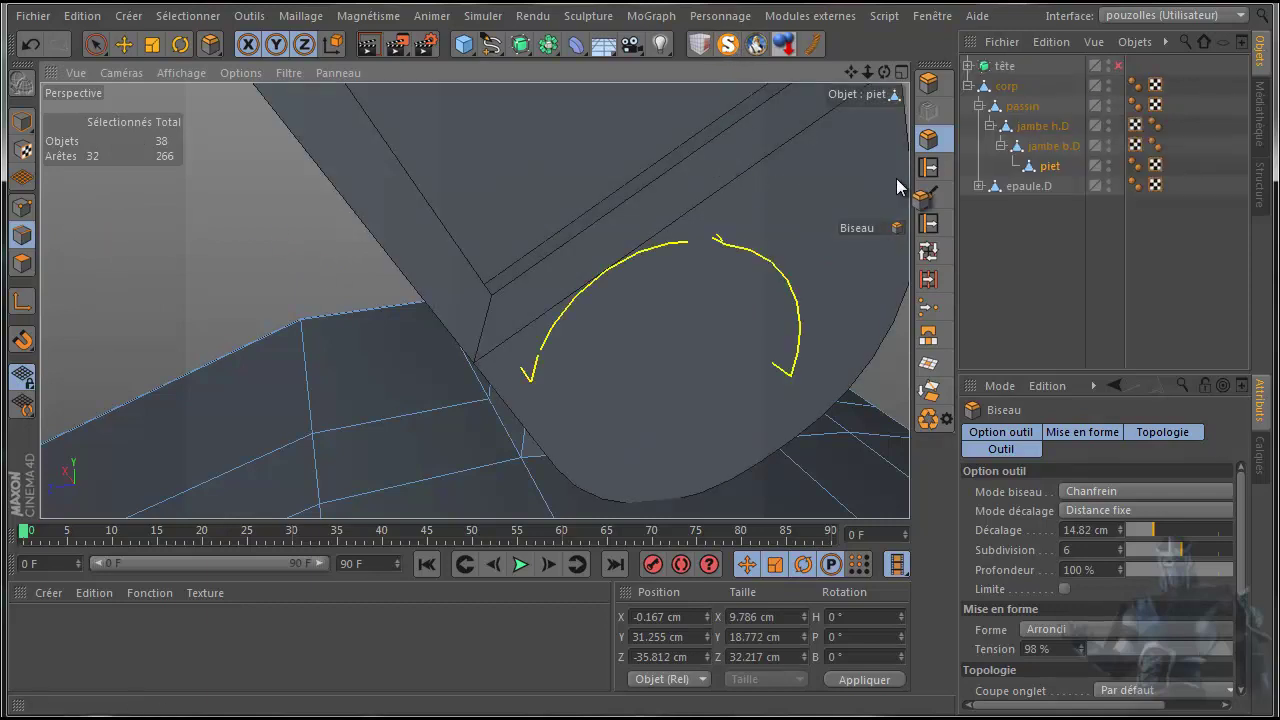
# Step: Examine from several angles how the rounded tab fits between the lower leg's two plates
pyautogui.moveTo(884, 72); pyautogui.dragTo(639, 393)
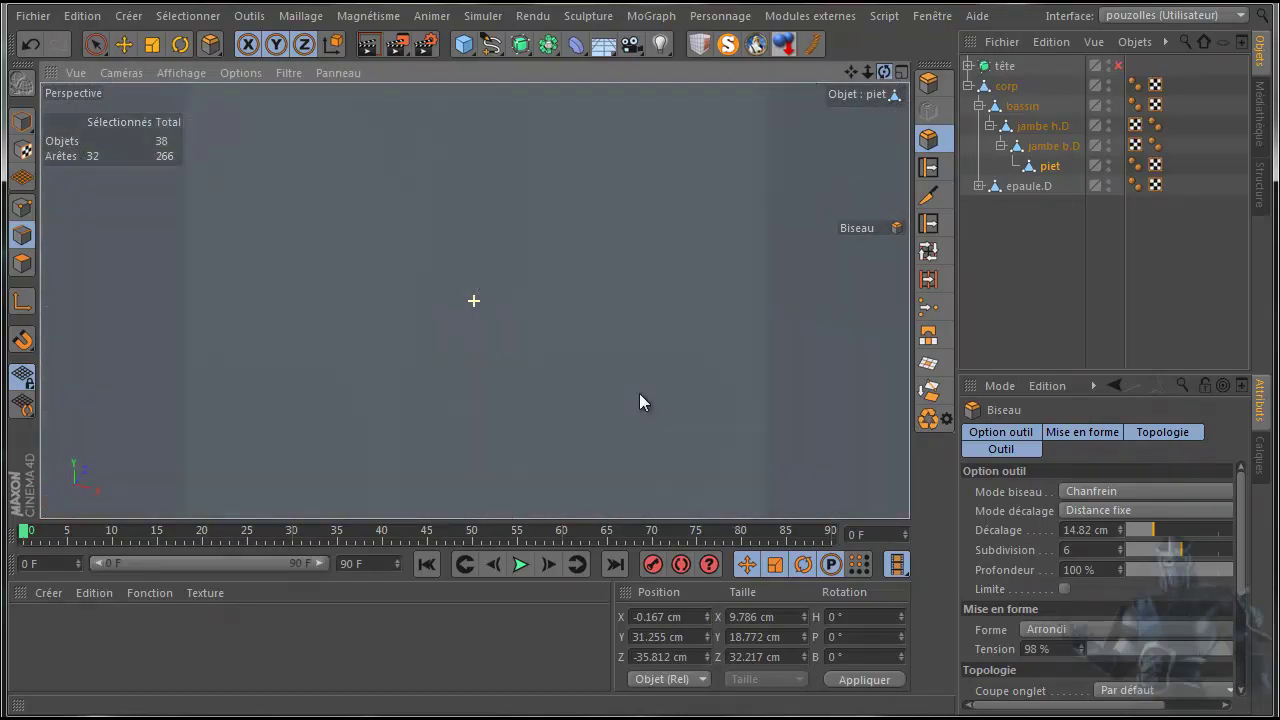
pyautogui.moveTo(760, 340); pyautogui.dragTo(736, 267)
pyautogui.moveTo(884, 80); pyautogui.dragTo(758, 236)
pyautogui.scroll(-8, 753, 276)
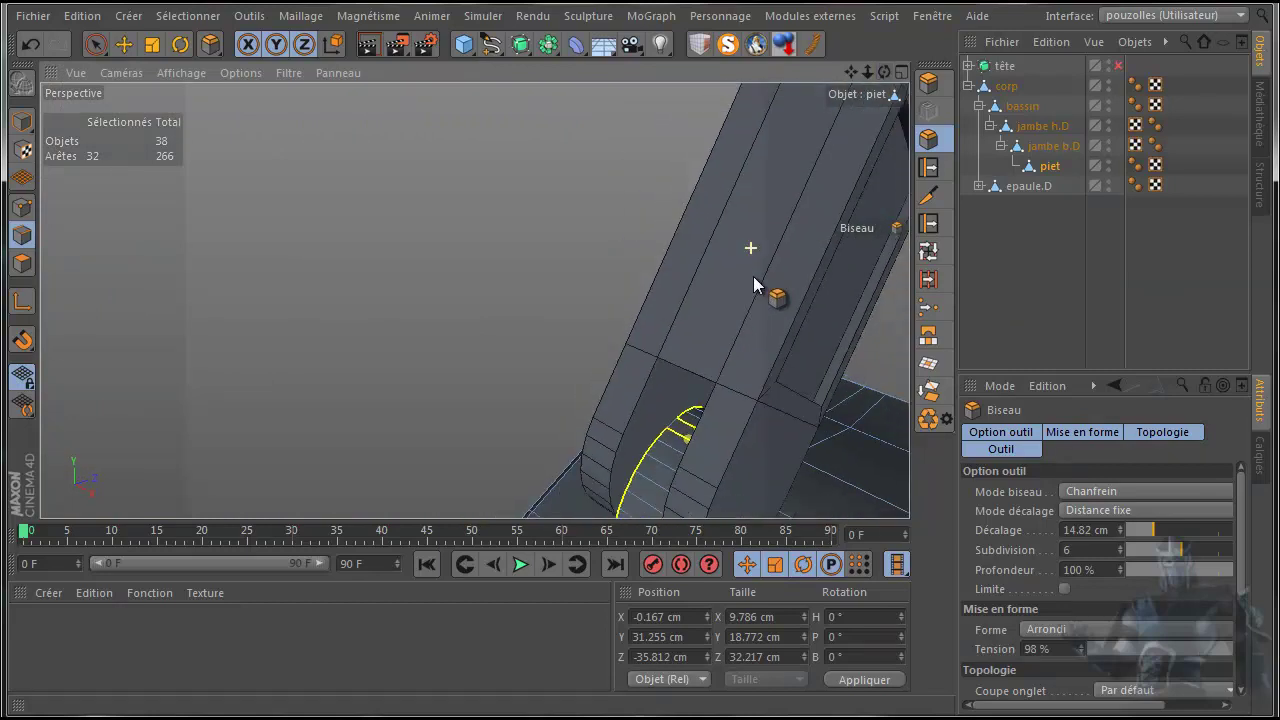
pyautogui.moveTo(640, 395); pyautogui.dragTo(632, 393)
pyautogui.moveTo(851, 72); pyautogui.dragTo(640, 393)
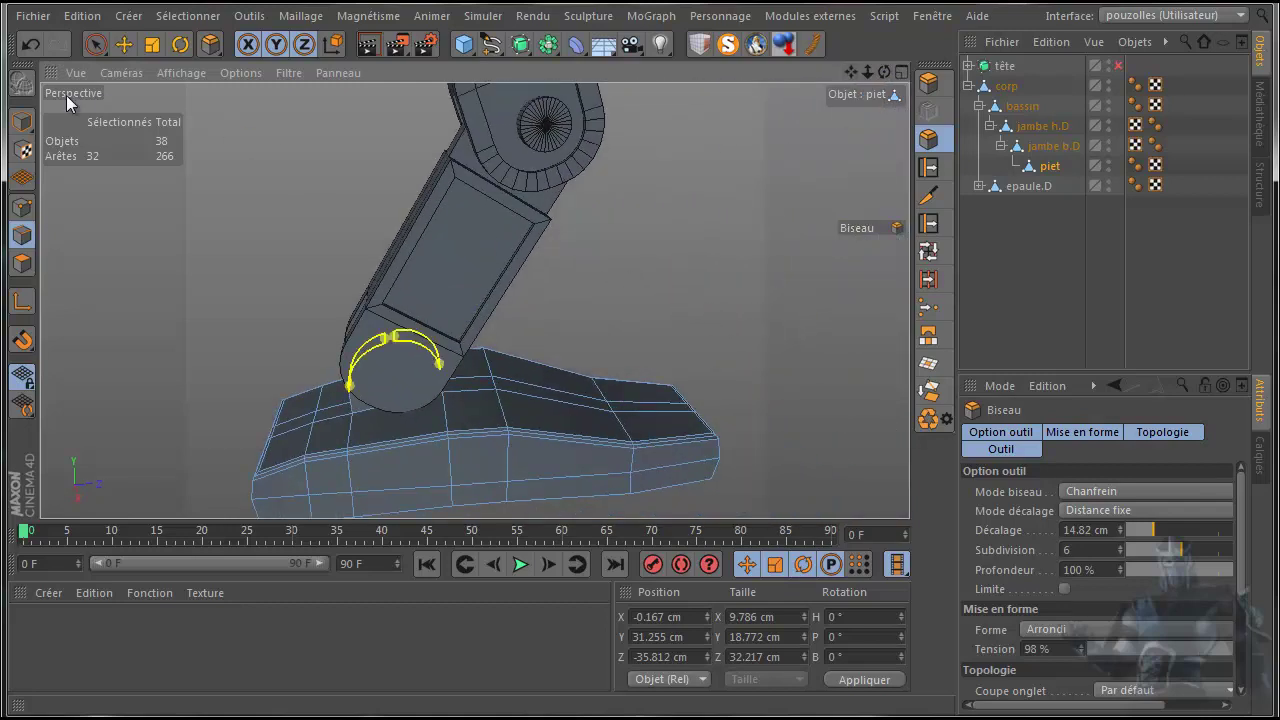
# Step: Add a Cylinder primitive in model mode, nest it under the piet object and reset its position to the foot's origin
pyautogui.click(124, 44)
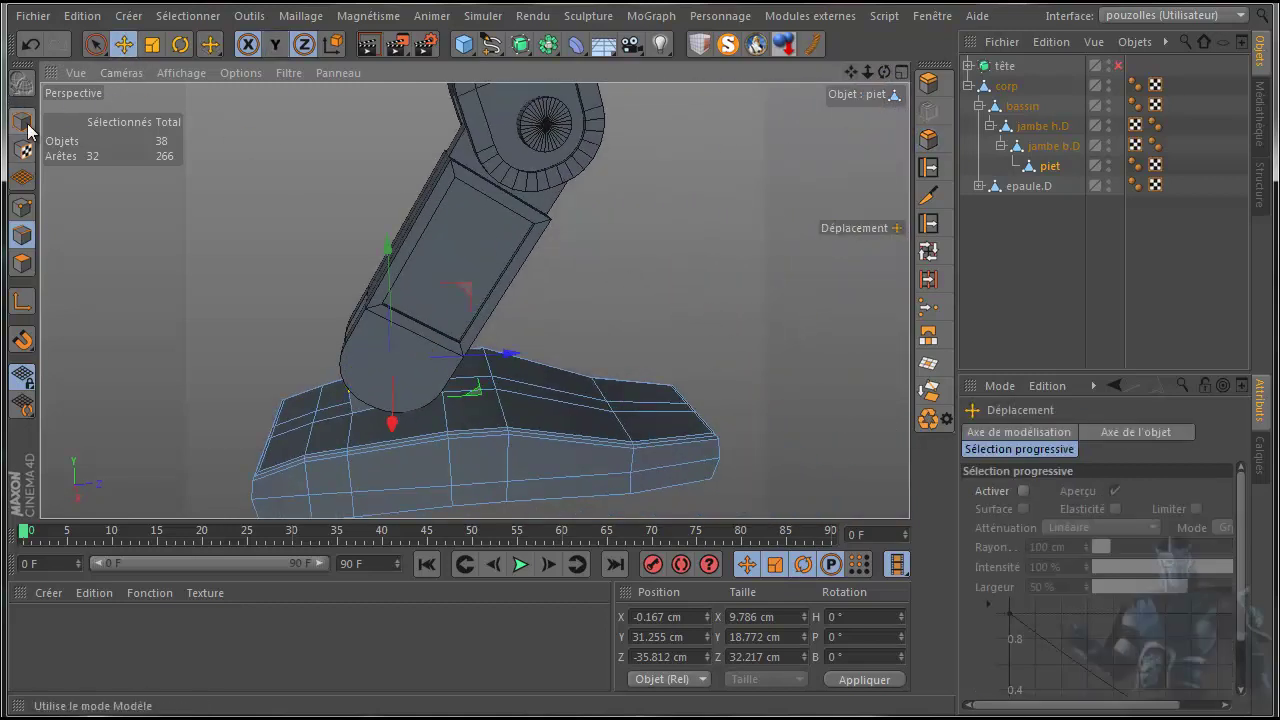
pyautogui.click(22, 122)
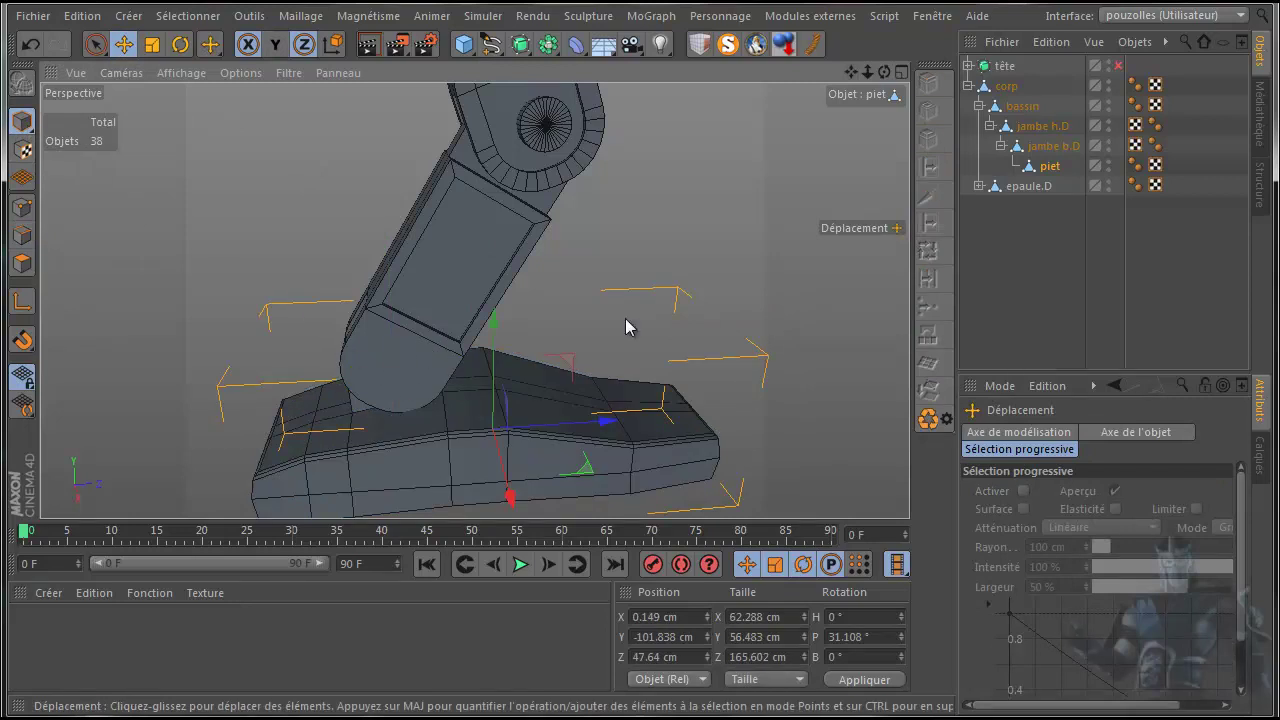
pyautogui.click(462, 46)
pyautogui.click(1017, 80)
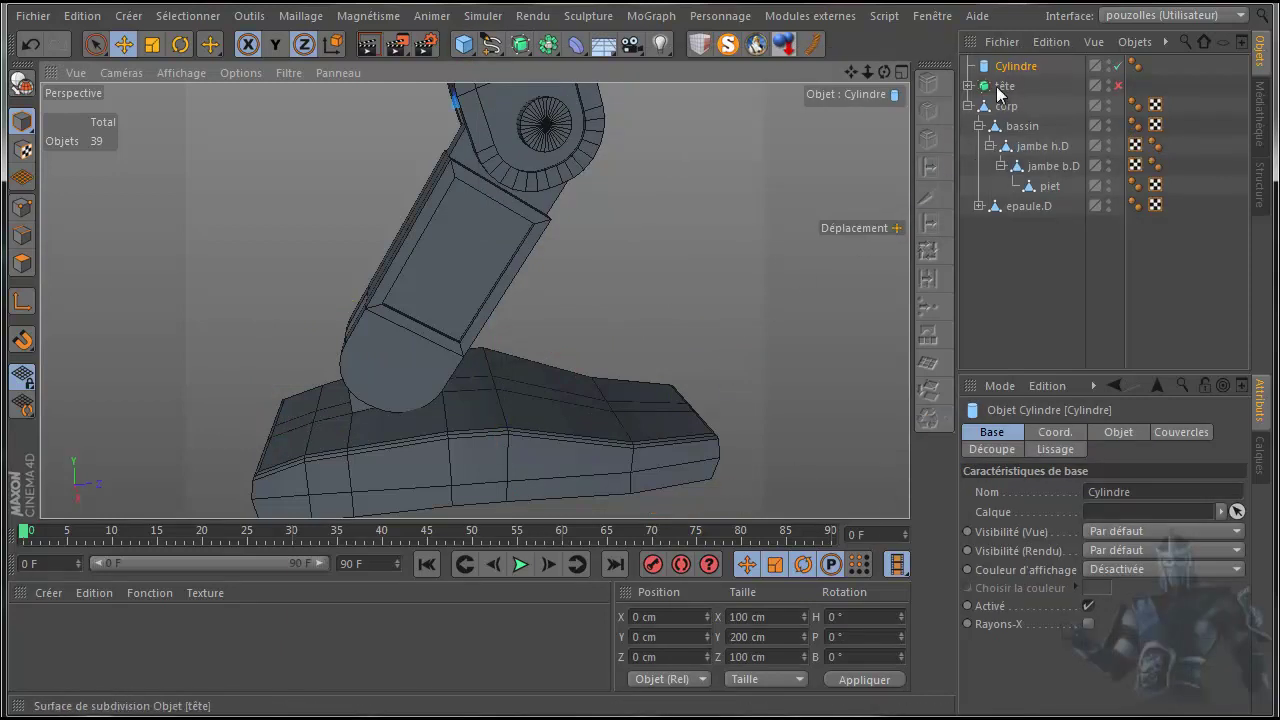
pyautogui.moveTo(1016, 68); pyautogui.dragTo(1052, 183)
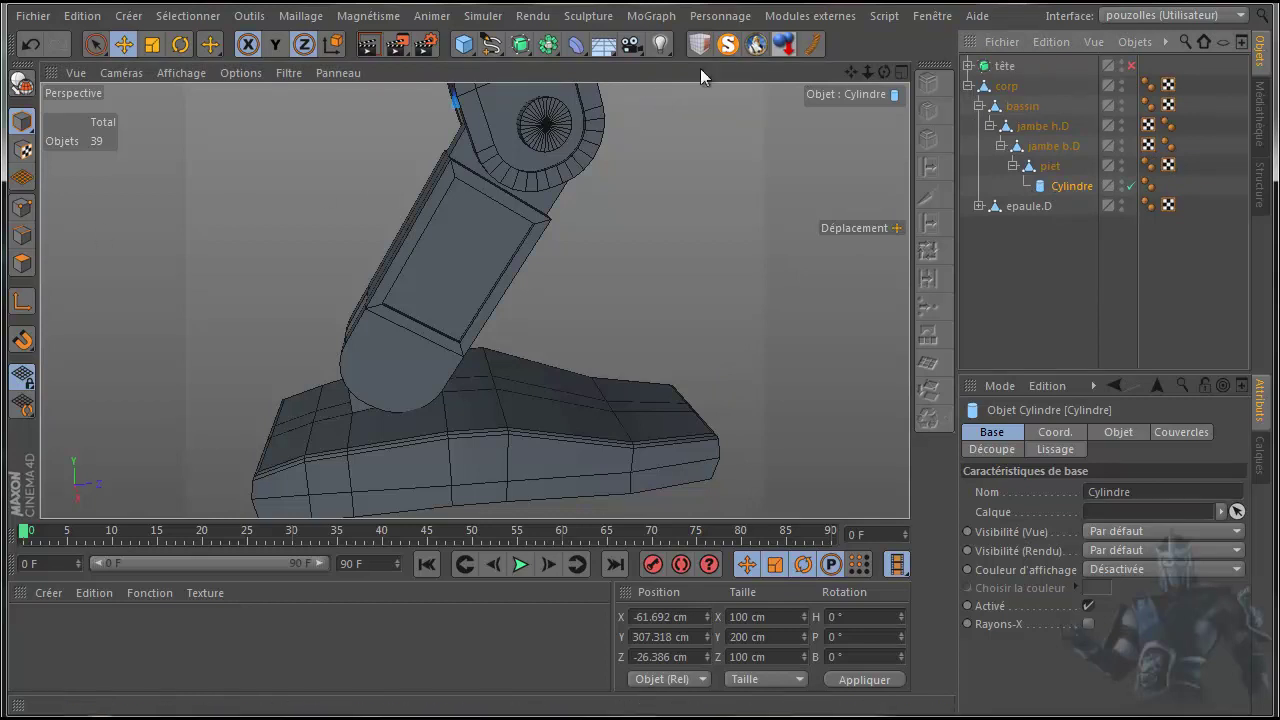
pyautogui.click(757, 43)
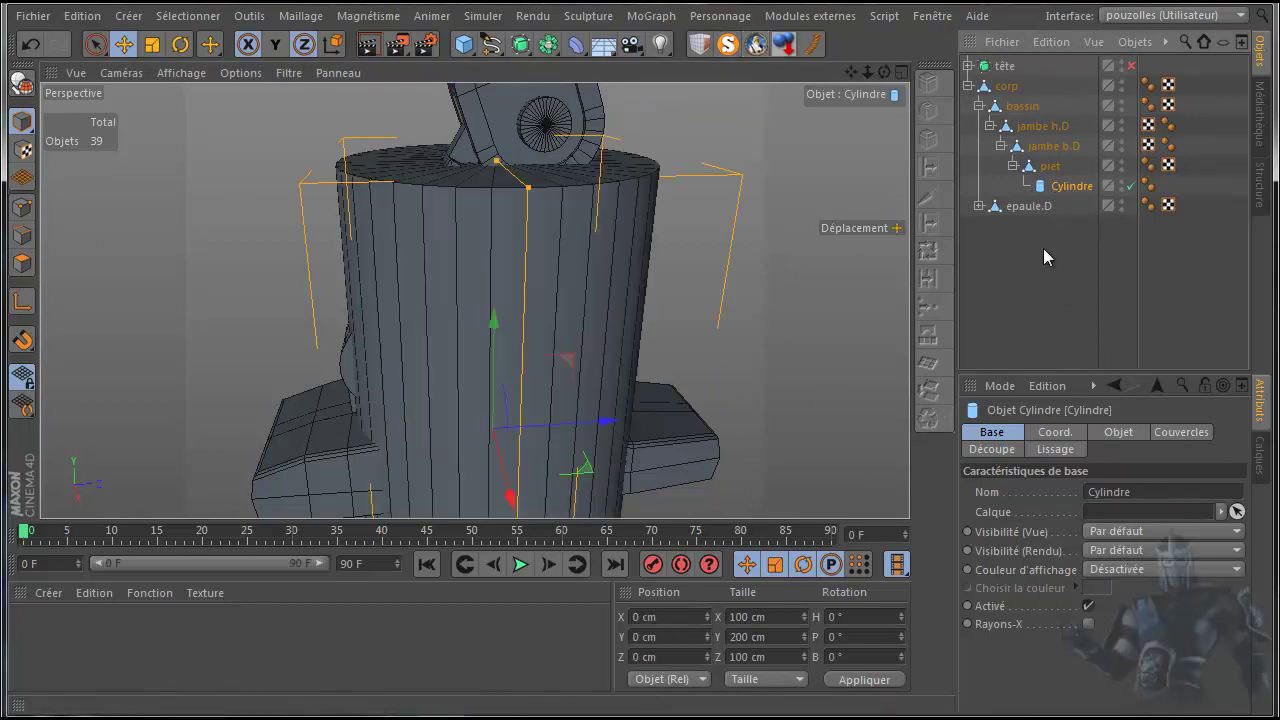
# Step: Set the cylinder's orientation to -X and reduce its radius to about 6.1 cm
pyautogui.click(1118, 432)
pyautogui.click(1120, 572)
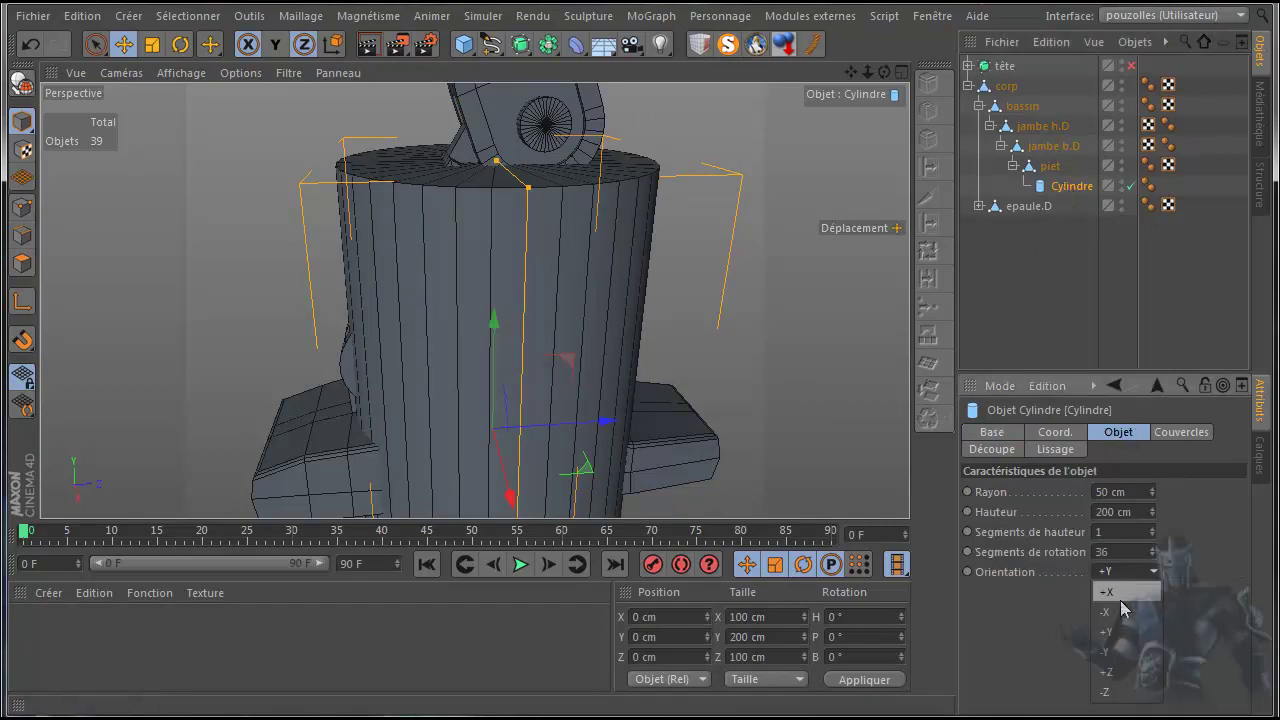
pyautogui.click(1121, 612)
pyautogui.keyDown('alt'); pyautogui.moveTo(834, 417); pyautogui.dragTo(787, 365); pyautogui.keyUp('alt')
pyautogui.moveTo(851, 72); pyautogui.dragTo(627, 391)
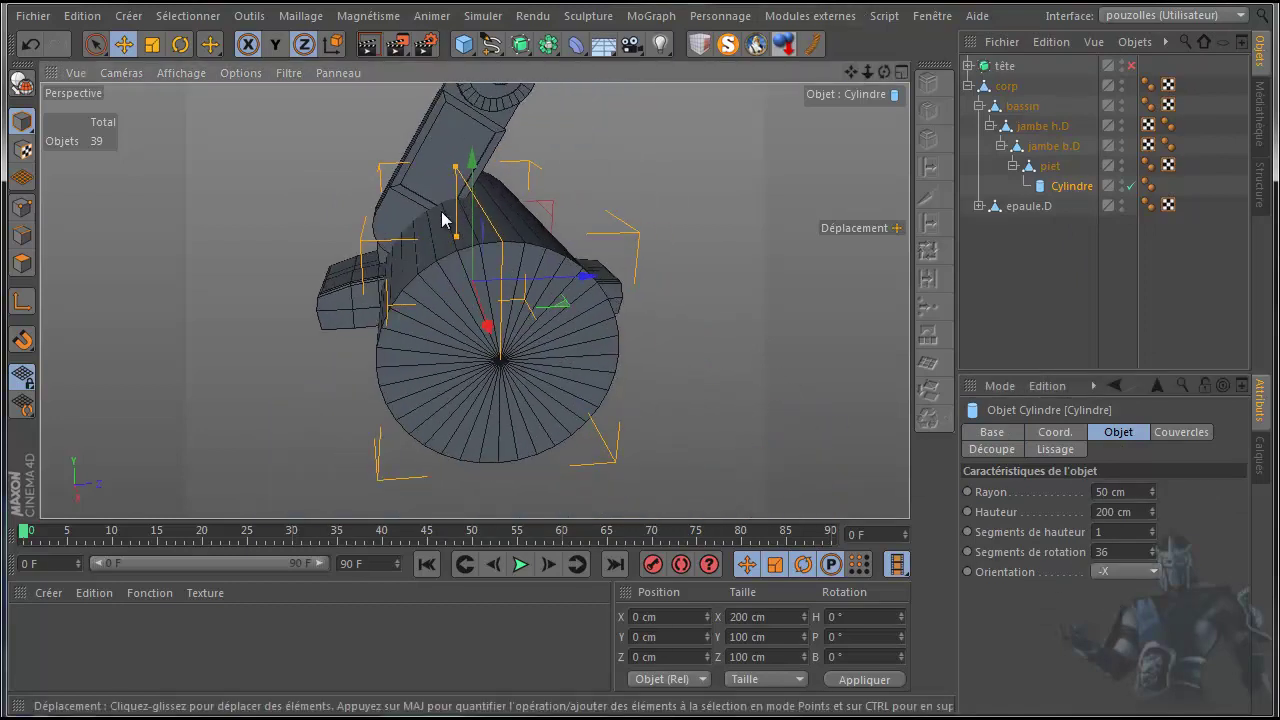
pyautogui.moveTo(453, 172); pyautogui.dragTo(452, 236)
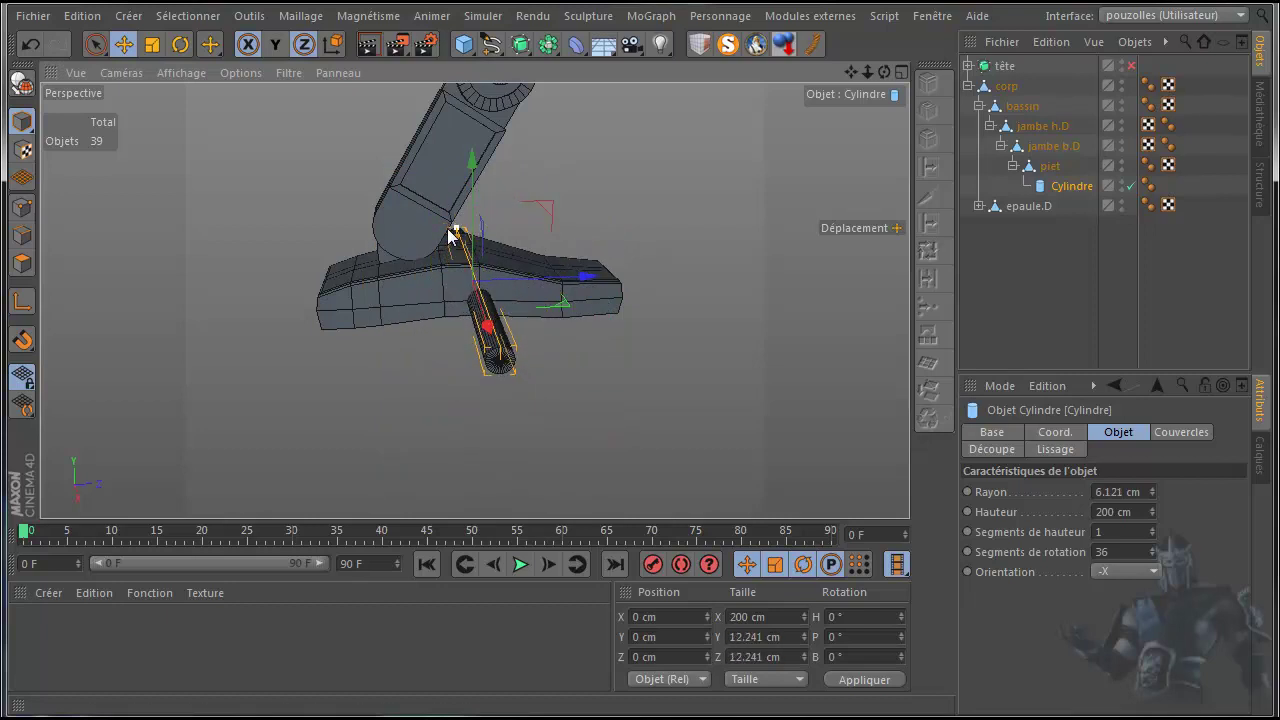
# Step: In the front view, shorten the ankle cylinder's height to about 34.7 cm and raise it to Y about 29.3 cm at the ankle
pyautogui.middleClick(366, 376)
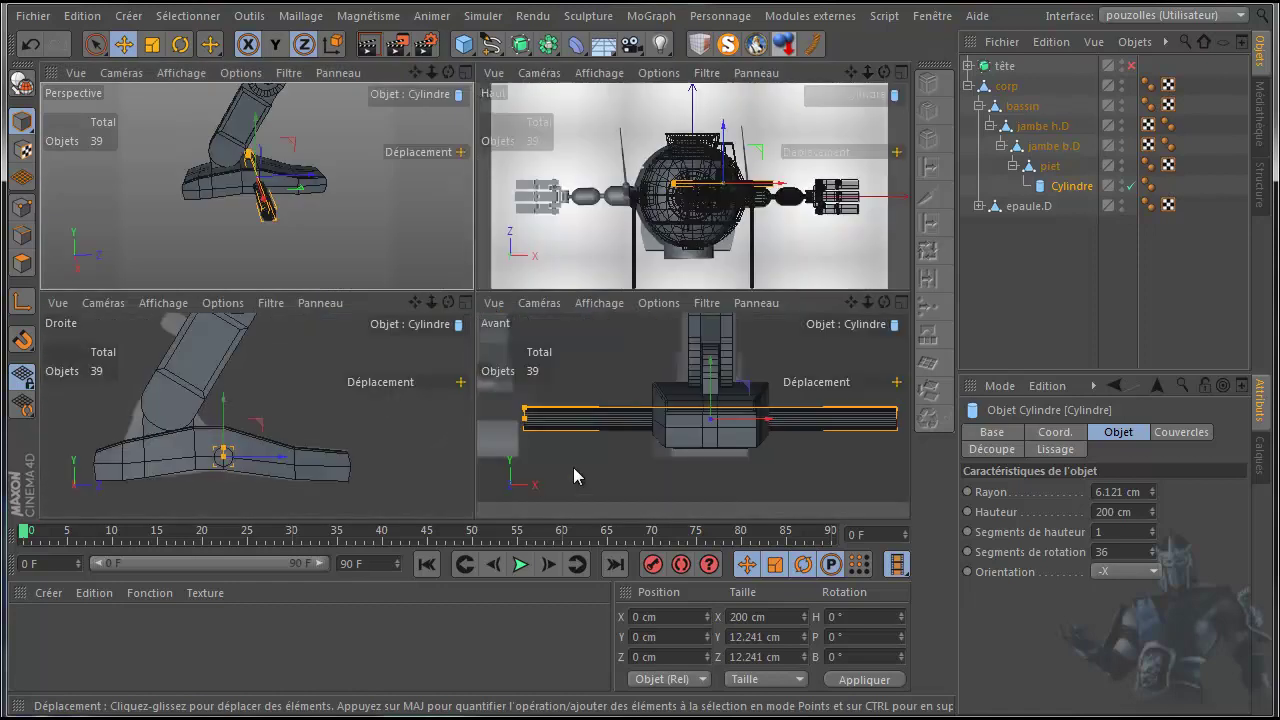
pyautogui.middleClick(573, 467)
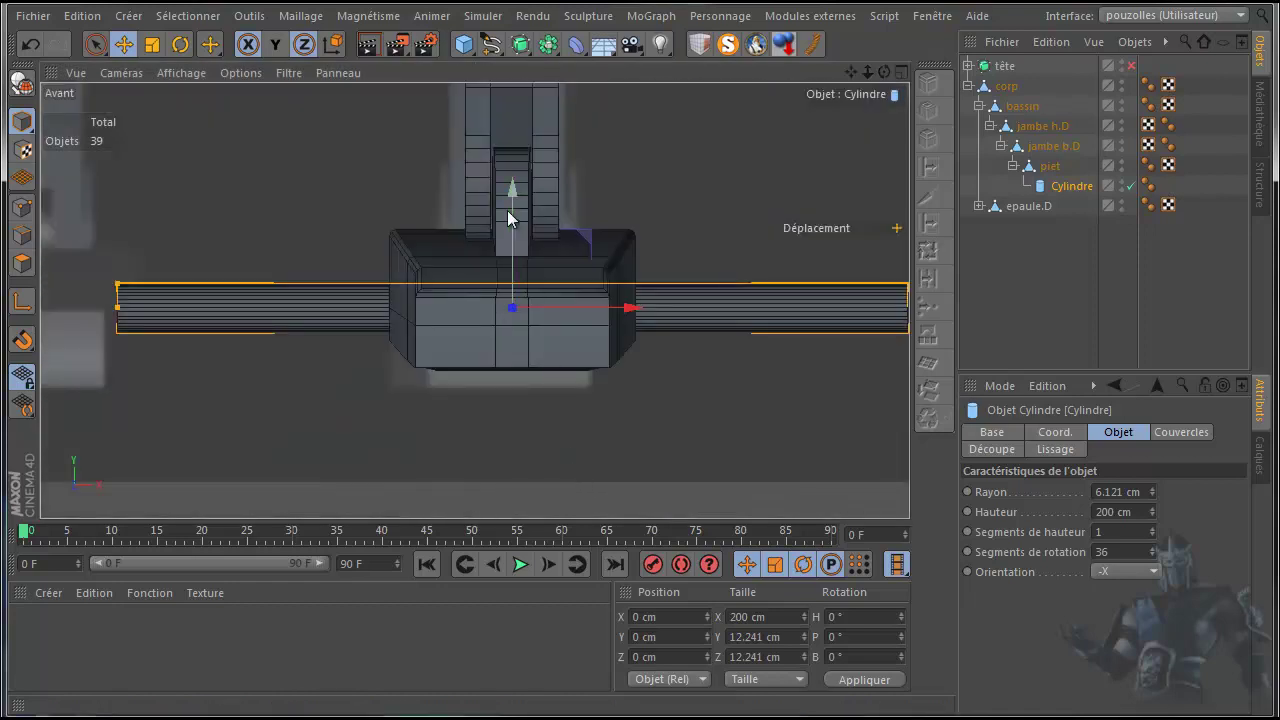
pyautogui.moveTo(112, 306); pyautogui.dragTo(444, 310)
pyautogui.moveTo(512, 192); pyautogui.dragTo(640, 393)
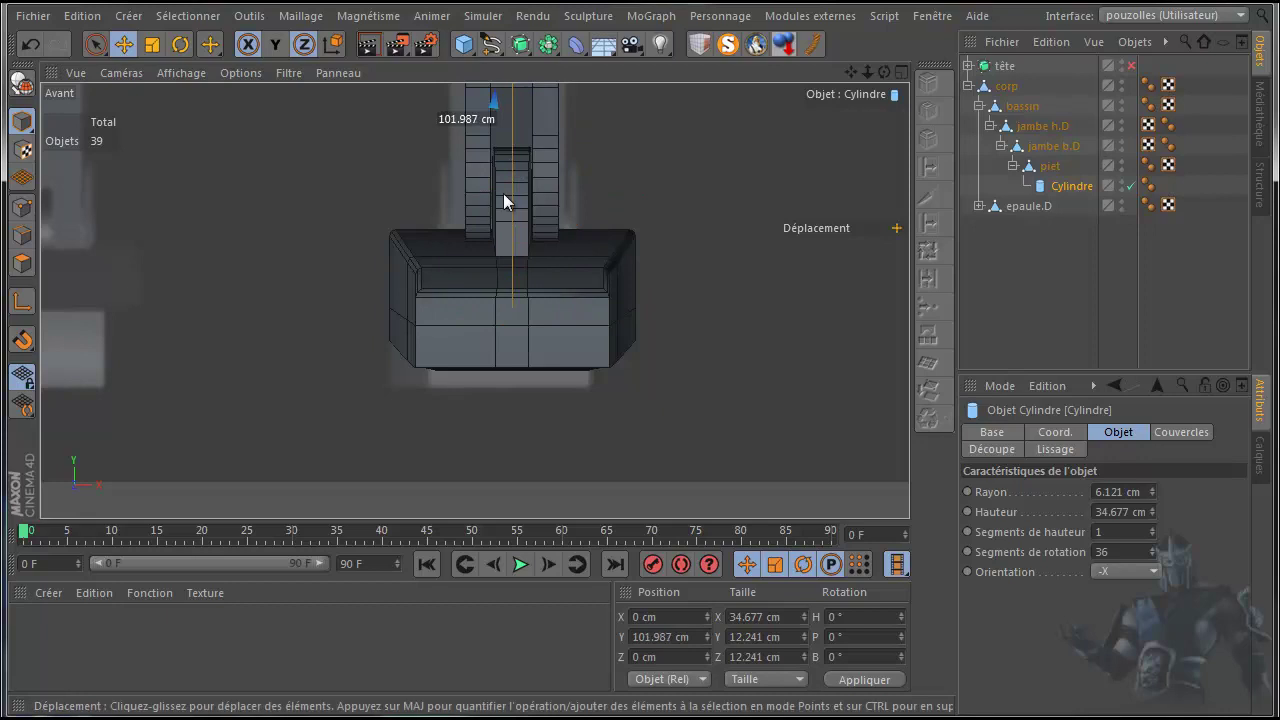
pyautogui.press('s')
pyautogui.scroll(-9, 500, 131)
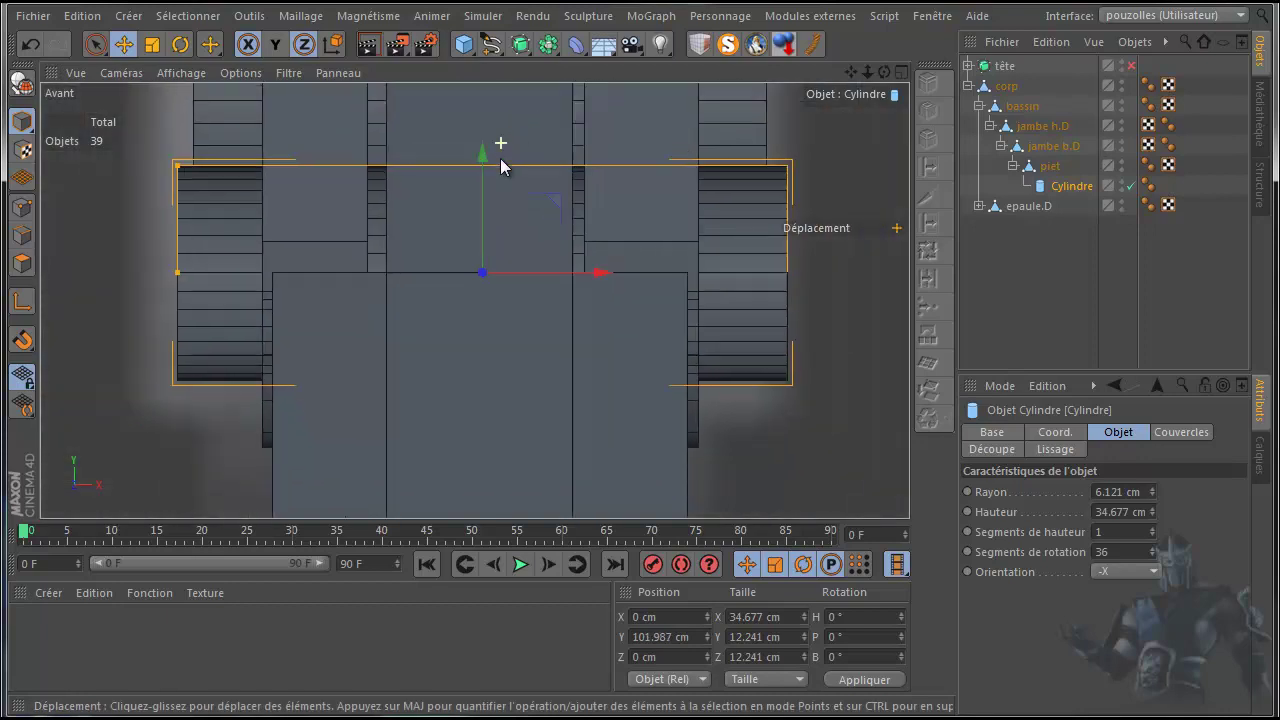
pyautogui.scroll(-8, 500, 165)
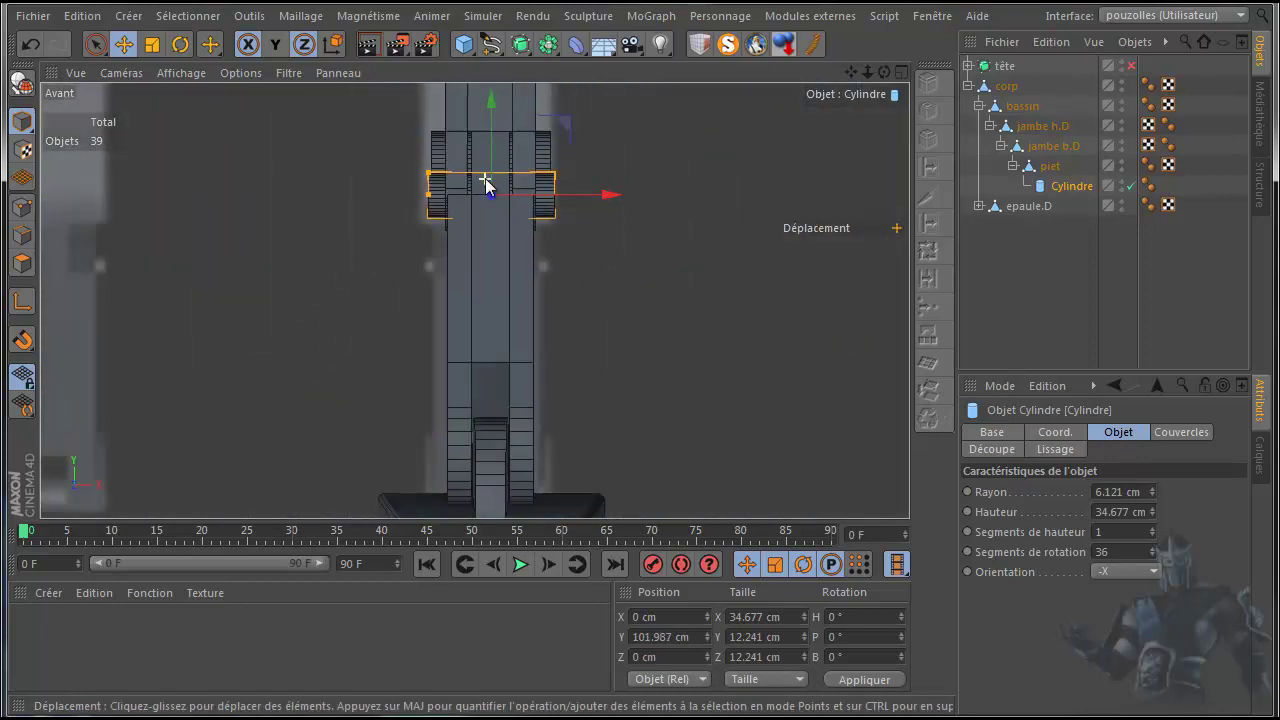
pyautogui.moveTo(490, 130); pyautogui.dragTo(499, 316)
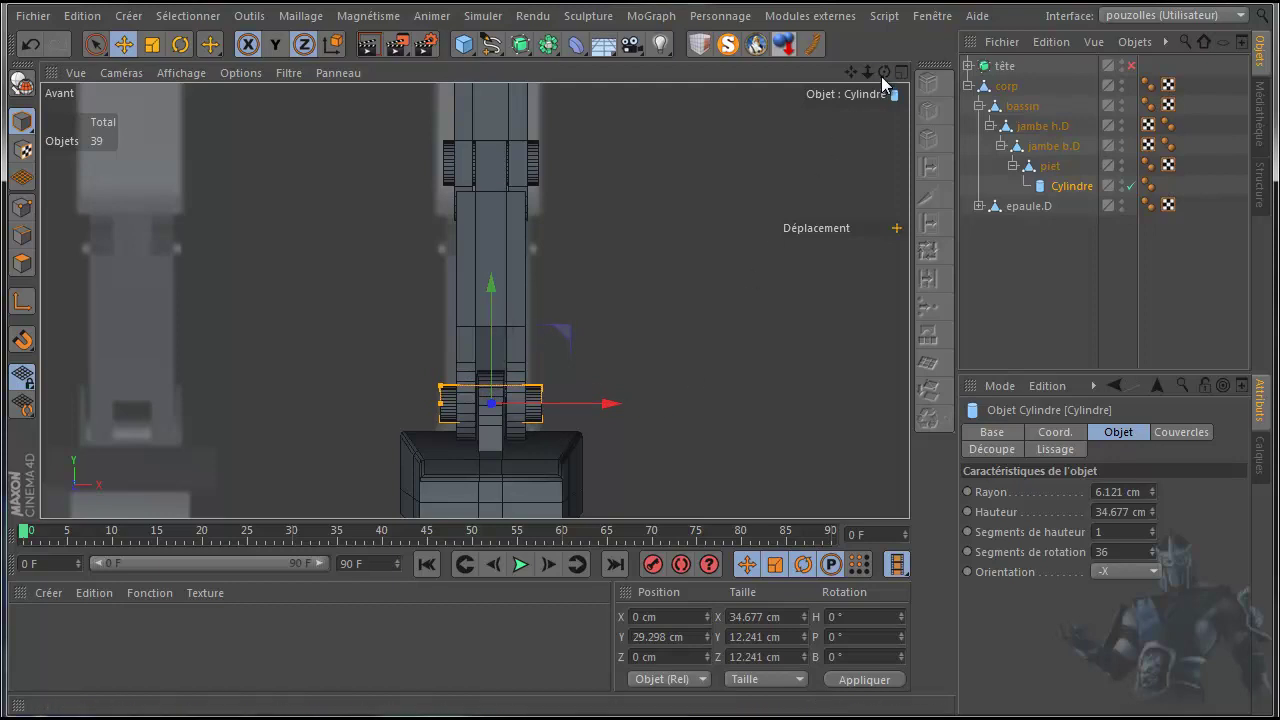
# Step: In the side view, move the ankle cylinder along Z to about -35.2 cm, centring it in the lower leg's rounded end
pyautogui.moveTo(884, 72); pyautogui.dragTo(640, 393)
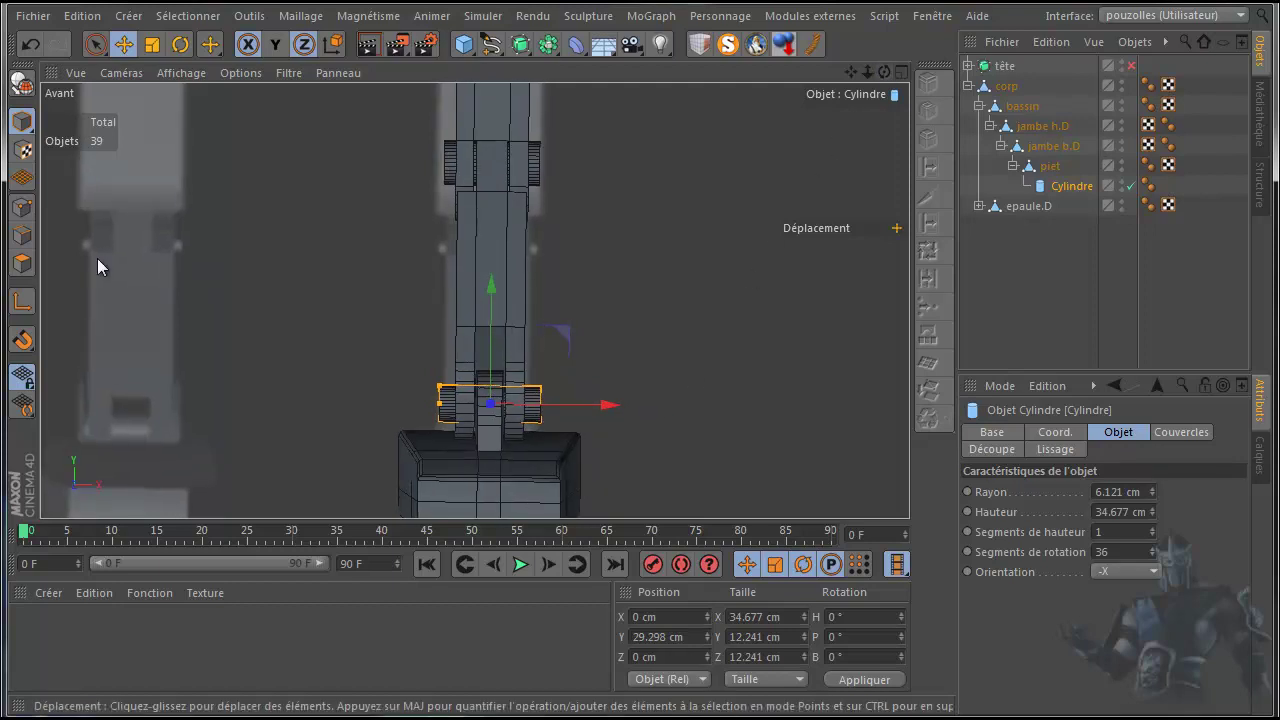
pyautogui.middleClick(130, 261)
pyautogui.middleClick(289, 246)
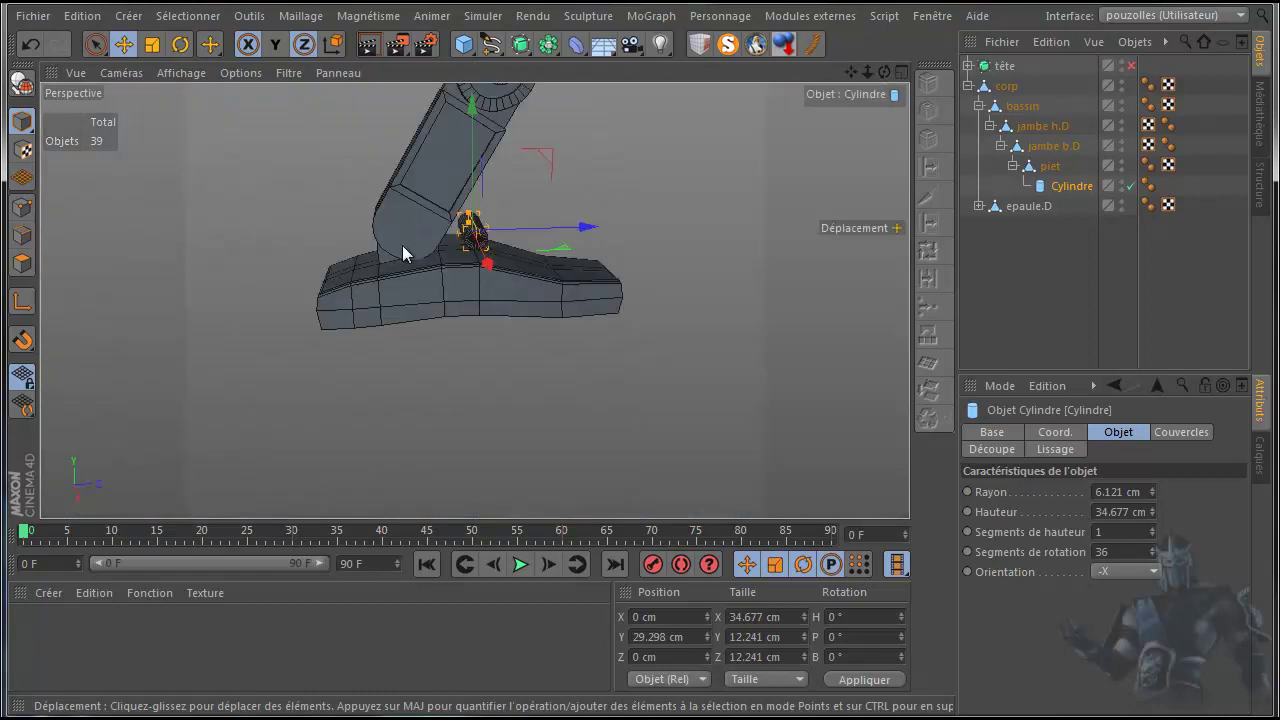
pyautogui.middleClick(412, 384)
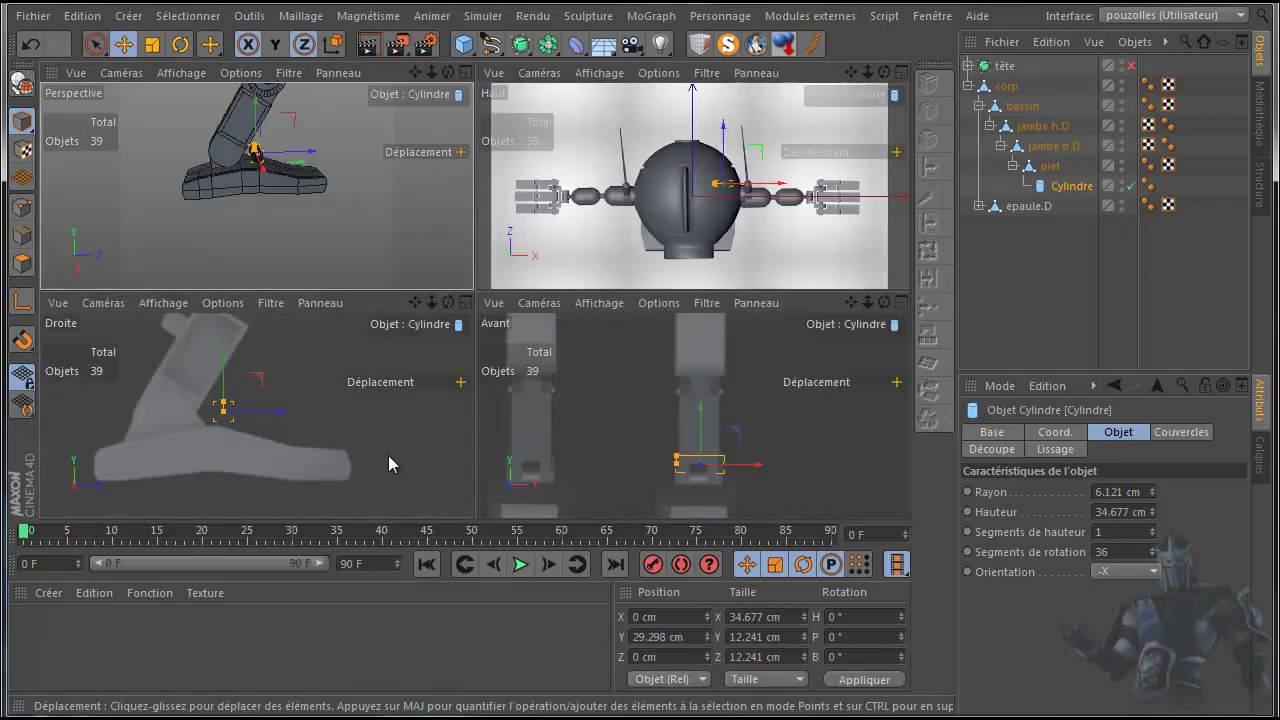
pyautogui.middleClick(386, 455)
pyautogui.moveTo(523, 291); pyautogui.dragTo(410, 313)
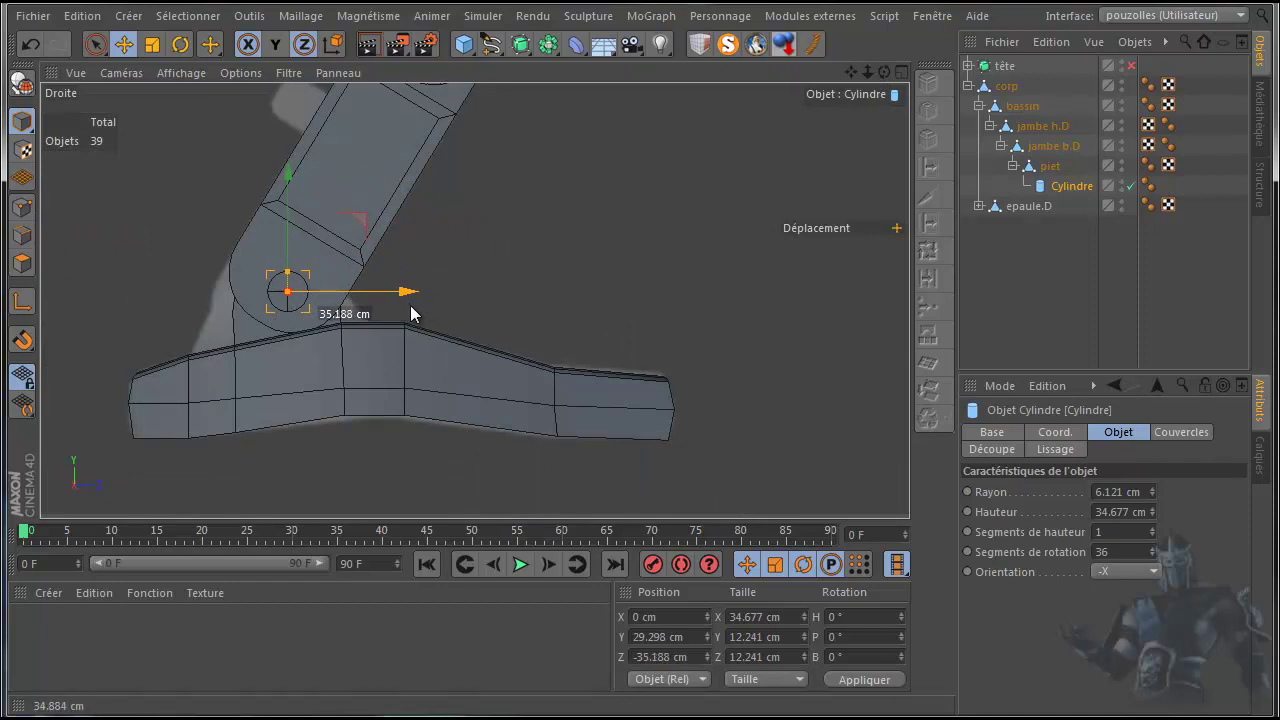
pyautogui.moveTo(410, 313); pyautogui.dragTo(410, 313)
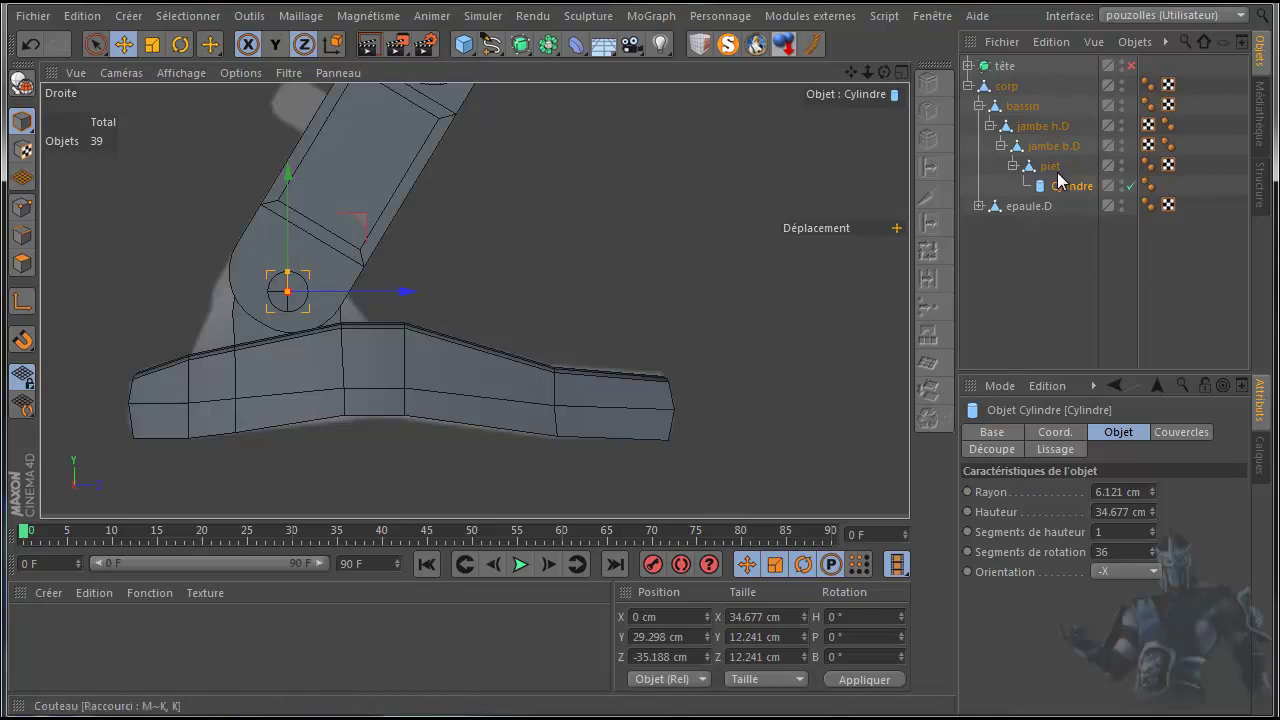
# Step: Make the ankle cylinder editable and move only the piet object's axis onto the cylinder's centre
pyautogui.click(20, 85)
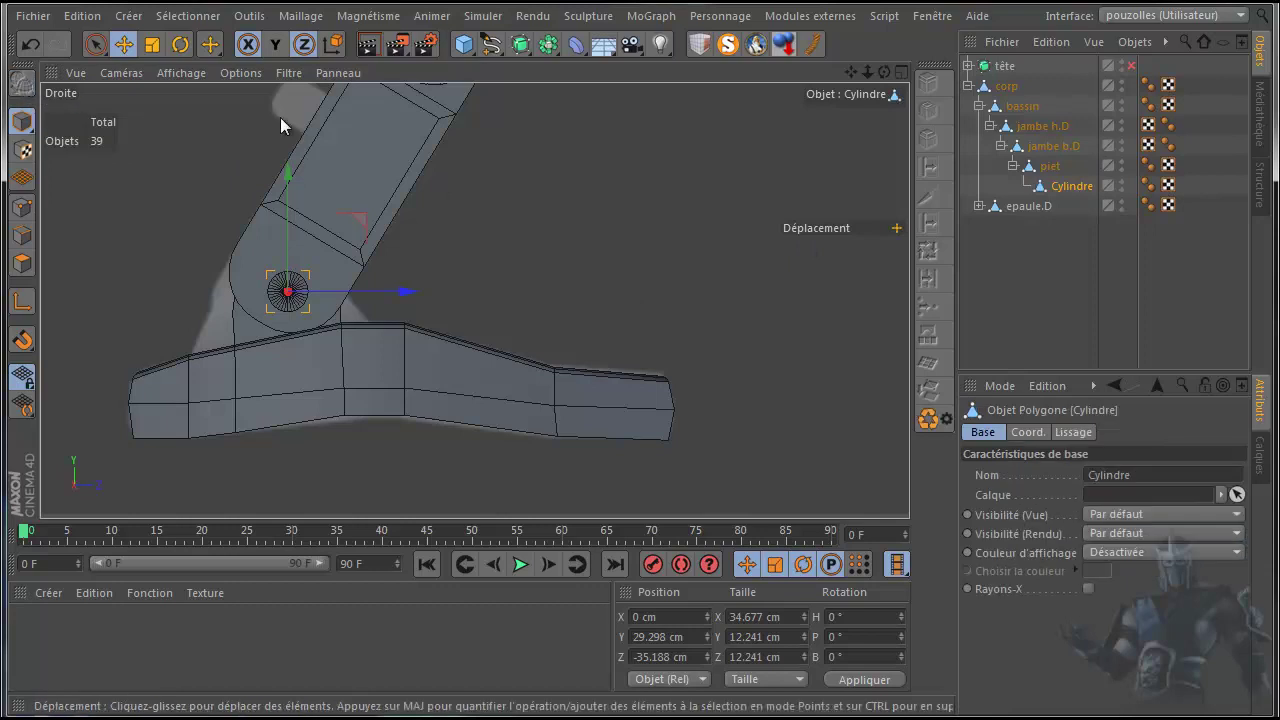
pyautogui.click(1050, 166)
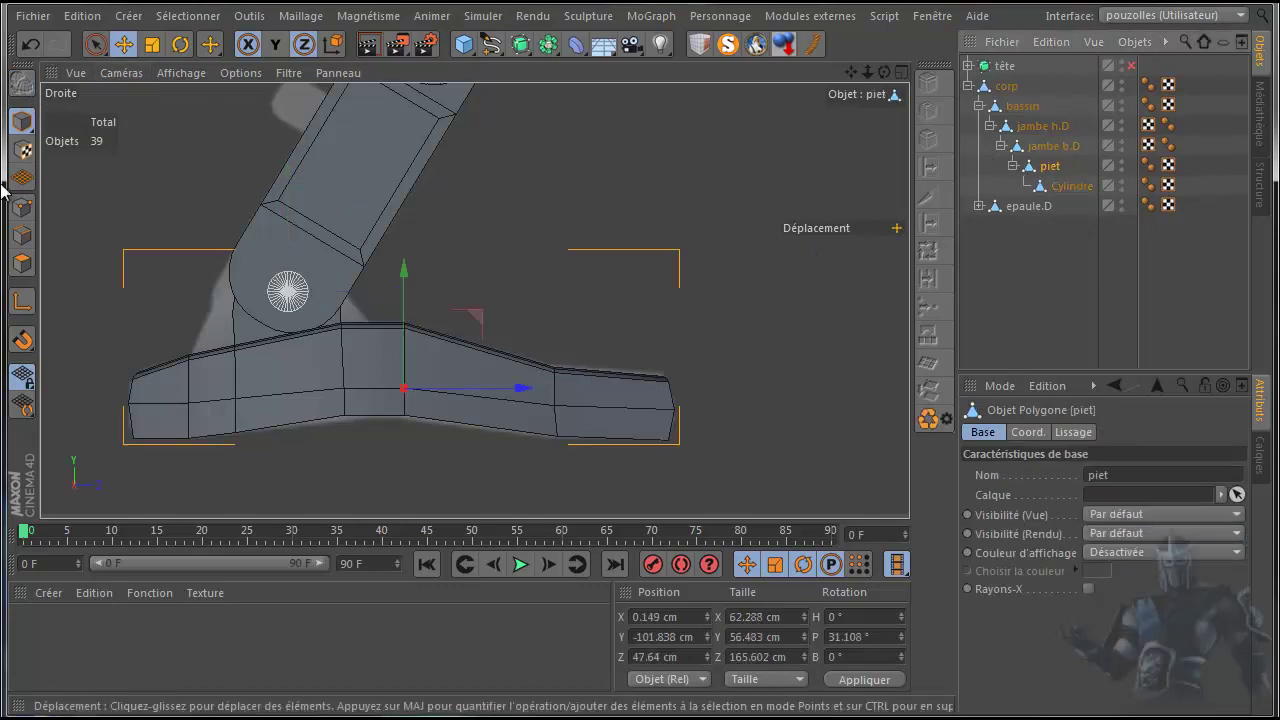
pyautogui.click(22, 301)
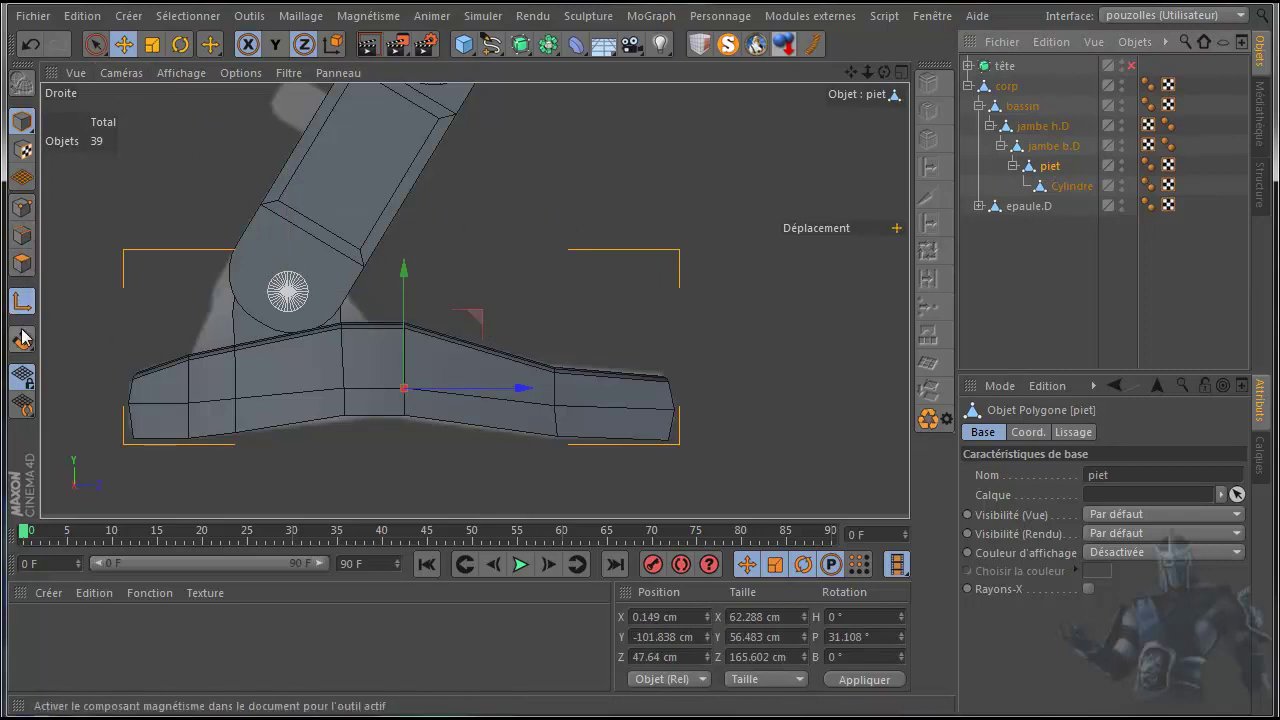
pyautogui.moveTo(429, 319); pyautogui.dragTo(358, 213)
pyautogui.click(21, 301)
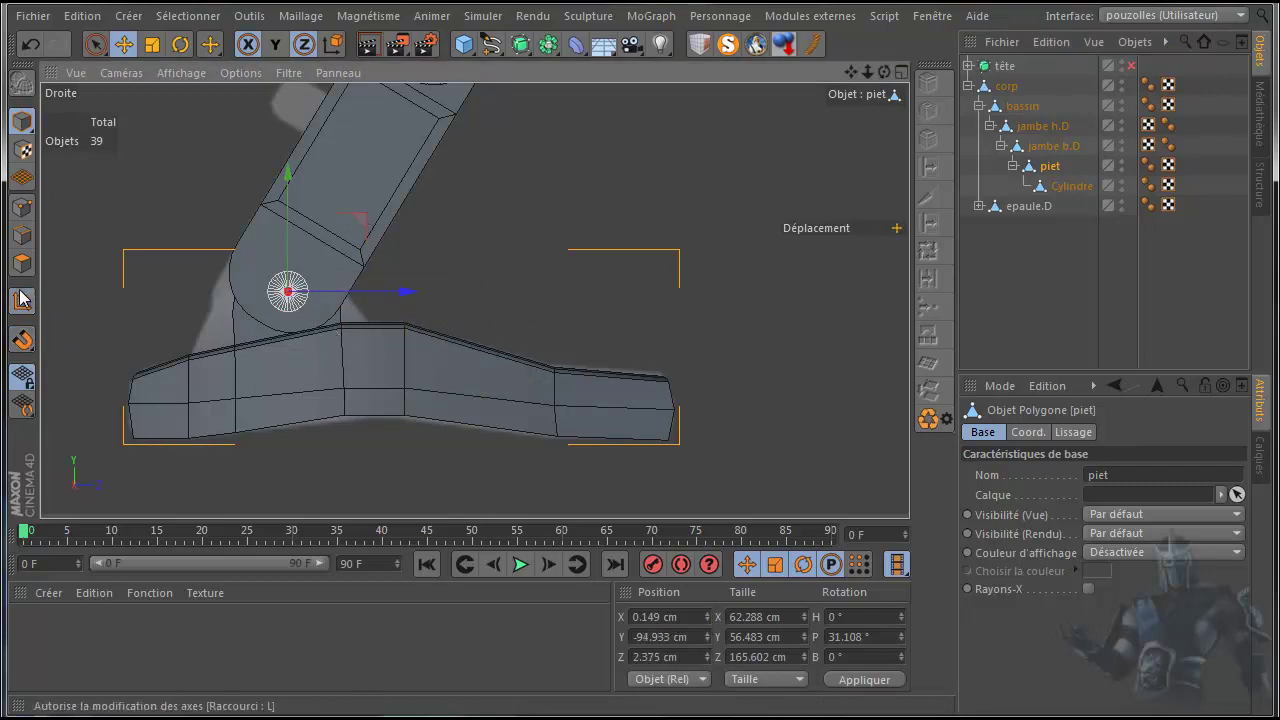
# Step: Test the ankle and knee joints by rotating piet and jambe b.D about their axes, undoing each rotation
pyautogui.click(180, 44)
pyautogui.moveTo(341, 242)
pyautogui.mouseDown()
pyautogui.moveTo(342, 290)
pyautogui.moveTo(343, 246)
pyautogui.mouseUp()
pyautogui.click(29, 44)
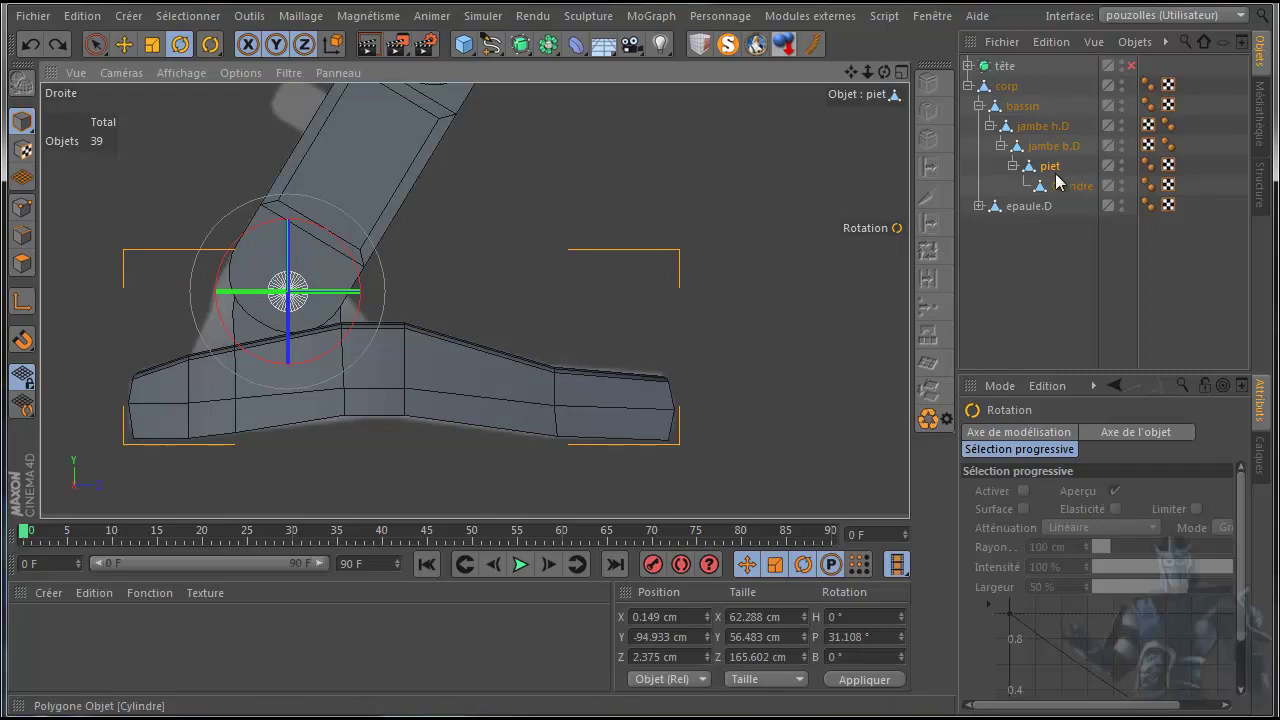
pyautogui.click(1052, 146)
pyautogui.moveTo(850, 72); pyautogui.dragTo(641, 452)
pyautogui.moveTo(480, 191)
pyautogui.mouseDown()
pyautogui.moveTo(444, 205)
pyautogui.moveTo(542, 171)
pyautogui.moveTo(433, 218)
pyautogui.moveTo(483, 209)
pyautogui.mouseUp()
pyautogui.click(27, 45)
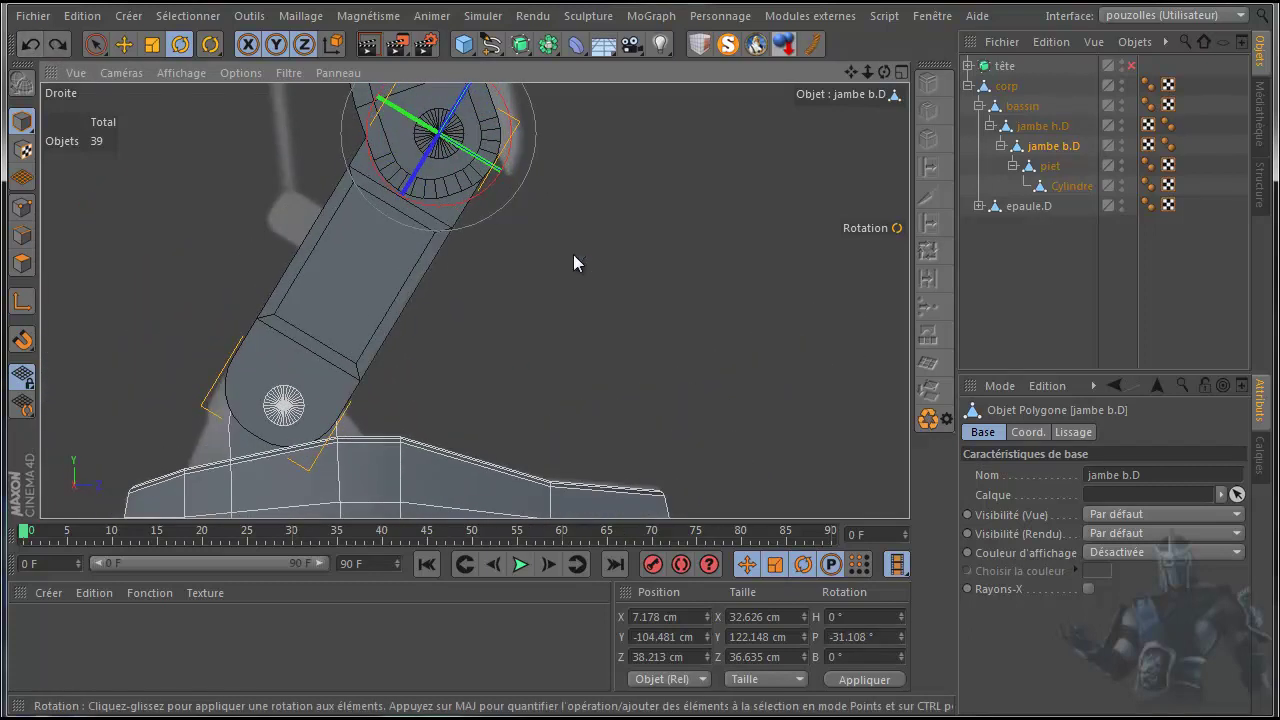
# Step: Add another Cylinder primitive to the scene and set its orientation to +X
pyautogui.scroll(-6, 609, 281)
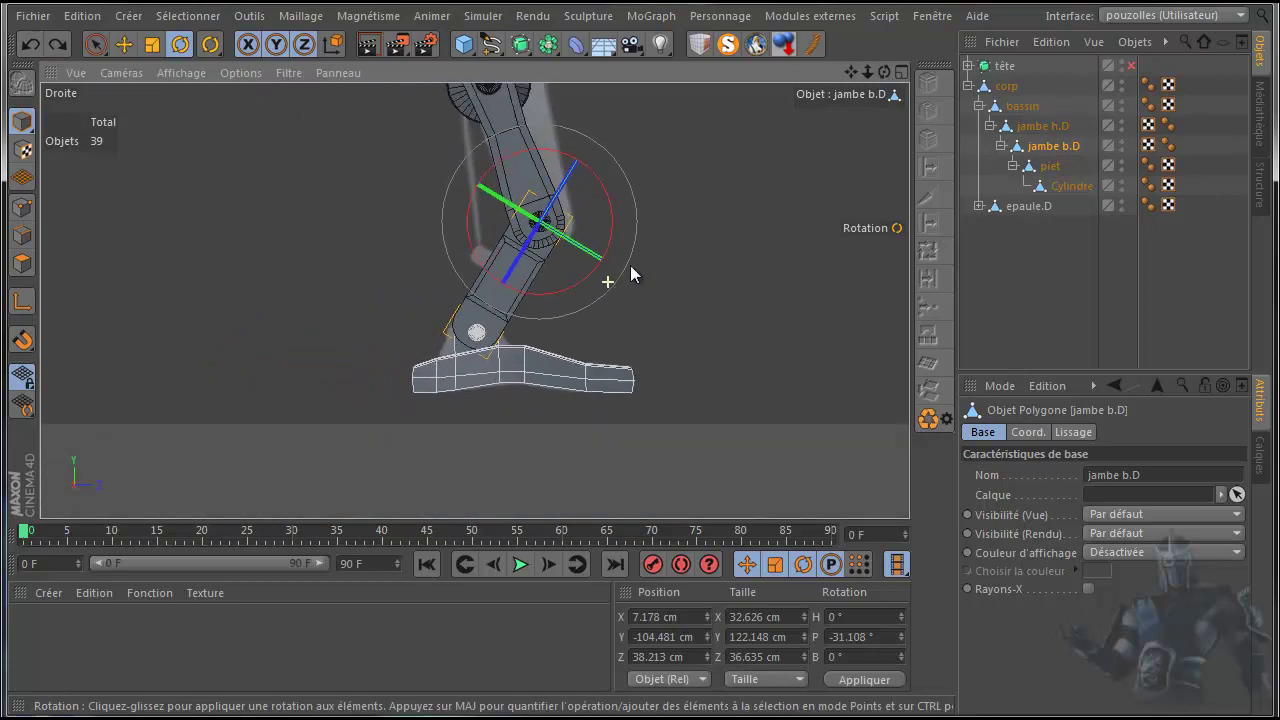
pyautogui.moveTo(848, 71); pyautogui.dragTo(640, 394)
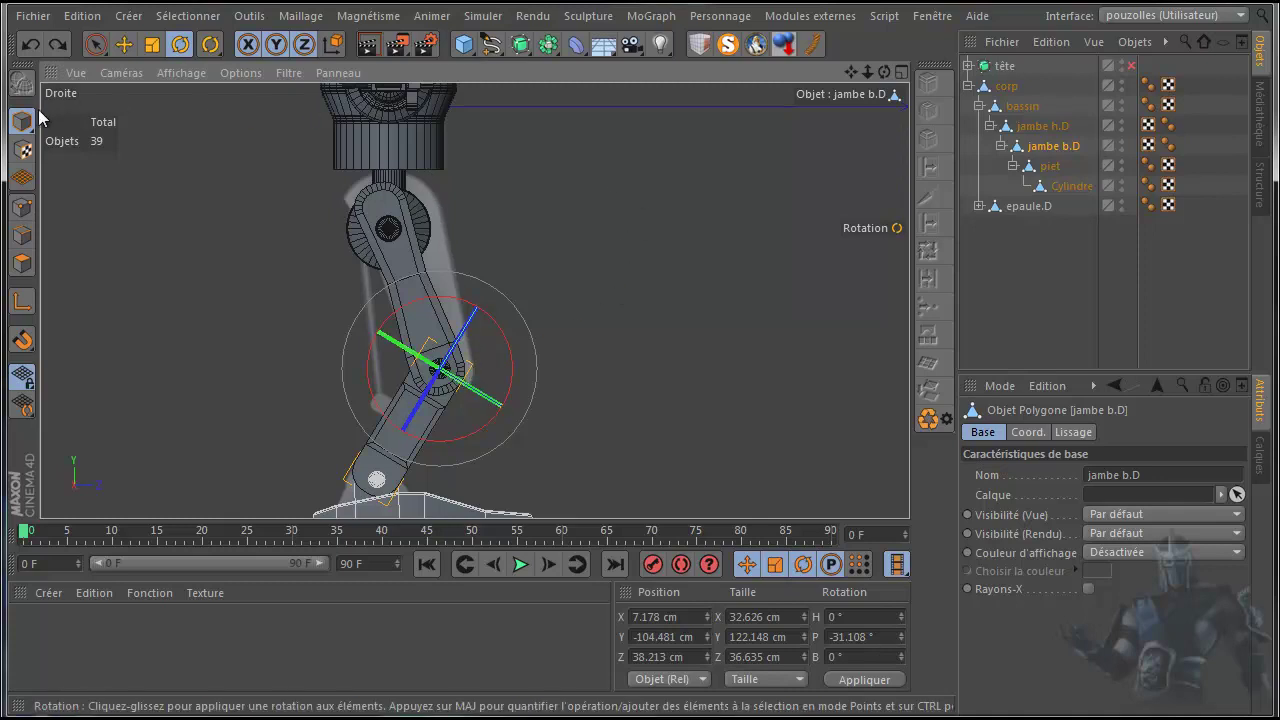
pyautogui.click(124, 44)
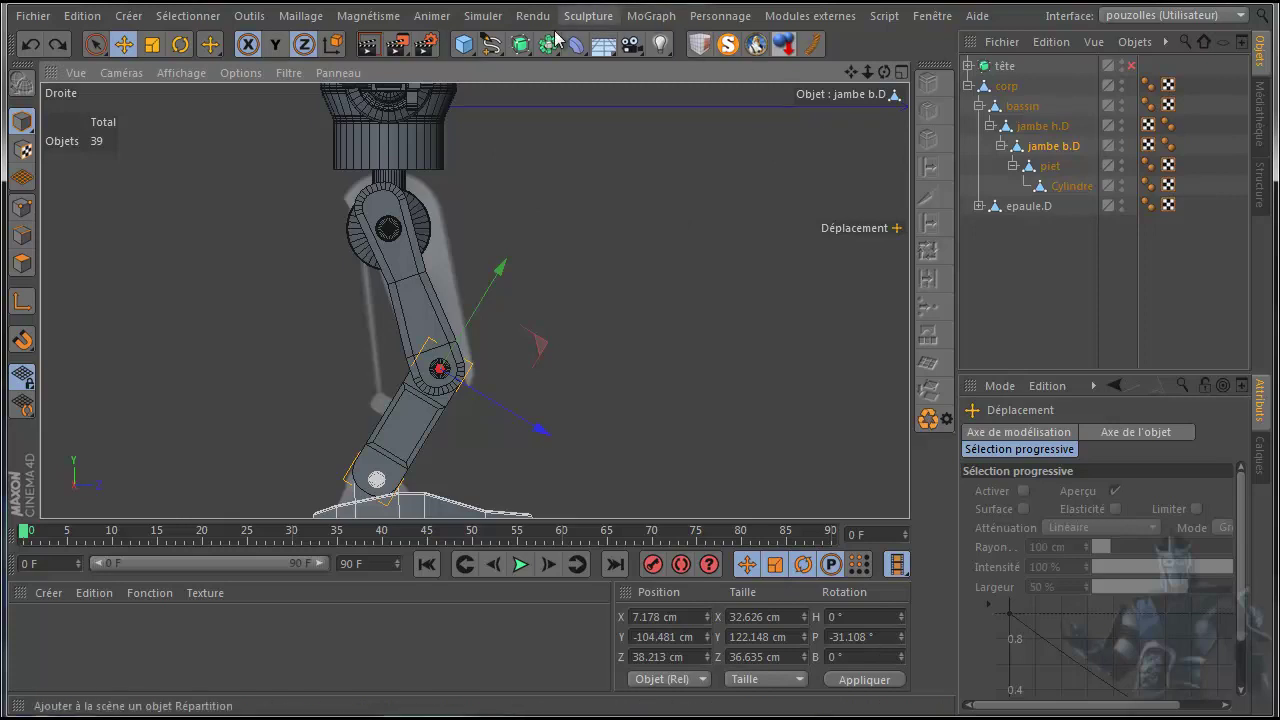
pyautogui.moveTo(465, 47); pyautogui.dragTo(964, 70)
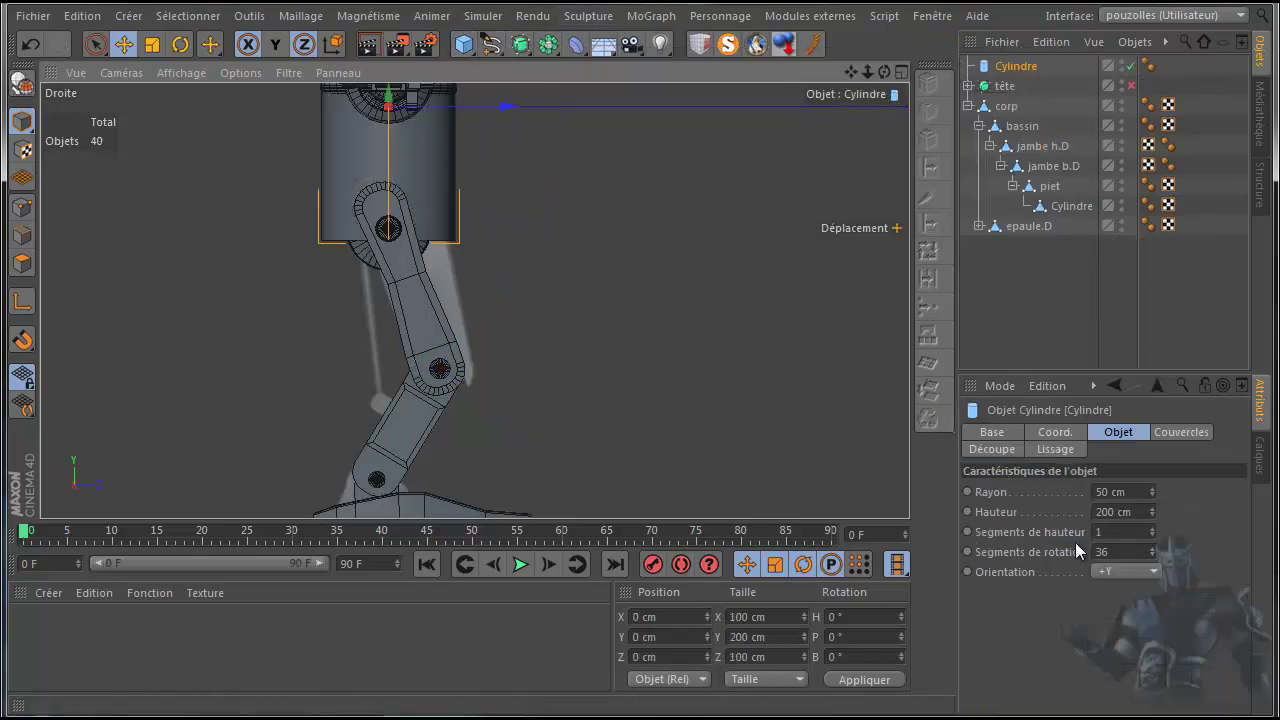
pyautogui.click(1113, 571)
pyautogui.click(1111, 595)
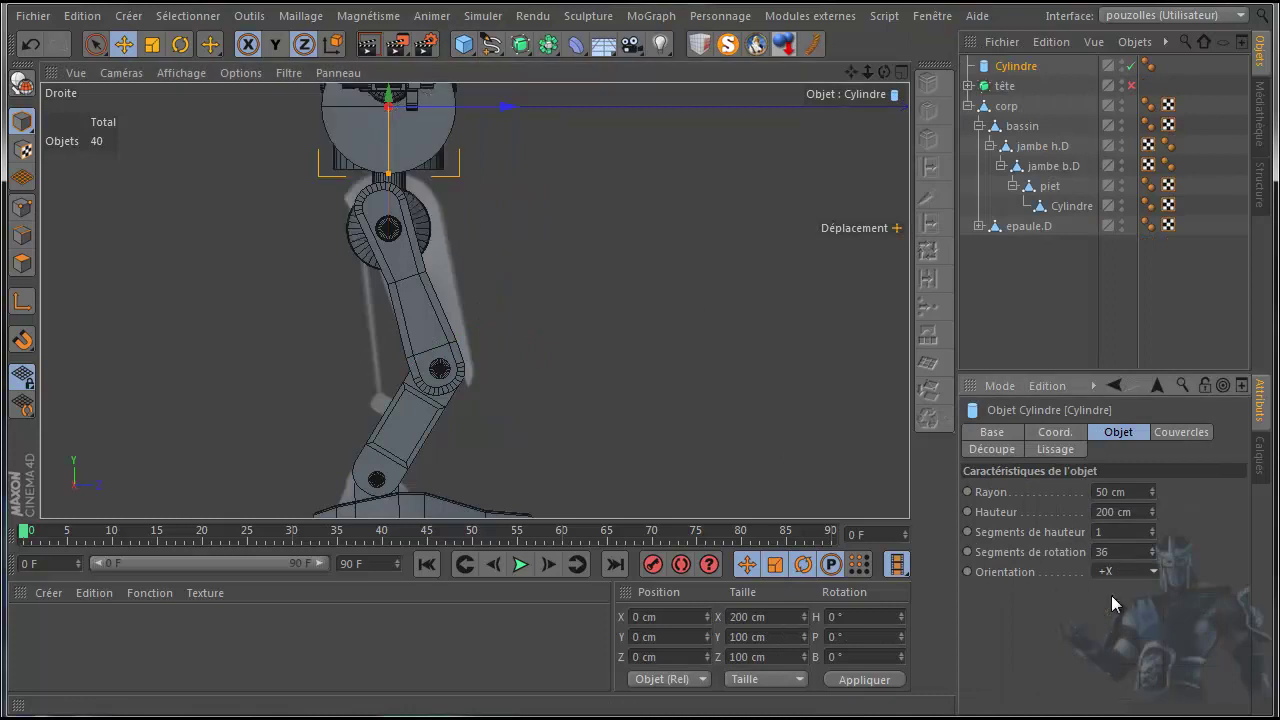
# Step: Enable X-ray on the new cylinder and, with snapping on, lower it to the hip pivot's centre at Y about -91.05 cm
pyautogui.moveTo(389, 100); pyautogui.dragTo(387, 168)
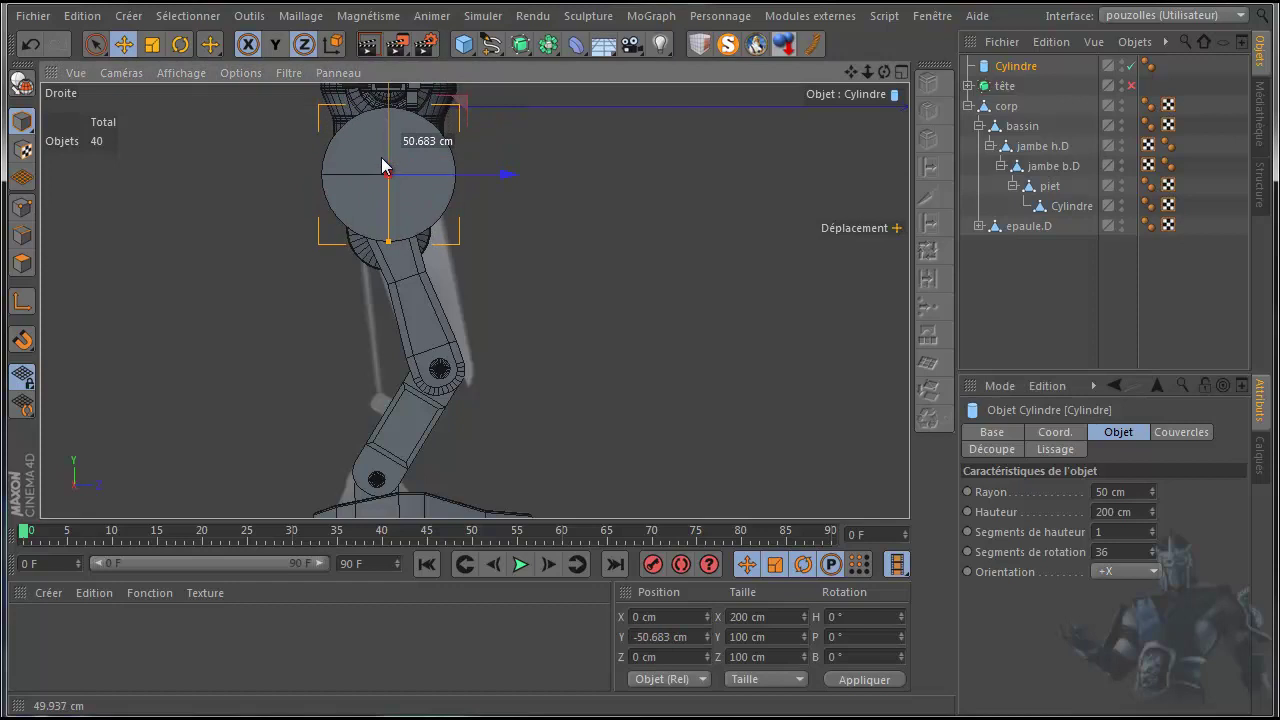
pyautogui.click(22, 340)
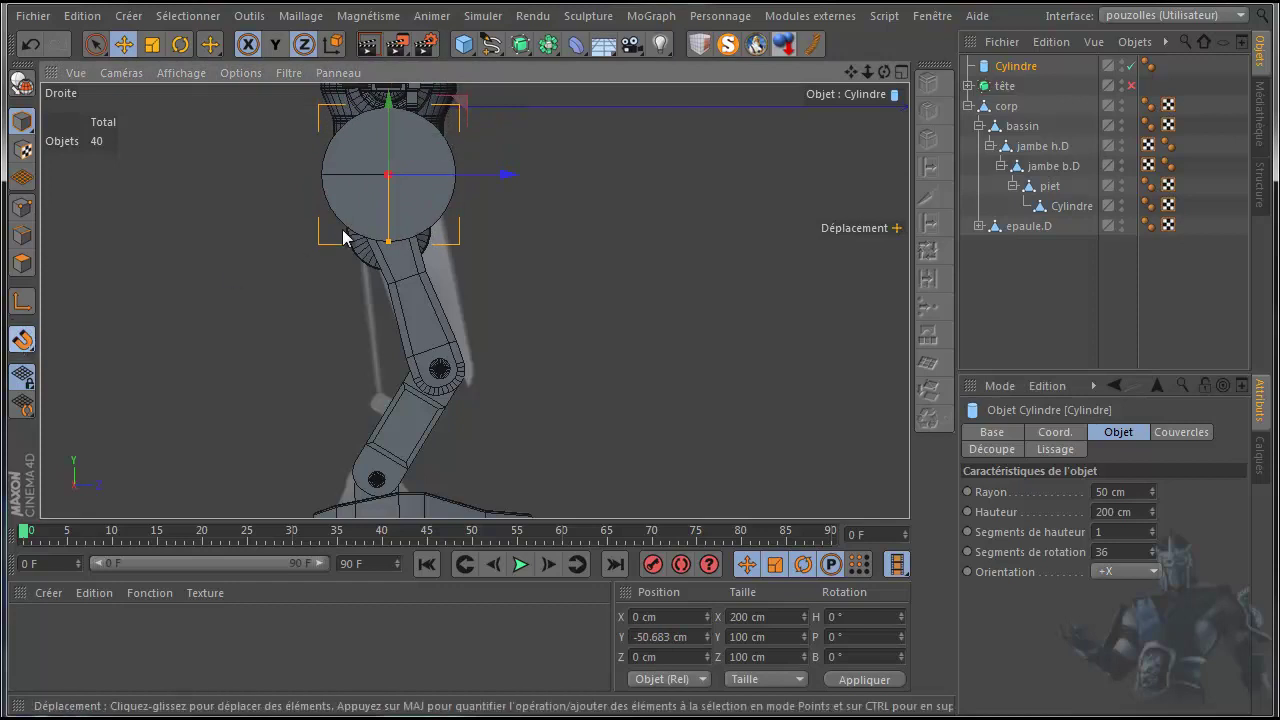
pyautogui.moveTo(386, 105); pyautogui.dragTo(381, 141)
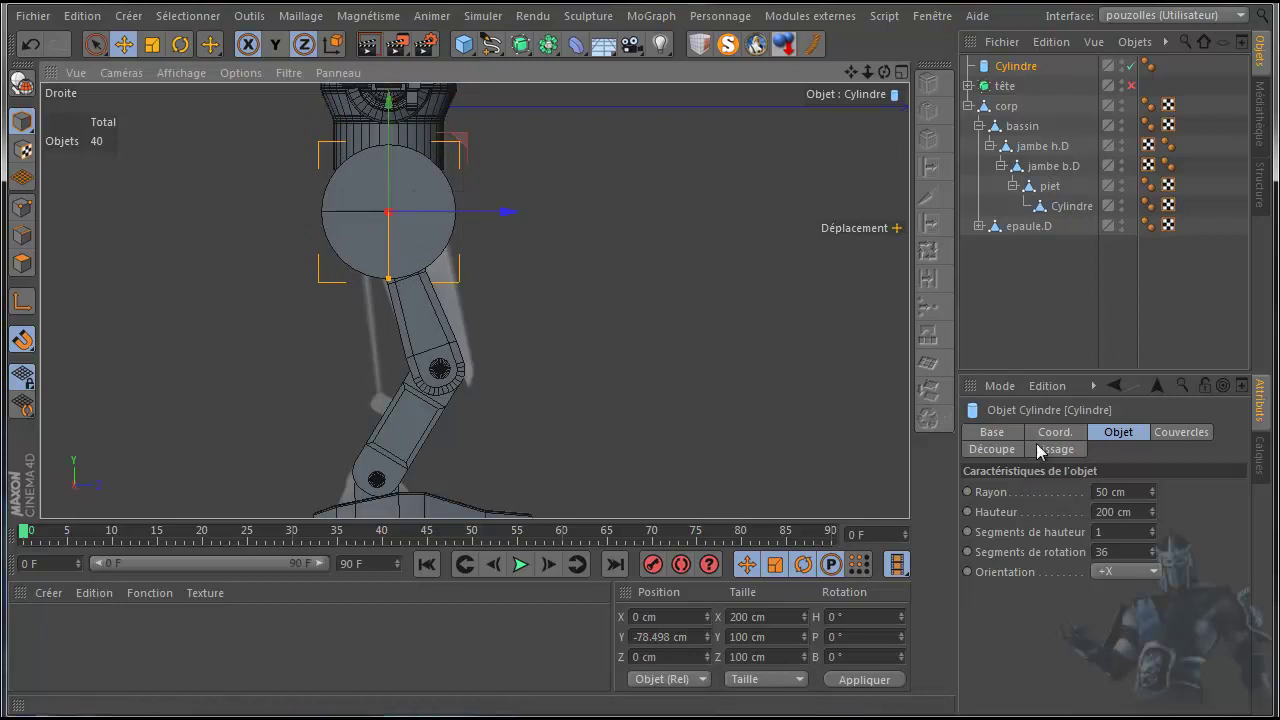
pyautogui.click(994, 432)
pyautogui.click(1089, 624)
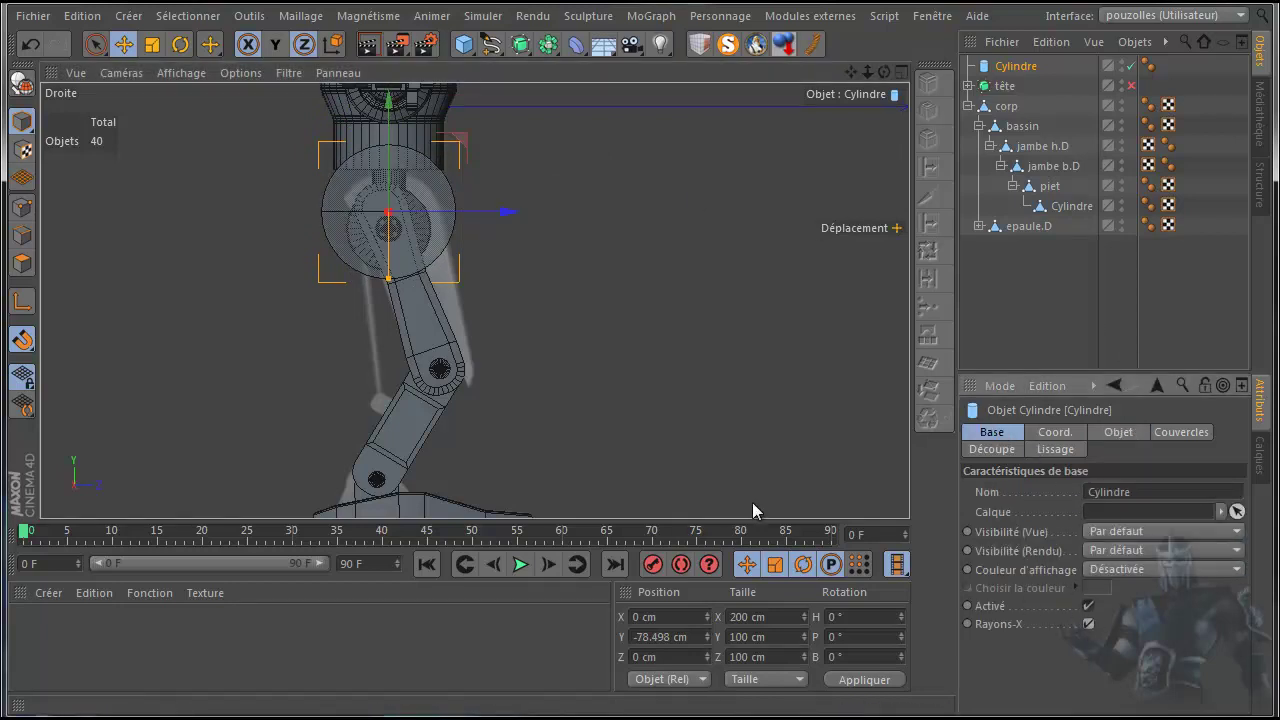
pyautogui.moveTo(387, 100); pyautogui.dragTo(390, 117)
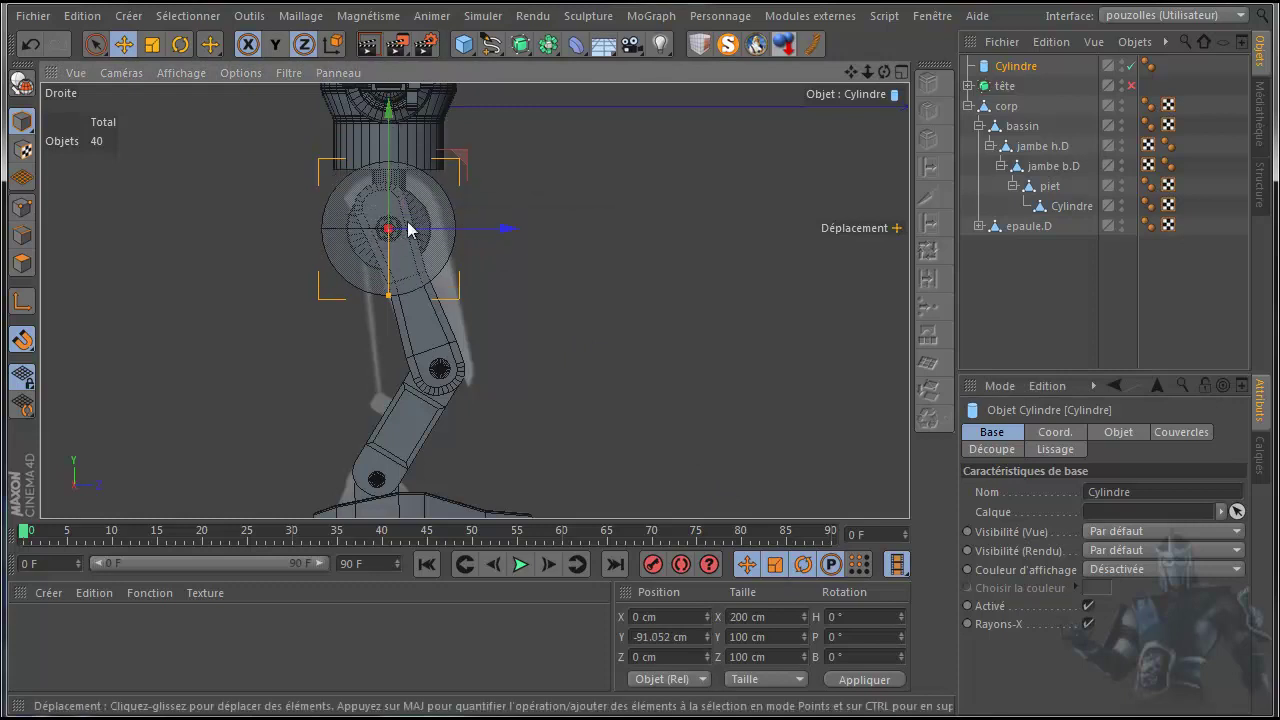
# Step: Show the side view's edges as wireframe and reduce the hip cylinder's diameter to about 83.3 cm to match the part above
pyautogui.scroll(5, 409, 251)
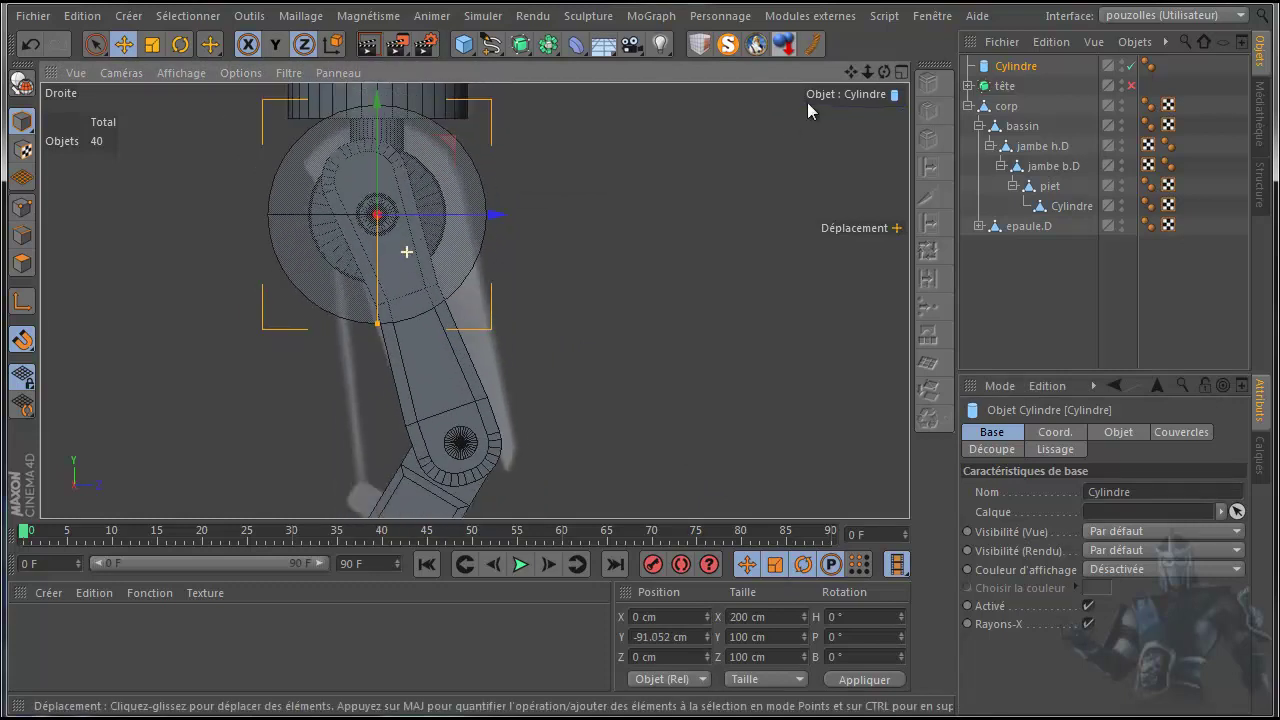
pyautogui.moveTo(850, 72); pyautogui.dragTo(647, 396)
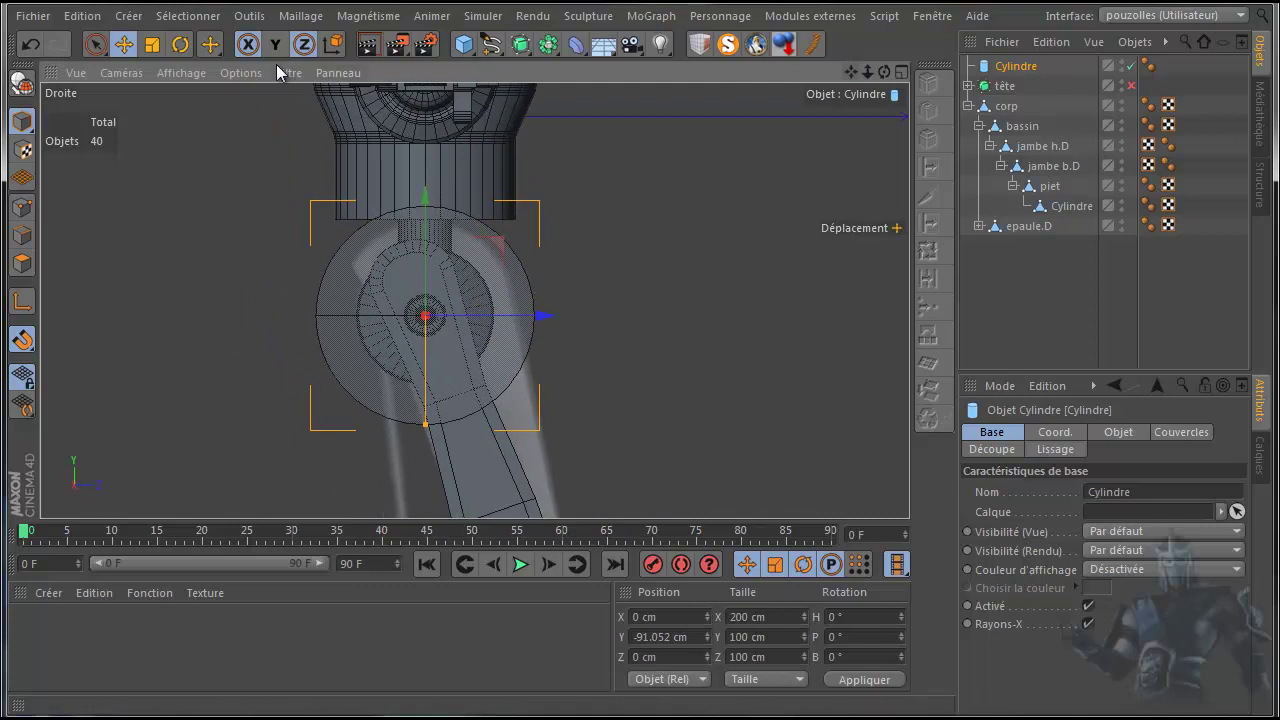
pyautogui.click(162, 73)
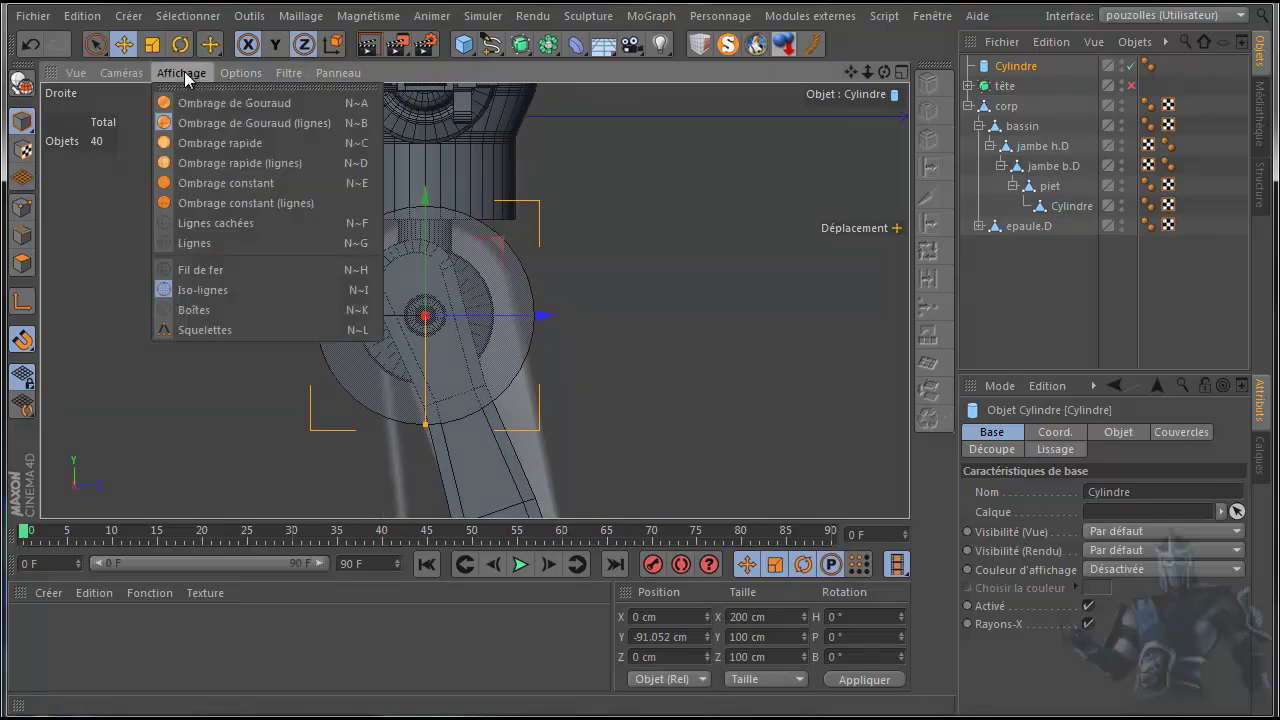
pyautogui.click(191, 270)
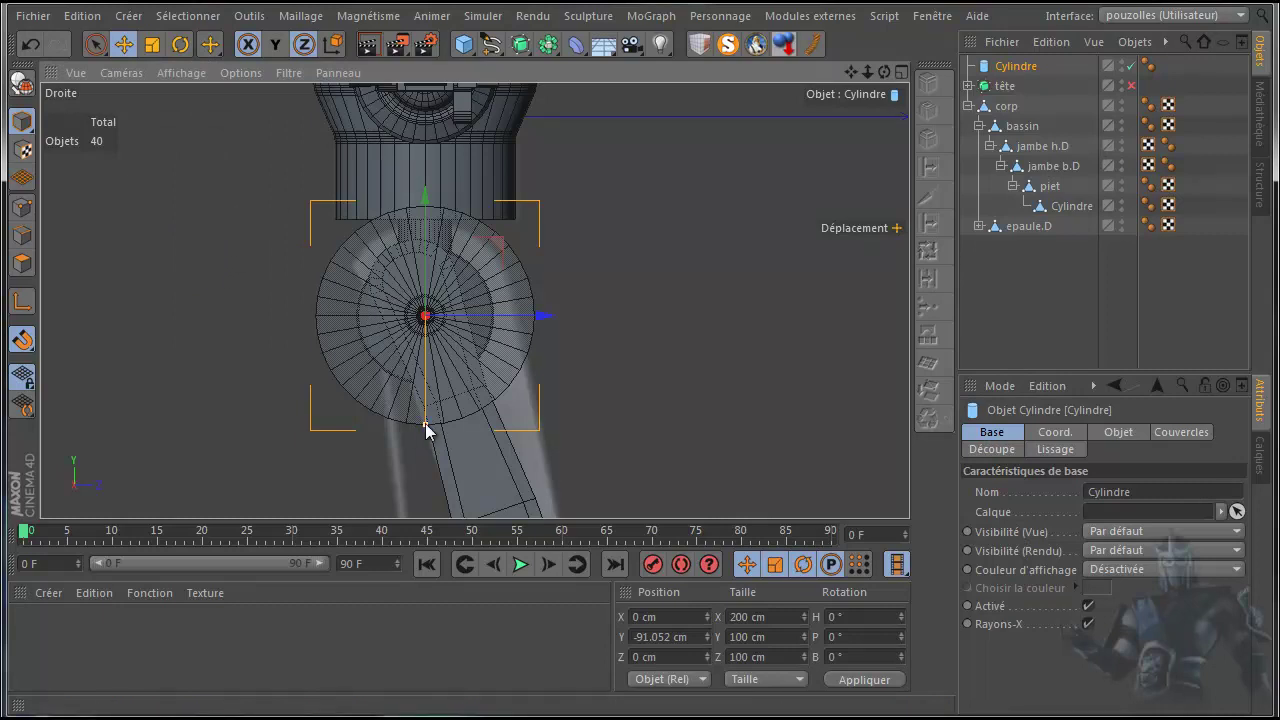
pyautogui.moveTo(425, 424); pyautogui.dragTo(428, 415)
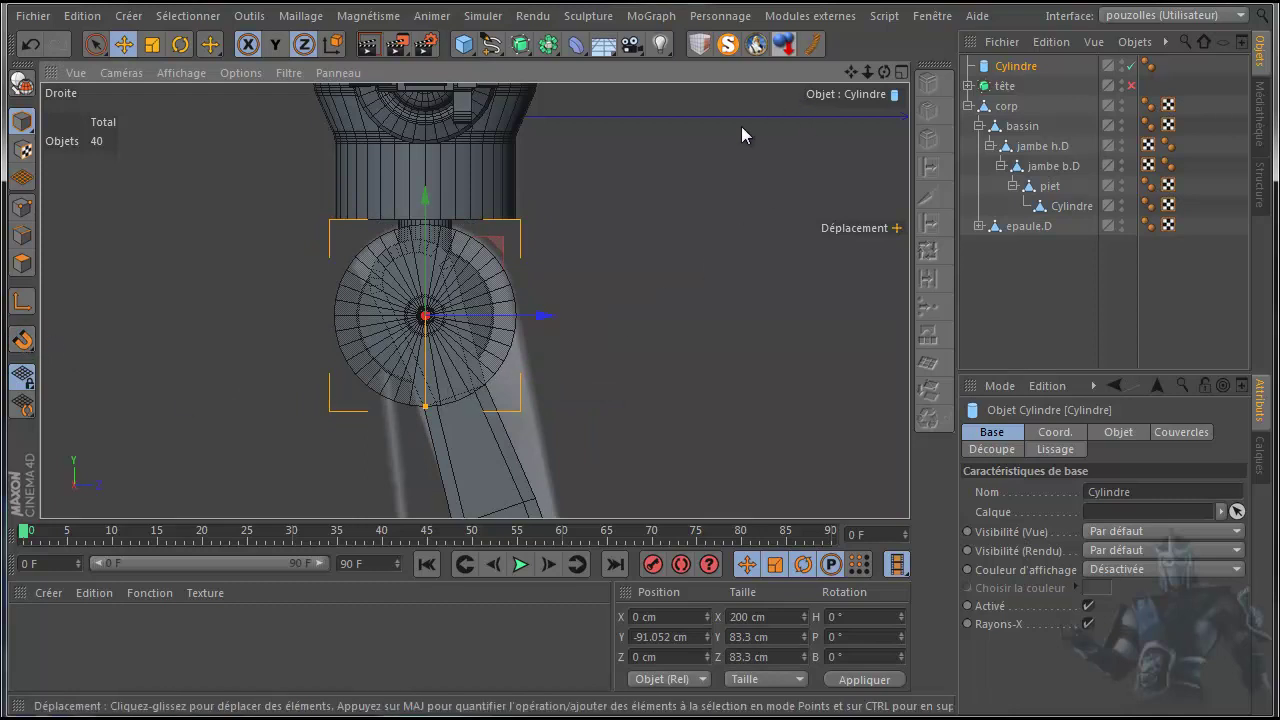
# Step: Copy the hip cylinder onto the knee pivot's centre with snapping and reduce the copy's diameter to about 39.5 cm
pyautogui.scroll(-1, 702, 183)
pyautogui.moveTo(850, 72); pyautogui.dragTo(640, 394)
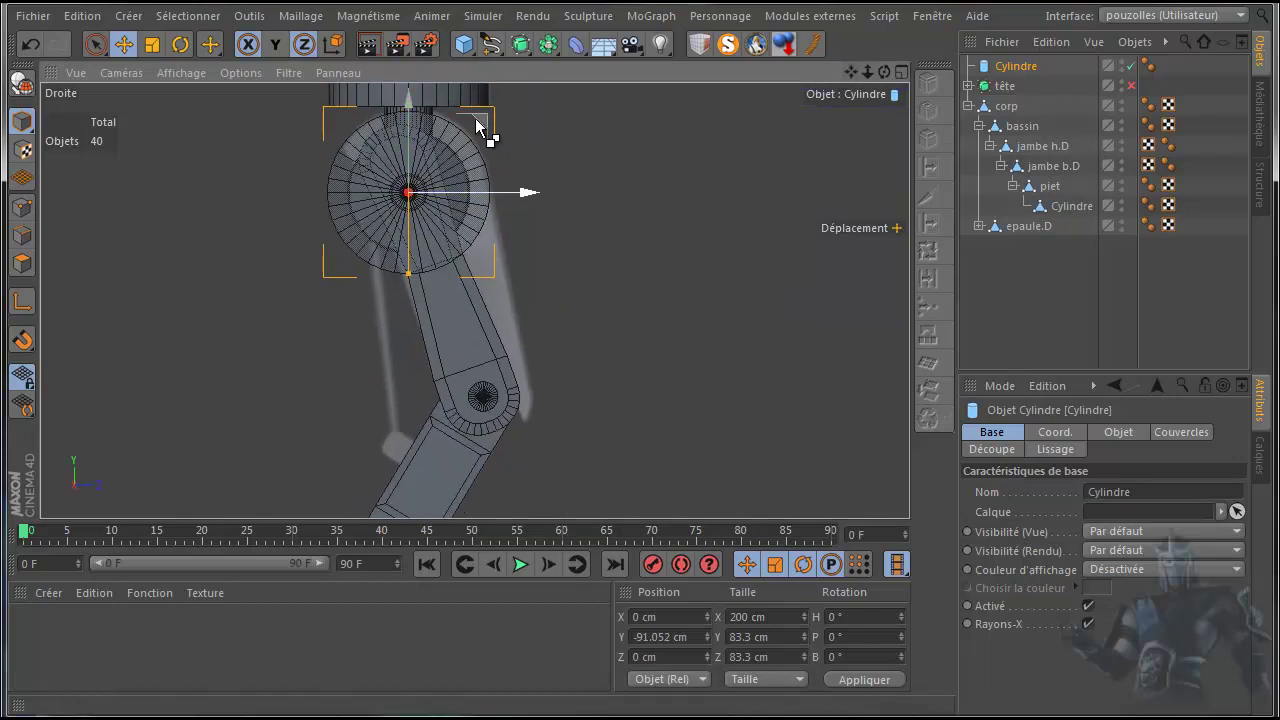
pyautogui.keyDown('ctrl'); pyautogui.moveTo(476, 125); pyautogui.dragTo(540, 331); pyautogui.keyUp('ctrl')
pyautogui.click(28, 341)
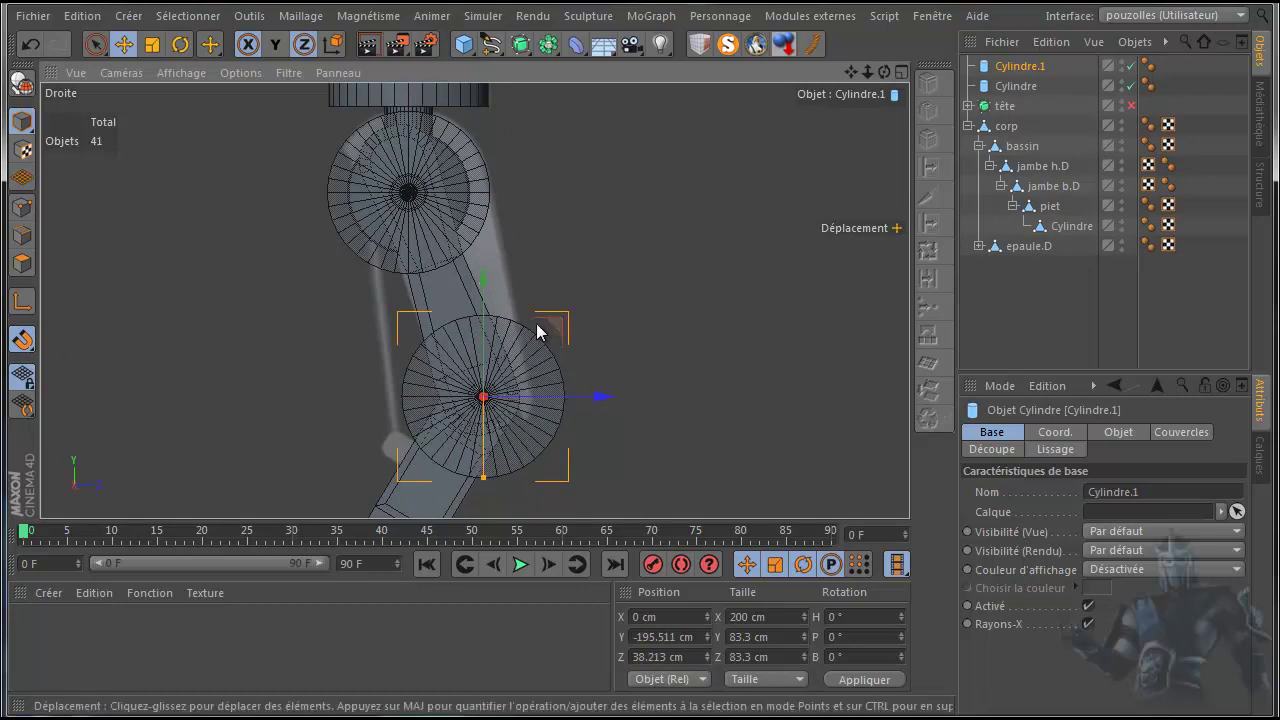
pyautogui.moveTo(482, 478); pyautogui.dragTo(484, 434)
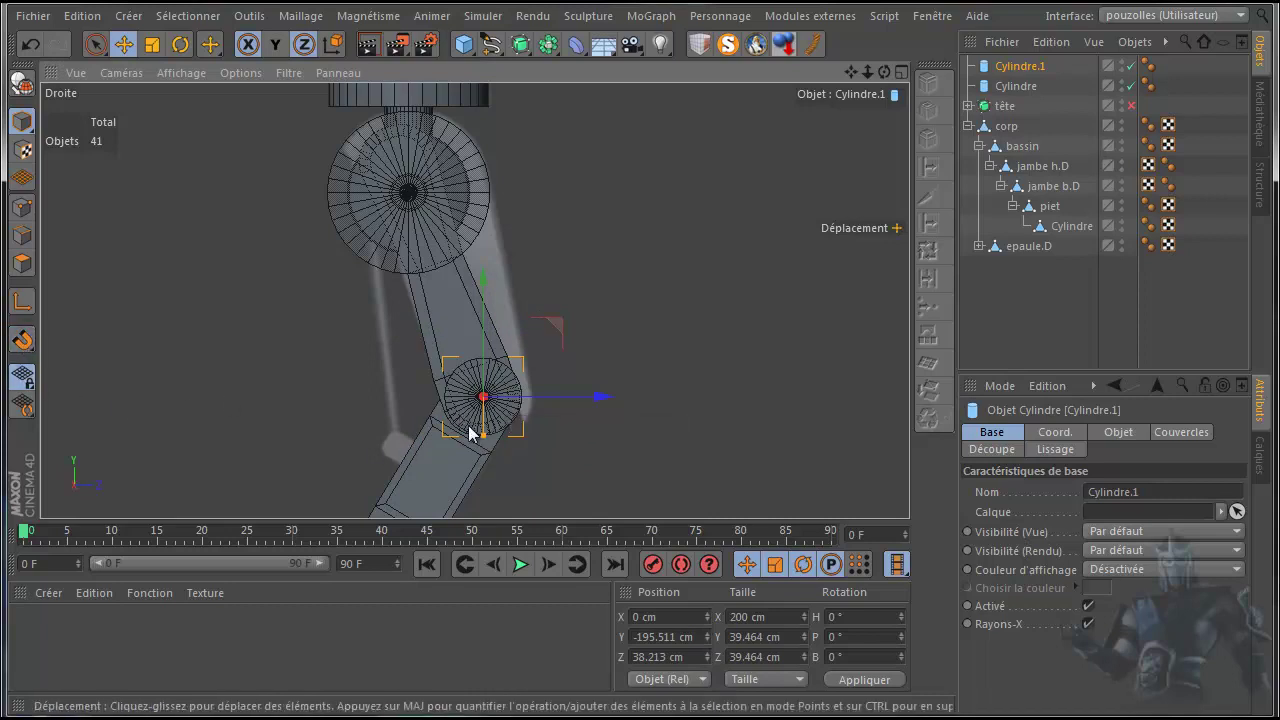
# Step: Enlarge the knee cylinder's diameter to about 49.7 cm and set the height of both the hip and knee cylinders to 44 cm
pyautogui.moveTo(481, 440); pyautogui.dragTo(482, 452)
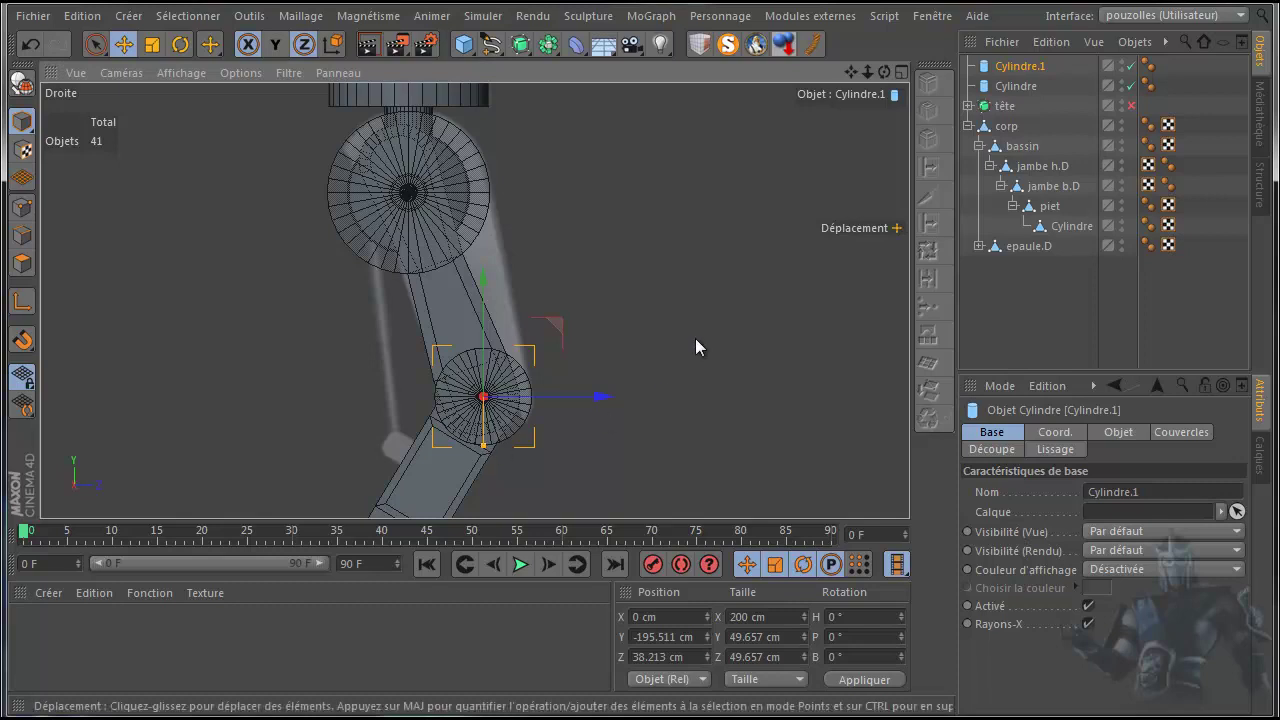
pyautogui.middleClick(255, 288)
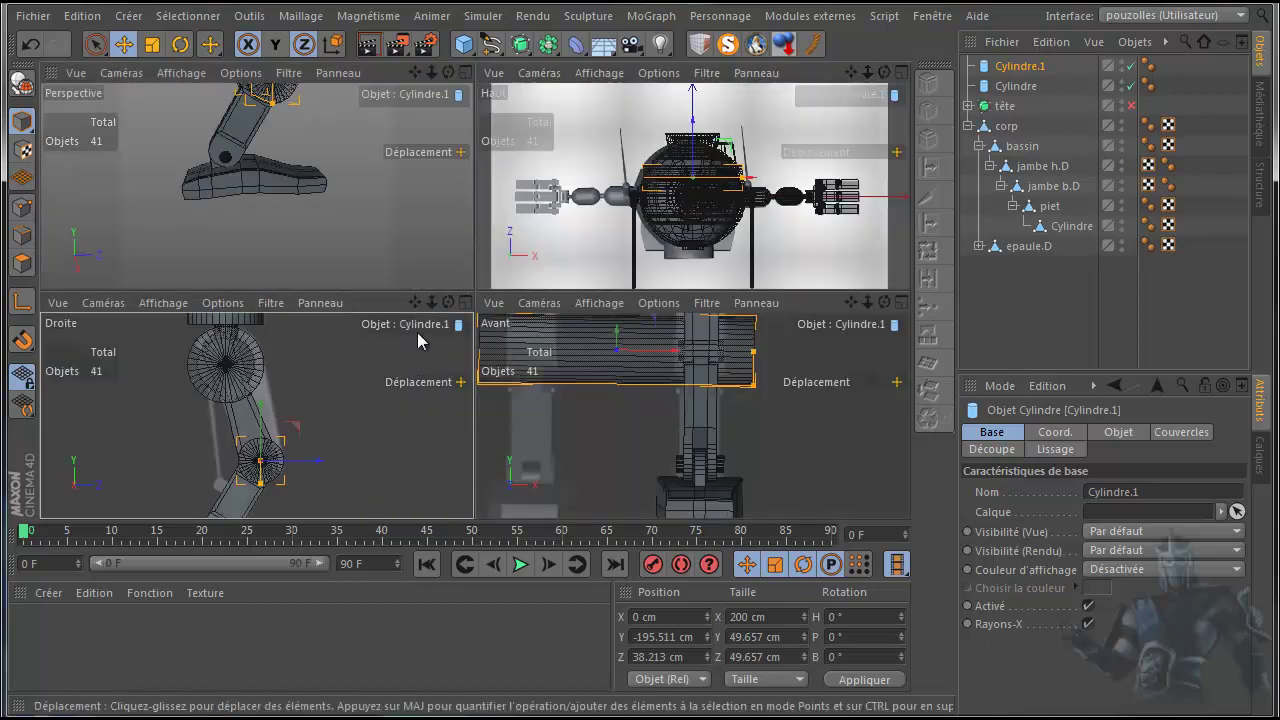
pyautogui.middleClick(589, 449)
pyautogui.scroll(-5, 589, 424)
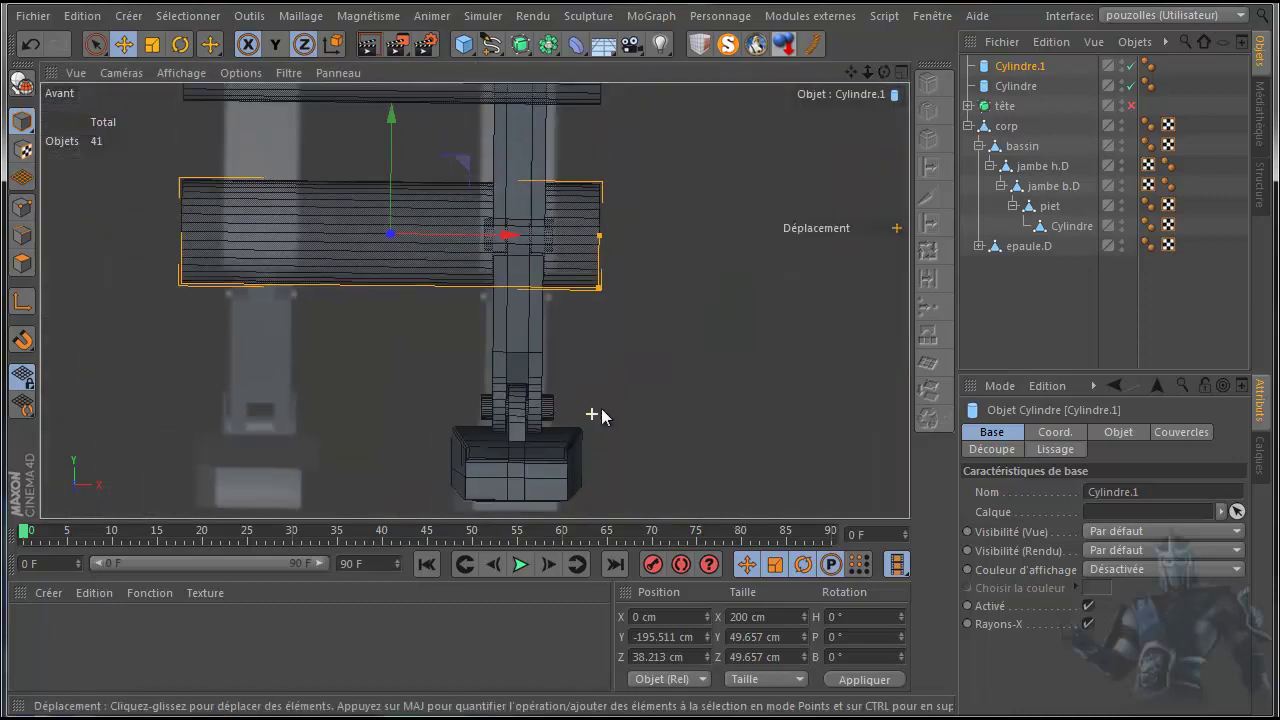
pyautogui.moveTo(851, 73); pyautogui.dragTo(638, 398)
pyautogui.keyDown('ctrl'); pyautogui.click(1015, 86); pyautogui.keyUp('ctrl')
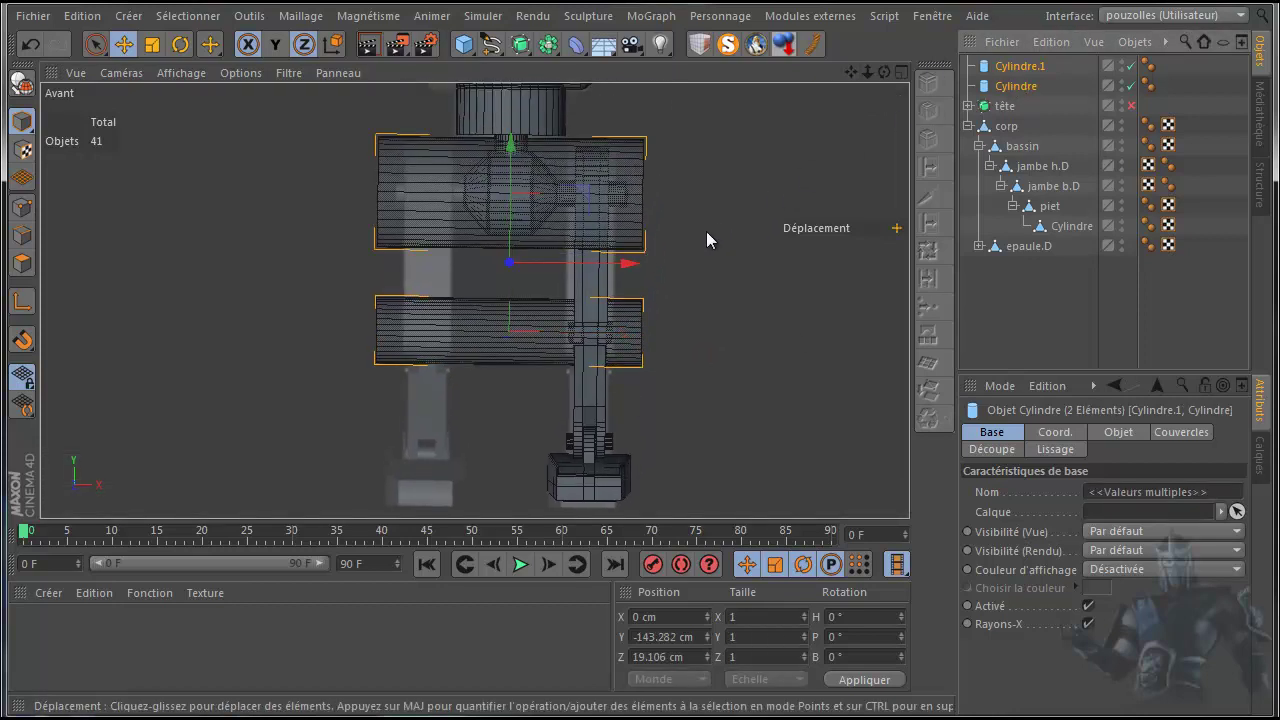
pyautogui.click(1110, 434)
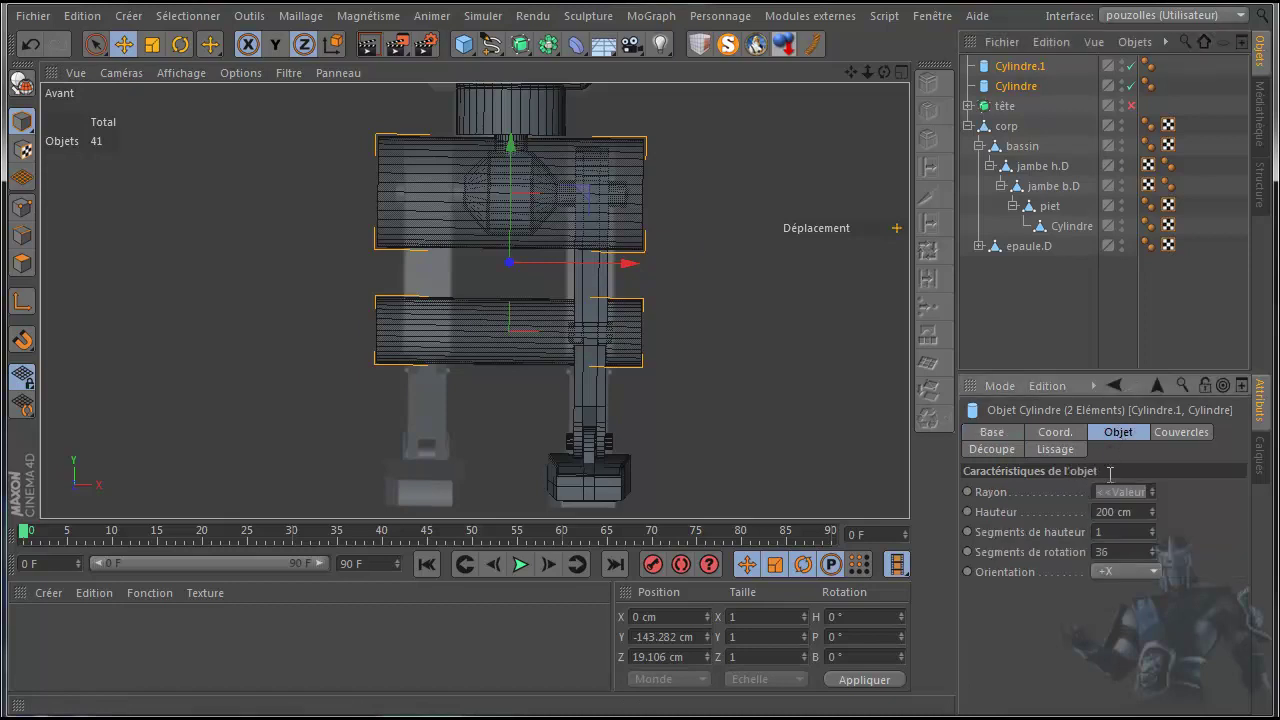
pyautogui.moveTo(1153, 512); pyautogui.dragTo(1153, 510)
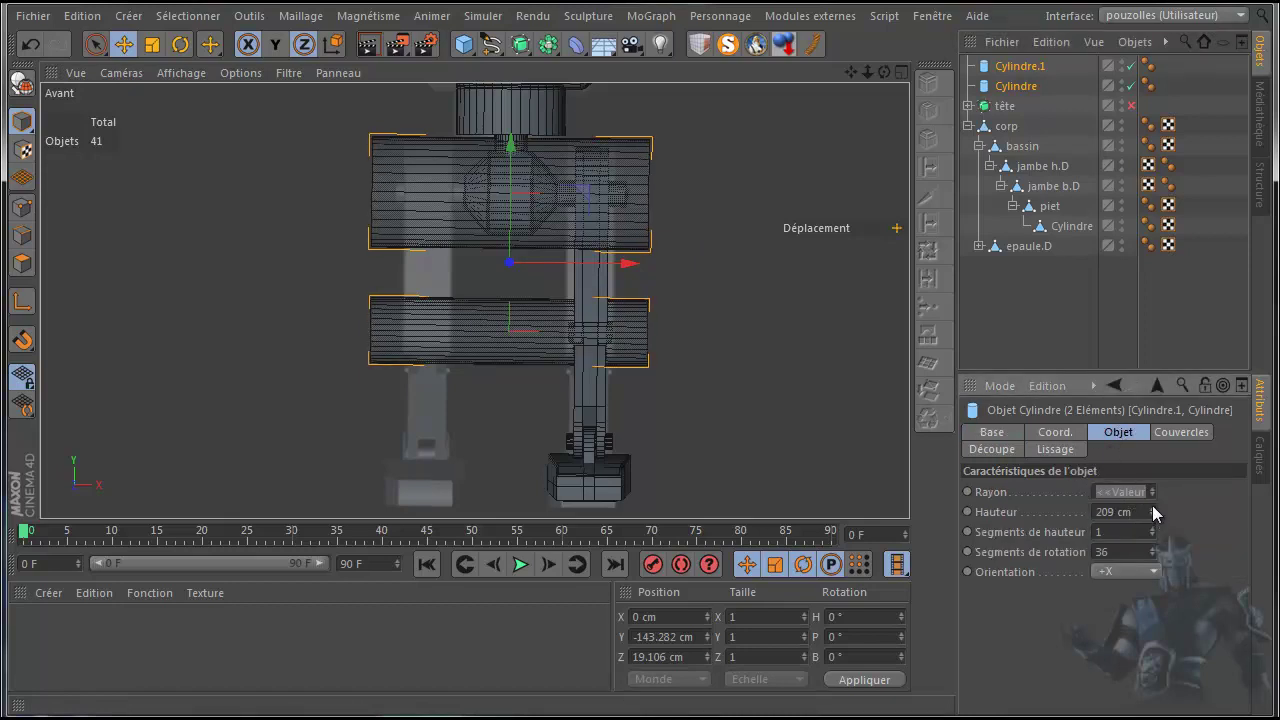
pyautogui.moveTo(1151, 514)
pyautogui.mouseDown()
pyautogui.moveTo(1134, 529)
pyautogui.moveTo(1154, 523)
pyautogui.mouseUp()
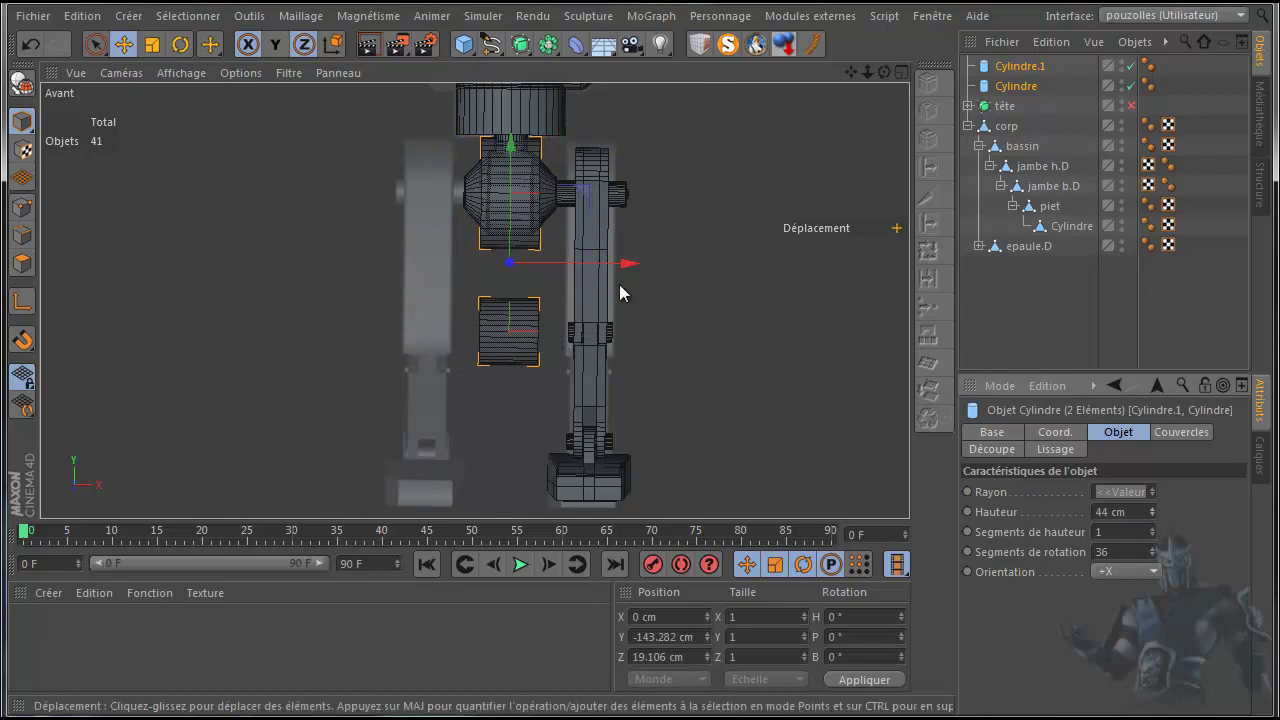
# Step: Move both cylinders along X onto the modelled leg, to about 62.07 cm, and set their height to 38 cm
pyautogui.moveTo(626, 265); pyautogui.dragTo(712, 266)
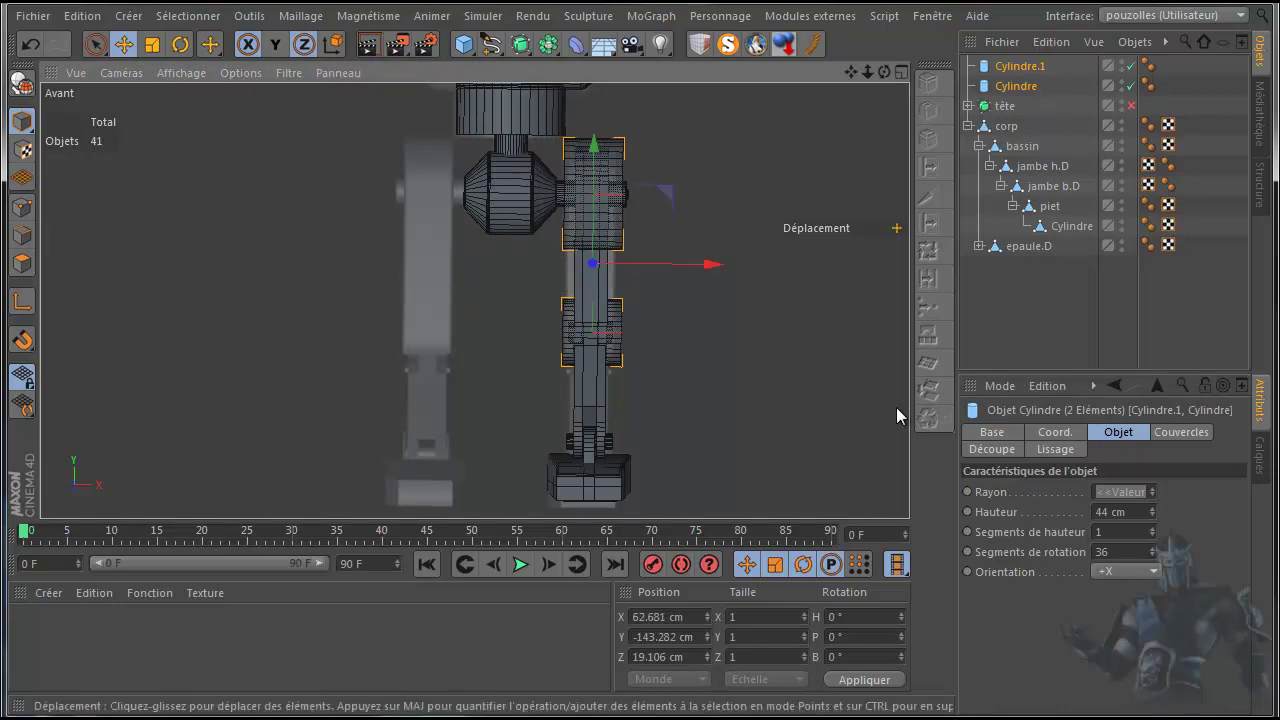
pyautogui.click(1151, 514)
pyautogui.click(1151, 514)
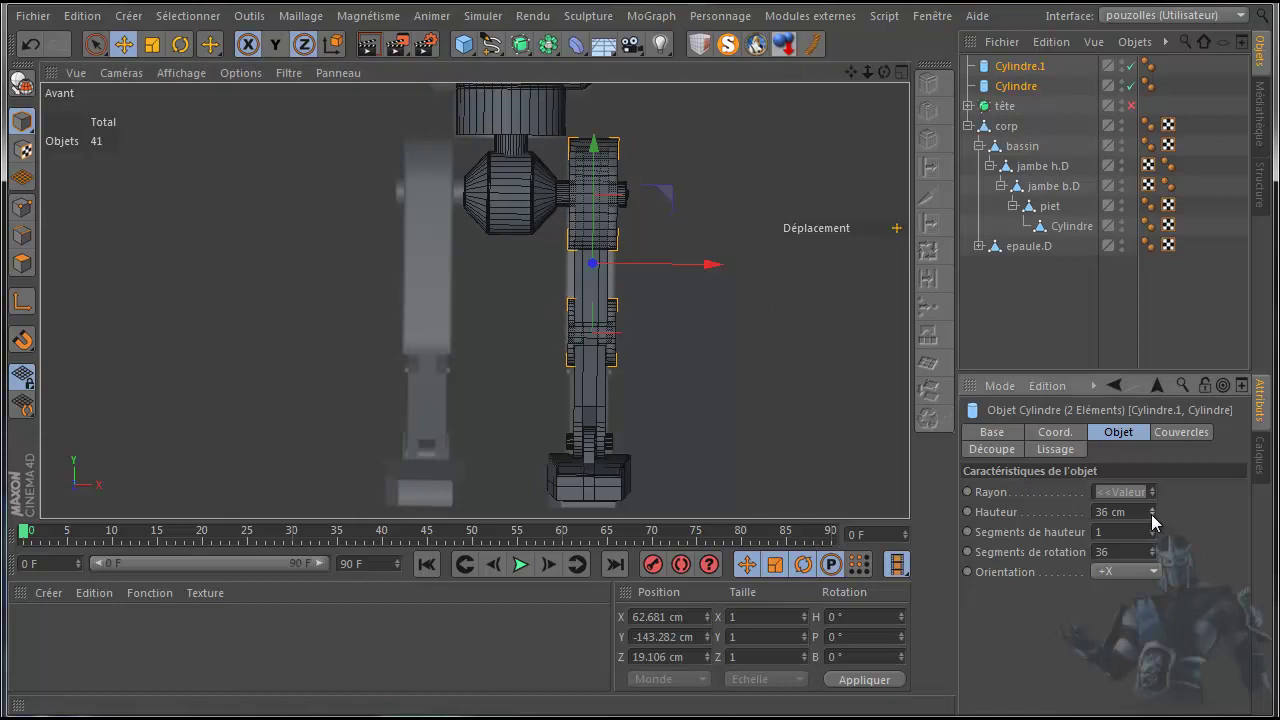
pyautogui.click(1152, 509)
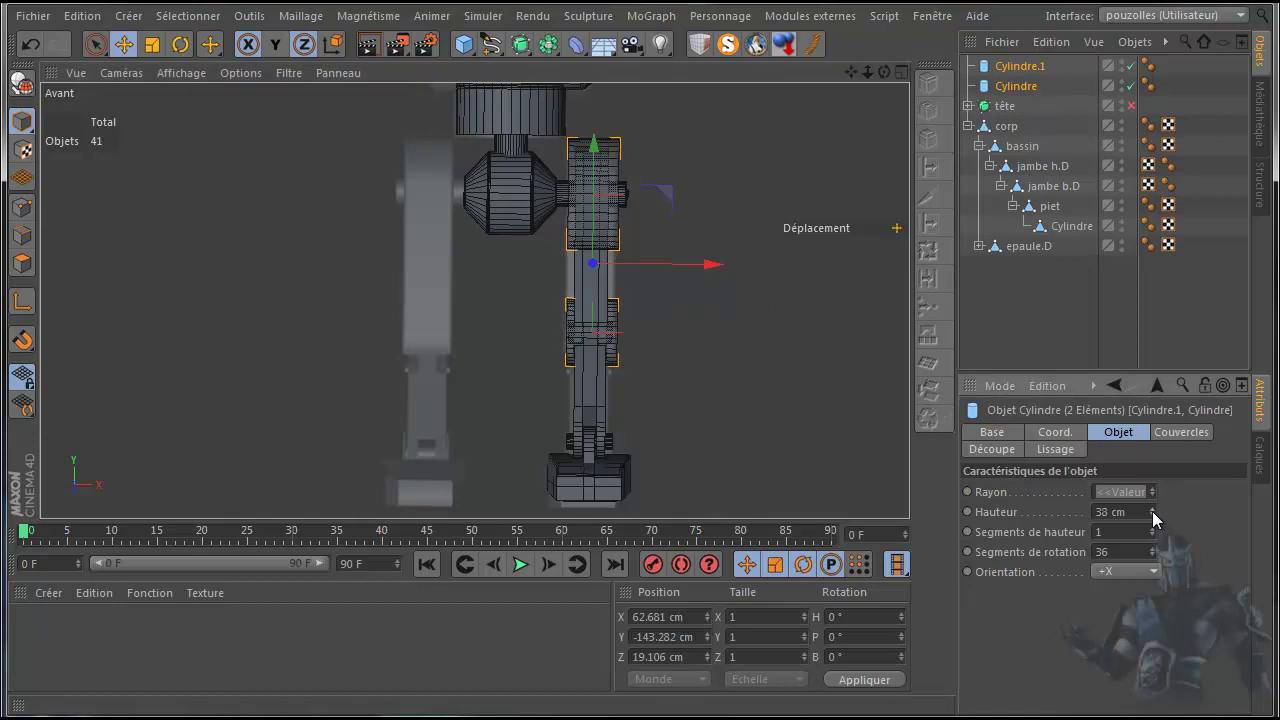
pyautogui.scroll(3, 703, 263)
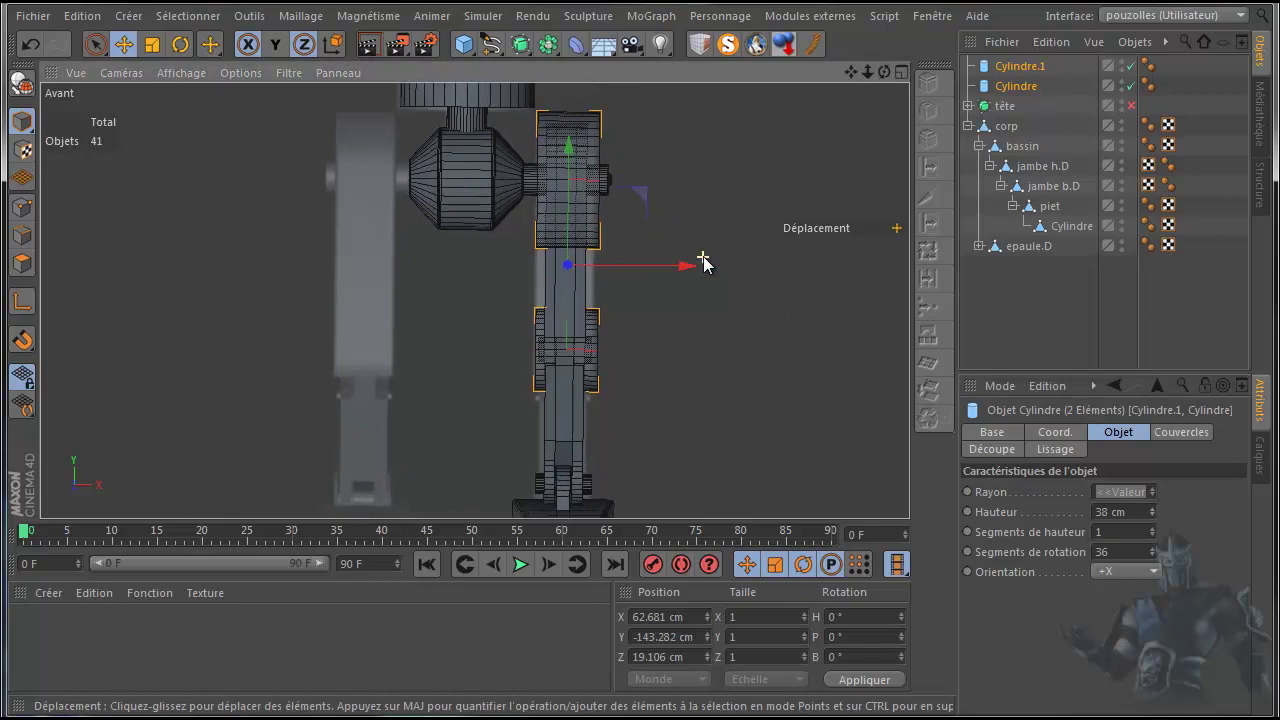
pyautogui.moveTo(683, 270); pyautogui.dragTo(682, 270)
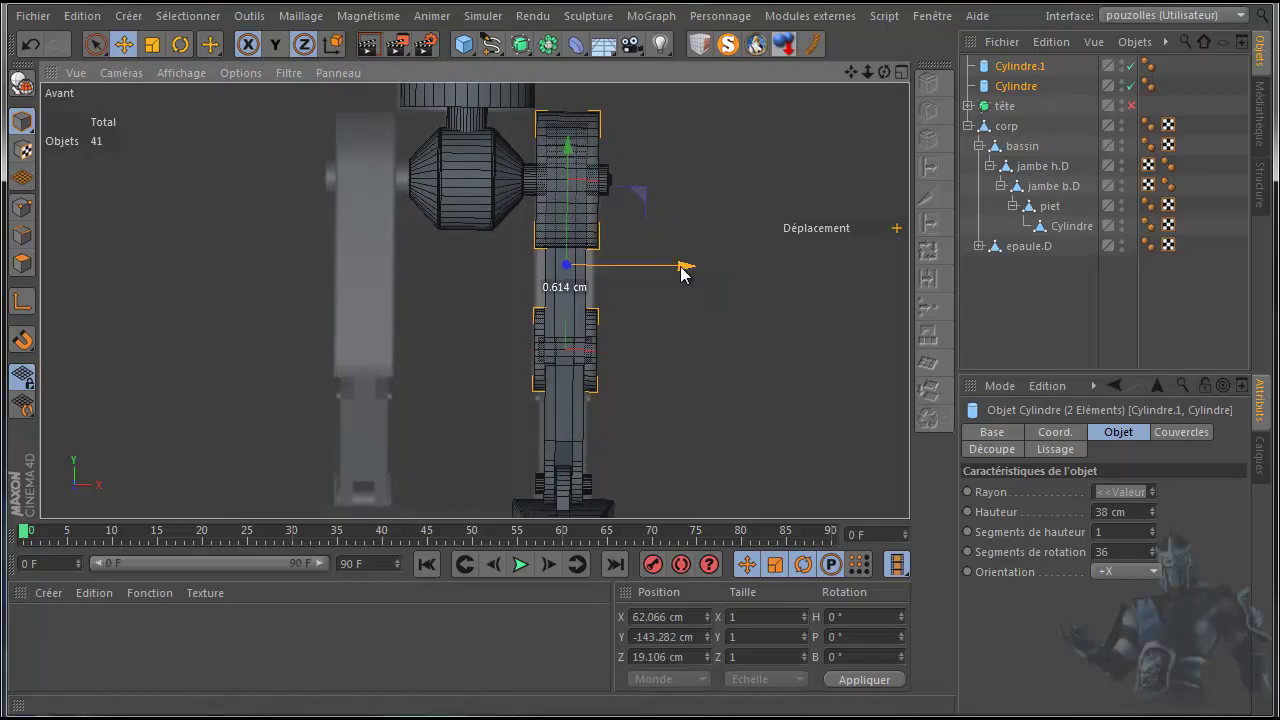
pyautogui.moveTo(683, 270); pyautogui.dragTo(683, 270)
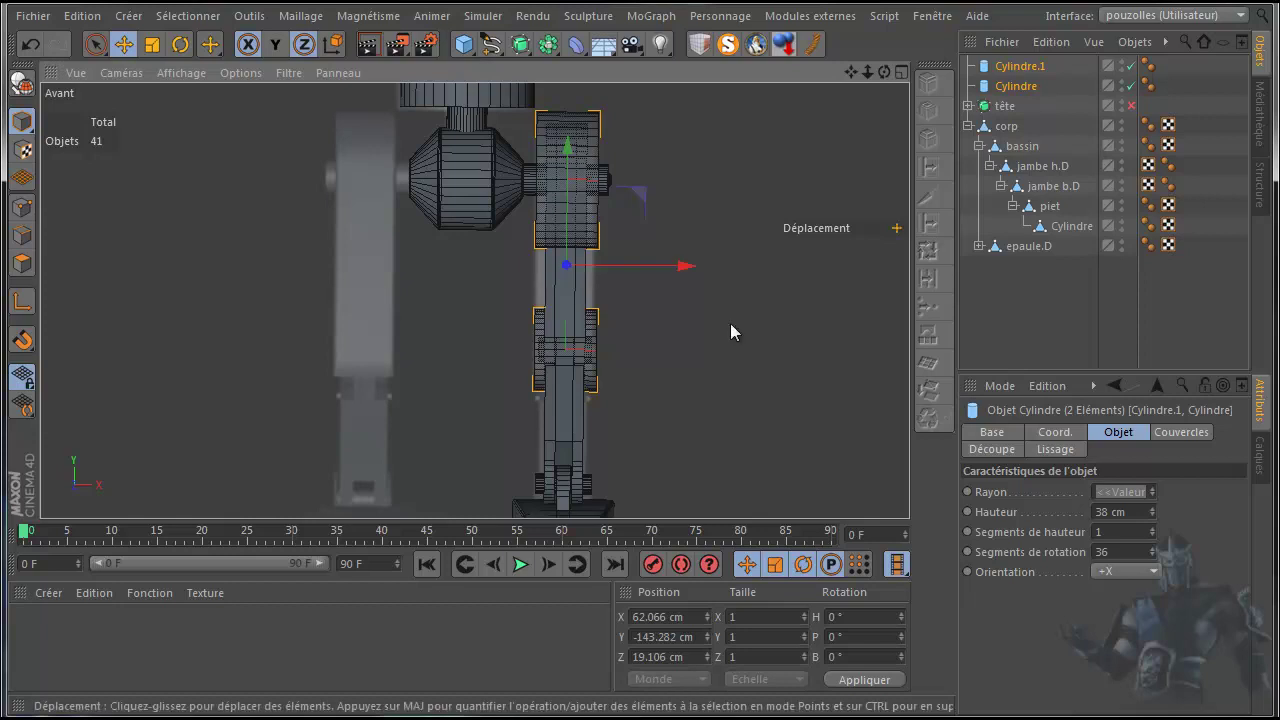
# Step: Reduce the height of both cylinders to 30 cm to match the thigh width in the front reference image
pyautogui.click(1152, 515)
pyautogui.click(1152, 515)
pyautogui.click(1152, 515)
pyautogui.click(1152, 515)
pyautogui.click(1152, 515)
pyautogui.click(1152, 515)
pyautogui.click(1152, 515)
pyautogui.click(1152, 514)
pyautogui.scroll(2, 805, 228)
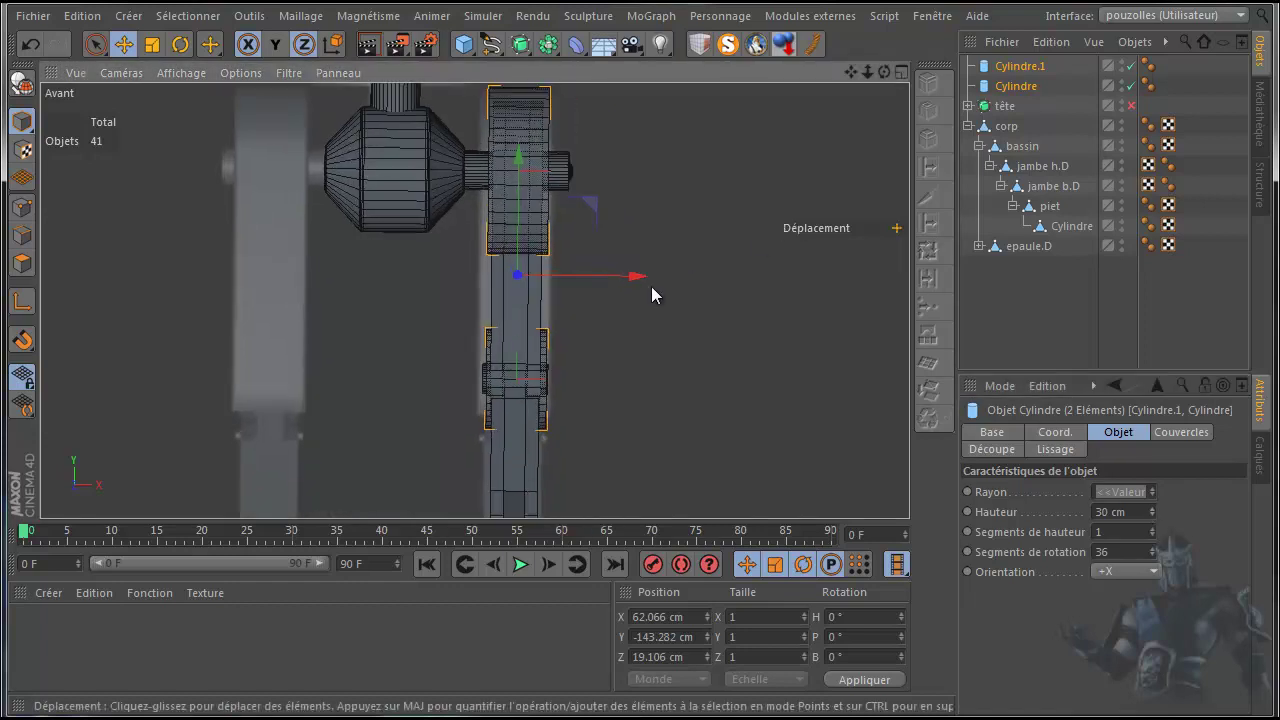
pyautogui.moveTo(633, 277); pyautogui.dragTo(633, 280)
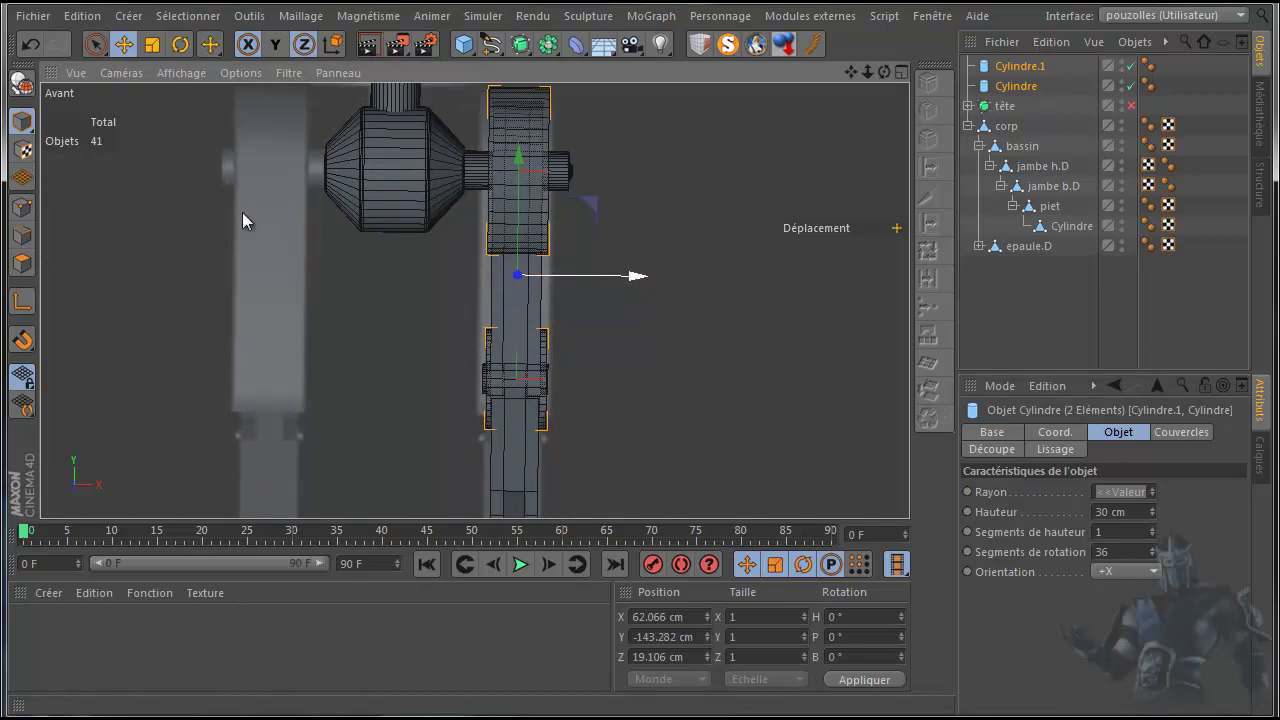
# Step: Make both cylinders editable and merge them into a single polygon object with Connect Objects + Delete
pyautogui.click(22, 85)
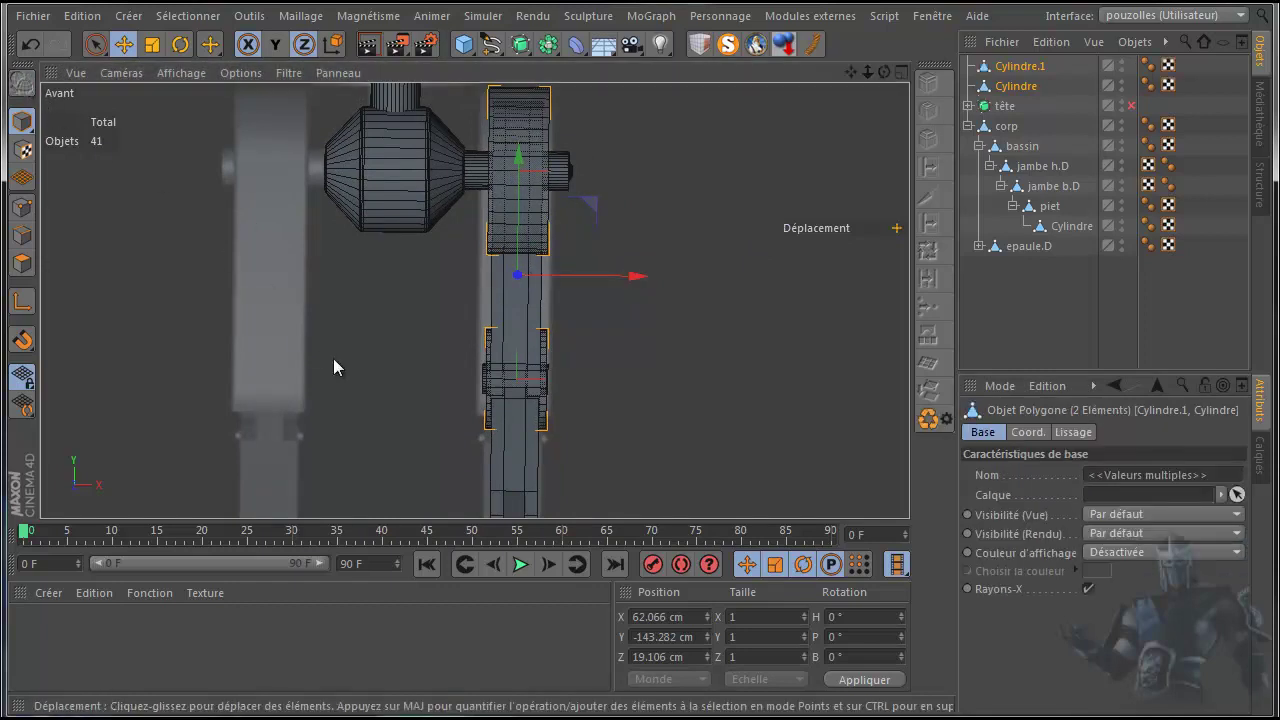
pyautogui.middleClick(333, 358)
pyautogui.middleClick(350, 402)
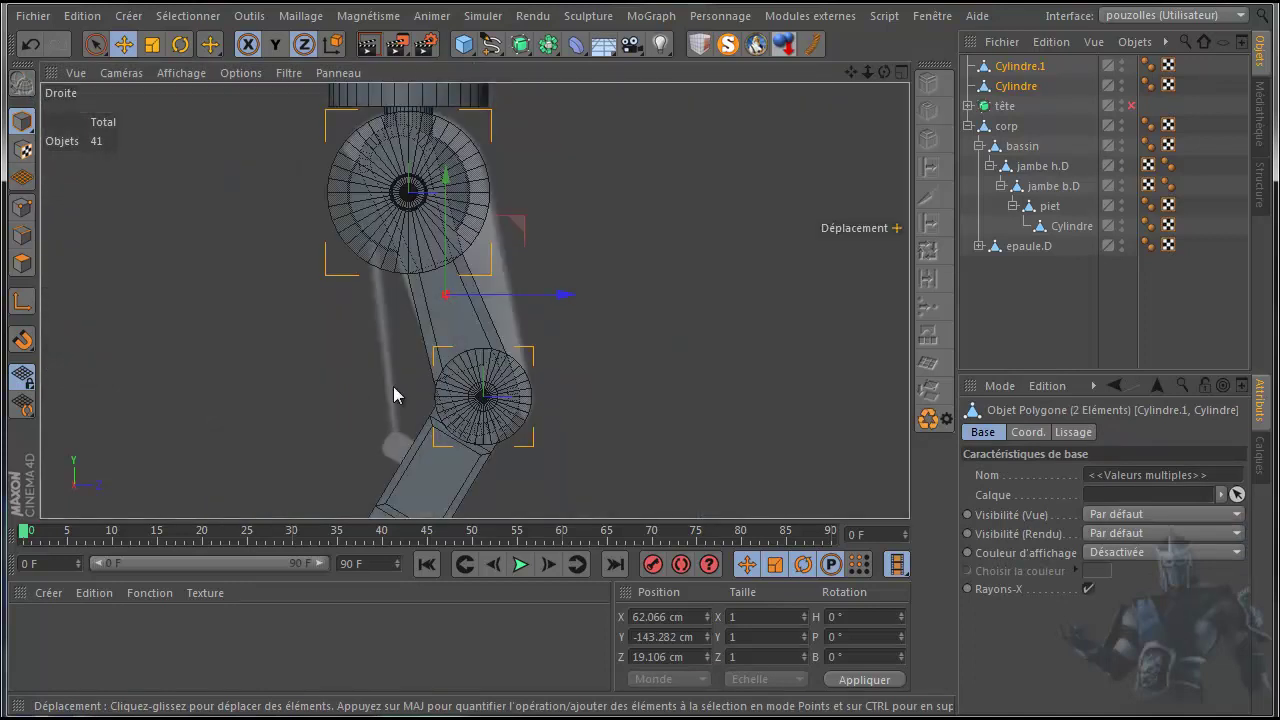
pyautogui.moveTo(1204, 62); pyautogui.dragTo(1016, 92)
pyautogui.rightClick(1016, 92)
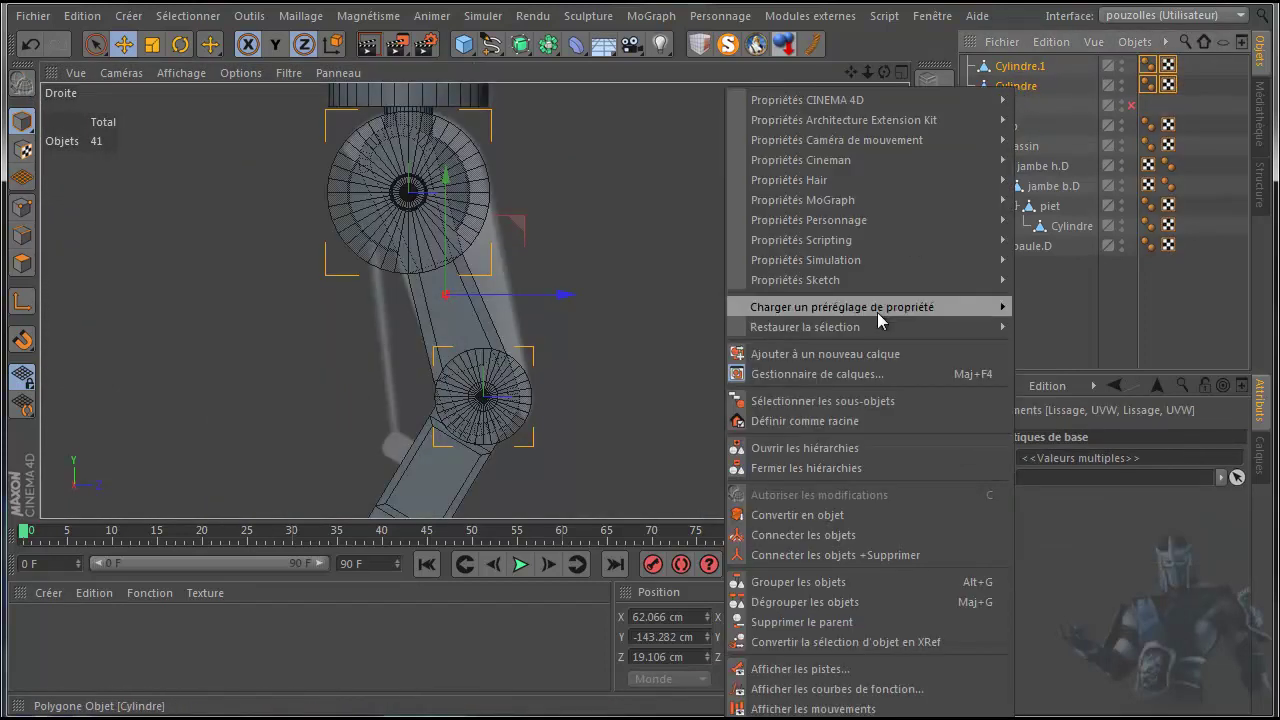
pyautogui.click(827, 555)
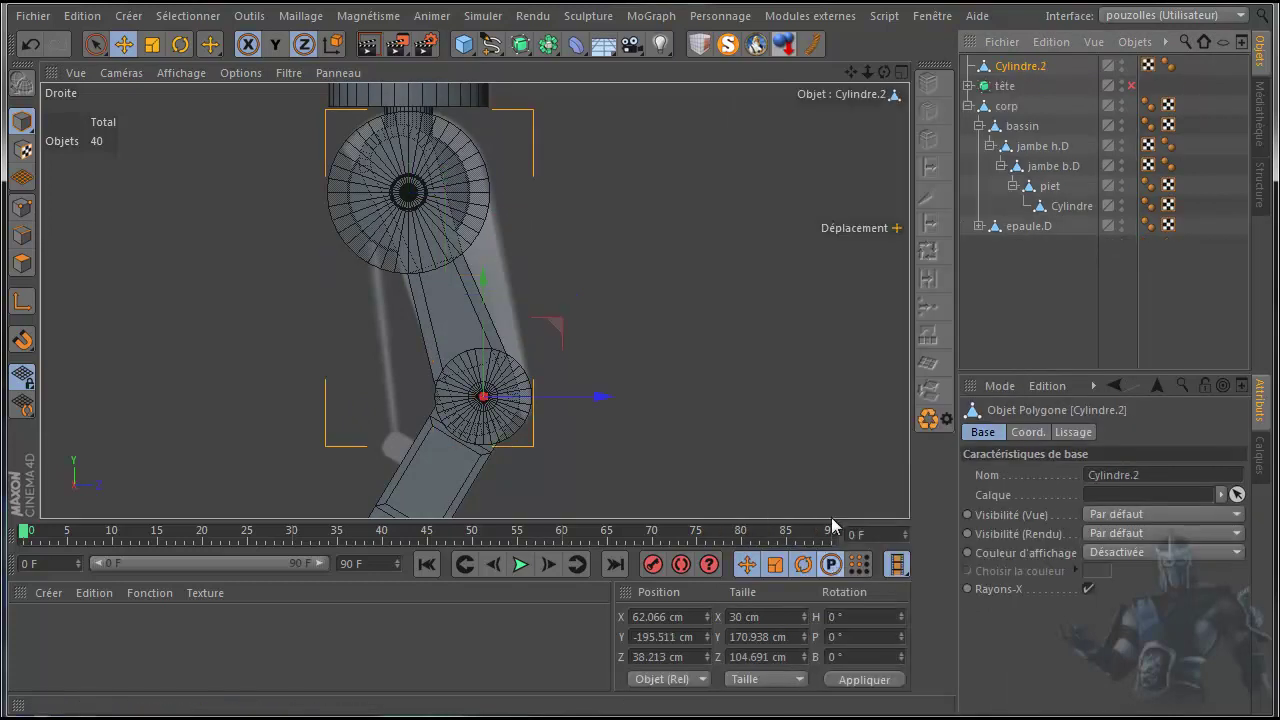
# Step: Delete the lower rim points of the hip cylinder in the side view, keeping only its upper arc
pyautogui.click(22, 207)
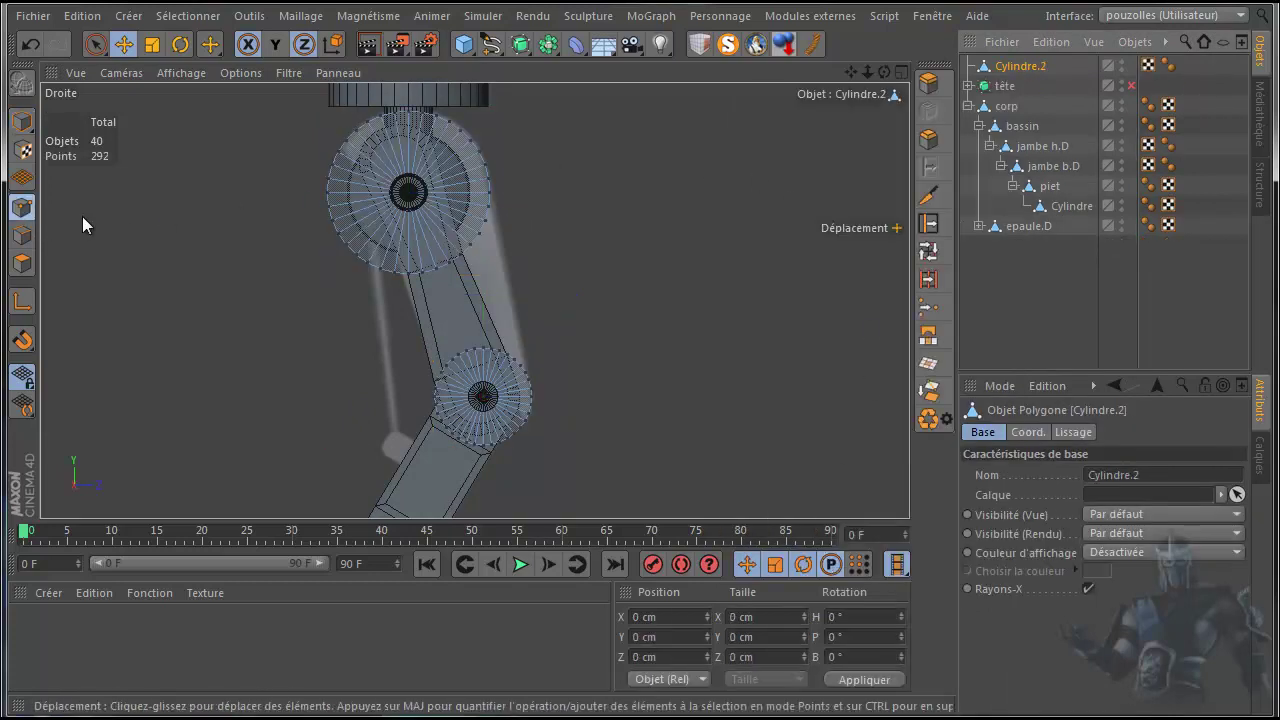
pyautogui.click(96, 44)
pyautogui.click(186, 74)
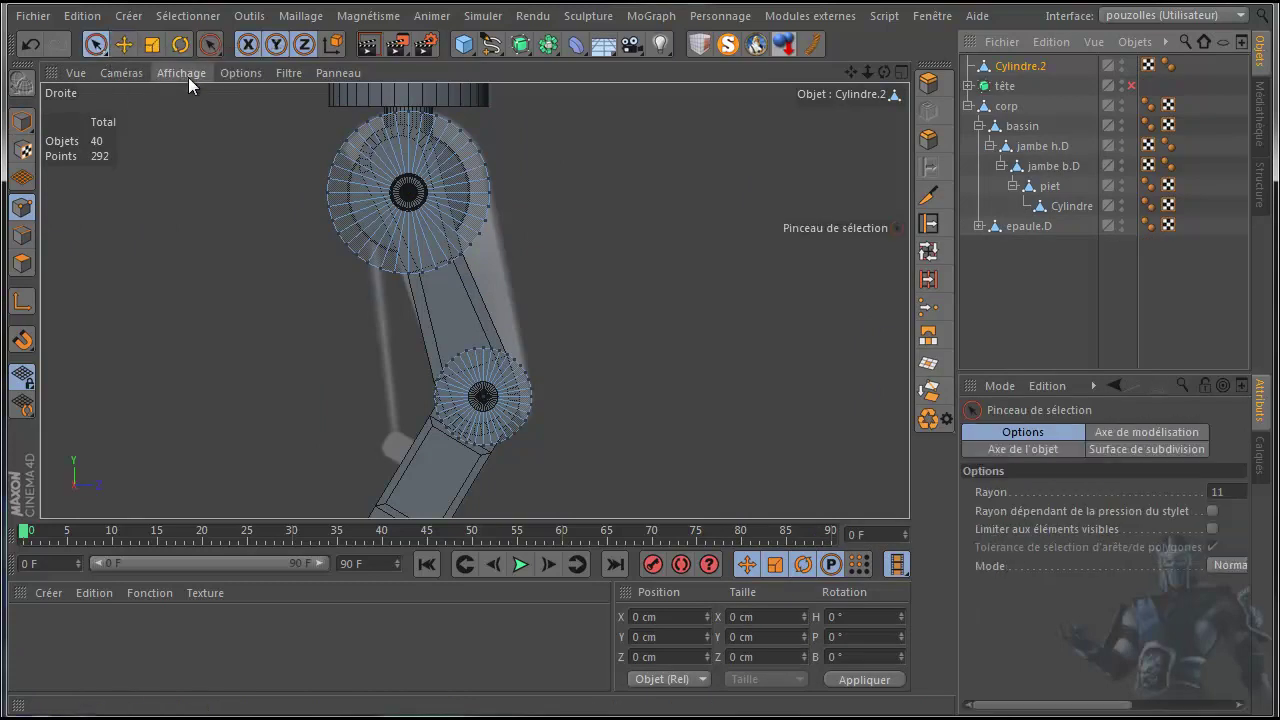
pyautogui.moveTo(1040, 705); pyautogui.dragTo(943, 705)
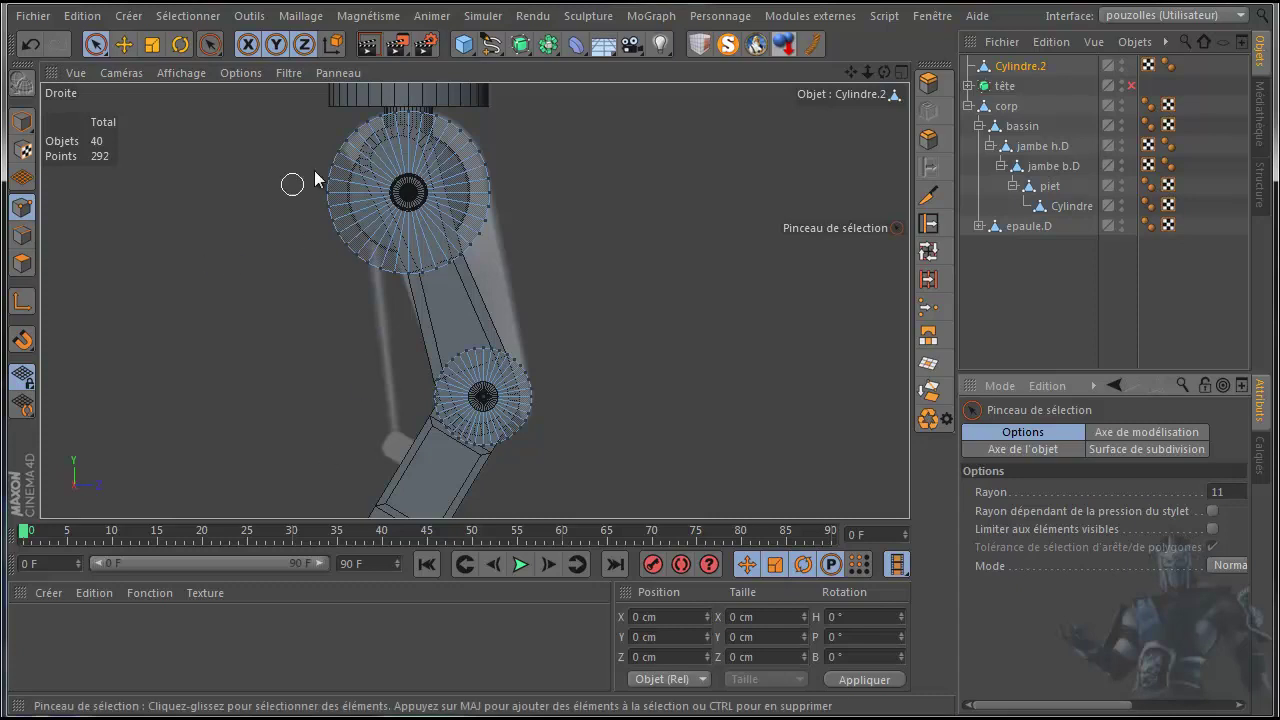
pyautogui.moveTo(325, 167)
pyautogui.mouseDown()
pyautogui.moveTo(351, 246)
pyautogui.moveTo(328, 210)
pyautogui.moveTo(400, 273)
pyautogui.moveTo(470, 260)
pyautogui.moveTo(495, 203)
pyautogui.moveTo(540, 200)
pyautogui.mouseUp()
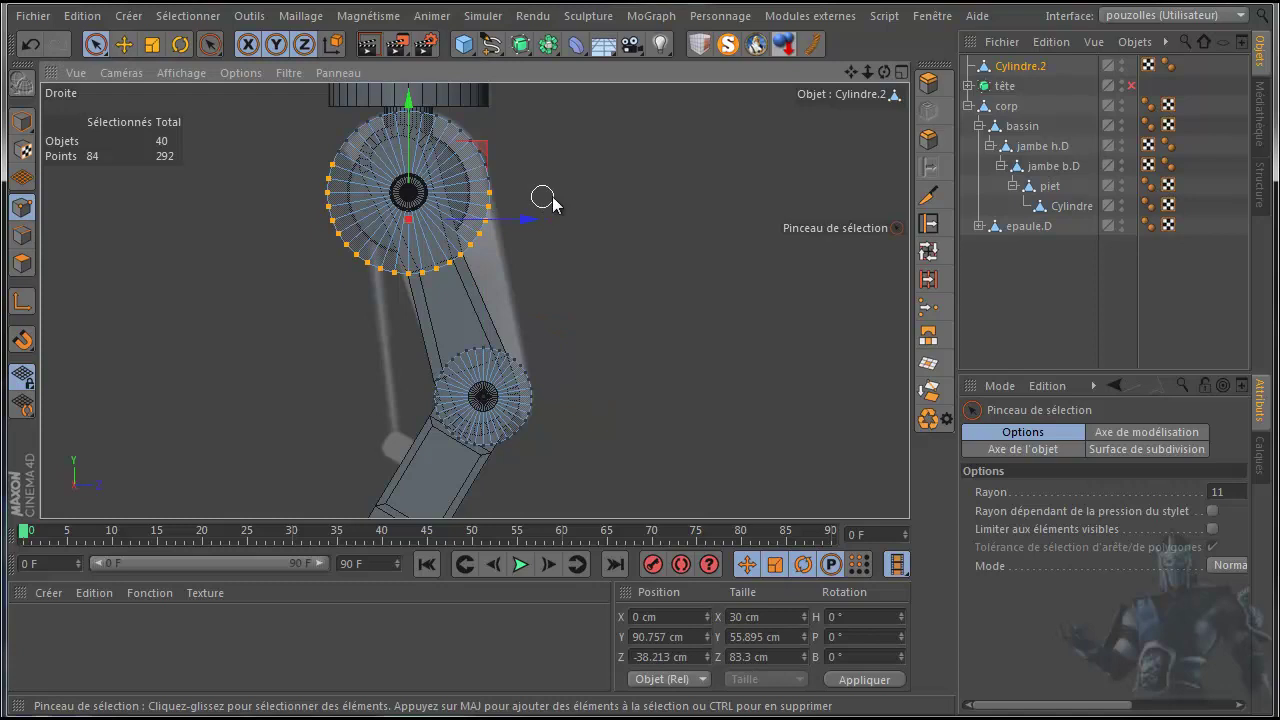
pyautogui.press('Delete')
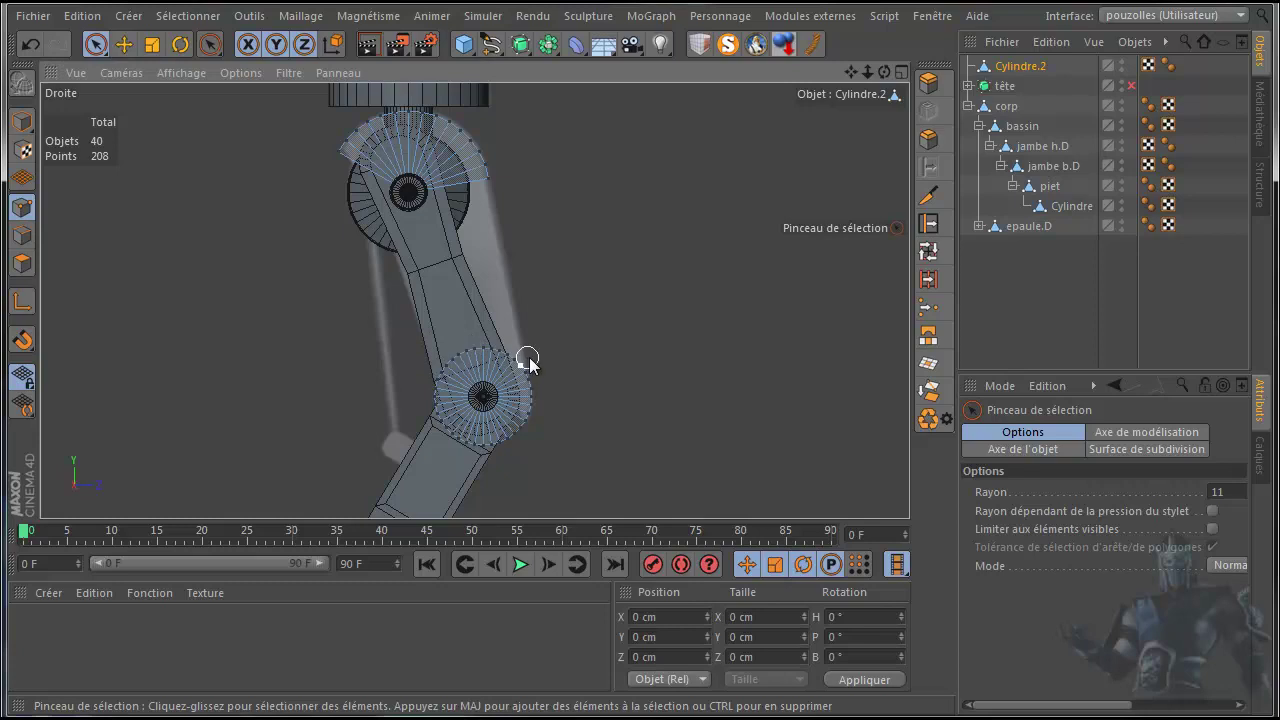
# Step: Delete the knee cylinder's rim points except the short front arc that follows the thigh cover in the reference image
pyautogui.scroll(2, 502, 452)
pyautogui.scroll(2, 502, 452)
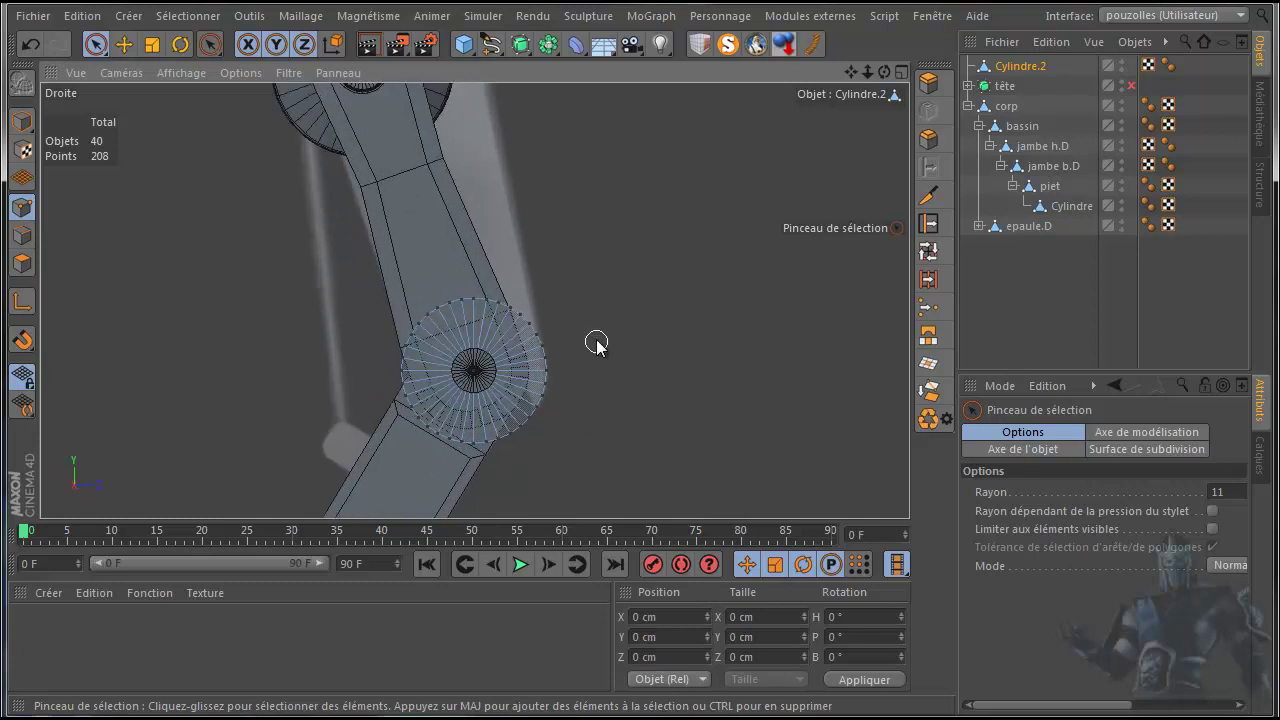
pyautogui.moveTo(548, 345)
pyautogui.mouseDown()
pyautogui.moveTo(480, 303)
pyautogui.moveTo(413, 336)
pyautogui.moveTo(404, 396)
pyautogui.moveTo(429, 429)
pyautogui.moveTo(493, 448)
pyautogui.moveTo(519, 440)
pyautogui.mouseUp()
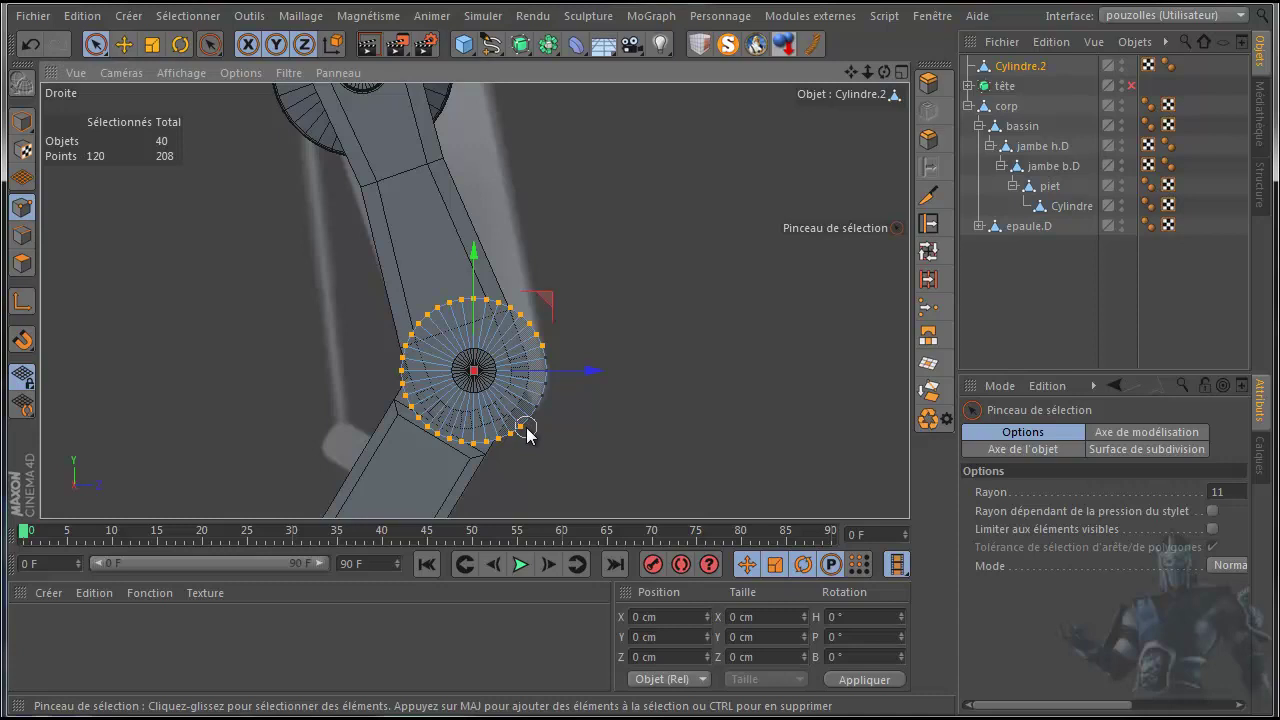
pyautogui.moveTo(527, 428); pyautogui.dragTo(640, 458)
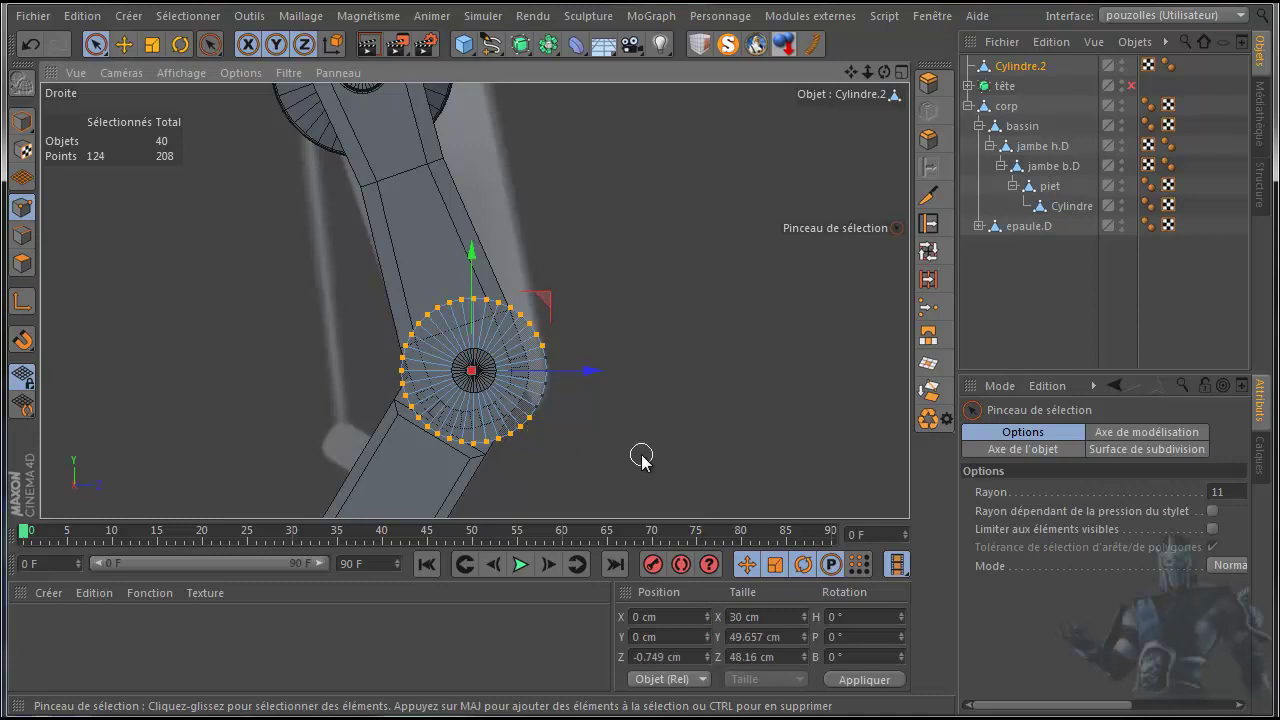
pyautogui.press('Delete')
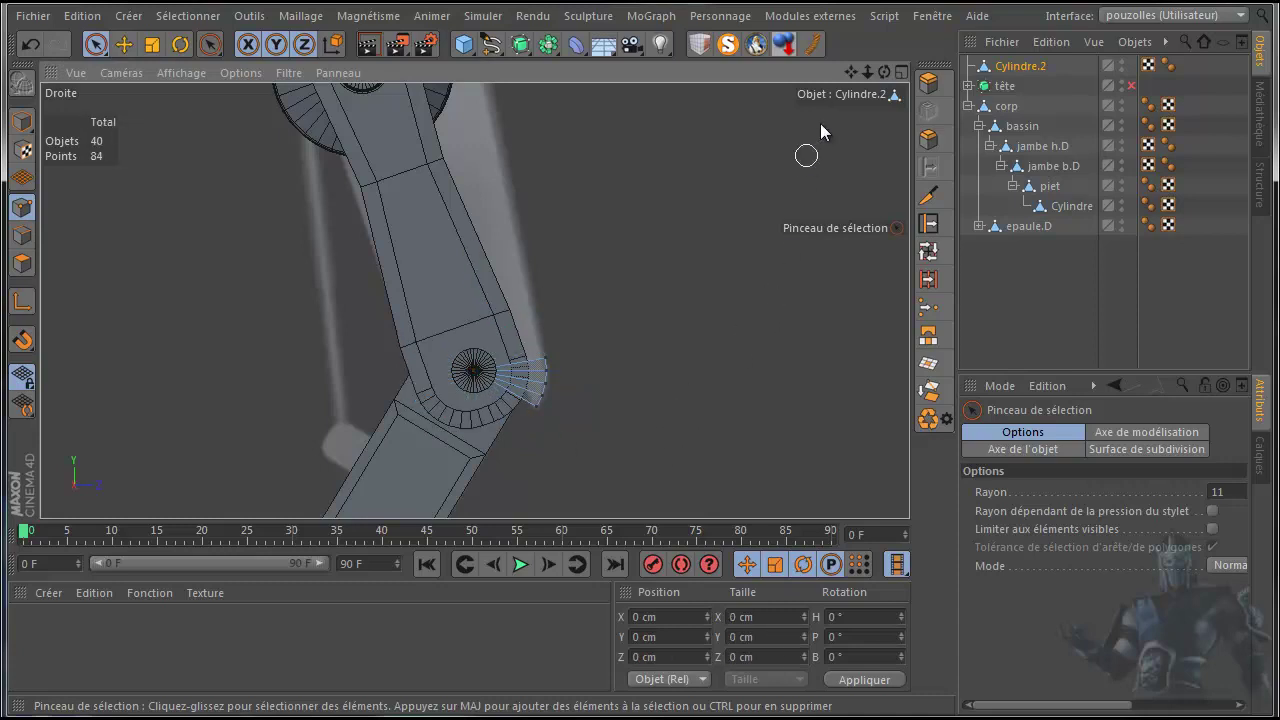
# Step: Turn off X-ray on the merged cylinder object and frame the leg in the perspective view
pyautogui.moveTo(849, 73); pyautogui.dragTo(639, 398)
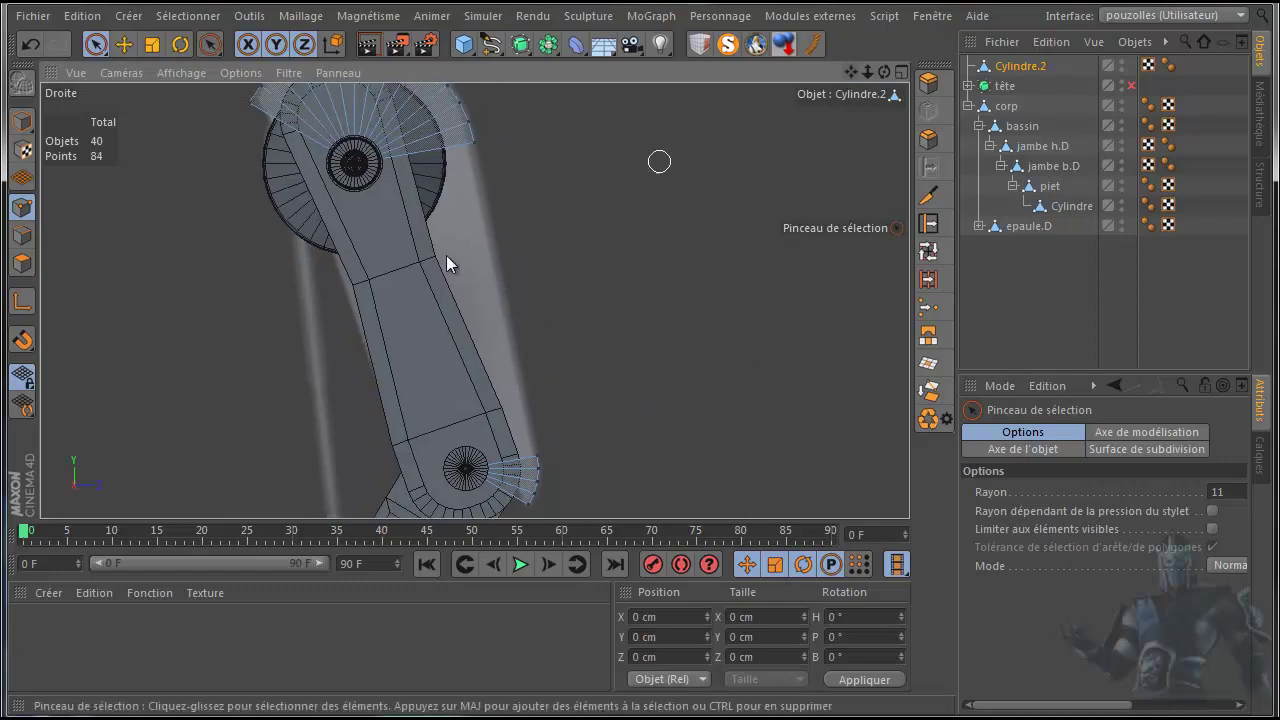
pyautogui.middleClick(278, 345)
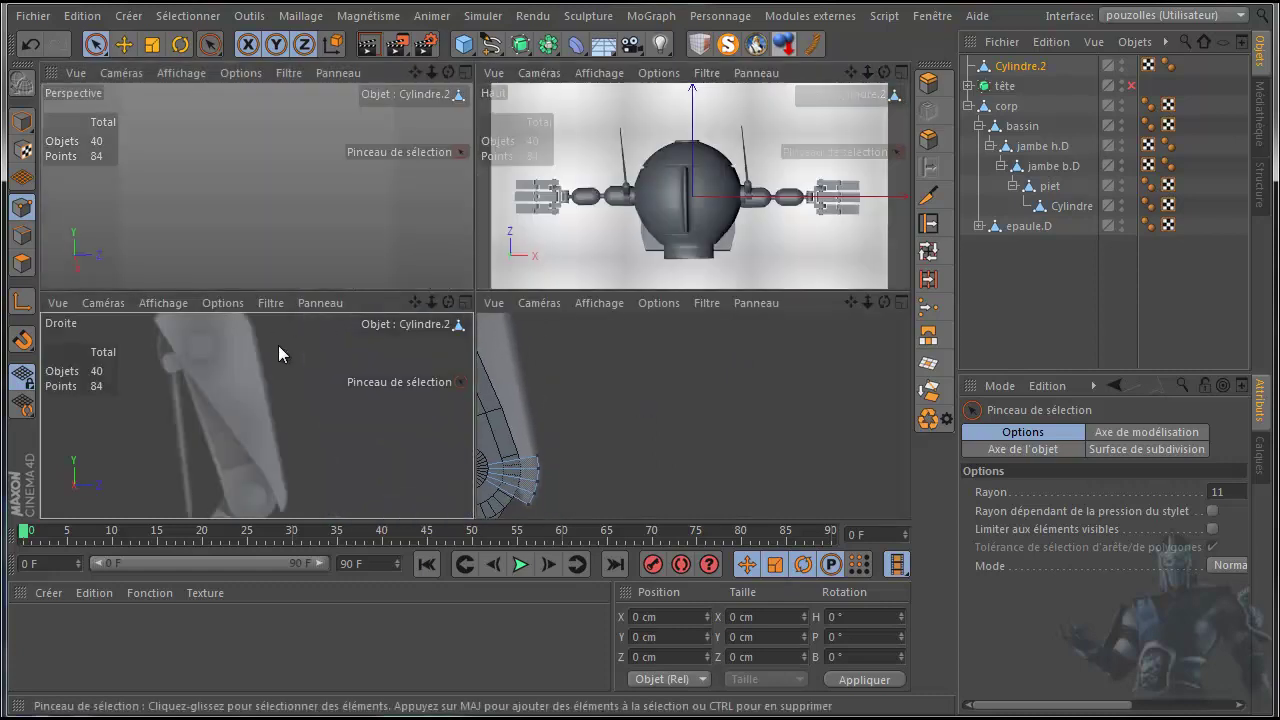
pyautogui.middleClick(313, 244)
pyautogui.scroll(-5, 366, 245)
pyautogui.moveTo(851, 72); pyautogui.dragTo(639, 394)
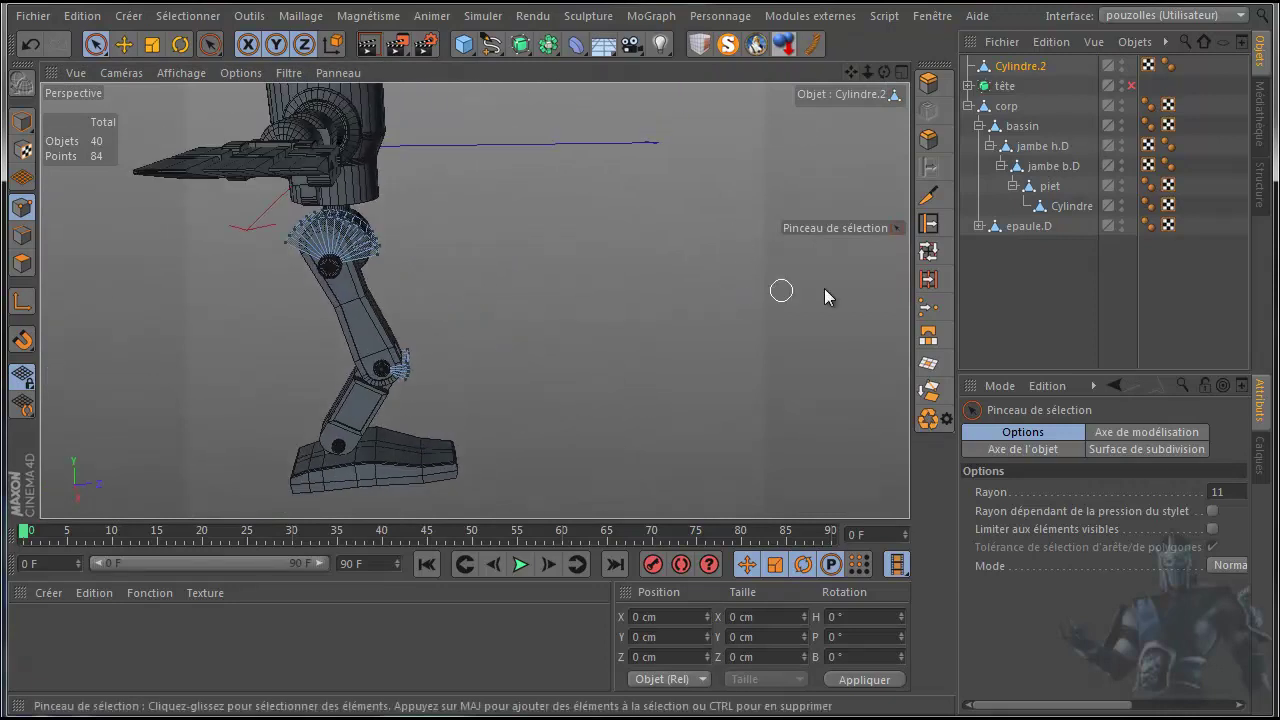
pyautogui.click(1005, 67)
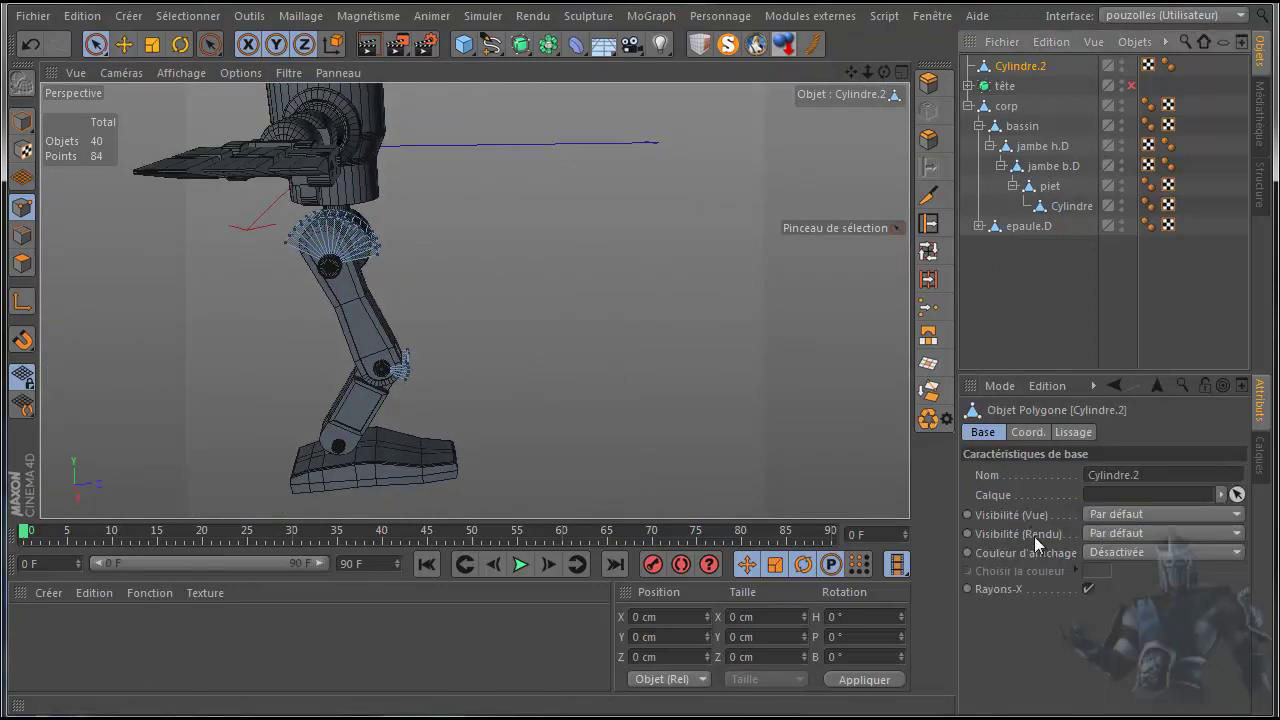
pyautogui.click(1087, 589)
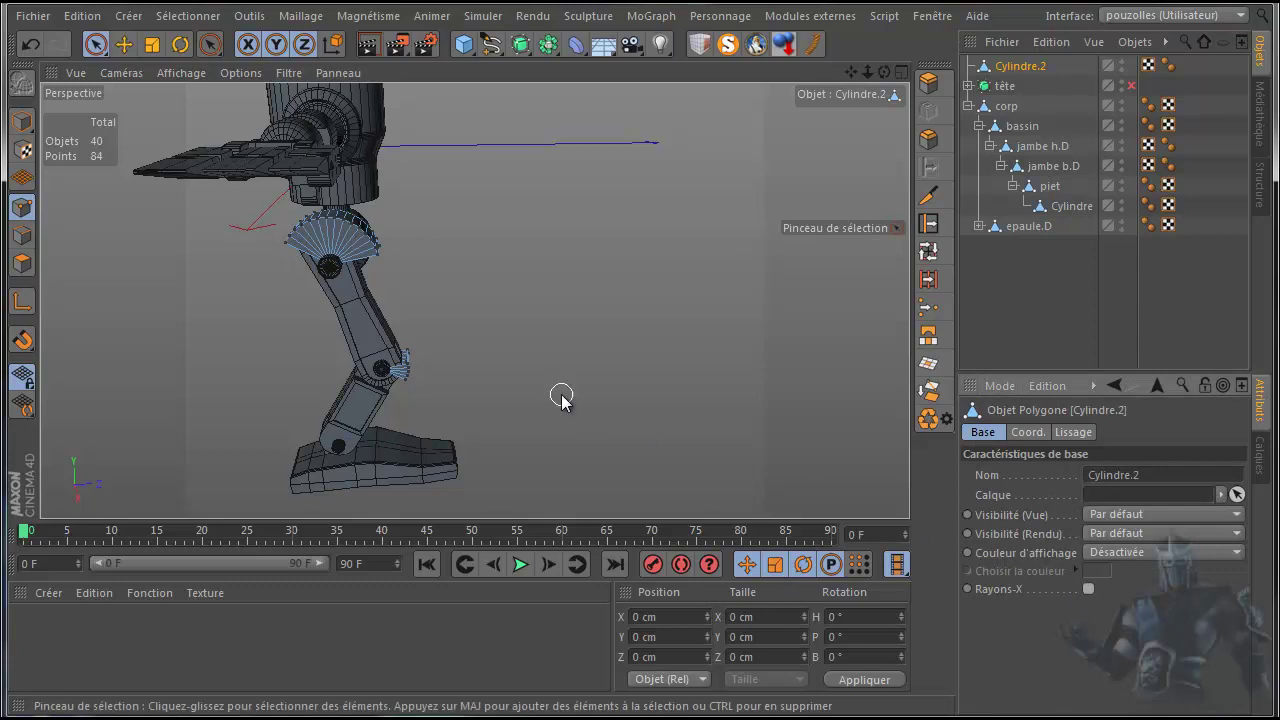
# Step: Bridge the near-side edges of the hip and knee arcs in edge mode with the Bridge tool
pyautogui.click(22, 235)
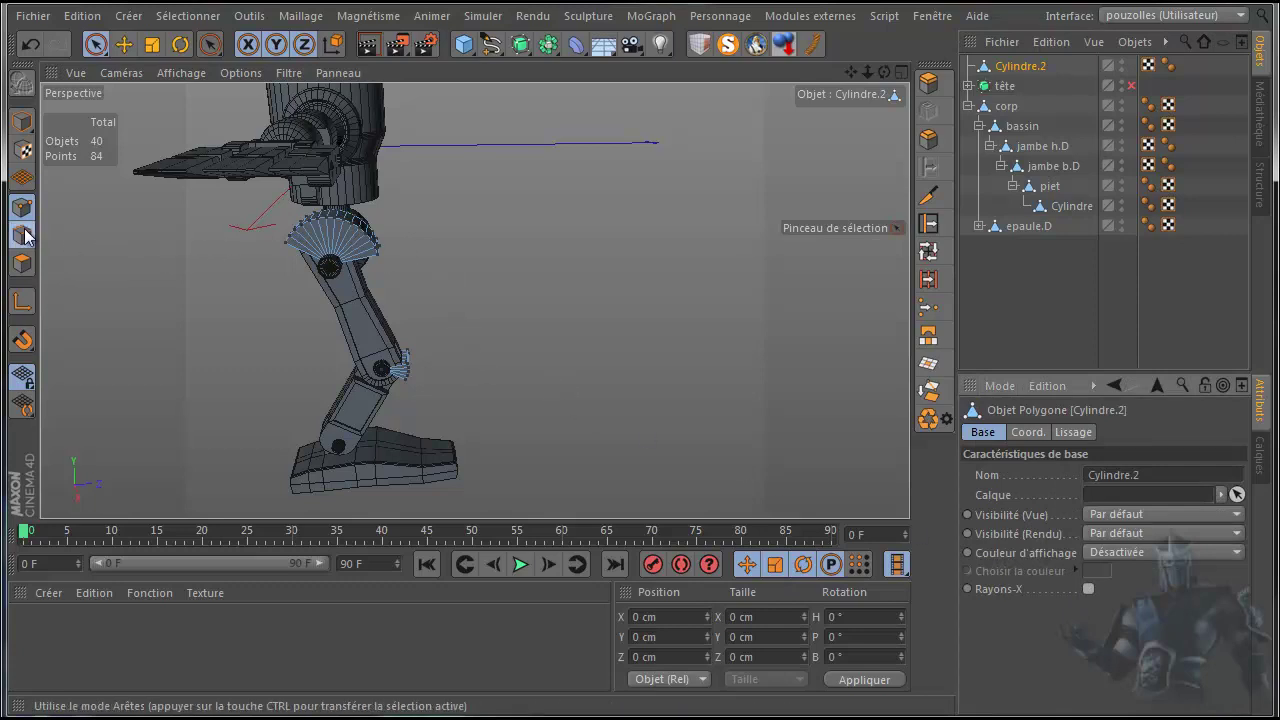
pyautogui.rightClick(501, 183)
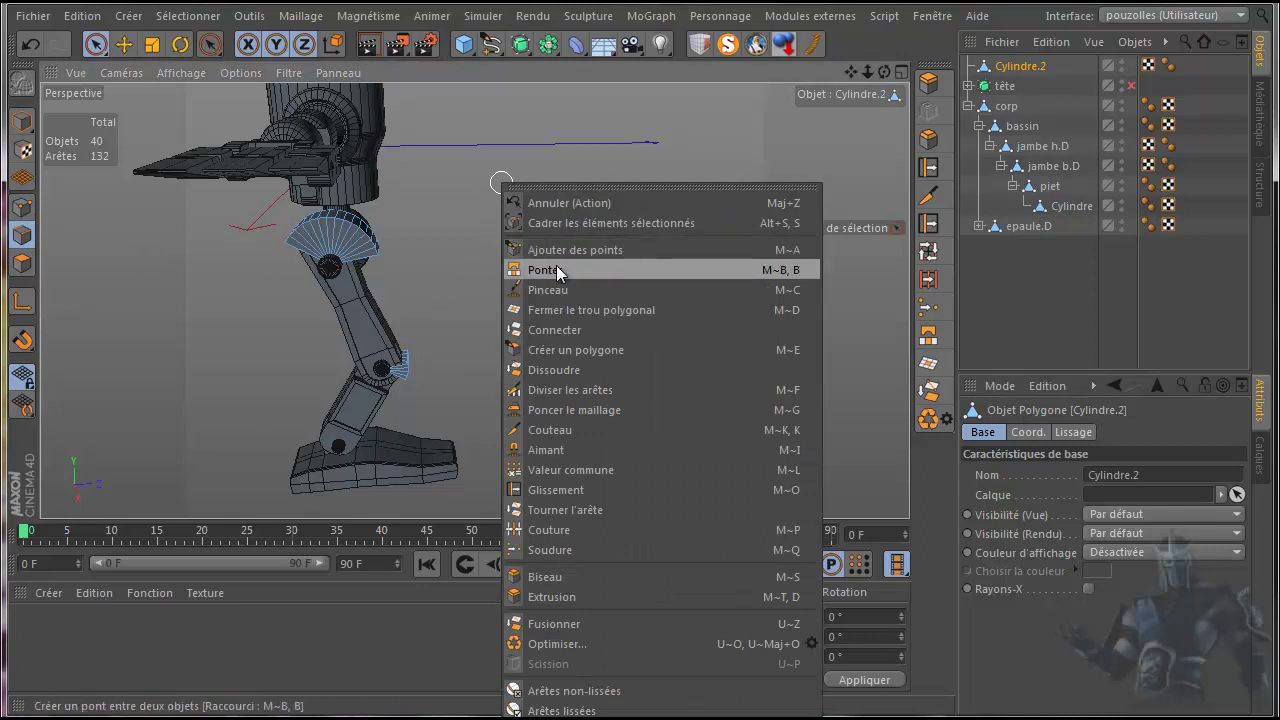
pyautogui.click(936, 343)
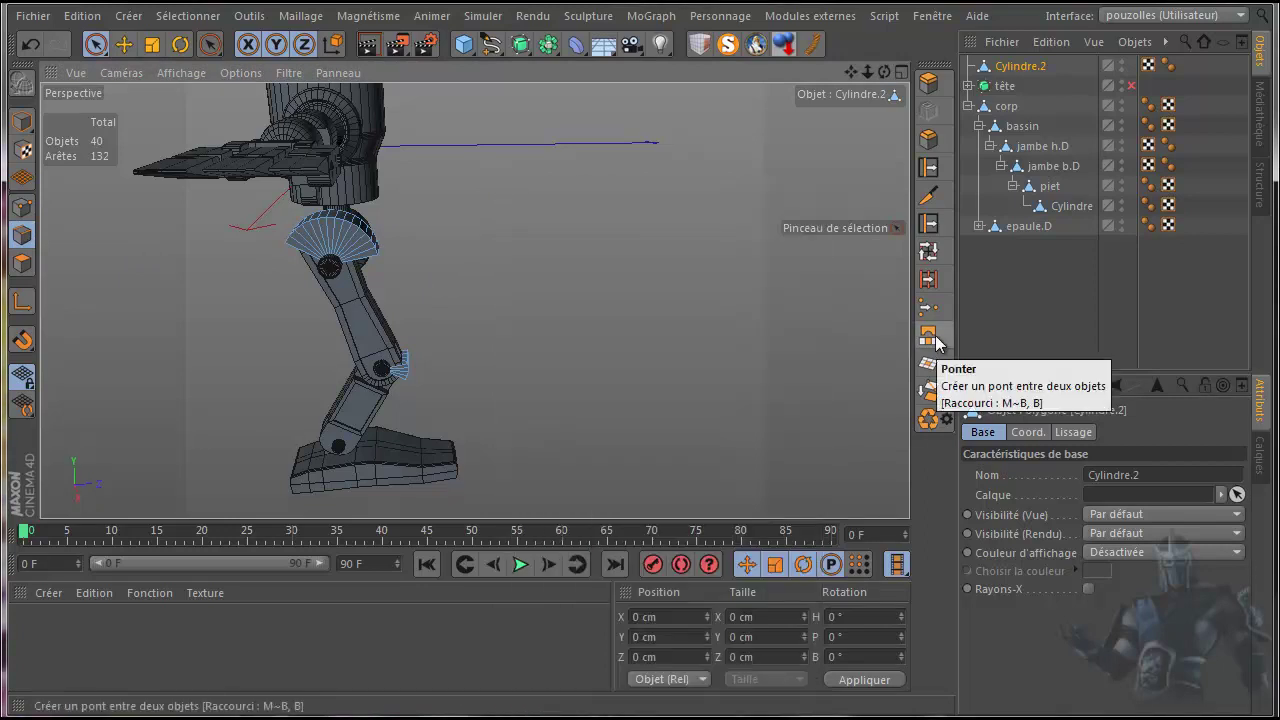
pyautogui.click(932, 340)
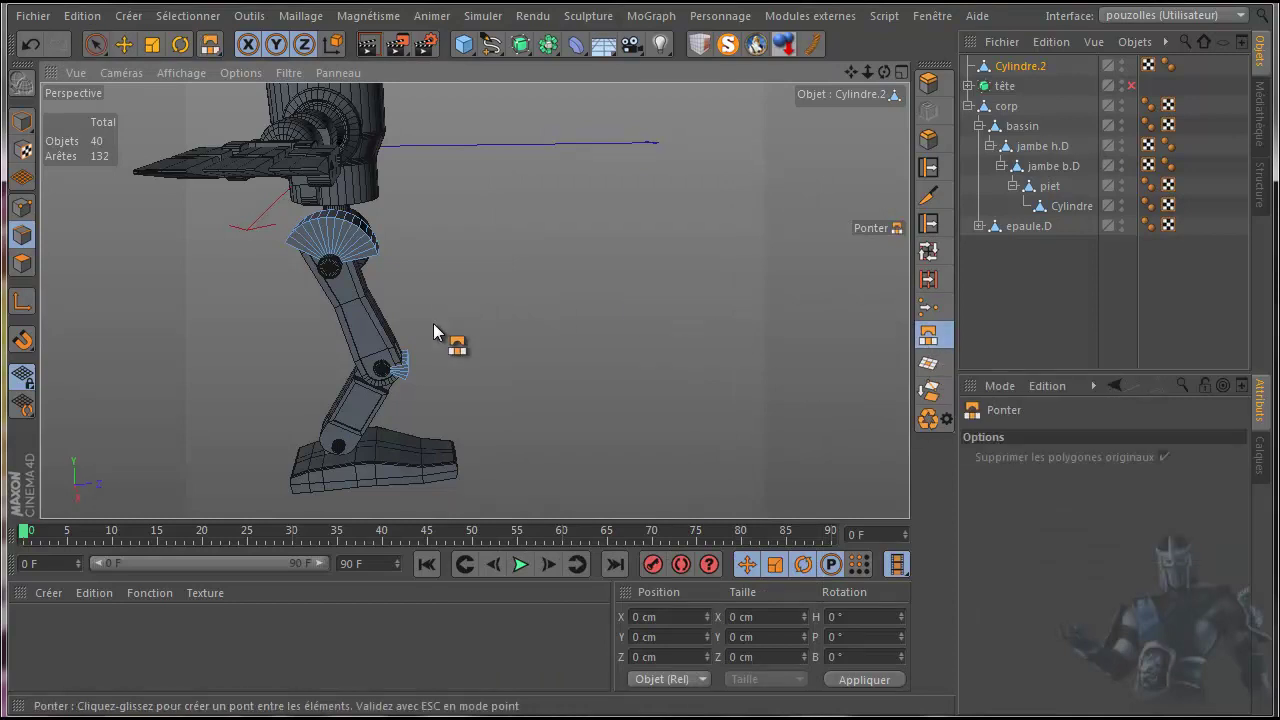
pyautogui.scroll(4, 443, 310)
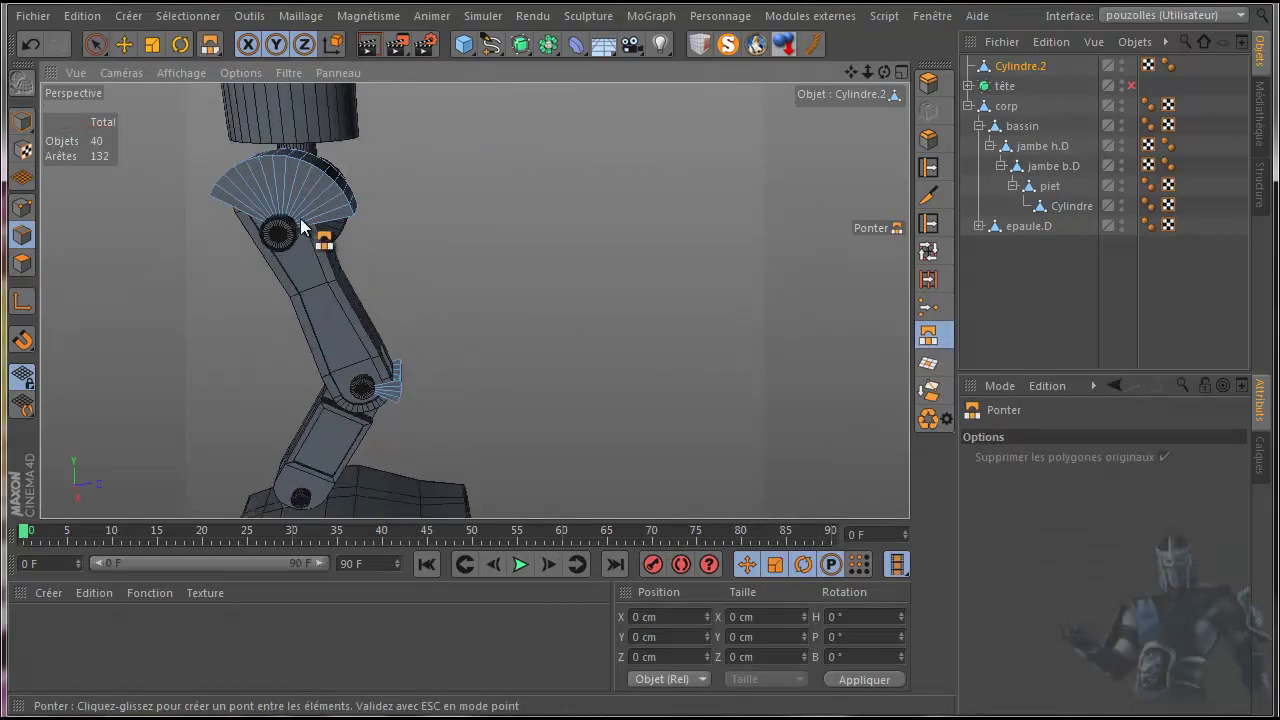
pyautogui.moveTo(325, 221); pyautogui.dragTo(400, 392)
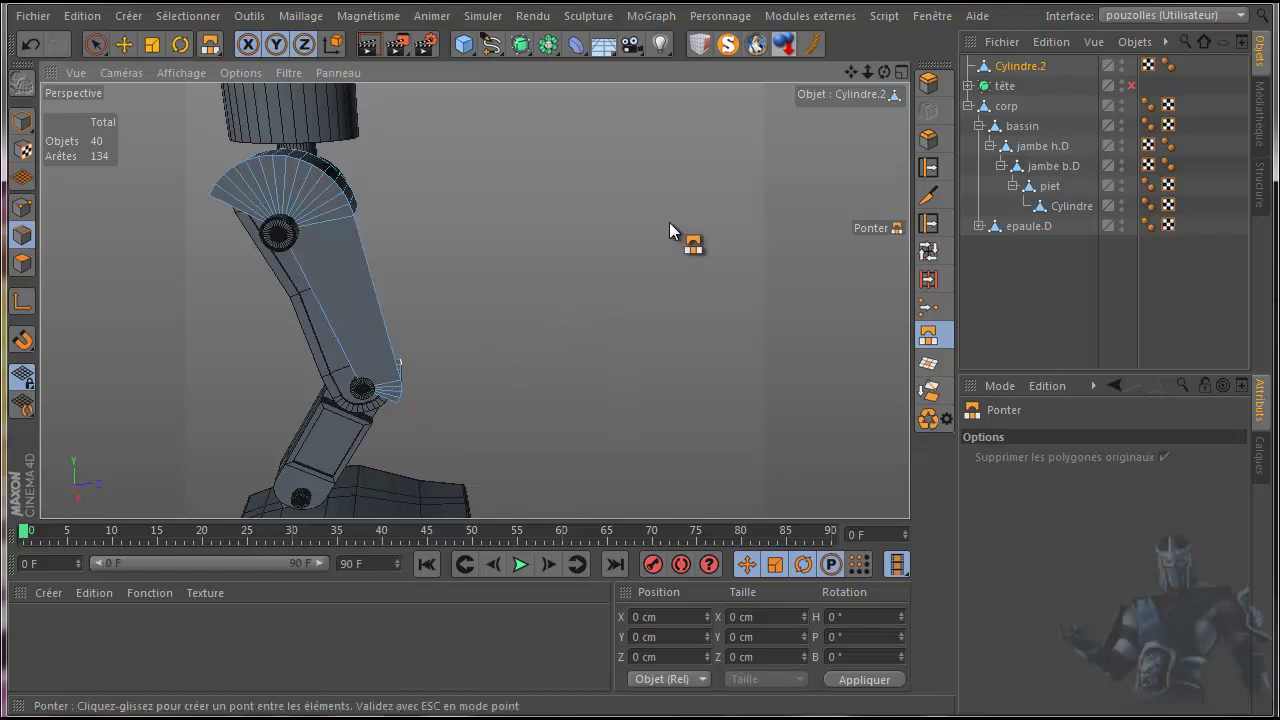
# Step: Bridge the front rim edges and the far-side edges between the hip and knee arcs to close the thigh cover's shell
pyautogui.moveTo(884, 72); pyautogui.dragTo(635, 229)
pyautogui.scroll(5, 507, 311)
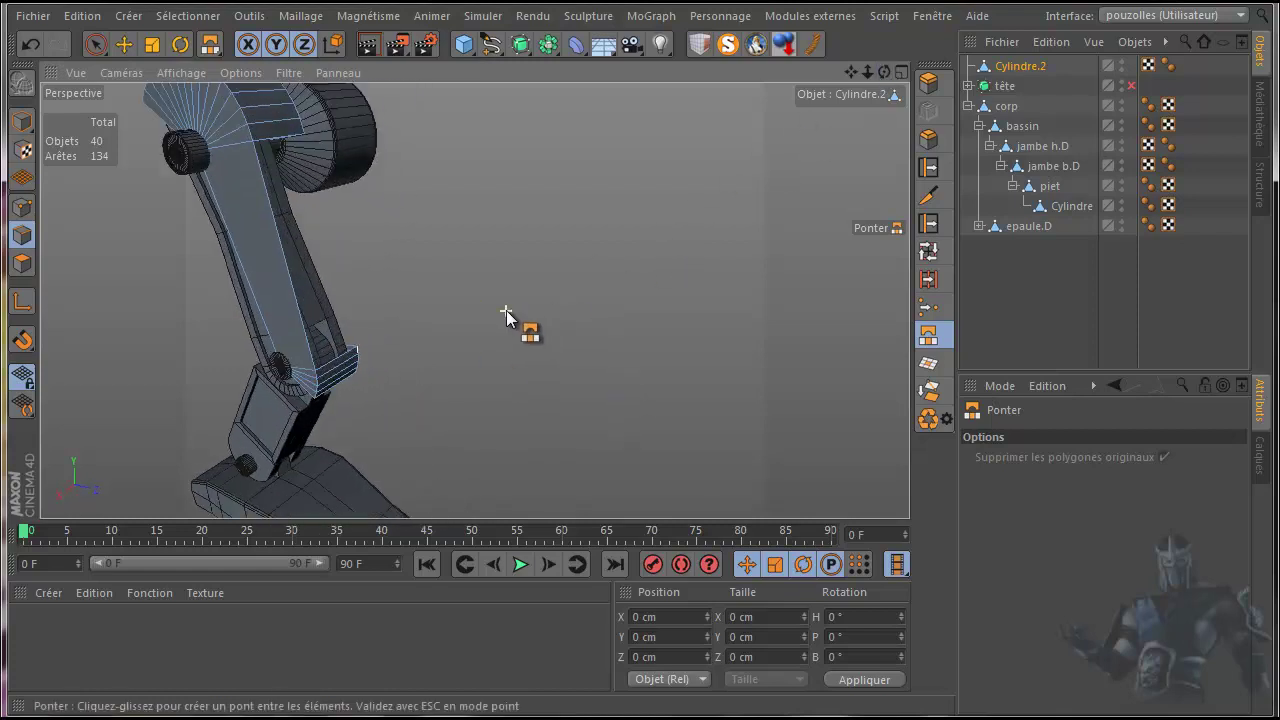
pyautogui.moveTo(283, 141); pyautogui.dragTo(322, 363)
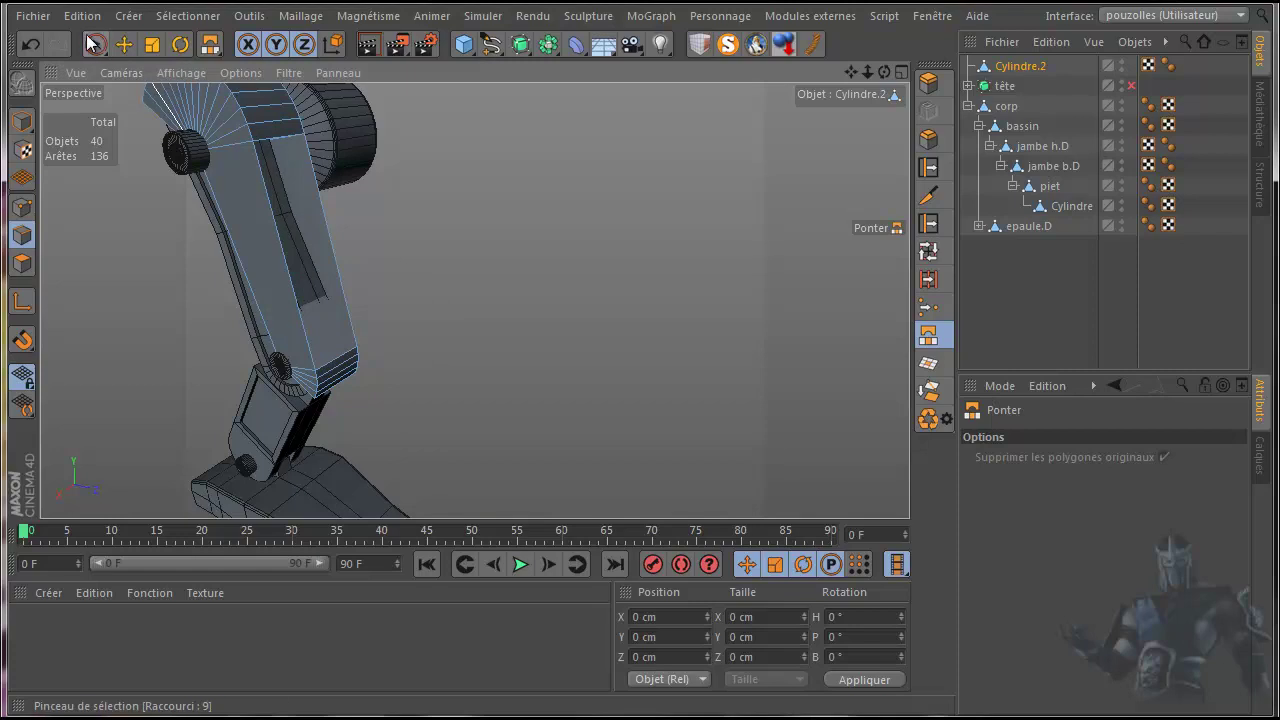
pyautogui.click(30, 44)
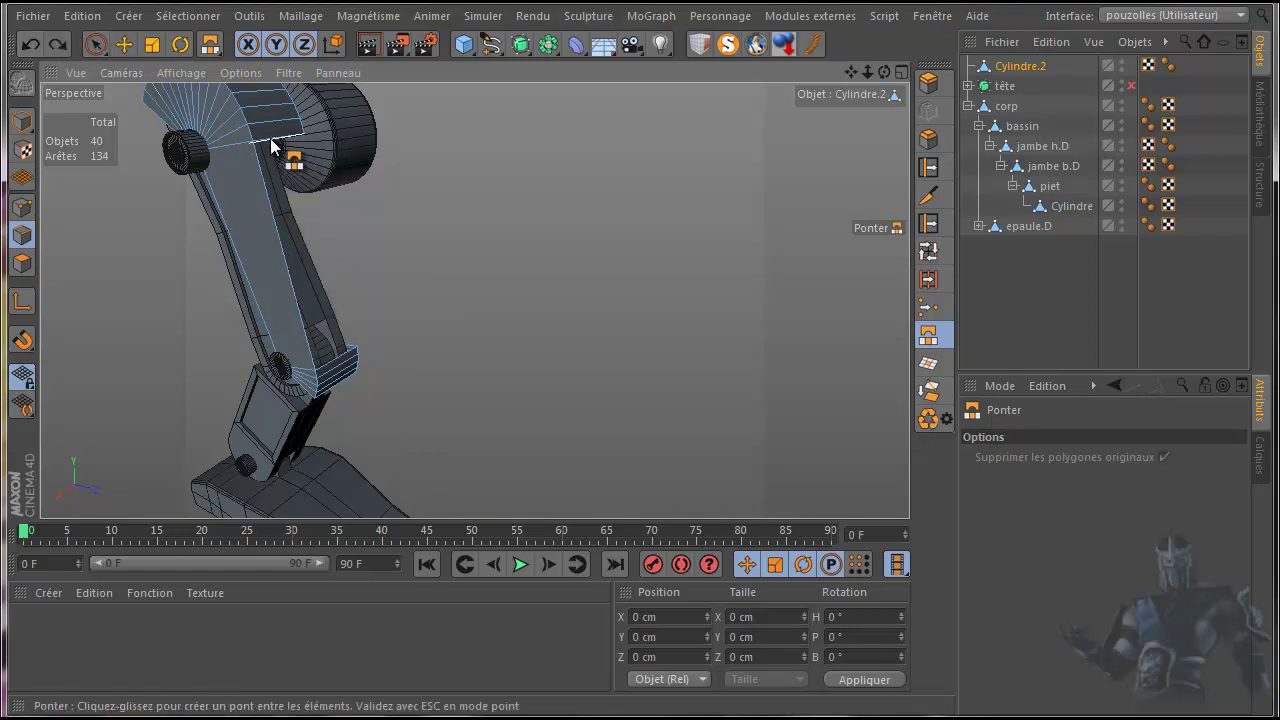
pyautogui.moveTo(286, 155); pyautogui.dragTo(336, 375)
pyautogui.moveTo(884, 73); pyautogui.dragTo(640, 393)
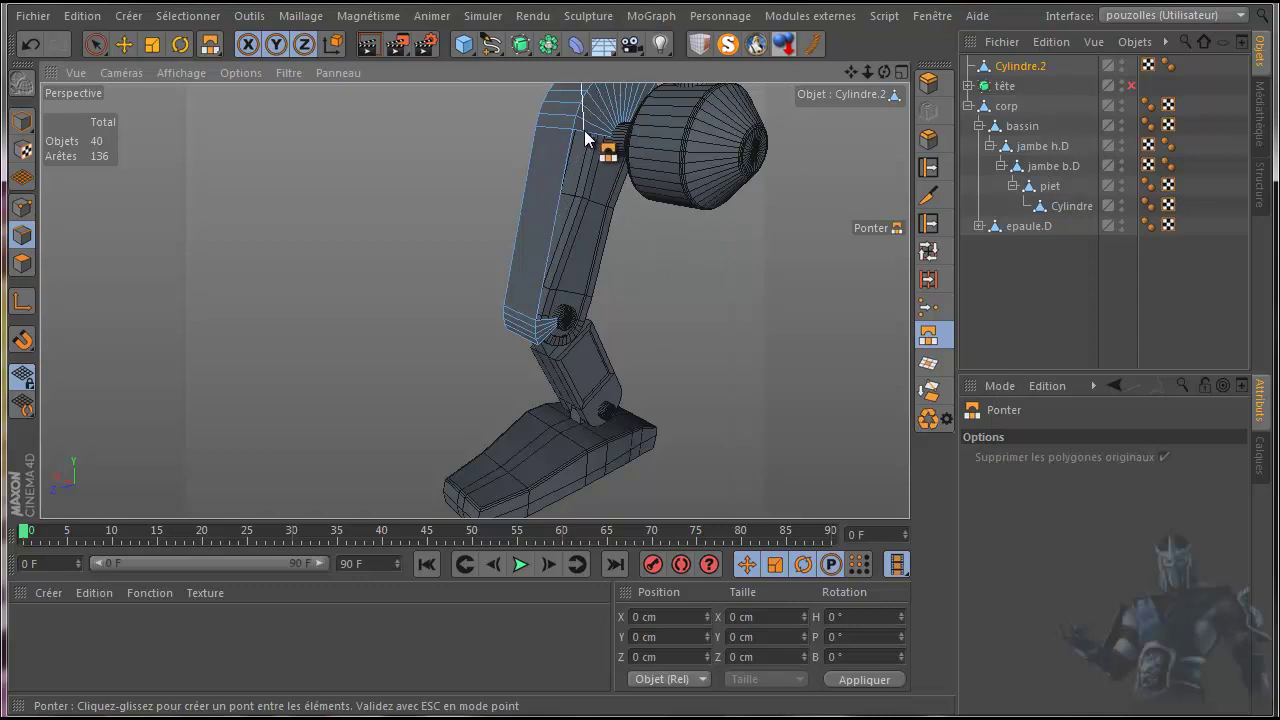
pyautogui.moveTo(595, 143); pyautogui.dragTo(545, 322)
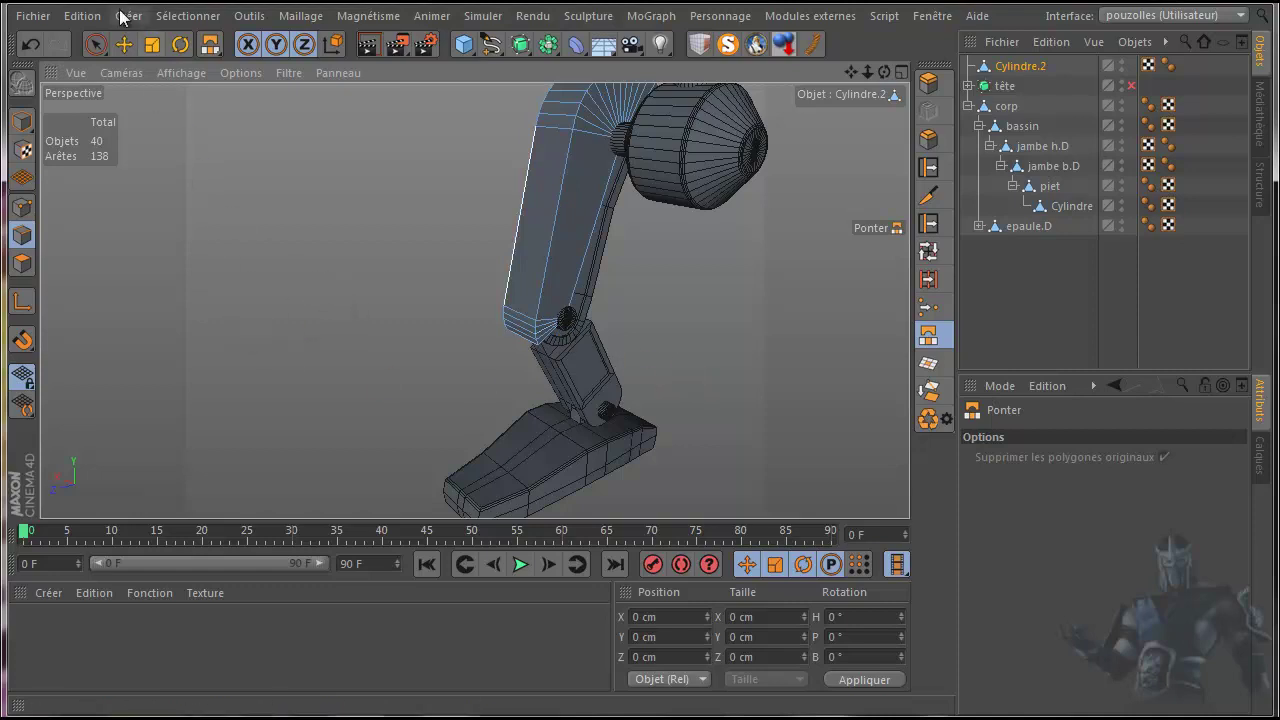
# Step: Move the knee arc's single centre point up and forward in the side view, to about Y 17 cm and Z 7 cm
pyautogui.click(97, 45)
pyautogui.click(129, 45)
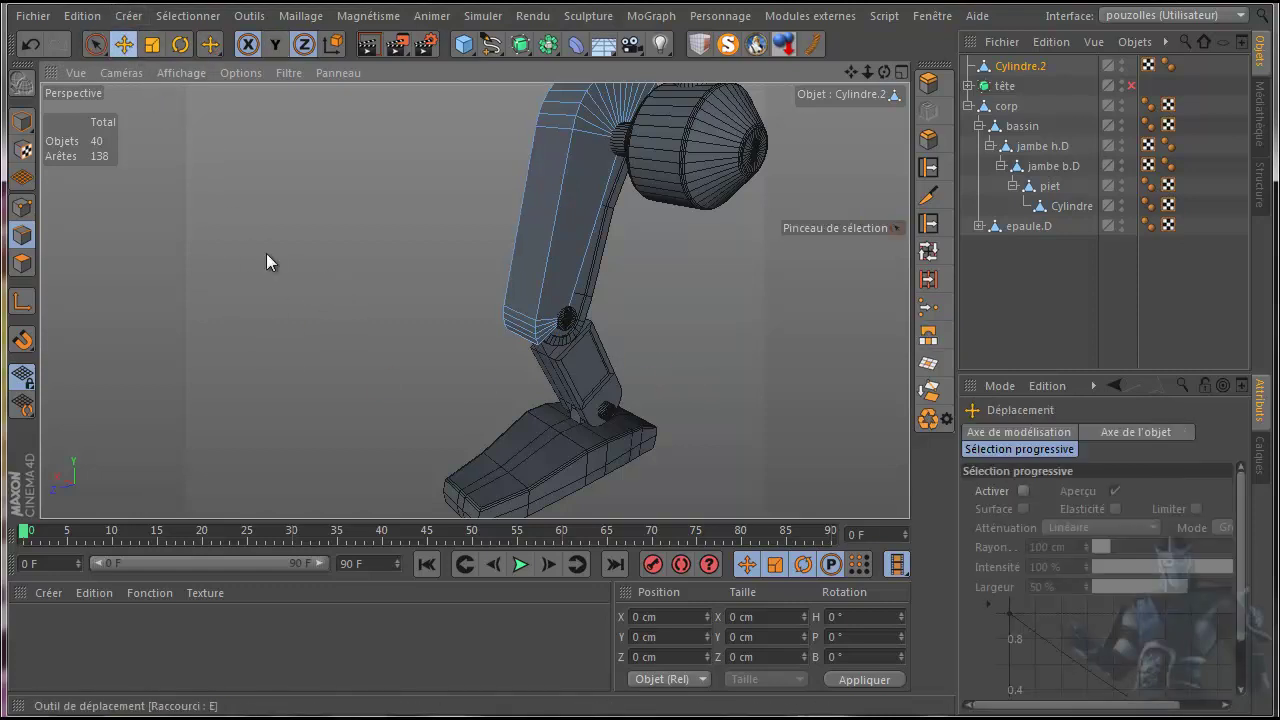
pyautogui.press('F5')
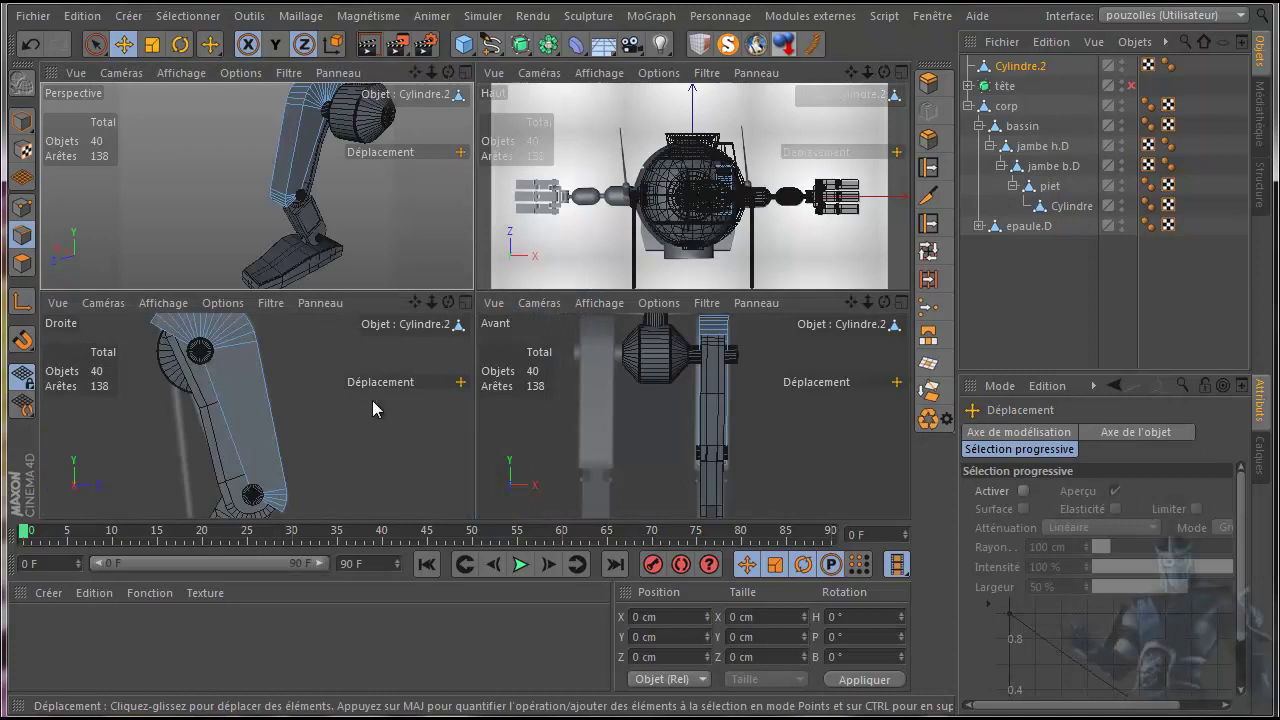
pyautogui.middleClick(372, 400)
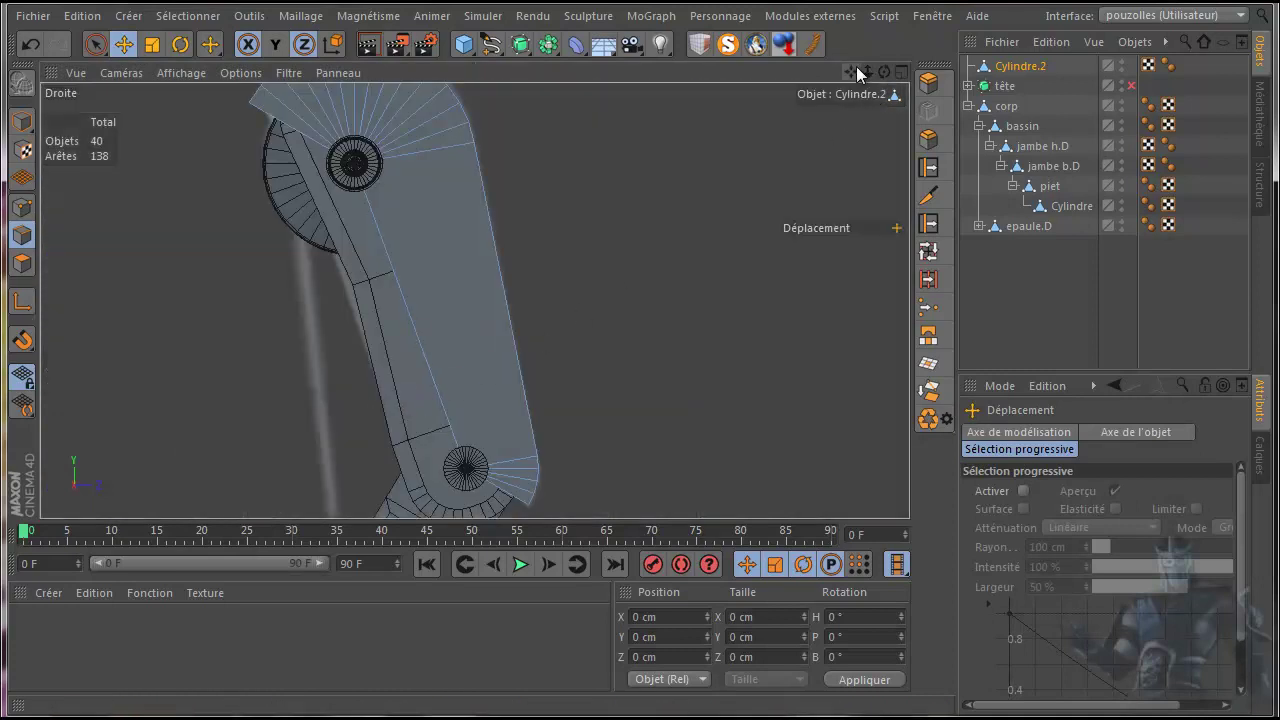
pyautogui.moveTo(854, 70); pyautogui.dragTo(640, 391)
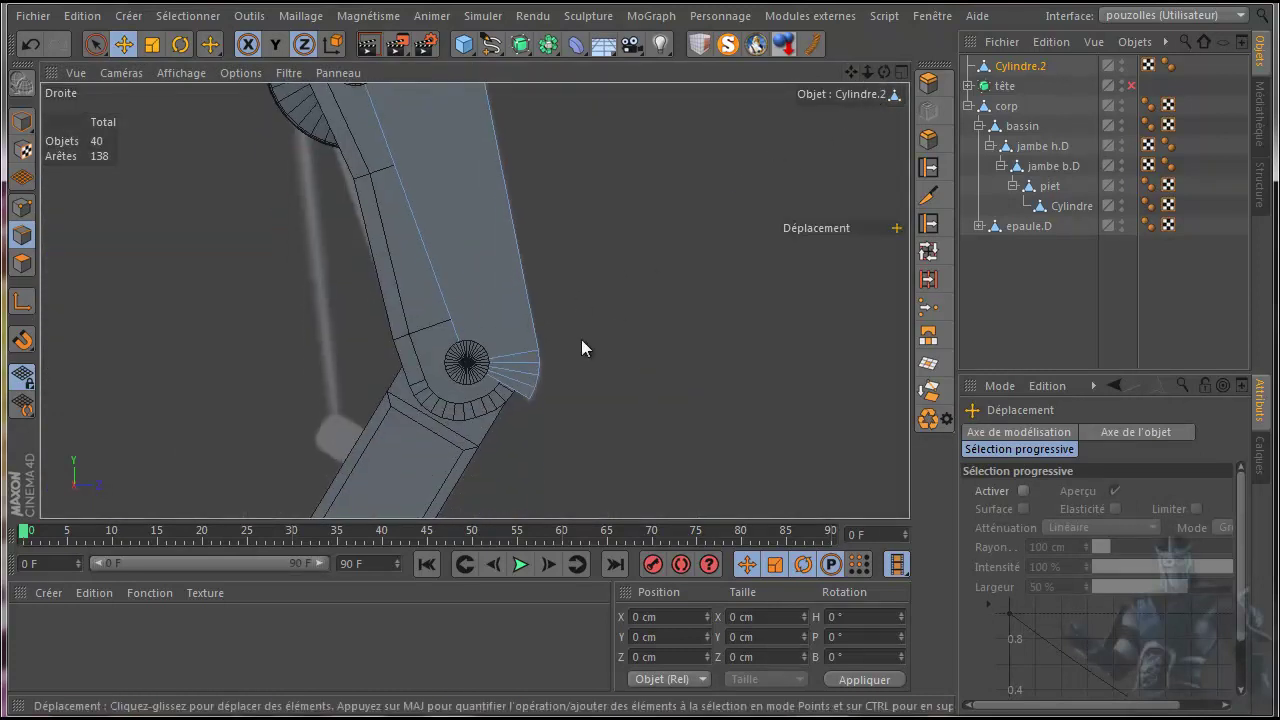
pyautogui.click(22, 207)
pyautogui.click(466, 364)
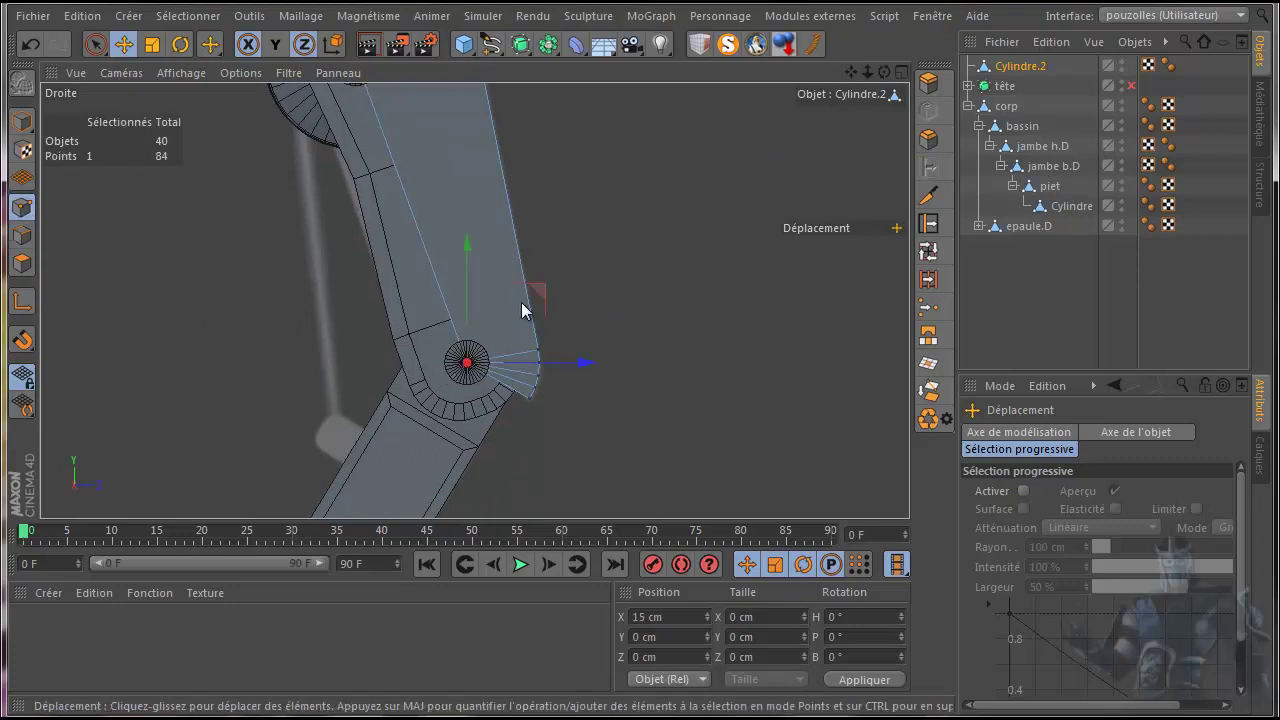
pyautogui.moveTo(547, 293); pyautogui.dragTo(562, 244)
# Step: Move the hip arc's single centre point behind the hip joint, to about Y 97 cm and Z -52 cm
pyautogui.moveTo(854, 71); pyautogui.dragTo(385, 143)
pyautogui.click(341, 163)
pyautogui.moveTo(418, 94); pyautogui.dragTo(330, 125)
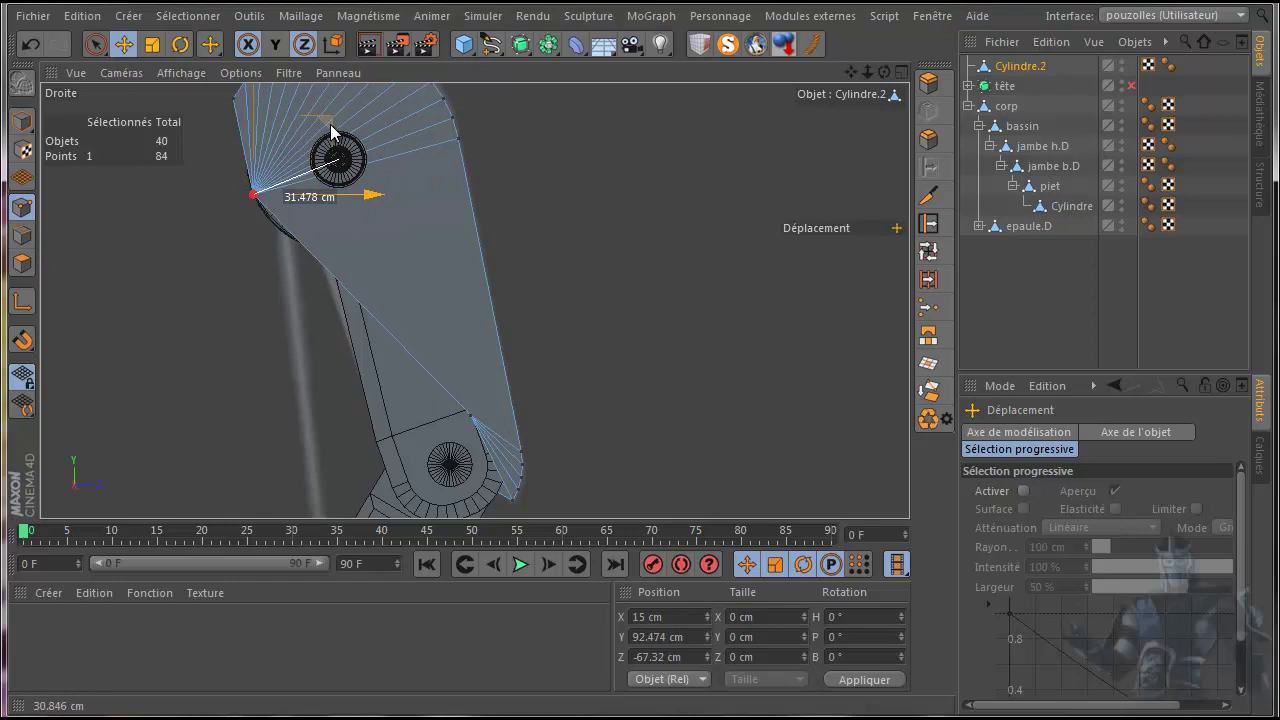
pyautogui.moveTo(331, 131); pyautogui.dragTo(321, 89)
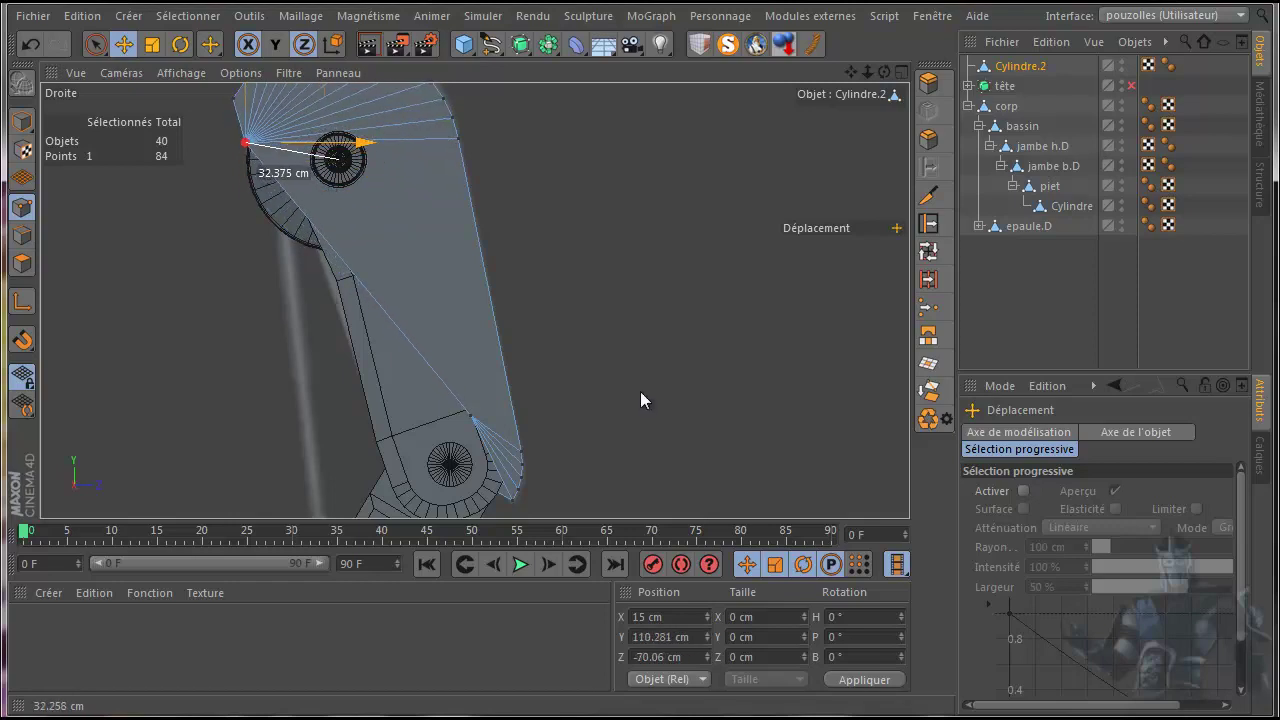
pyautogui.moveTo(641, 393); pyautogui.dragTo(640, 395)
pyautogui.moveTo(335, 88); pyautogui.dragTo(375, 110)
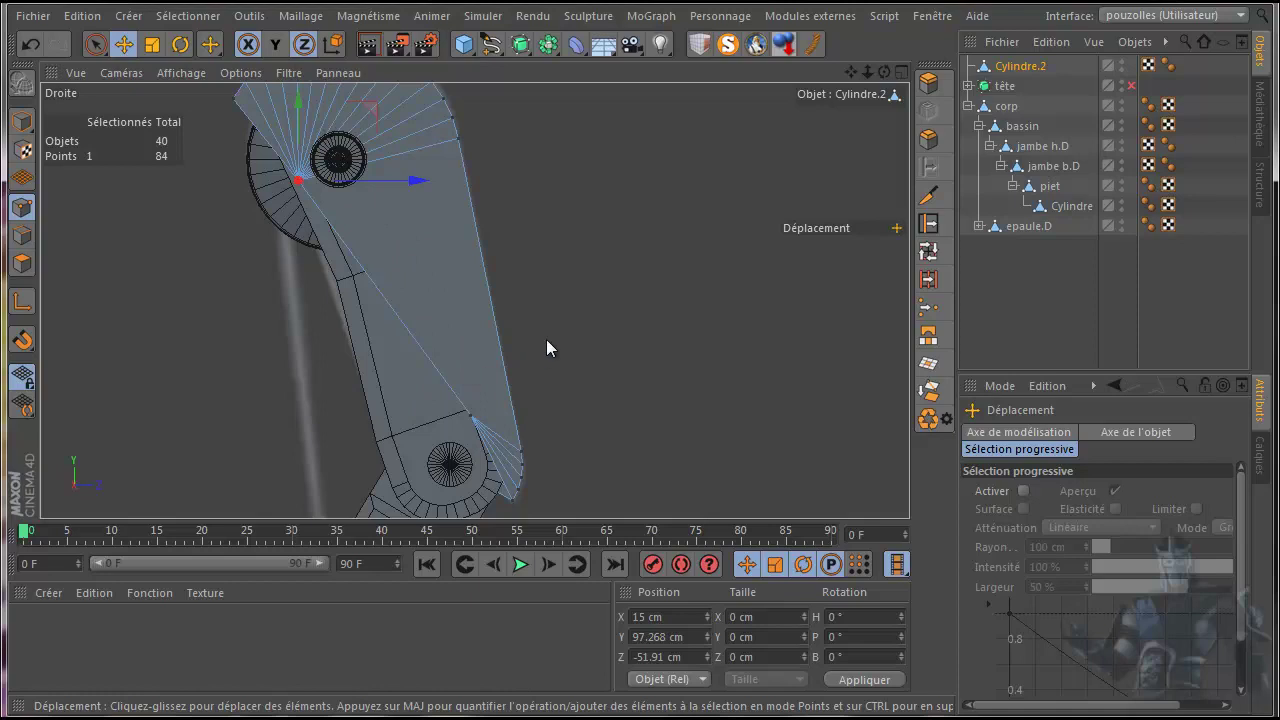
# Step: Check the cover in the perspective view and undo the moves of the single hip and knee centre points
pyautogui.scroll(-2, 651, 318)
pyautogui.moveTo(884, 72); pyautogui.dragTo(640, 394)
pyautogui.middleClick(231, 211)
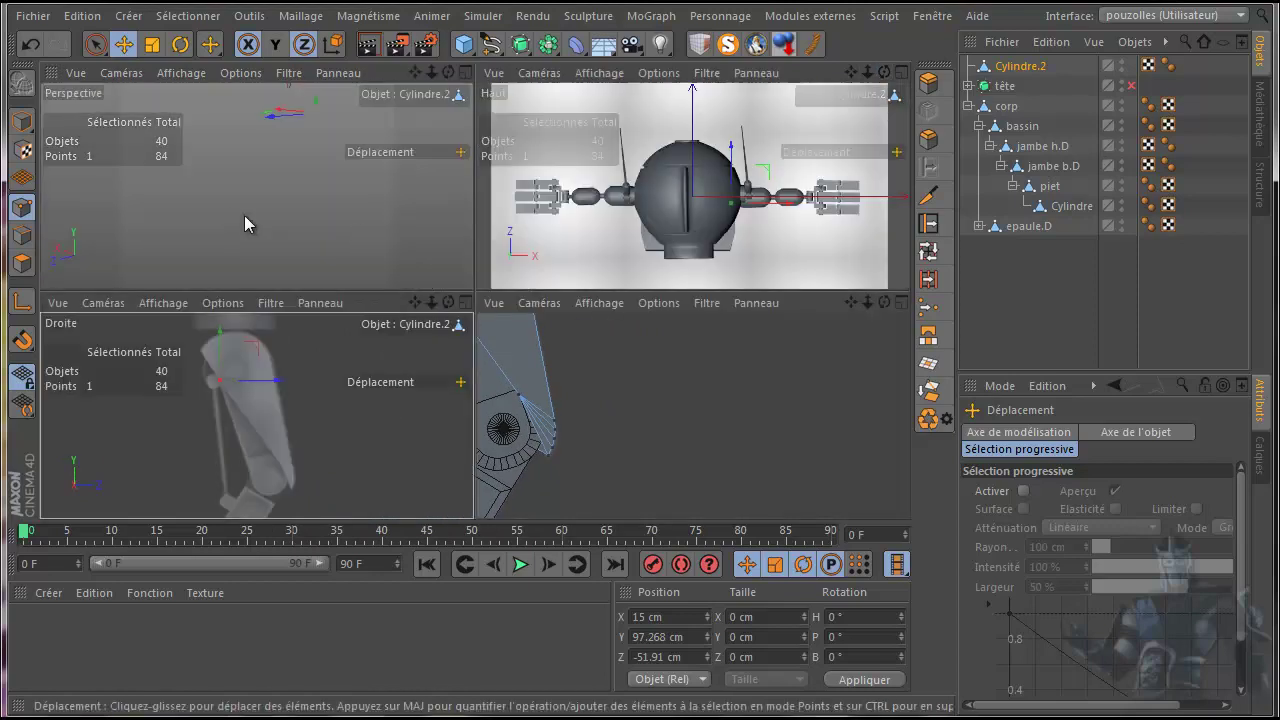
pyautogui.middleClick(358, 226)
pyautogui.scroll(-2, 497, 245)
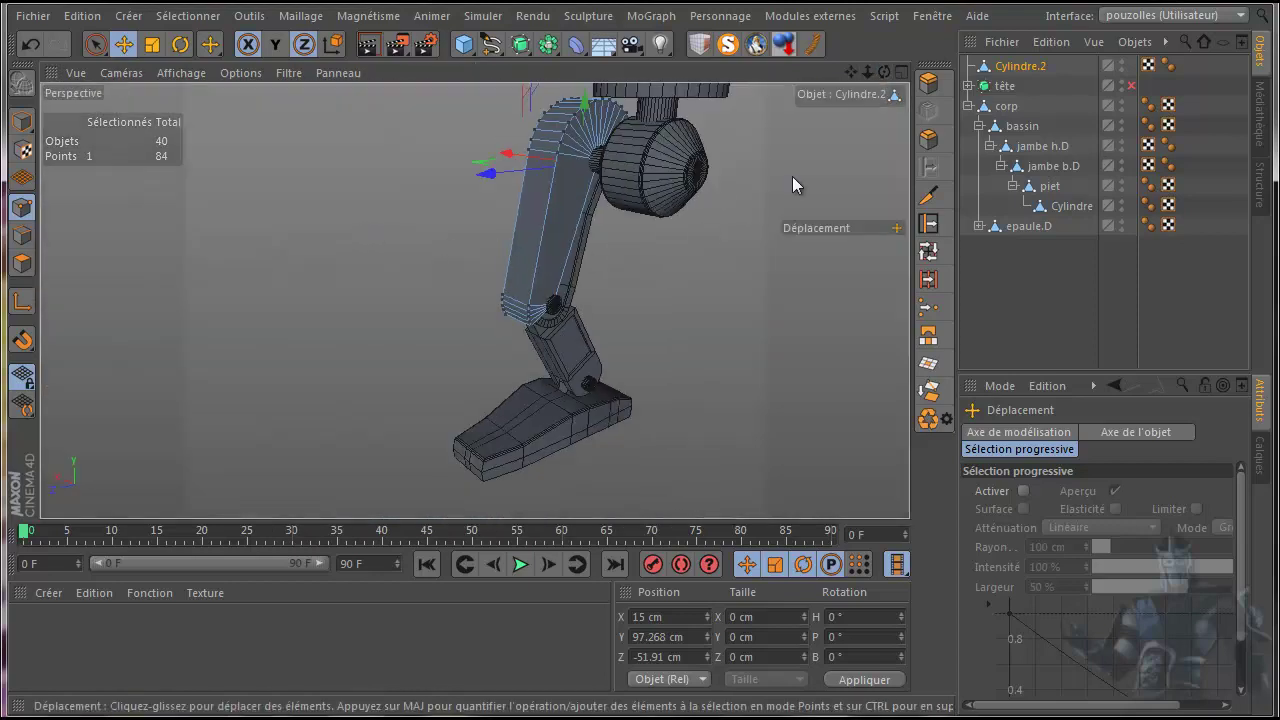
pyautogui.moveTo(883, 72); pyautogui.dragTo(642, 394)
pyautogui.middleClick(294, 336)
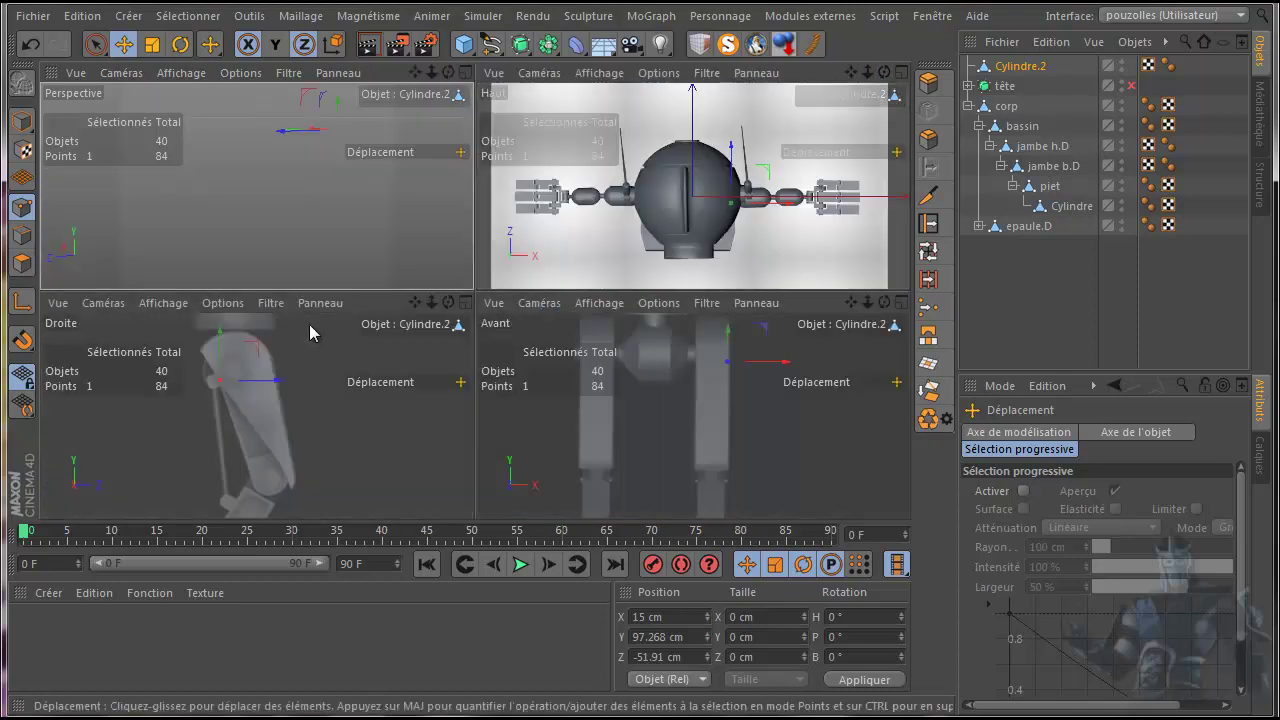
pyautogui.middleClick(343, 352)
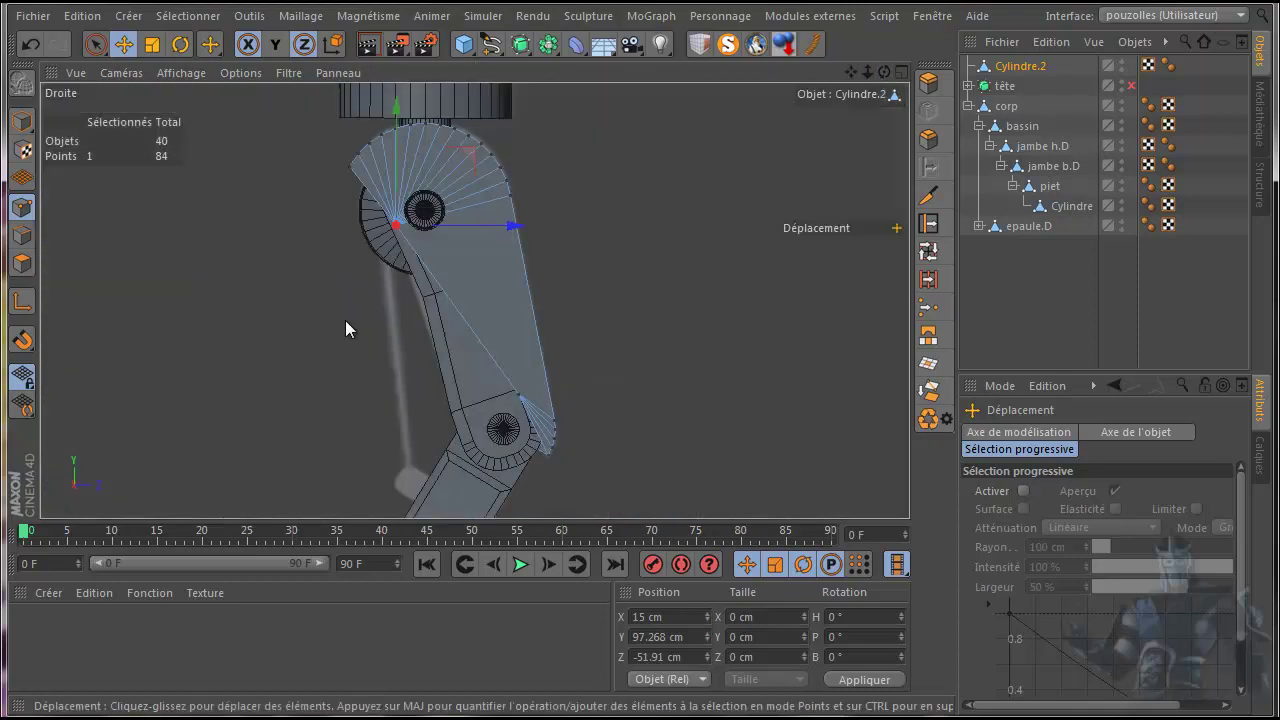
pyautogui.click(30, 44)
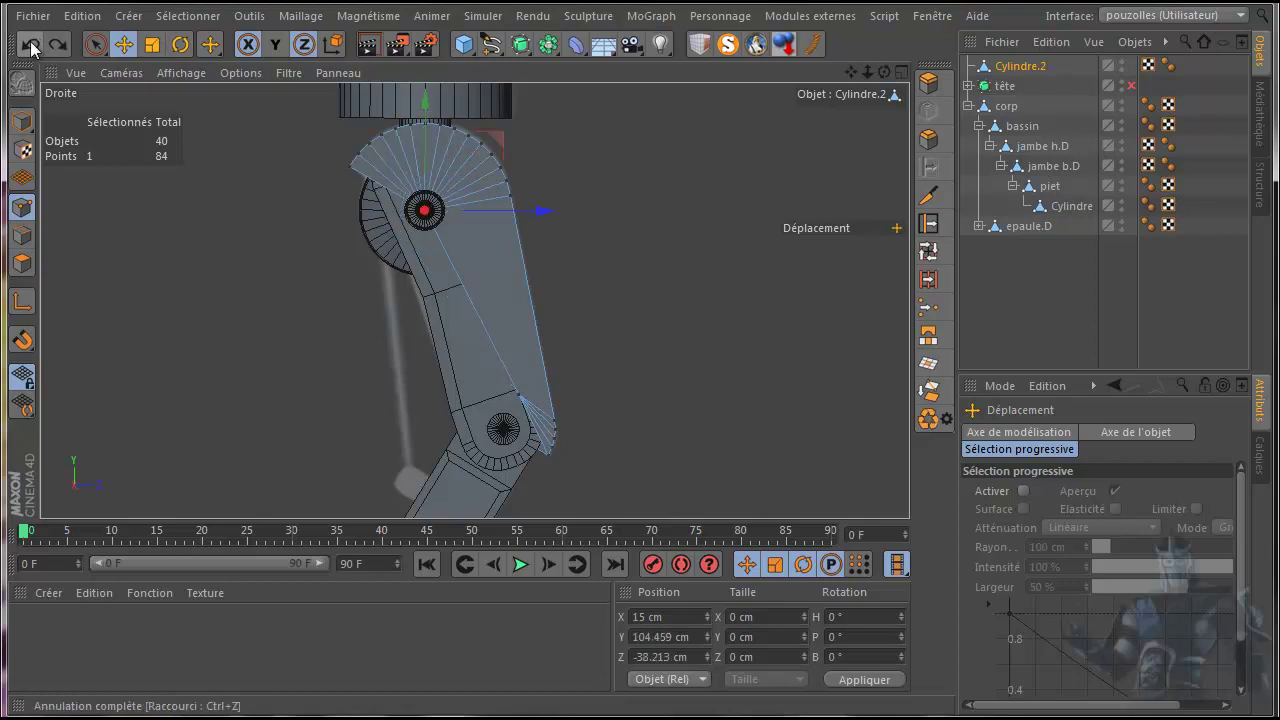
pyautogui.click(30, 44)
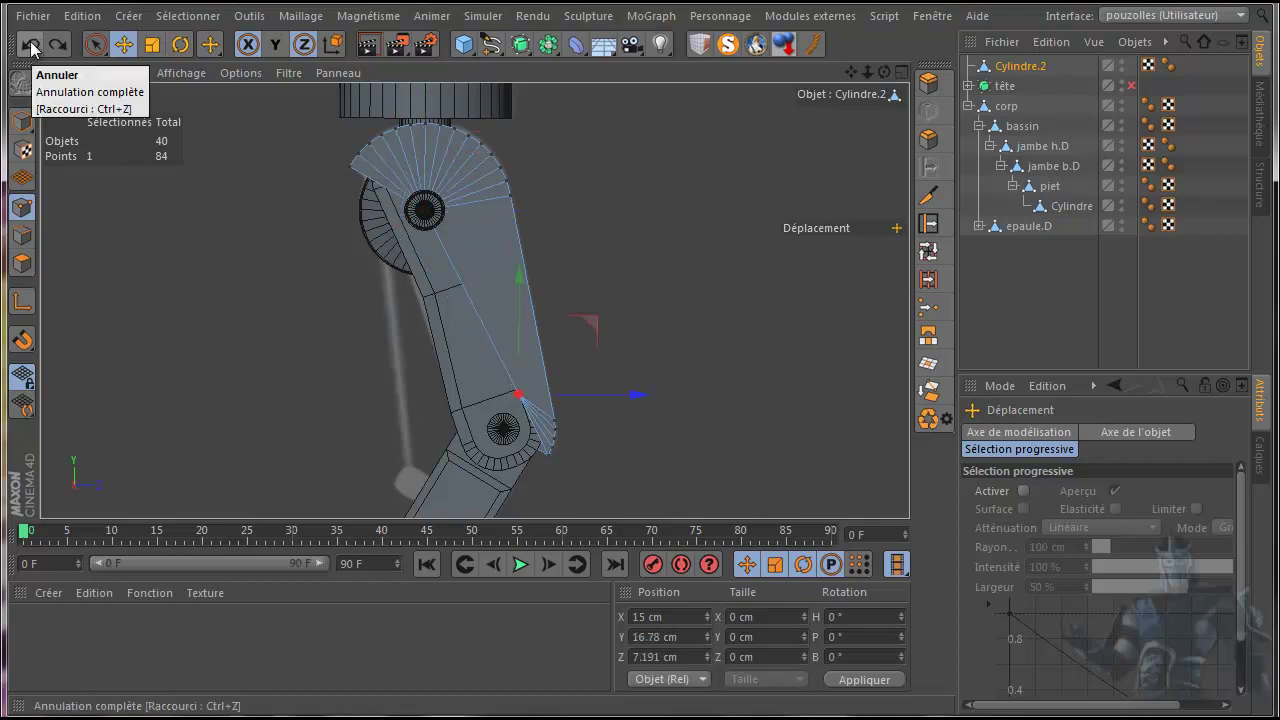
pyautogui.click(30, 44)
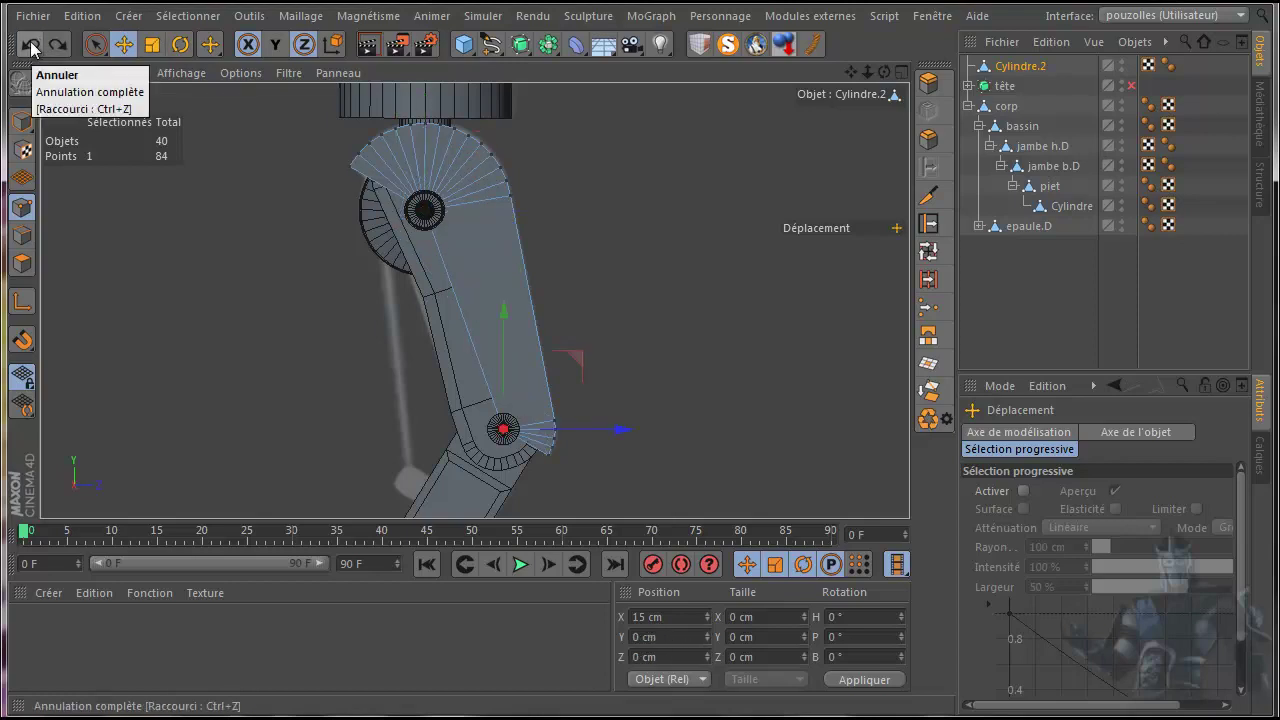
# Step: Select both overlapping hip centre points with the Live Selection brush and move them slightly down and behind the hip joint
pyautogui.click(95, 44)
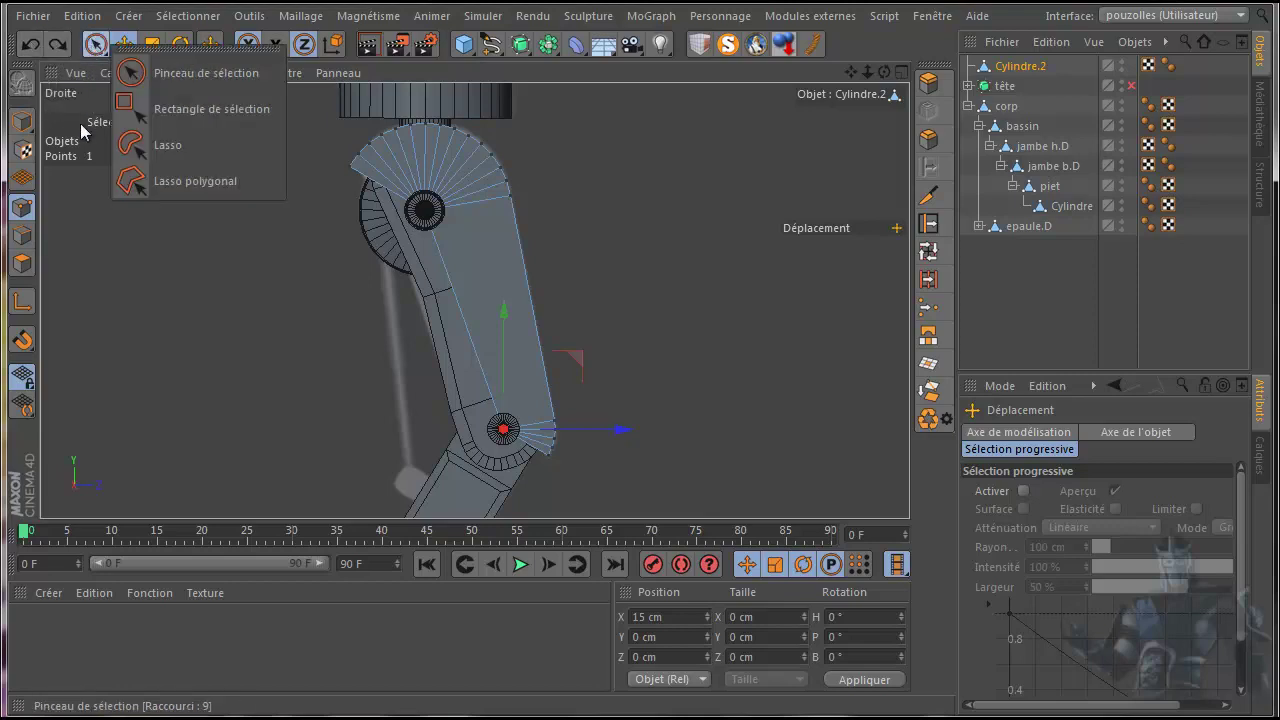
pyautogui.click(189, 64)
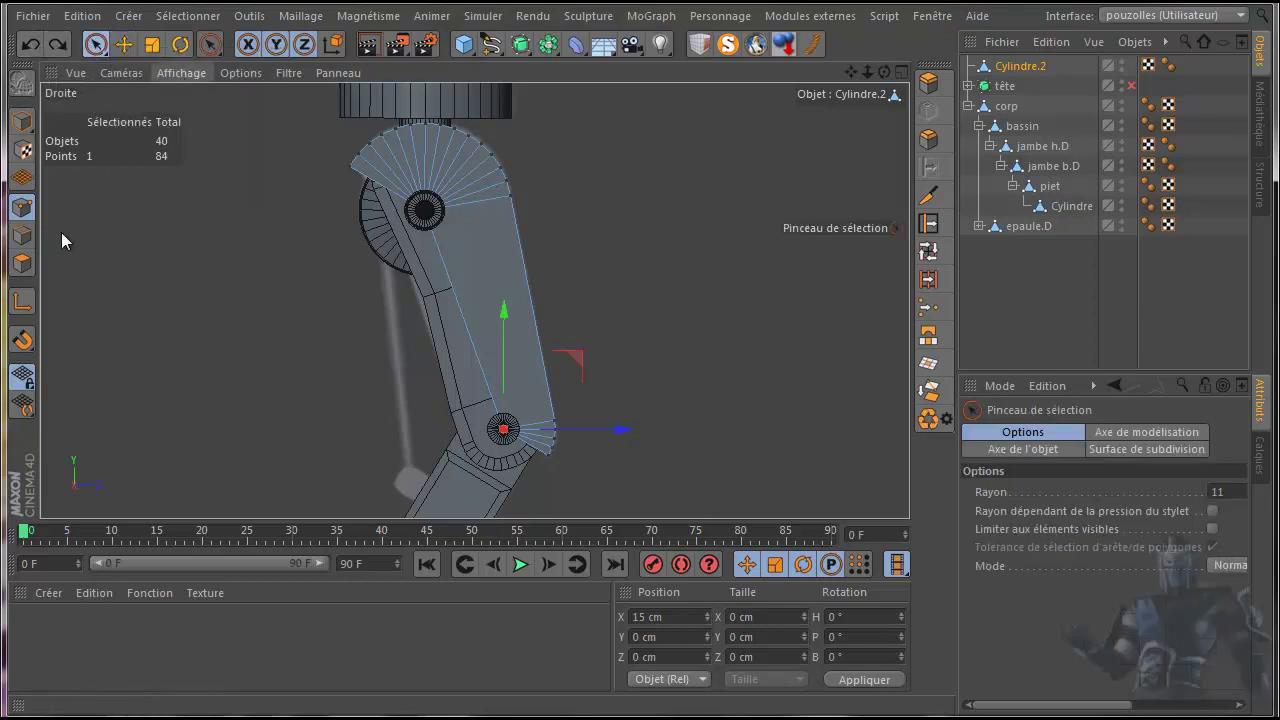
pyautogui.click(423, 211)
pyautogui.moveTo(500, 142); pyautogui.dragTo(476, 160)
# Step: Move both overlapping knee centre points above the knee joint, to about Y 13 cm and Z 7 cm, and check the shape in perspective
pyautogui.click(503, 432)
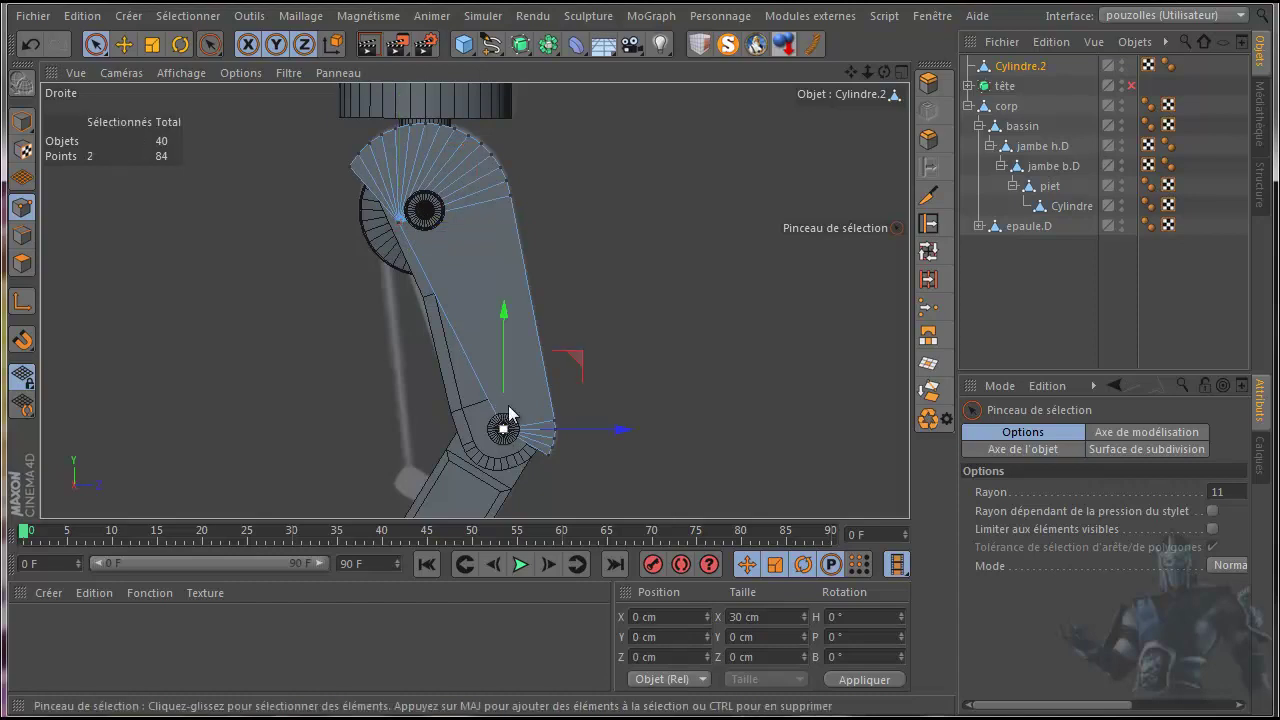
pyautogui.moveTo(575, 356); pyautogui.dragTo(587, 340)
pyautogui.middleClick(305, 374)
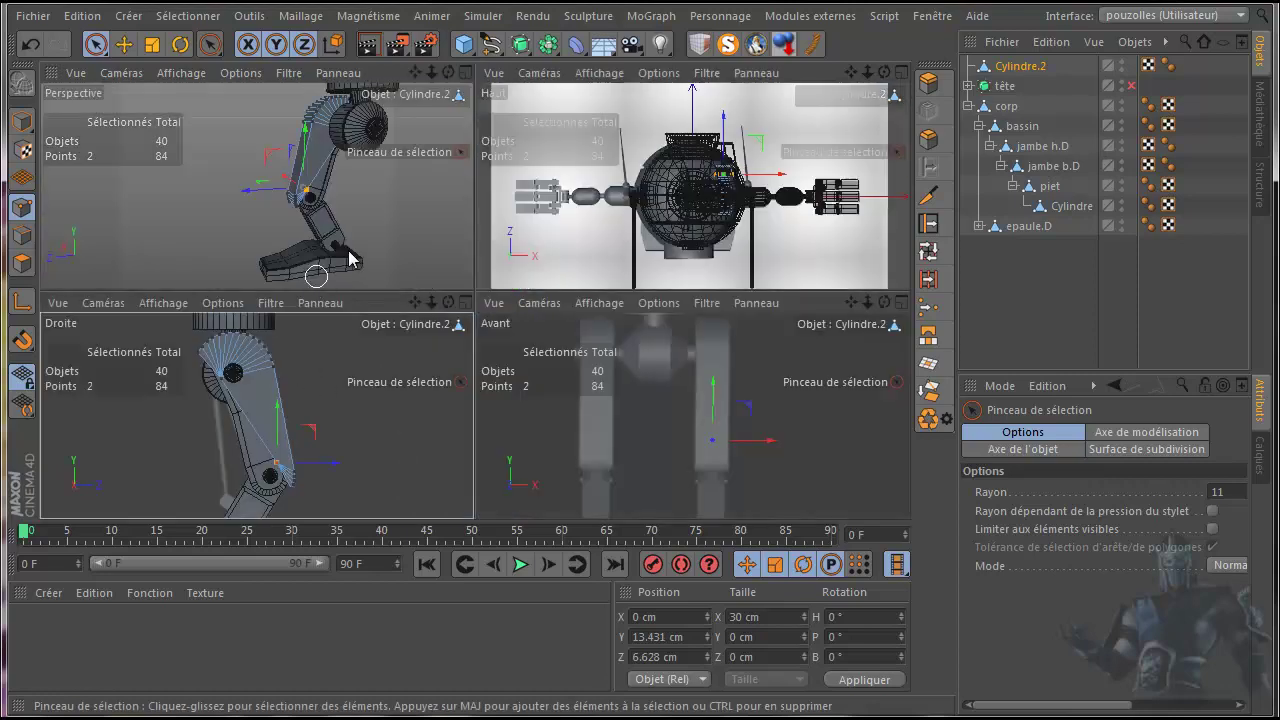
pyautogui.middleClick(313, 278)
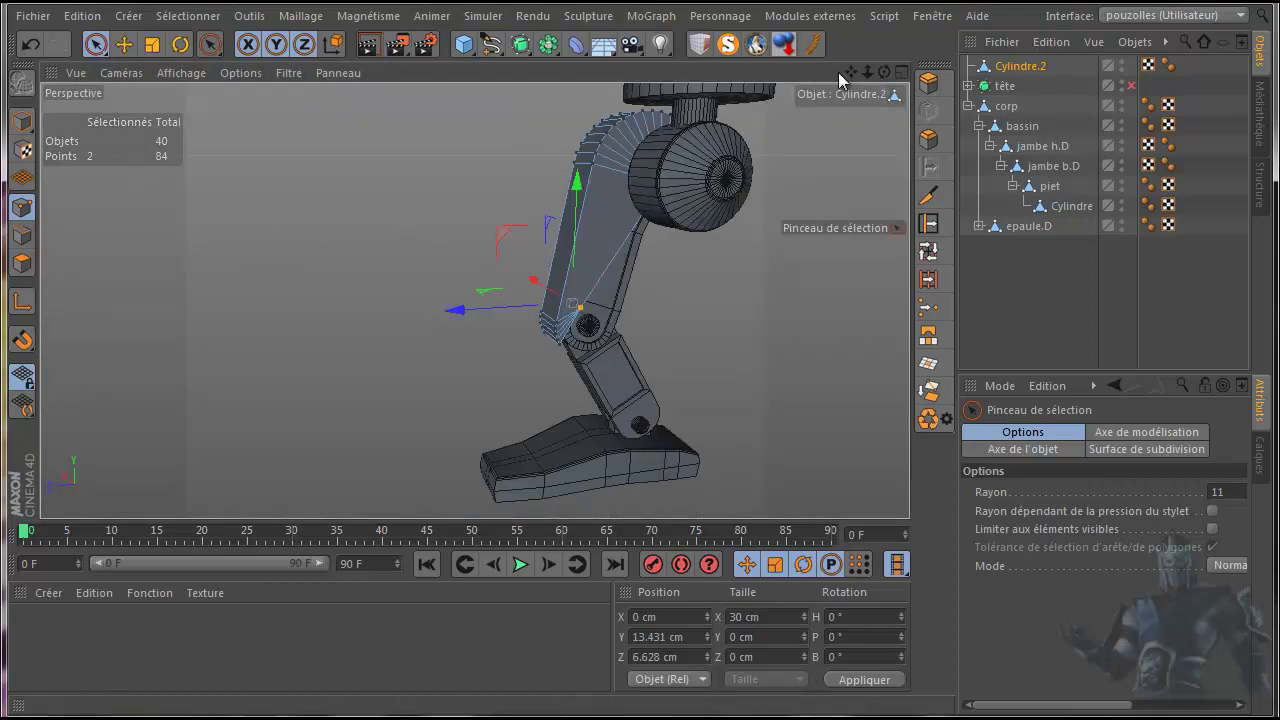
pyautogui.moveTo(886, 69)
pyautogui.mouseDown()
pyautogui.moveTo(632, 394)
pyautogui.moveTo(619, 391)
pyautogui.moveTo(653, 393)
pyautogui.moveTo(641, 394)
pyautogui.mouseUp()
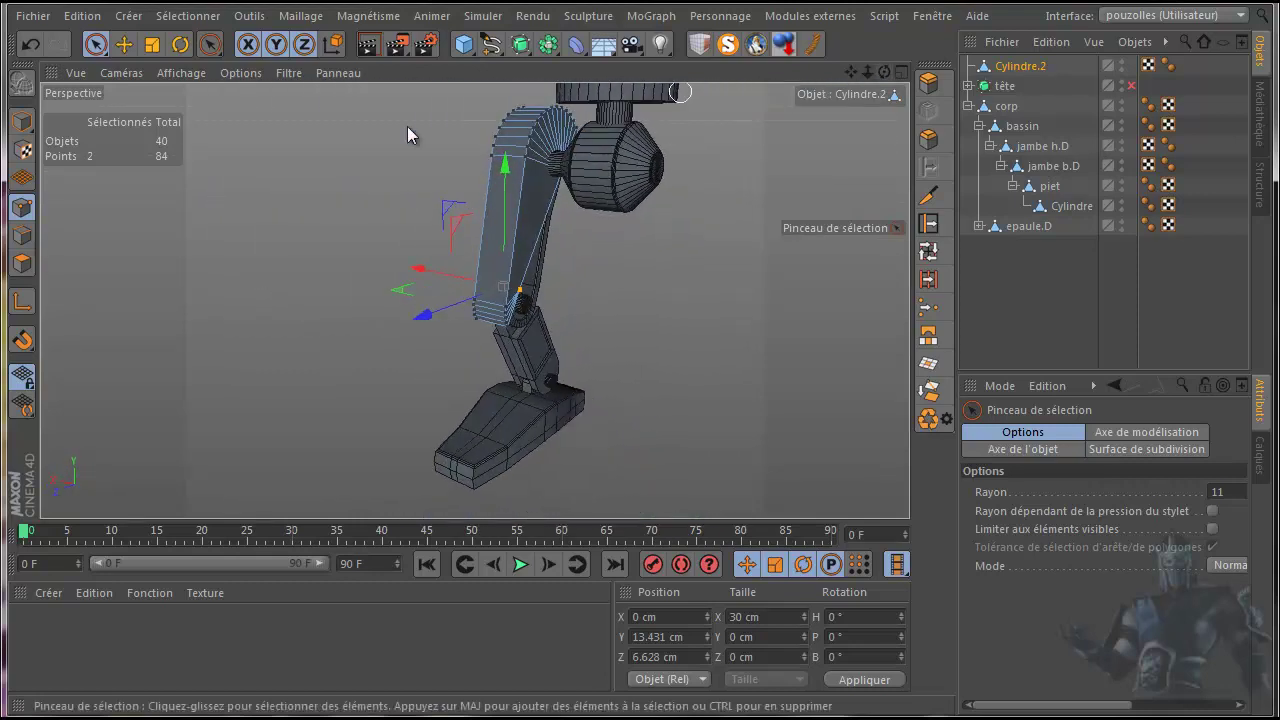
# Step: Switch to polygon editing and select all polygons of the thigh cover
pyautogui.click(20, 265)
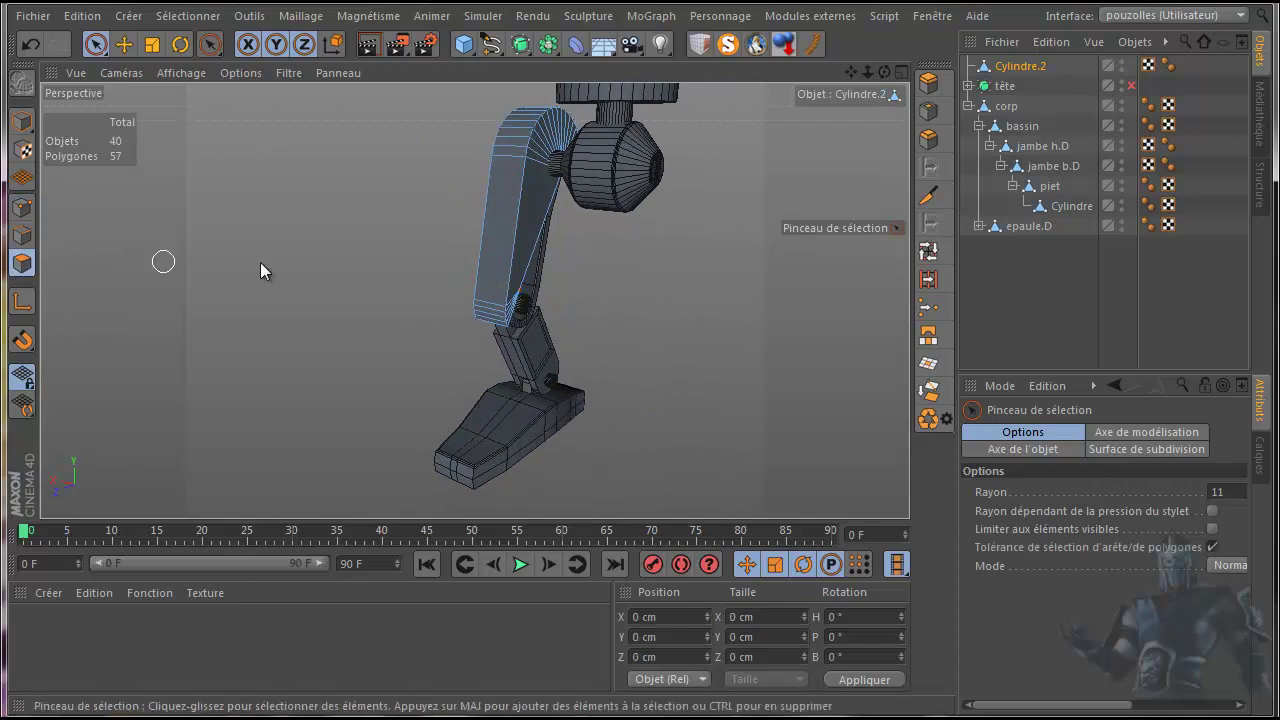
pyautogui.click(489, 221)
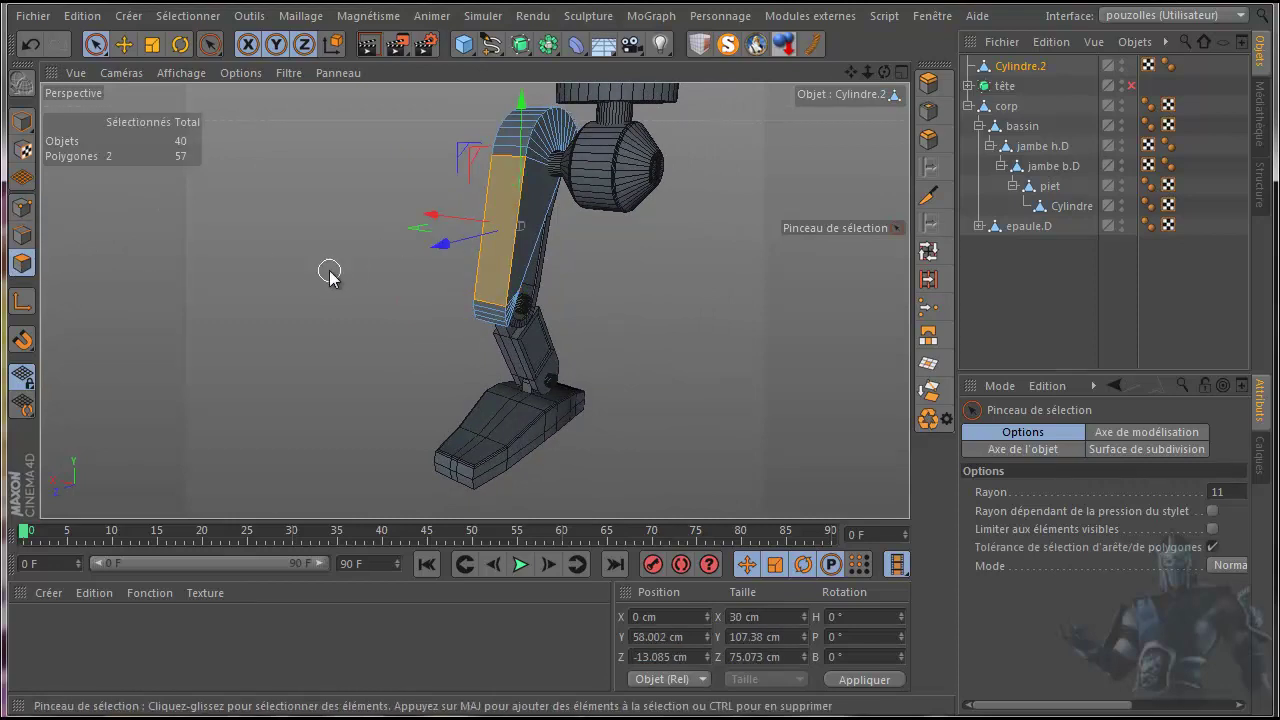
pyautogui.hotkey('ctrl', 'a')
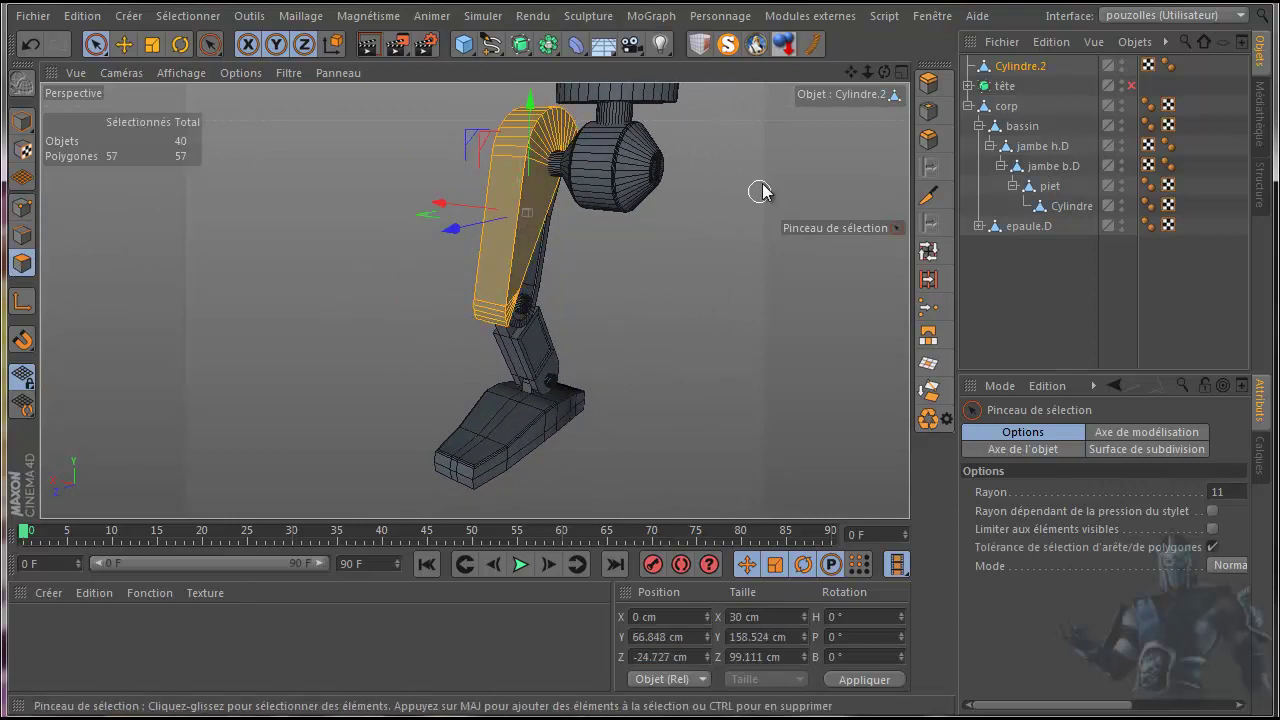
# Step: Try extruding all the cover's polygons by about 6.6 cm, inspect the cover from behind, and undo the extrusion
pyautogui.click(928, 84)
pyautogui.keyDown('alt'); pyautogui.moveTo(631, 396); pyautogui.dragTo(642, 393); pyautogui.keyUp('alt')
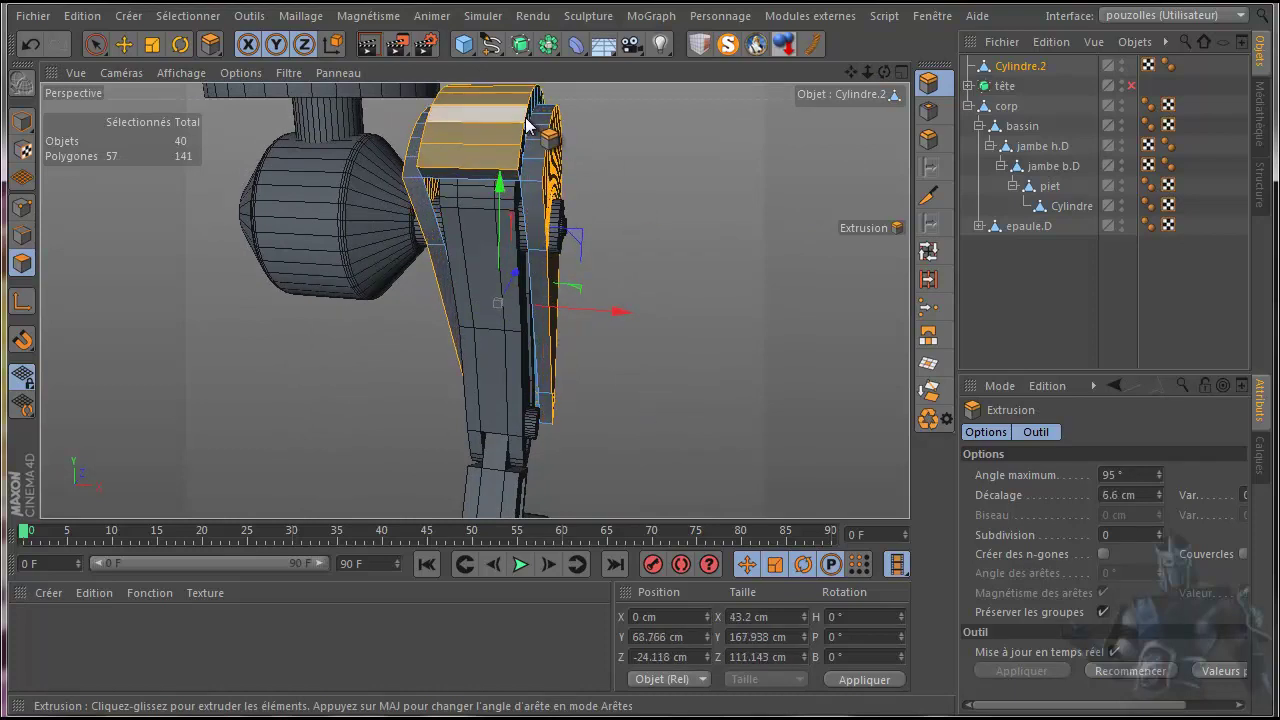
pyautogui.click(28, 45)
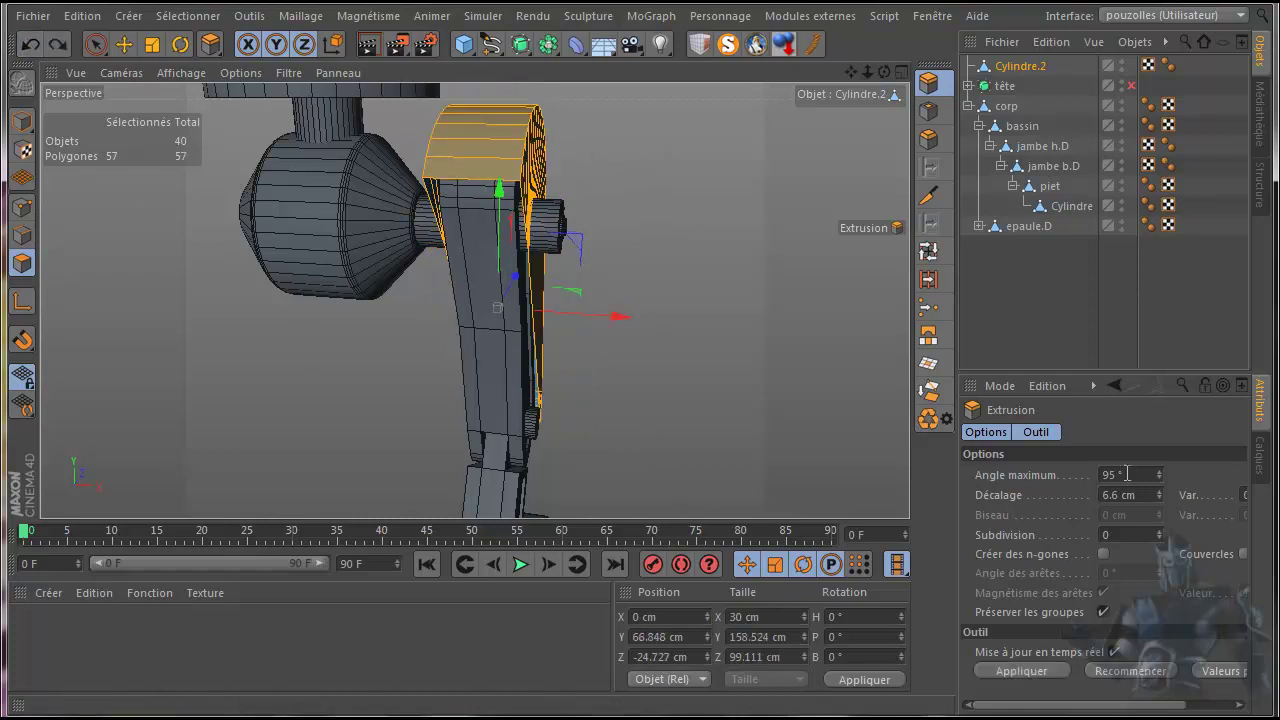
# Step: Set the extrusion's maximum angle to 120°, try extruding the cover by about 2.3 cm, and undo the extrusion
pyautogui.moveTo(1120, 472); pyautogui.dragTo(1100, 472)
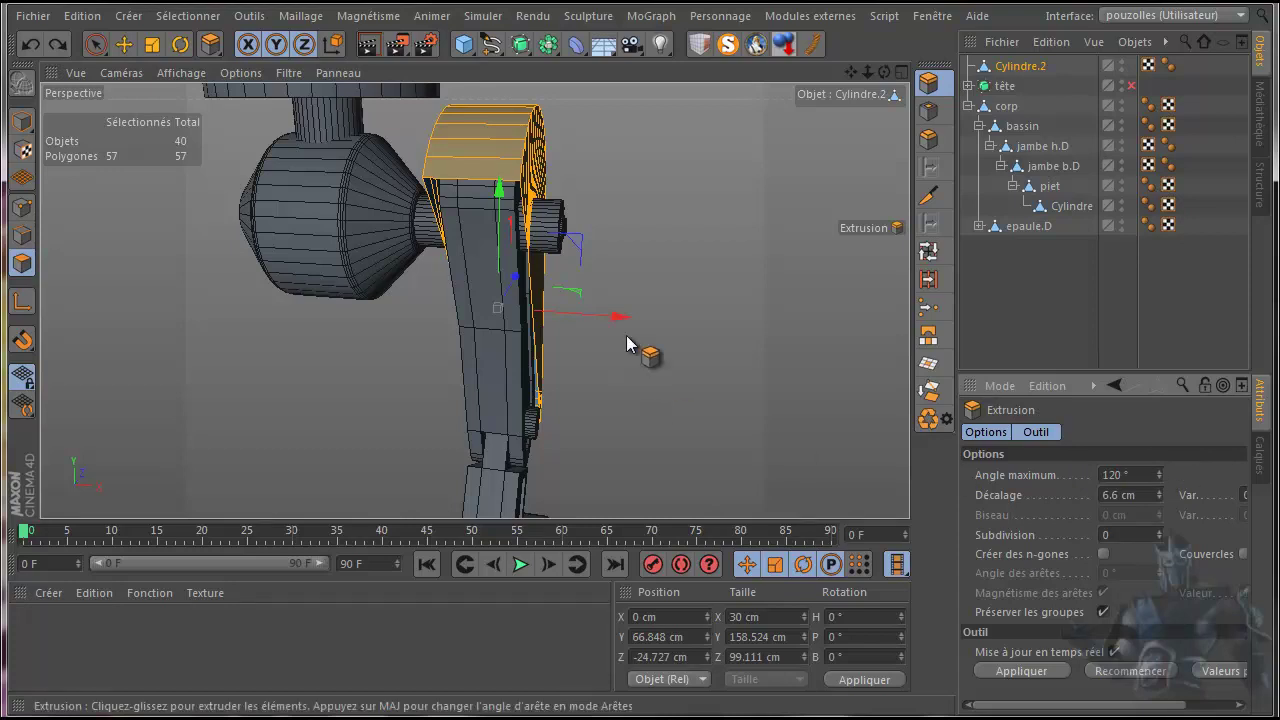
pyautogui.moveTo(641, 393); pyautogui.dragTo(641, 393)
pyautogui.click(27, 47)
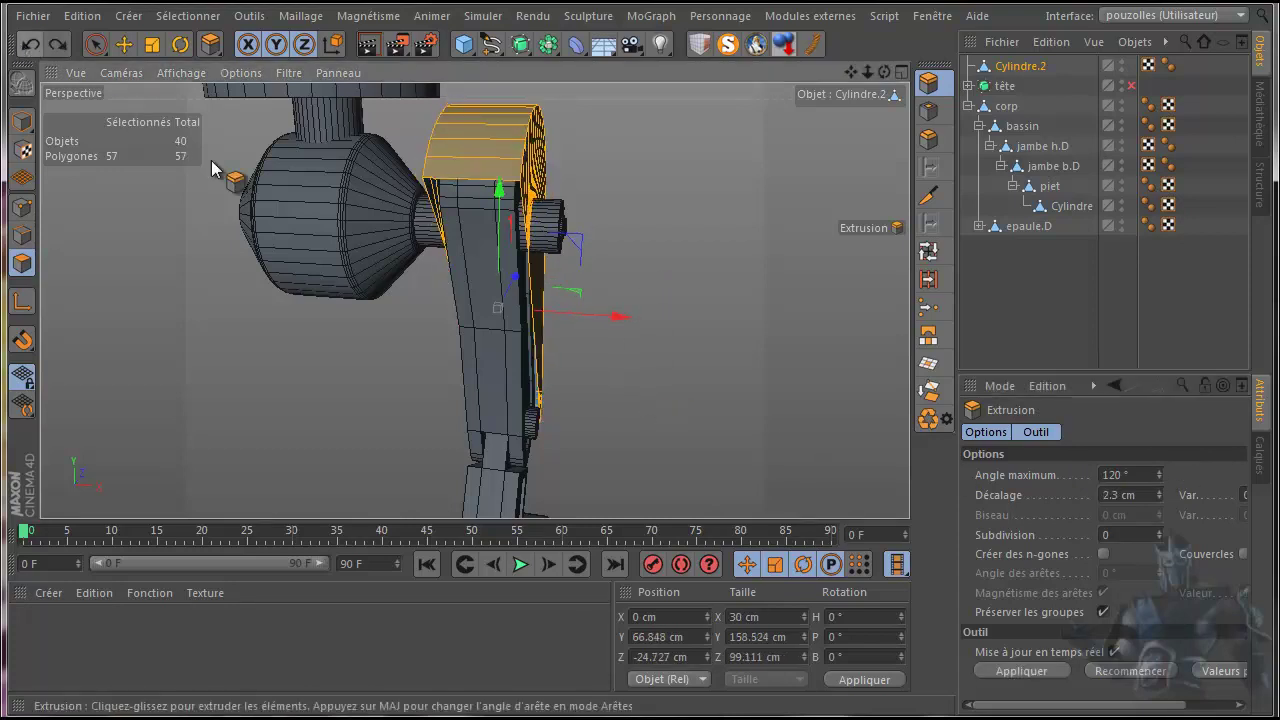
# Step: Try extruding the cover by about 2.2 cm without preserving groups and by about 0.1 cm with groups preserved, undoing both
pyautogui.click(1103, 611)
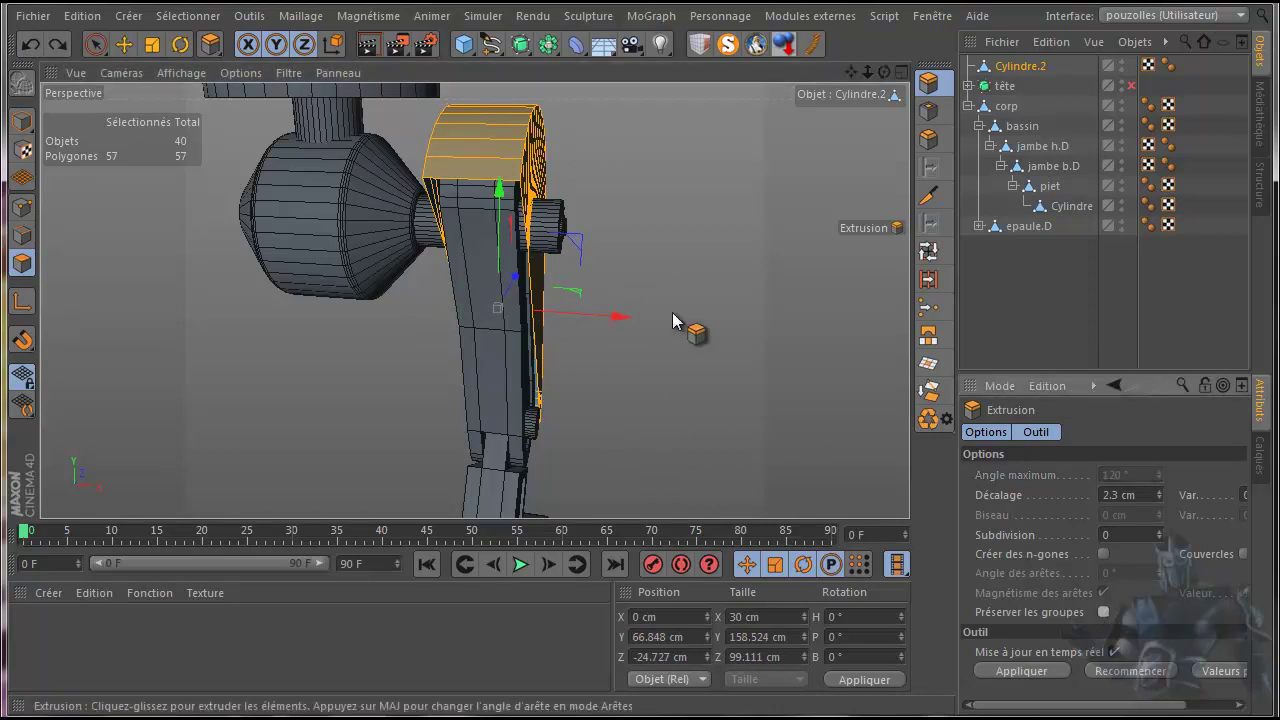
pyautogui.moveTo(642, 393); pyautogui.dragTo(641, 393)
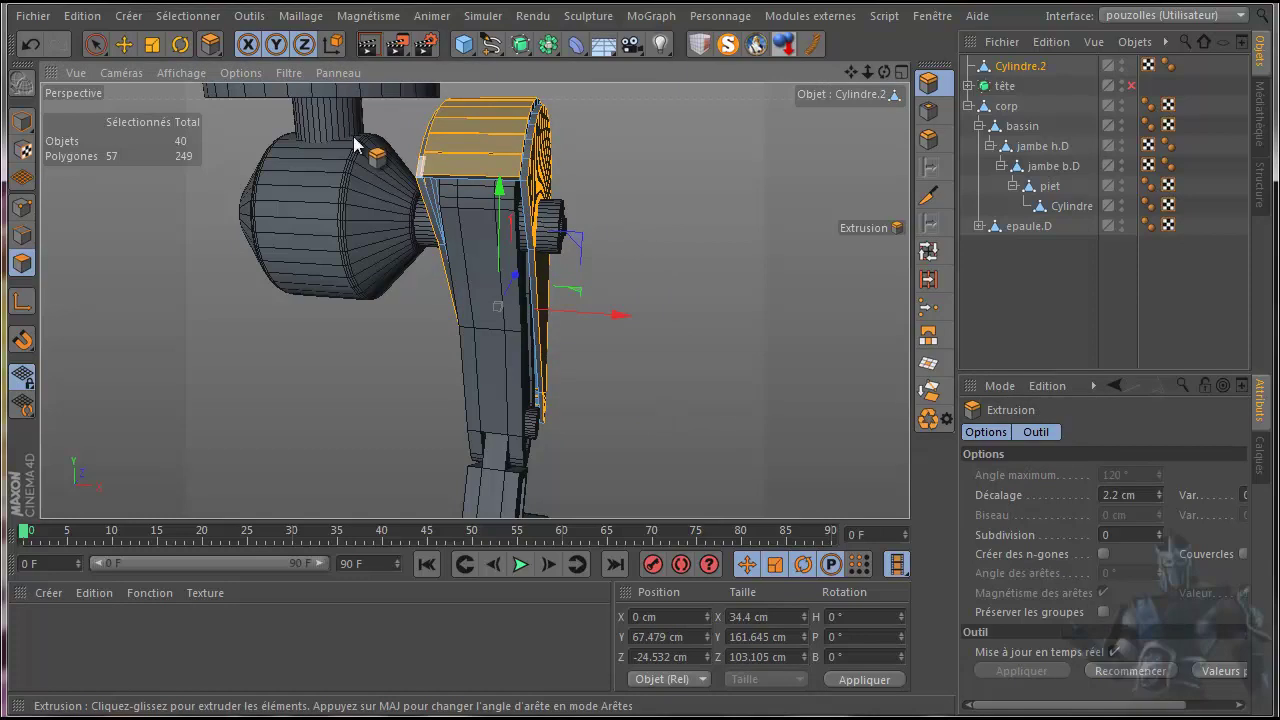
pyautogui.click(30, 45)
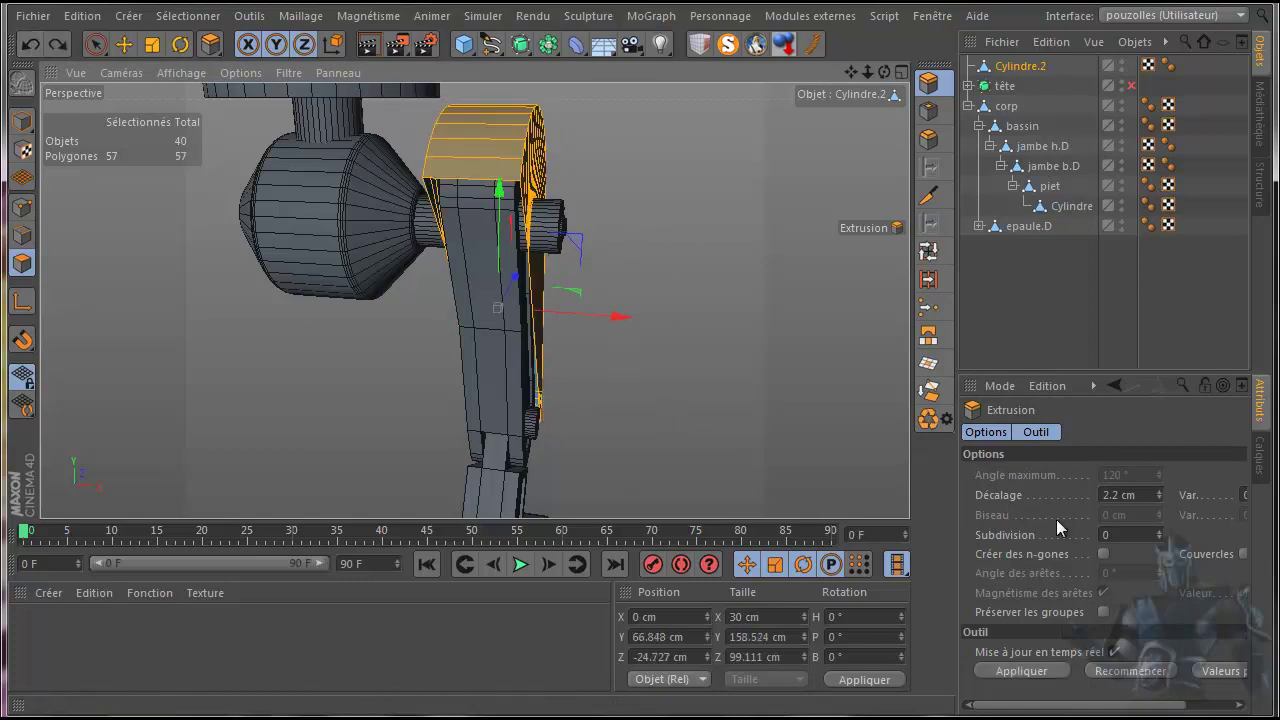
pyautogui.click(1104, 612)
pyautogui.moveTo(645, 396); pyautogui.dragTo(641, 402)
pyautogui.click(29, 43)
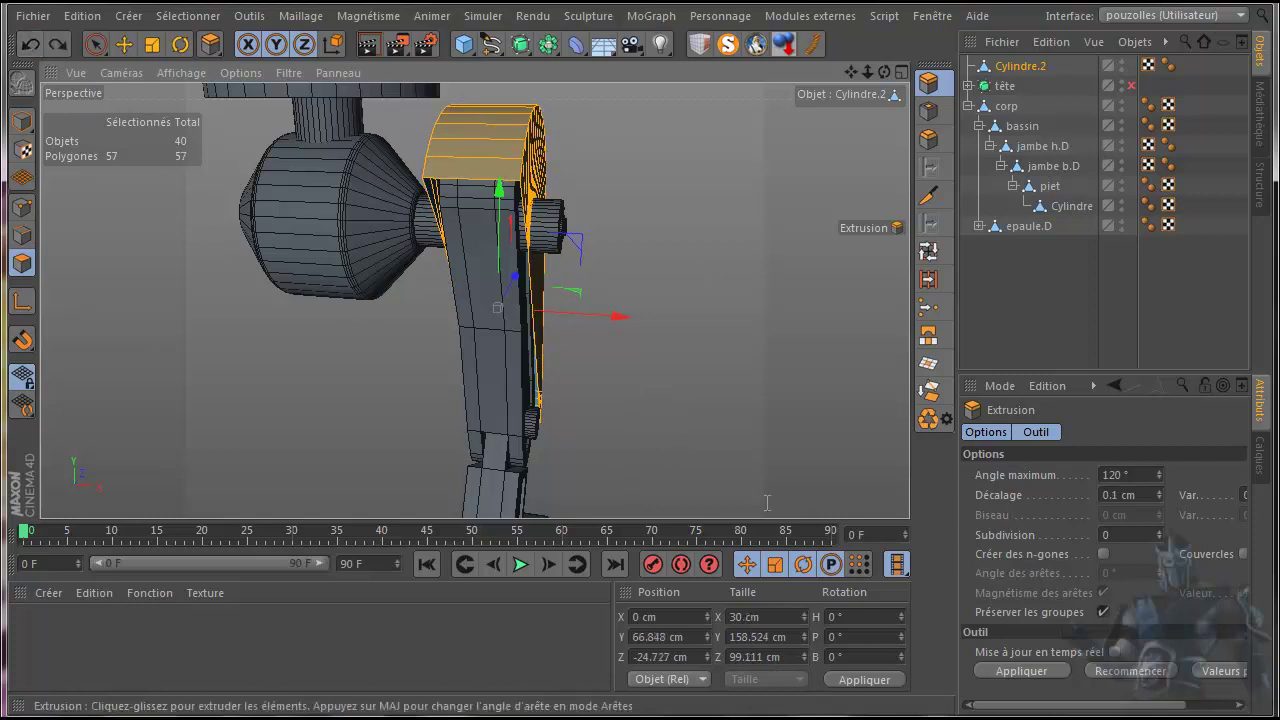
# Step: Disable Préserver les groupes for the extrusion, try extruding the cover by about 1.5 cm, and undo the extrusion
pyautogui.click(1104, 612)
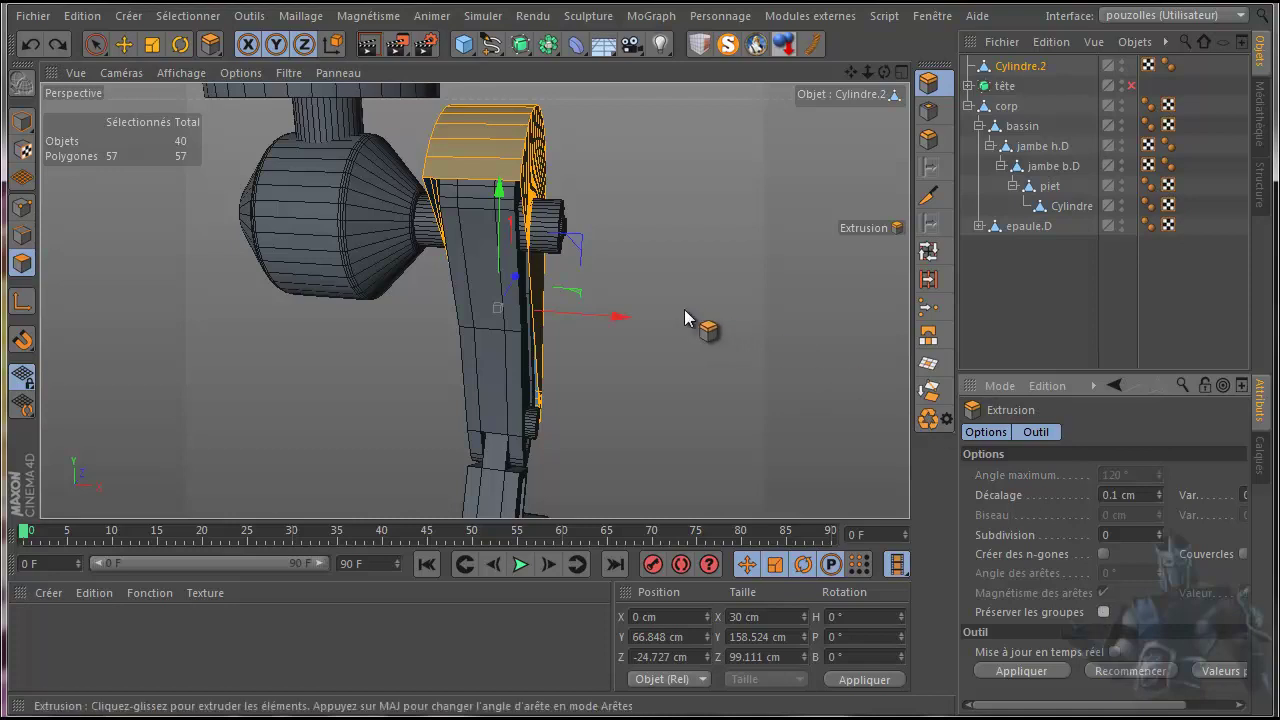
pyautogui.moveTo(683, 312); pyautogui.dragTo(641, 403)
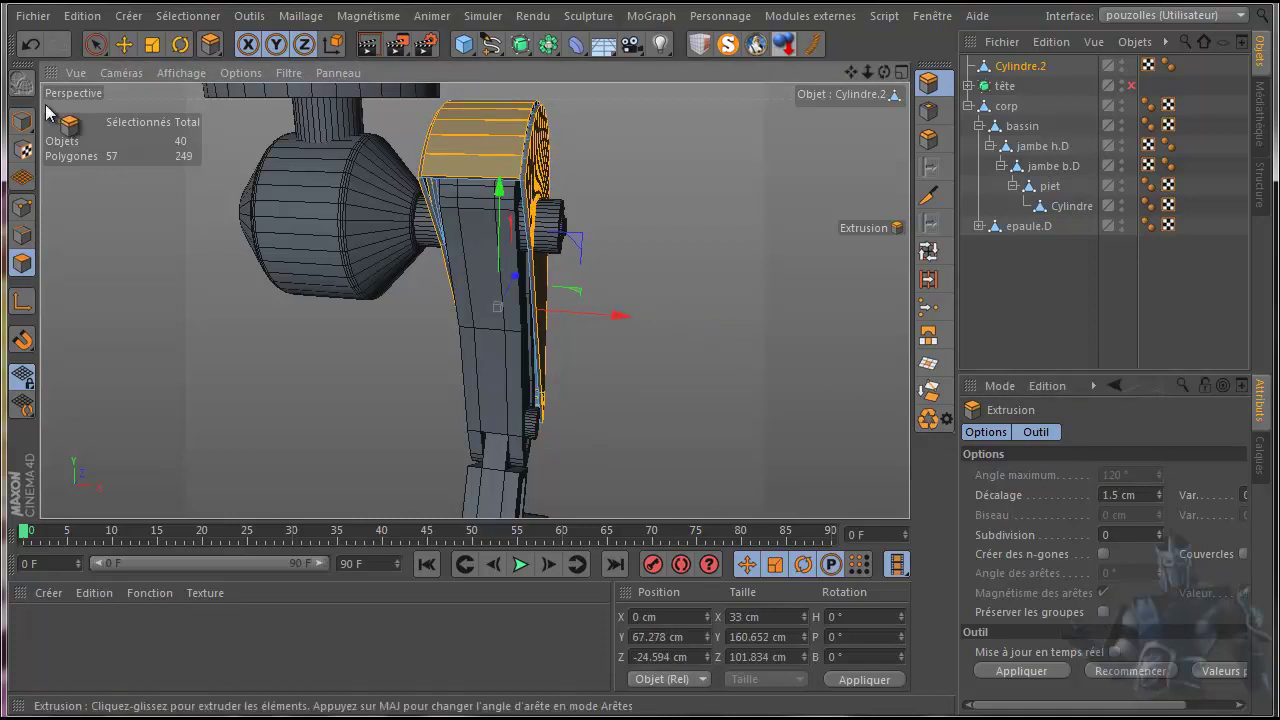
pyautogui.click(29, 43)
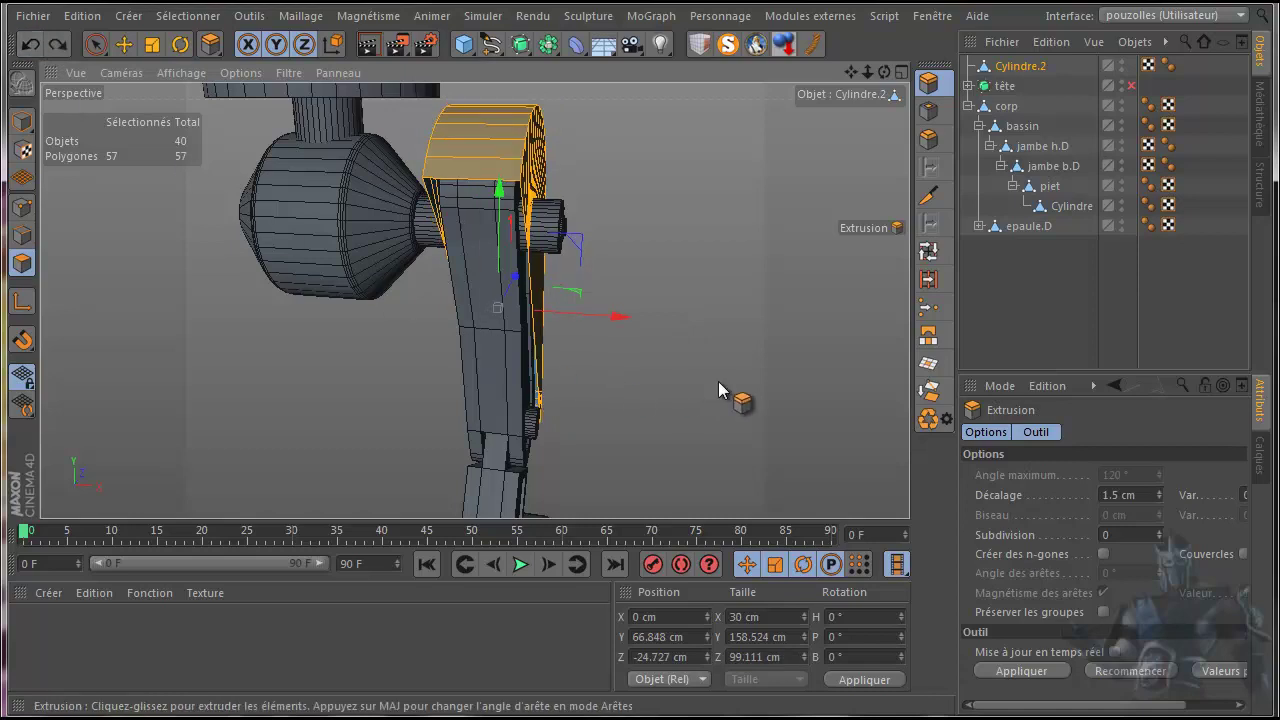
# Step: Test the corner point at the rear end of the hip arc by moving it to about X 26.5 cm, and undo the move
pyautogui.click(17, 207)
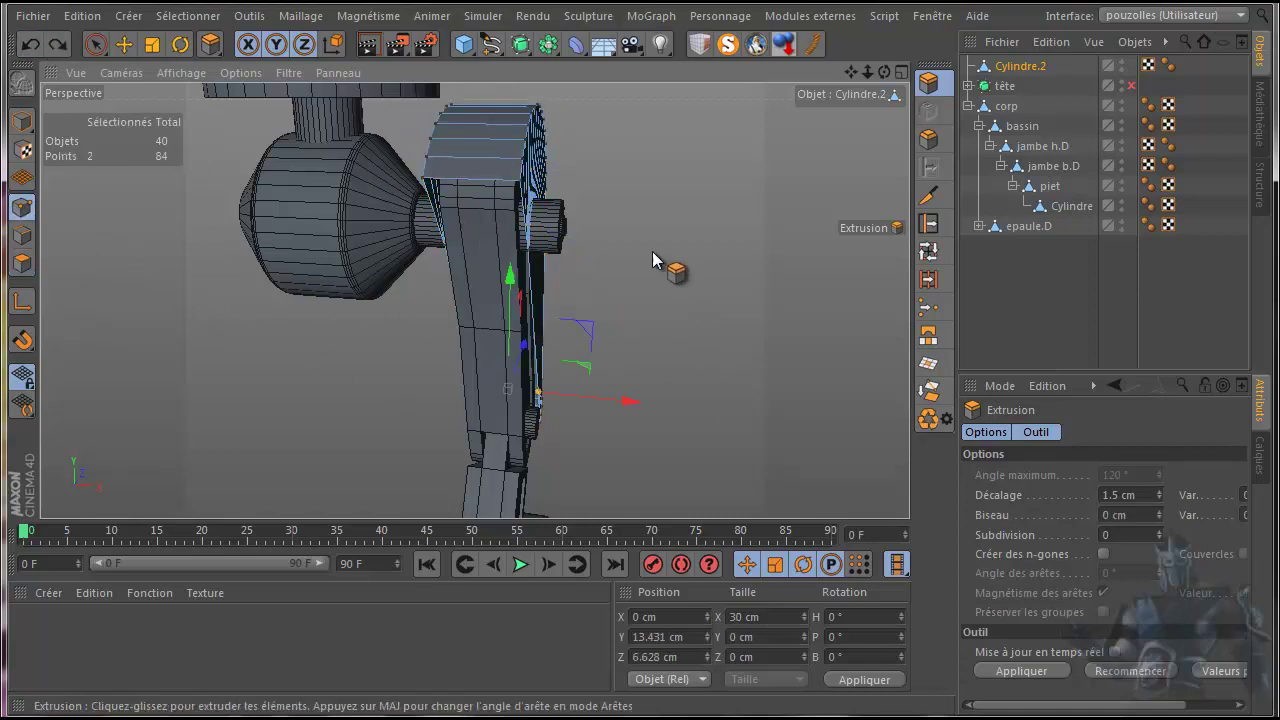
pyautogui.click(124, 44)
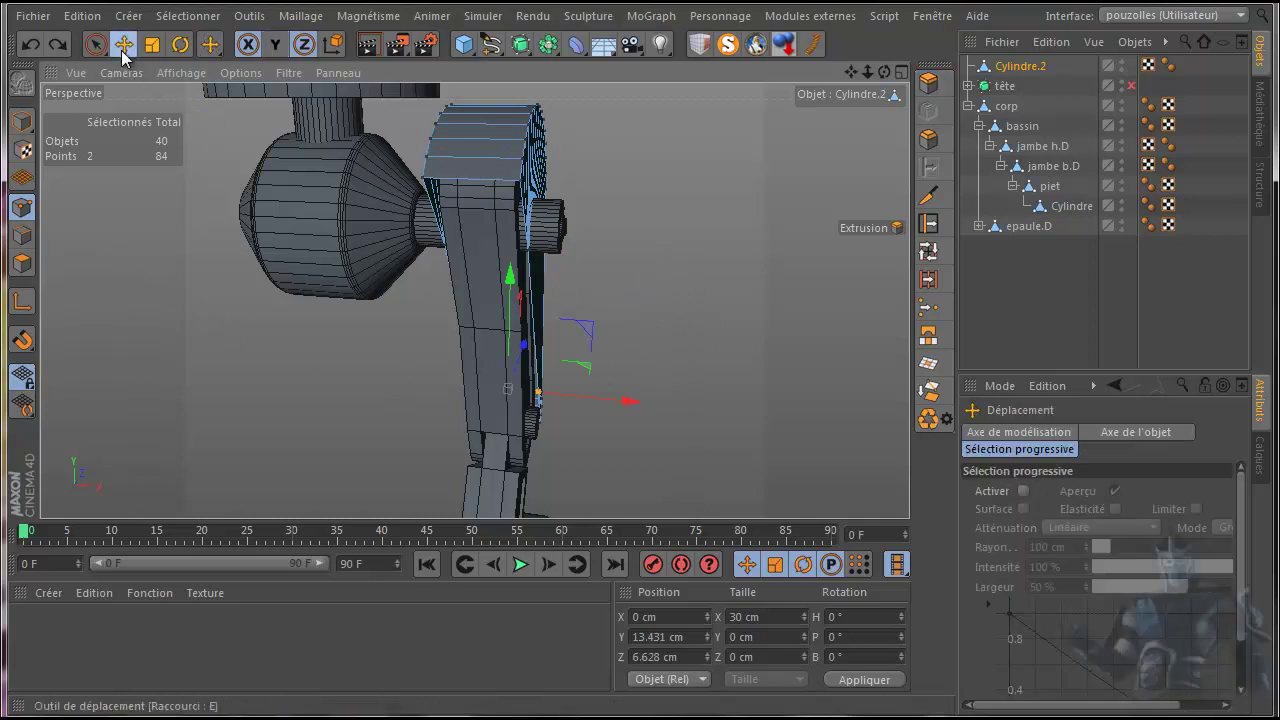
pyautogui.click(314, 386)
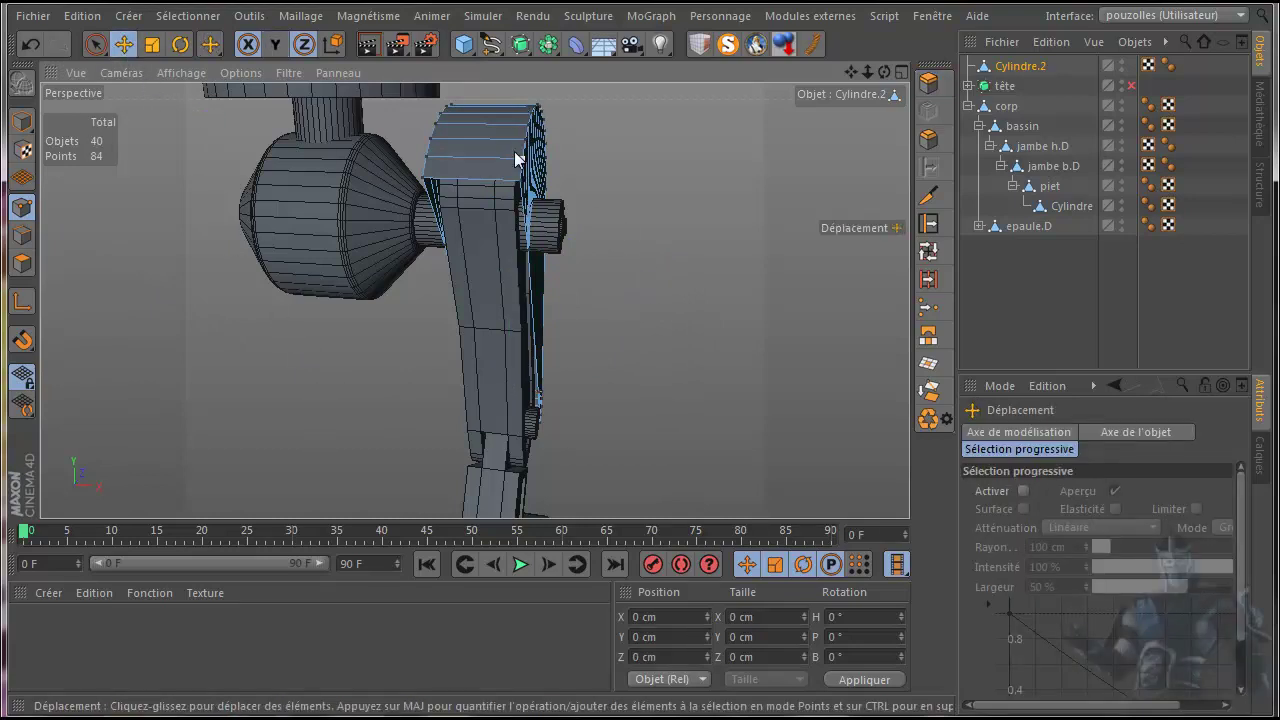
pyautogui.click(517, 180)
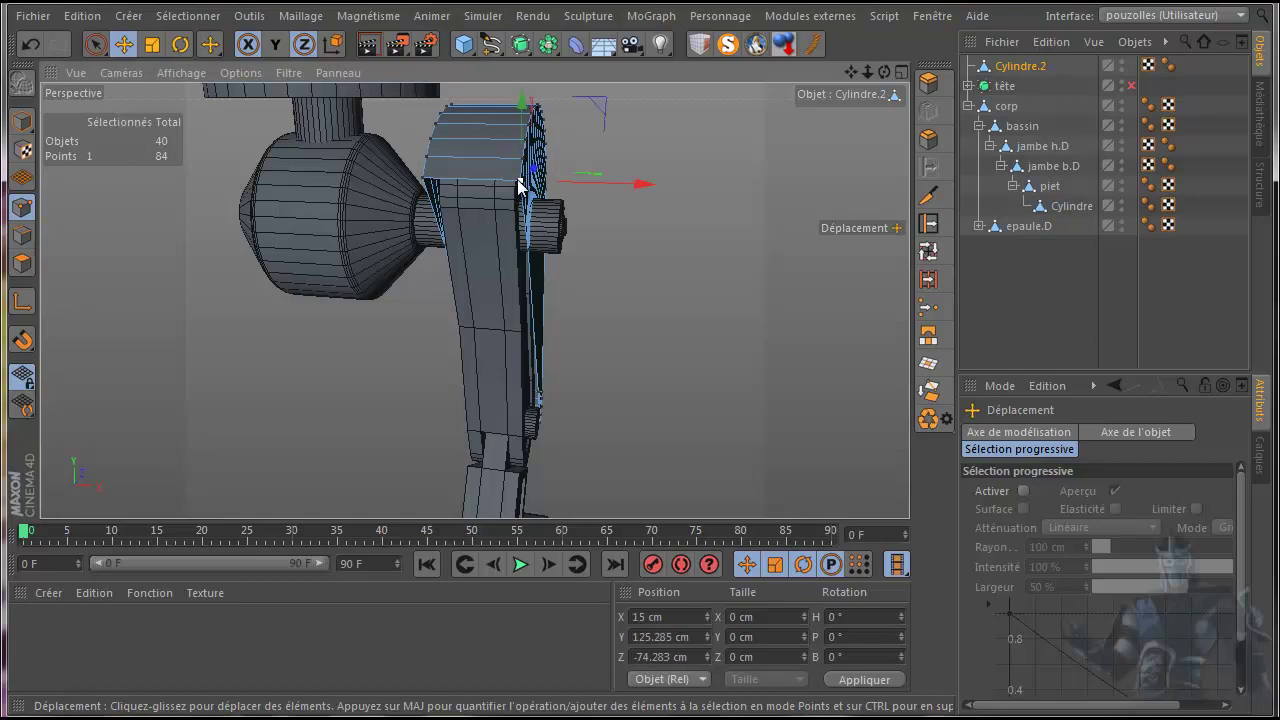
pyautogui.moveTo(883, 72)
pyautogui.mouseDown()
pyautogui.moveTo(638, 393)
pyautogui.moveTo(882, 71)
pyautogui.mouseUp()
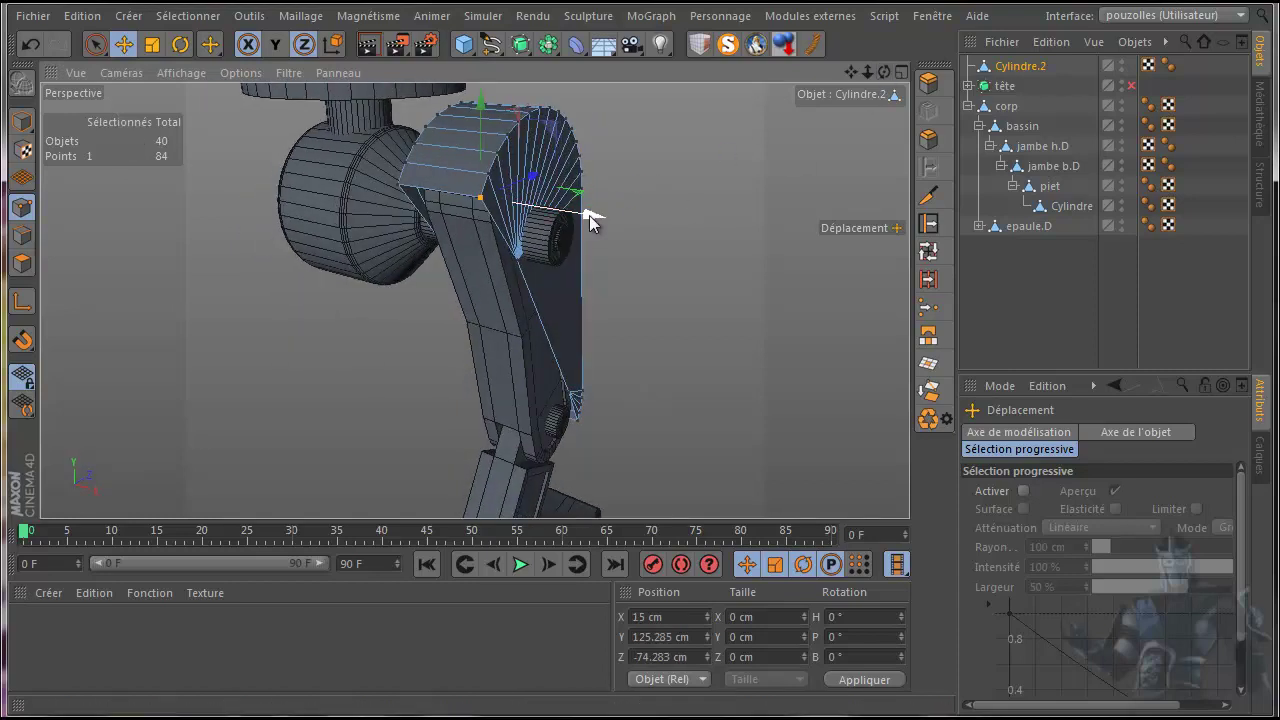
pyautogui.moveTo(591, 221); pyautogui.dragTo(631, 229)
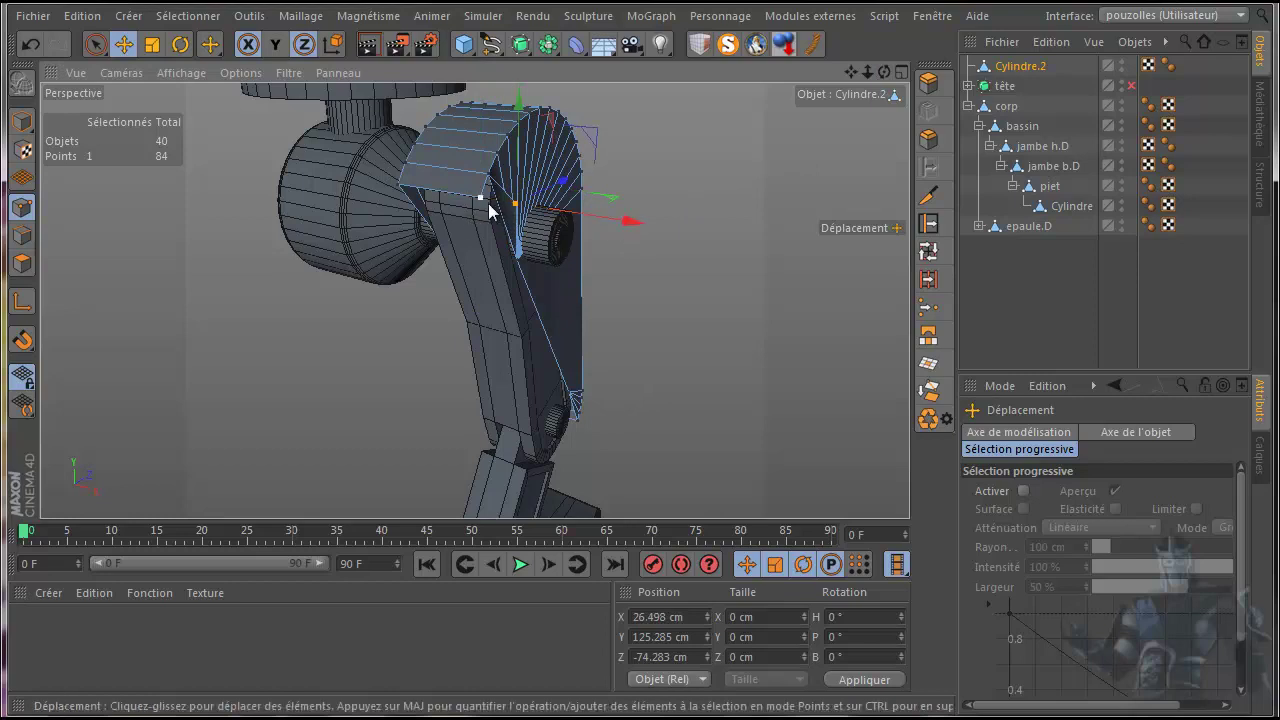
pyautogui.click(29, 45)
# Step: Clear the point selection and run Optimiser on the cover to merge its duplicate points
pyautogui.click(230, 290)
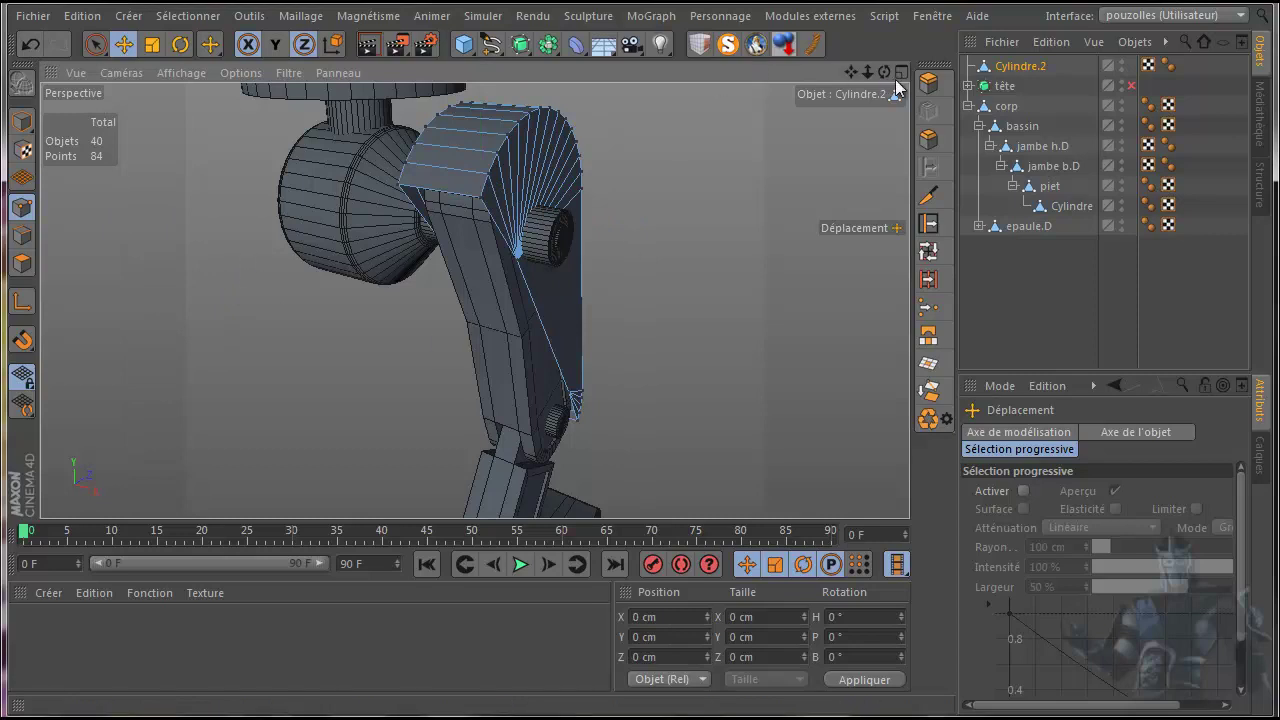
pyautogui.moveTo(636, 394)
pyautogui.keyDown('alt'); pyautogui.mouseDown()
pyautogui.moveTo(611, 388)
pyautogui.moveTo(711, 401)
pyautogui.moveTo(634, 390)
pyautogui.moveTo(650, 385)
pyautogui.mouseUp(); pyautogui.keyUp('alt')
pyautogui.rightClick(655, 174)
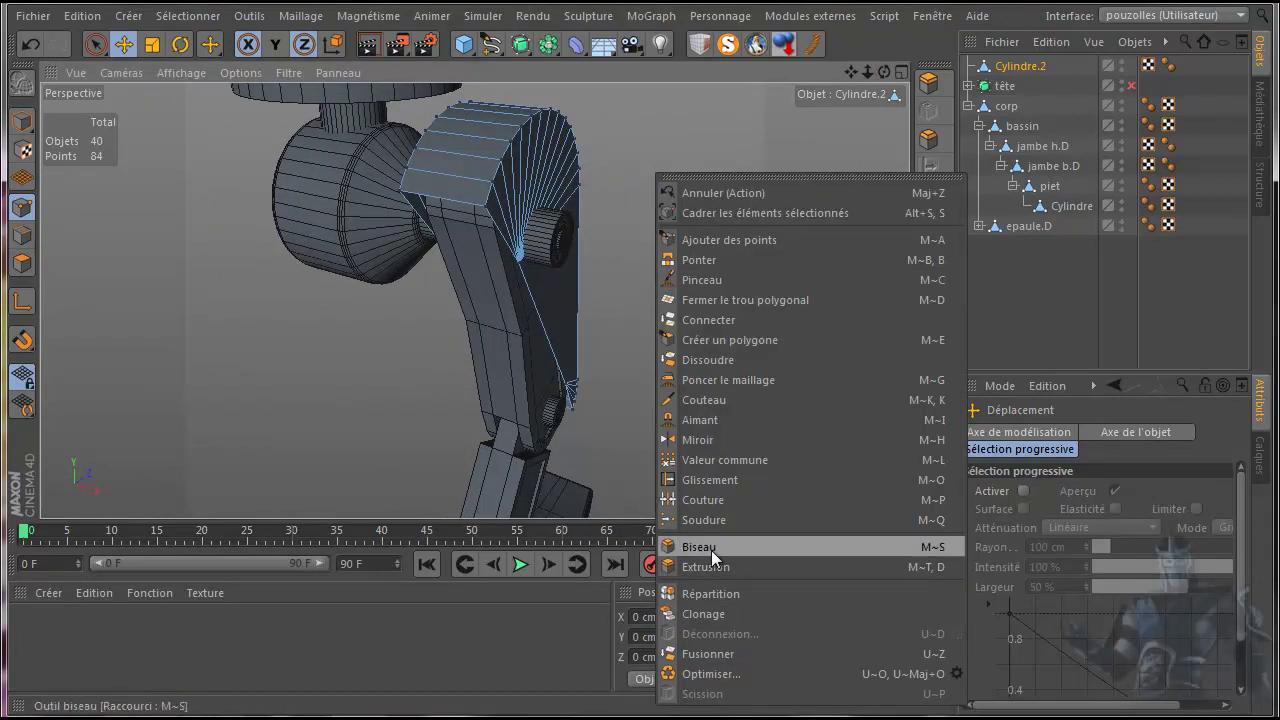
pyautogui.click(708, 674)
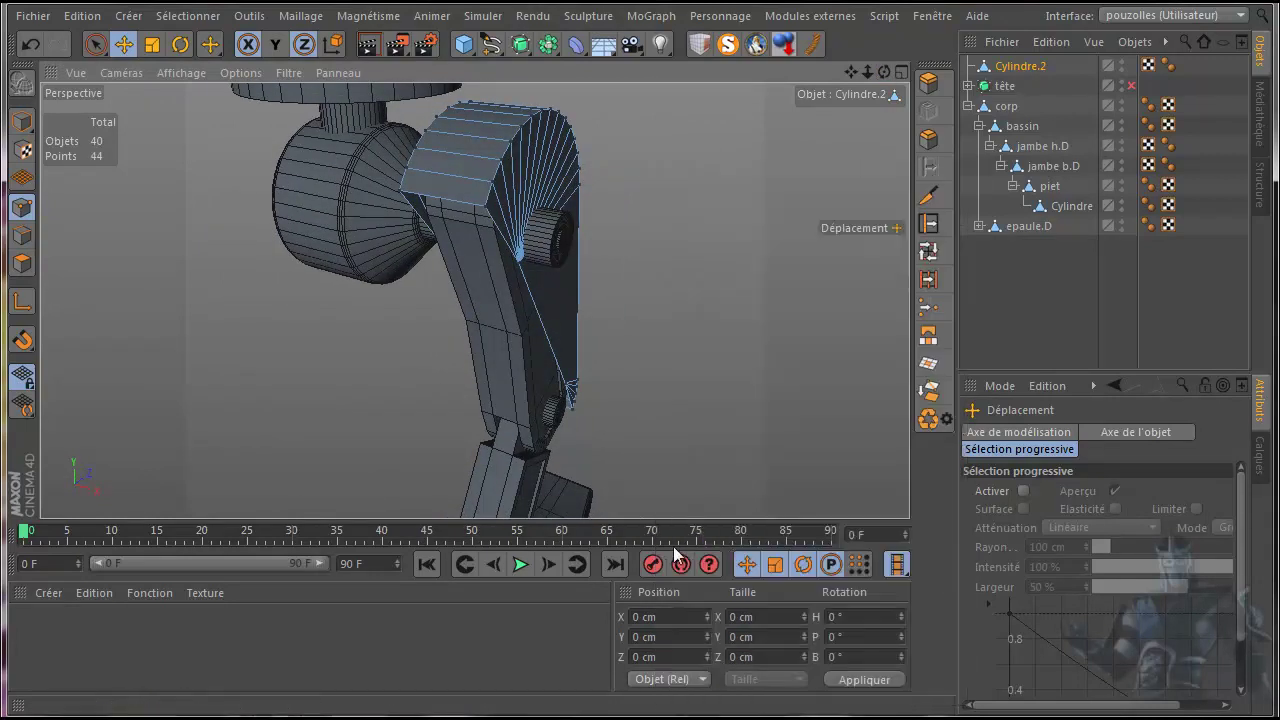
# Step: Select all polygons of the optimised cover, try extruding them by about 1.5 cm, and undo the extrusion
pyautogui.click(22, 262)
pyautogui.hotkey('ctrl', 'a')
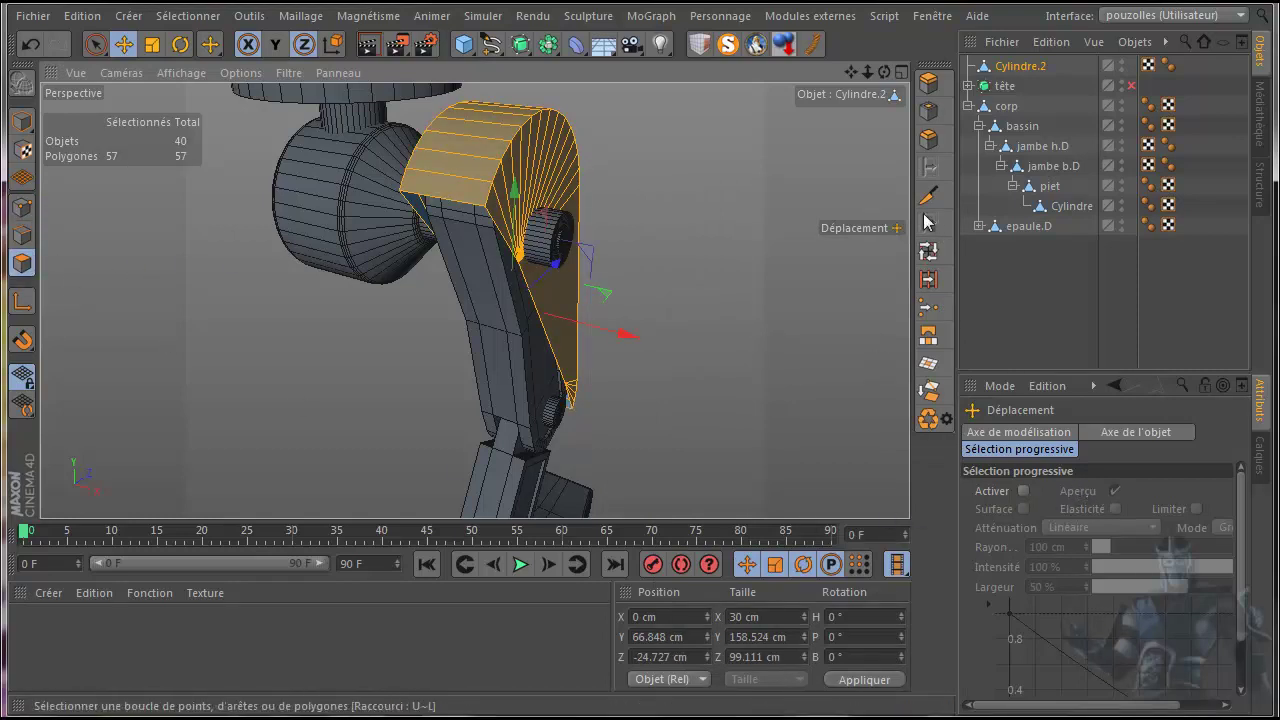
pyautogui.press('d')
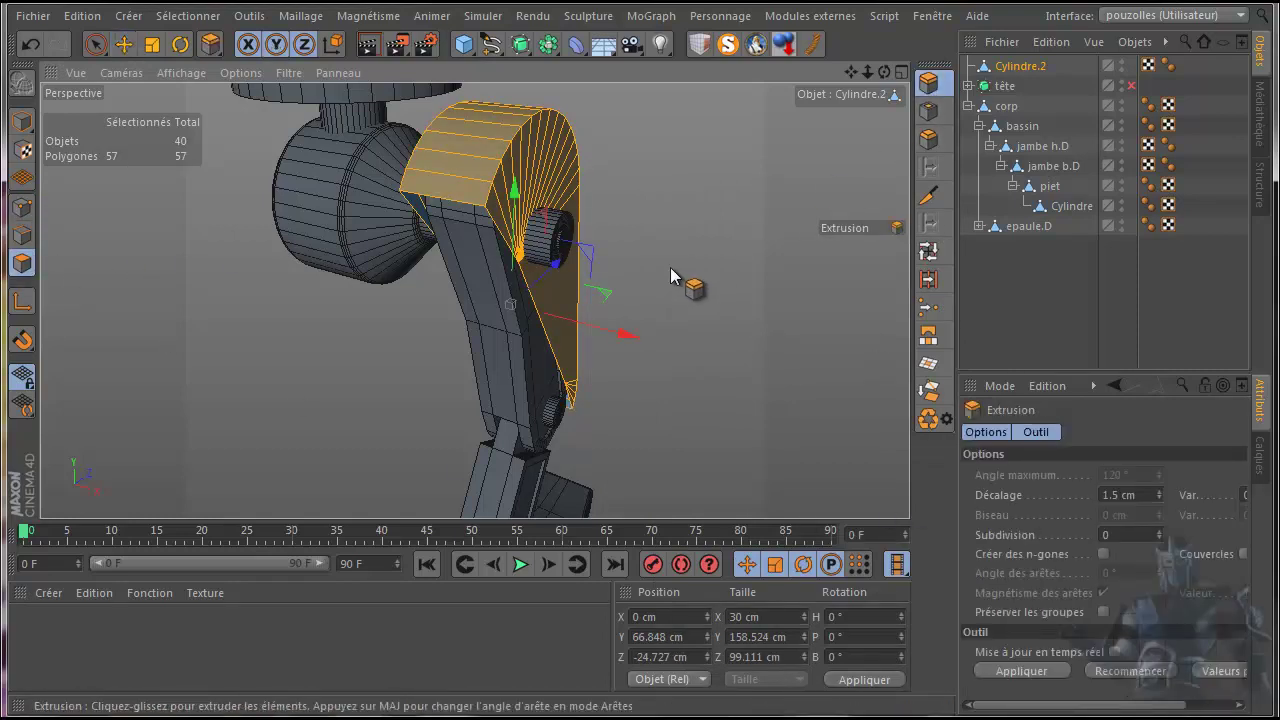
pyautogui.moveTo(670, 268); pyautogui.dragTo(641, 400)
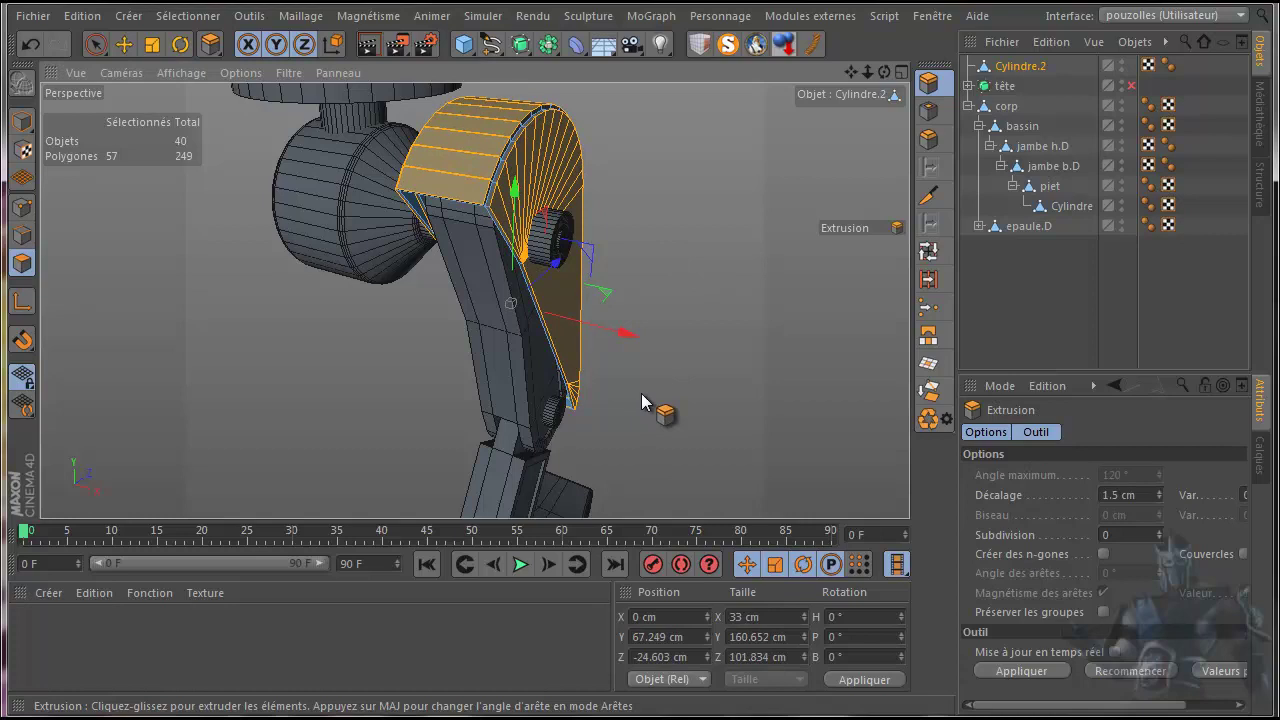
pyautogui.click(30, 43)
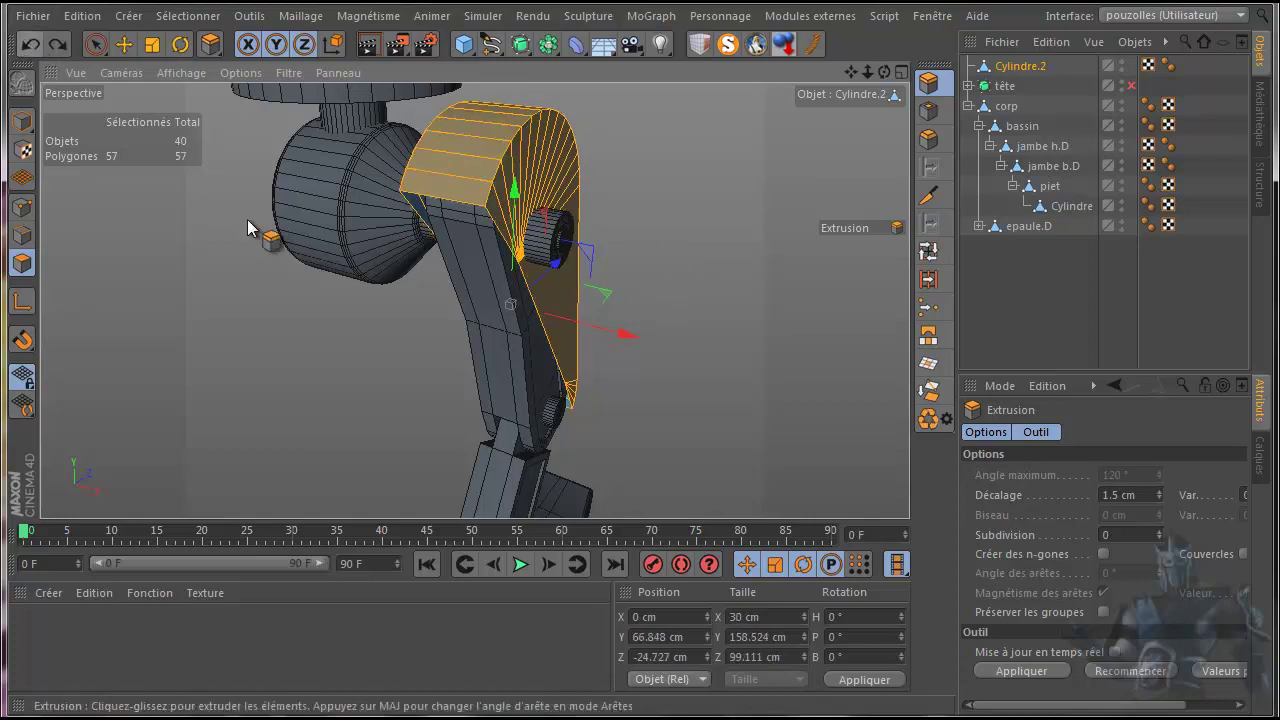
# Step: Extrude the selected polygons of Cylindre.2 outward by 2 cm with group preservation enabled
pyautogui.click(1104, 612)
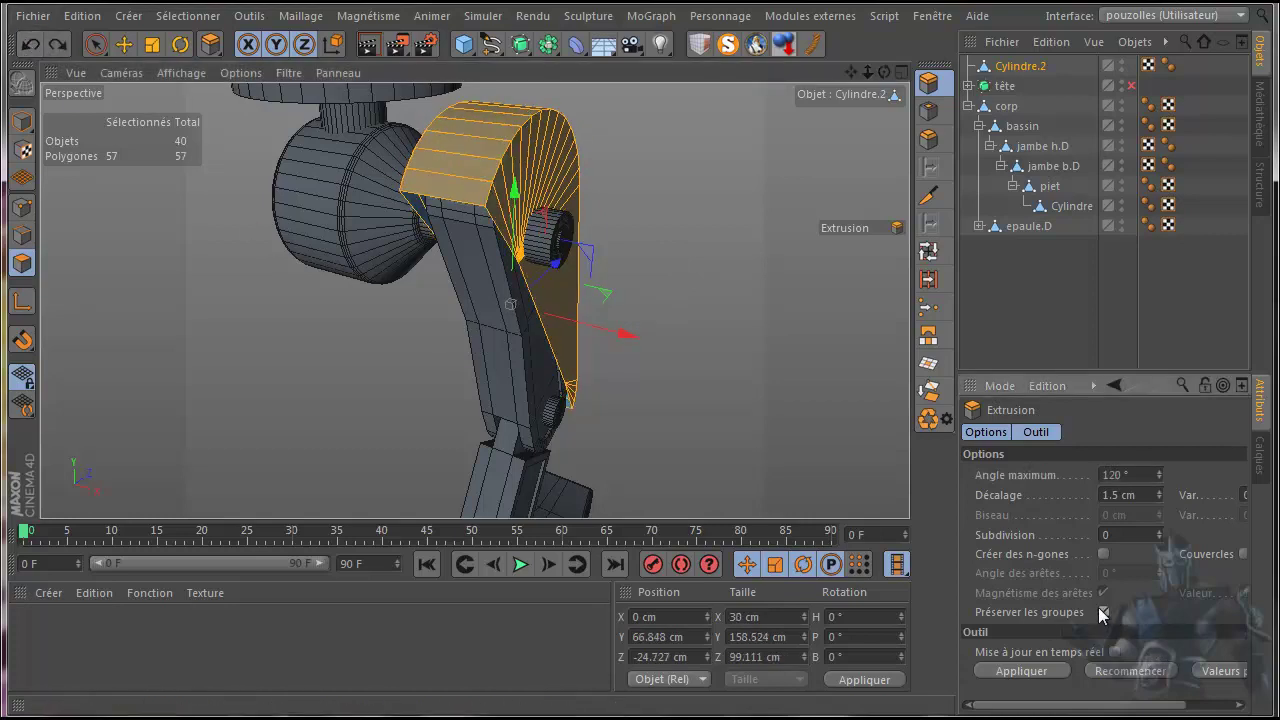
pyautogui.moveTo(651, 403); pyautogui.dragTo(641, 393)
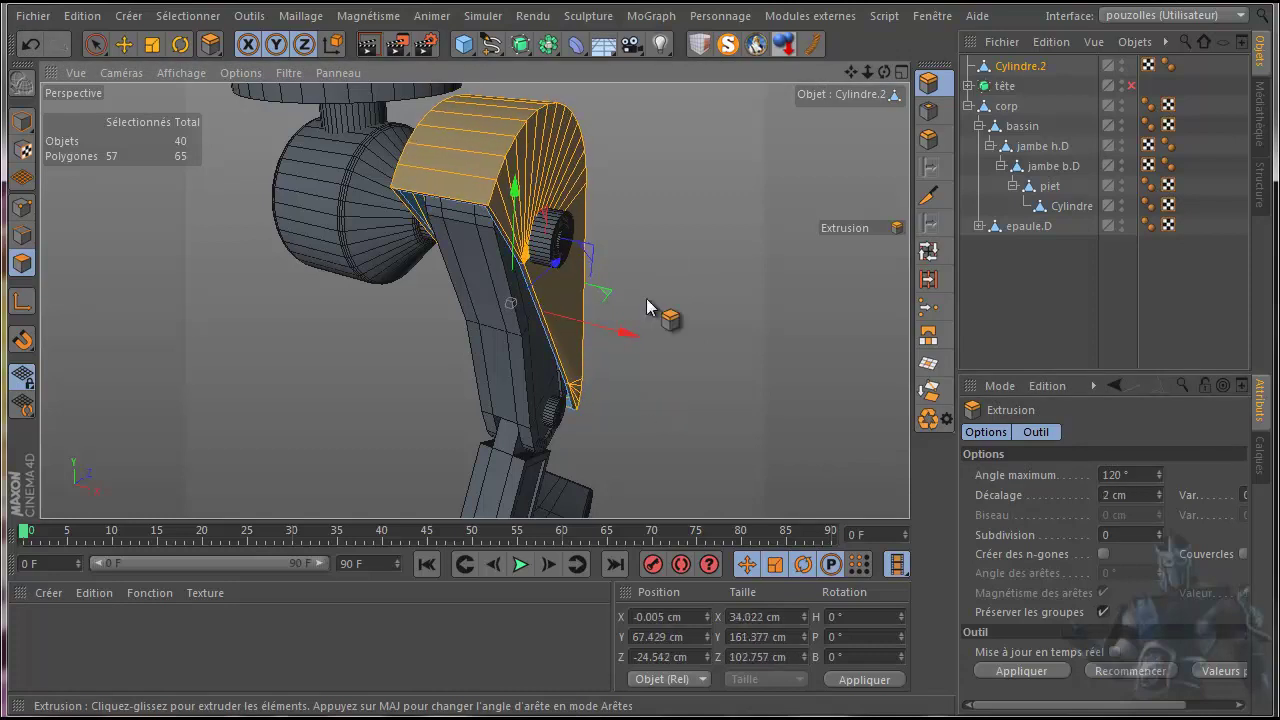
pyautogui.moveTo(885, 74); pyautogui.dragTo(665, 391)
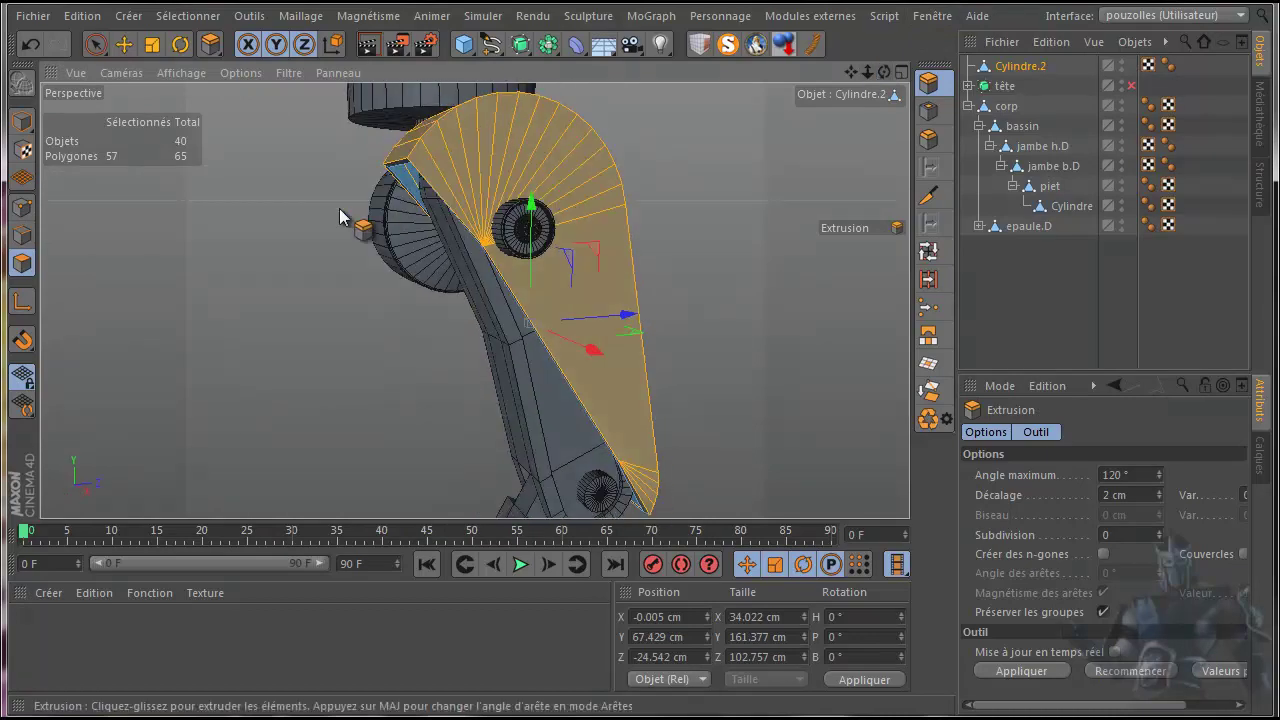
# Step: Loop-select the outline edges on both side faces of the Cylindre.2 leg plate
pyautogui.click(22, 234)
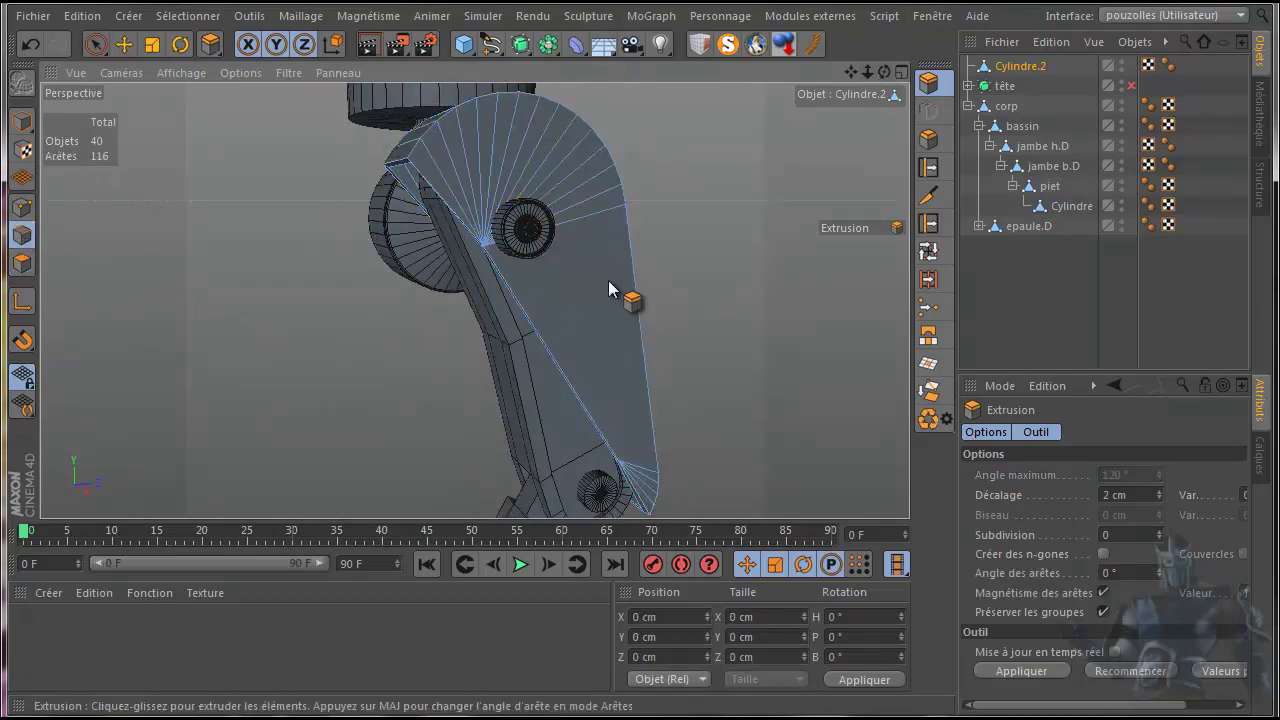
pyautogui.click(929, 253)
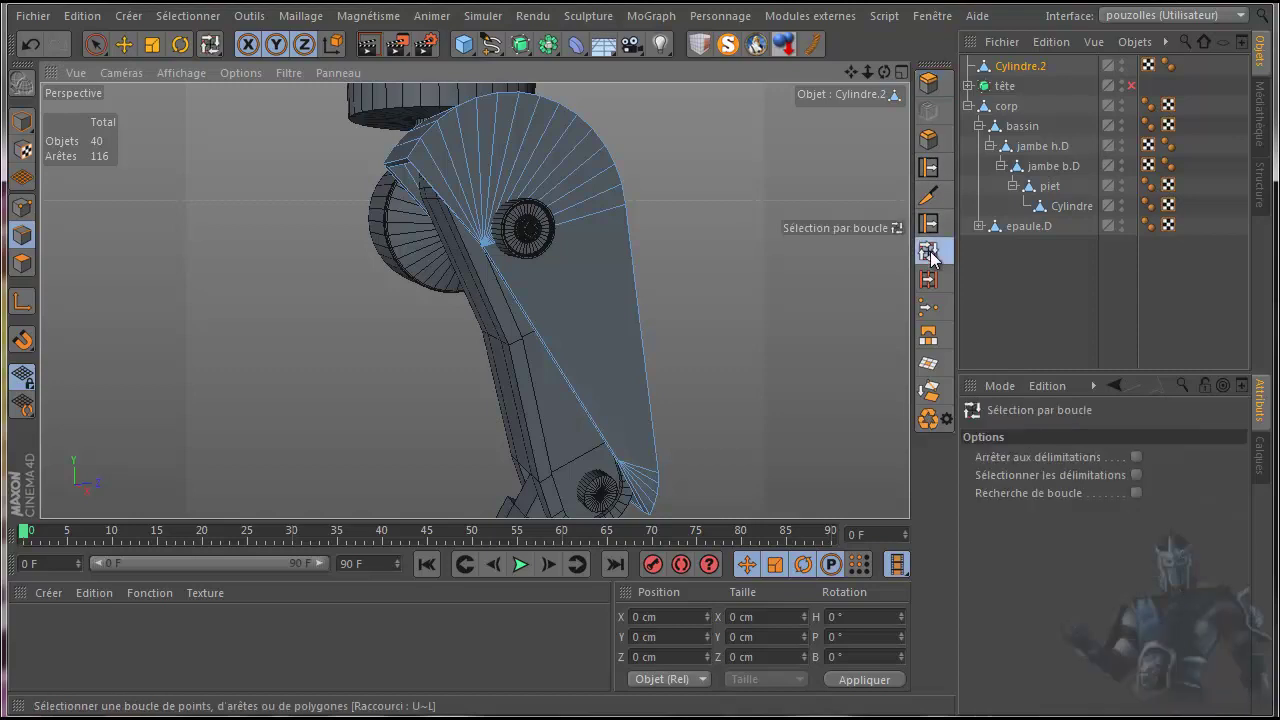
pyautogui.rightClick(655, 140)
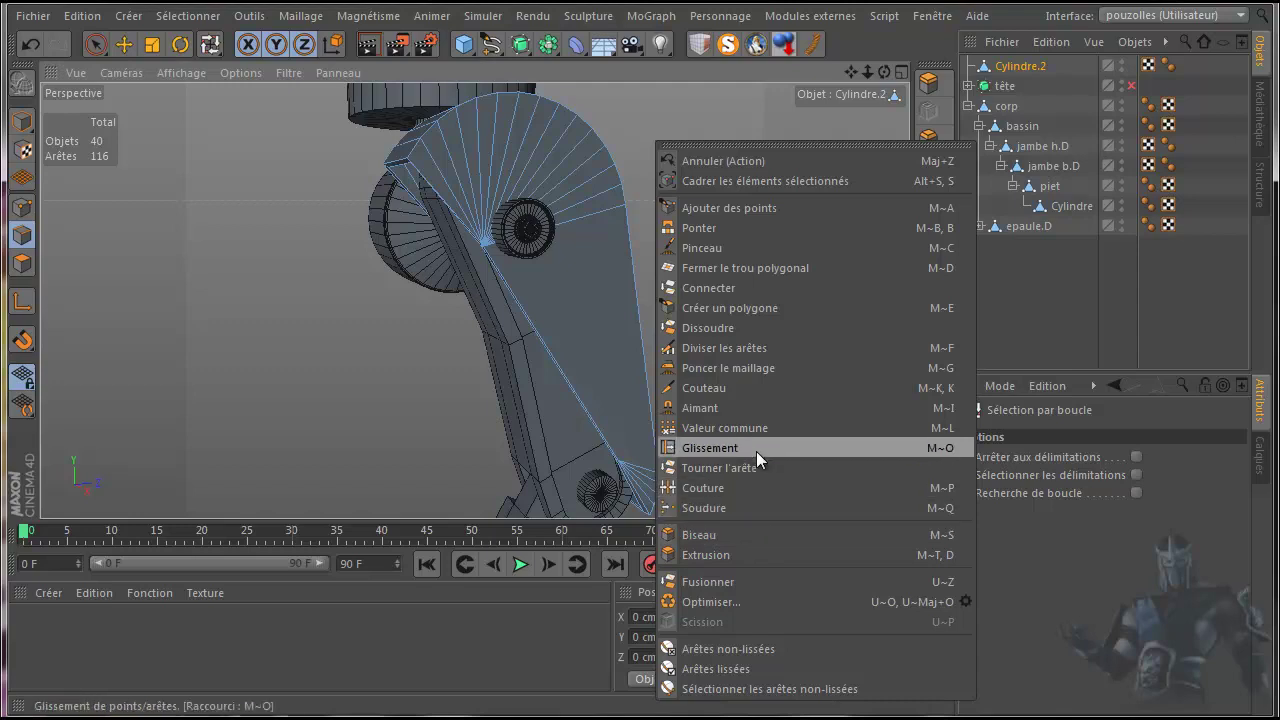
pyautogui.click(280, 159)
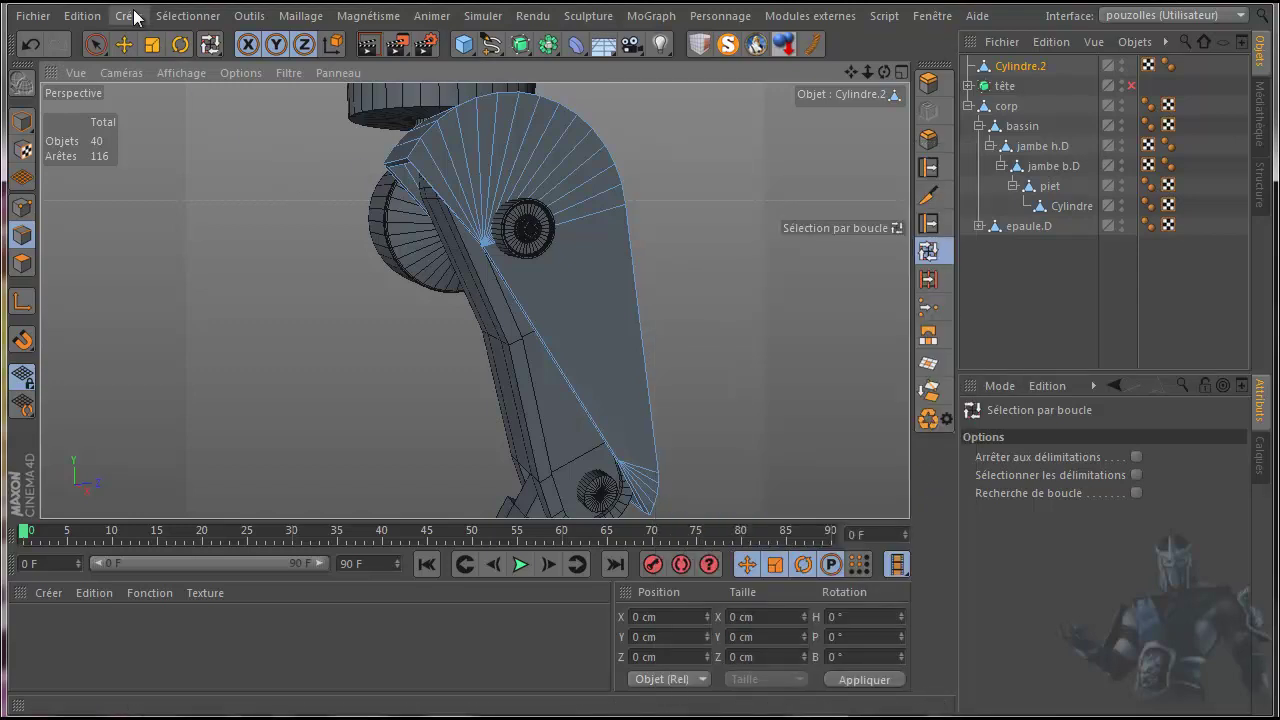
pyautogui.click(174, 16)
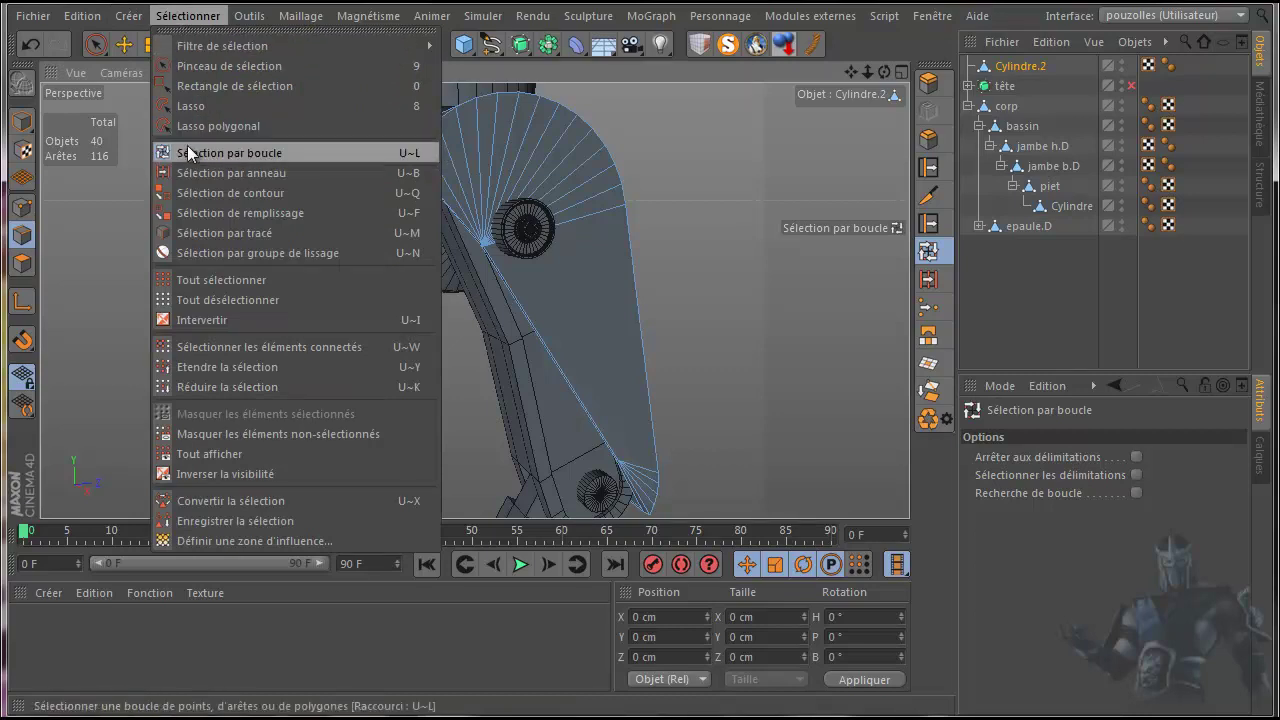
pyautogui.click(401, 152)
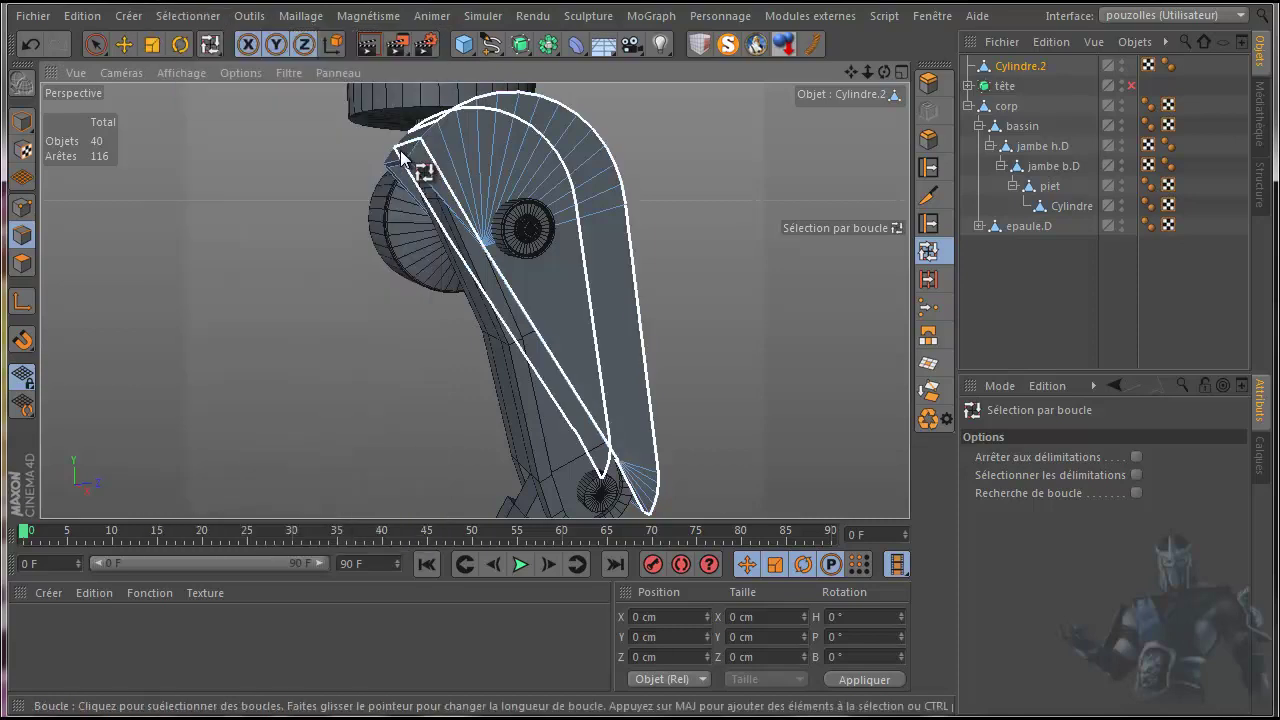
pyautogui.click(537, 340)
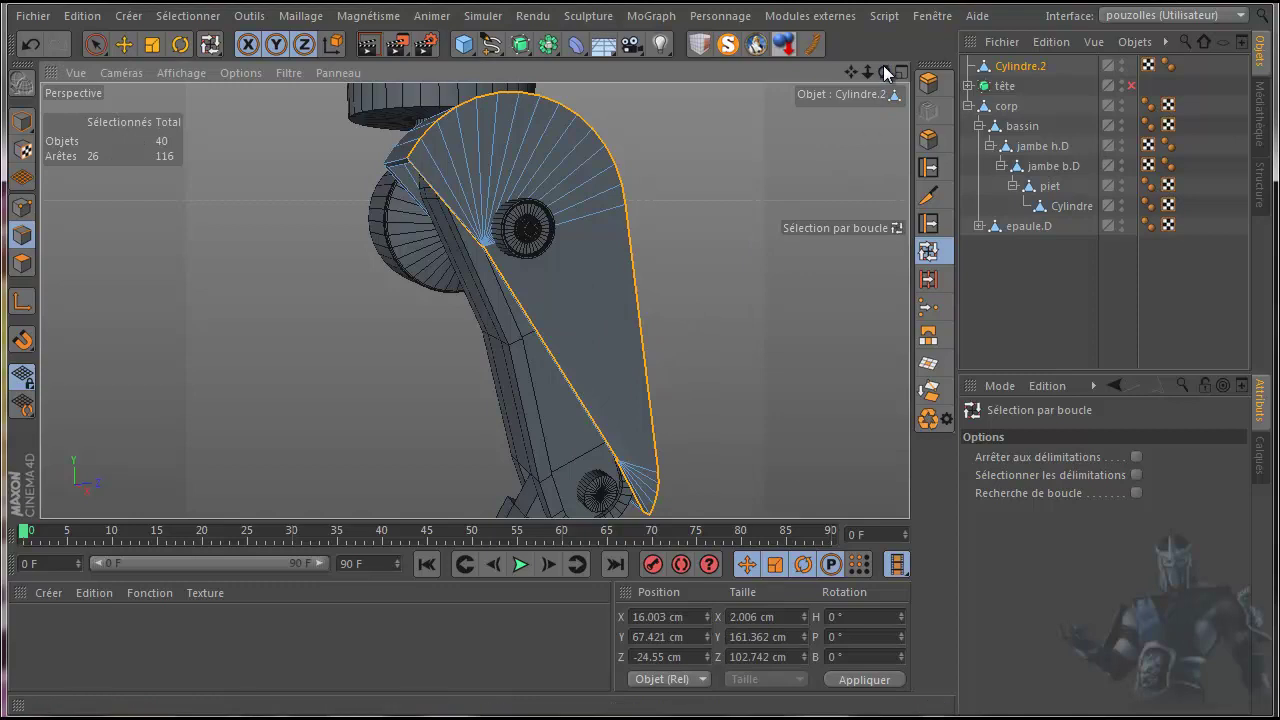
pyautogui.keyDown('alt'); pyautogui.moveTo(609, 395); pyautogui.dragTo(636, 392); pyautogui.keyUp('alt')
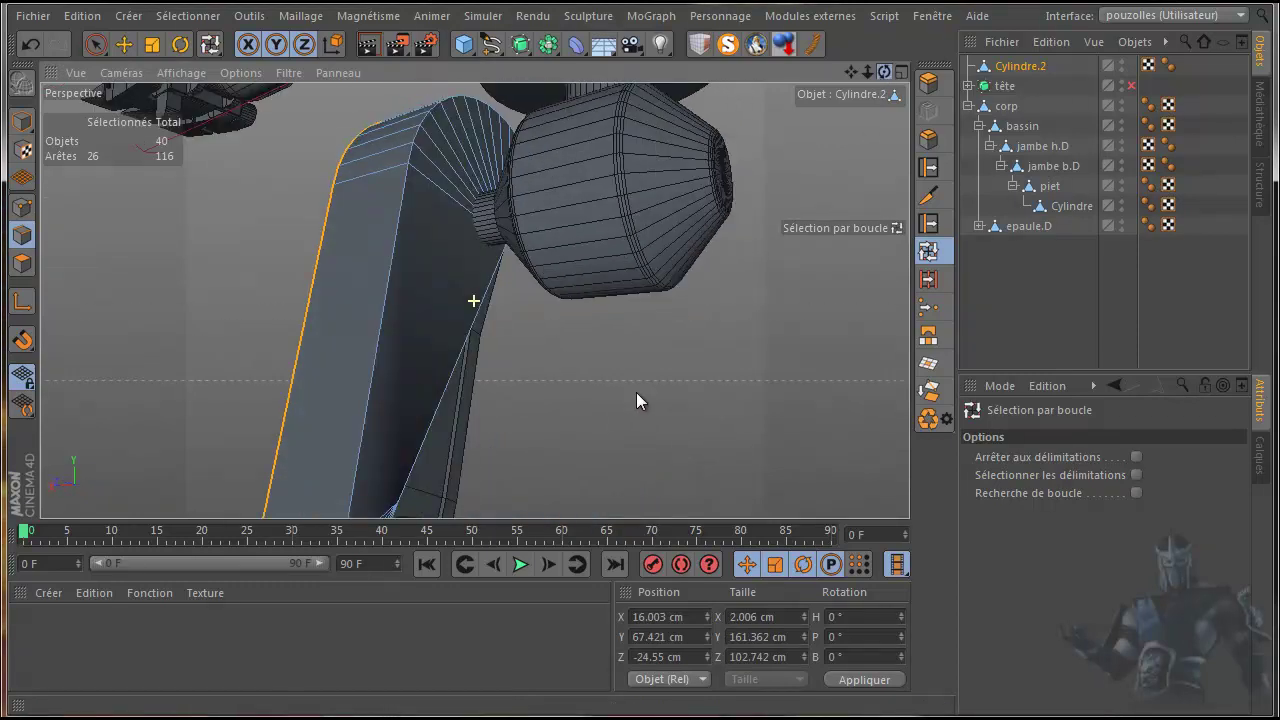
pyautogui.keyDown('shift'); pyautogui.click(383, 310); pyautogui.keyUp('shift')
pyautogui.scroll(-5, 595, 404)
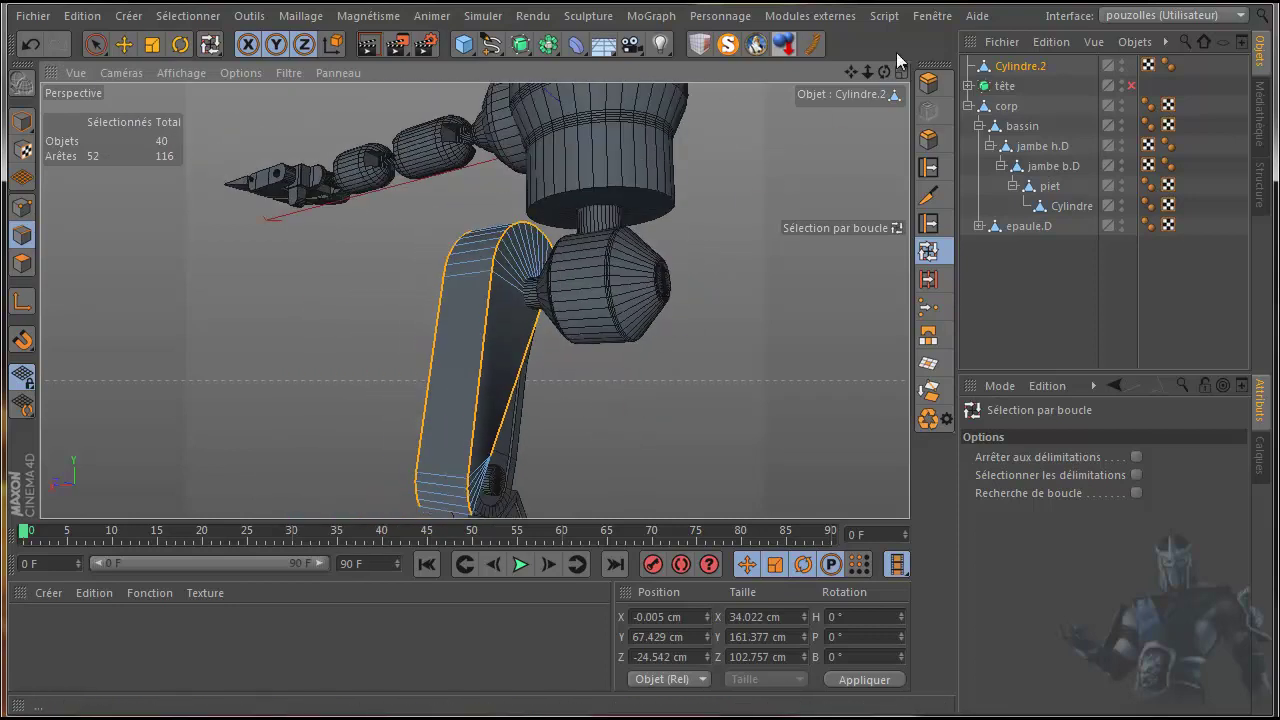
# Step: Remove the straight diagonal edges from the edge selection in the right view, keeping the curved outer contour of both faces selected
pyautogui.moveTo(640, 400)
pyautogui.keyDown('alt'); pyautogui.mouseDown()
pyautogui.moveTo(627, 400)
pyautogui.moveTo(638, 400)
pyautogui.mouseUp(); pyautogui.keyUp('alt')
pyautogui.middleClick(308, 379)
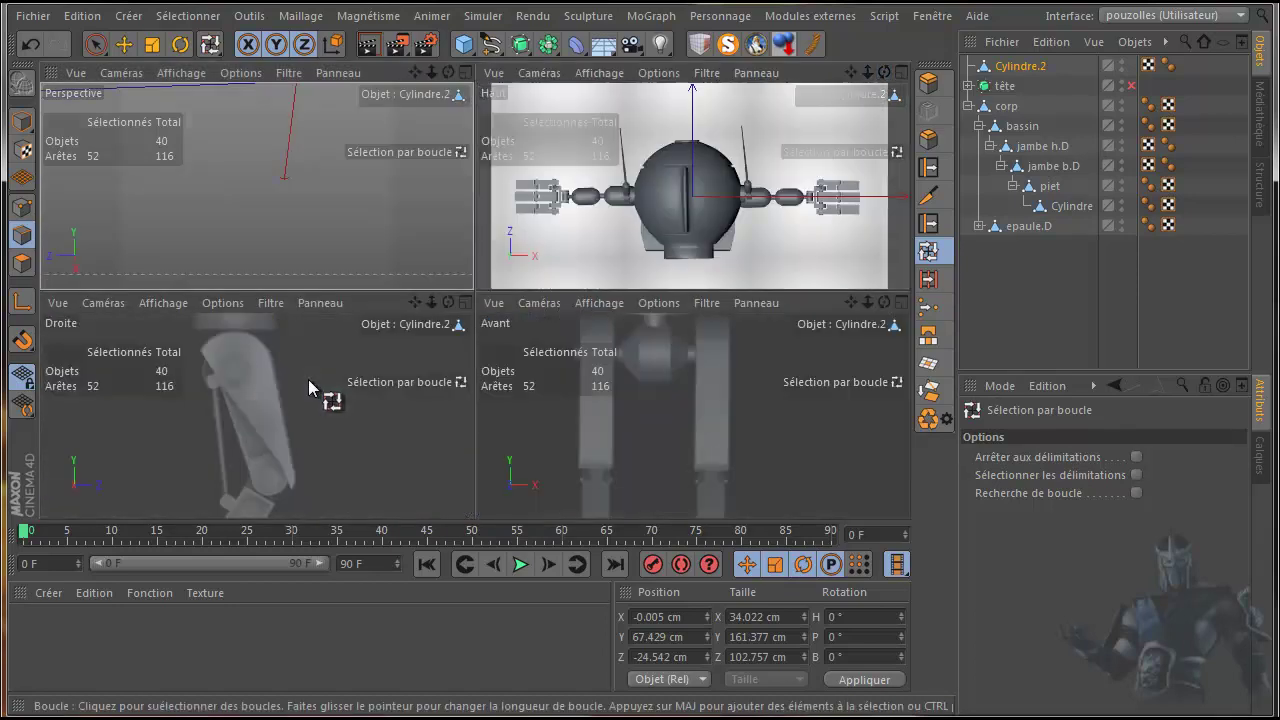
pyautogui.middleClick(328, 404)
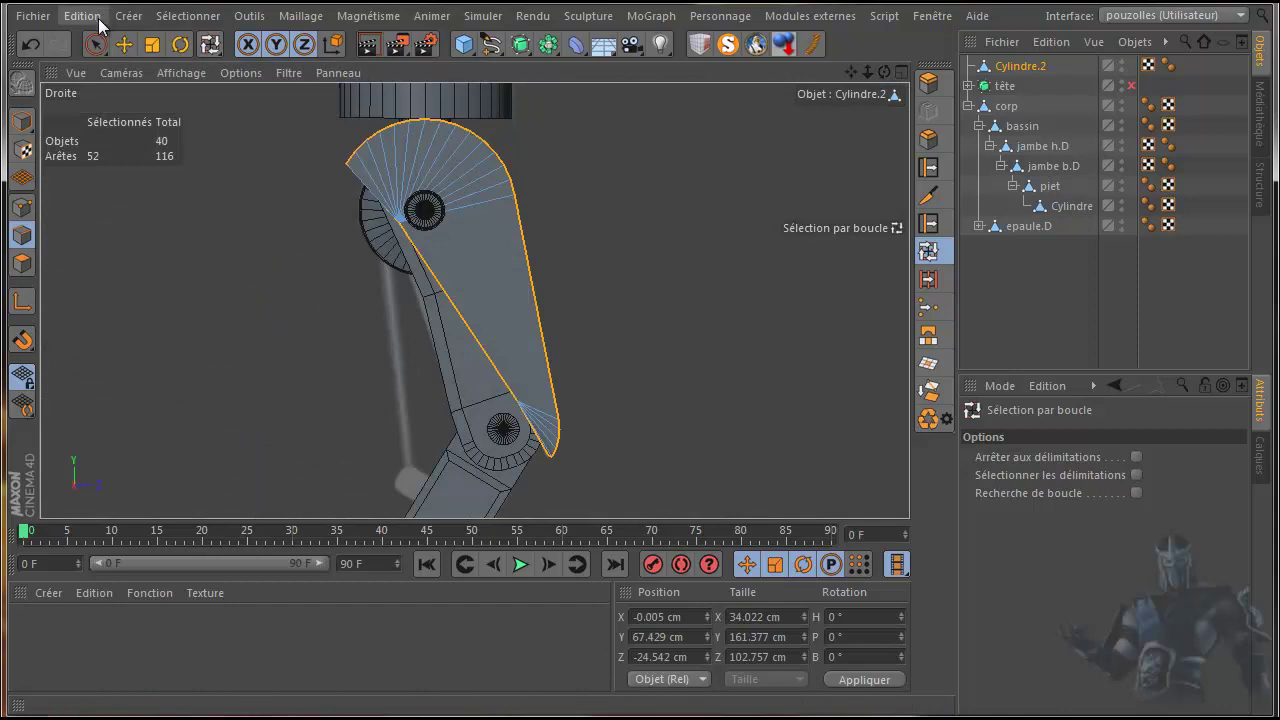
pyautogui.click(97, 44)
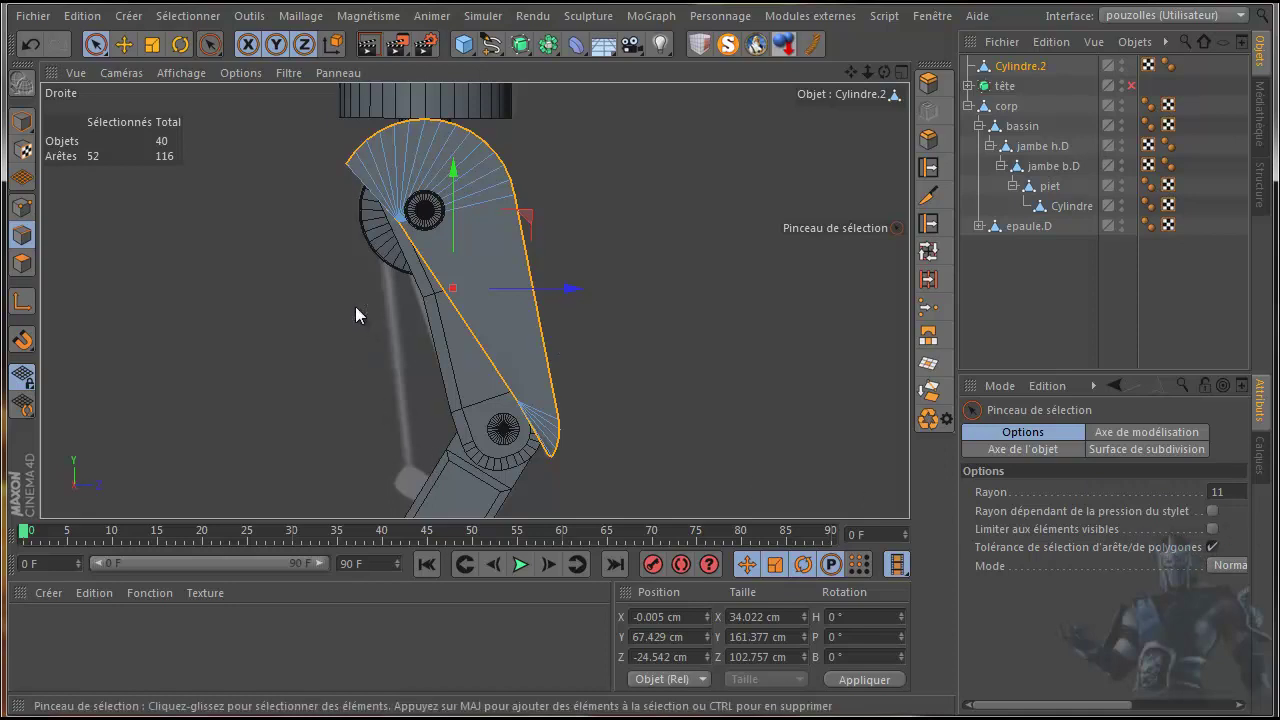
pyautogui.keyDown('ctrl'); pyautogui.moveTo(394, 206); pyautogui.dragTo(532, 426); pyautogui.keyUp('ctrl')
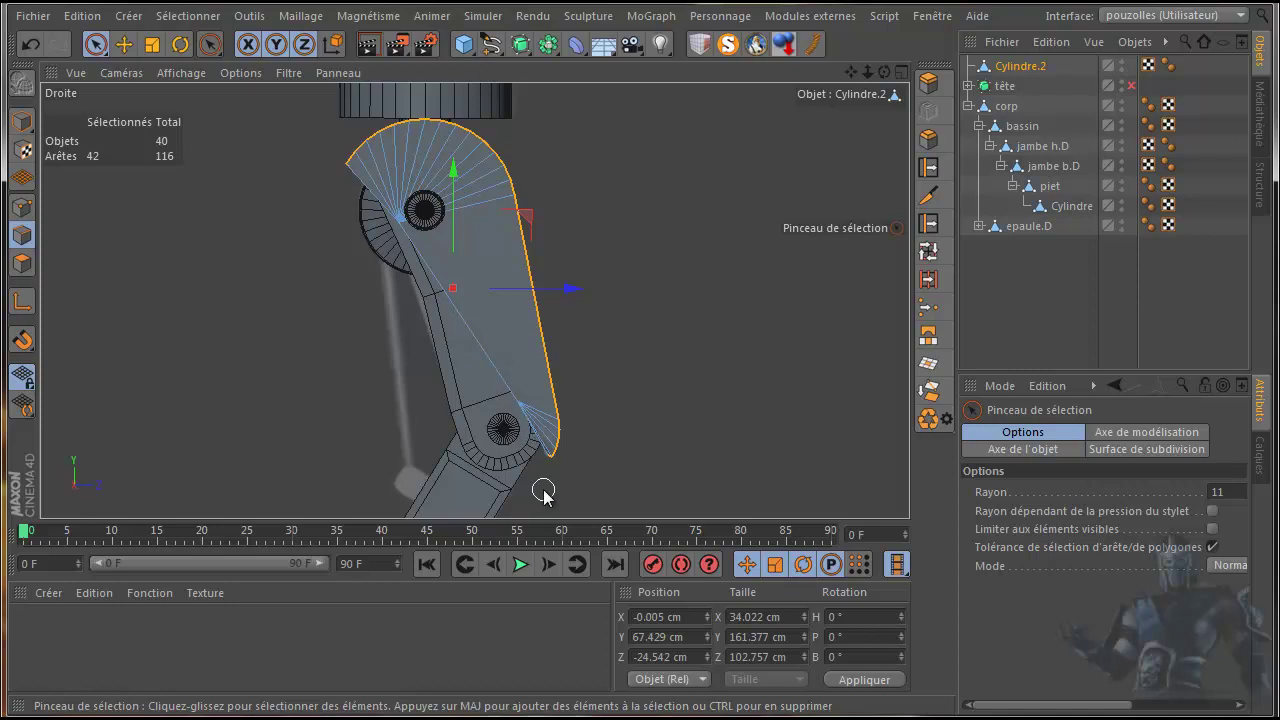
pyautogui.scroll(2, 545, 492)
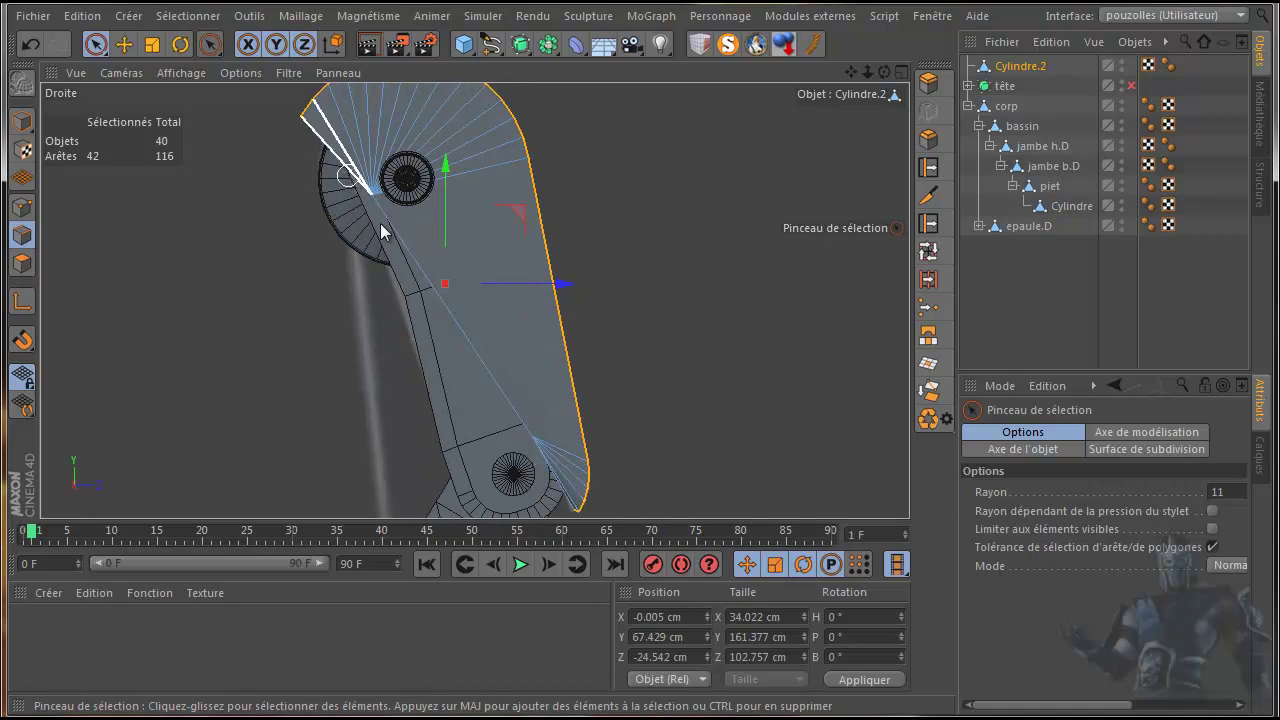
pyautogui.scroll(-4, 340, 336)
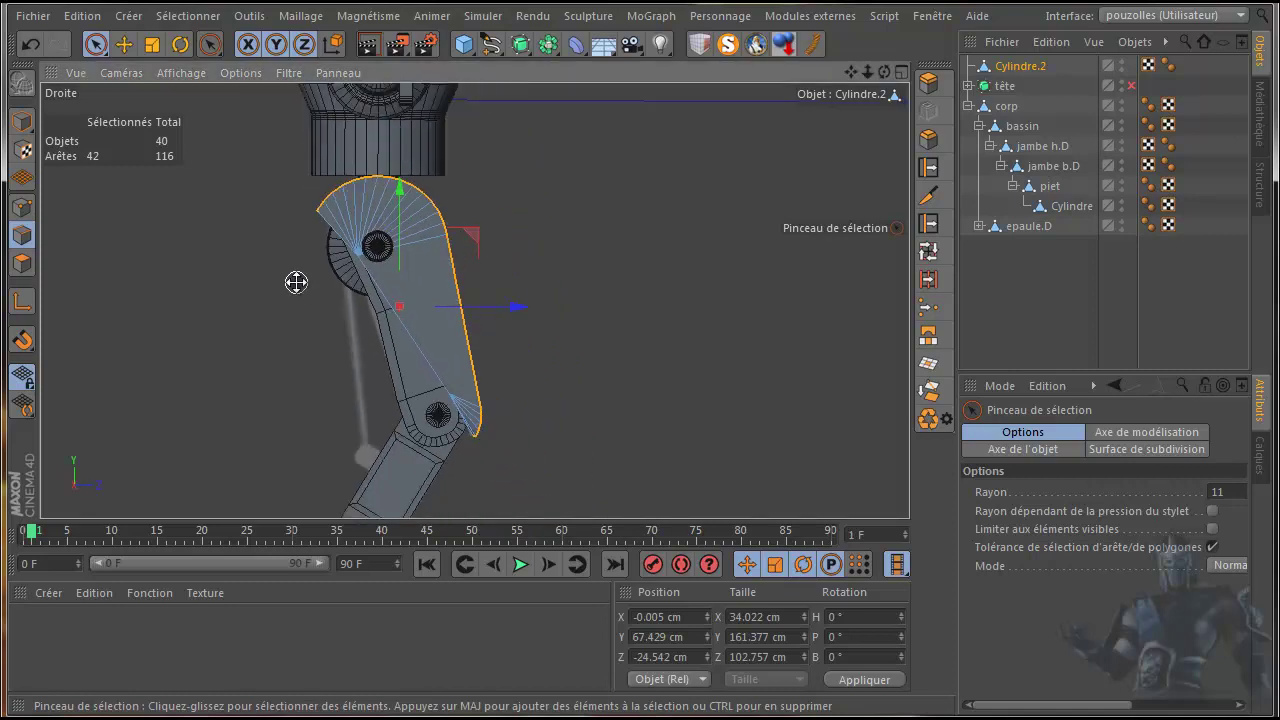
pyautogui.middleClick(296, 282)
pyautogui.middleClick(307, 260)
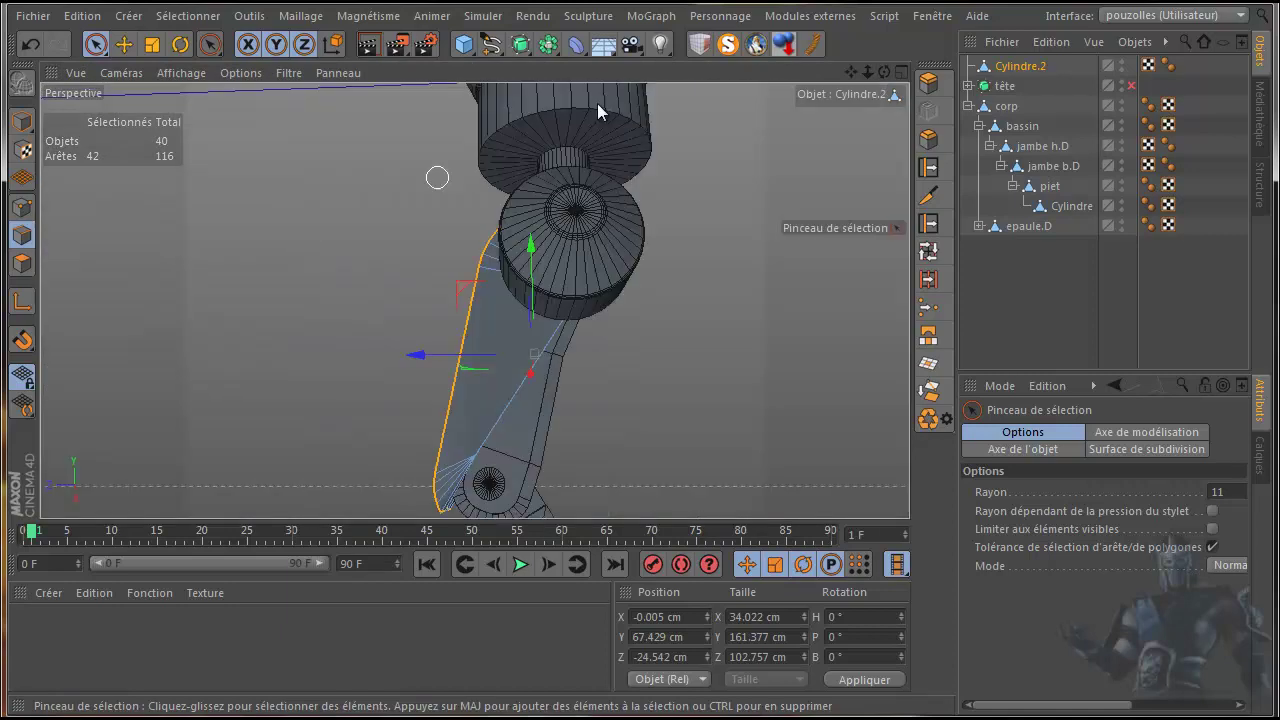
# Step: Bevel the selected contour edges of the leg plate in chamfer mode with a subdivision of 1
pyautogui.moveTo(884, 72); pyautogui.dragTo(645, 397)
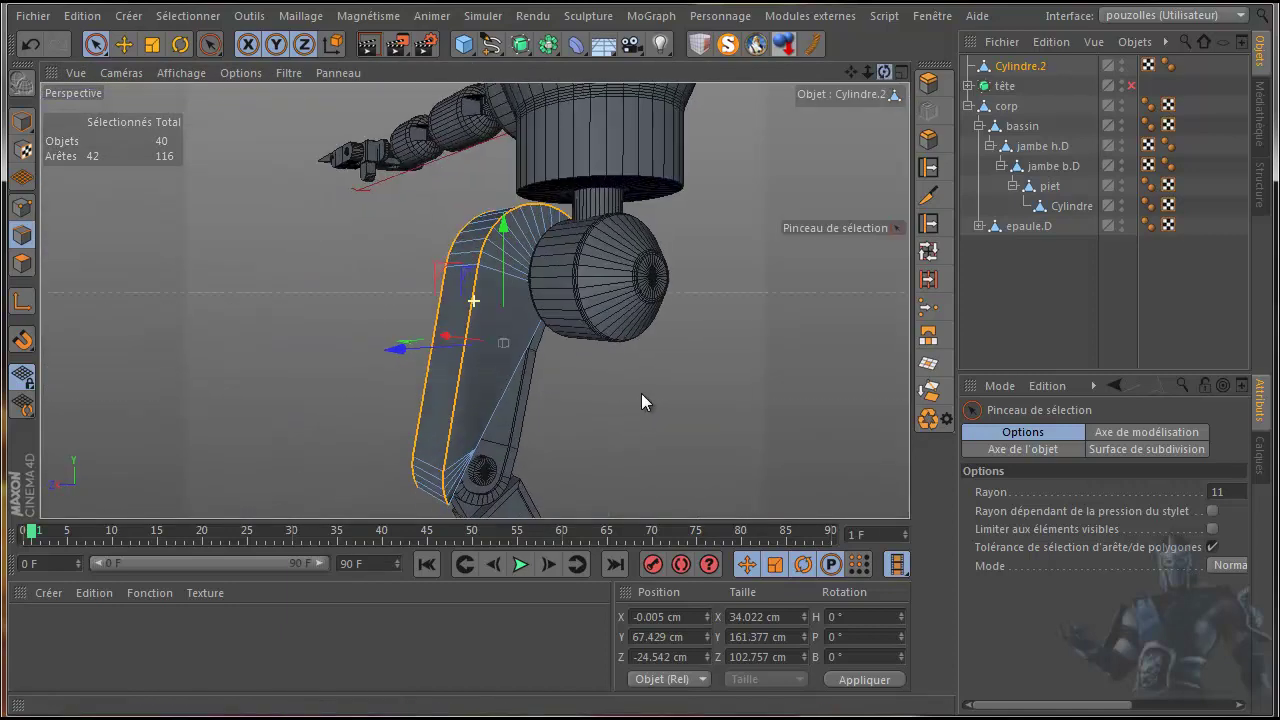
pyautogui.click(929, 138)
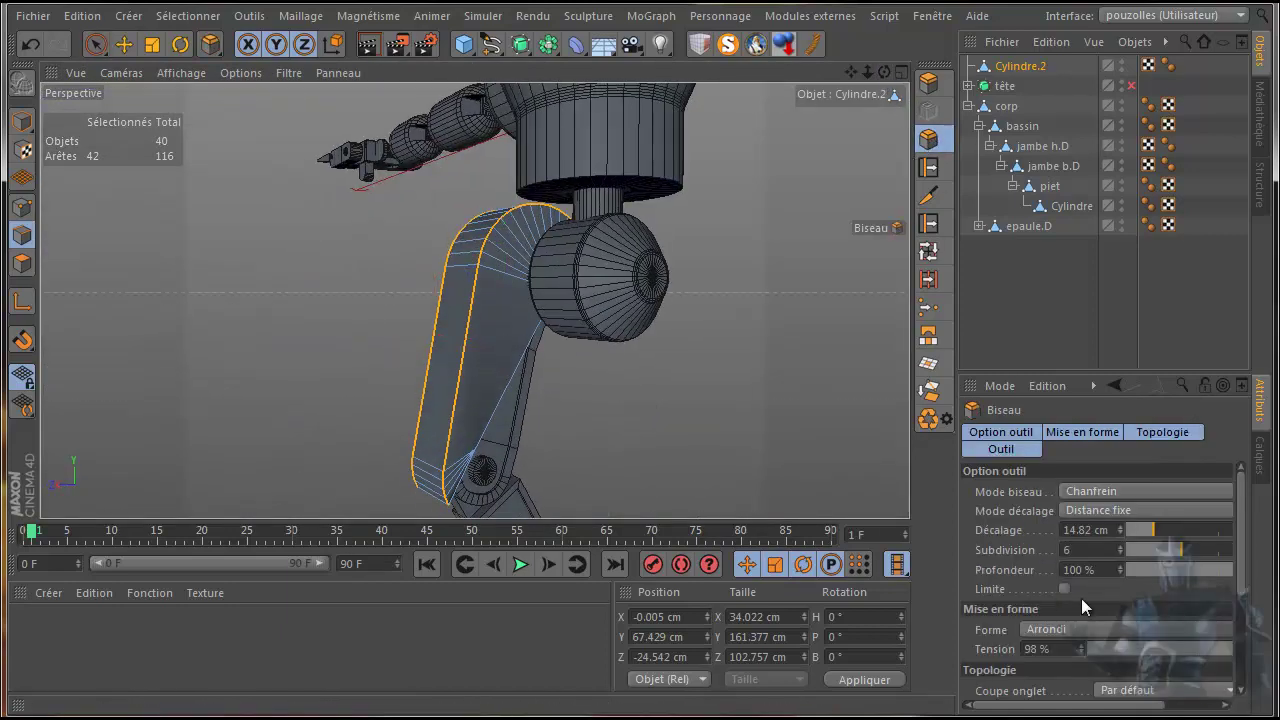
pyautogui.click(1119, 553)
pyautogui.click(1119, 553)
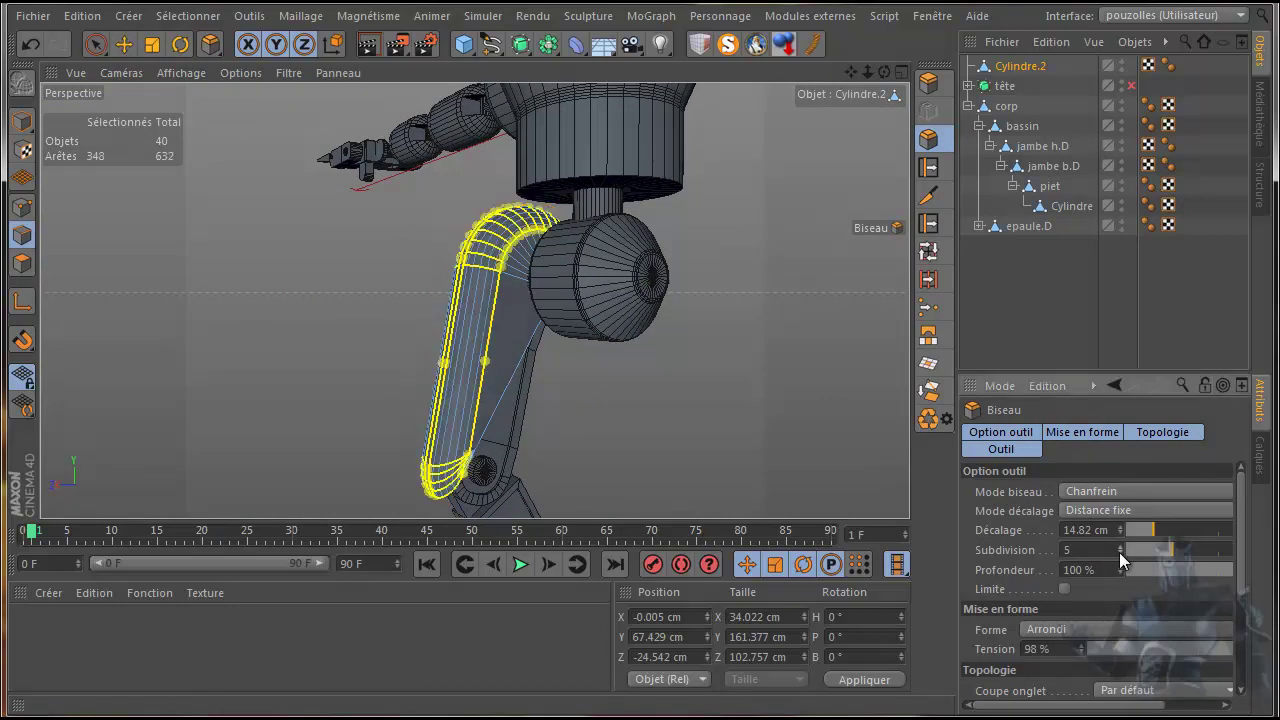
pyautogui.click(1119, 553)
pyautogui.click(1119, 553)
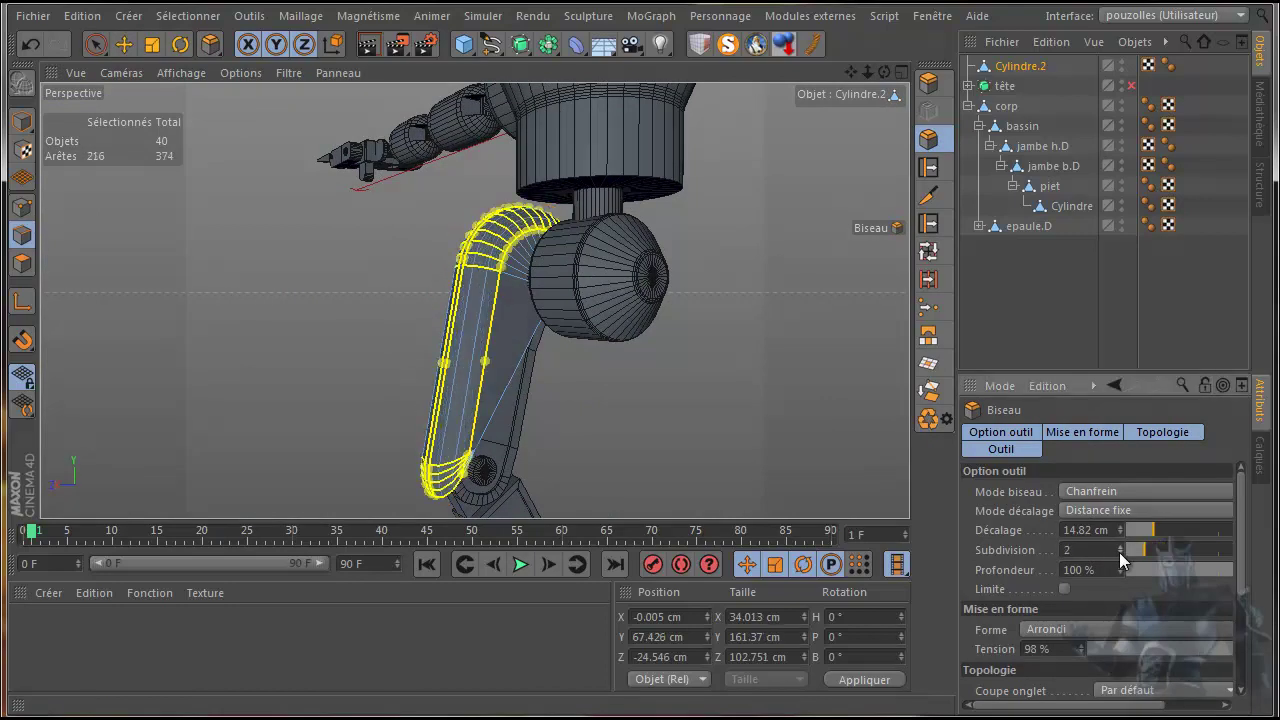
# Step: Set the bevel offset of the leg plate's contour edges to 1.82 cm
pyautogui.click(1120, 532)
pyautogui.click(1120, 532)
pyautogui.click(1120, 532)
pyautogui.click(1120, 532)
pyautogui.click(1120, 532)
pyautogui.click(1120, 532)
pyautogui.click(1120, 532)
pyautogui.click(1121, 534)
pyautogui.click(1121, 534)
pyautogui.click(1121, 534)
pyautogui.click(1121, 534)
pyautogui.click(1121, 534)
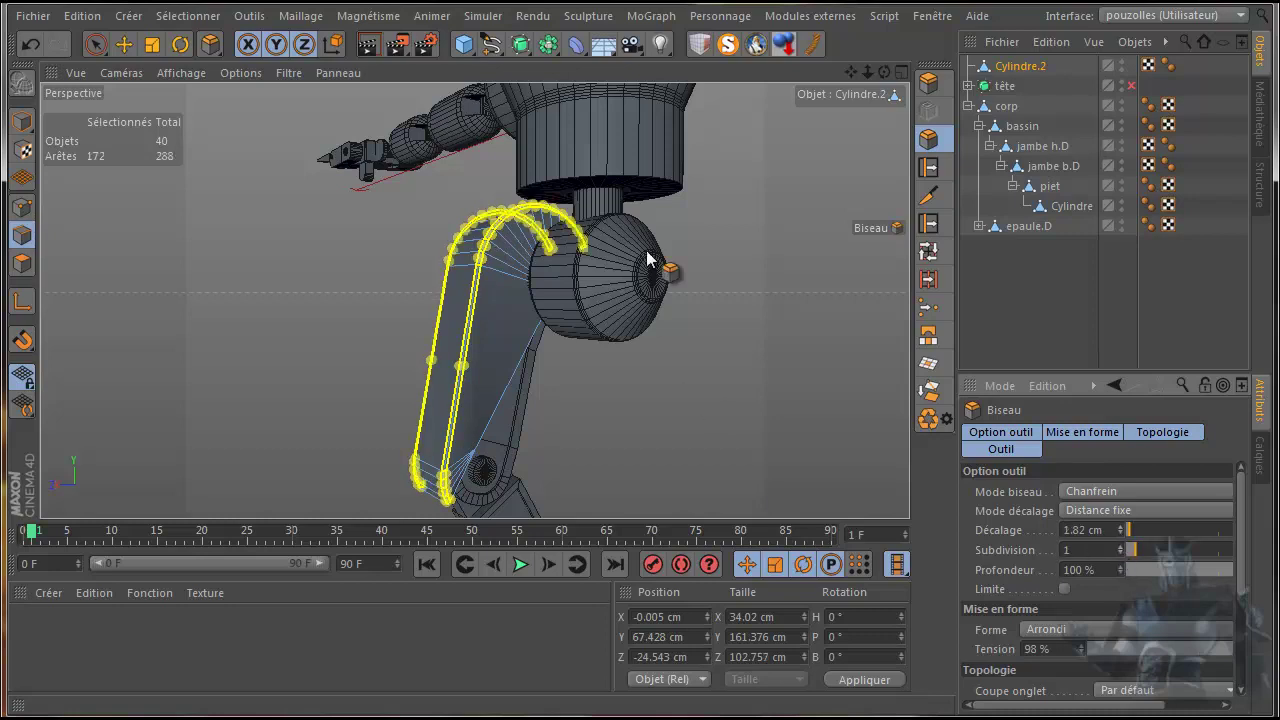
# Step: Render the perspective view from several angles to inspect the bevelled leg plate
pyautogui.click(371, 45)
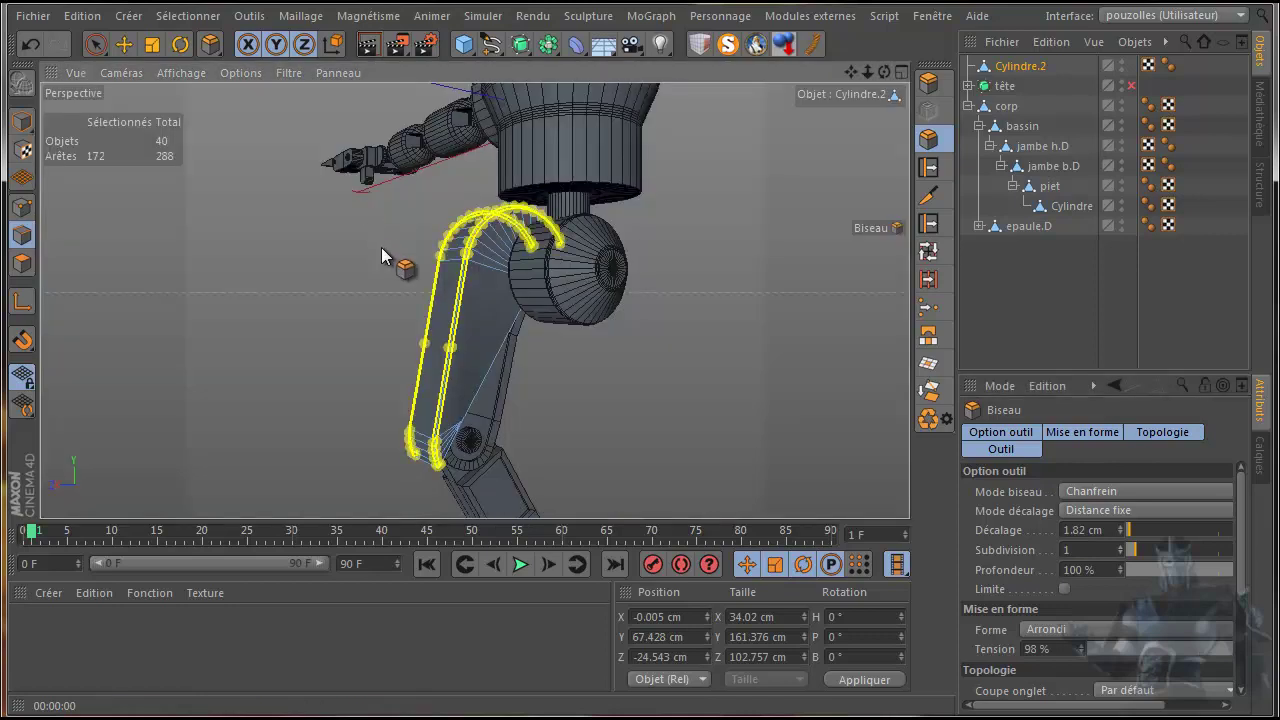
pyautogui.scroll(2, 497, 420)
pyautogui.scroll(1, 497, 414)
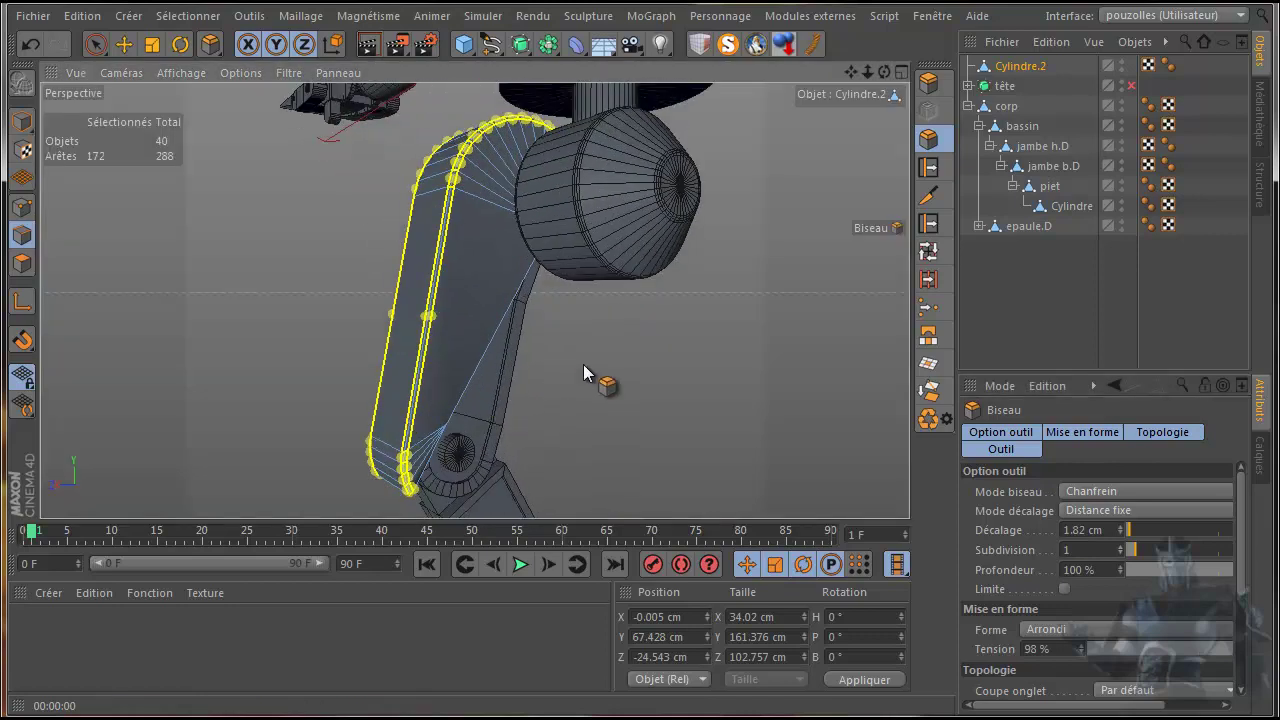
pyautogui.moveTo(885, 73); pyautogui.dragTo(620, 306)
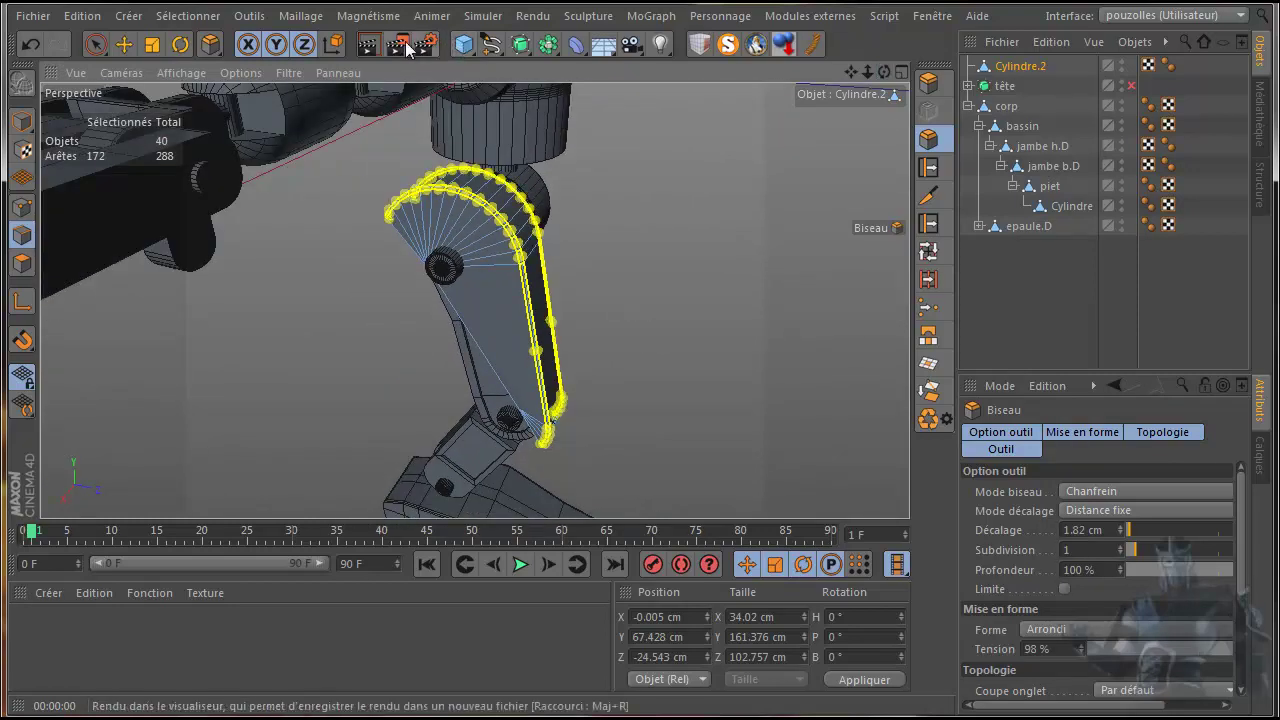
pyautogui.click(369, 45)
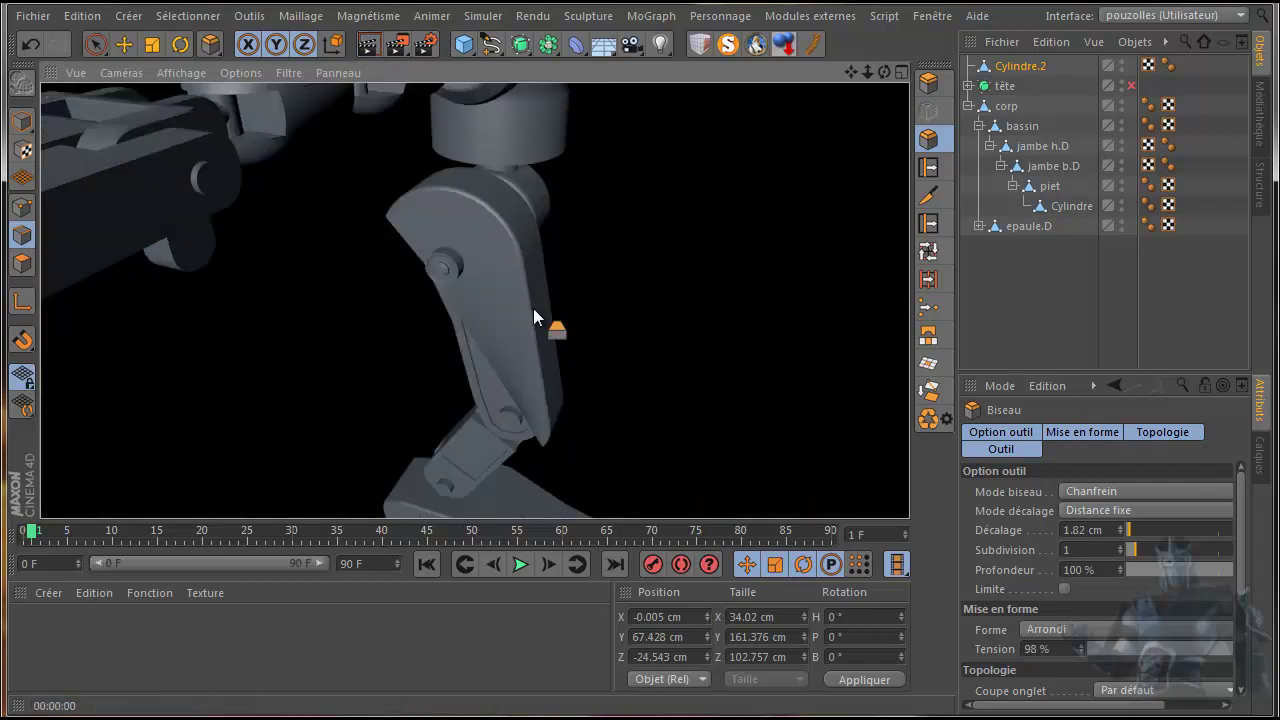
pyautogui.moveTo(884, 70); pyautogui.dragTo(652, 390)
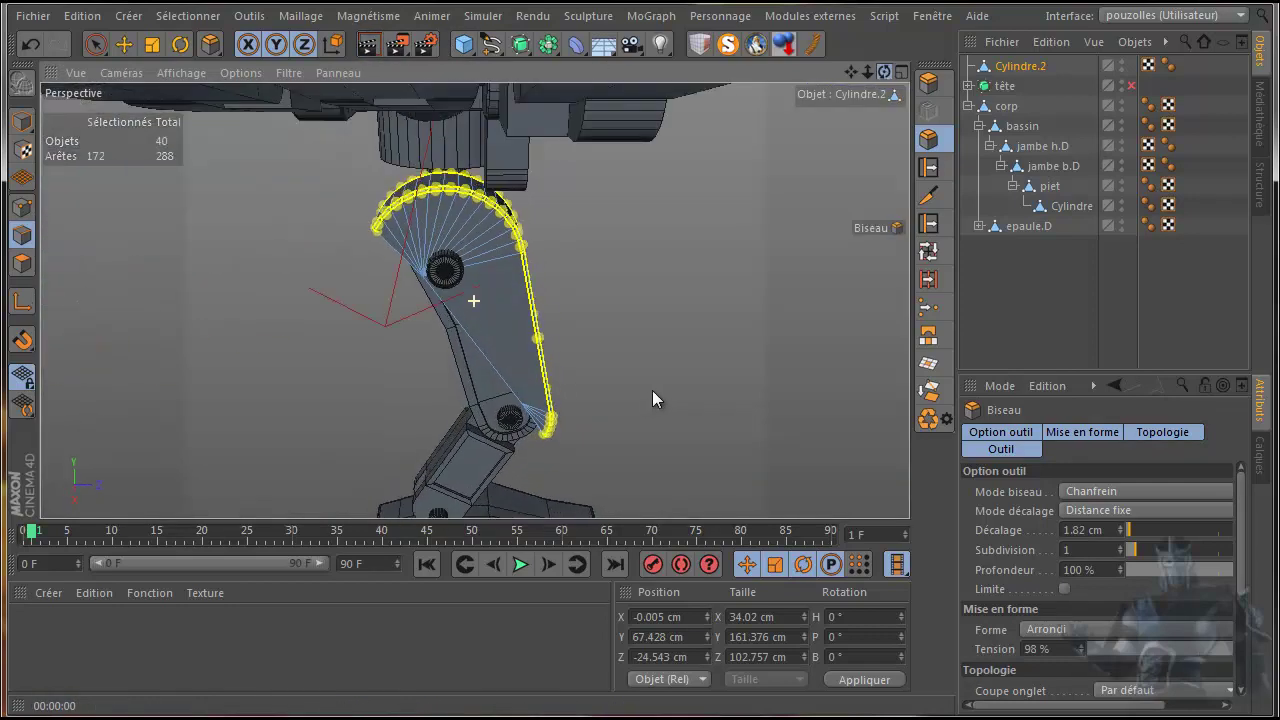
pyautogui.click(366, 46)
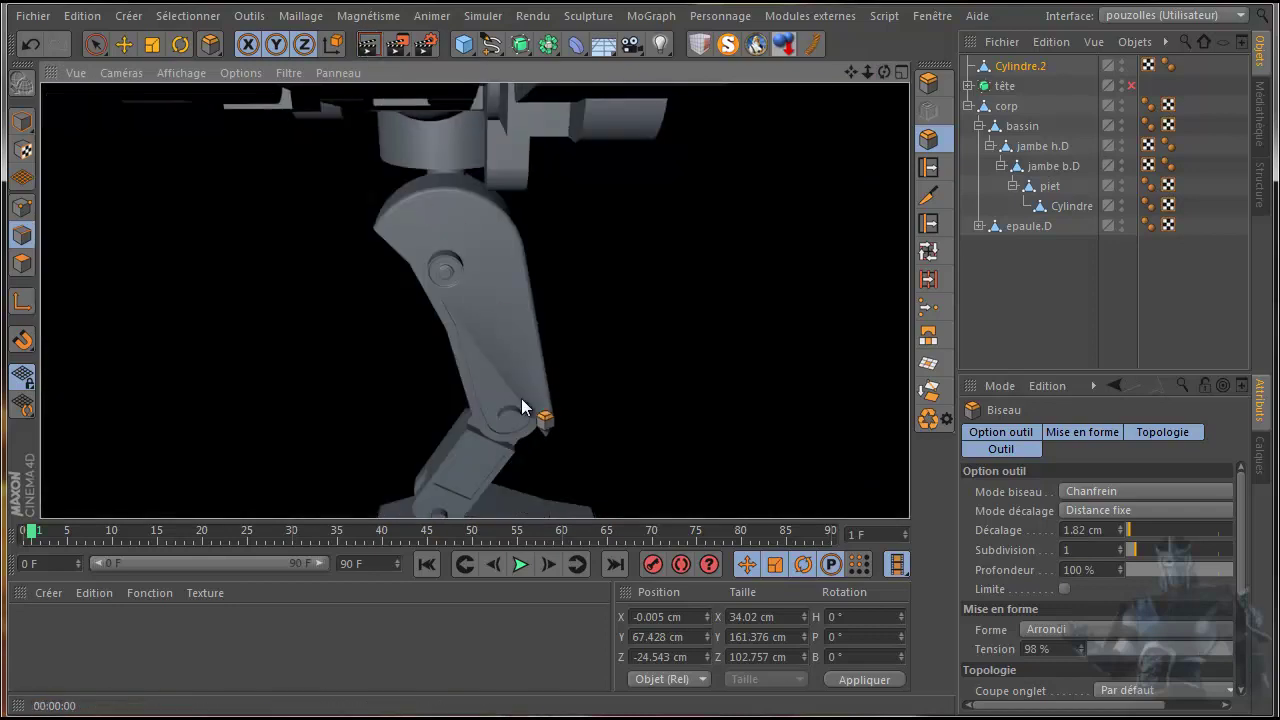
# Step: Set the smoothing angle of Cylindre.2's Lissage property to 35° and render the view to check the shading
pyautogui.scroll(5, 513, 436)
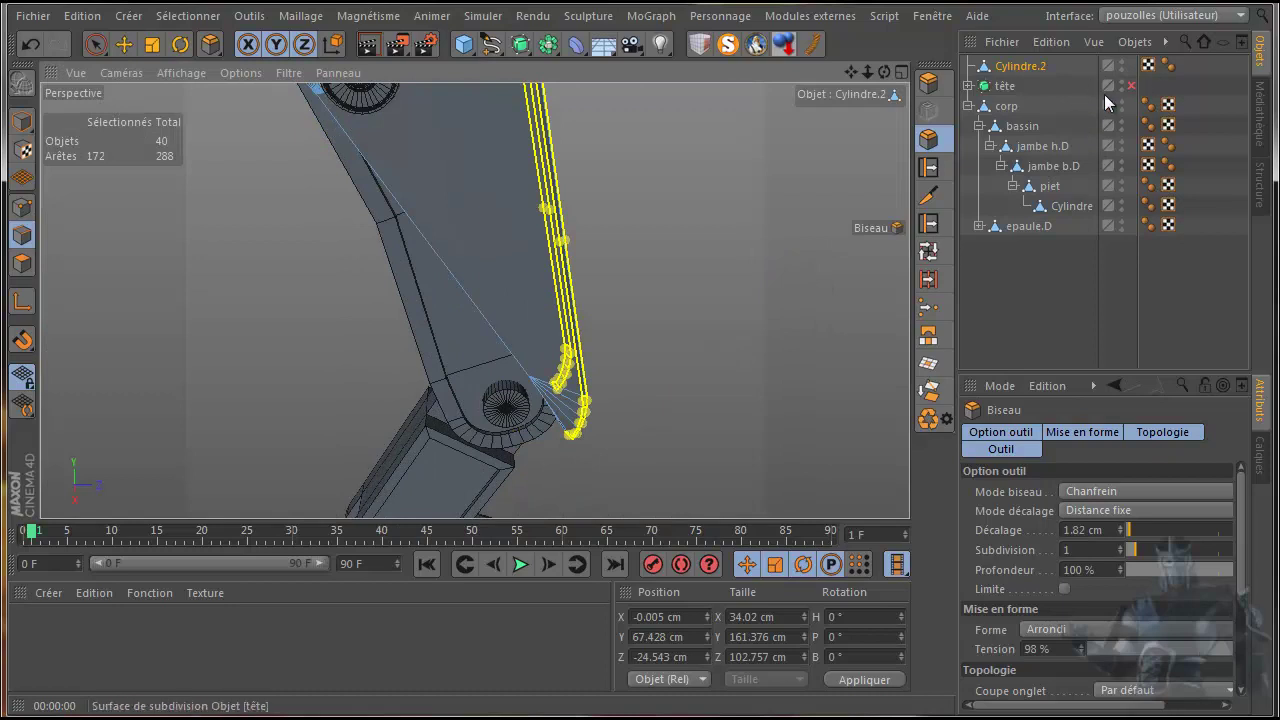
pyautogui.click(1035, 66)
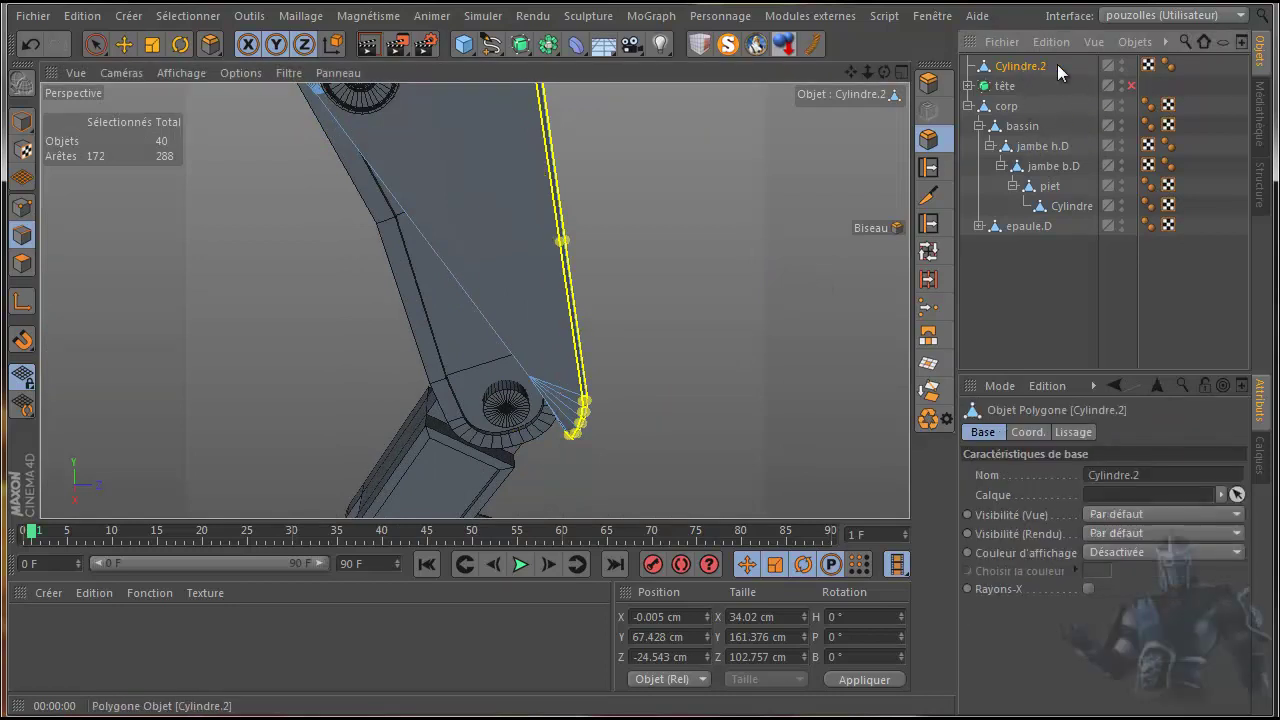
pyautogui.click(1168, 65)
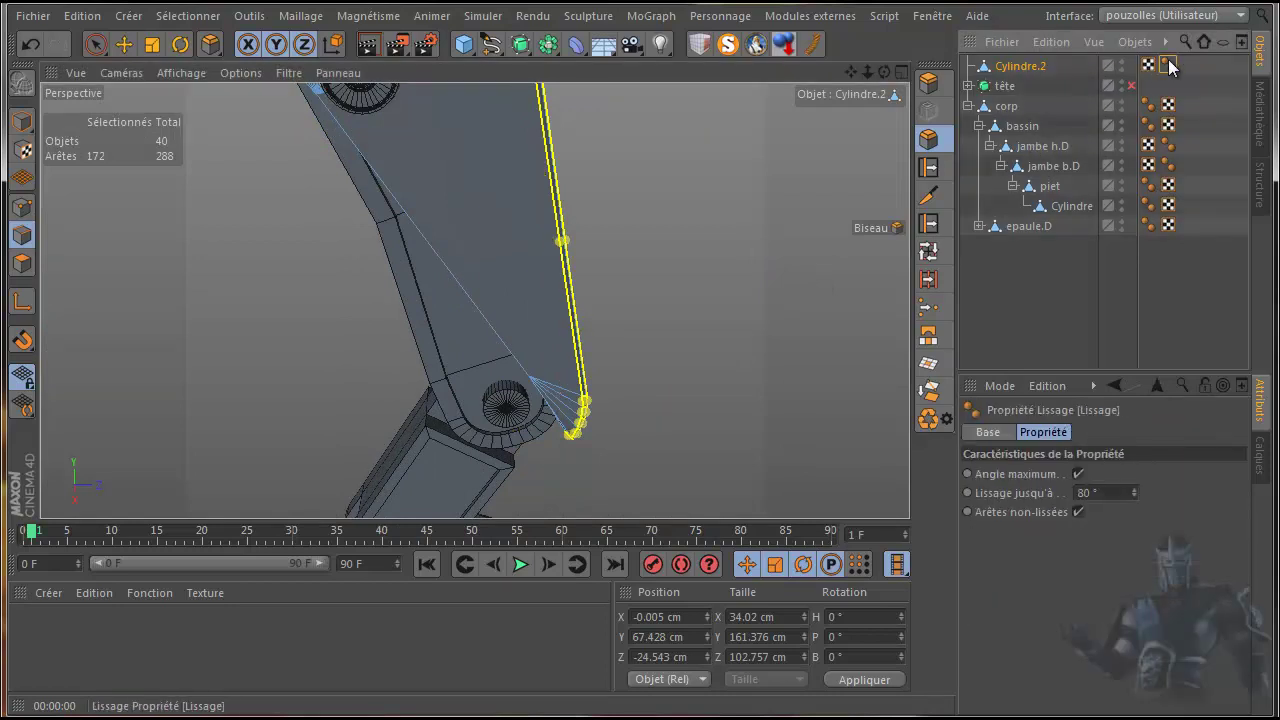
pyautogui.moveTo(1103, 493); pyautogui.dragTo(1032, 490)
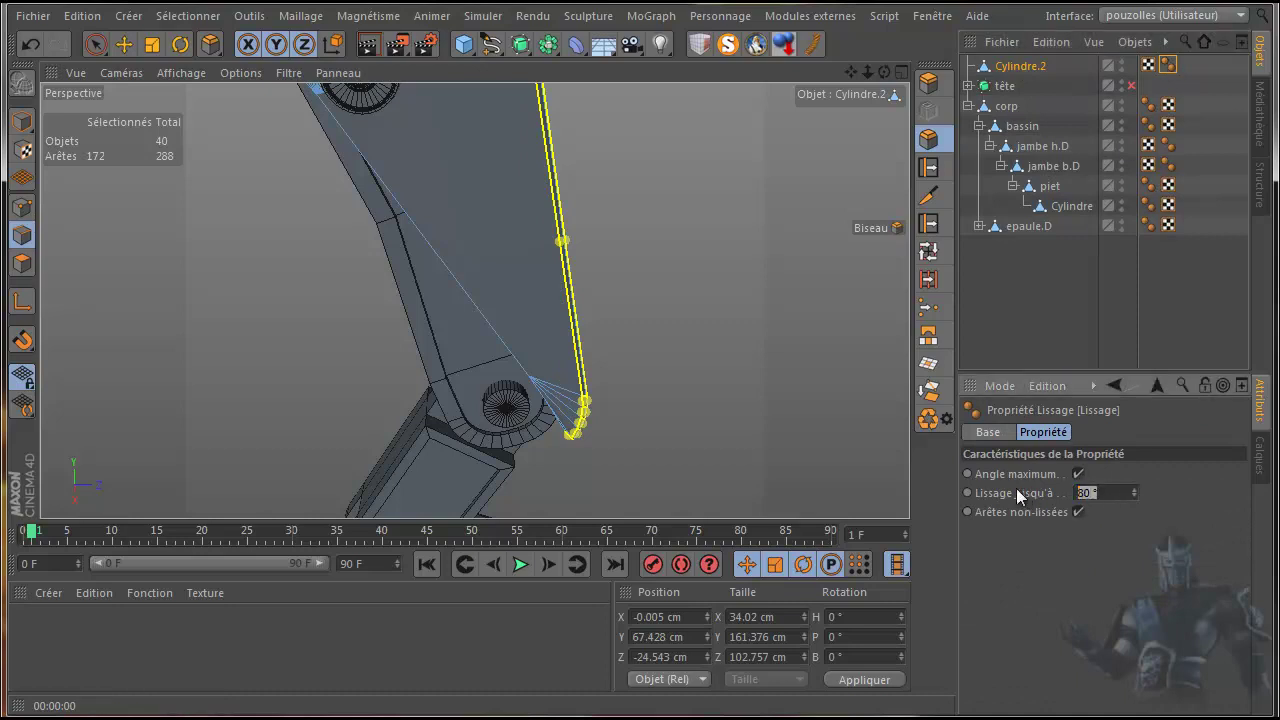
pyautogui.write('35')
pyautogui.click(368, 46)
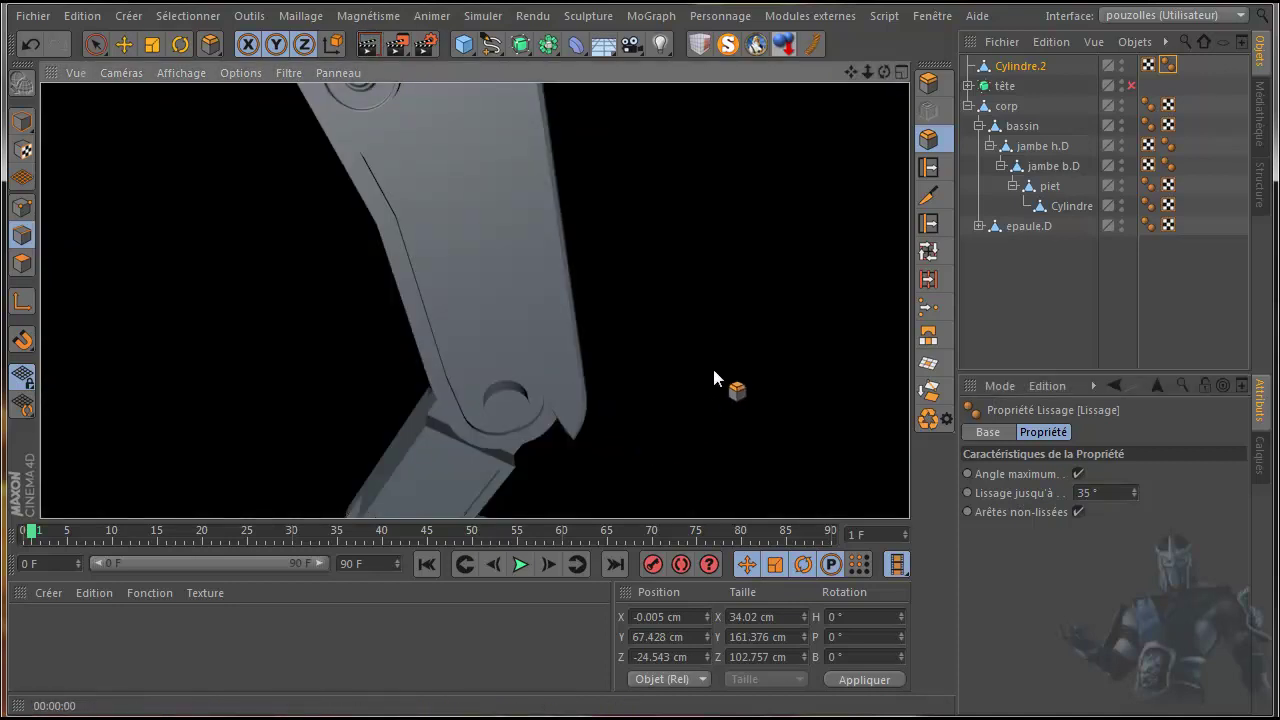
# Step: Render the leg from a front-side angle to inspect the shading of the bevelled plate
pyautogui.scroll(-4, 713, 371)
pyautogui.moveTo(851, 72); pyautogui.dragTo(643, 400)
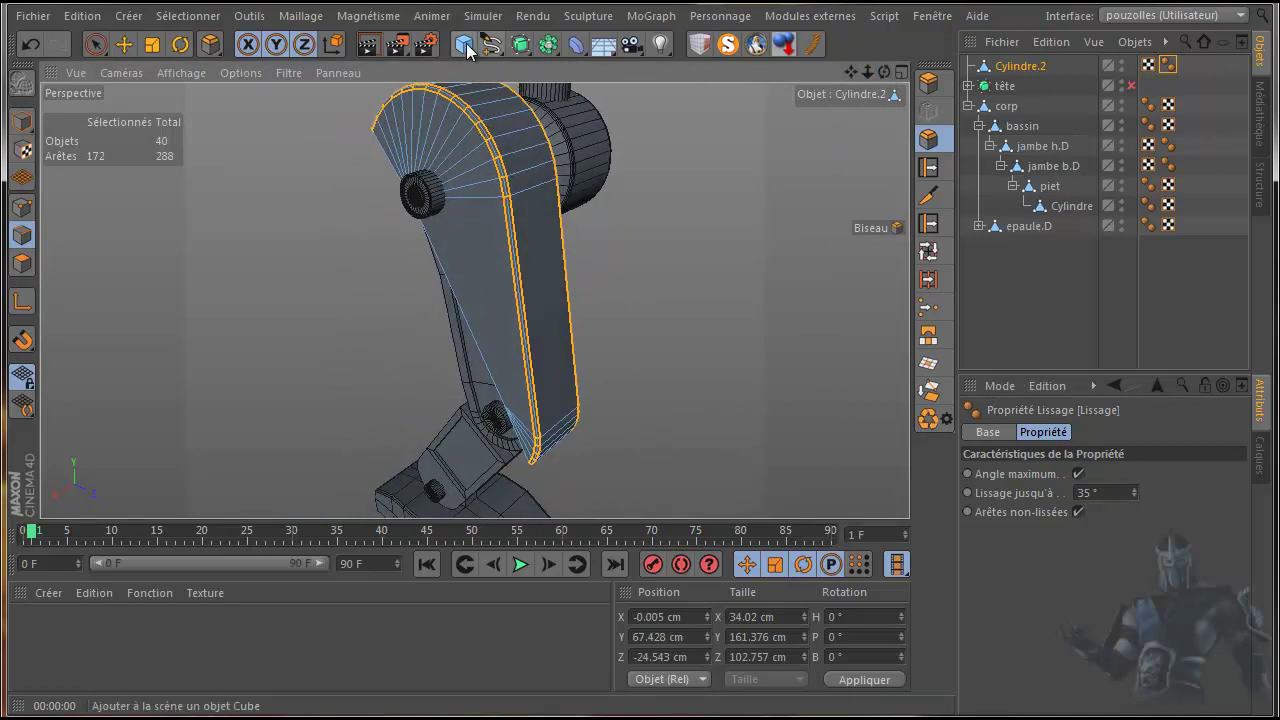
pyautogui.click(369, 44)
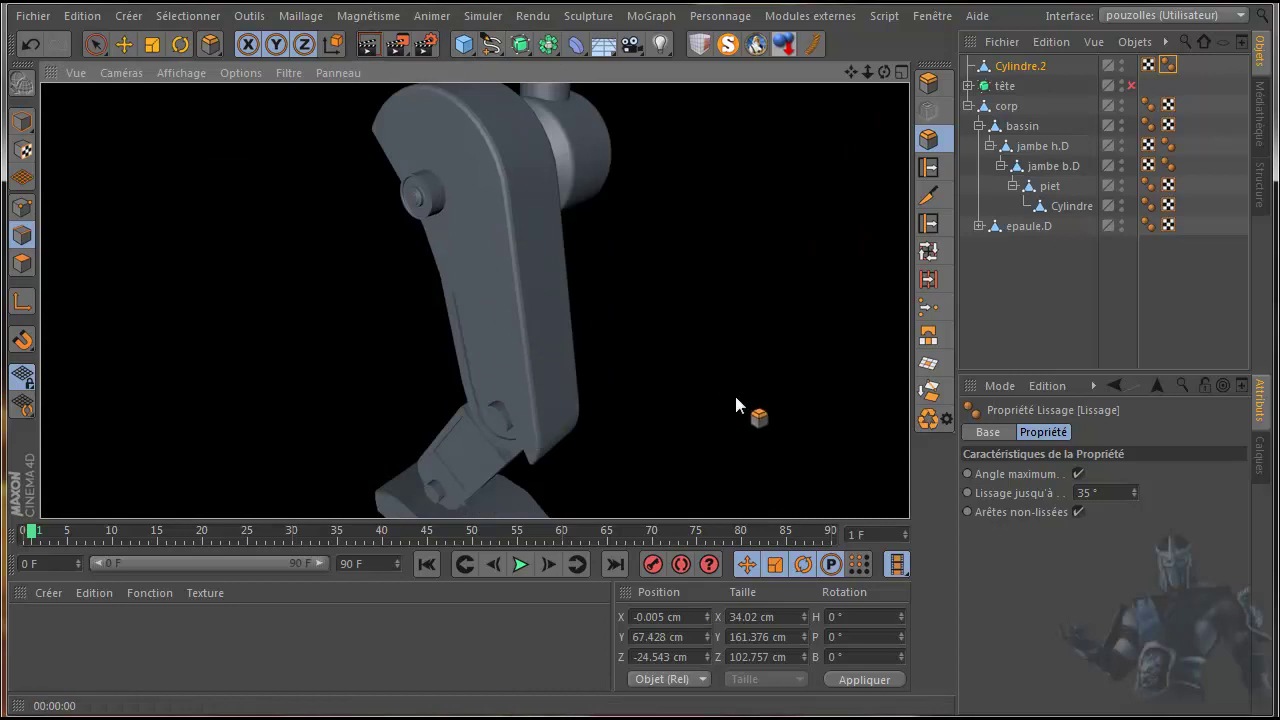
# Step: Try another bevel with a subdivision of 3 on the leg plate's contour edges and undo it
pyautogui.click(926, 140)
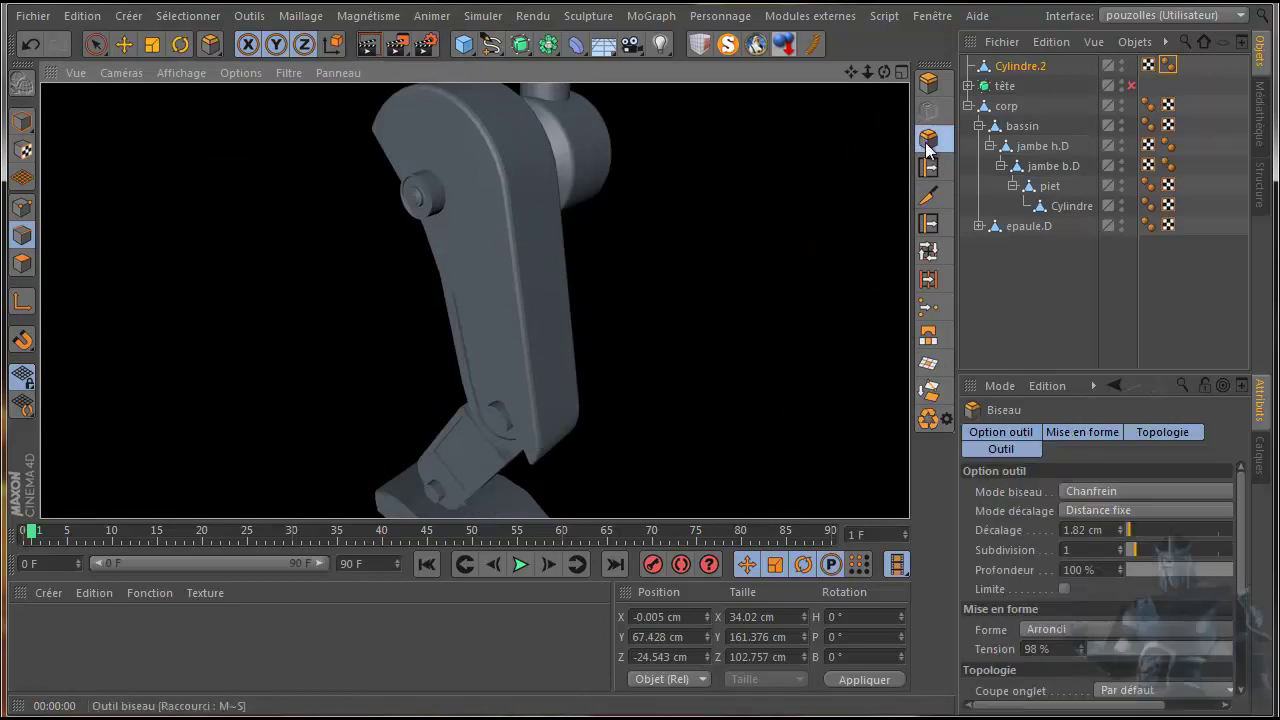
pyautogui.click(1120, 547)
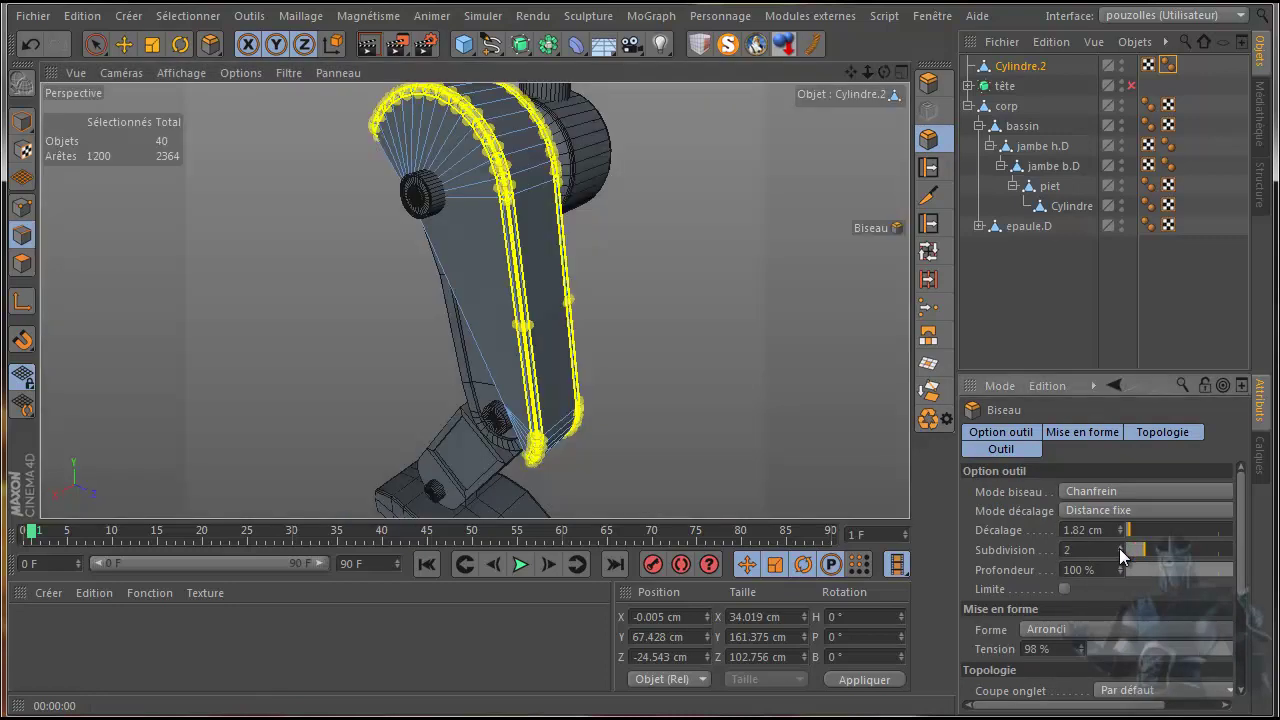
pyautogui.click(367, 43)
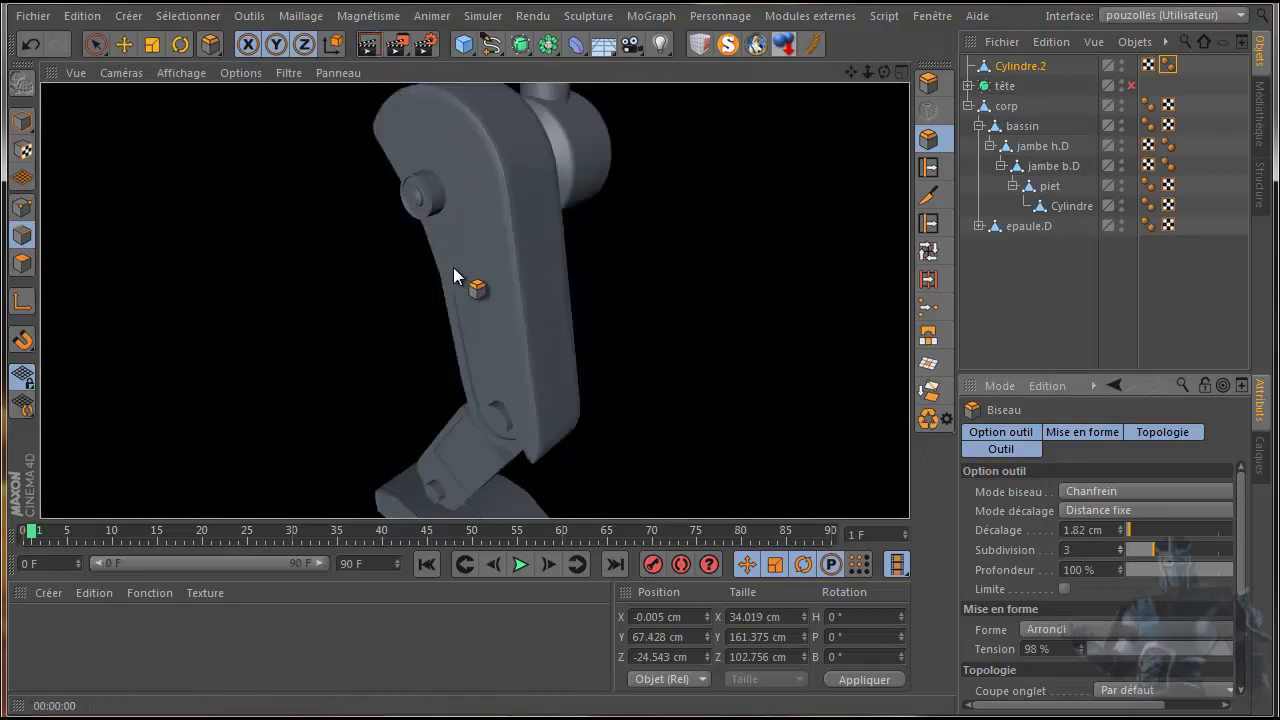
pyautogui.scroll(3, 559, 333)
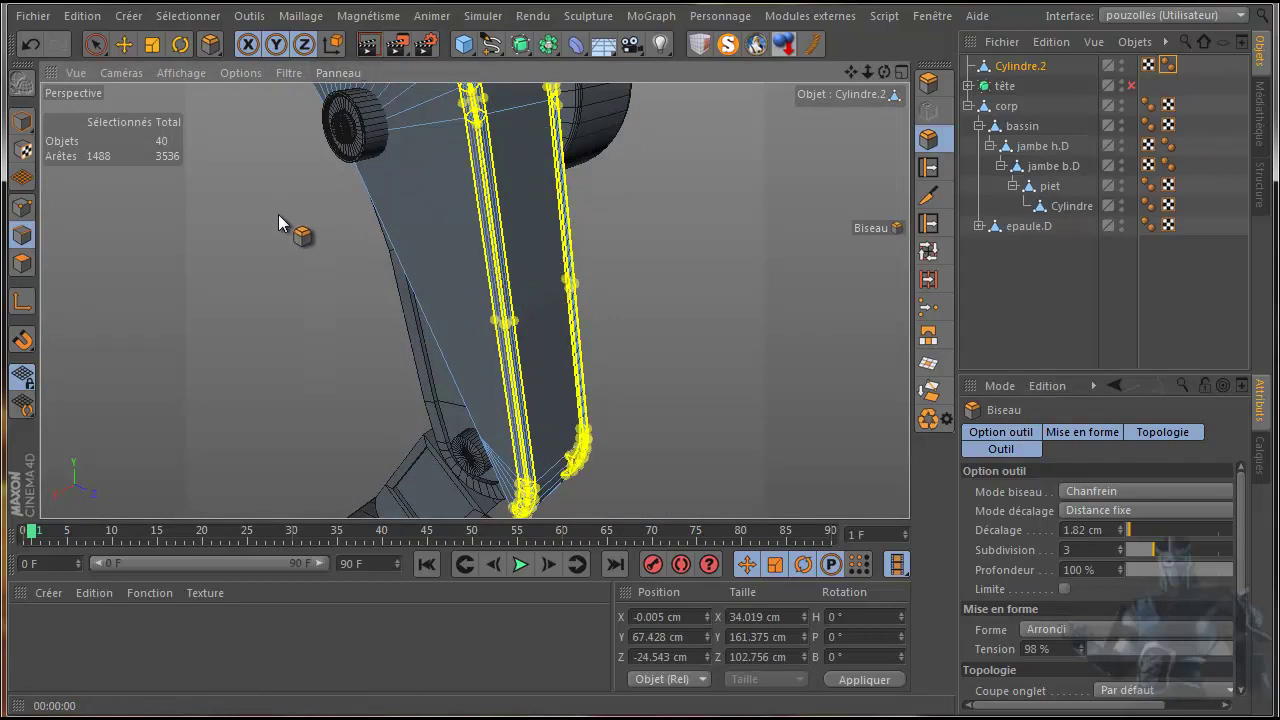
pyautogui.click(1032, 291)
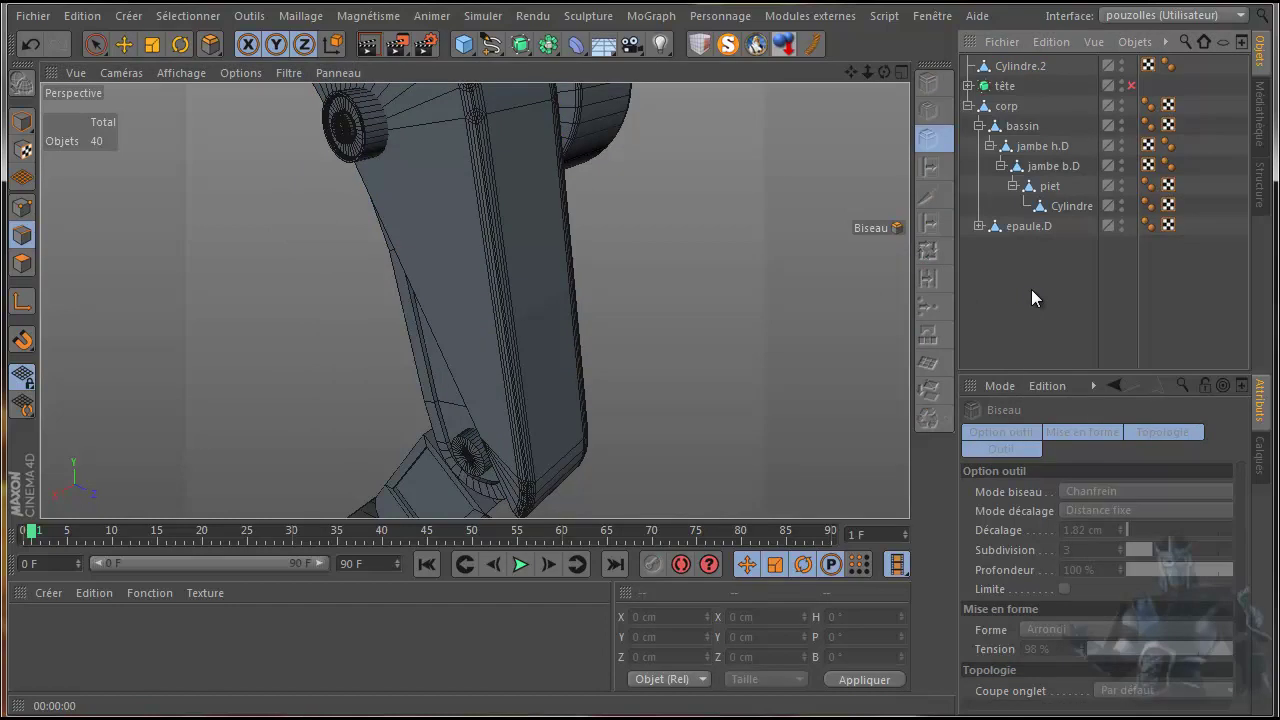
pyautogui.click(30, 45)
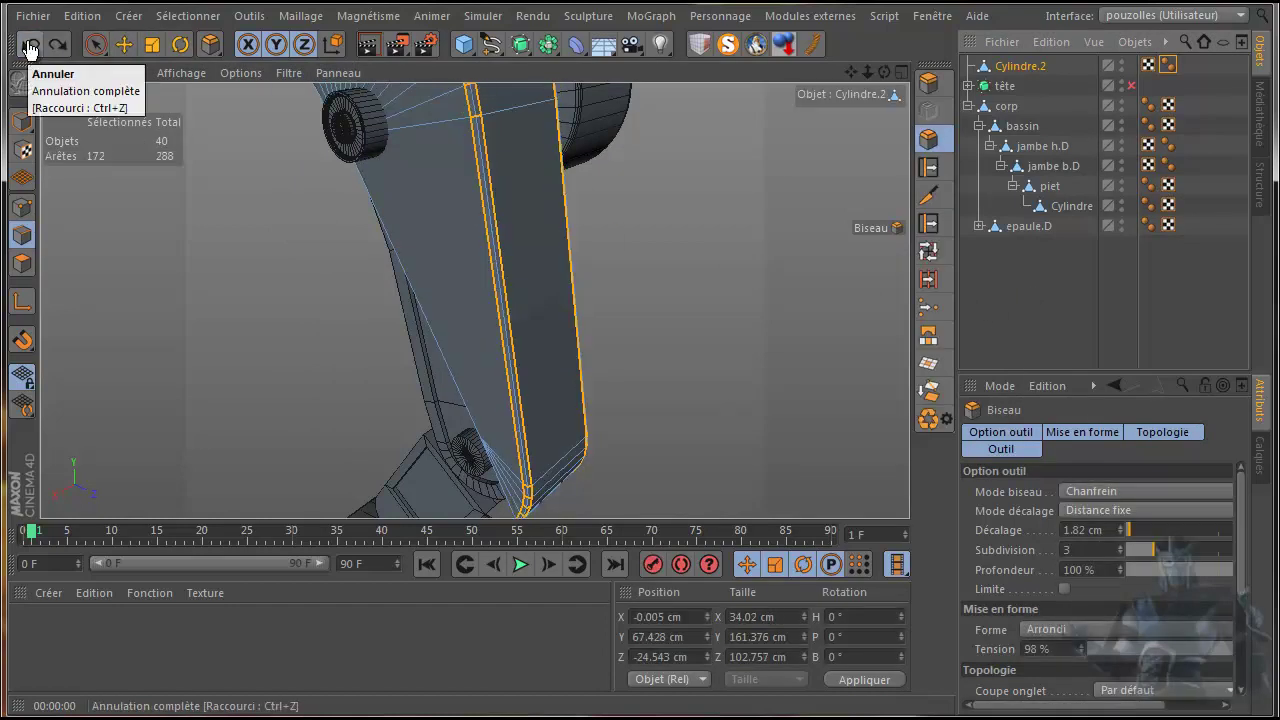
# Step: Render the whole robot in the perspective view to check how the leg plate looks in context
pyautogui.click(1036, 290)
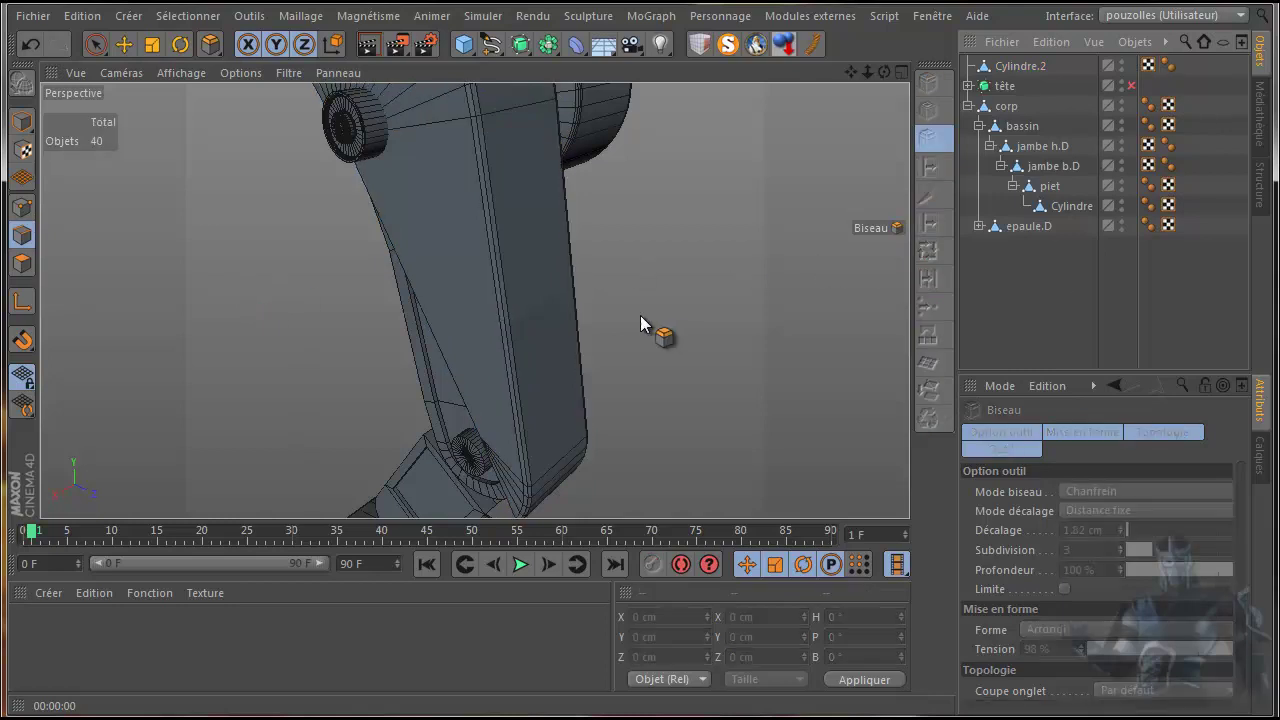
pyautogui.scroll(-7, 637, 326)
pyautogui.scroll(-6, 640, 330)
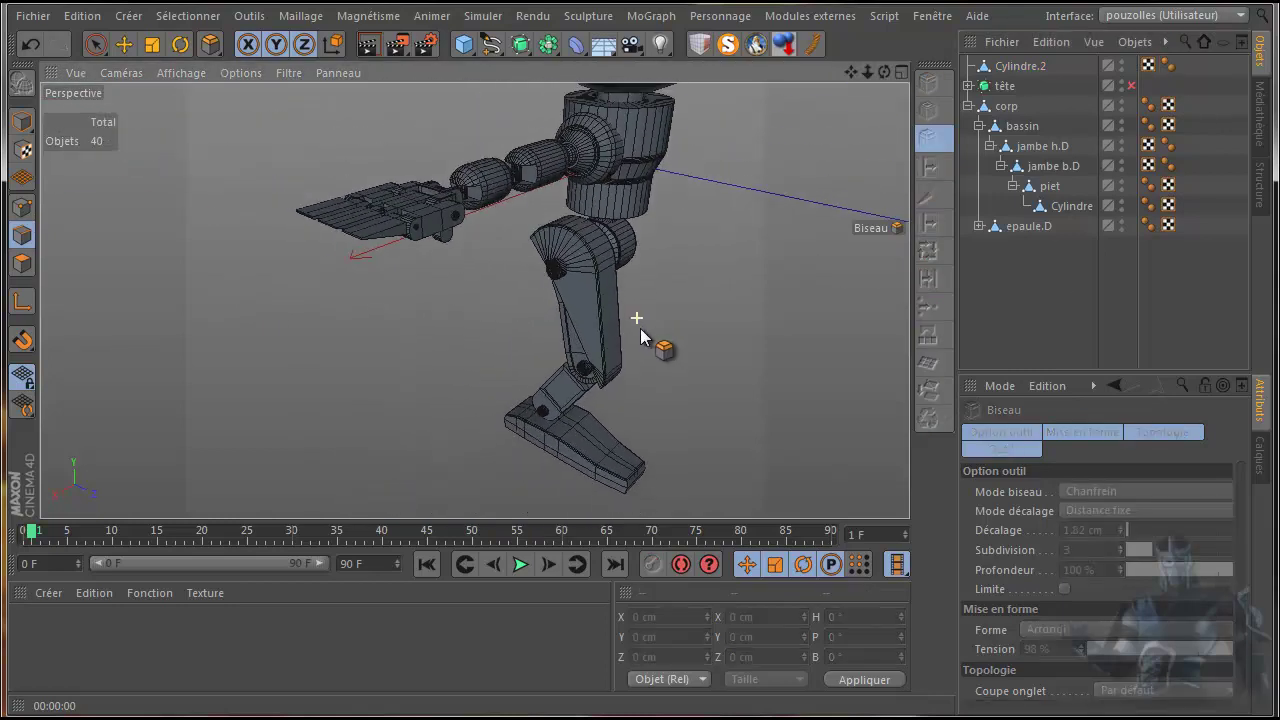
pyautogui.moveTo(846, 70); pyautogui.dragTo(634, 126)
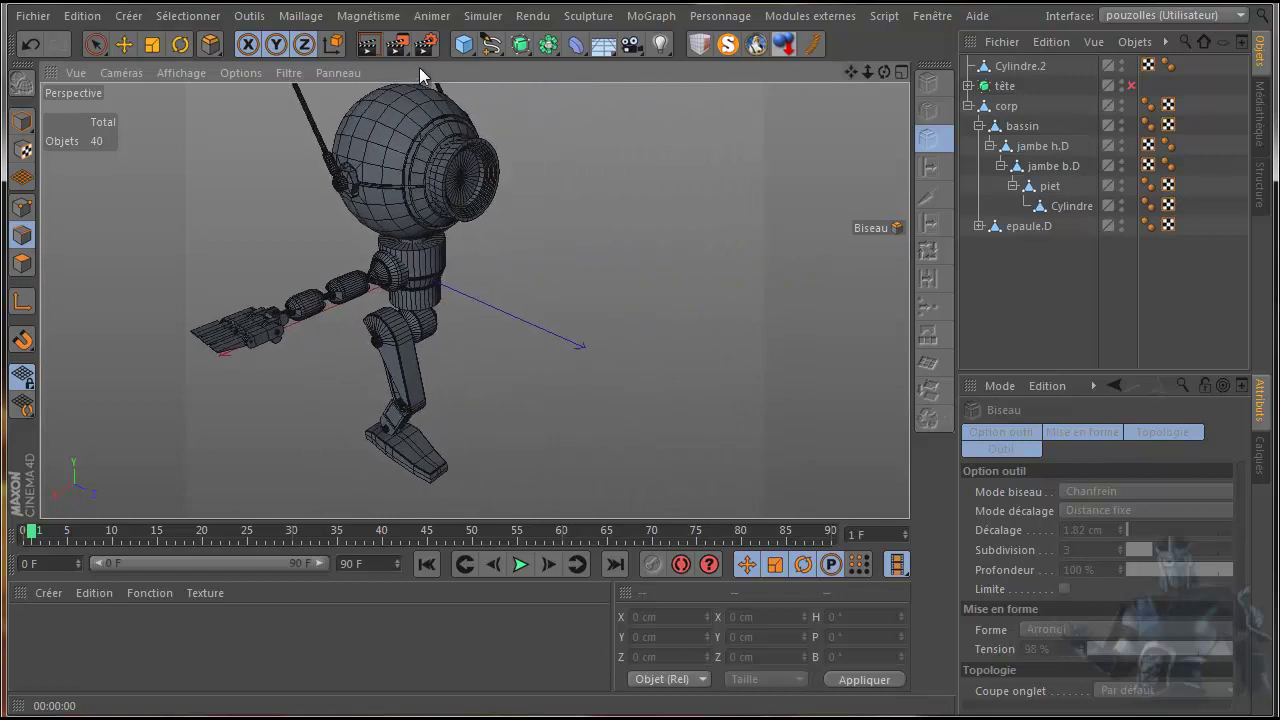
pyautogui.click(370, 46)
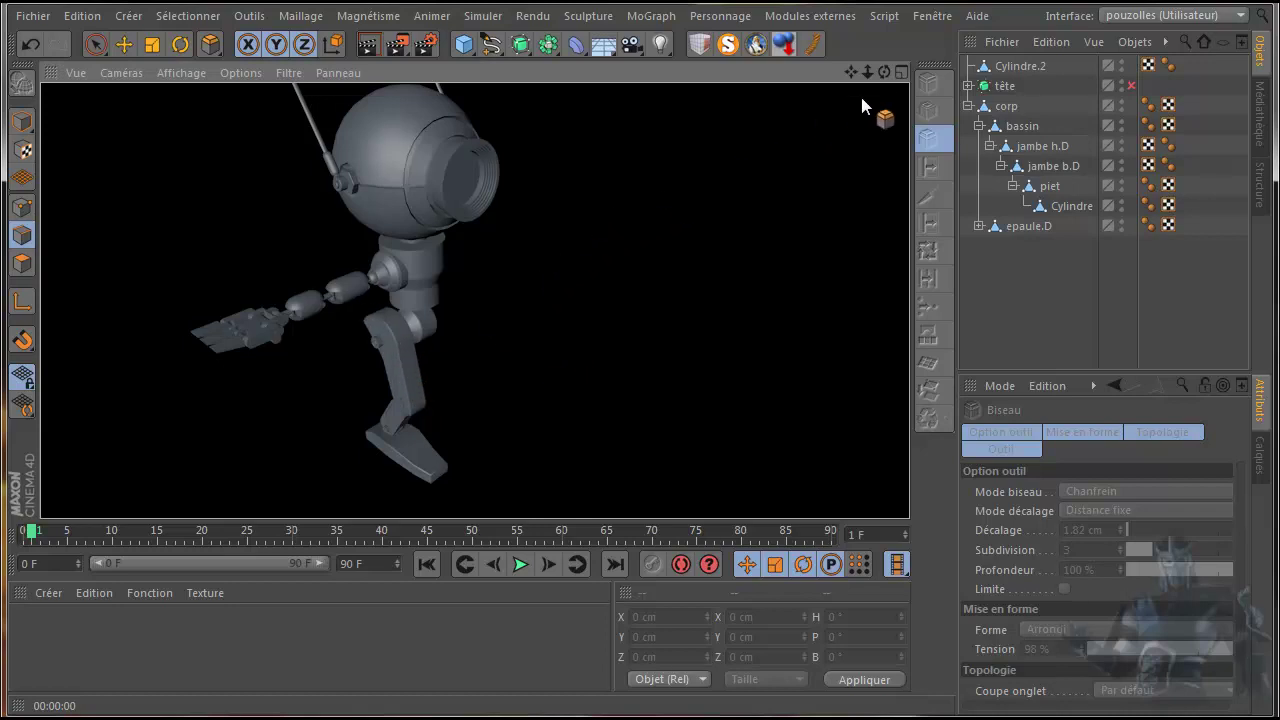
pyautogui.moveTo(886, 70); pyautogui.dragTo(642, 393)
# Step: Make Cylindre.2 a child of jambe h.D in the object hierarchy, working in the right view
pyautogui.middleClick(497, 391)
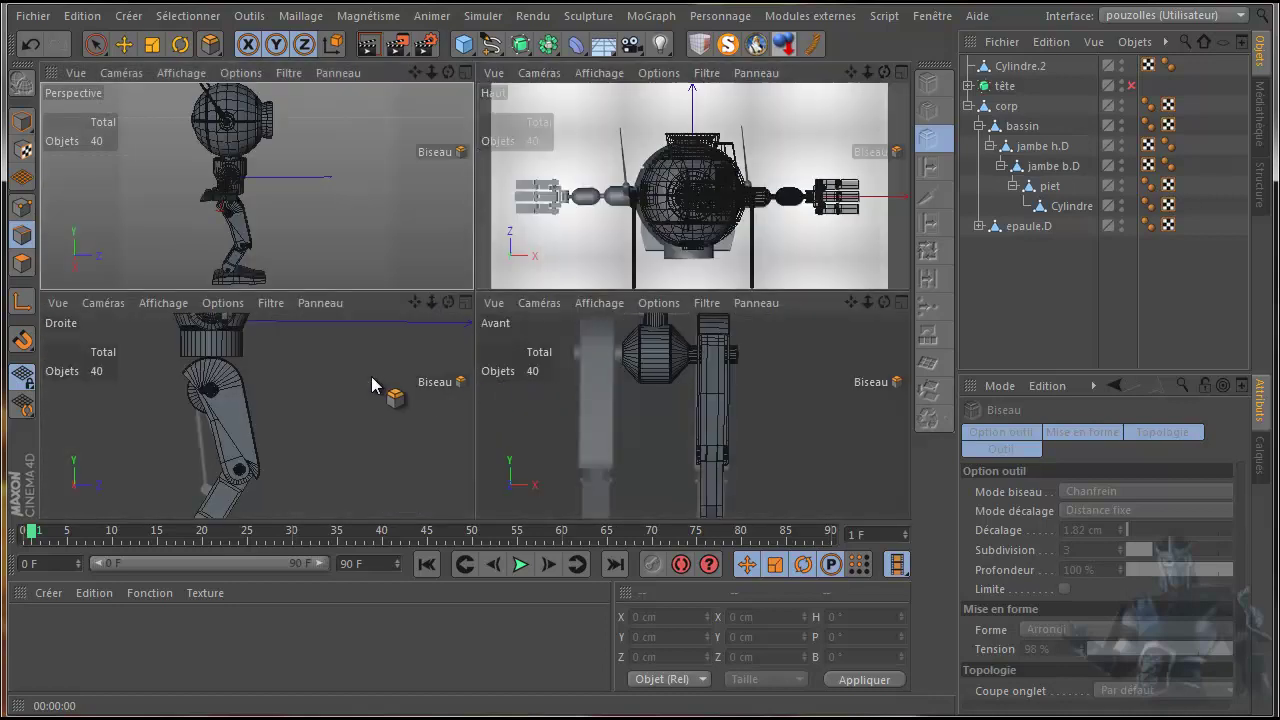
pyautogui.middleClick(316, 393)
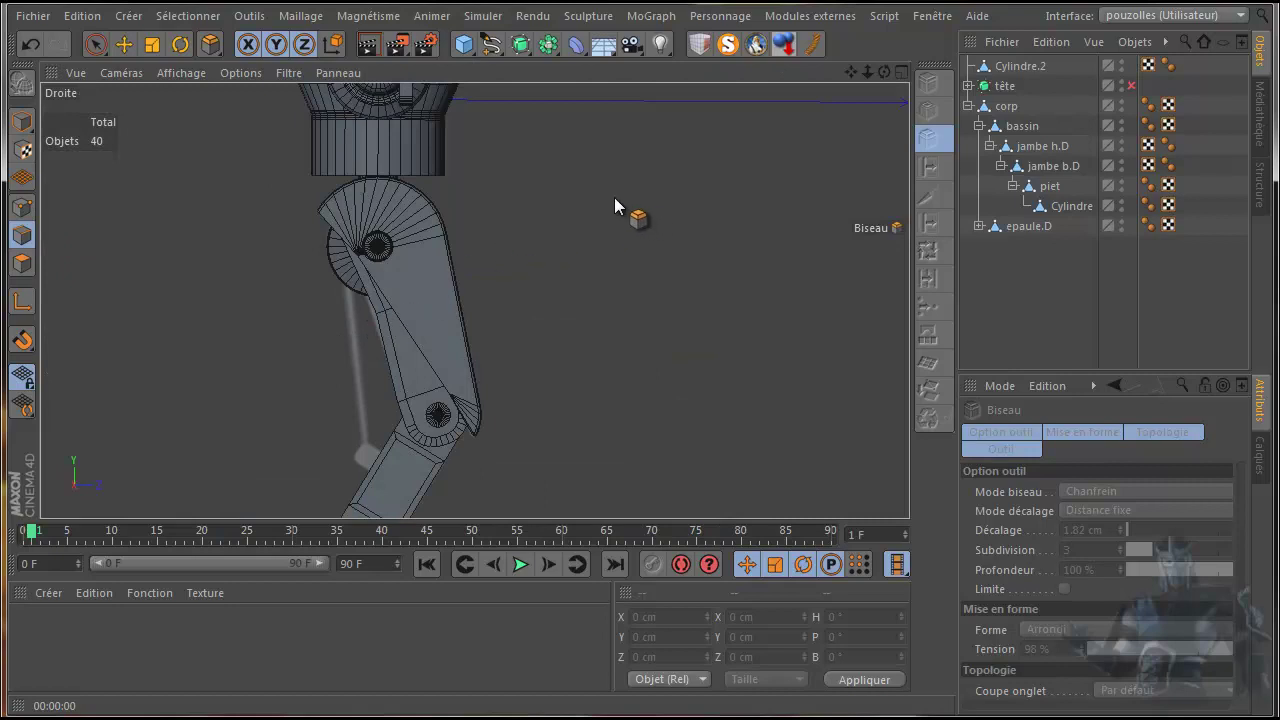
pyautogui.click(1012, 66)
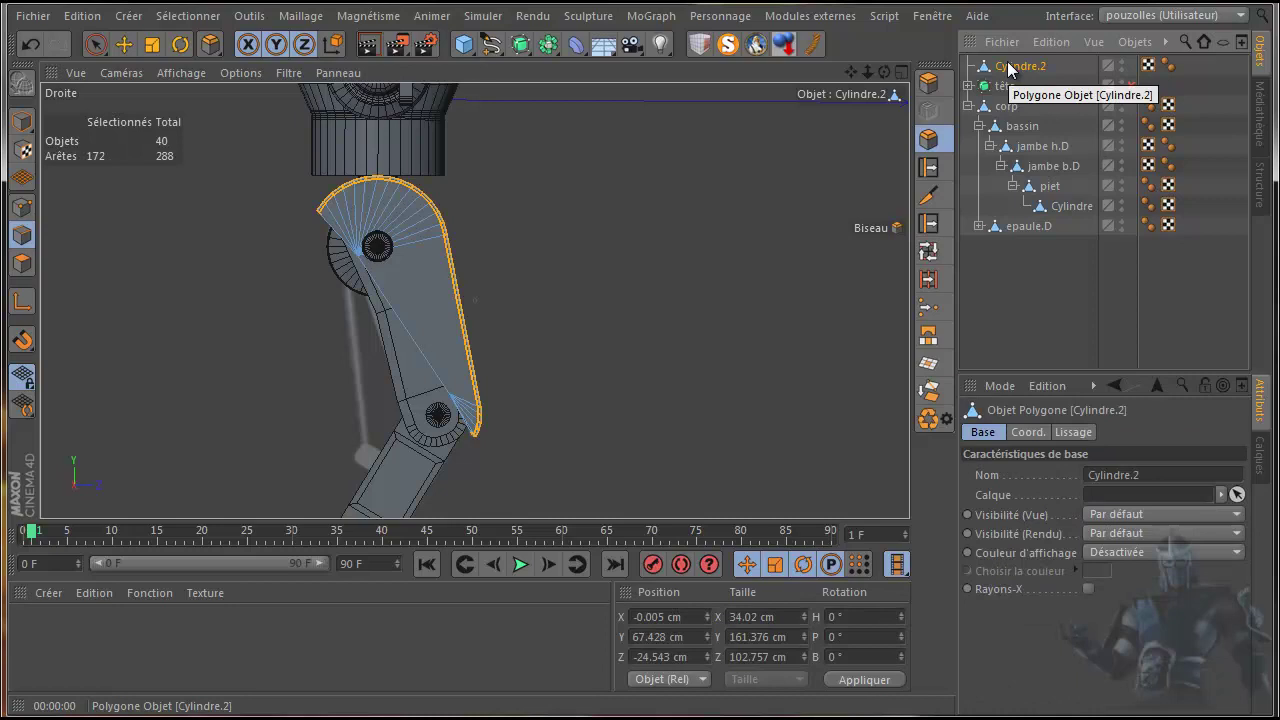
pyautogui.moveTo(1010, 67); pyautogui.dragTo(1040, 148)
# Step: Try rotating the jambe h.D hierarchy about the hip by about -2.8° in pitch and undo the rotation
pyautogui.click(1035, 126)
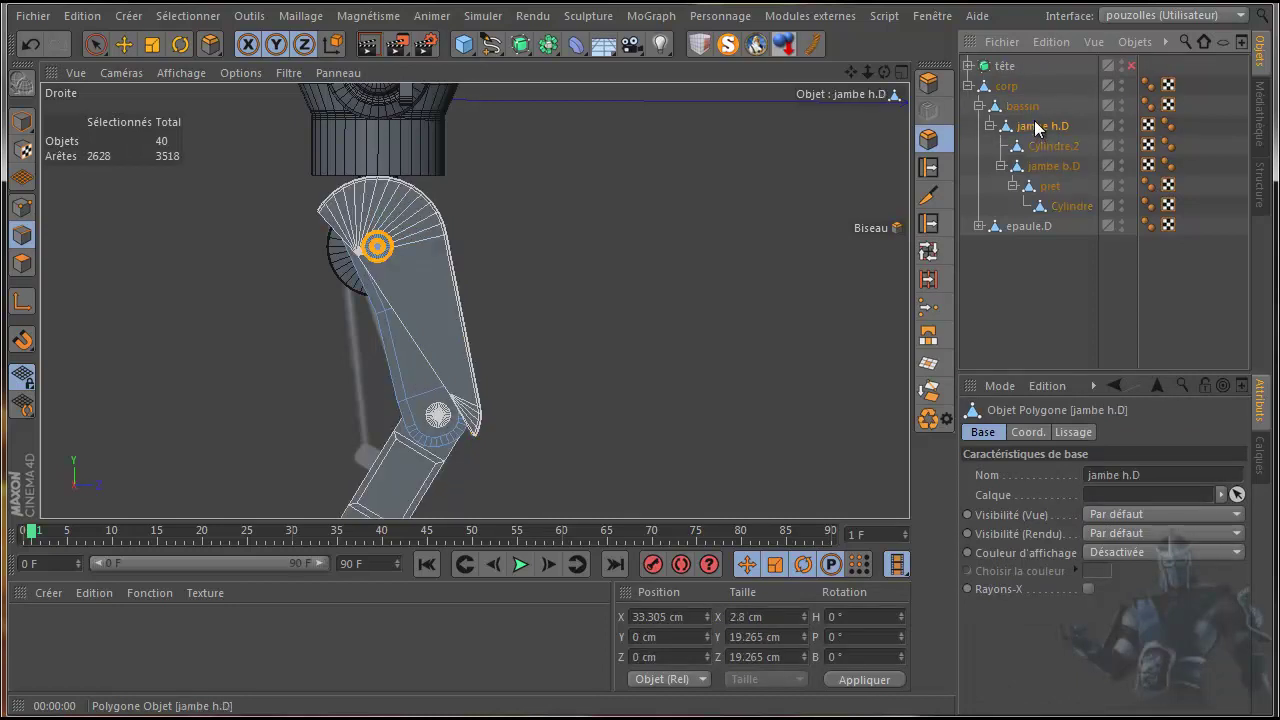
pyautogui.click(180, 46)
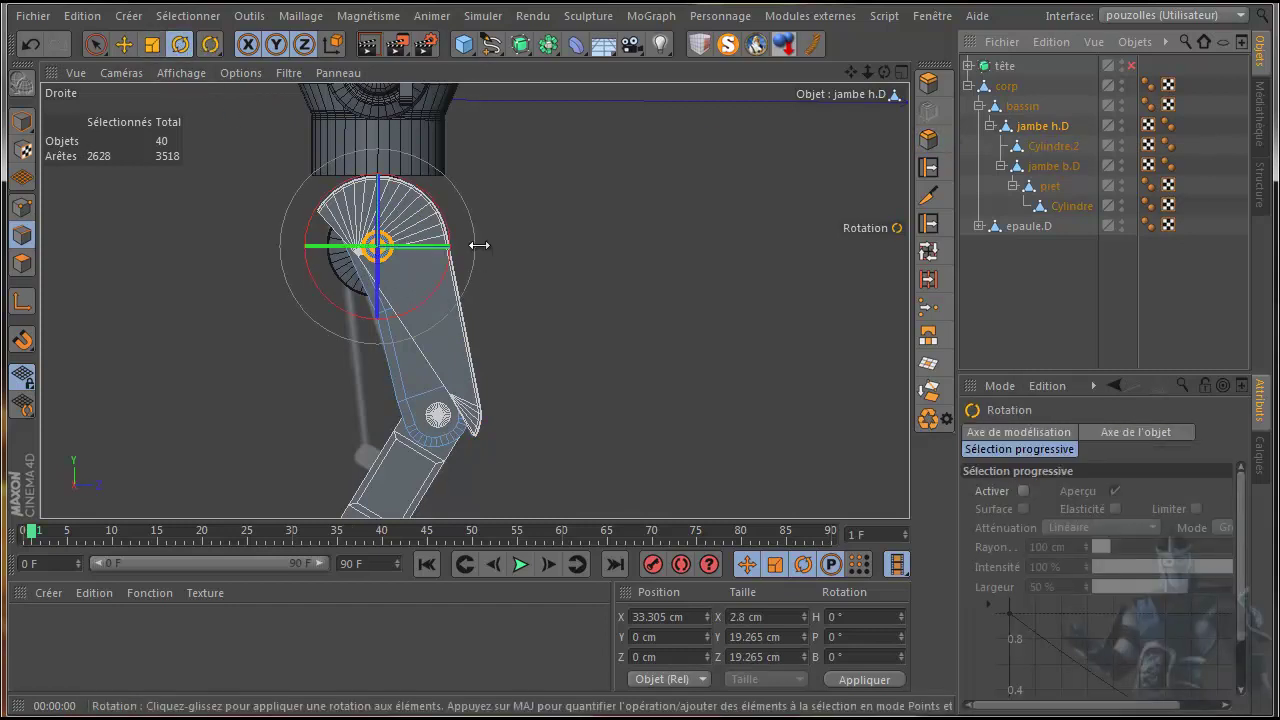
pyautogui.click(22, 120)
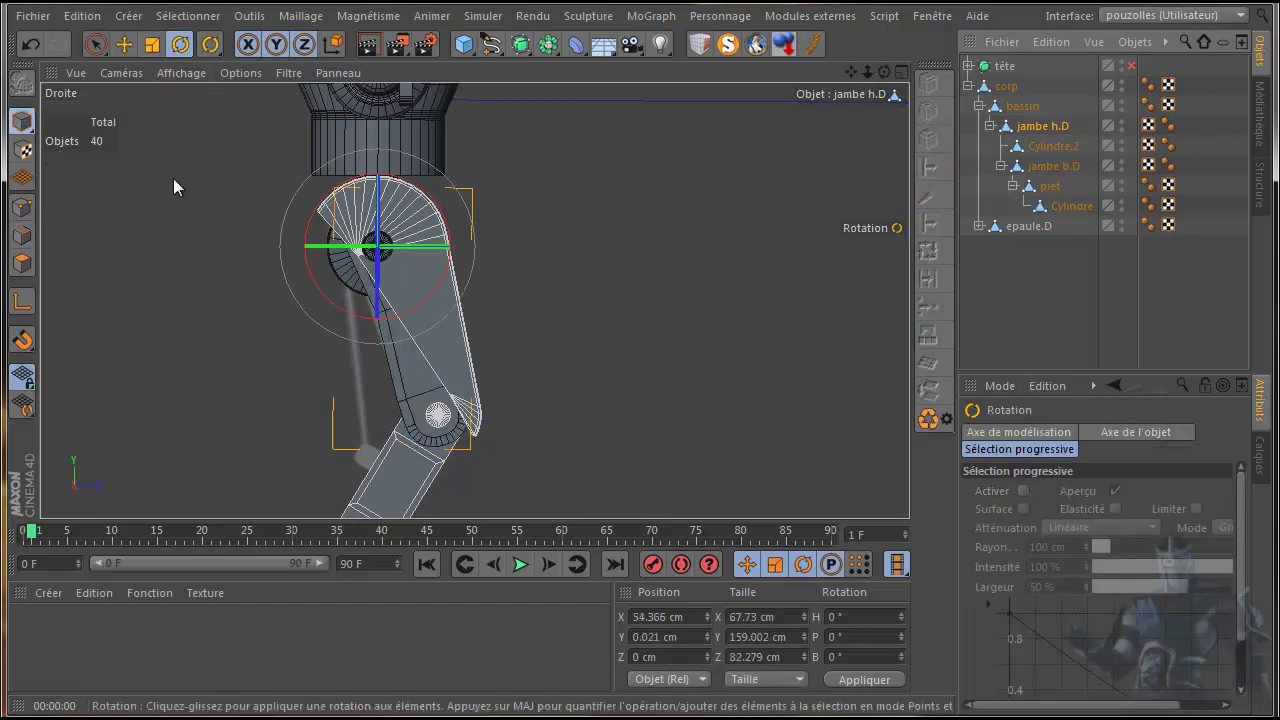
pyautogui.moveTo(443, 286)
pyautogui.mouseDown()
pyautogui.moveTo(420, 298)
pyautogui.moveTo(438, 302)
pyautogui.moveTo(467, 256)
pyautogui.moveTo(449, 287)
pyautogui.mouseUp()
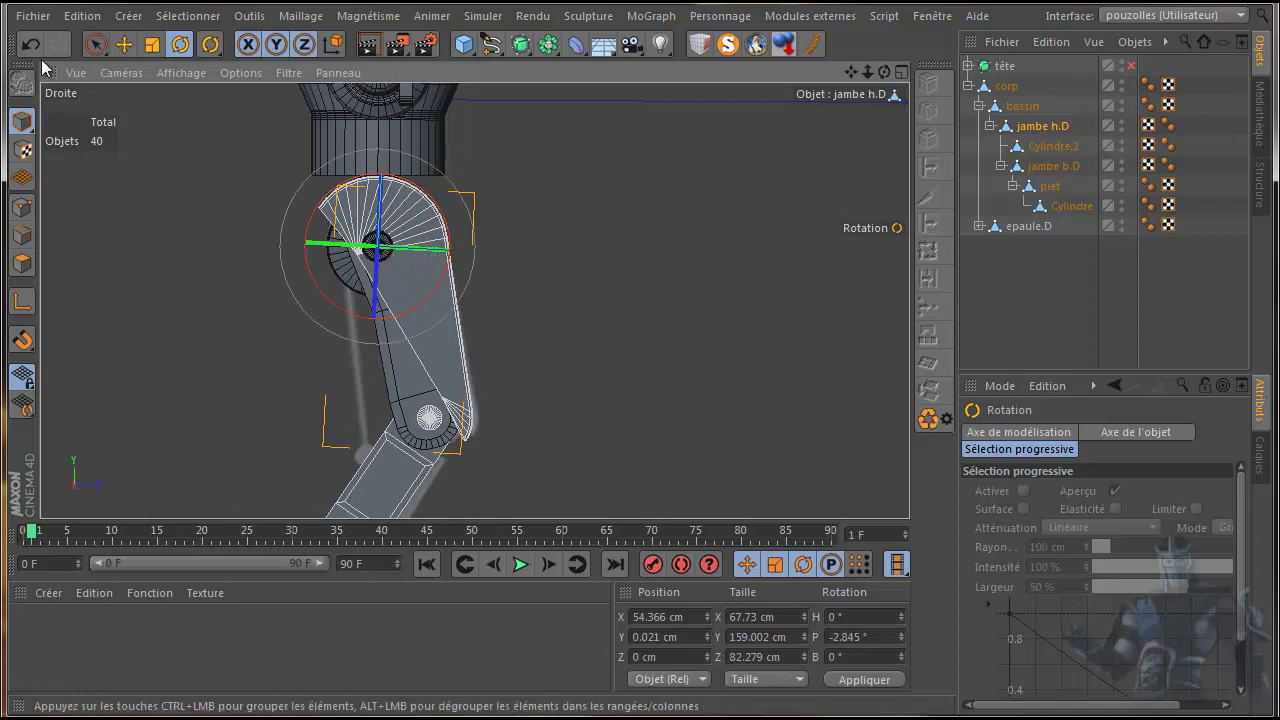
pyautogui.click(30, 44)
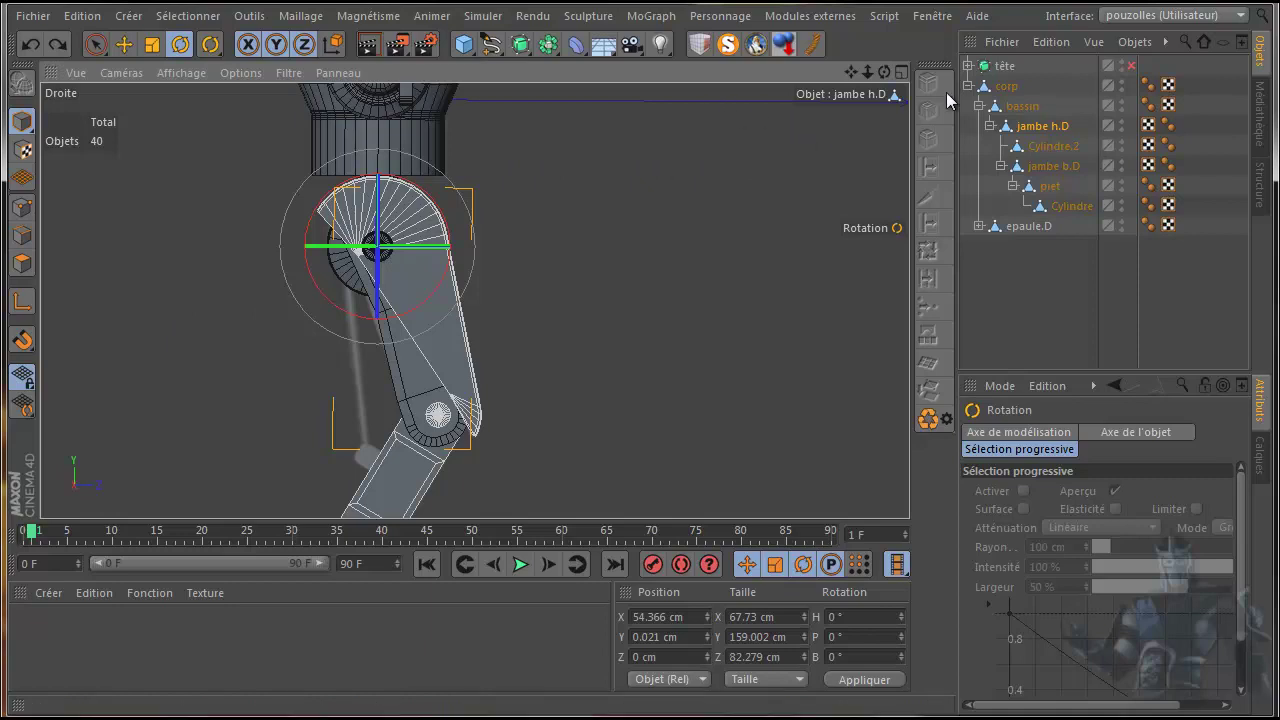
# Step: Collapse the corp hierarchy, add a cylinder primitive and isolate it over the reference image
pyautogui.click(979, 86)
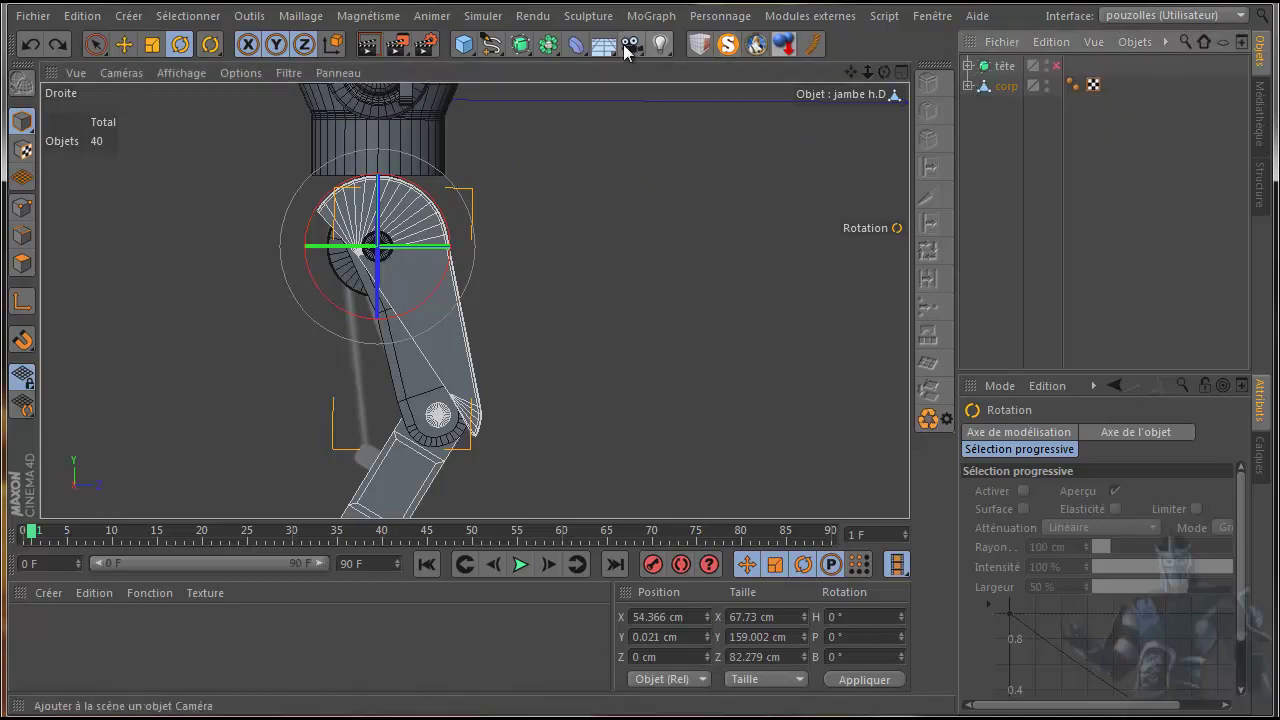
pyautogui.click(464, 44)
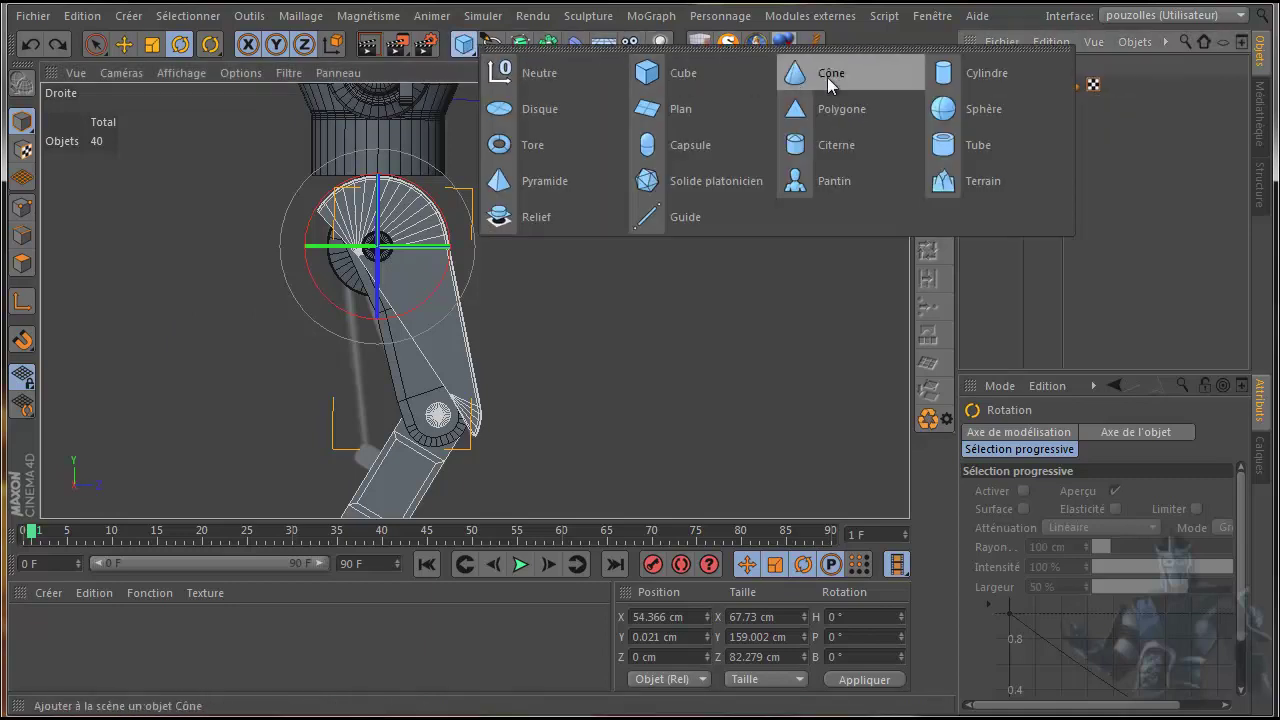
pyautogui.click(975, 81)
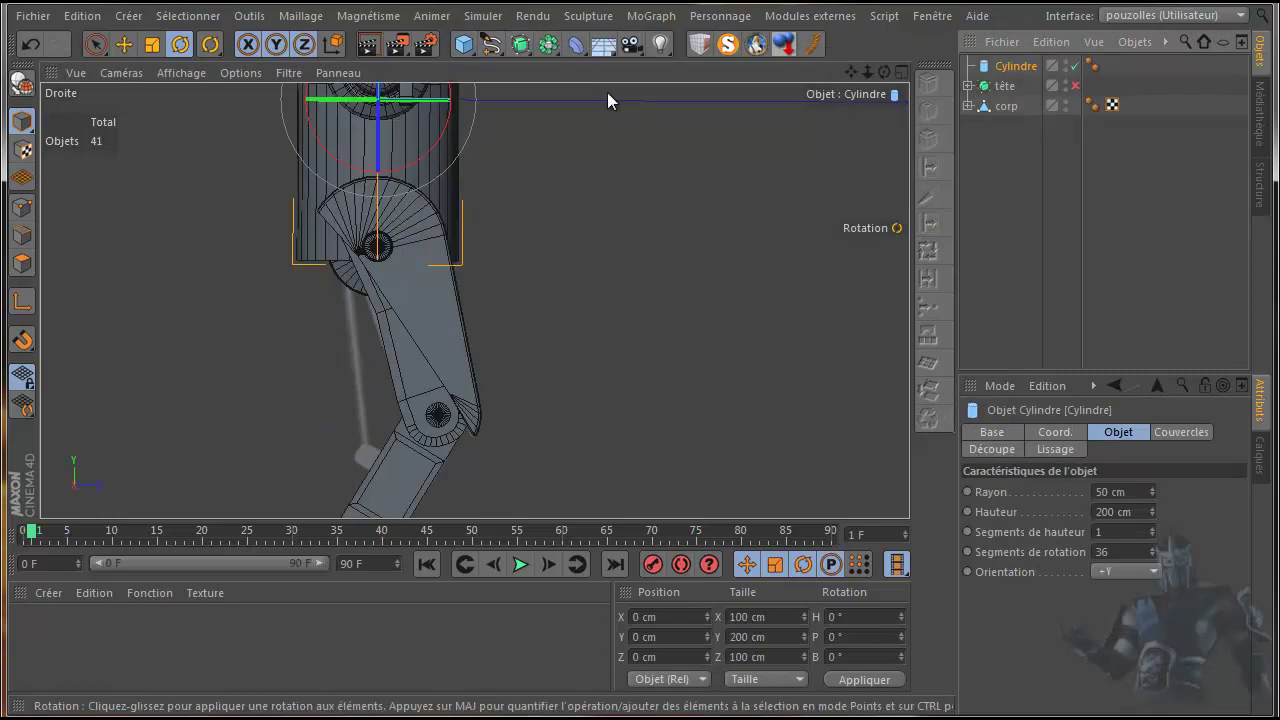
pyautogui.click(729, 49)
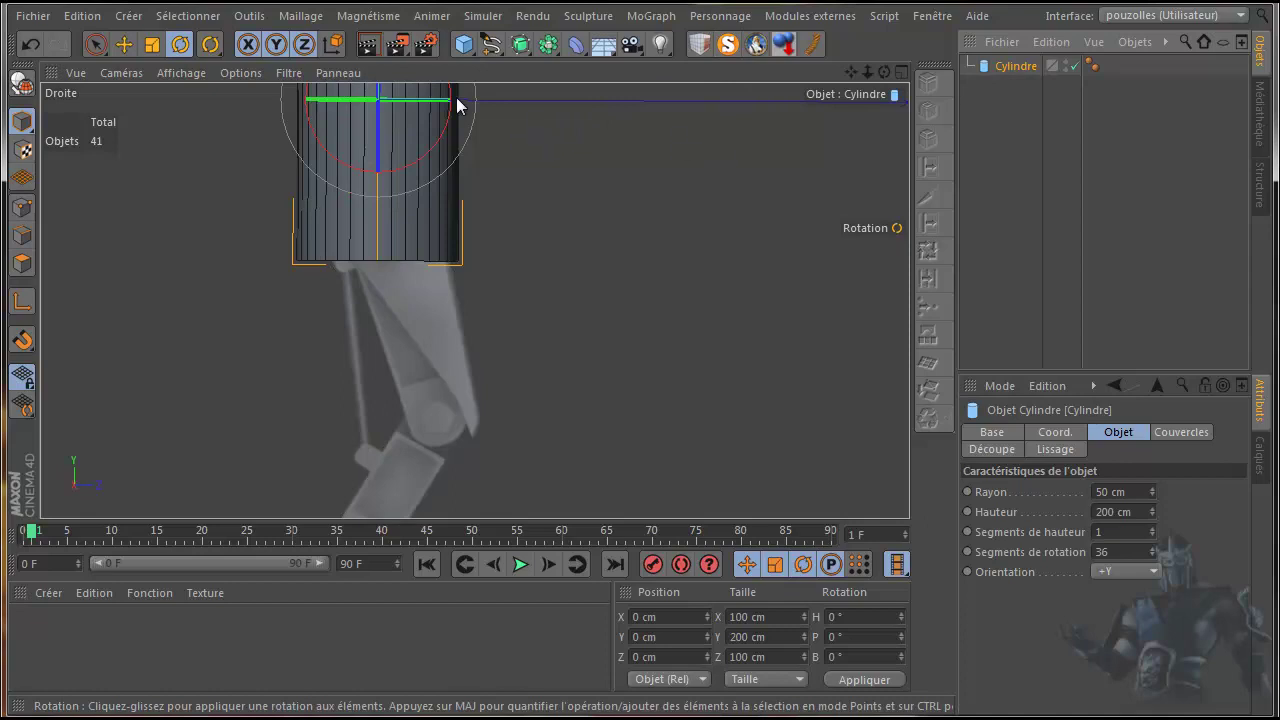
# Step: Move the cylinder down to about Y -126 cm and shorten its height to about 135 cm
pyautogui.click(124, 44)
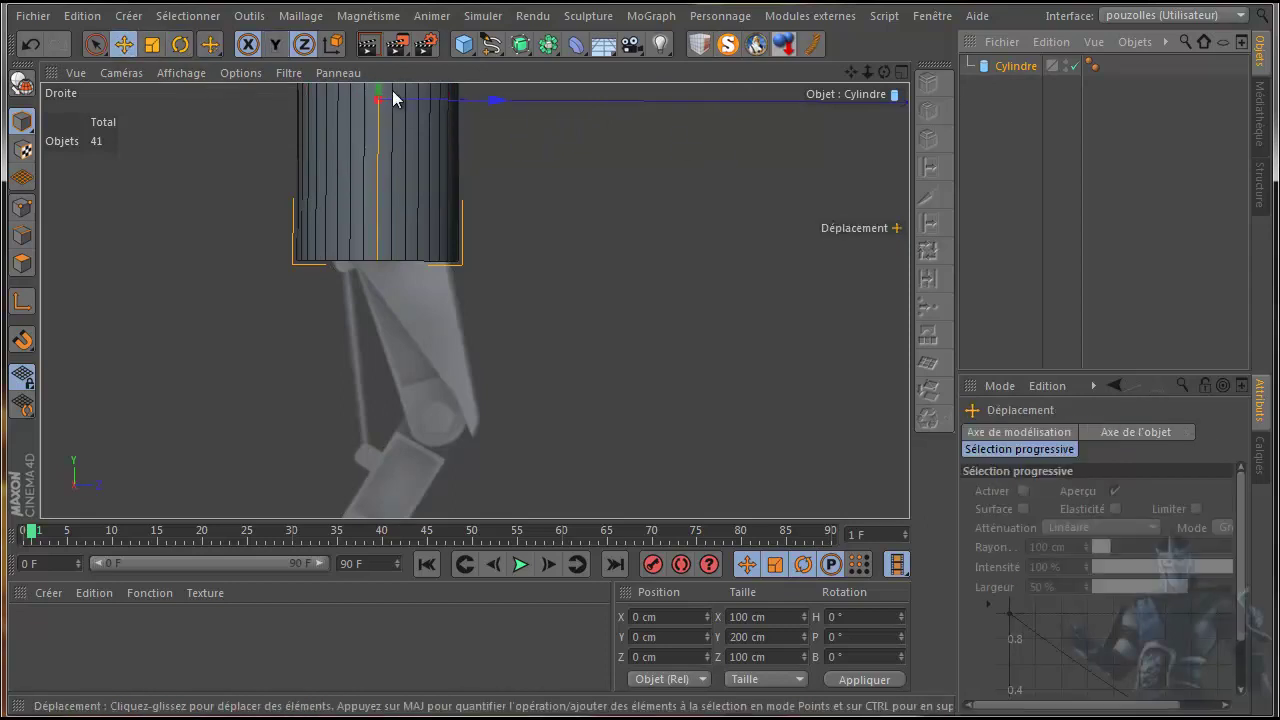
pyautogui.moveTo(380, 88); pyautogui.dragTo(367, 300)
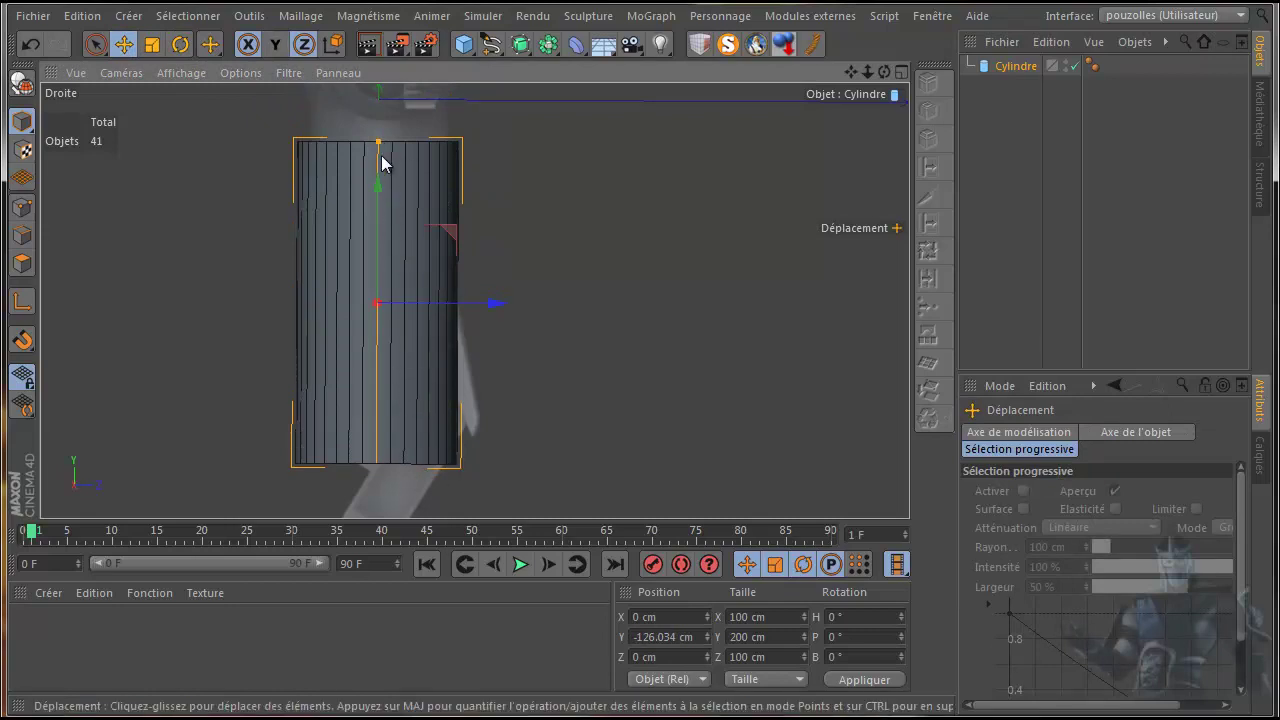
pyautogui.moveTo(377, 145); pyautogui.dragTo(378, 199)
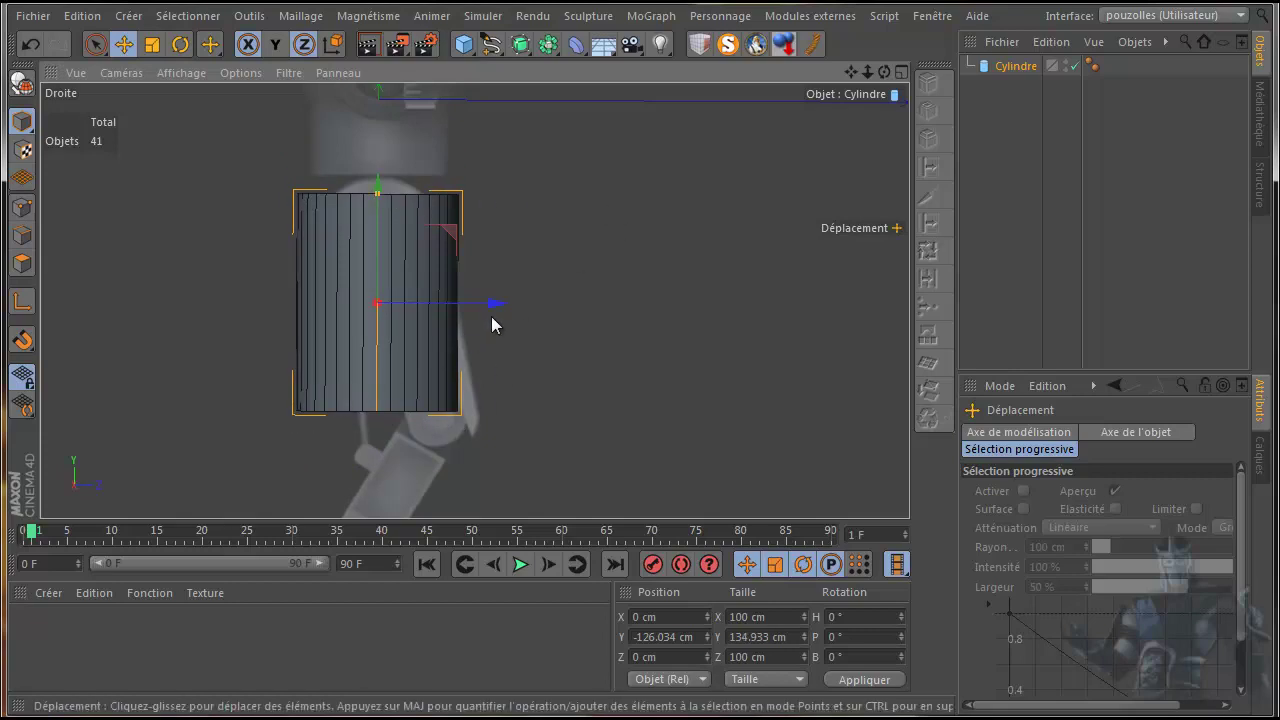
# Step: Shrink the cylinder's radius to about 7.4 cm in the front view
pyautogui.scroll(4, 478, 352)
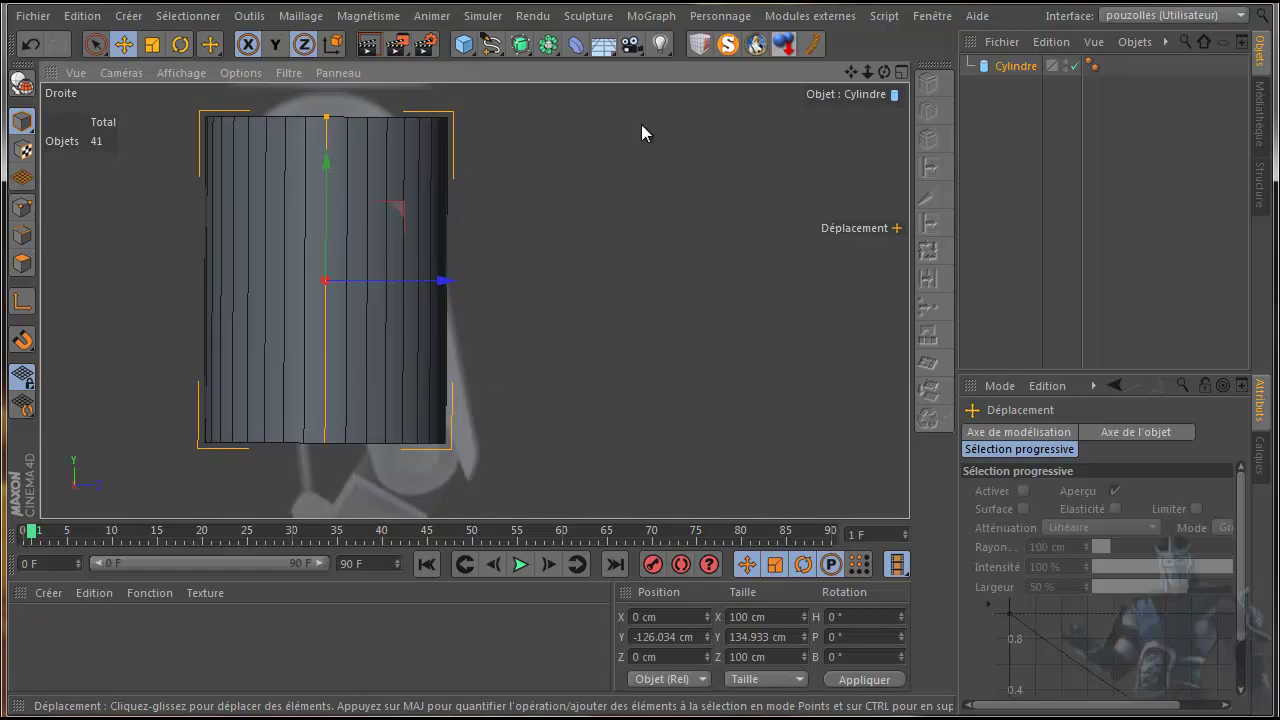
pyautogui.middleClick(524, 262)
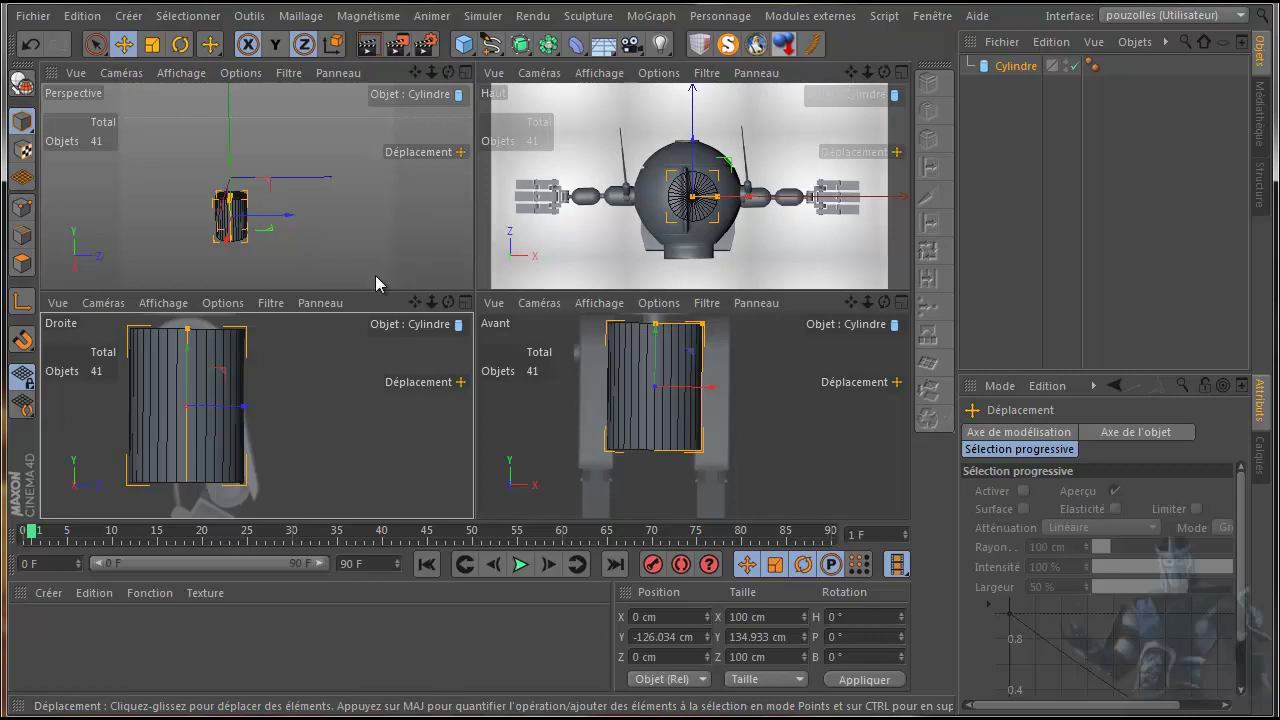
pyautogui.middleClick(753, 375)
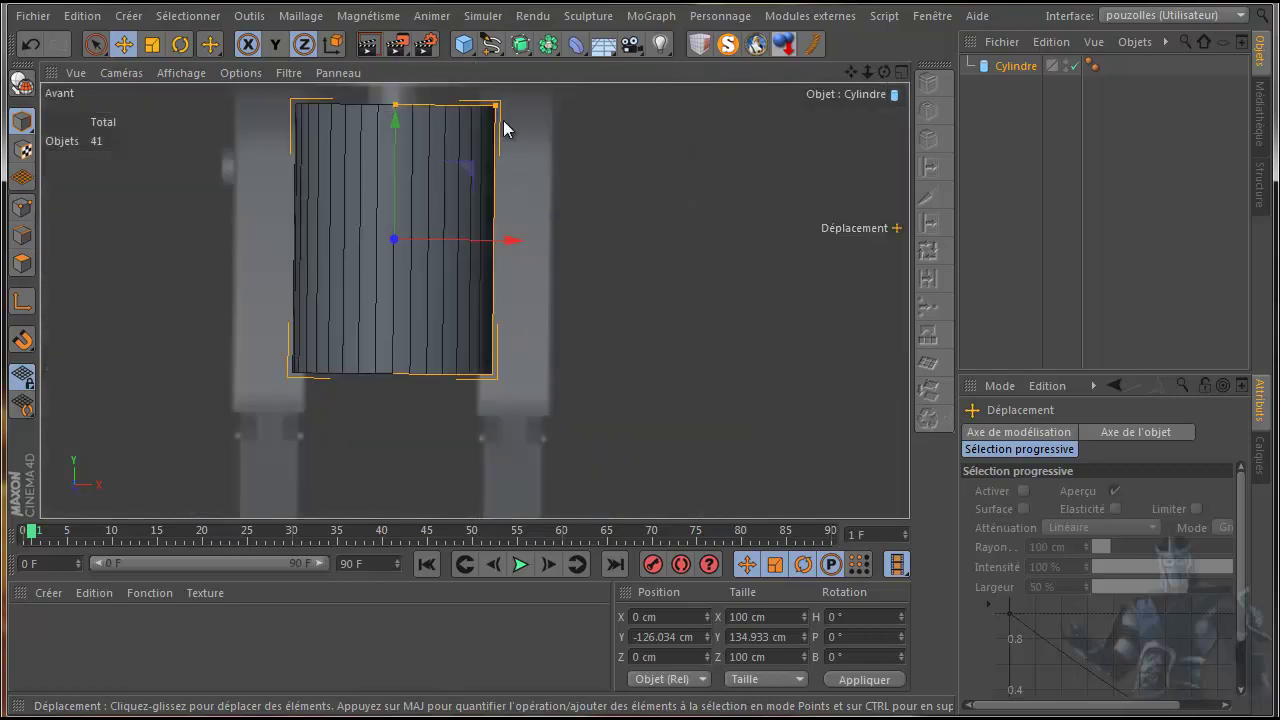
pyautogui.moveTo(495, 105); pyautogui.dragTo(410, 120)
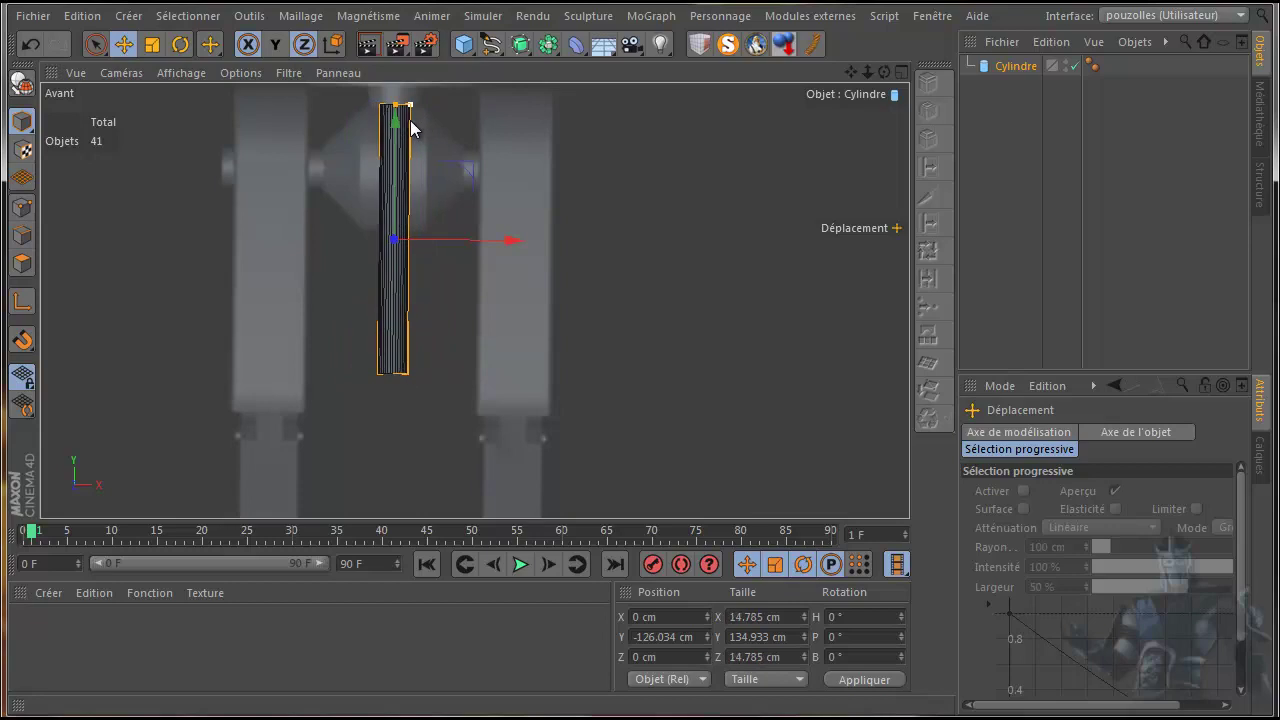
# Step: Reduce the cylinder's radius to 3.393 cm, comparing it with the thin rod in the right view's reference image
pyautogui.middleClick(282, 262)
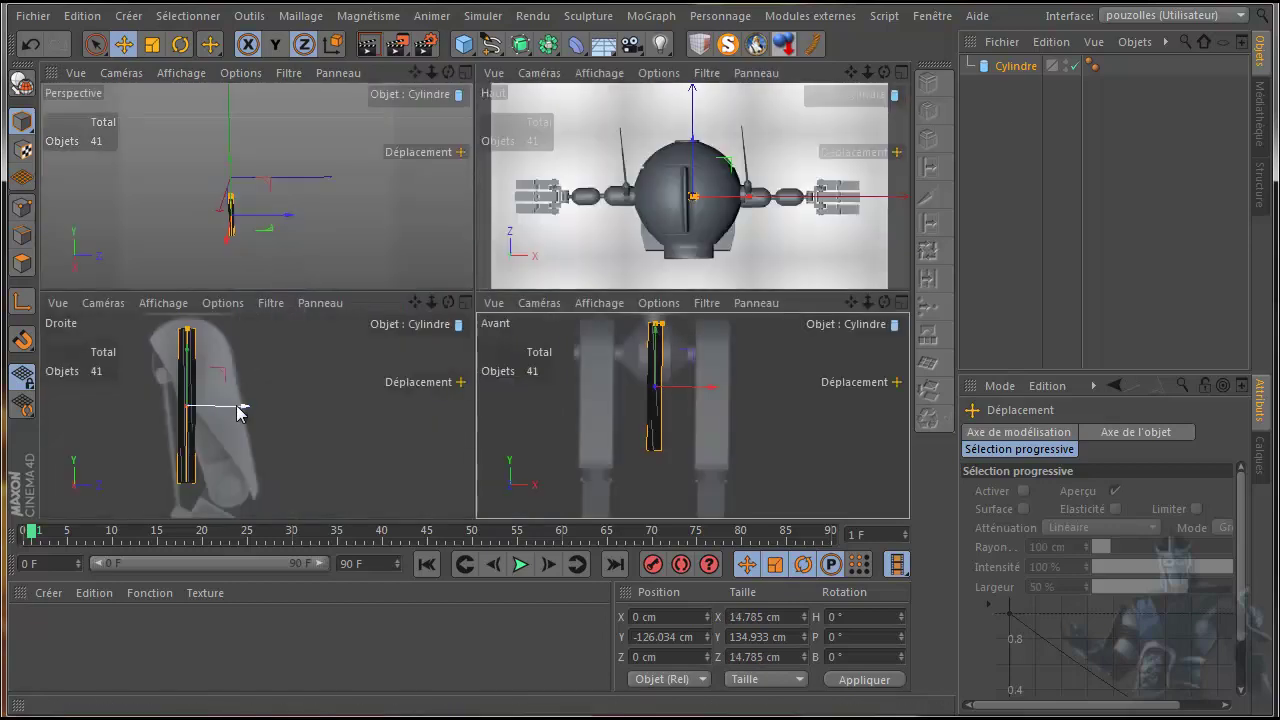
pyautogui.middleClick(240, 410)
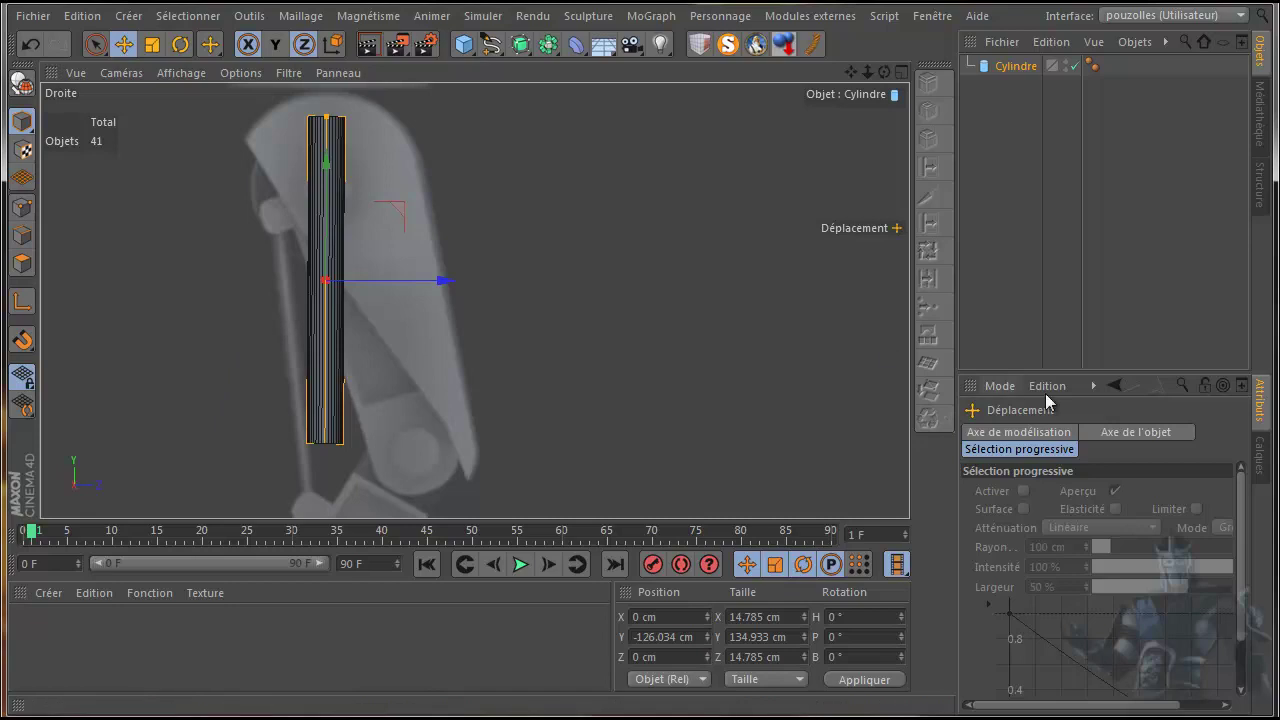
pyautogui.click(1018, 68)
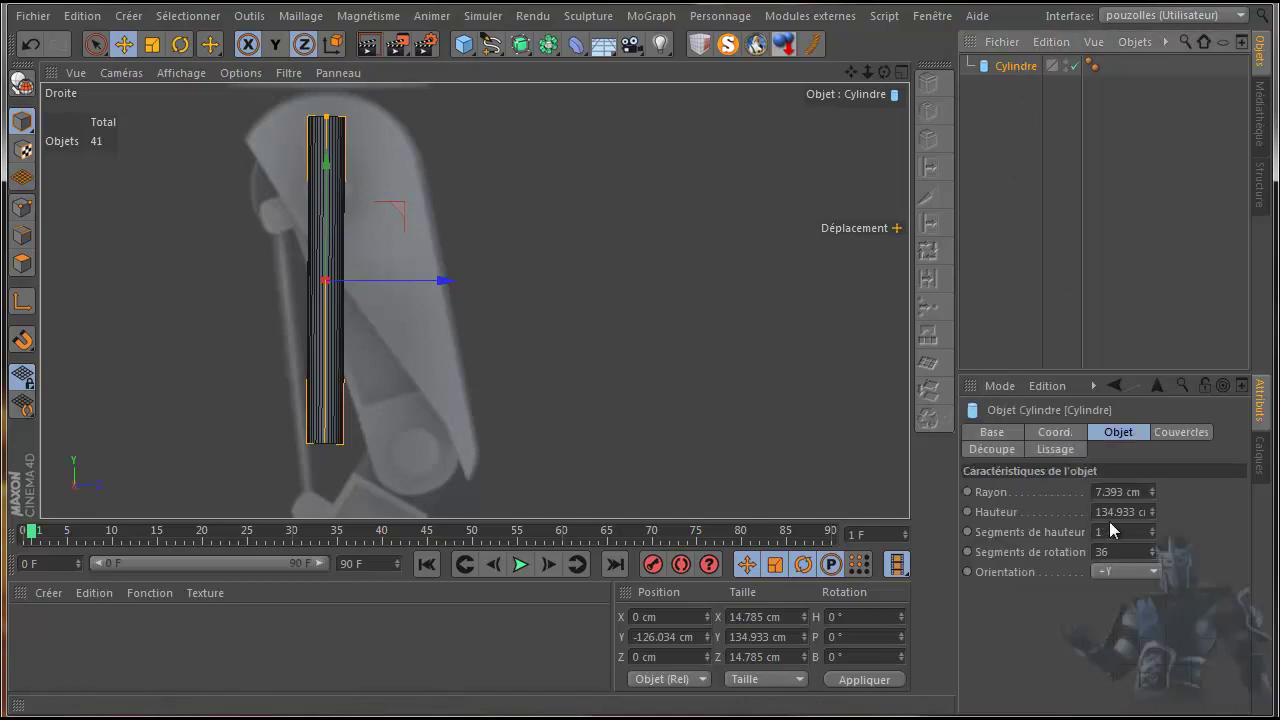
pyautogui.click(1152, 494)
pyautogui.click(1152, 494)
pyautogui.click(1152, 494)
pyautogui.click(1152, 494)
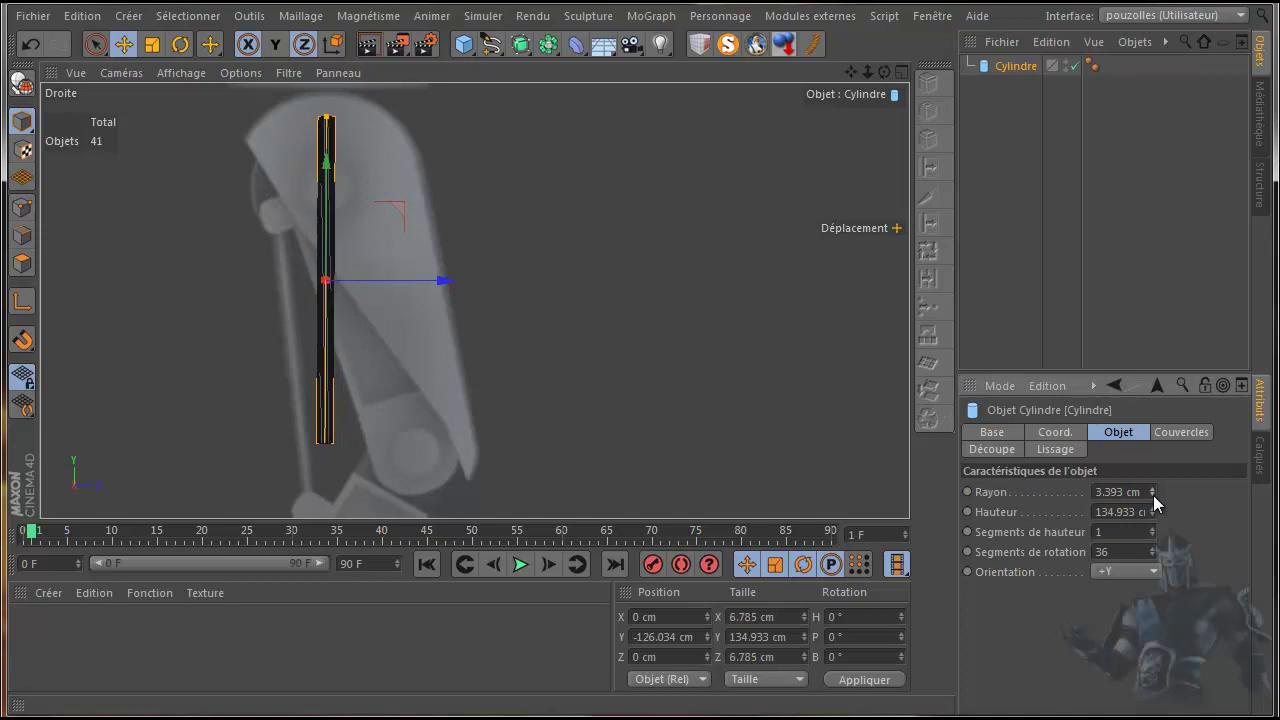
# Step: Reduce the cylinder's rotation segments to 24 and render the view to check its roundness
pyautogui.click(1153, 555)
pyautogui.click(1153, 555)
pyautogui.click(1153, 555)
pyautogui.click(1153, 555)
pyautogui.click(1153, 555)
pyautogui.click(1153, 555)
pyautogui.click(1153, 555)
pyautogui.click(1153, 555)
pyautogui.click(1153, 555)
pyautogui.click(1153, 555)
pyautogui.click(1153, 555)
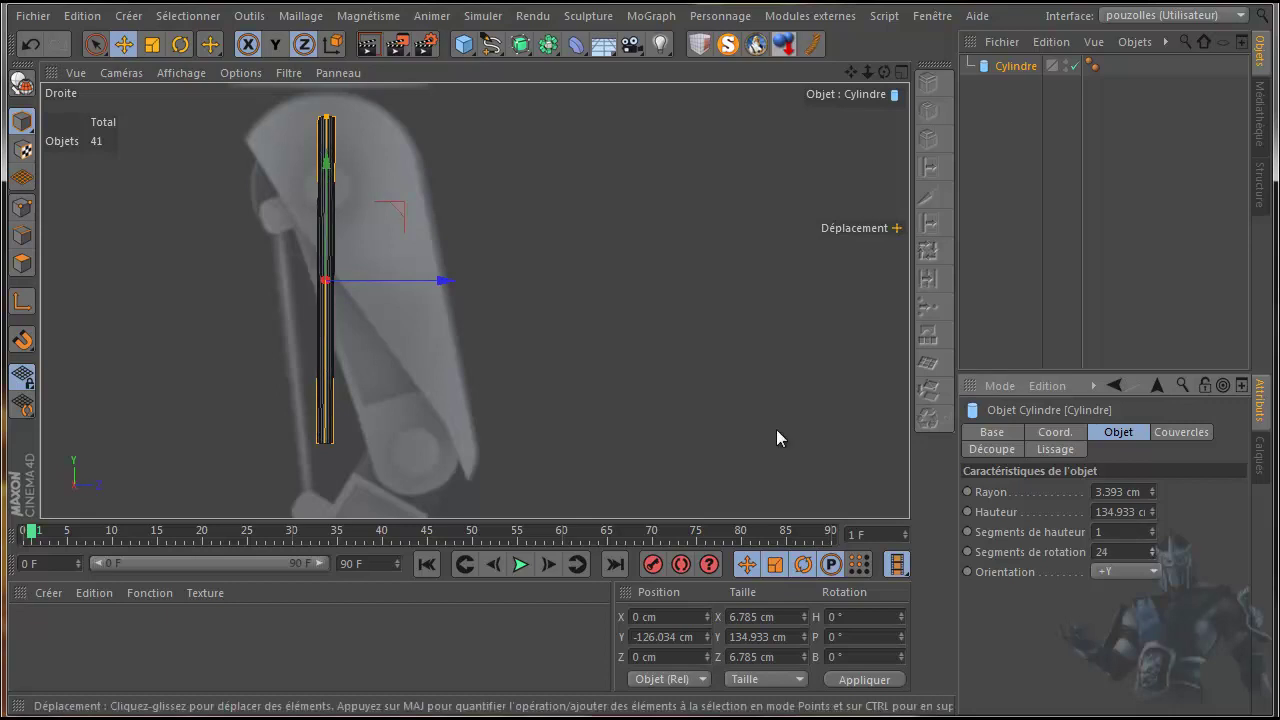
pyautogui.click(364, 43)
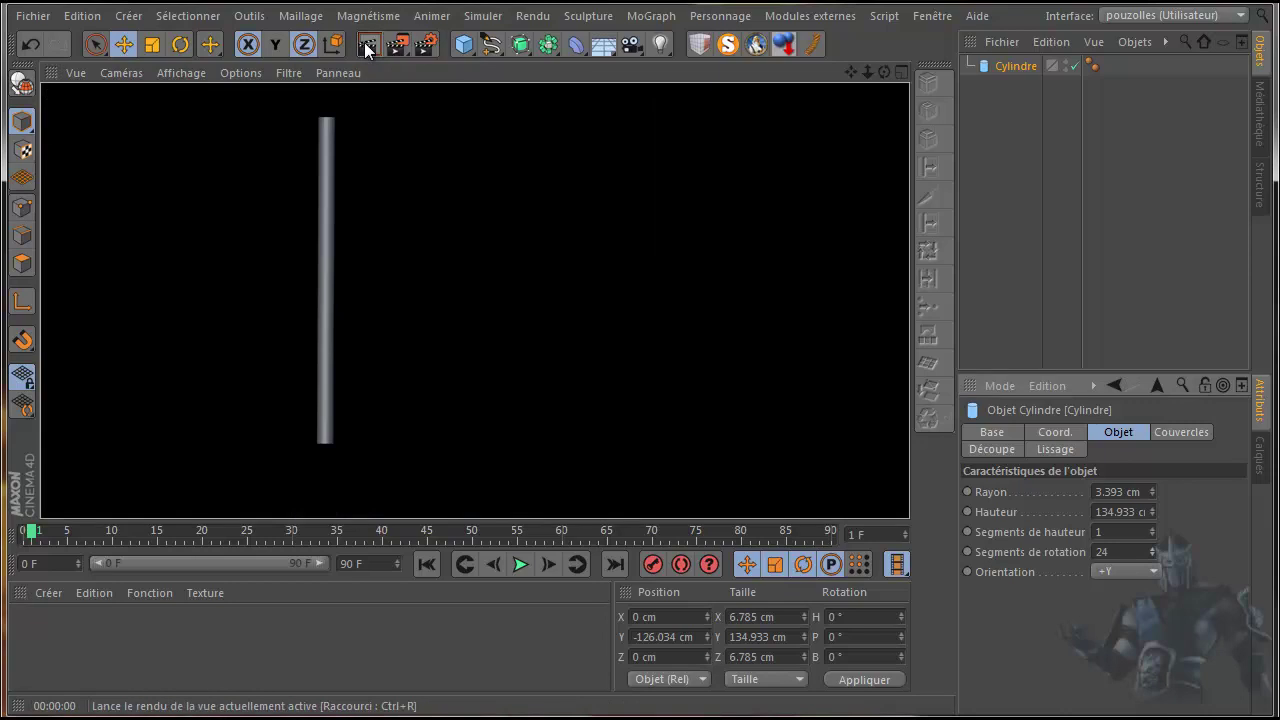
# Step: Lower the cylinder's rotation segments to 18 and run another test render of the view
pyautogui.click(1153, 555)
pyautogui.click(1153, 555)
pyautogui.click(1153, 555)
pyautogui.click(1153, 555)
pyautogui.click(1153, 555)
pyautogui.click(1153, 555)
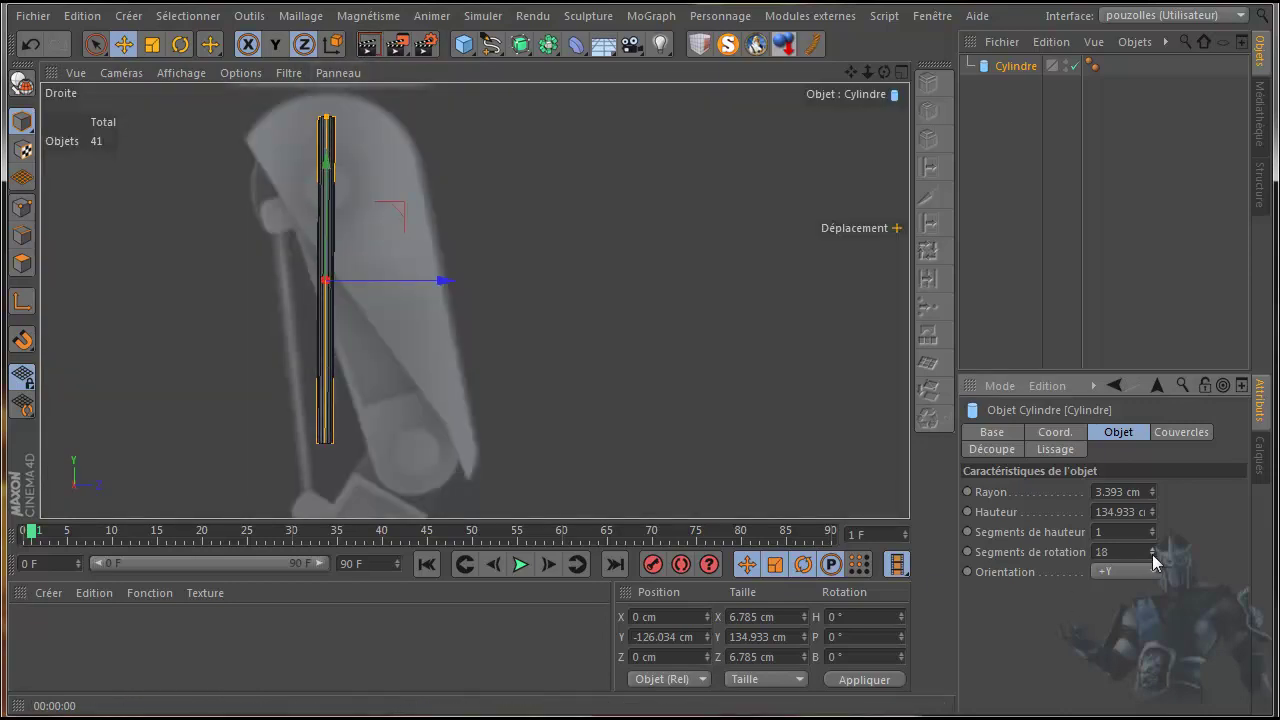
pyautogui.click(367, 45)
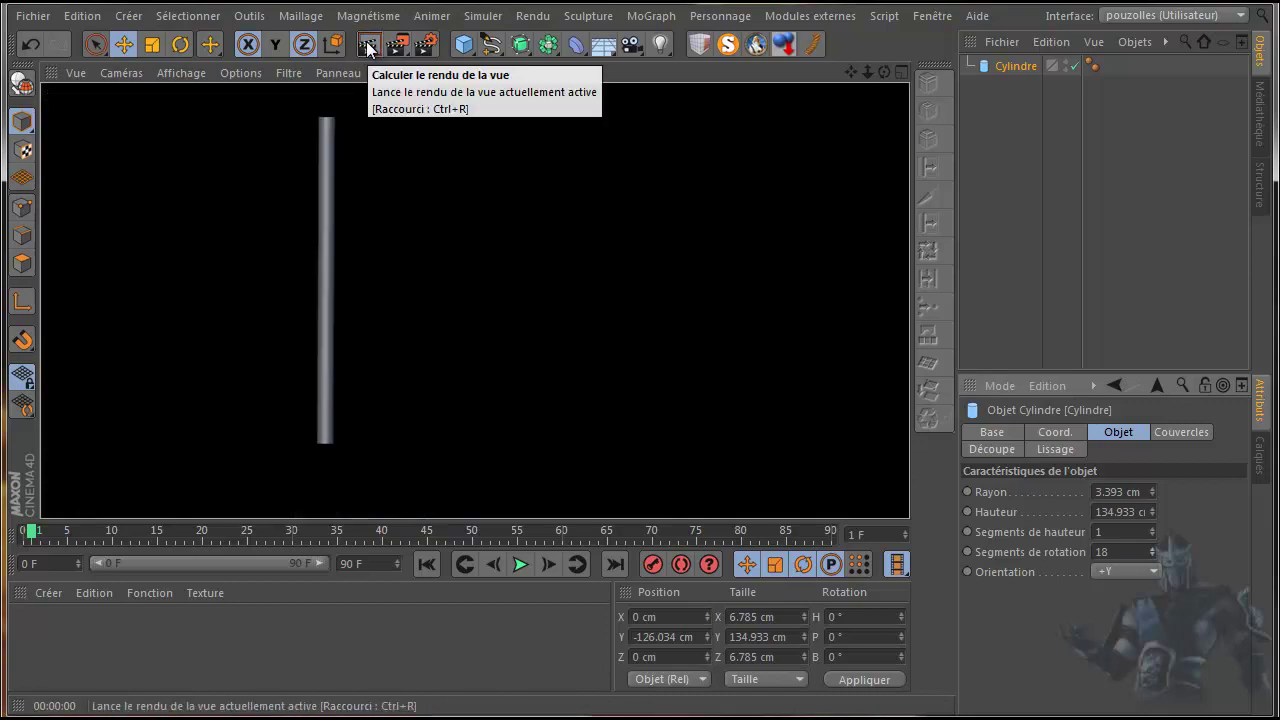
pyautogui.click(324, 262)
# Step: End the cylinder's isolation to show the whole robot and inspect the leg in the perspective view
pyautogui.scroll(2, 324, 262)
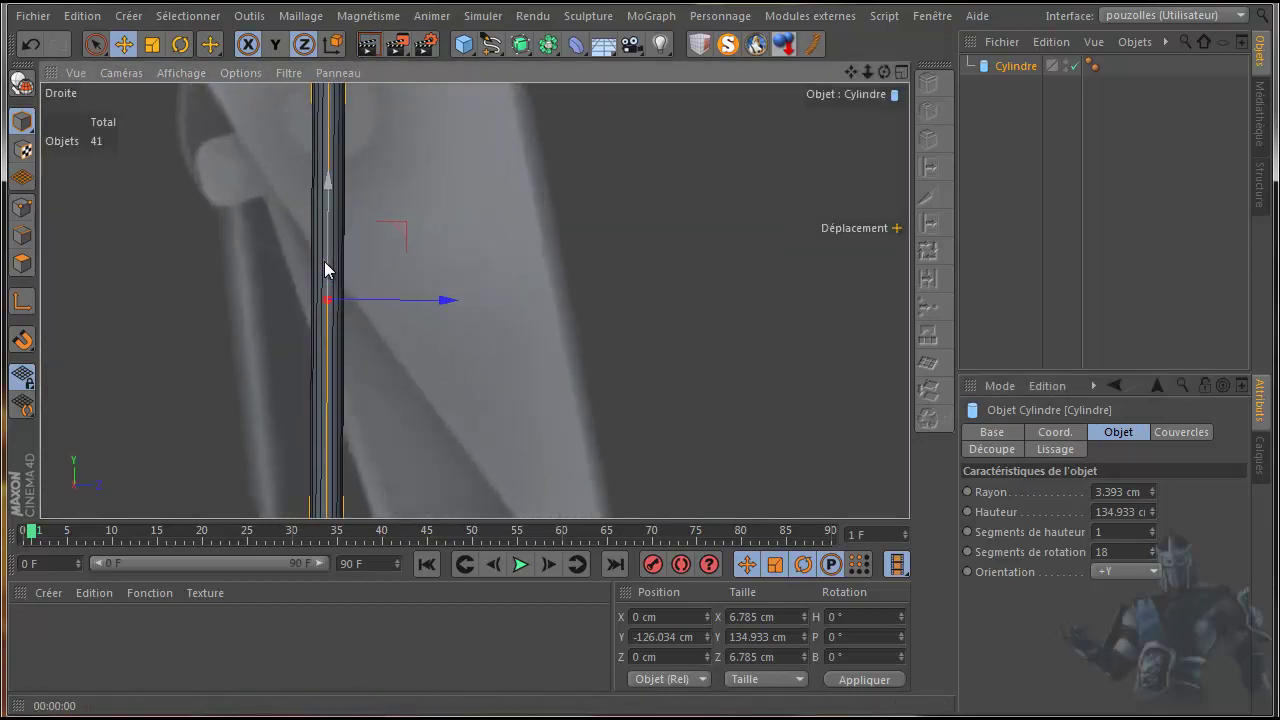
pyautogui.scroll(-5, 324, 268)
pyautogui.moveTo(851, 73); pyautogui.dragTo(641, 391)
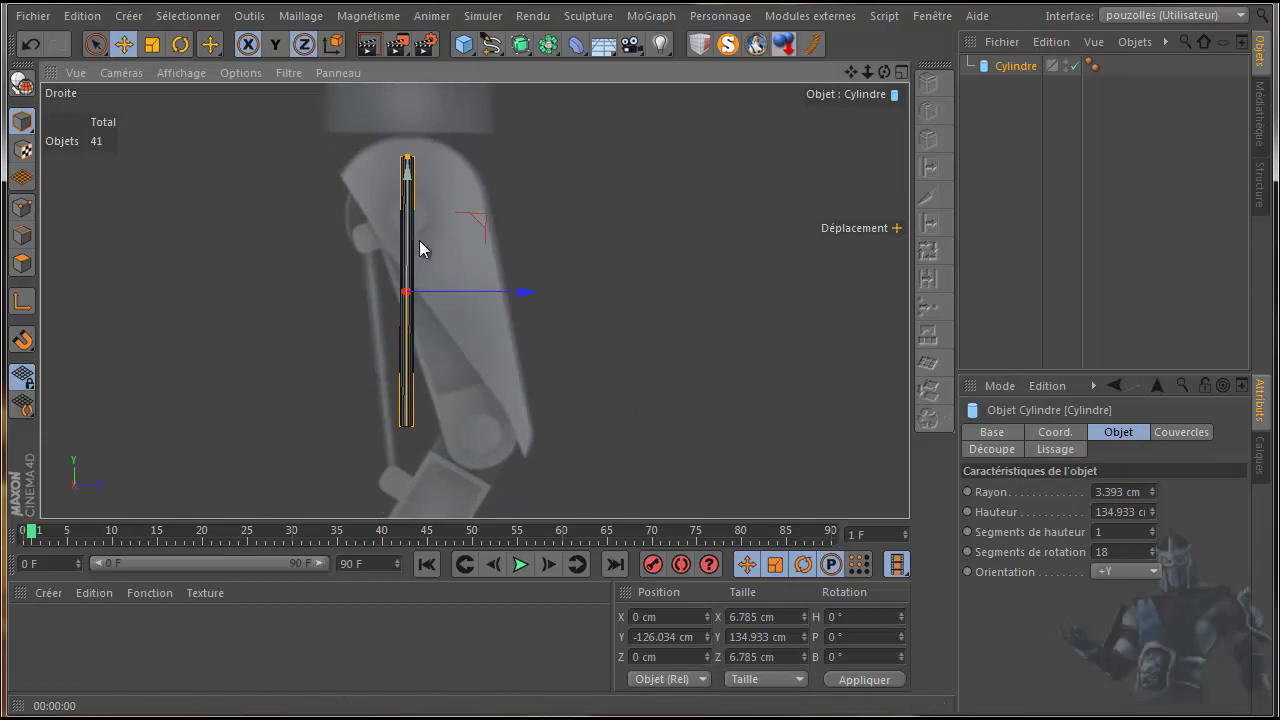
pyautogui.middleClick(258, 331)
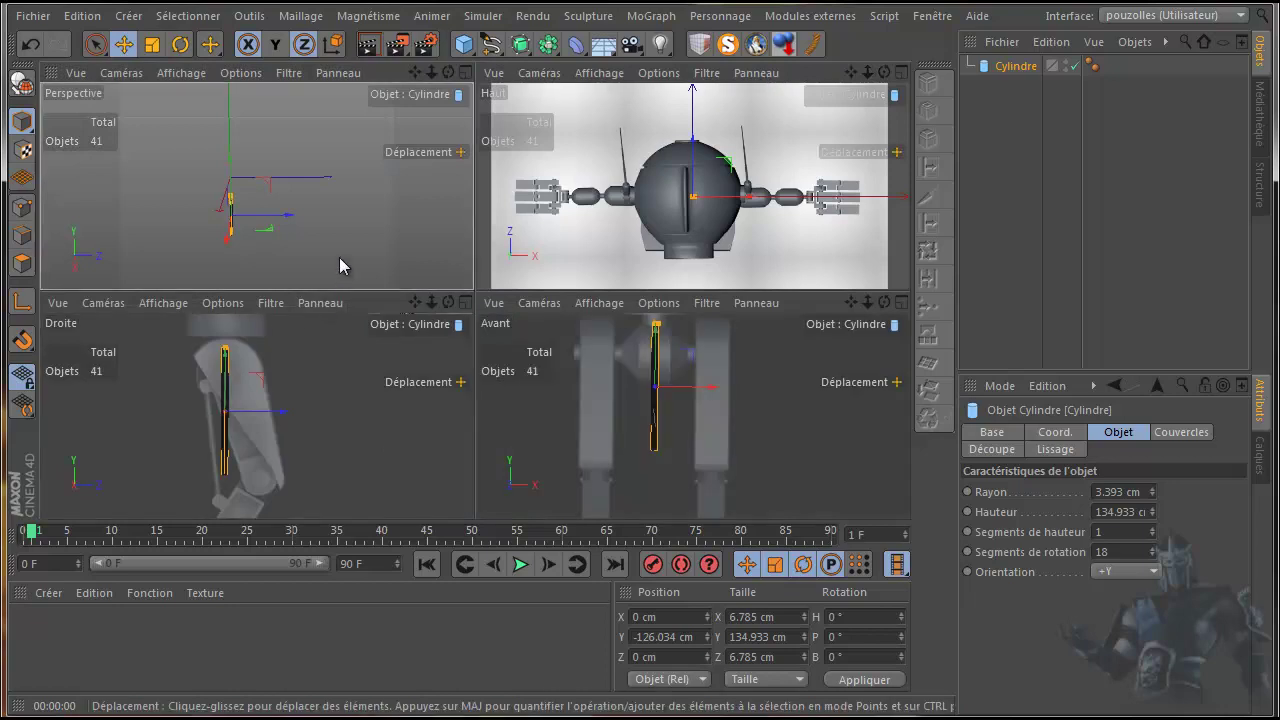
pyautogui.middleClick(339, 265)
pyautogui.click(729, 46)
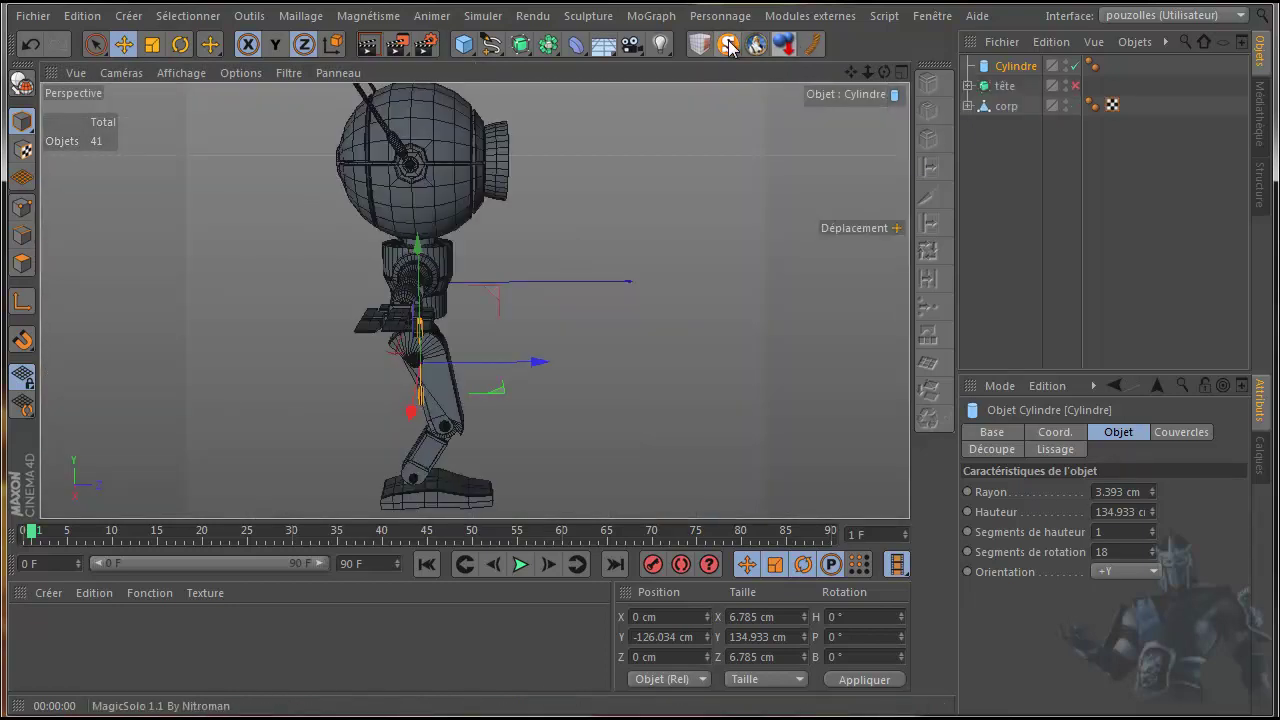
pyautogui.scroll(5, 405, 395)
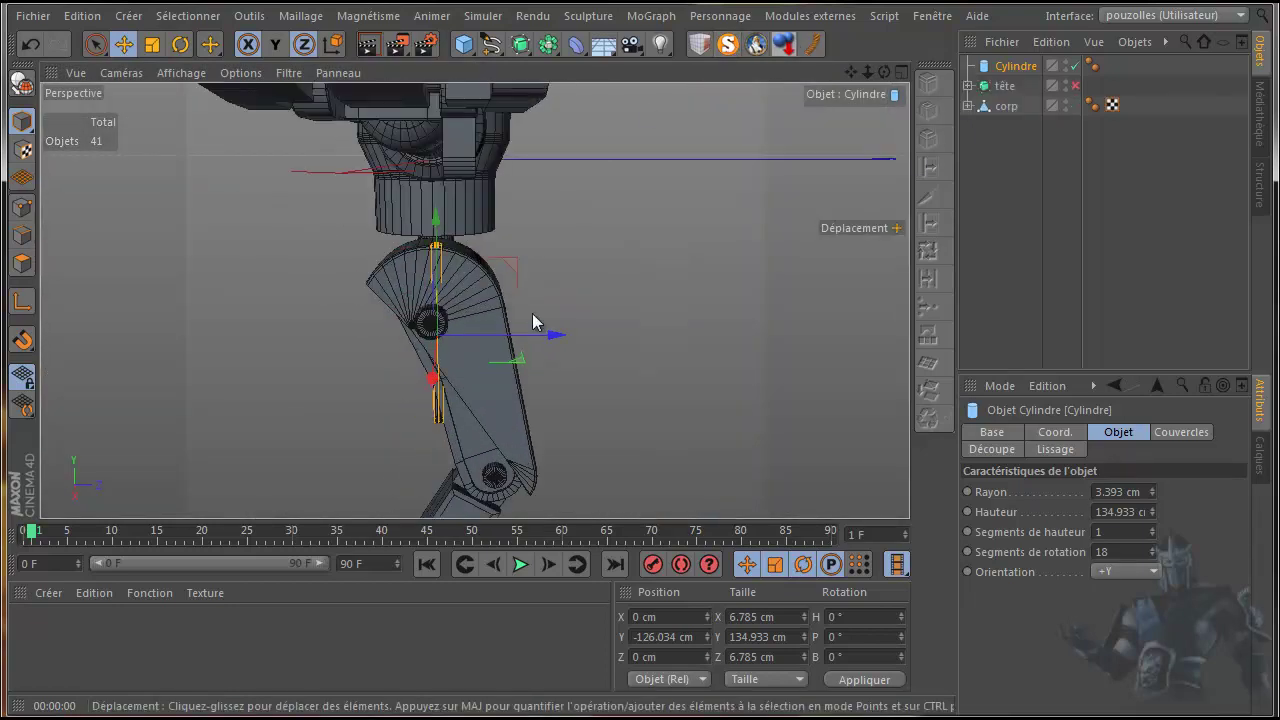
pyautogui.moveTo(884, 72); pyautogui.dragTo(638, 393)
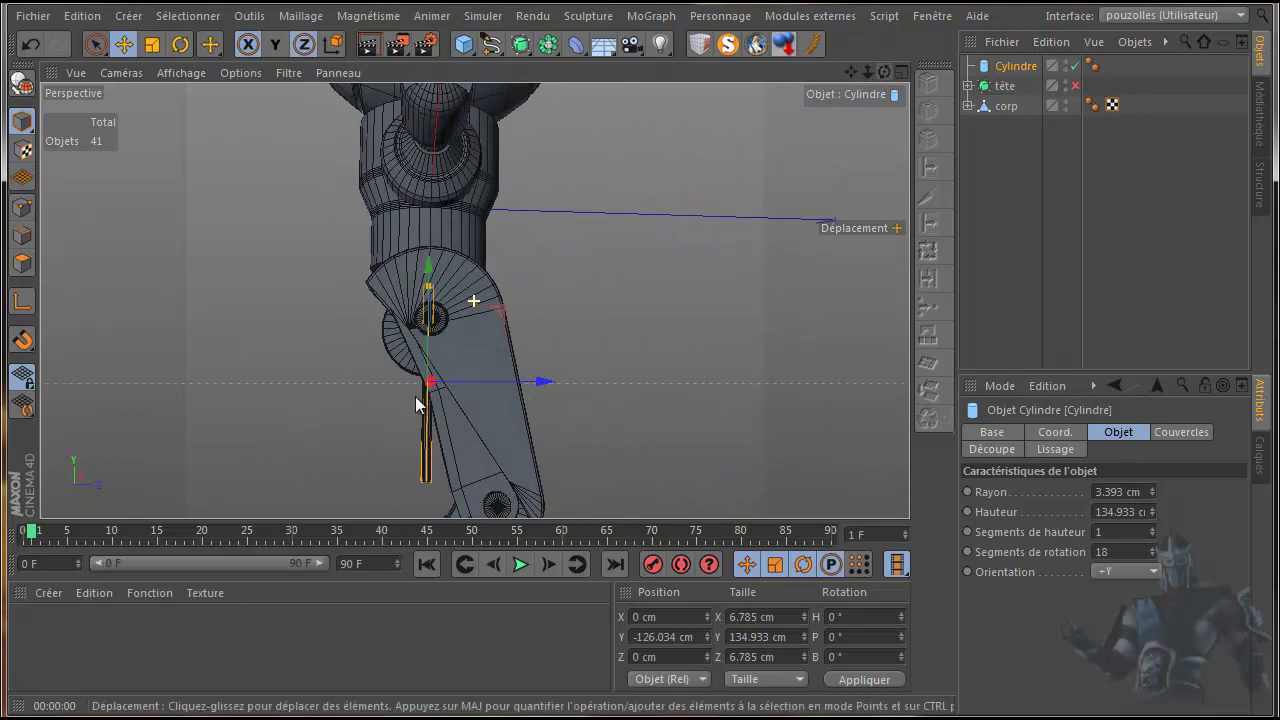
# Step: Move the cylinder behind the leg in the right view, to about Y -164 cm and Z -43 cm
pyautogui.middleClick(310, 454)
pyautogui.middleClick(330, 405)
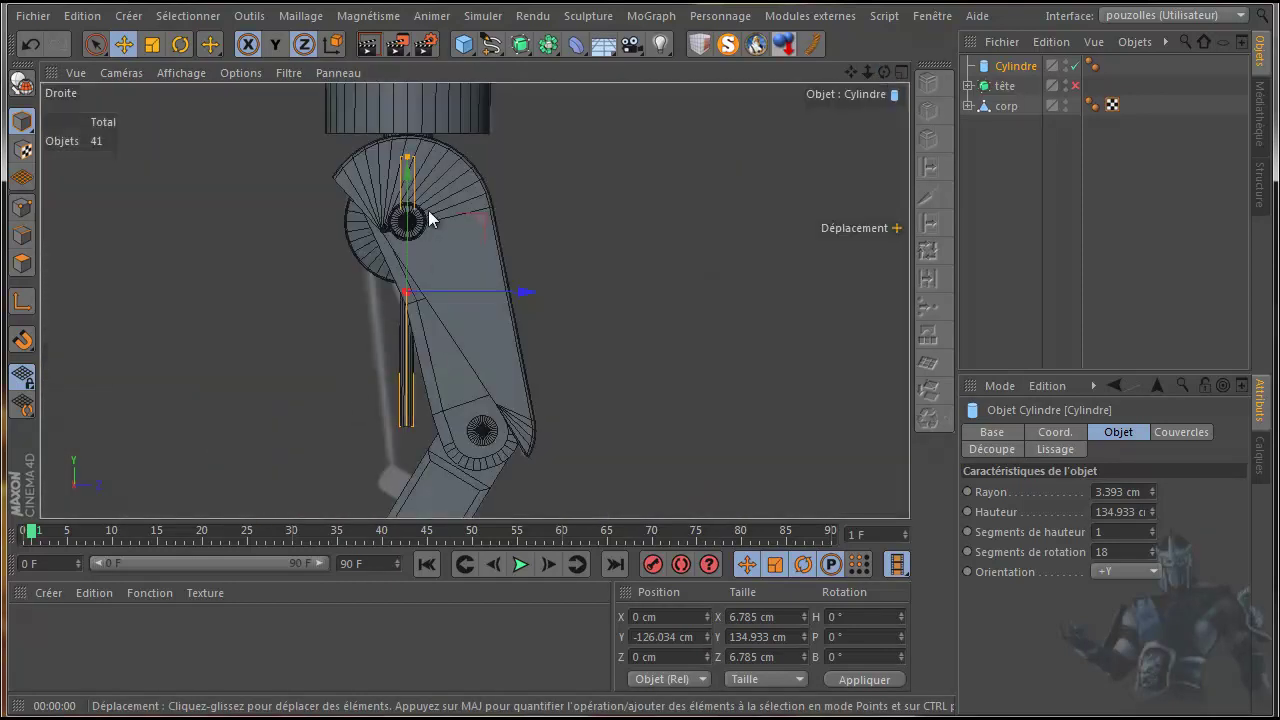
pyautogui.moveTo(477, 213); pyautogui.dragTo(391, 299)
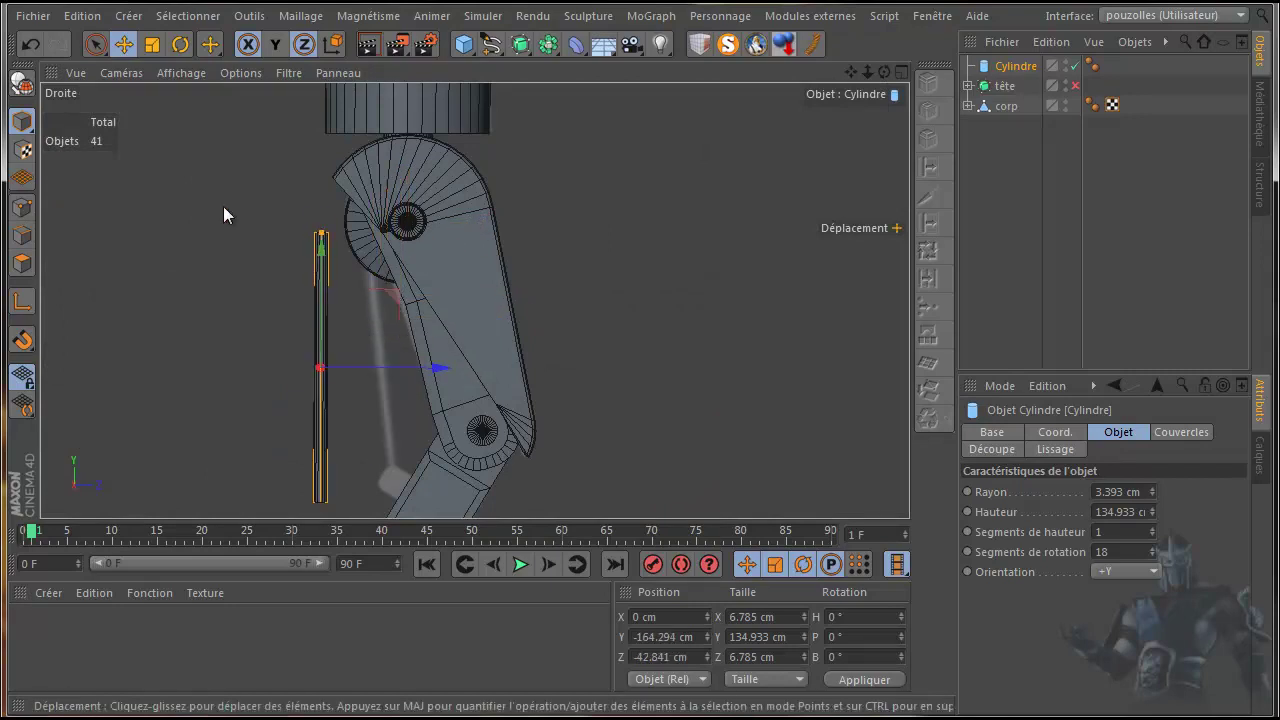
# Step: Convert the cylinder to an editable polygon object and optimize its mesh in point mode to merge duplicate points
pyautogui.click(22, 85)
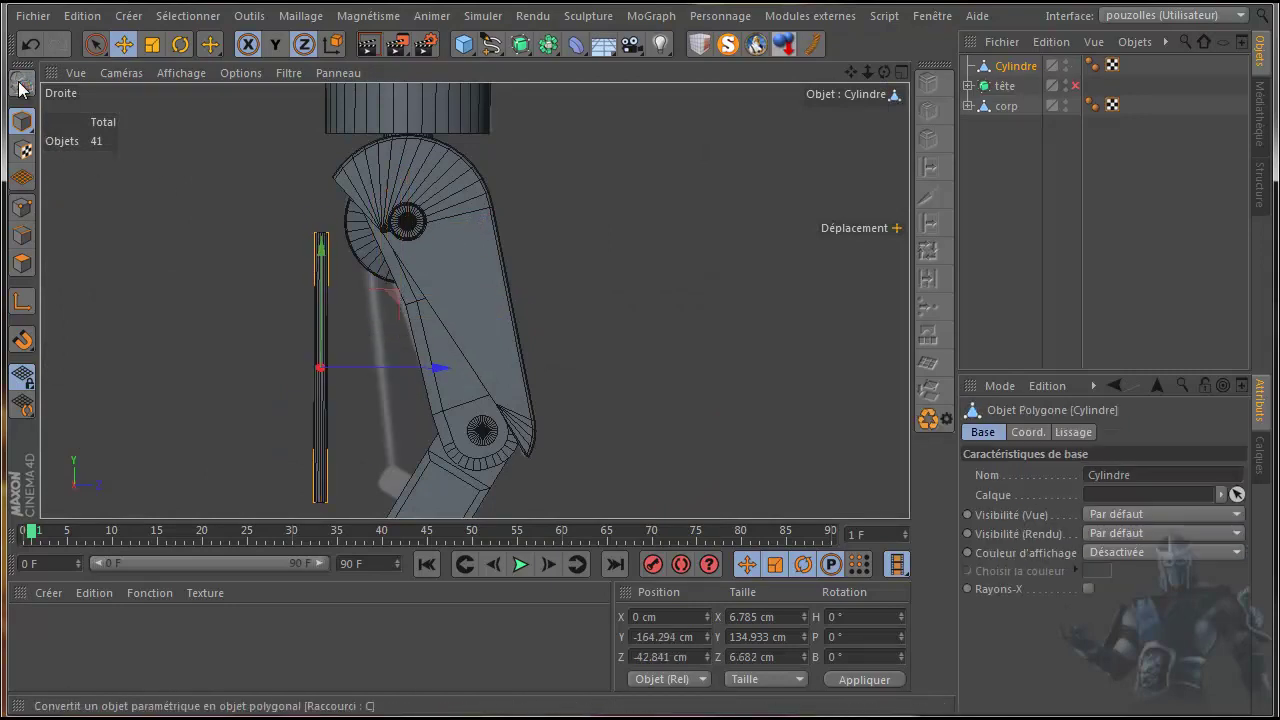
pyautogui.rightClick(198, 224)
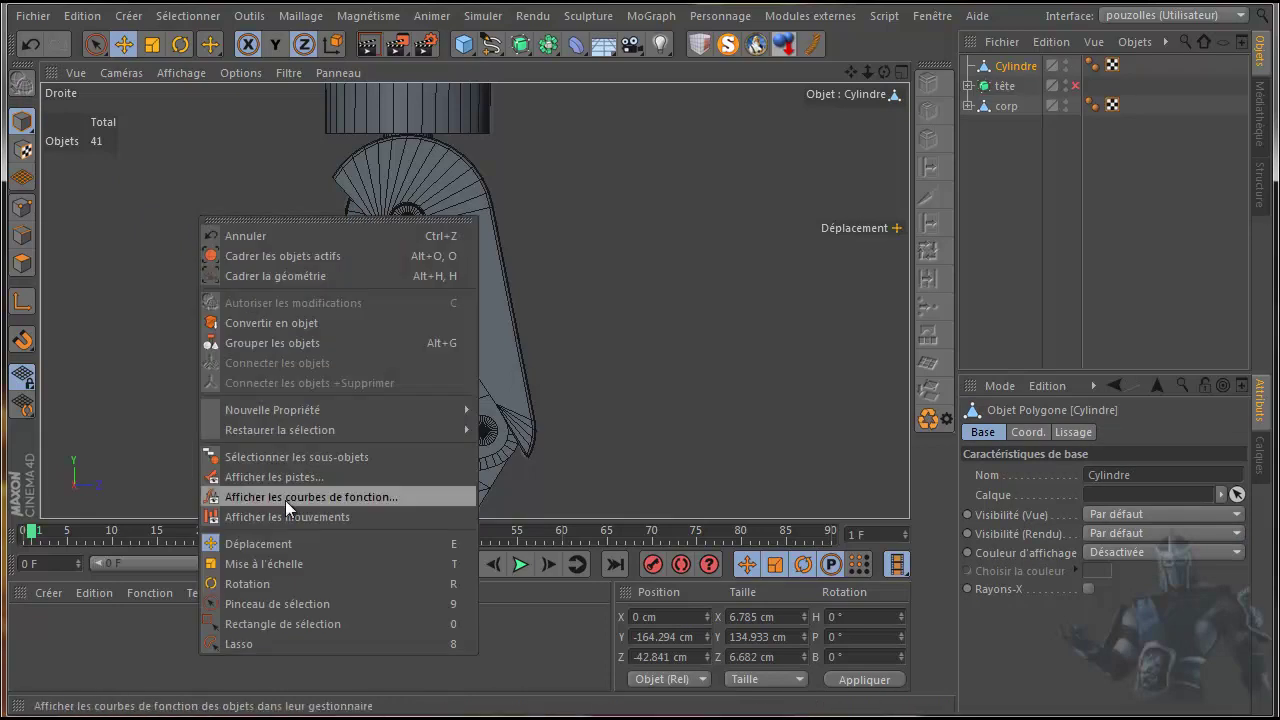
pyautogui.click(182, 265)
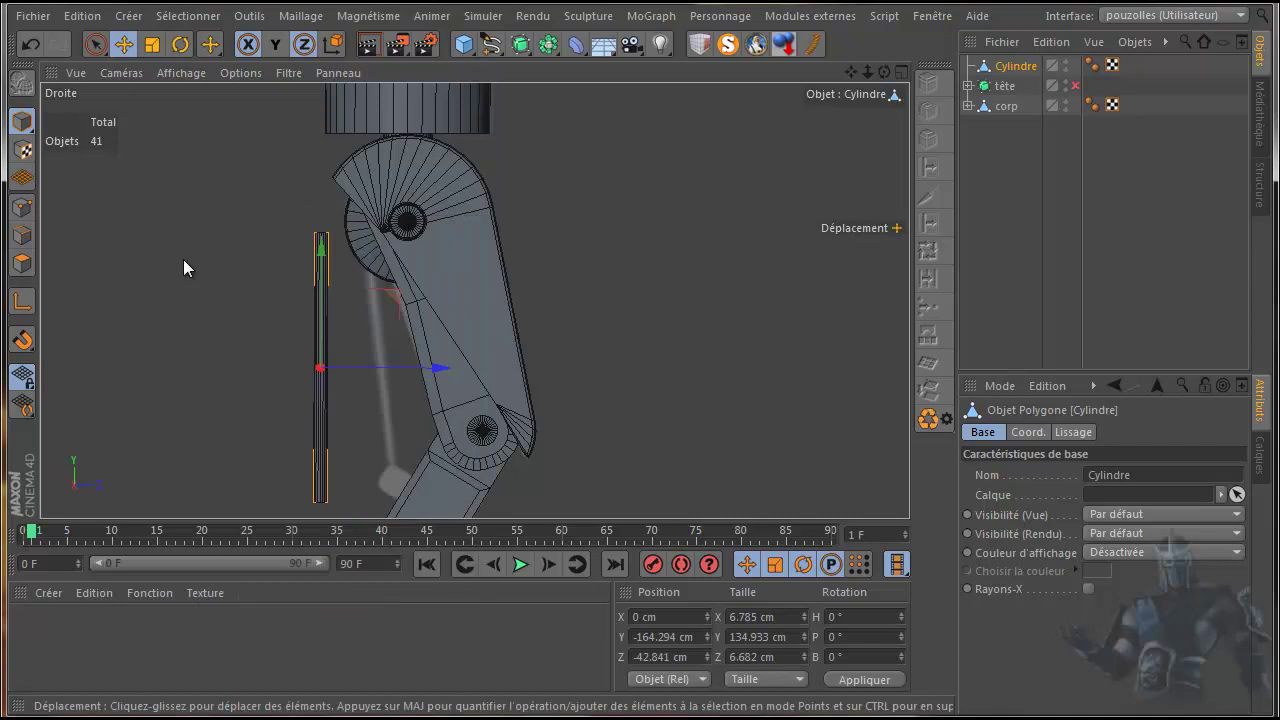
pyautogui.rightClick(237, 262)
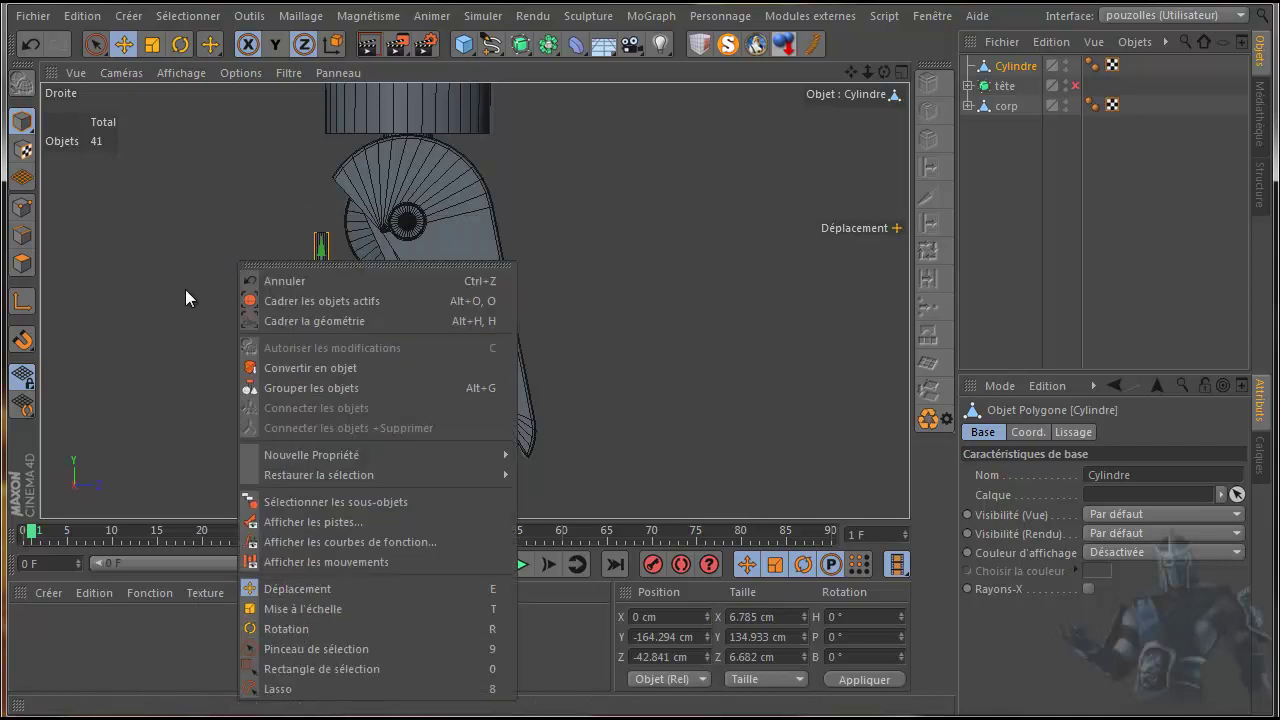
pyautogui.click(22, 207)
pyautogui.rightClick(193, 246)
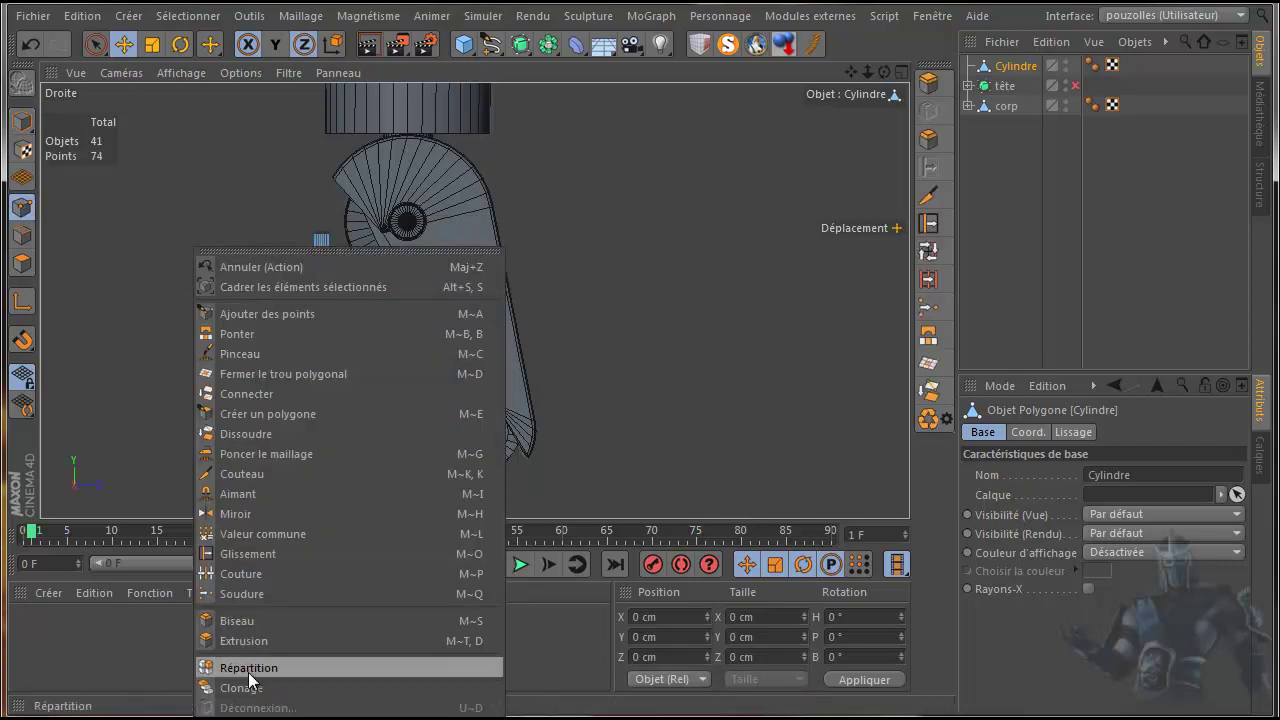
pyautogui.click(245, 718)
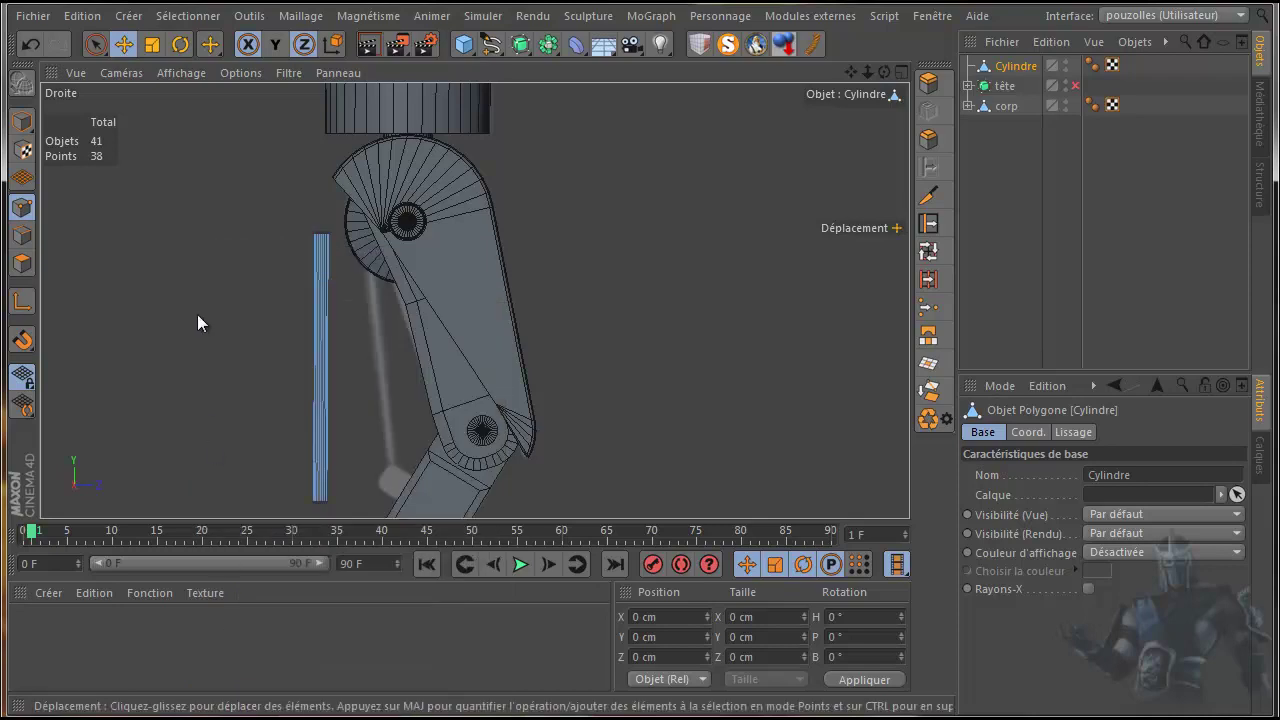
# Step: Select the cylinder's top ring of points and lower it to about Y 7.9 cm
pyautogui.click(95, 44)
pyautogui.click(316, 236)
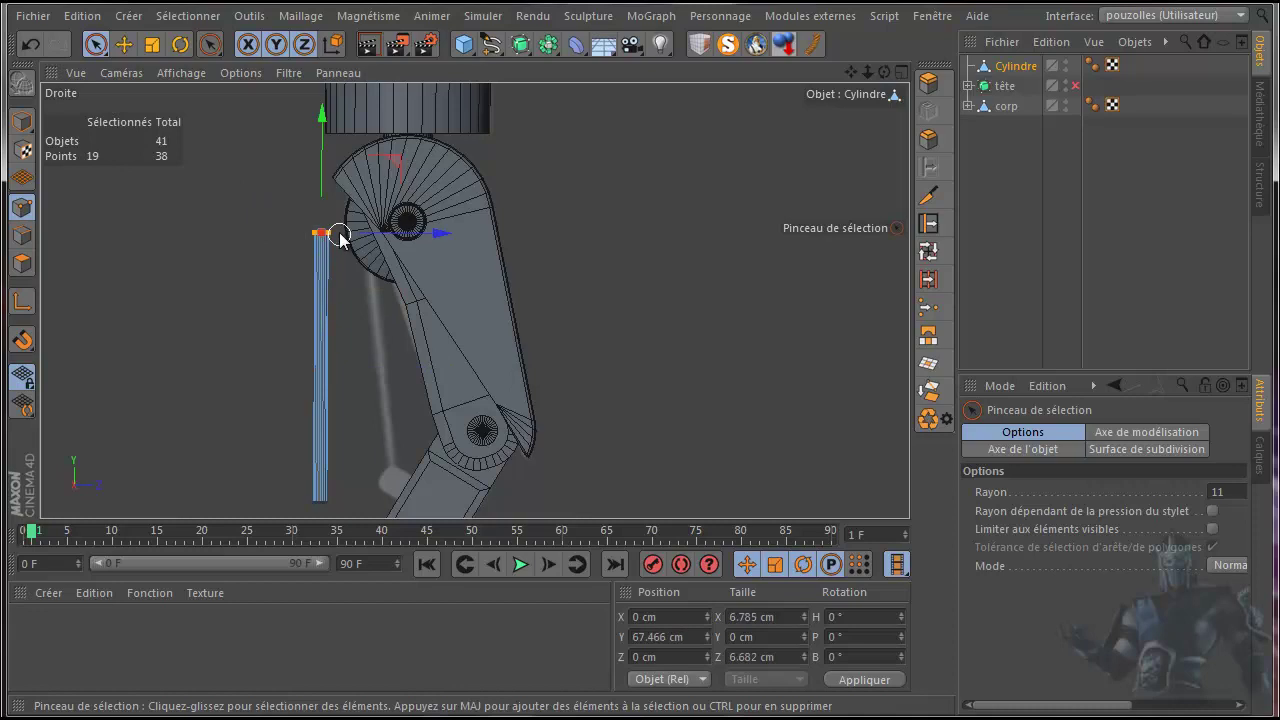
pyautogui.moveTo(323, 105); pyautogui.dragTo(326, 236)
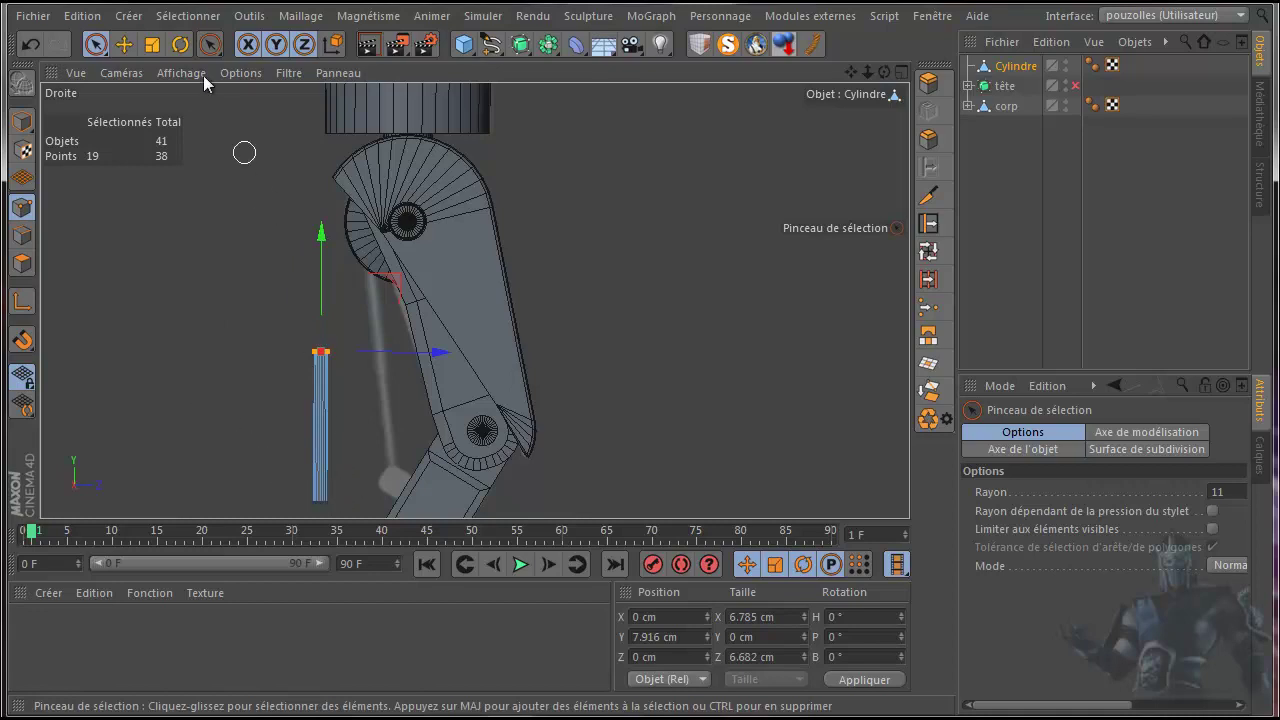
# Step: Try scaling the top ring of points to about 67% with the X axis locked, and undo the scaling
pyautogui.click(152, 45)
pyautogui.press('x')
pyautogui.moveTo(238, 334); pyautogui.dragTo(639, 400)
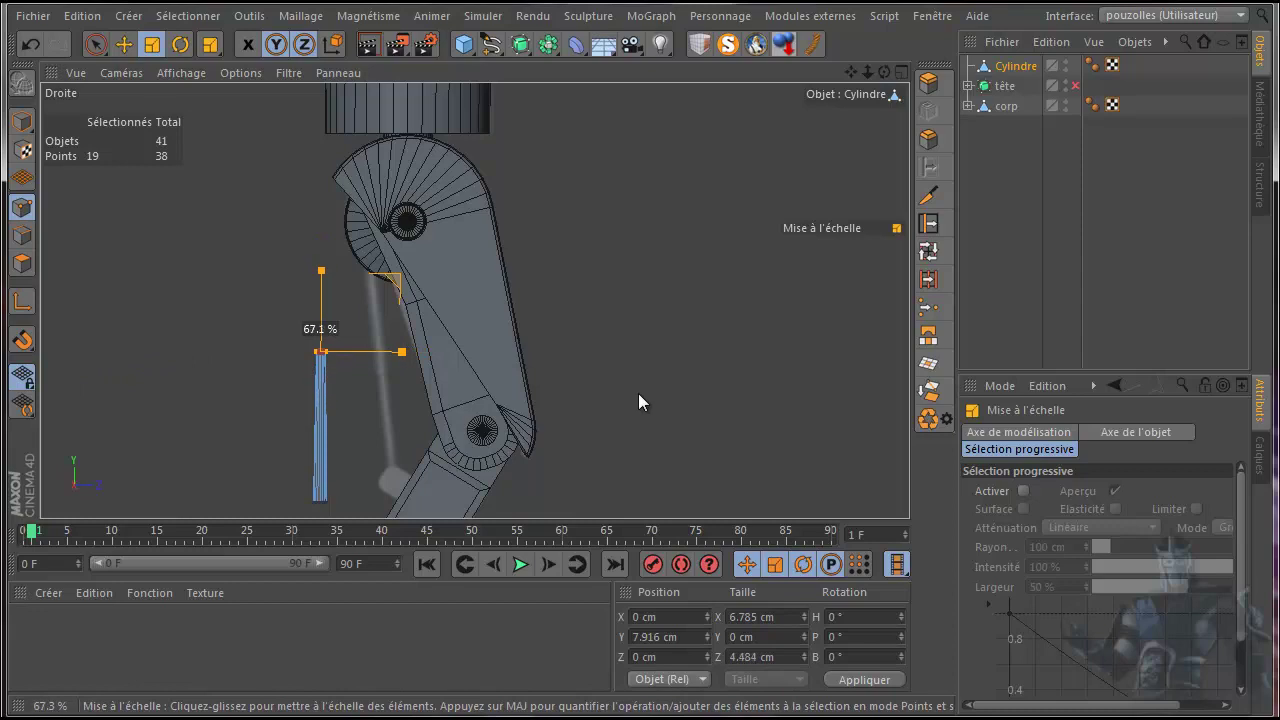
pyautogui.click(30, 44)
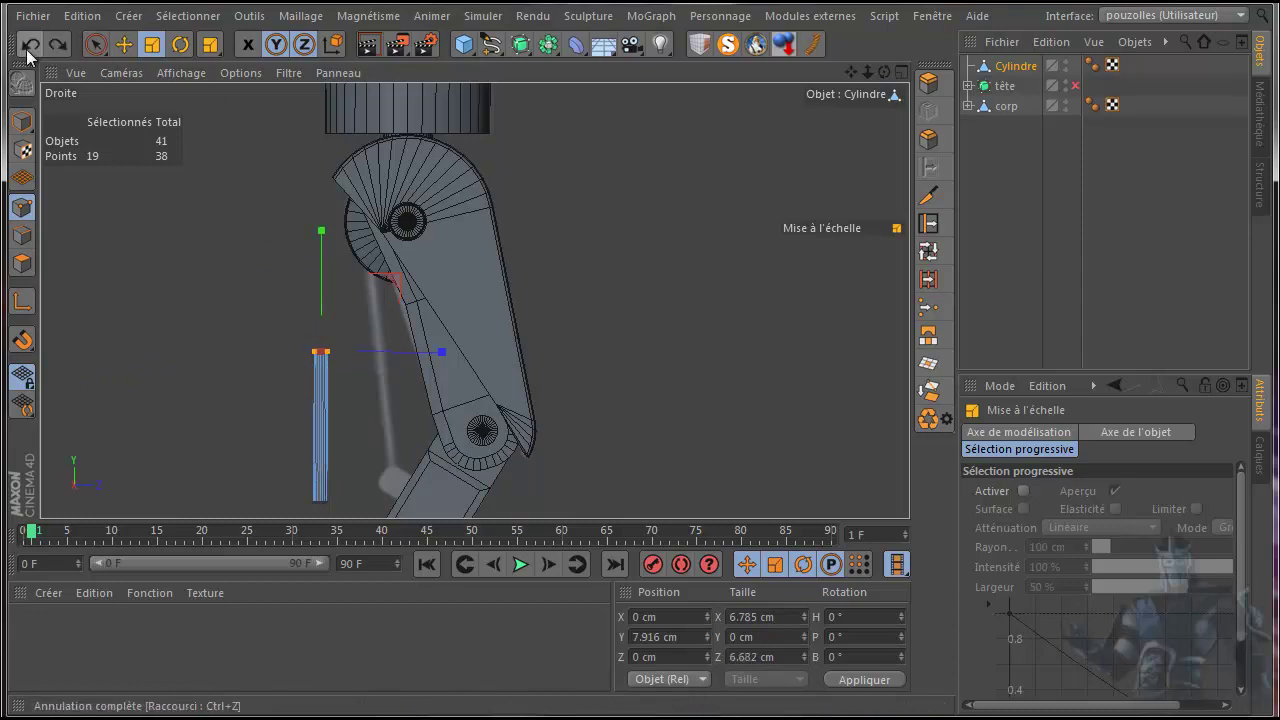
# Step: Scale the whole cylinder down to about 4.9 cm in Z with X locked, and raise its top ring to about Y 14.9 cm
pyautogui.click(20, 124)
pyautogui.moveTo(263, 337); pyautogui.dragTo(55, 390)
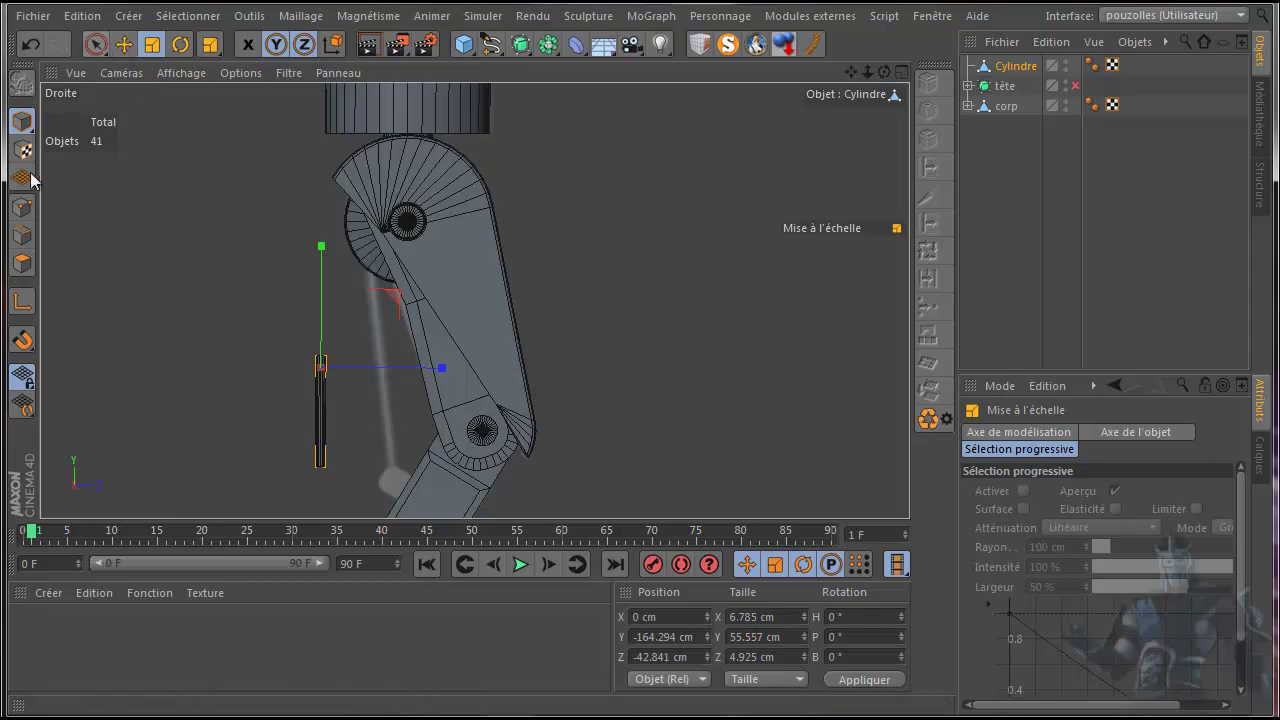
pyautogui.click(19, 209)
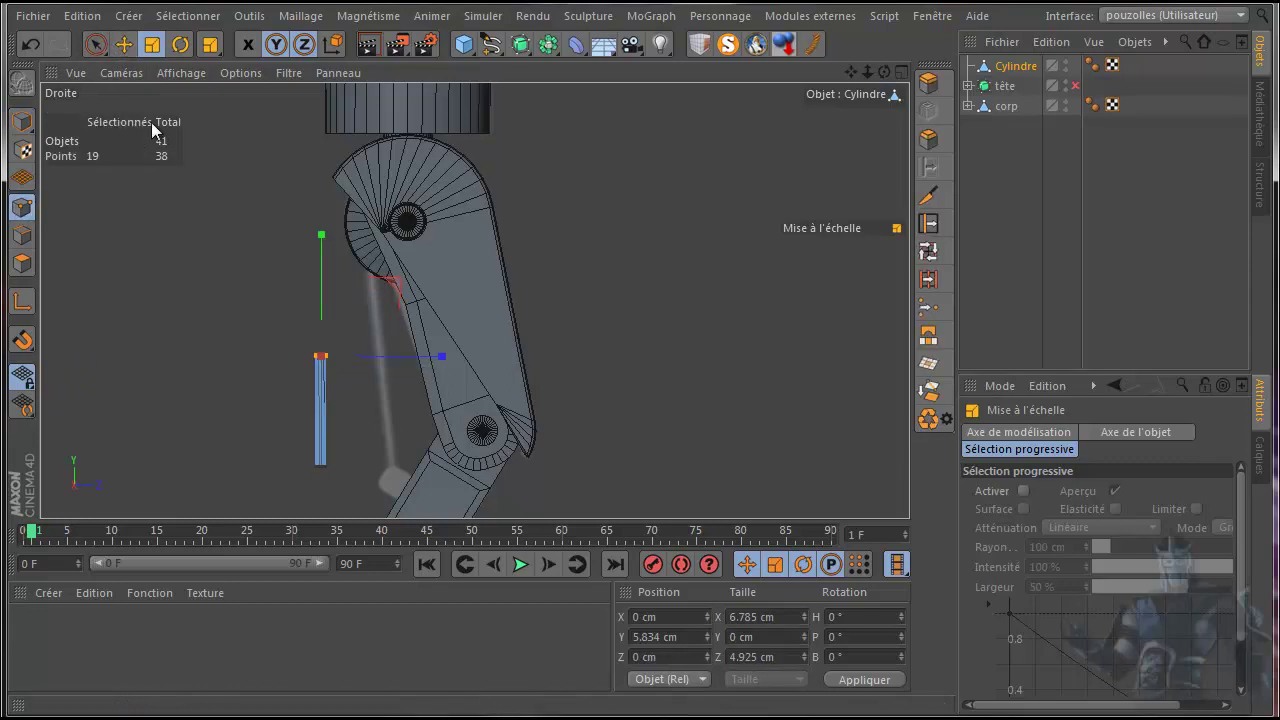
pyautogui.click(124, 45)
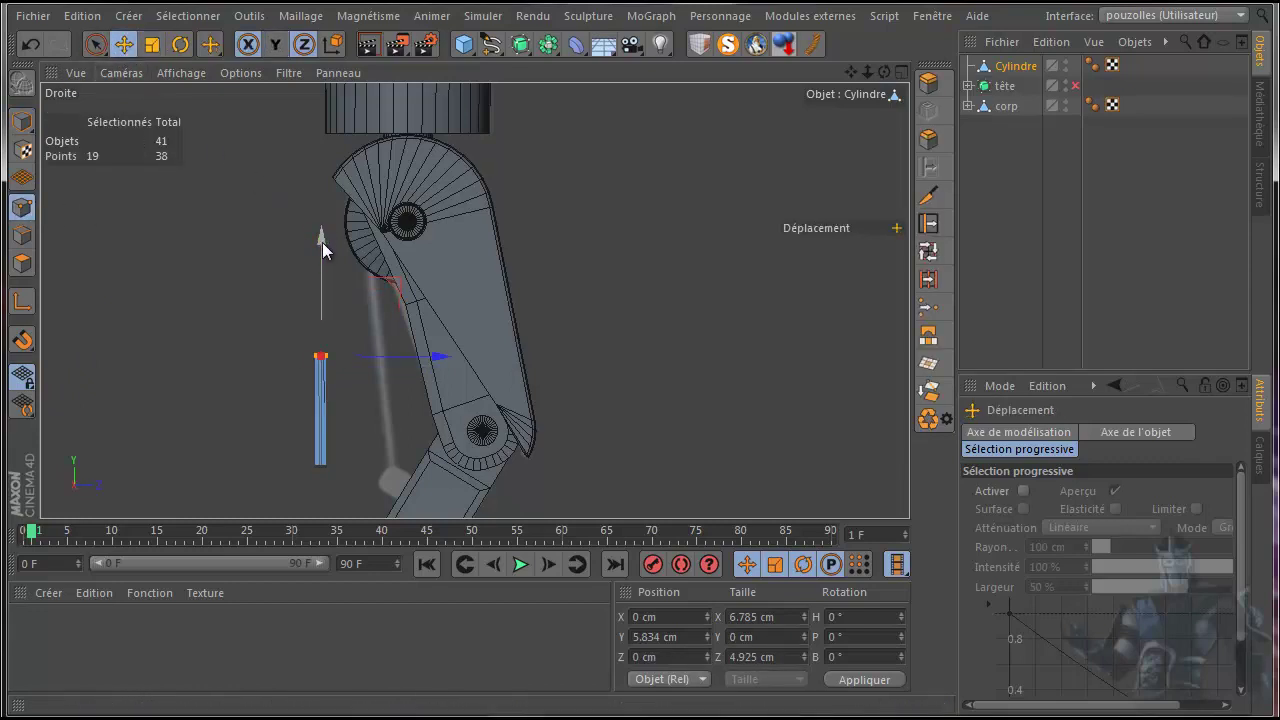
pyautogui.moveTo(319, 243); pyautogui.dragTo(329, 225)
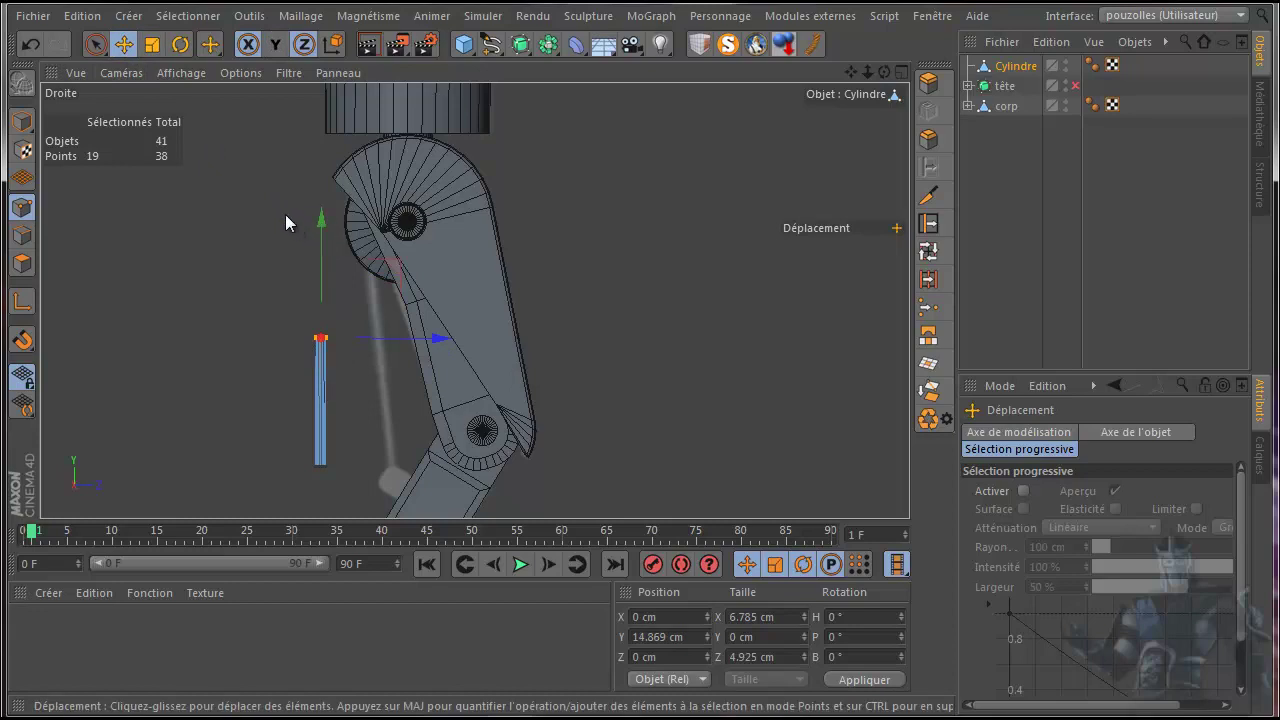
pyautogui.click(22, 121)
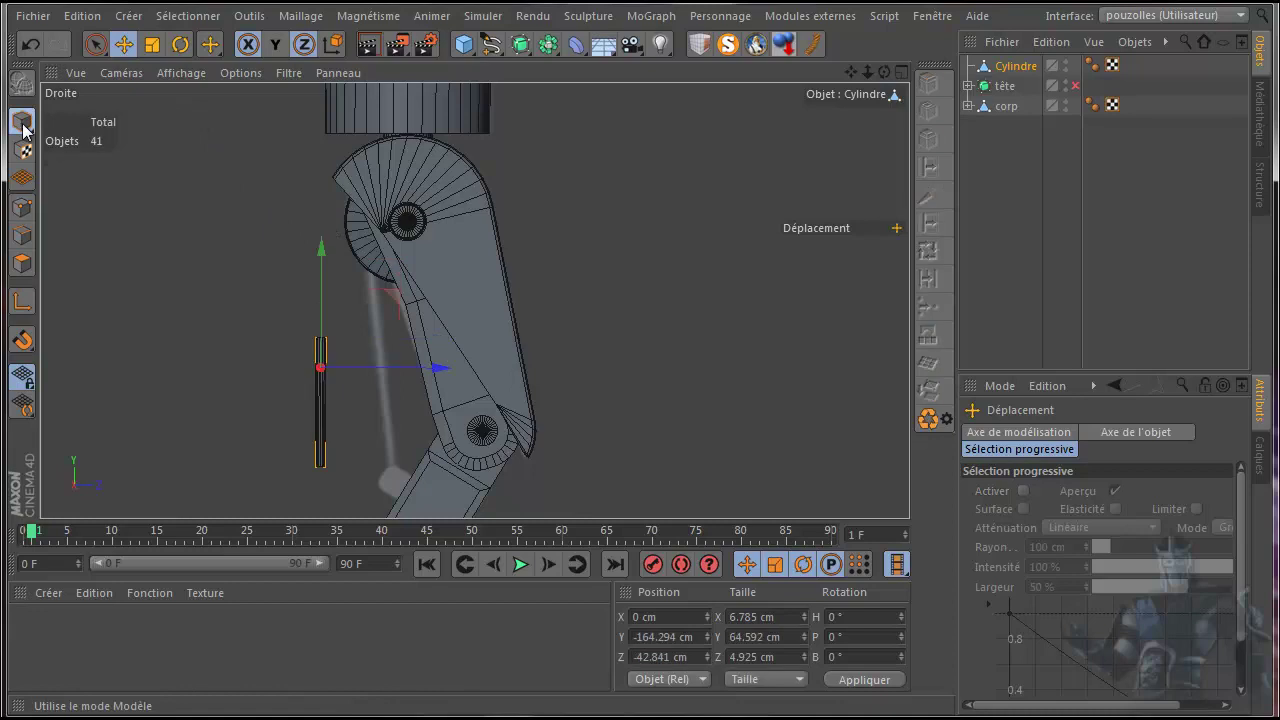
# Step: Rotate only the cylinder's object axis to a pitch of 90°, leaving its geometry in place
pyautogui.click(181, 46)
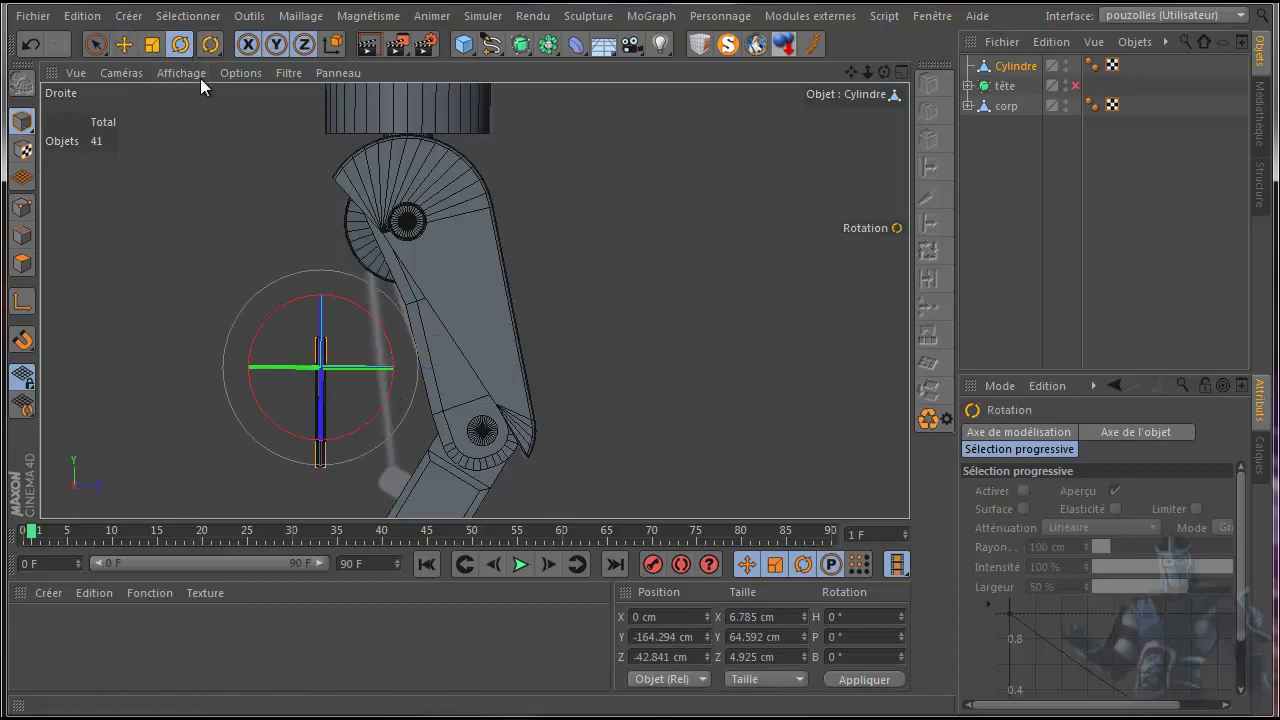
pyautogui.click(123, 45)
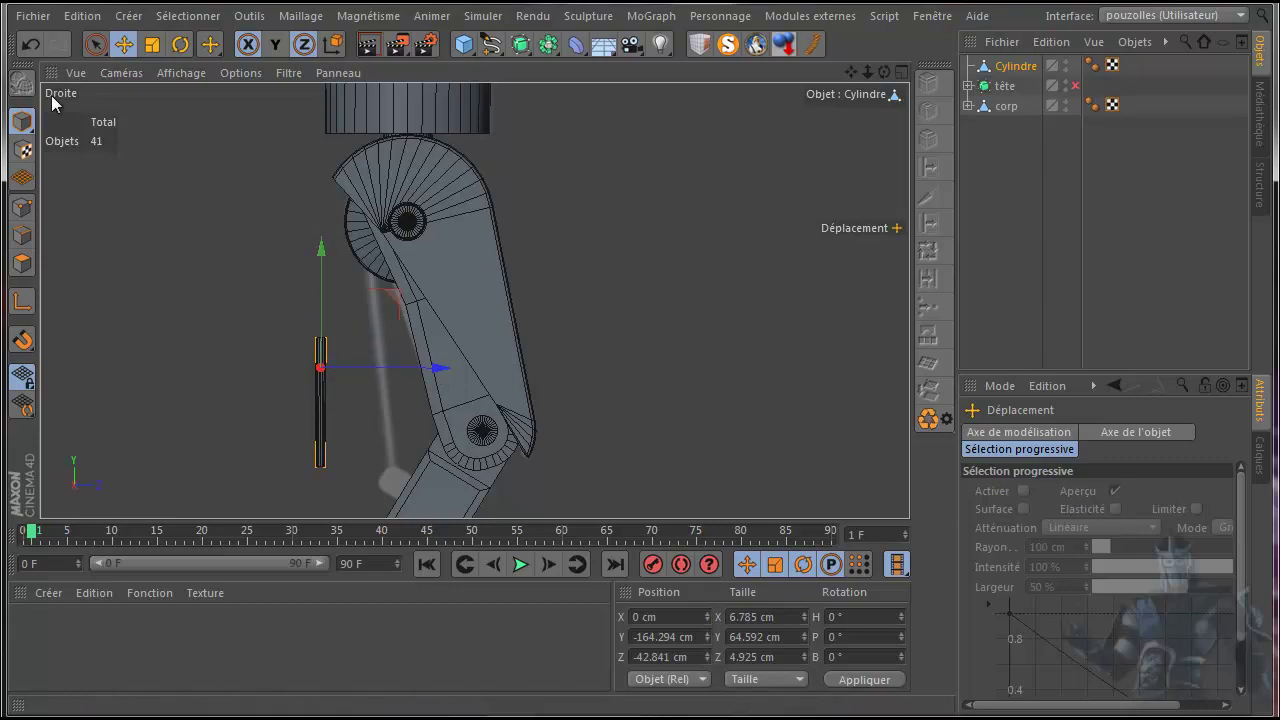
pyautogui.click(25, 128)
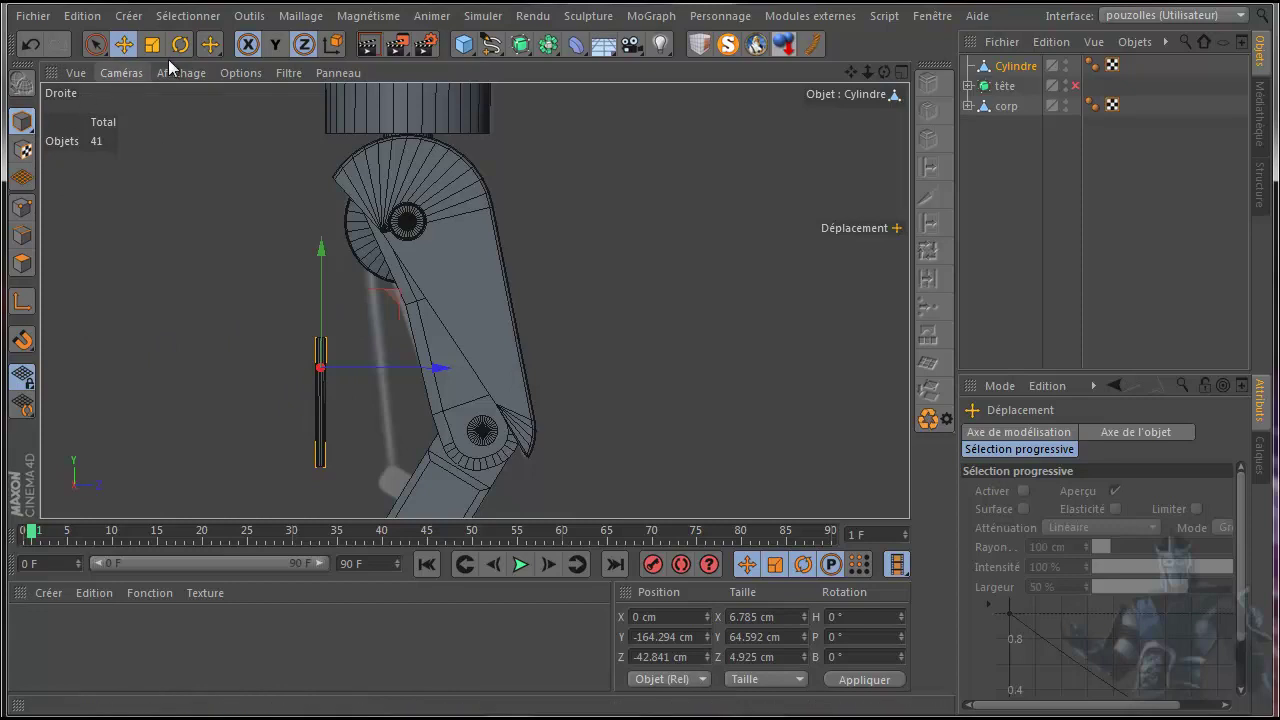
pyautogui.click(180, 46)
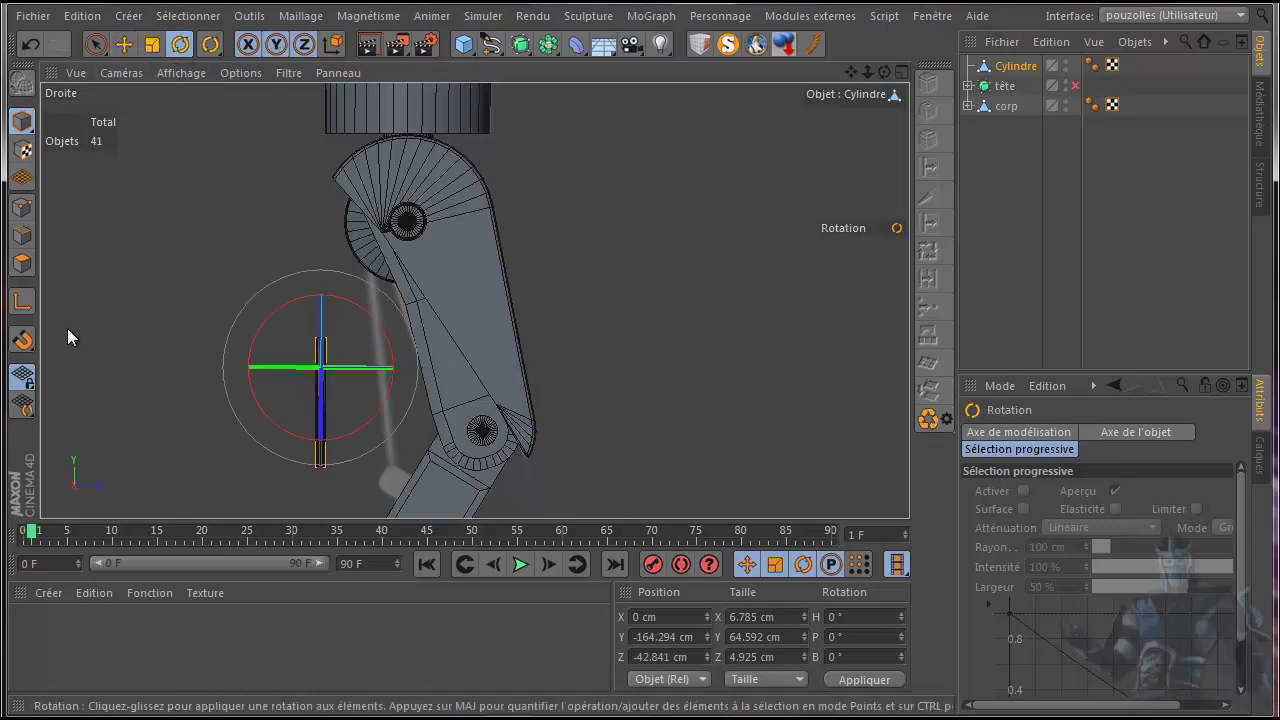
pyautogui.click(20, 305)
pyautogui.moveTo(357, 441); pyautogui.dragTo(402, 326)
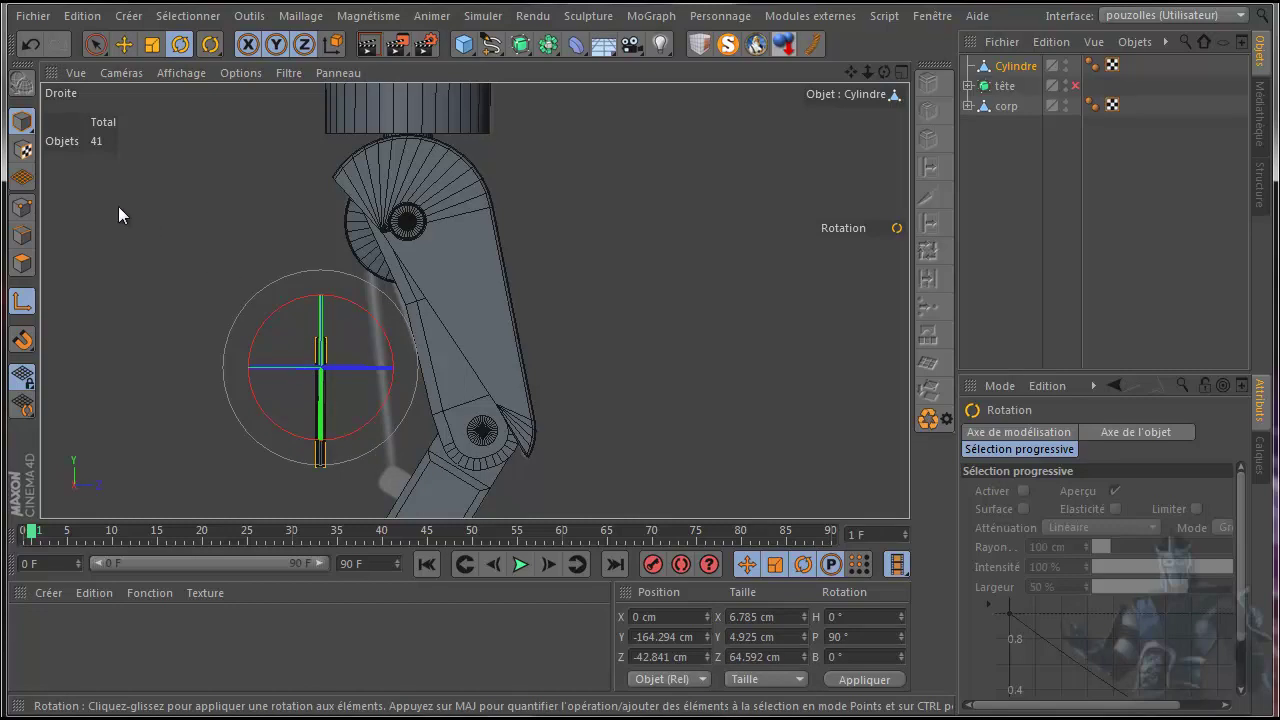
# Step: Move only the cylinder's object axis down to the rod's bottom end, at about Y -214 cm
pyautogui.click(124, 44)
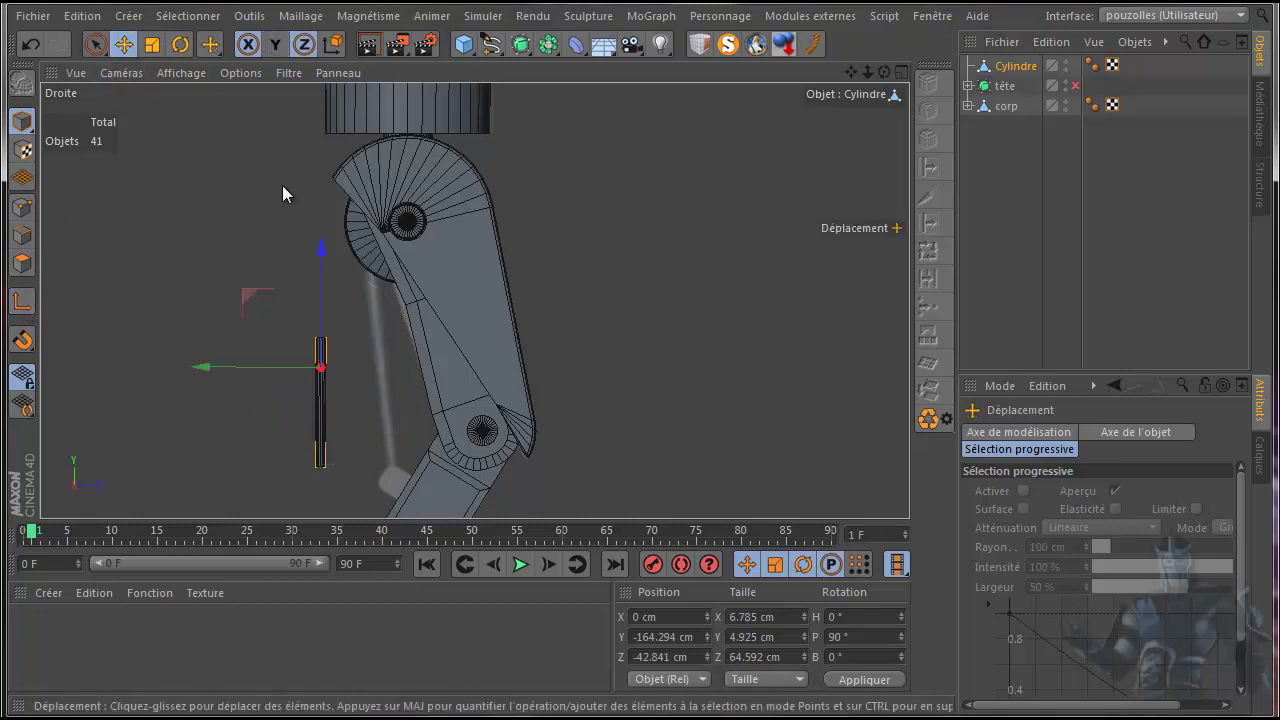
pyautogui.scroll(4, 280, 470)
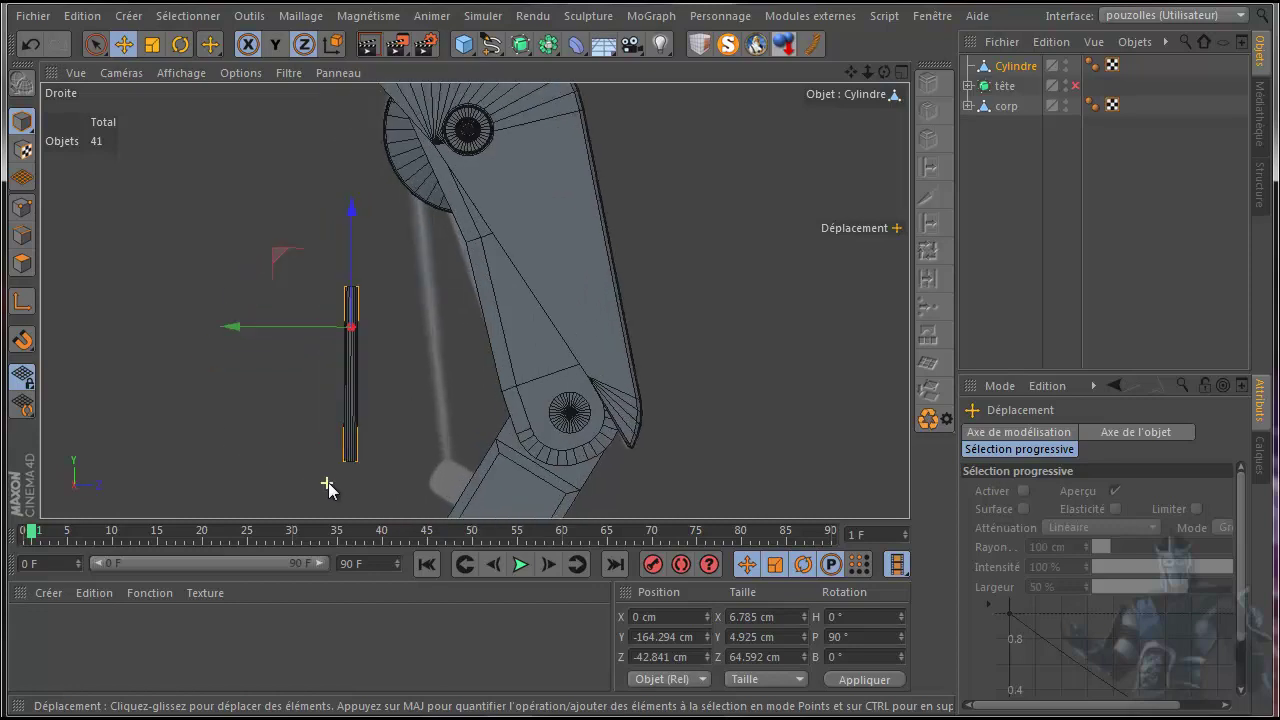
pyautogui.click(23, 302)
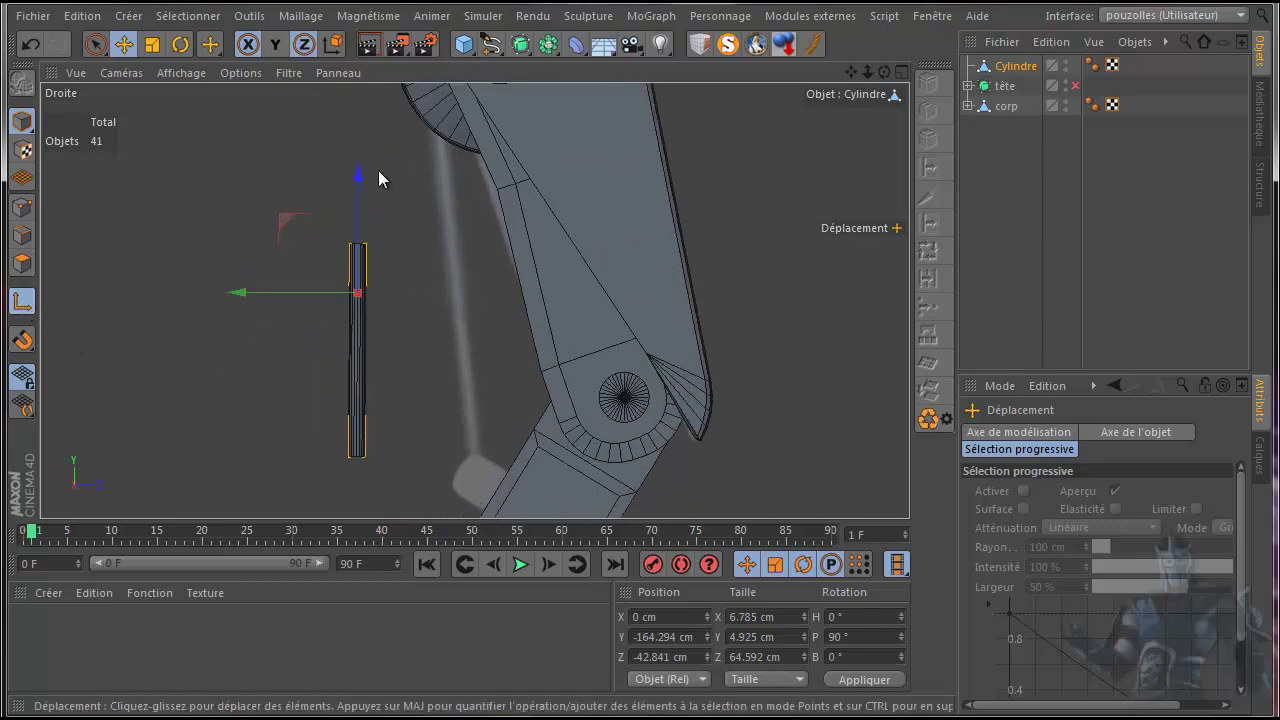
pyautogui.moveTo(358, 178); pyautogui.dragTo(357, 347)
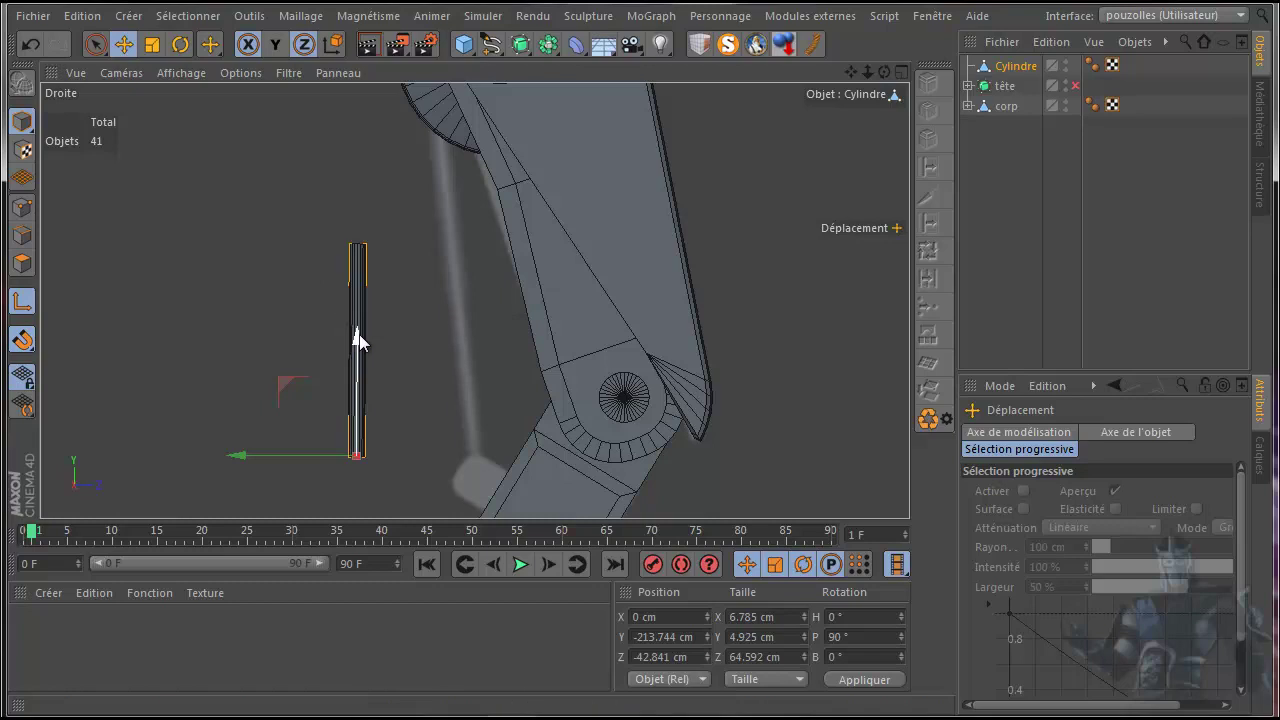
pyautogui.moveTo(357, 340); pyautogui.dragTo(330, 327)
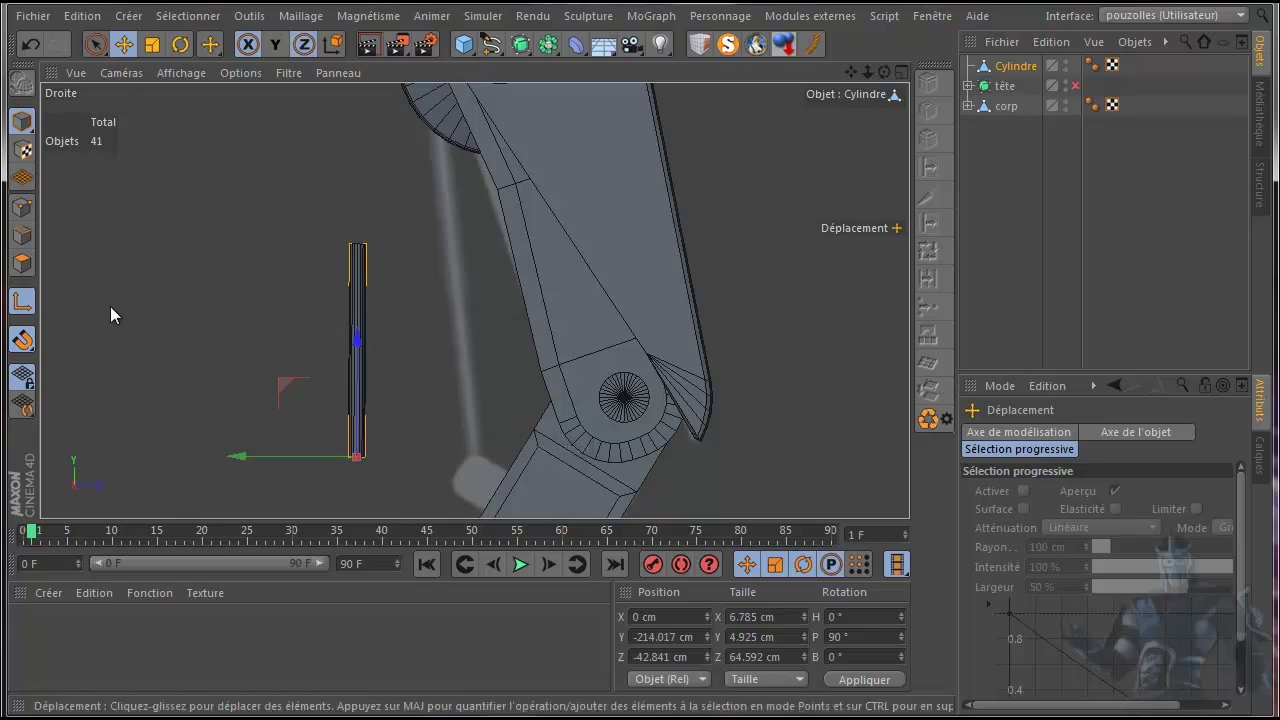
pyautogui.click(27, 299)
pyautogui.click(24, 343)
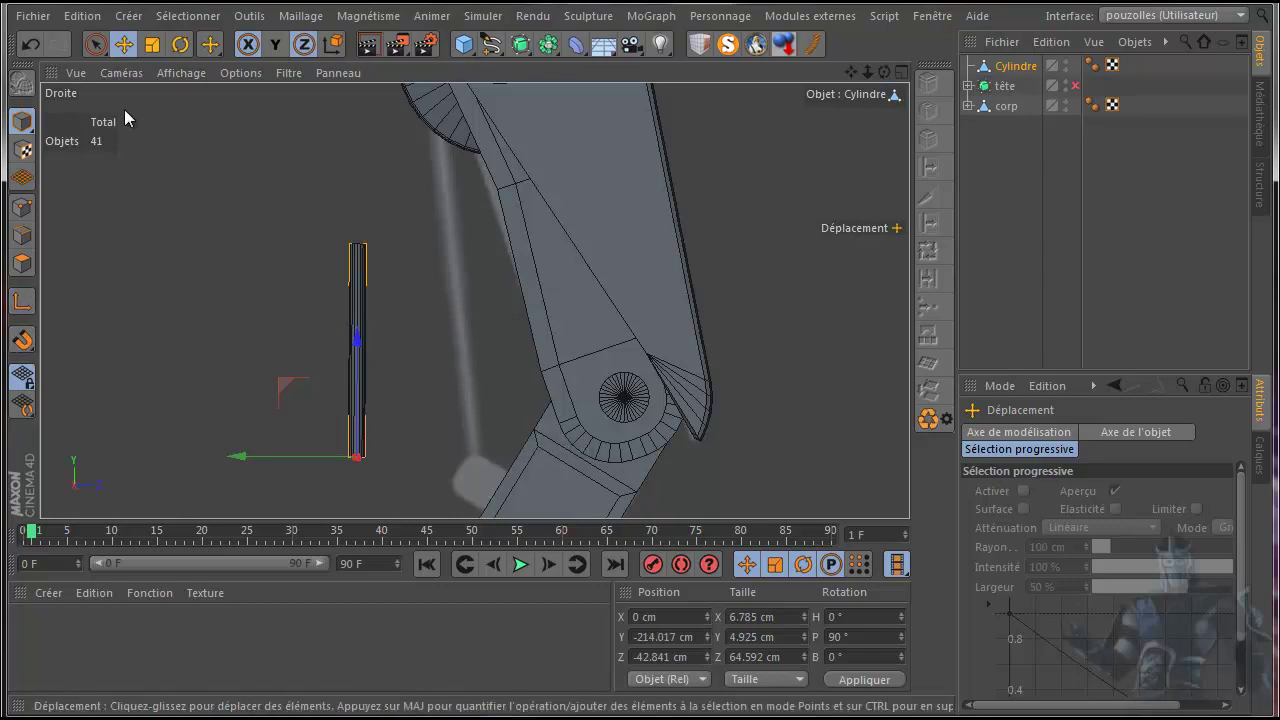
# Step: Align the cylinder with the reference rod by moving it to about Z -7 cm and tilting it to a pitch of about 97.9°
pyautogui.moveTo(241, 456); pyautogui.dragTo(363, 464)
pyautogui.moveTo(360, 473); pyautogui.dragTo(356, 473)
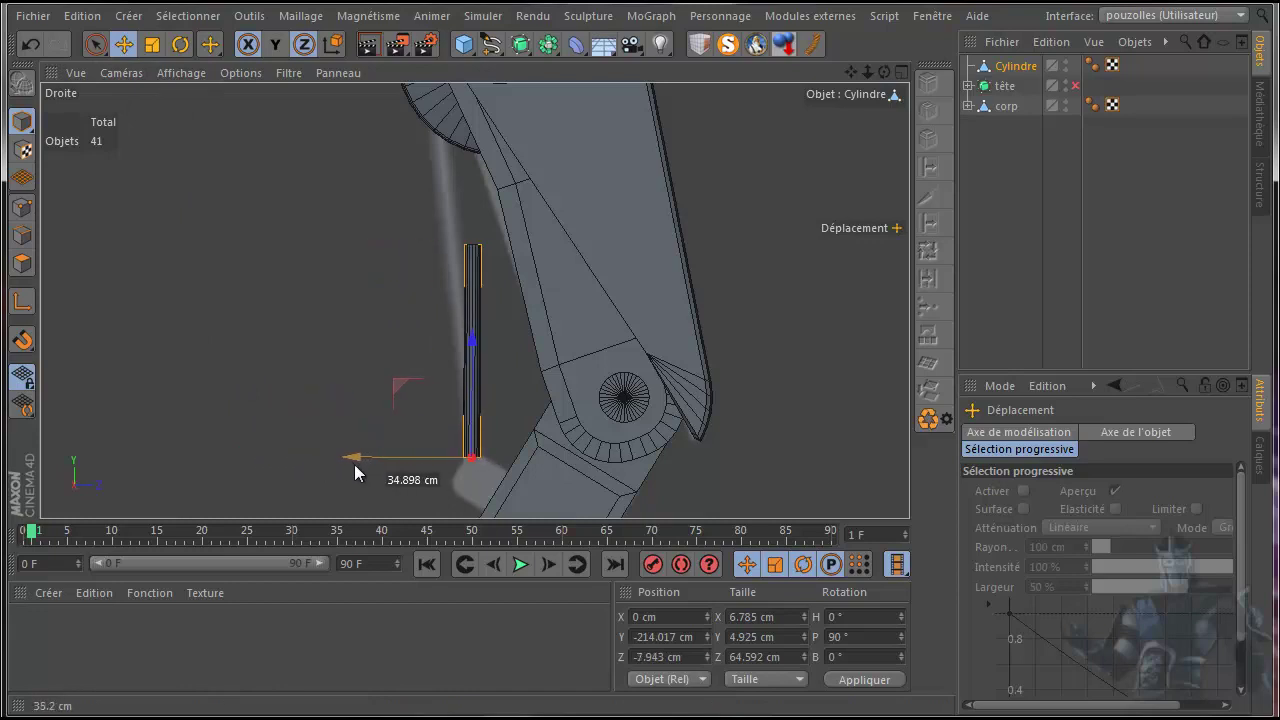
pyautogui.click(180, 44)
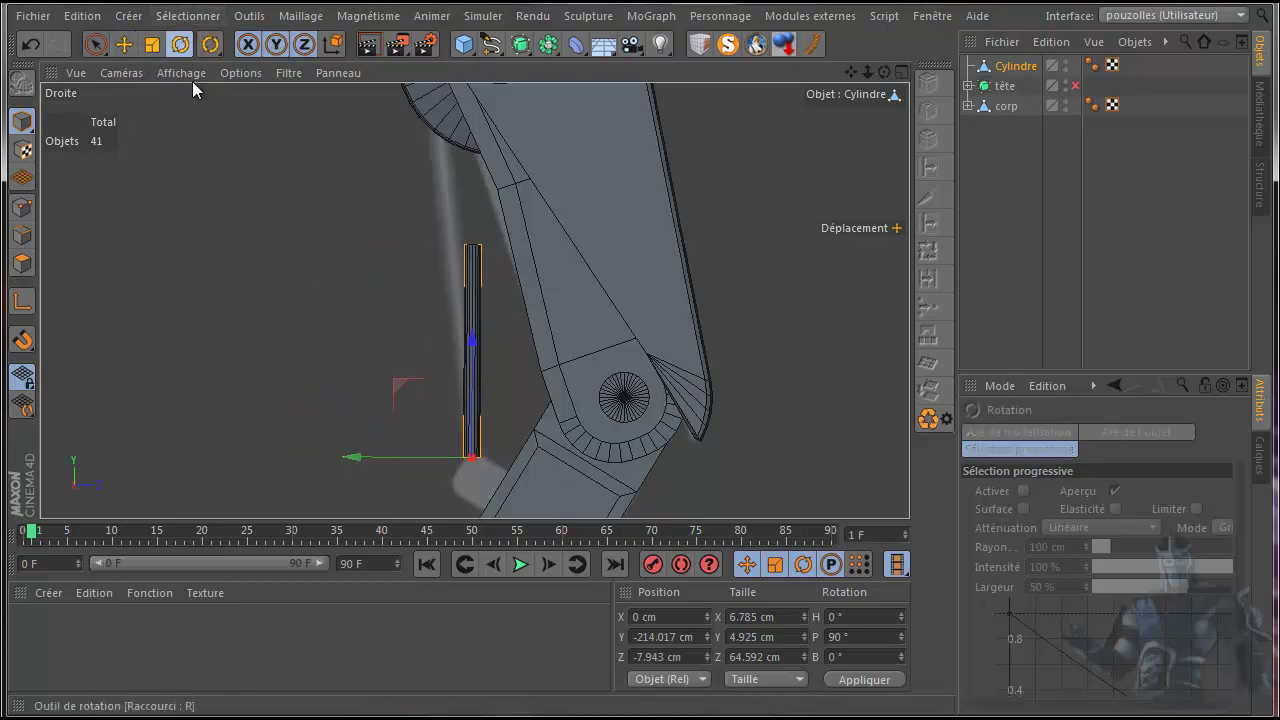
pyautogui.moveTo(427, 401); pyautogui.dragTo(421, 414)
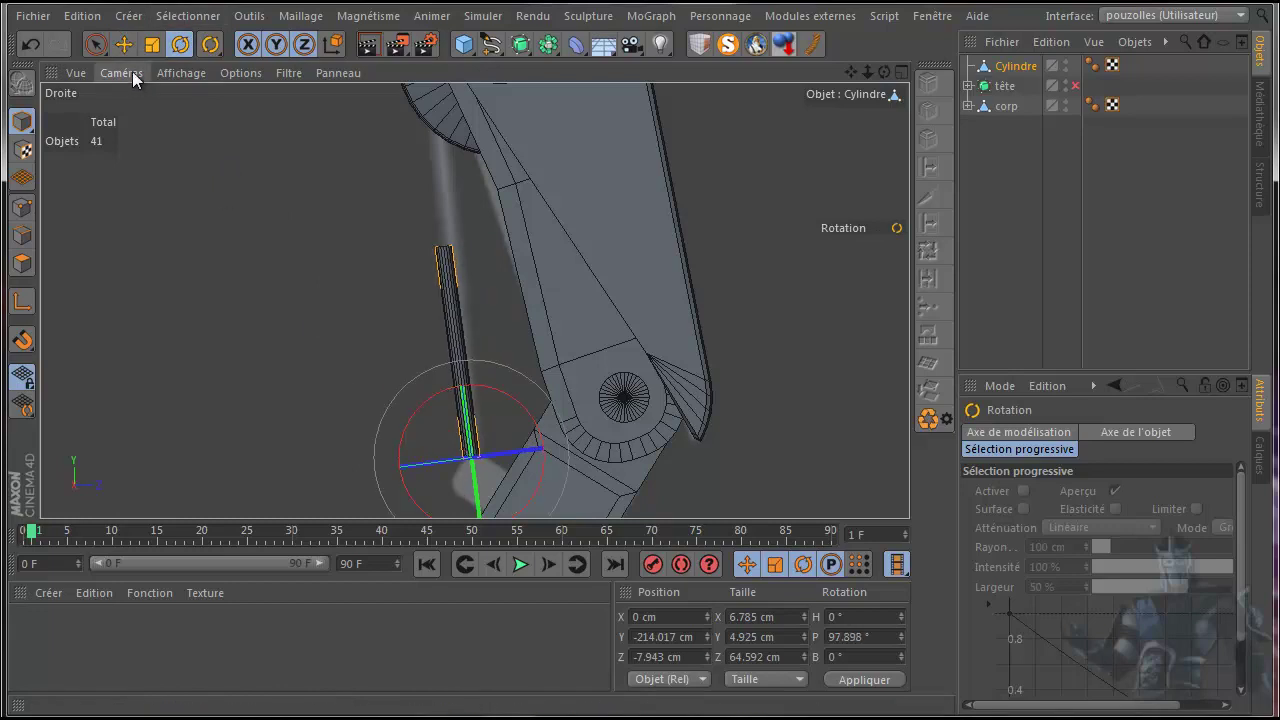
pyautogui.click(124, 44)
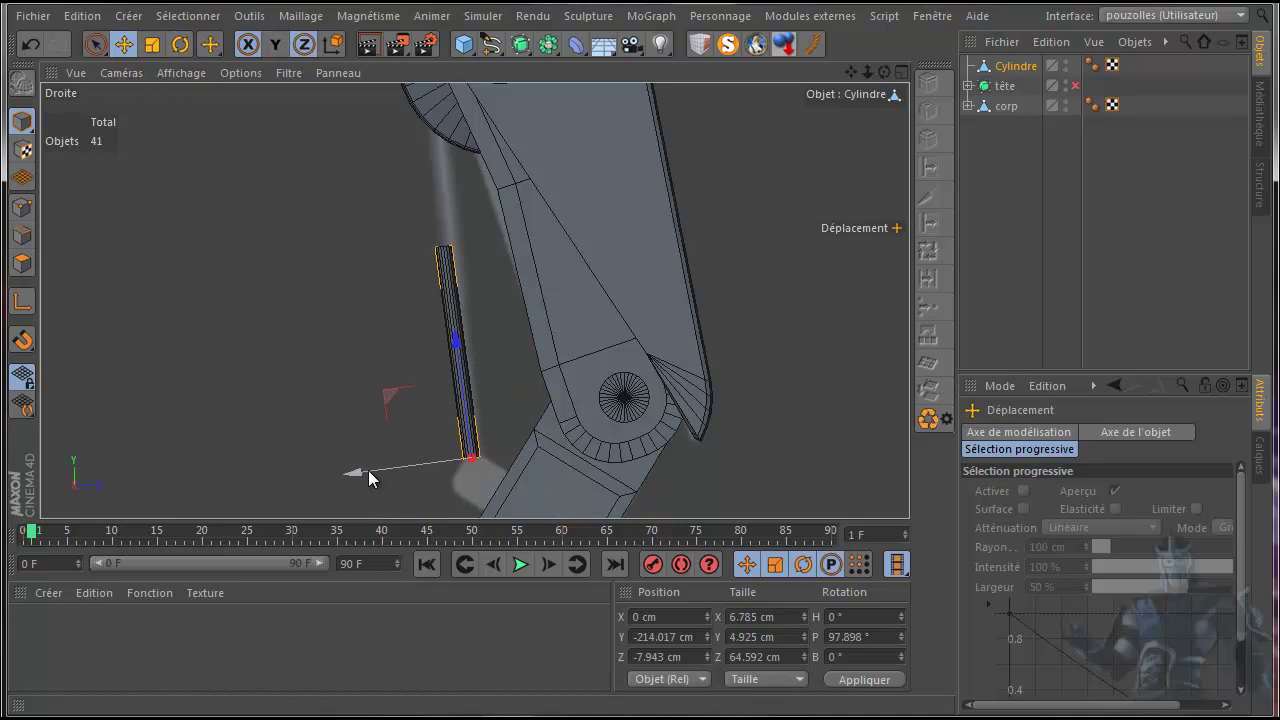
pyautogui.moveTo(368, 470); pyautogui.dragTo(371, 470)
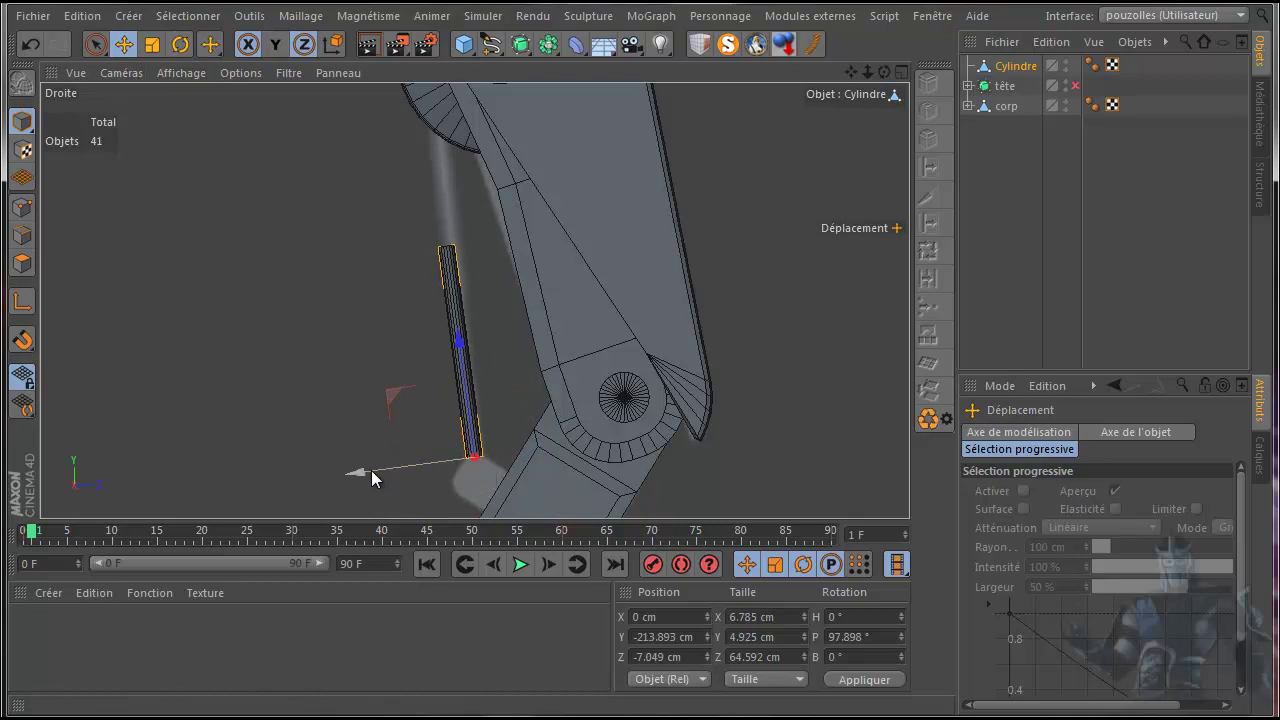
# Step: Add a cube primitive to the scene
pyautogui.middleClick(300, 345)
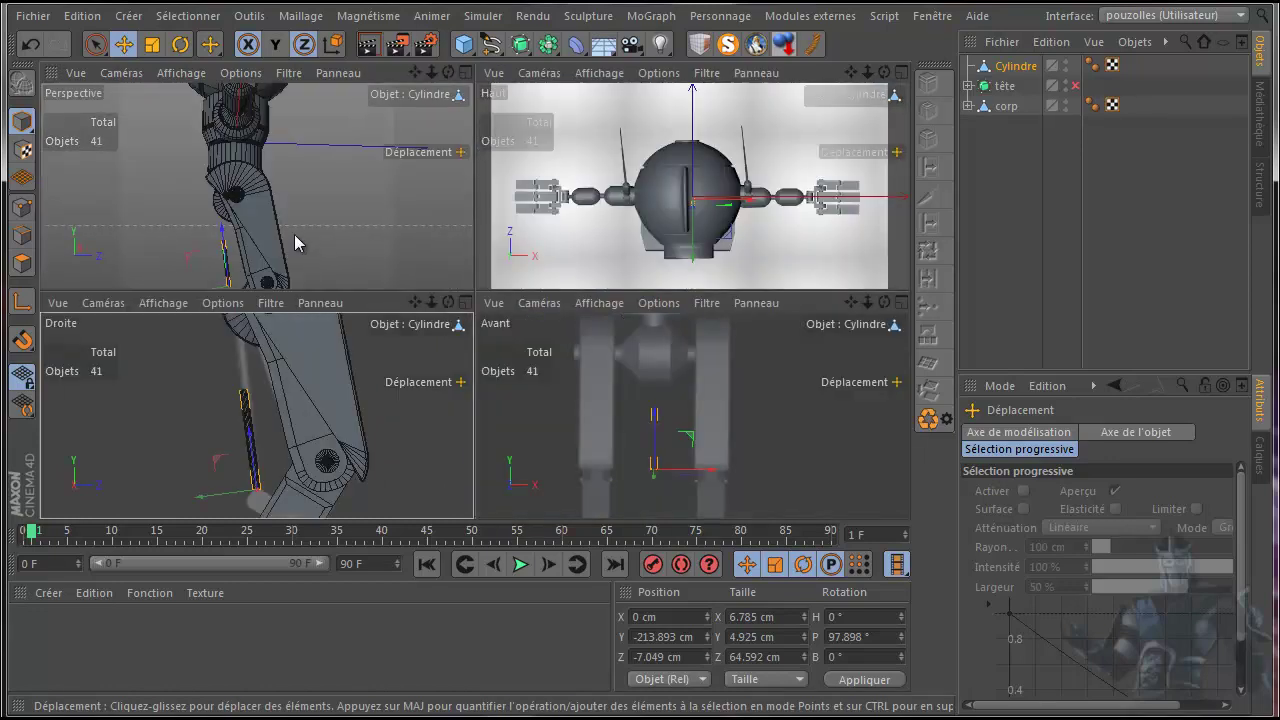
pyautogui.middleClick(293, 258)
pyautogui.scroll(-1, 723, 138)
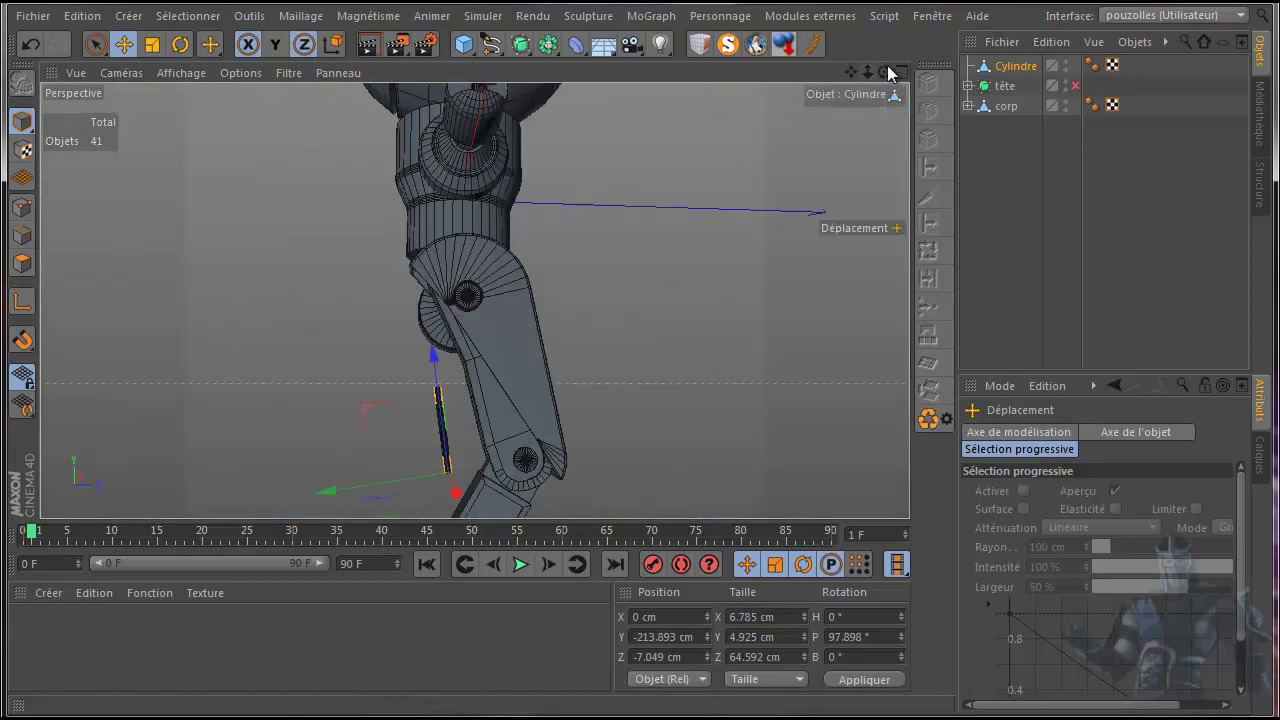
pyautogui.moveTo(884, 72); pyautogui.dragTo(644, 393)
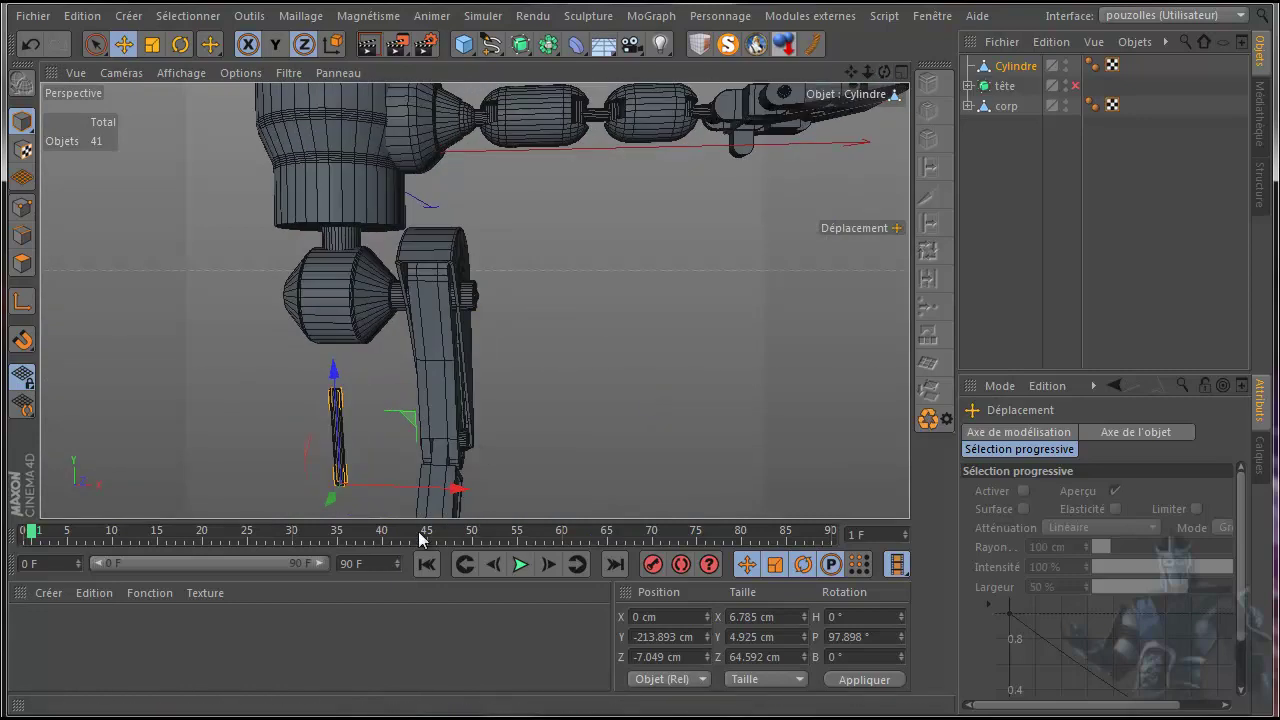
pyautogui.scroll(4, 414, 508)
pyautogui.moveTo(851, 72); pyautogui.dragTo(640, 391)
pyautogui.moveTo(884, 72); pyautogui.dragTo(641, 393)
pyautogui.click(463, 44)
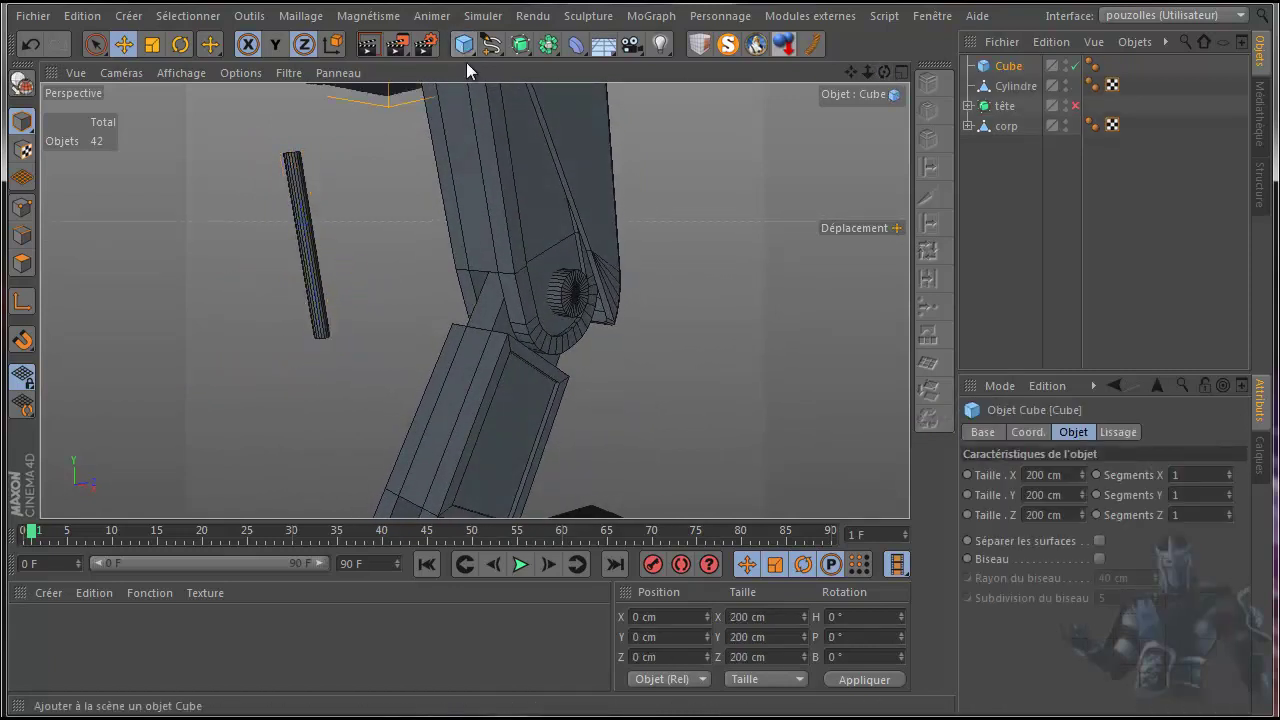
# Step: Make the cube a child of jambe h.D under bassin and reset its relative position to 0 cm on all axes
pyautogui.scroll(-6, 550, 216)
pyautogui.scroll(-1, 548, 216)
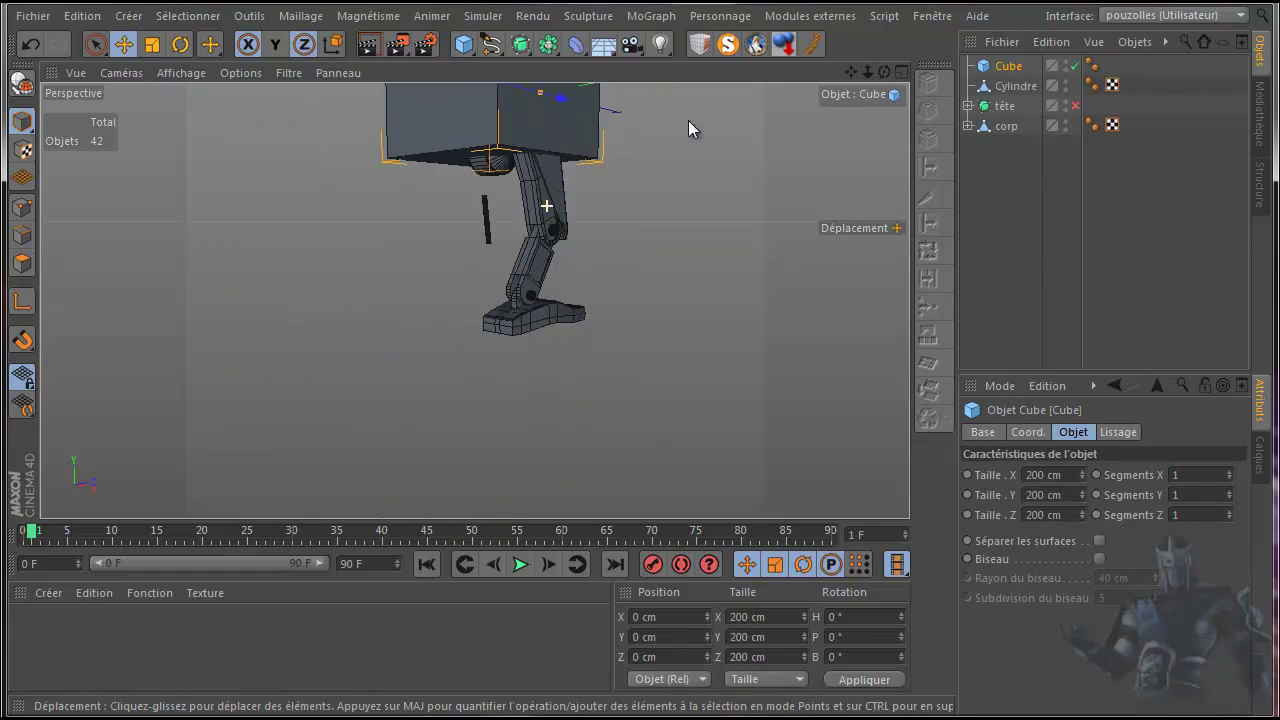
pyautogui.moveTo(849, 72); pyautogui.dragTo(640, 404)
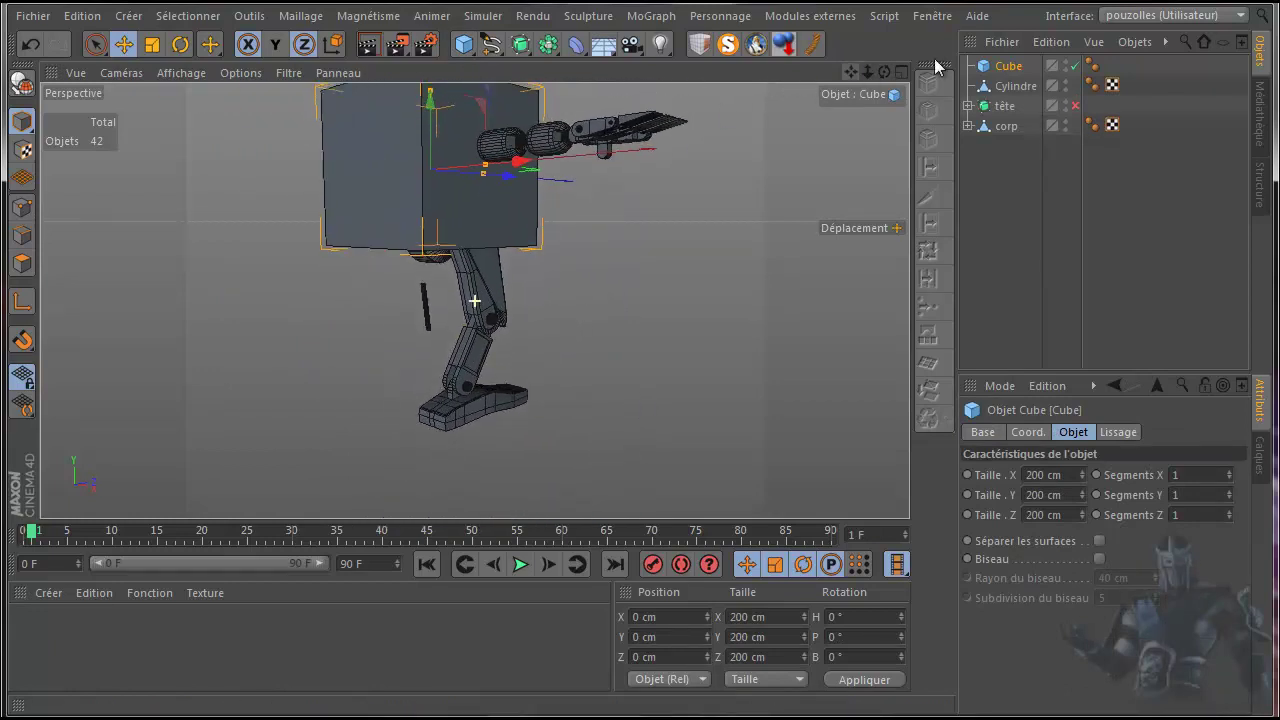
pyautogui.click(968, 126)
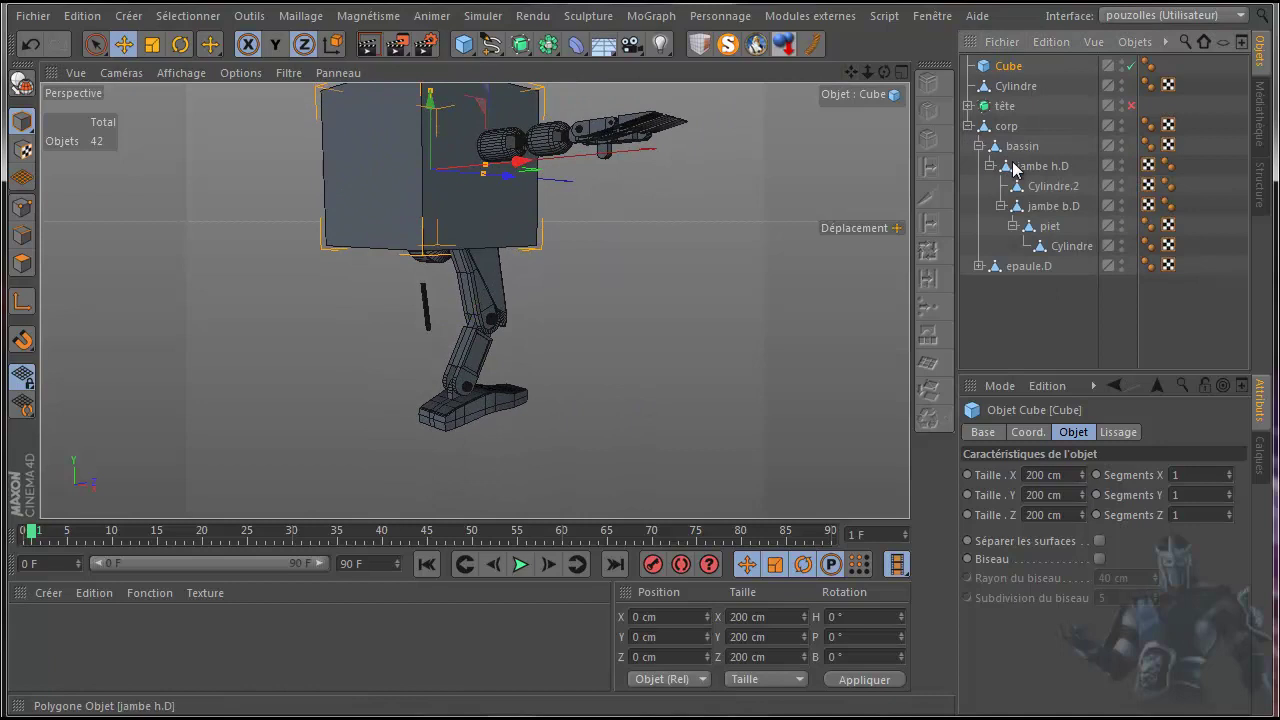
pyautogui.moveTo(1010, 70); pyautogui.dragTo(1036, 168)
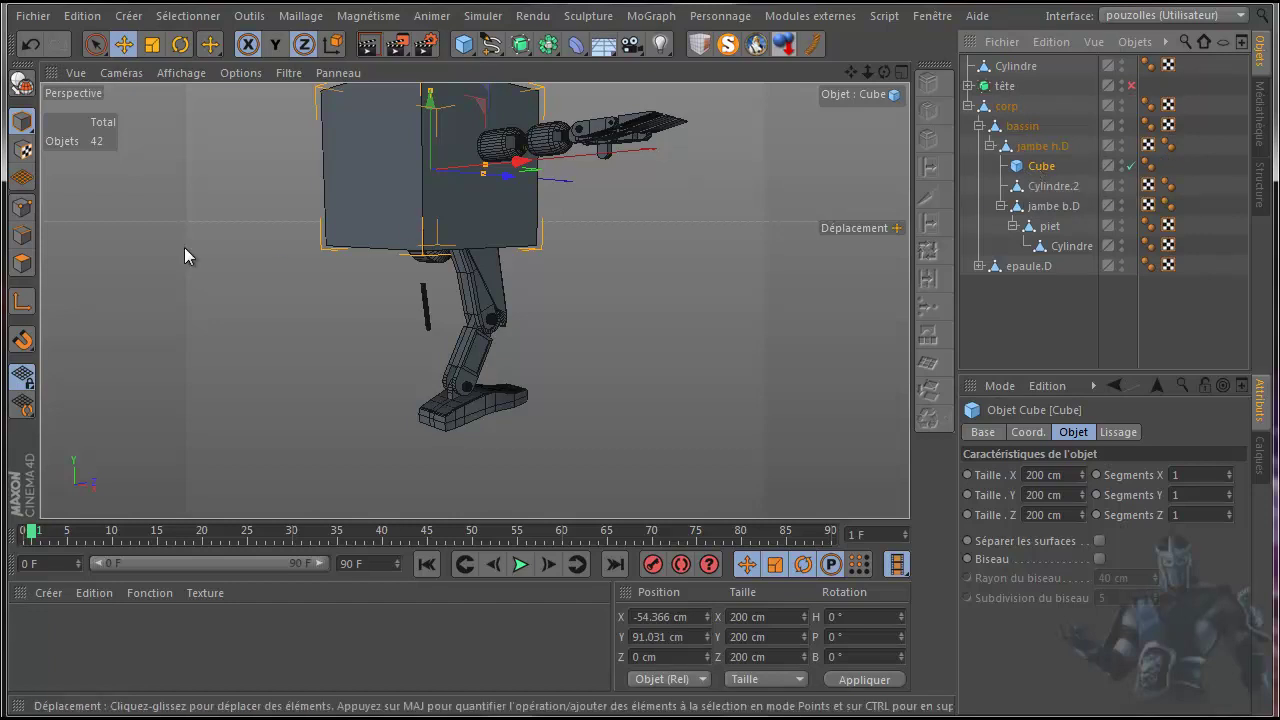
pyautogui.click(758, 46)
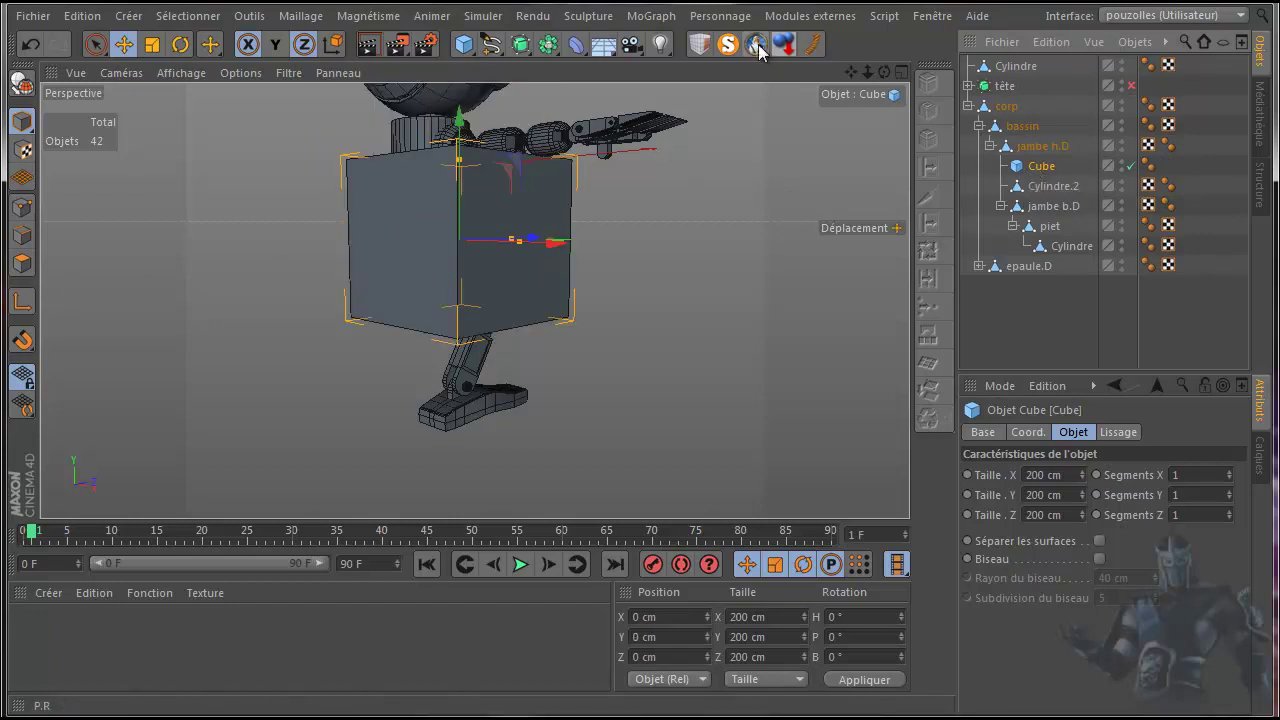
# Step: Set the cube's X, Y and Z sizes to 20 cm each
pyautogui.doubleClick(1047, 474)
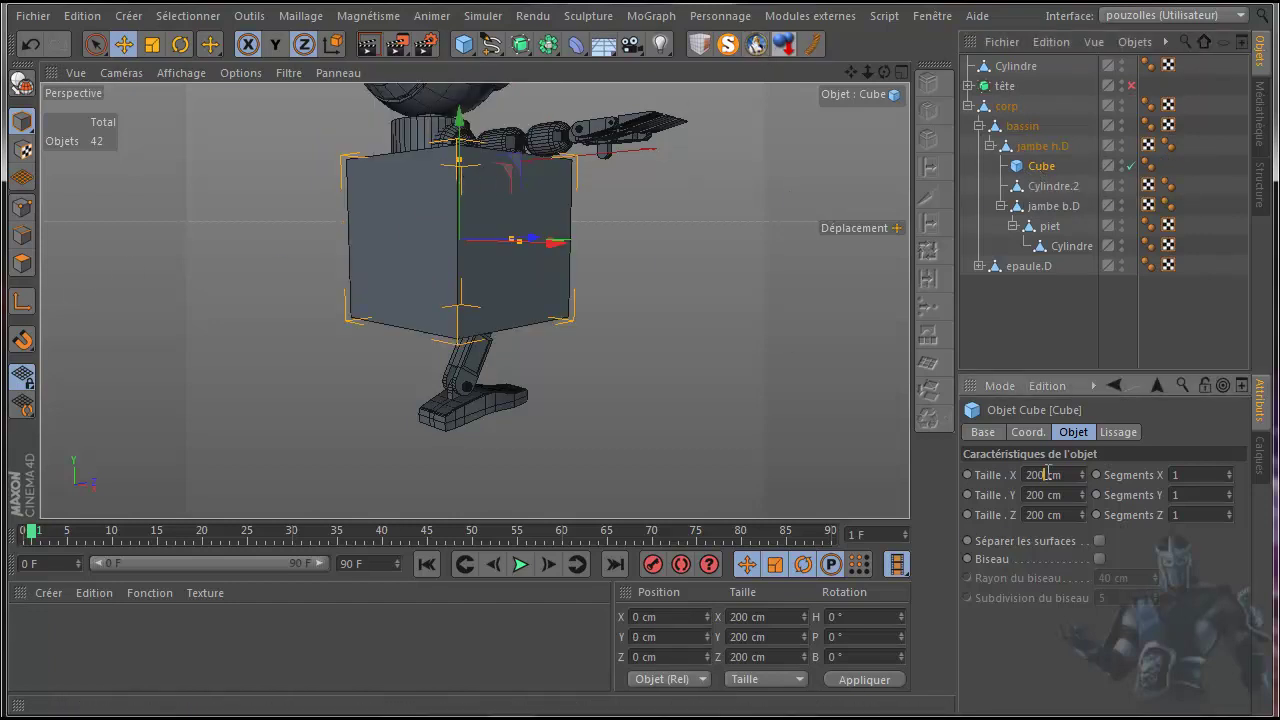
pyautogui.write('20')
pyautogui.press('Tab')
pyautogui.write('20')
pyautogui.doubleClick(1047, 515)
pyautogui.write('20')
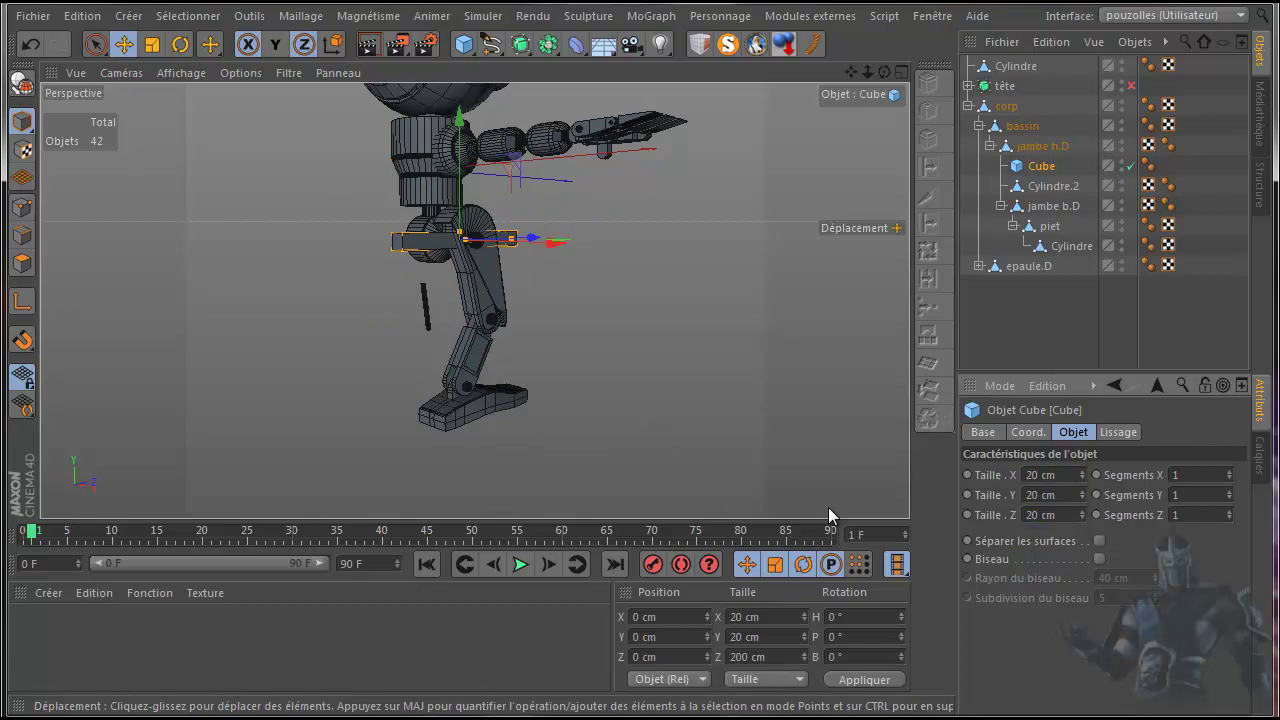
pyautogui.click(1053, 681)
# Step: Place the cube at the back of the upper leg, about Y -20.7 cm and Z -17.9 cm, with a pitch of about 25.1°
pyautogui.middleClick(548, 362)
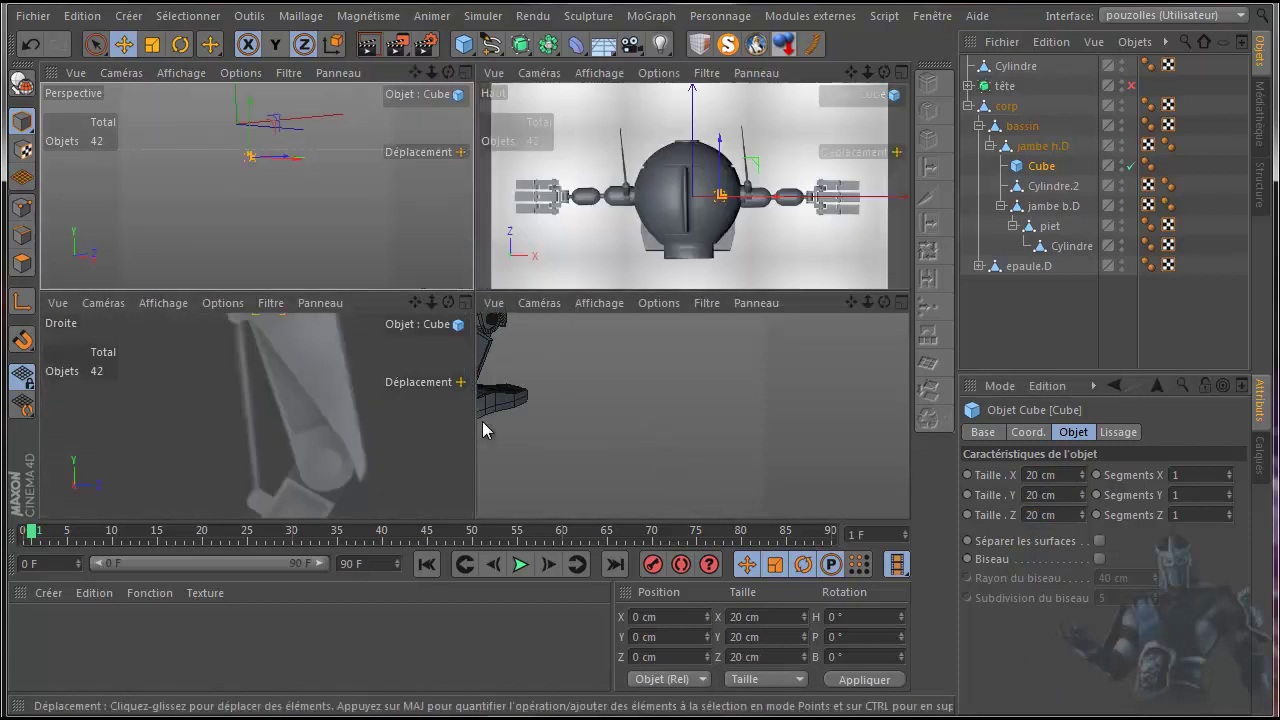
pyautogui.middleClick(400, 460)
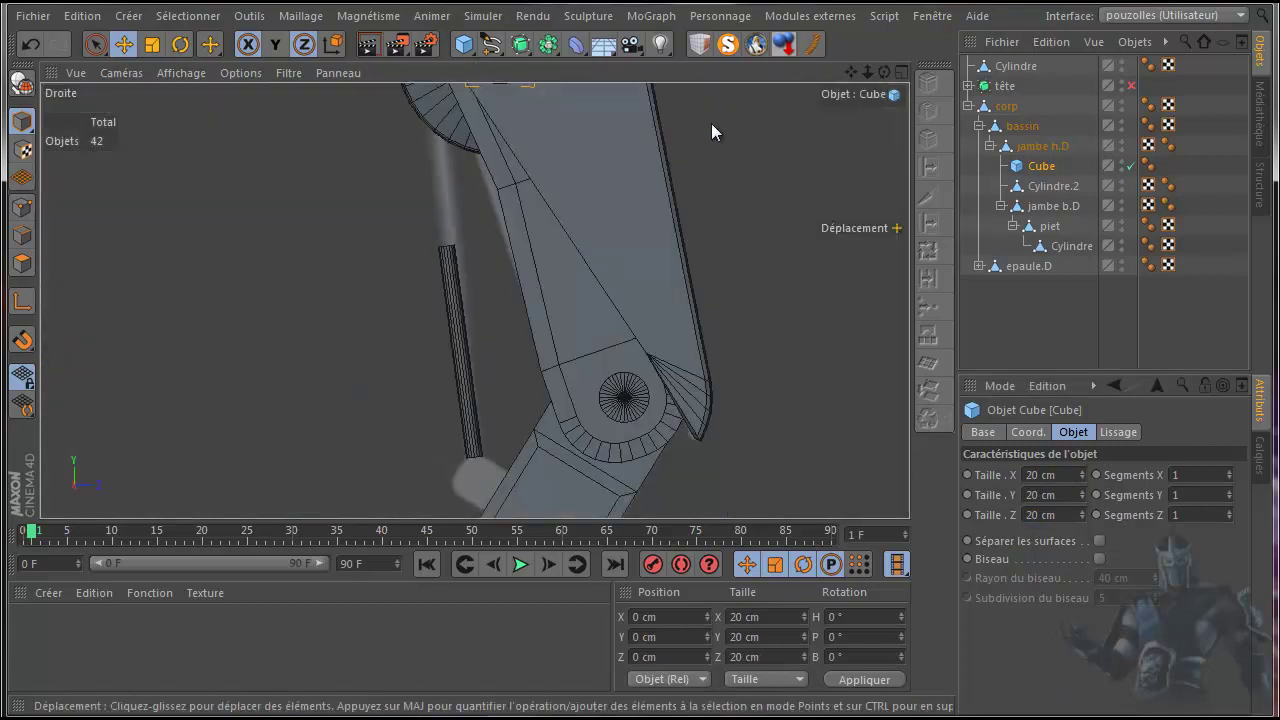
pyautogui.press('o')
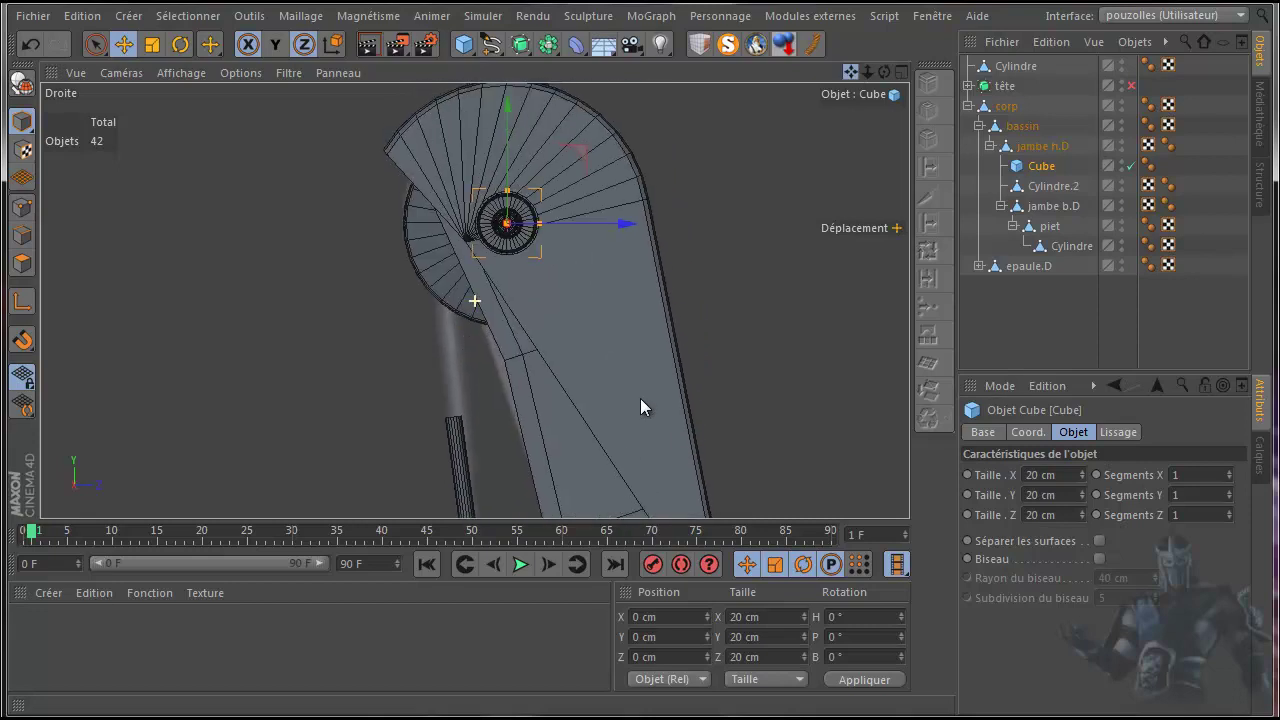
pyautogui.moveTo(580, 153); pyautogui.dragTo(501, 233)
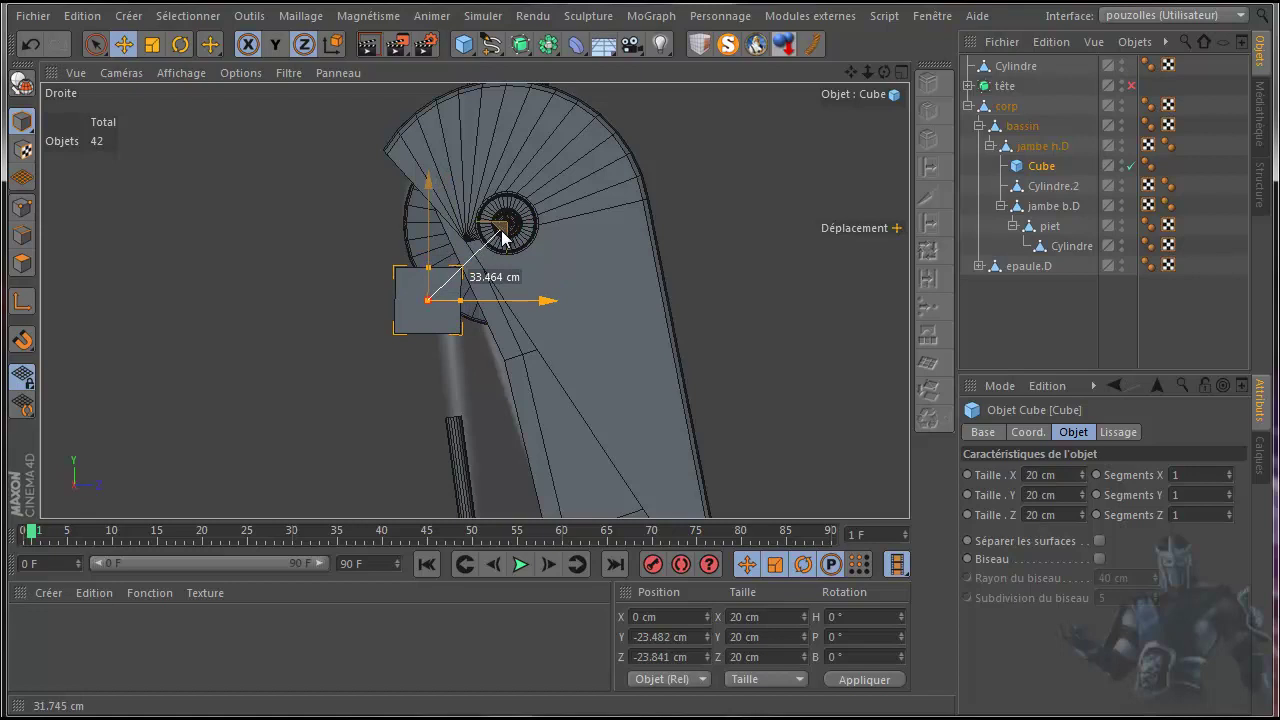
pyautogui.click(180, 44)
pyautogui.moveTo(465, 360); pyautogui.dragTo(489, 340)
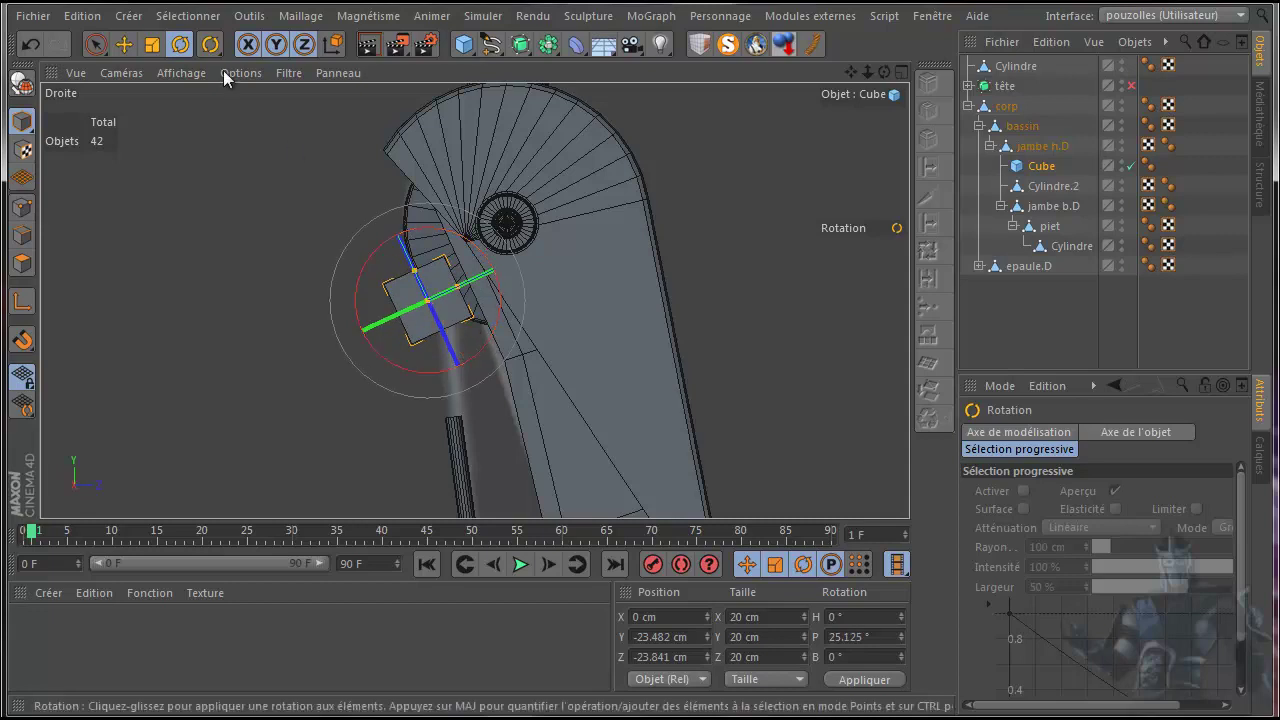
pyautogui.click(127, 47)
pyautogui.moveTo(527, 253)
pyautogui.mouseDown()
pyautogui.moveTo(558, 246)
pyautogui.moveTo(531, 251)
pyautogui.mouseUp()
# Step: Narrow the cube to about 5.7 cm in X and shift it sideways to about X 14.6 cm on the leg's rear face
pyautogui.middleClick(318, 259)
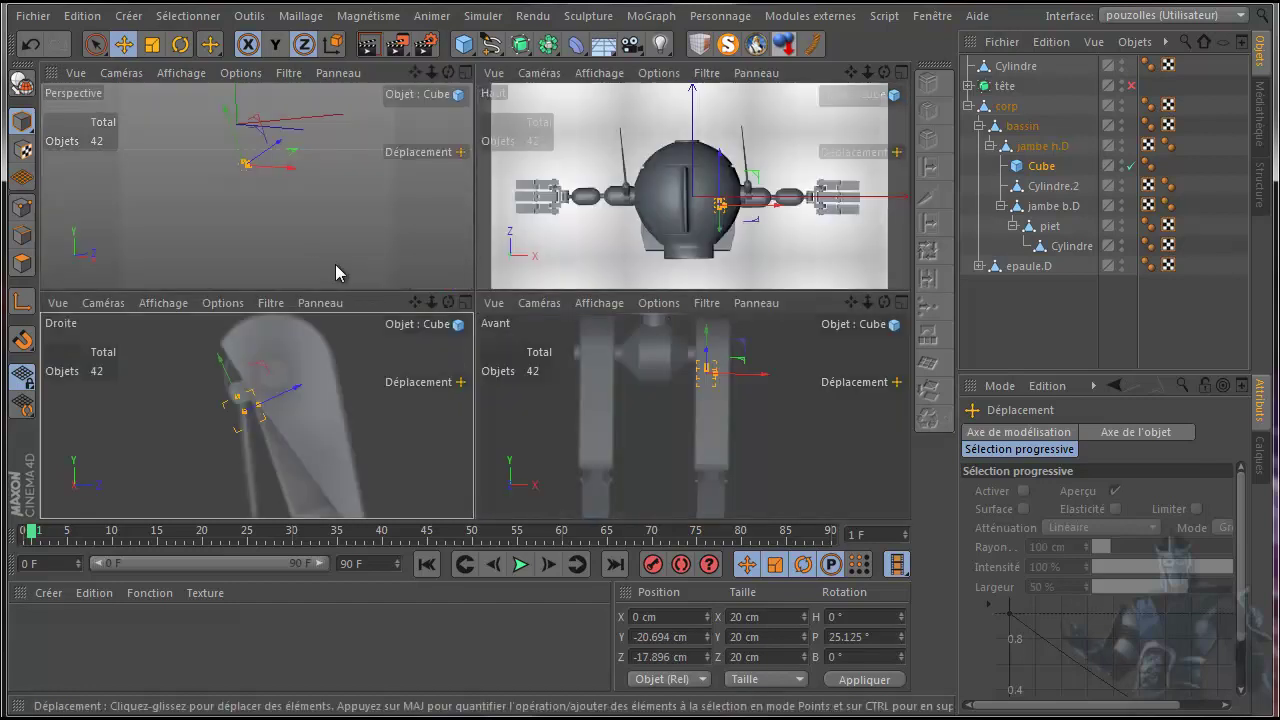
pyautogui.middleClick(309, 236)
pyautogui.scroll(3, 420, 278)
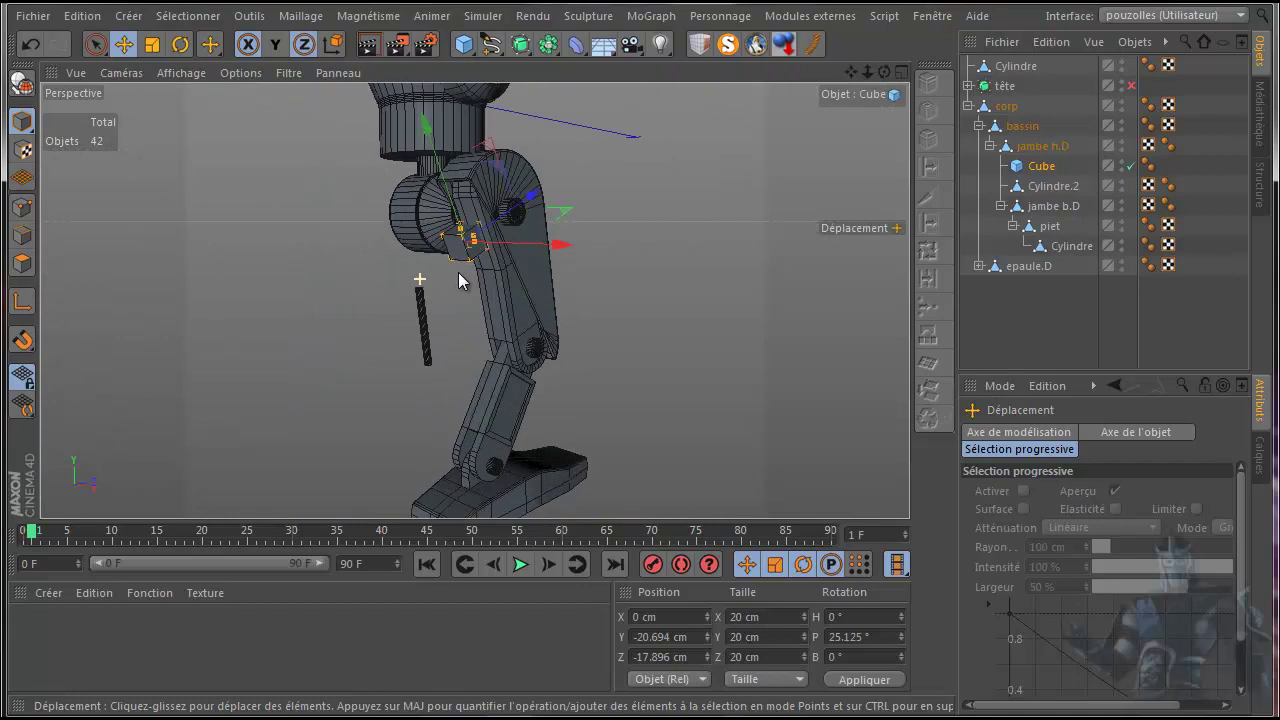
pyautogui.moveTo(886, 73); pyautogui.dragTo(641, 396)
pyautogui.moveTo(588, 240); pyautogui.dragTo(602, 243)
pyautogui.scroll(6, 477, 270)
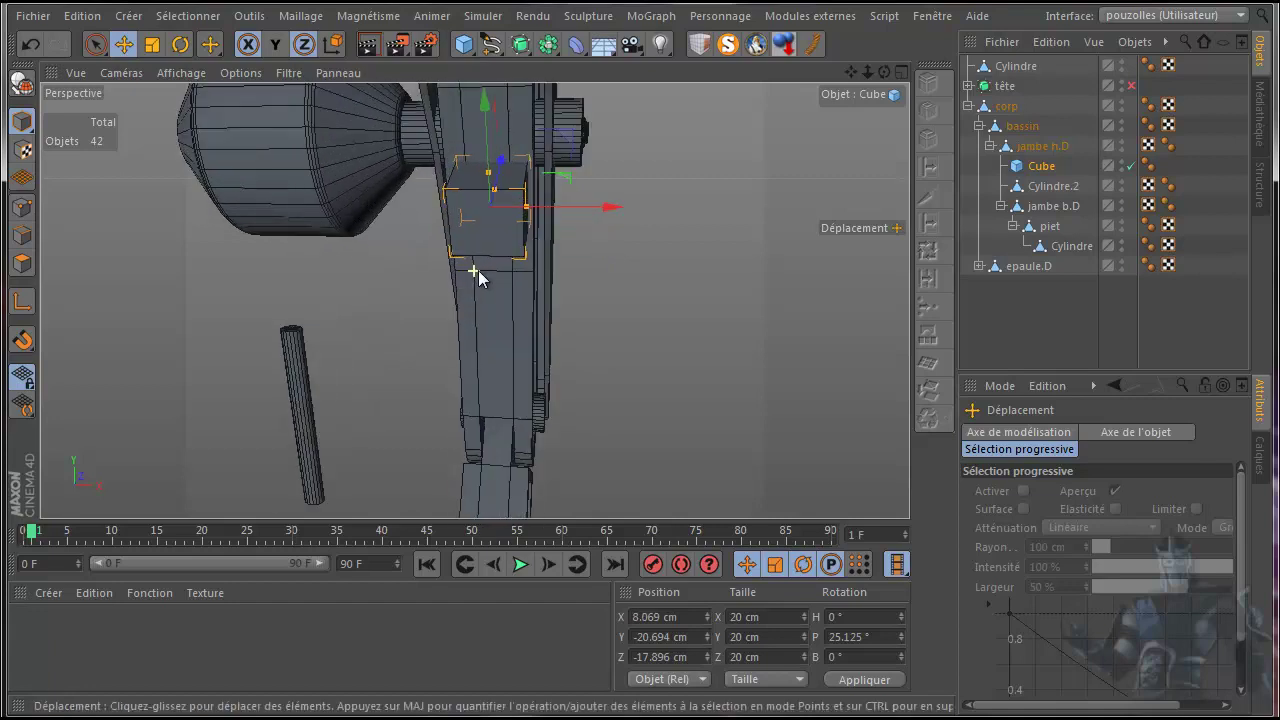
pyautogui.moveTo(541, 184); pyautogui.dragTo(507, 184)
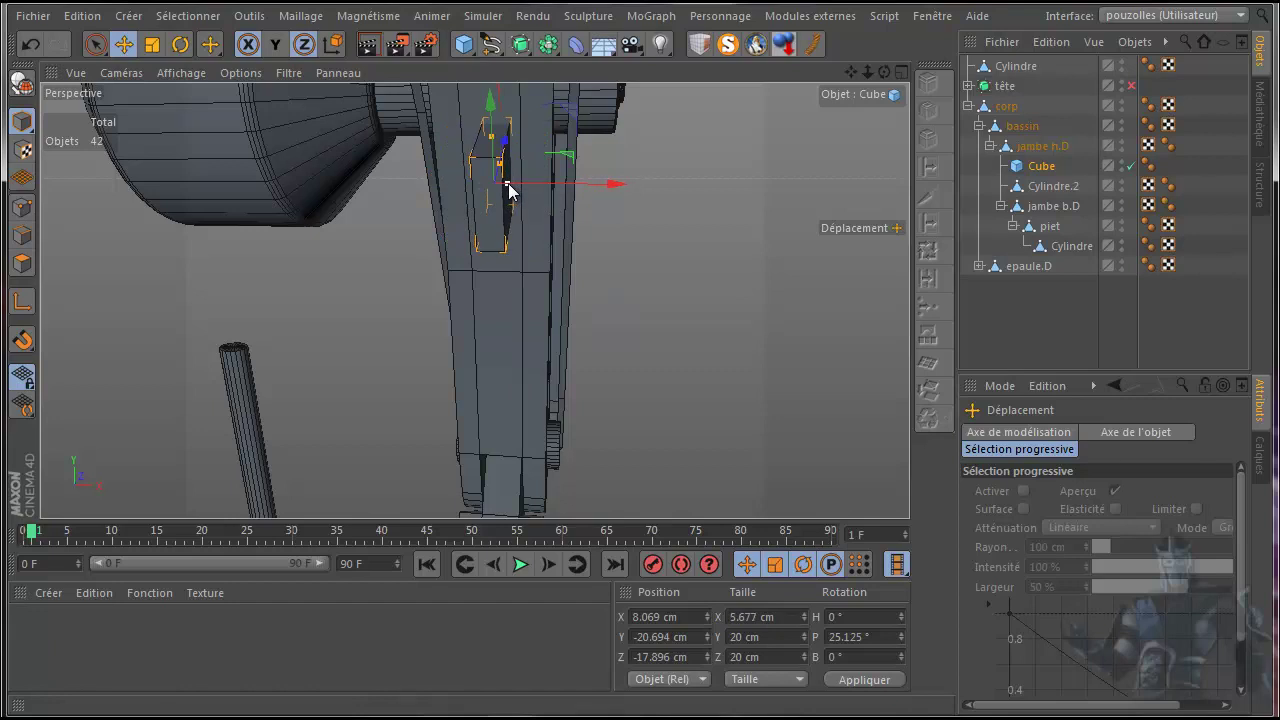
pyautogui.moveTo(610, 183); pyautogui.dragTo(643, 182)
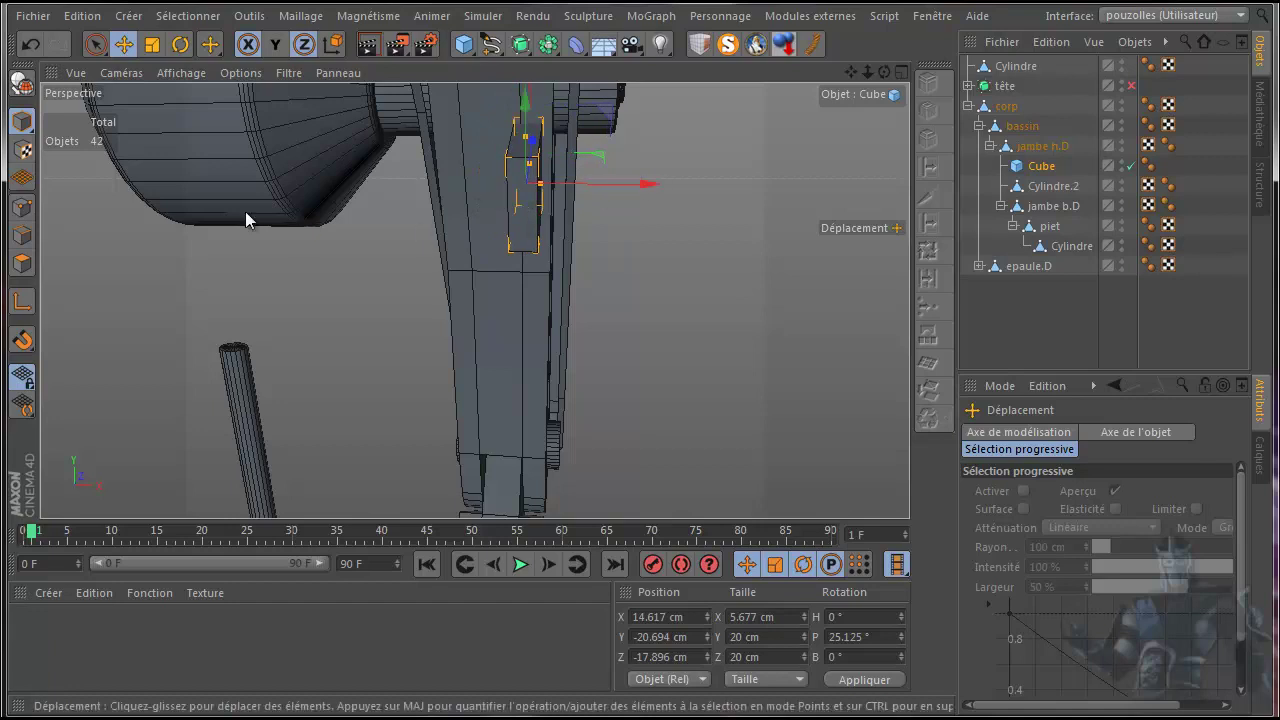
# Step: Make the cube editable and bevel its two outer rear edges with a 7.82 cm offset and 6 subdivisions
pyautogui.click(22, 84)
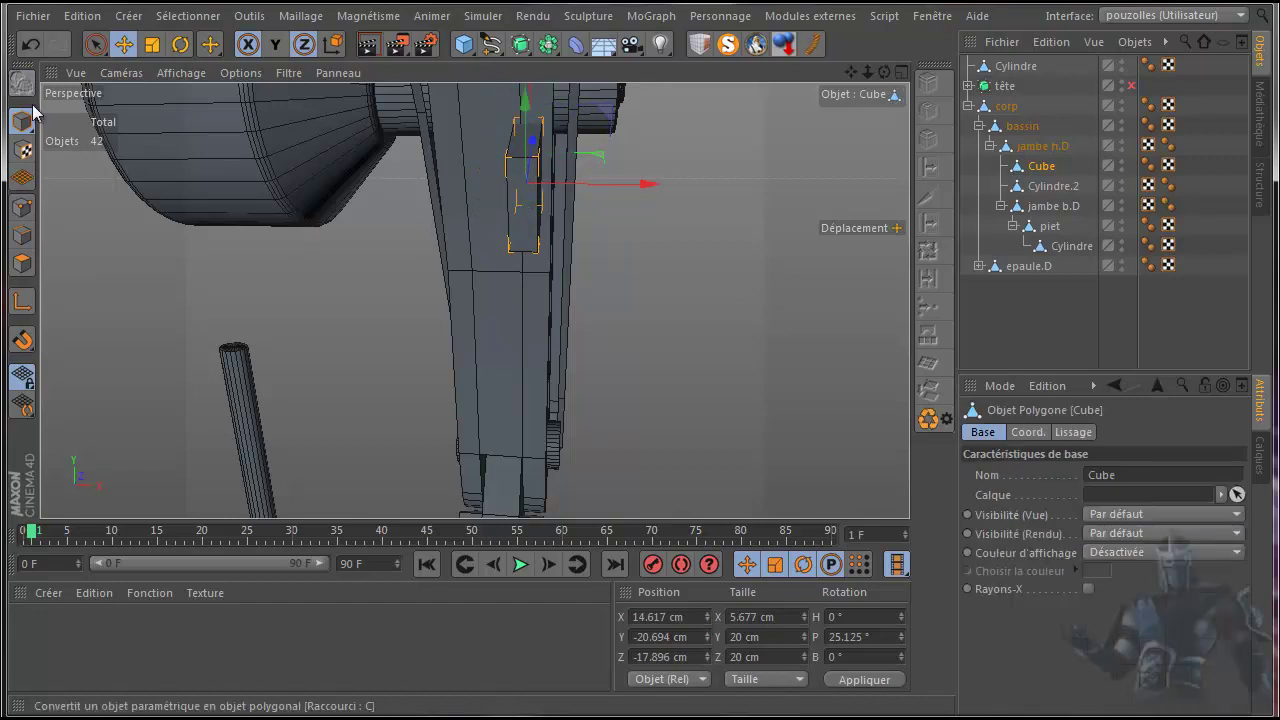
pyautogui.click(22, 236)
pyautogui.click(516, 158)
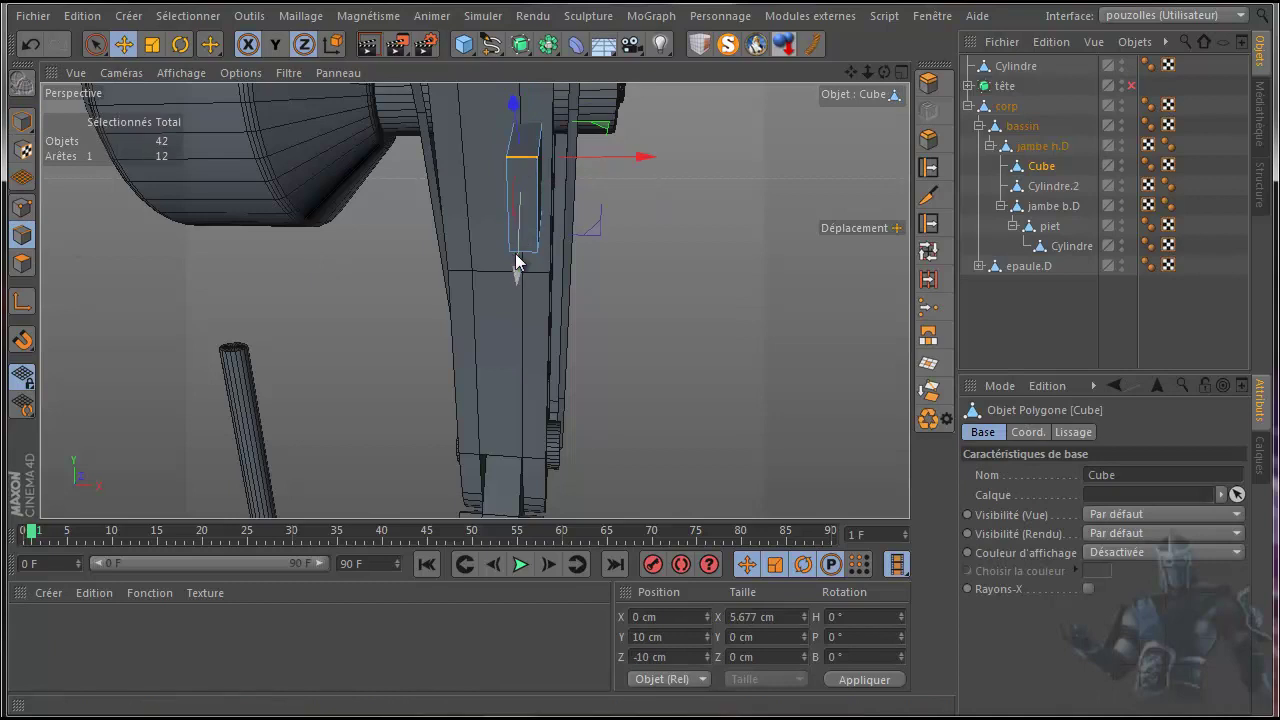
pyautogui.keyDown('shift'); pyautogui.click(527, 251); pyautogui.keyUp('shift')
pyautogui.click(928, 138)
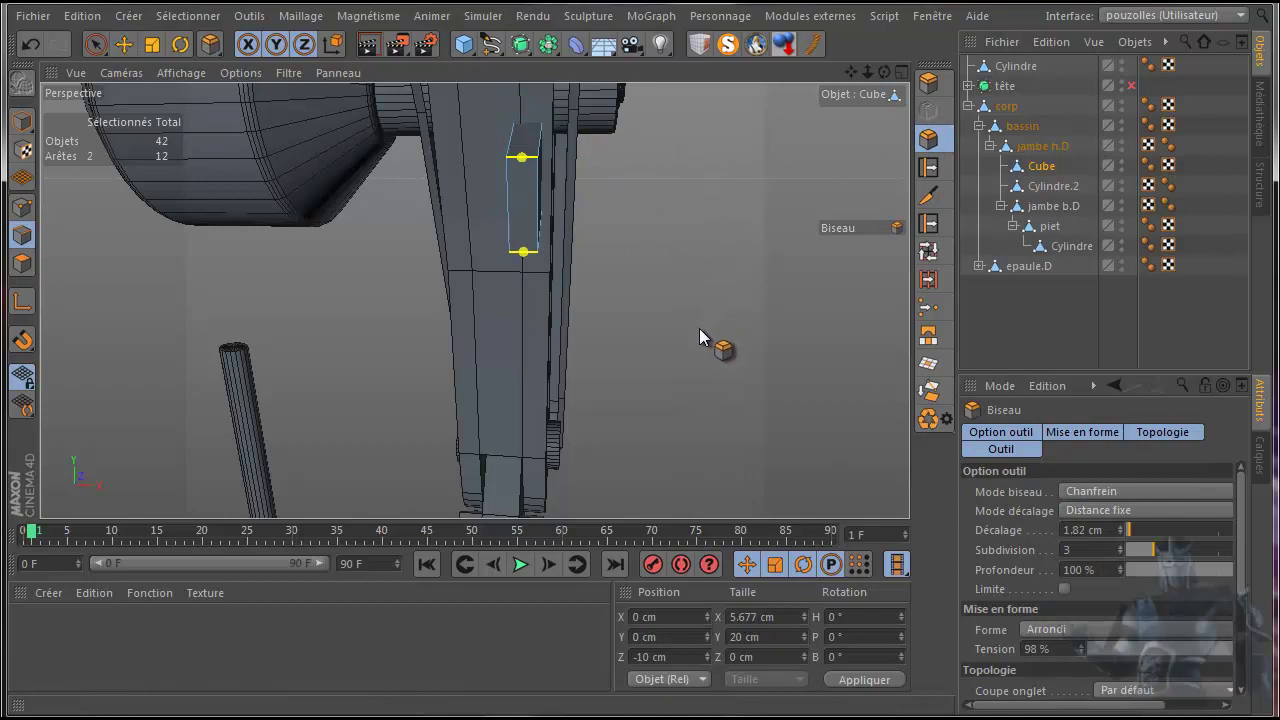
pyautogui.click(1121, 544)
pyautogui.click(1121, 544)
pyautogui.click(1121, 544)
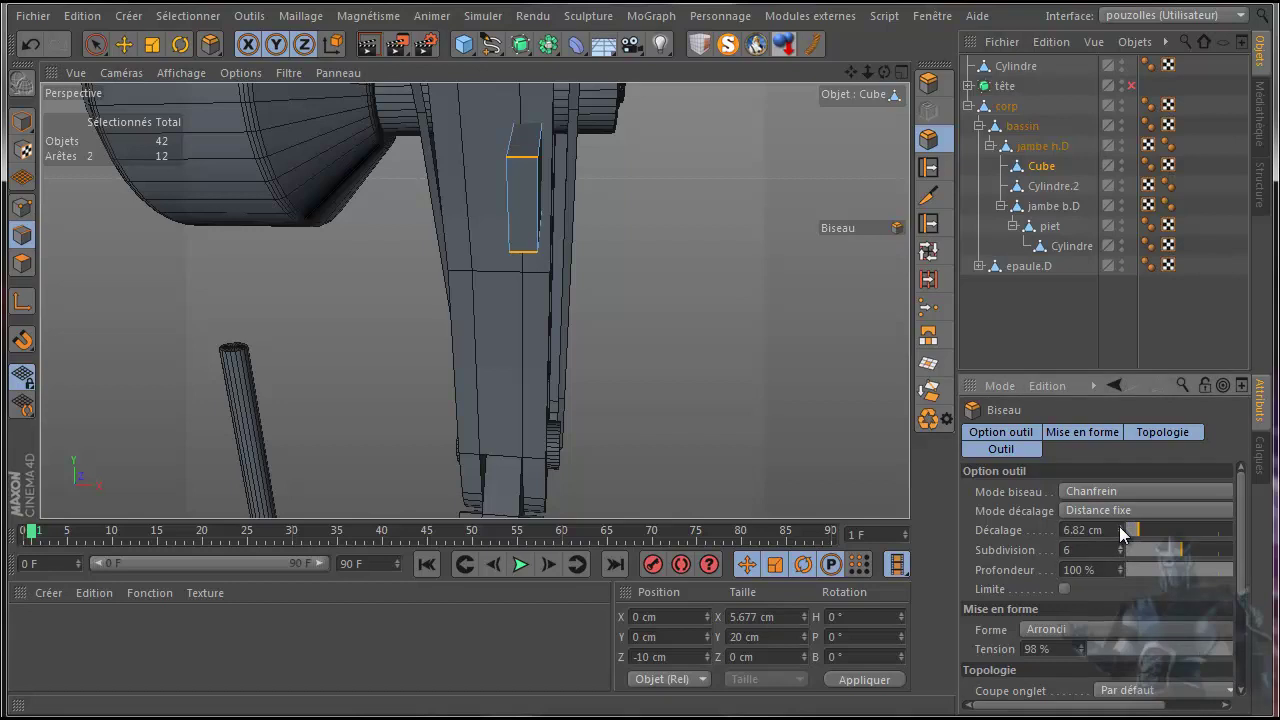
pyautogui.click(1105, 690)
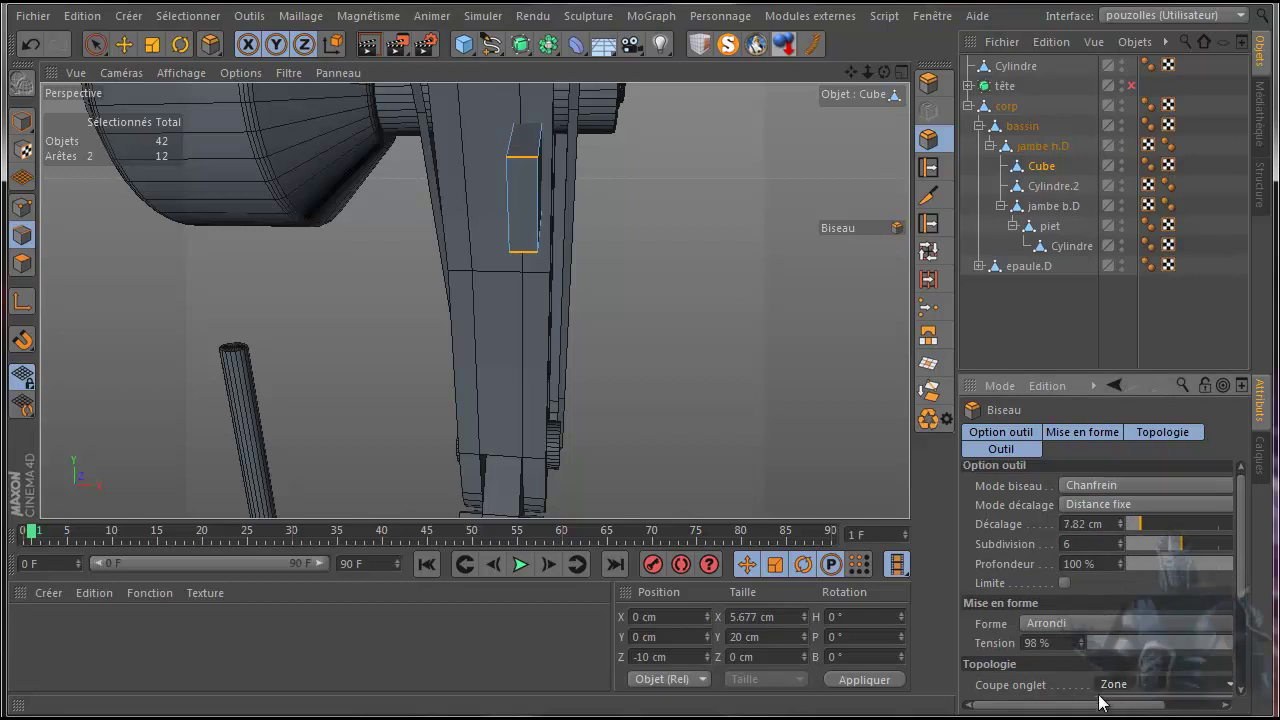
pyautogui.scroll(-2, 1105, 698)
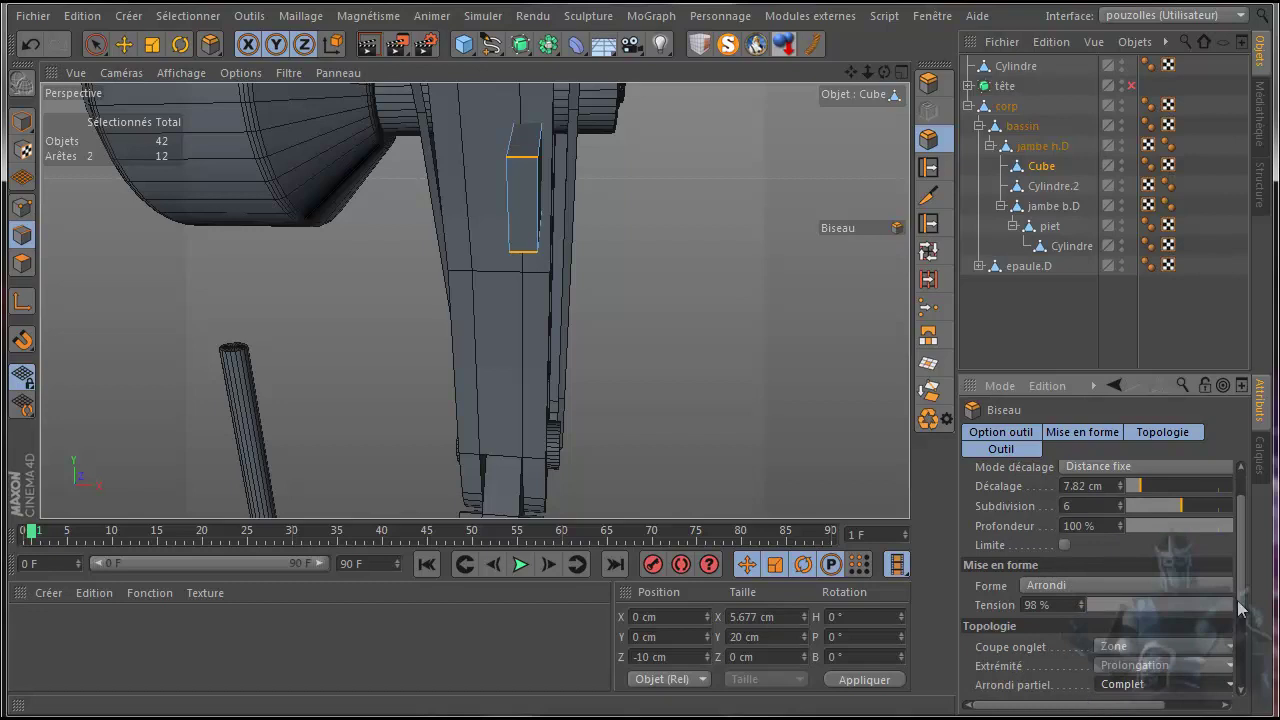
pyautogui.moveTo(1243, 599); pyautogui.dragTo(1247, 701)
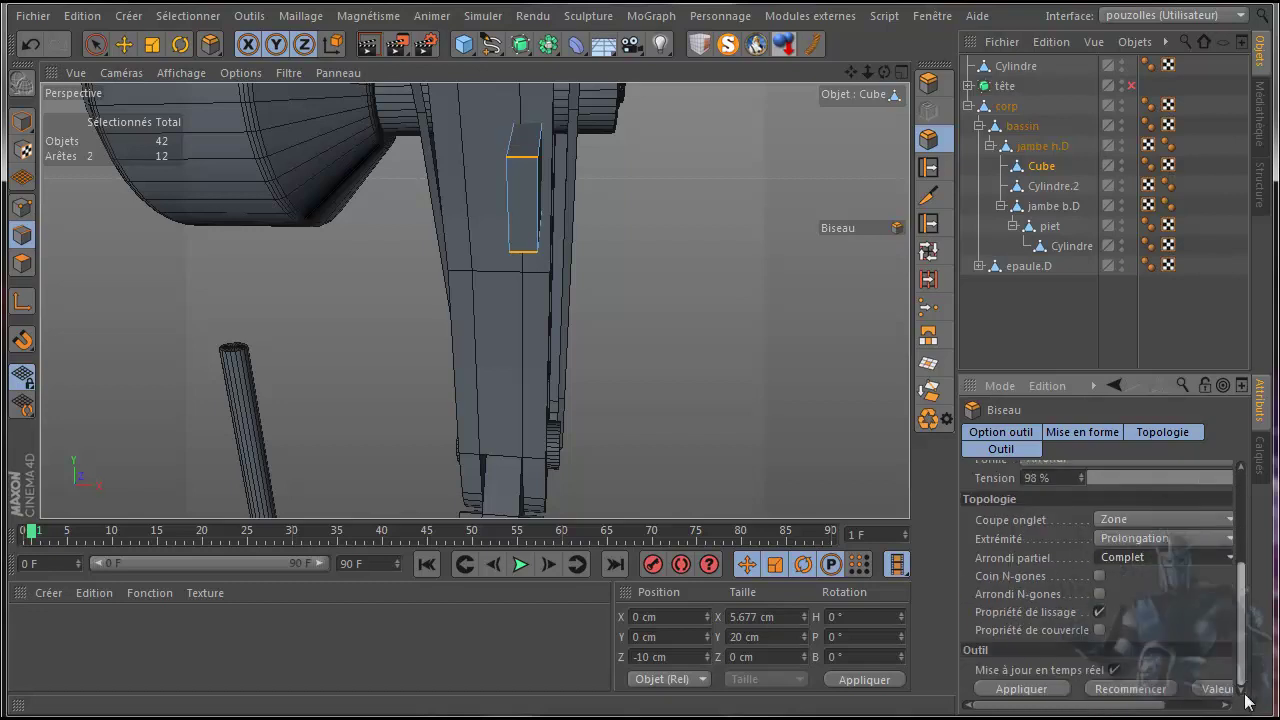
pyautogui.click(1020, 689)
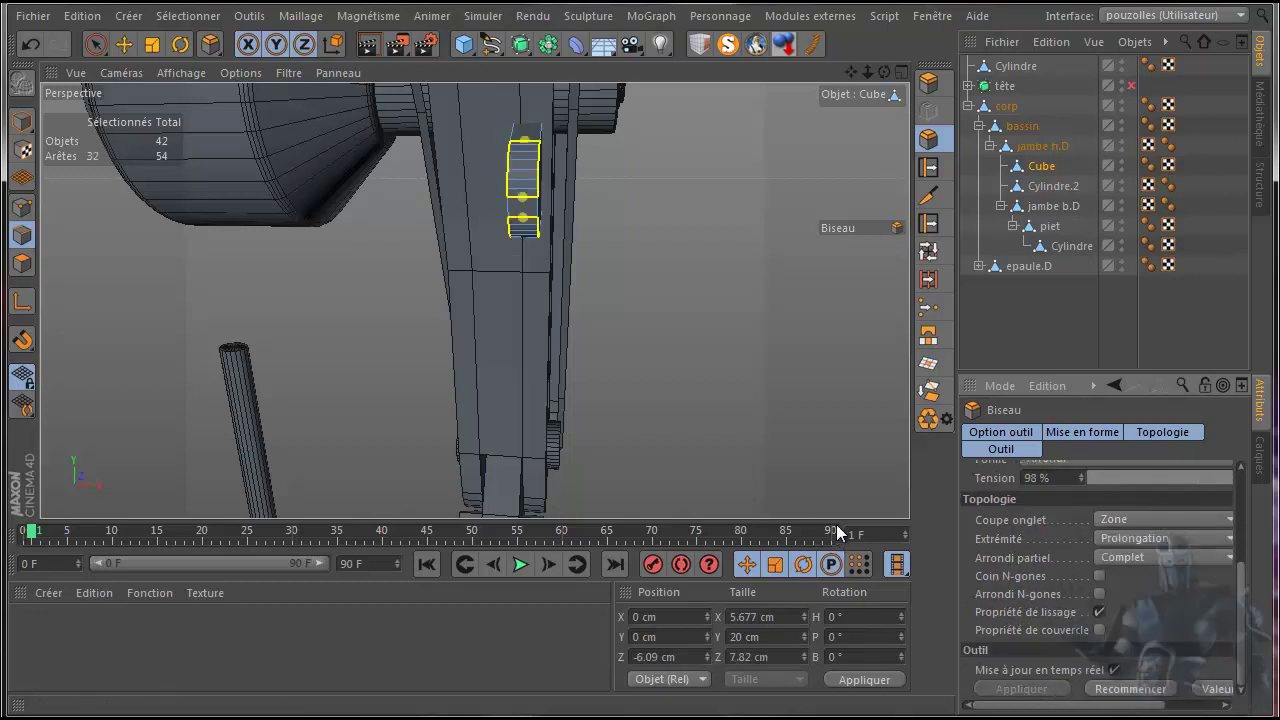
# Step: Increase the bevel offset to about 8.82 cm to round the cube's outer end further
pyautogui.scroll(3, 1066, 490)
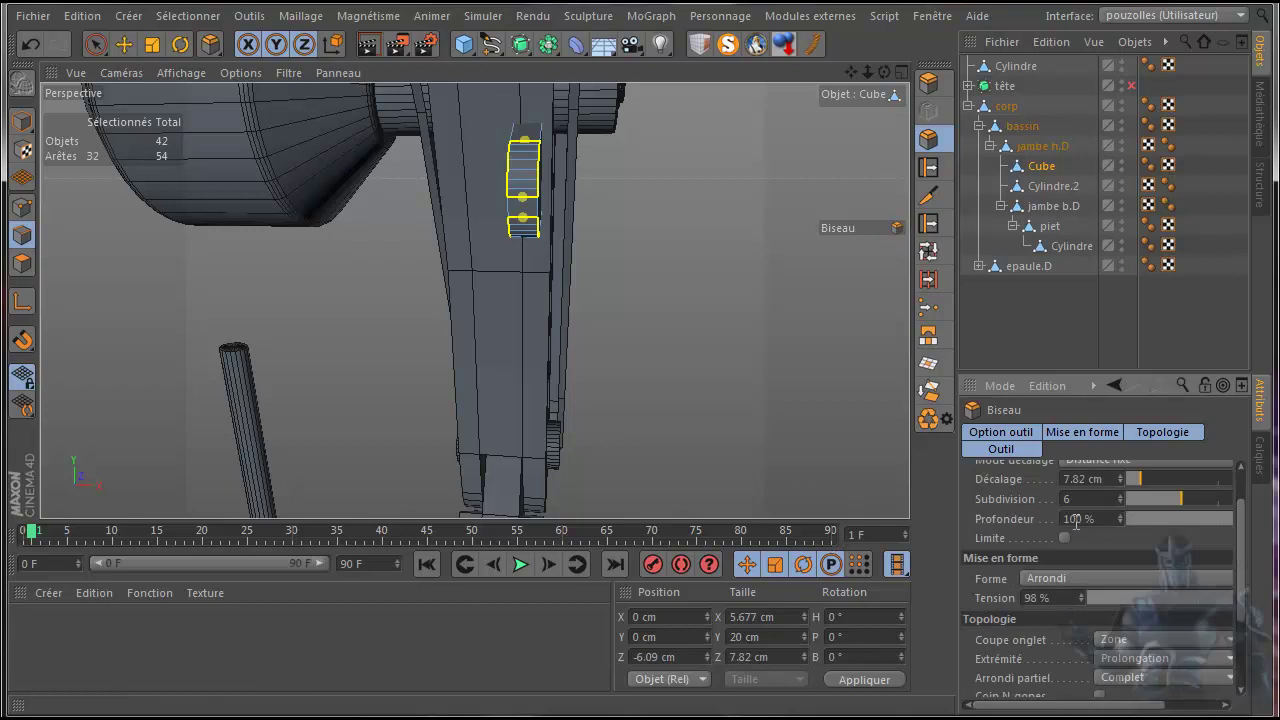
pyautogui.click(1120, 476)
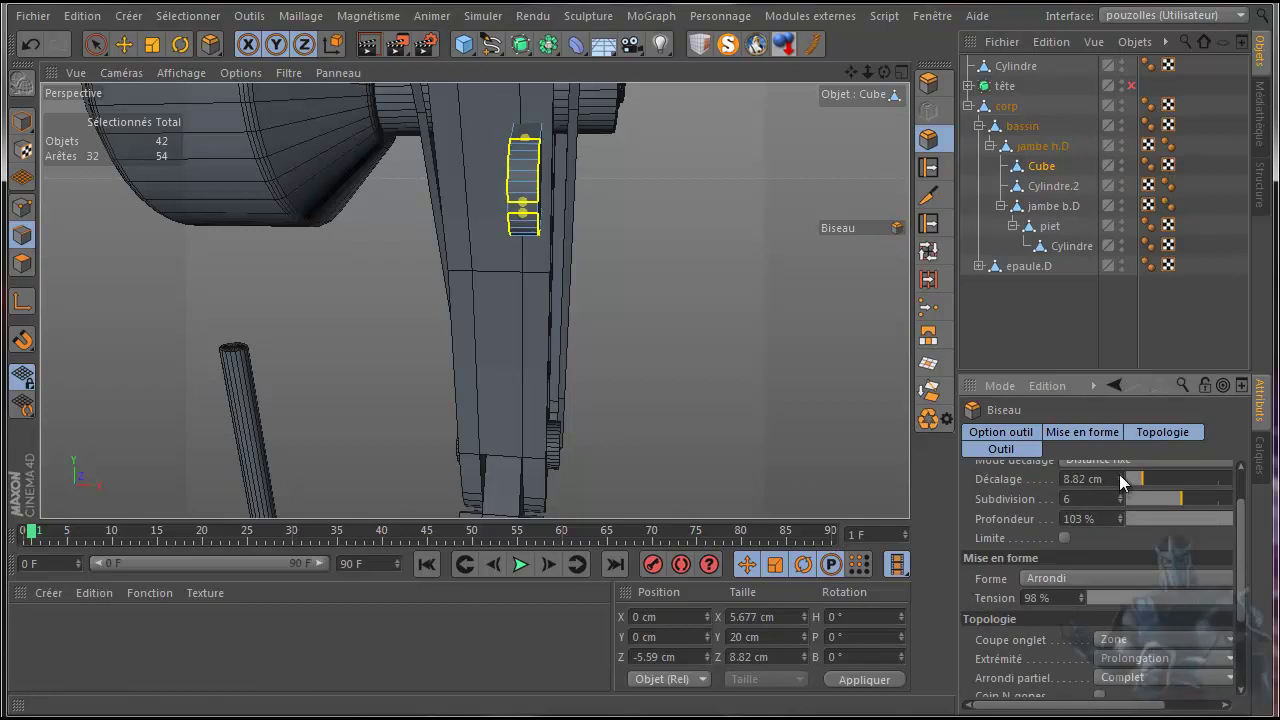
pyautogui.click(1119, 474)
pyautogui.click(1119, 482)
# Step: Duplicate the rounded cube along X and place the copy on the other side of the leg's rear face, about X -0.46 cm
pyautogui.moveTo(884, 72); pyautogui.dragTo(641, 393)
pyautogui.click(24, 118)
pyautogui.click(123, 44)
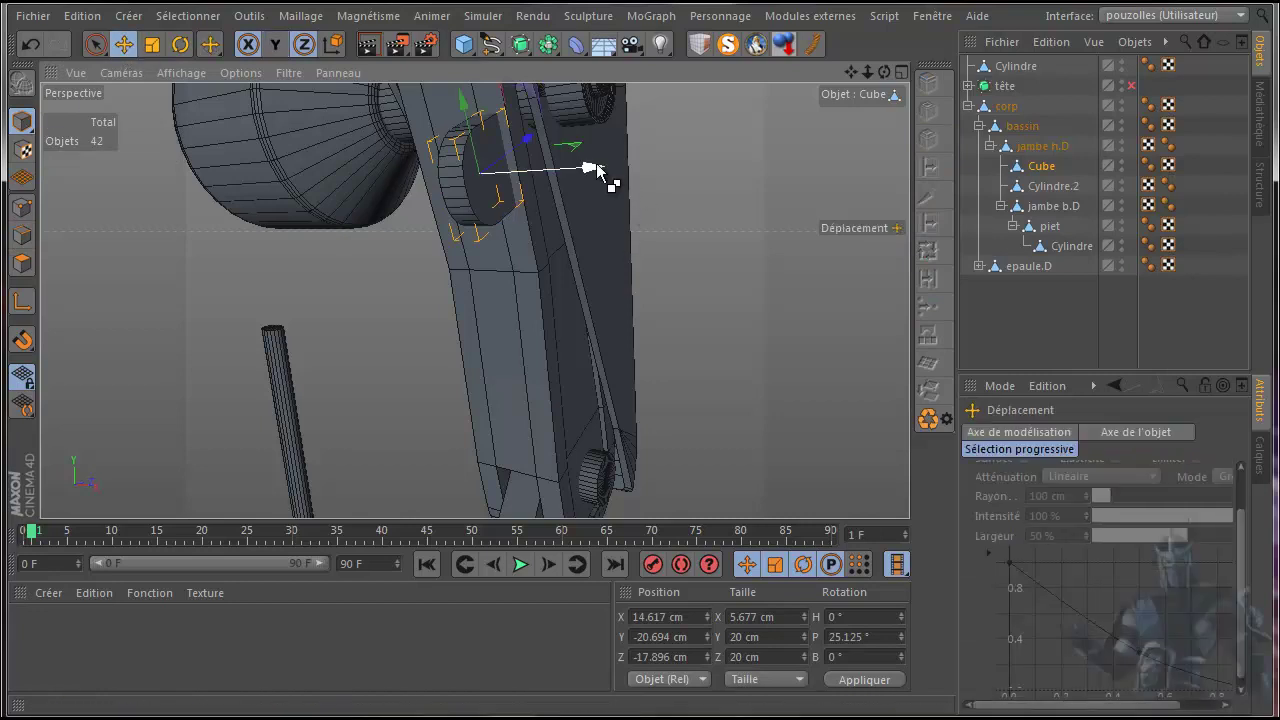
pyautogui.keyDown('ctrl'); pyautogui.moveTo(597, 172); pyautogui.dragTo(540, 168); pyautogui.keyUp('ctrl')
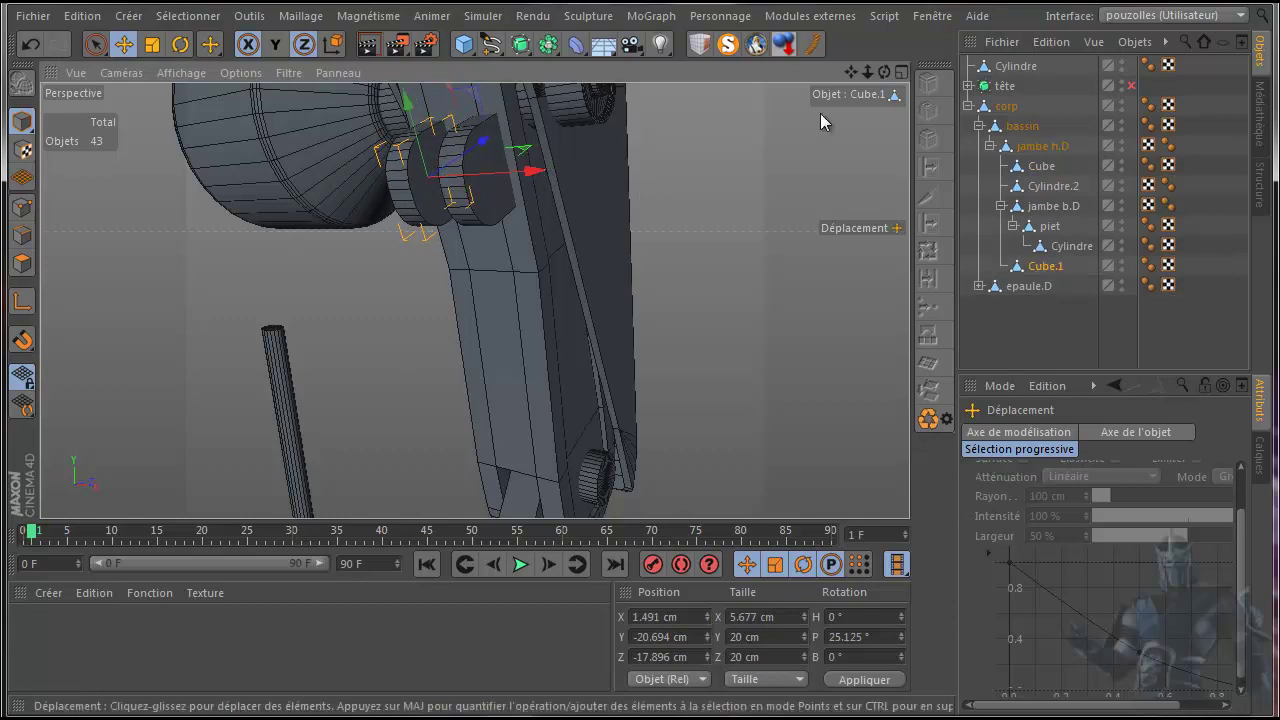
pyautogui.moveTo(886, 70); pyautogui.dragTo(637, 397)
pyautogui.scroll(3, 470, 166)
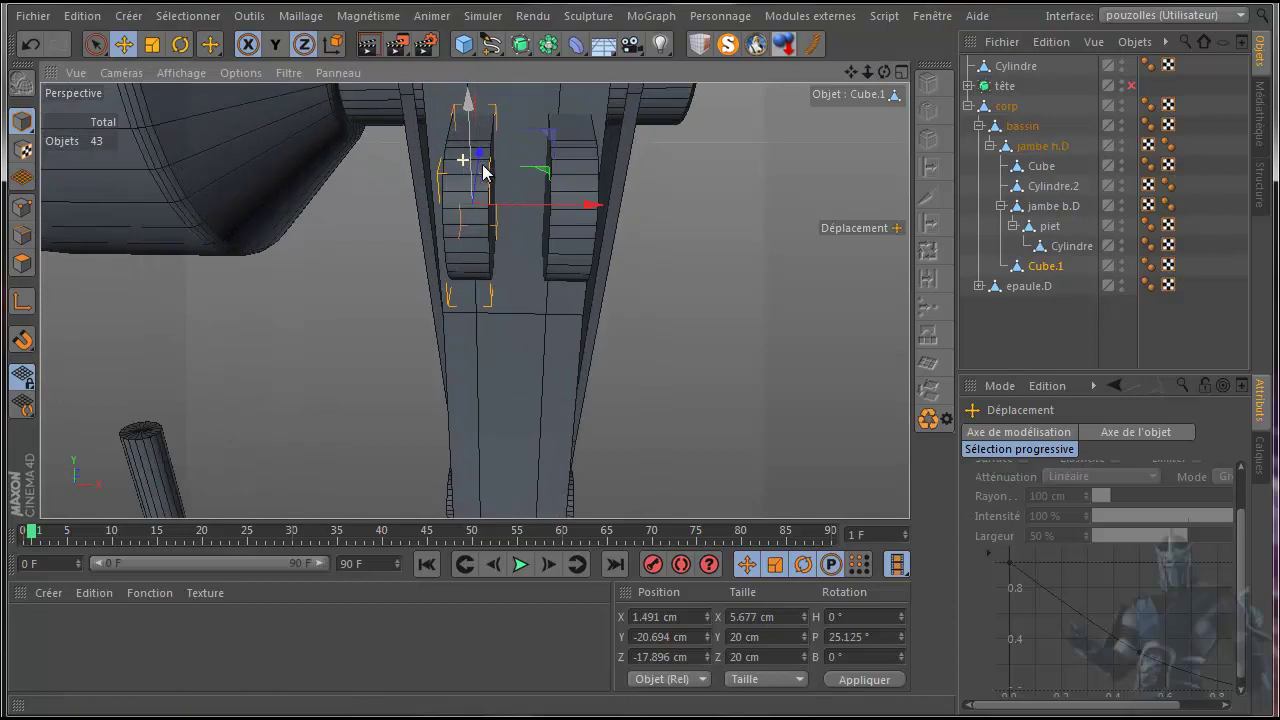
pyautogui.moveTo(594, 204); pyautogui.dragTo(583, 208)
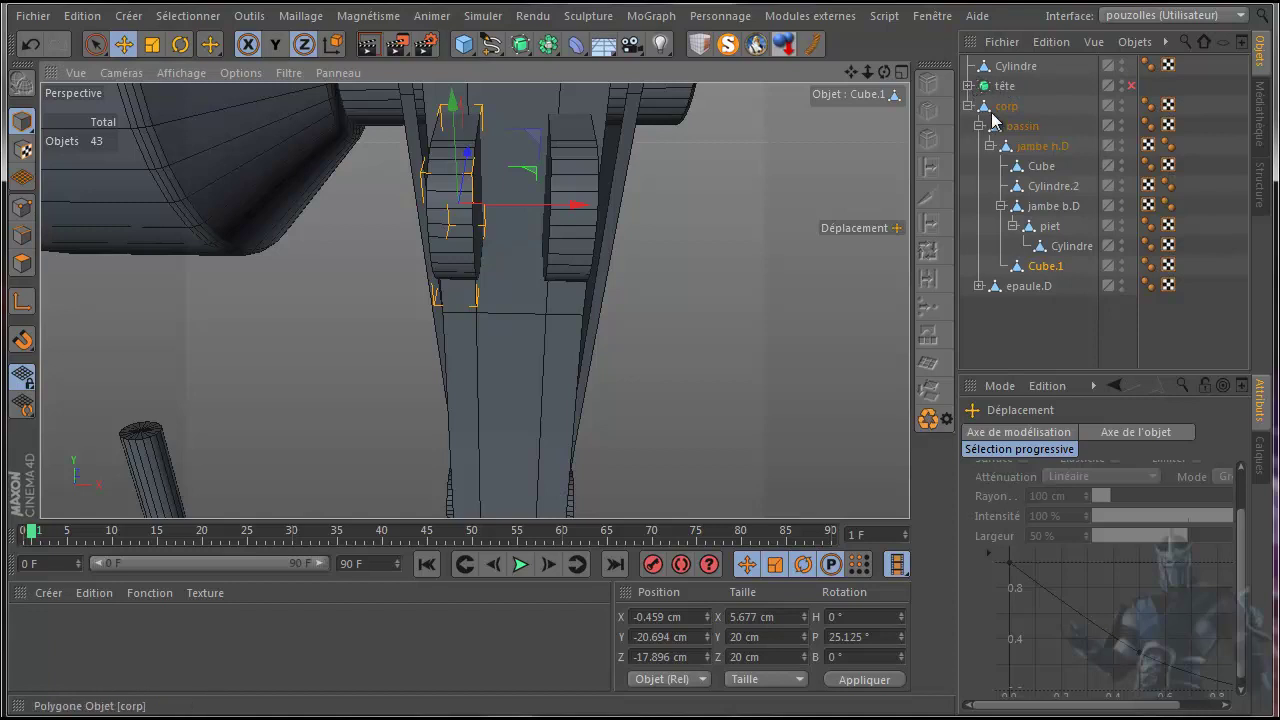
# Step: Move the thin rod Cylindre sideways in the front view to about X 62 cm, centred behind the leg
pyautogui.click(1012, 66)
pyautogui.scroll(-5, 307, 402)
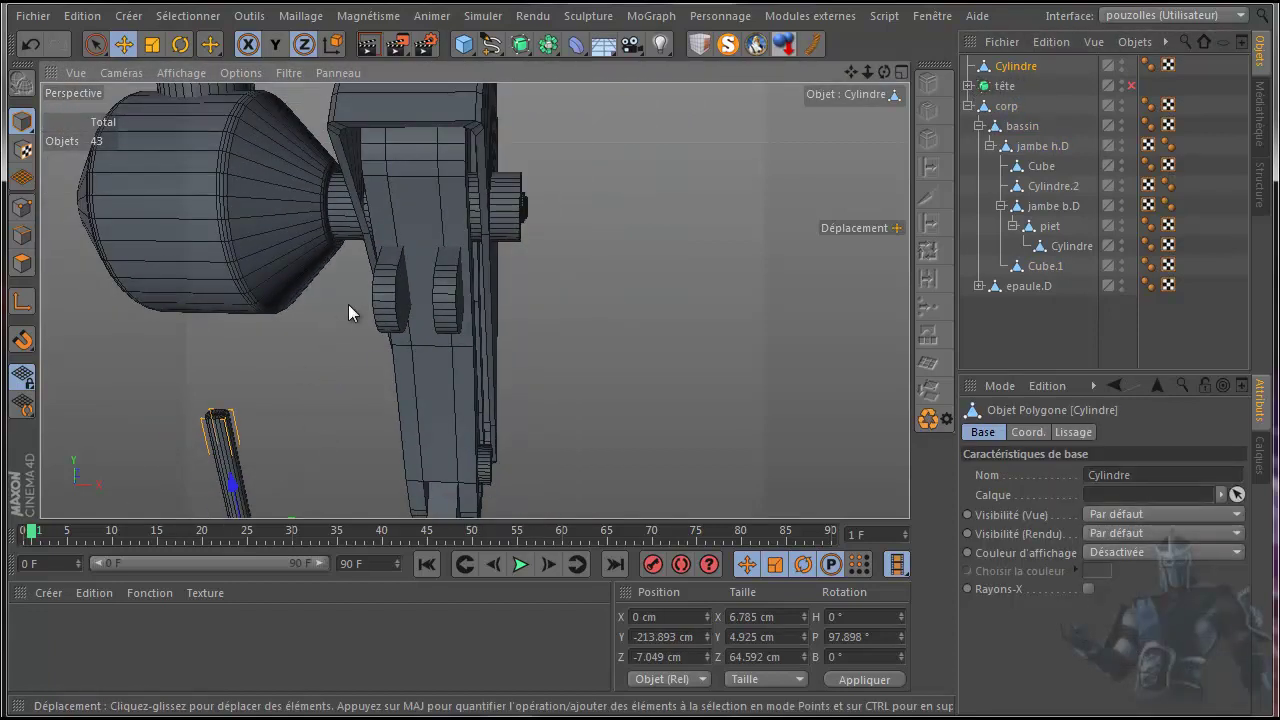
pyautogui.middleClick(640, 246)
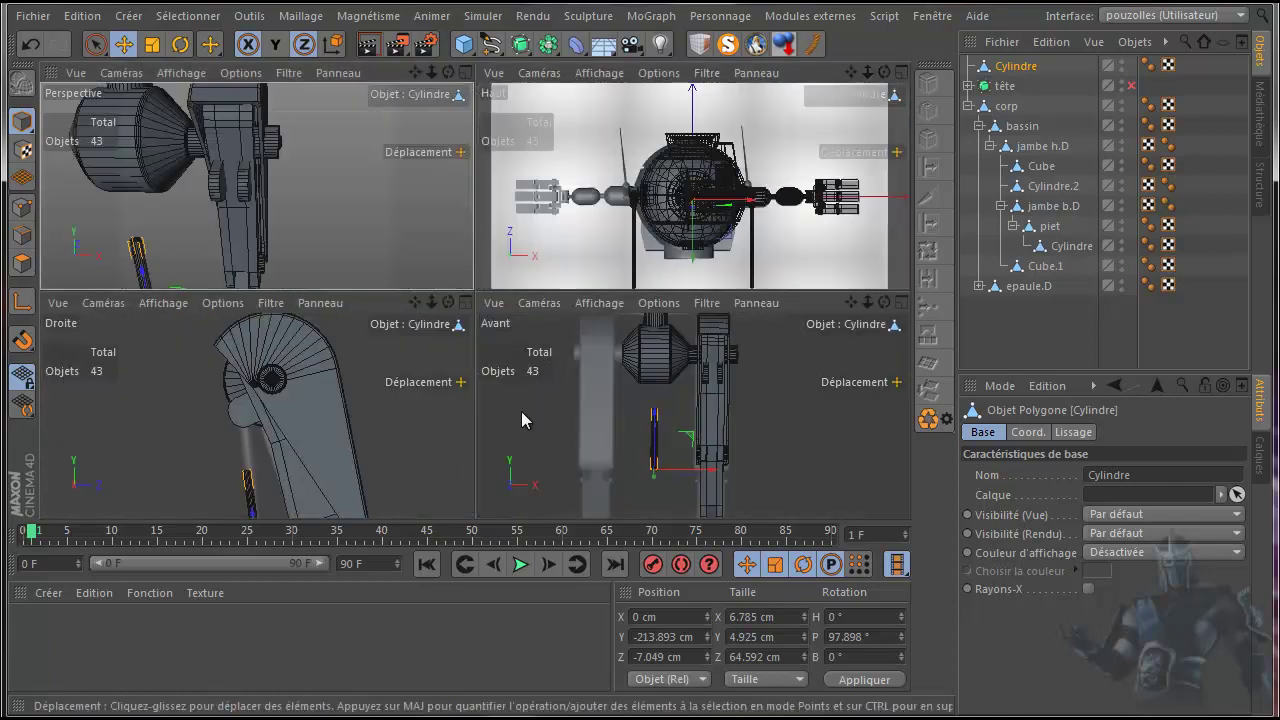
pyautogui.middleClick(521, 411)
pyautogui.moveTo(507, 421); pyautogui.dragTo(632, 410)
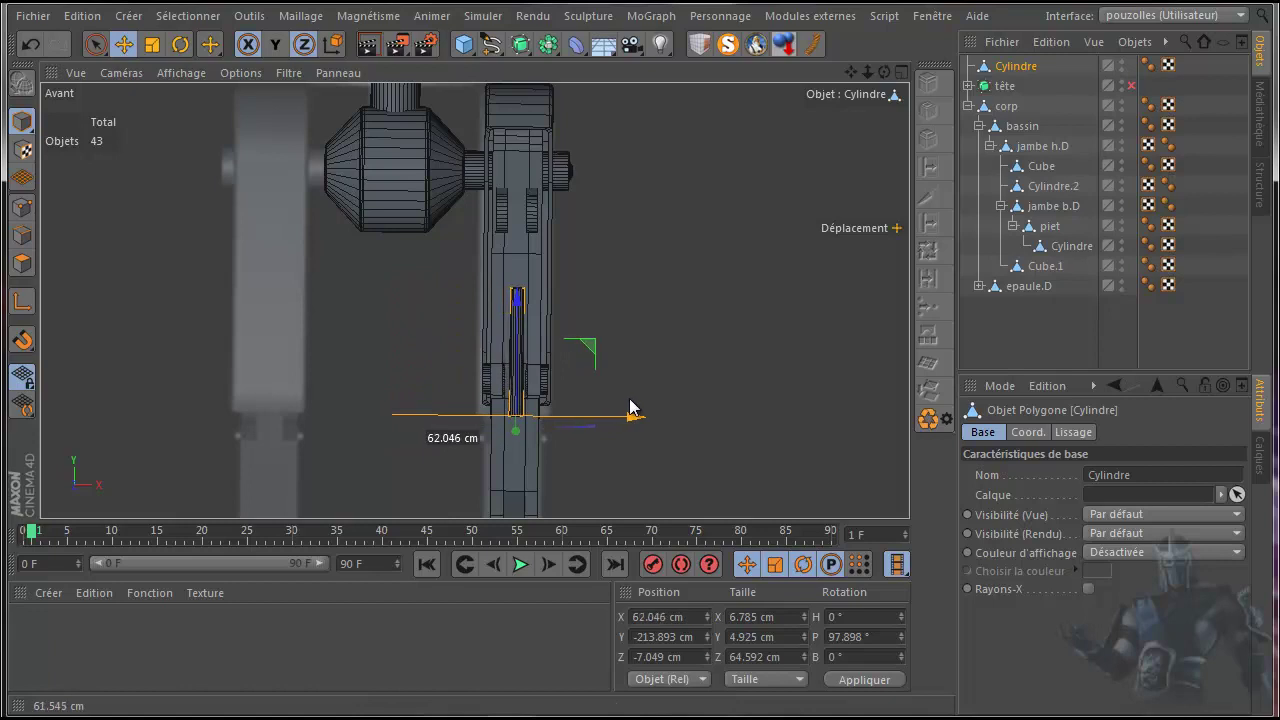
pyautogui.middleClick(258, 282)
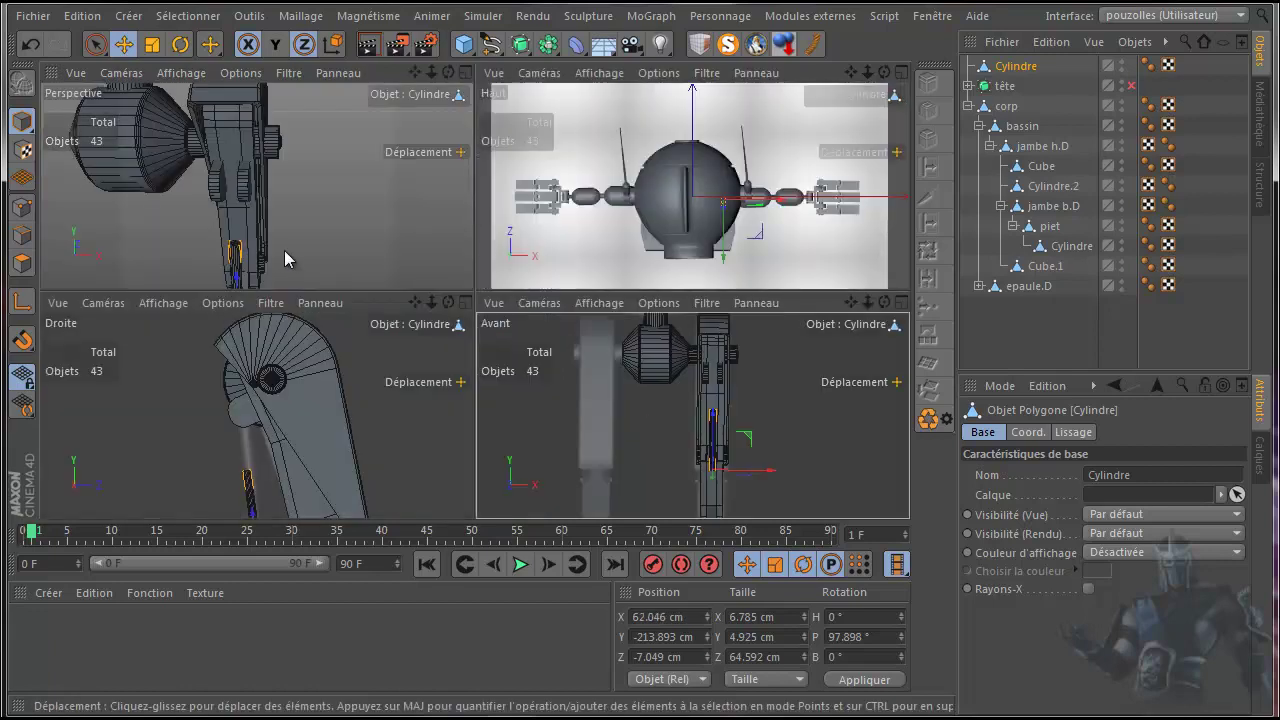
pyautogui.middleClick(284, 250)
pyautogui.keyDown('alt'); pyautogui.moveTo(518, 209); pyautogui.dragTo(548, 203); pyautogui.keyUp('alt')
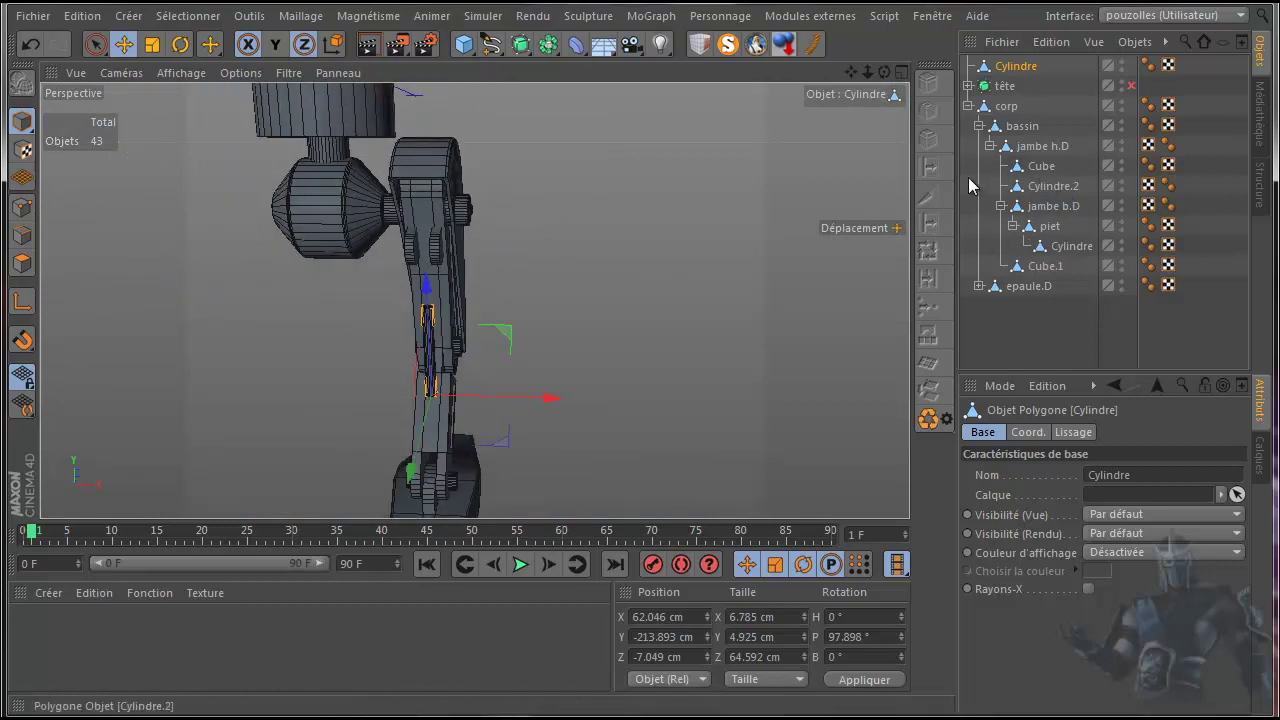
# Step: Reorder the duplicate Cube.1 directly below Cube inside jambe h.D
pyautogui.click(436, 252)
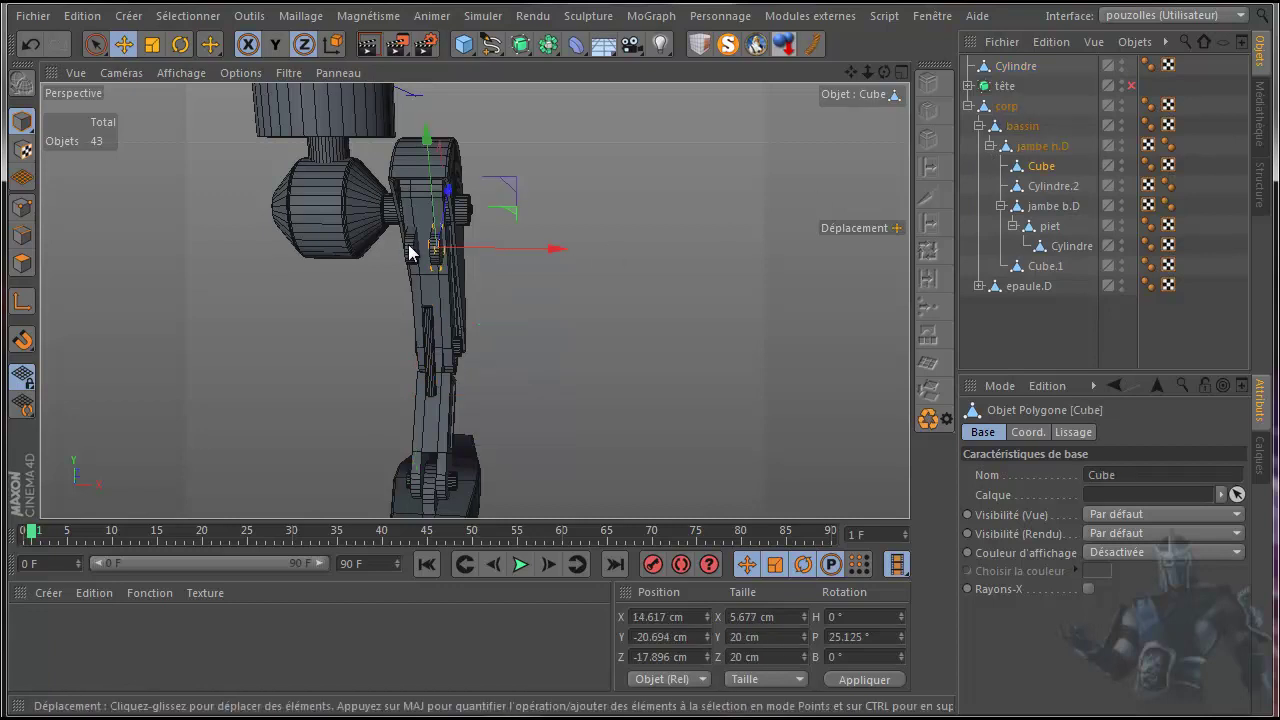
pyautogui.keyDown('shift'); pyautogui.click(411, 252); pyautogui.keyUp('shift')
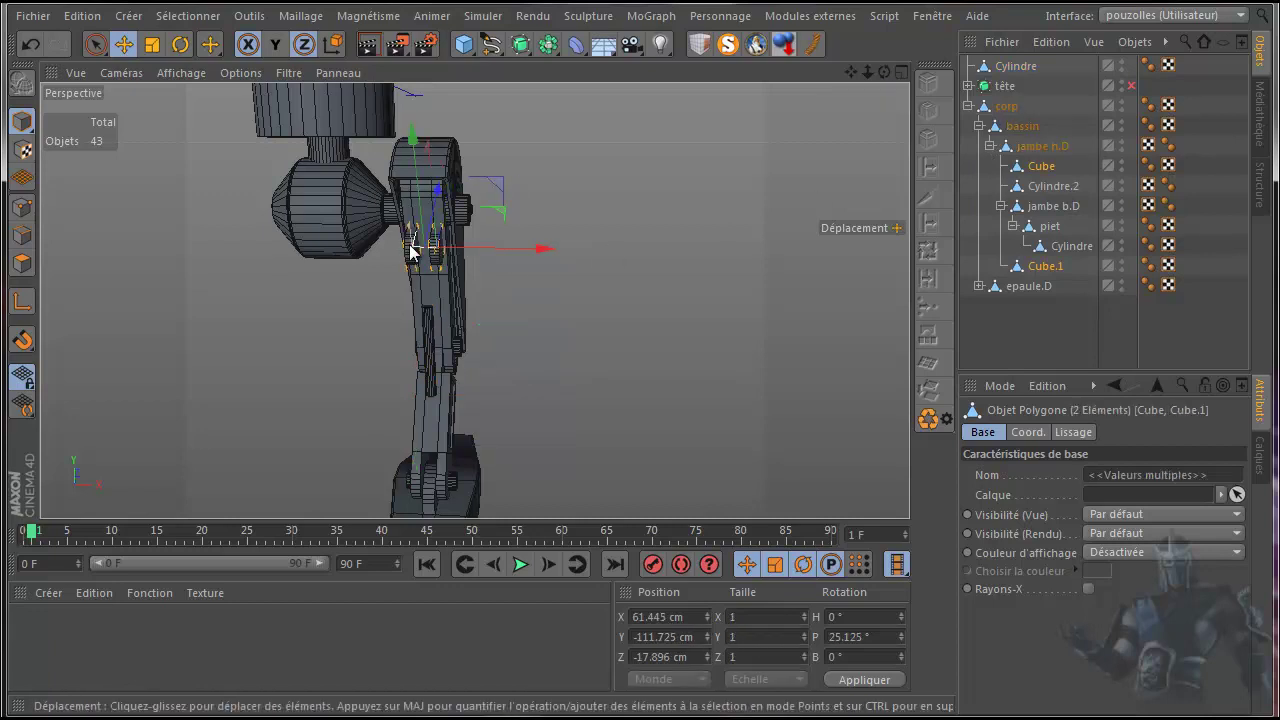
pyautogui.click(1040, 267)
pyautogui.moveTo(1040, 272); pyautogui.dragTo(1037, 182)
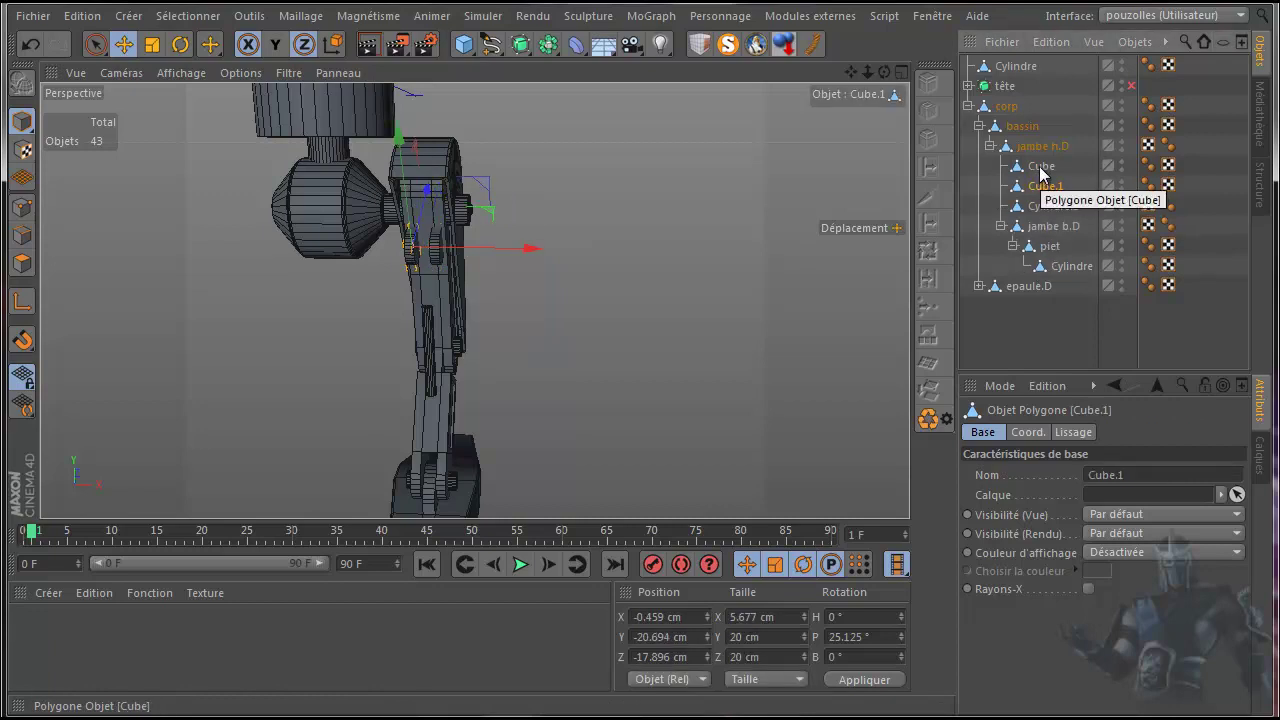
# Step: Duplicate both rounded cubes into jambe b.D and lower the copies to the rod's lower end, about Y -213.6 cm and Z -9.2 cm
pyautogui.keyDown('ctrl'); pyautogui.click(1040, 172); pyautogui.keyUp('ctrl')
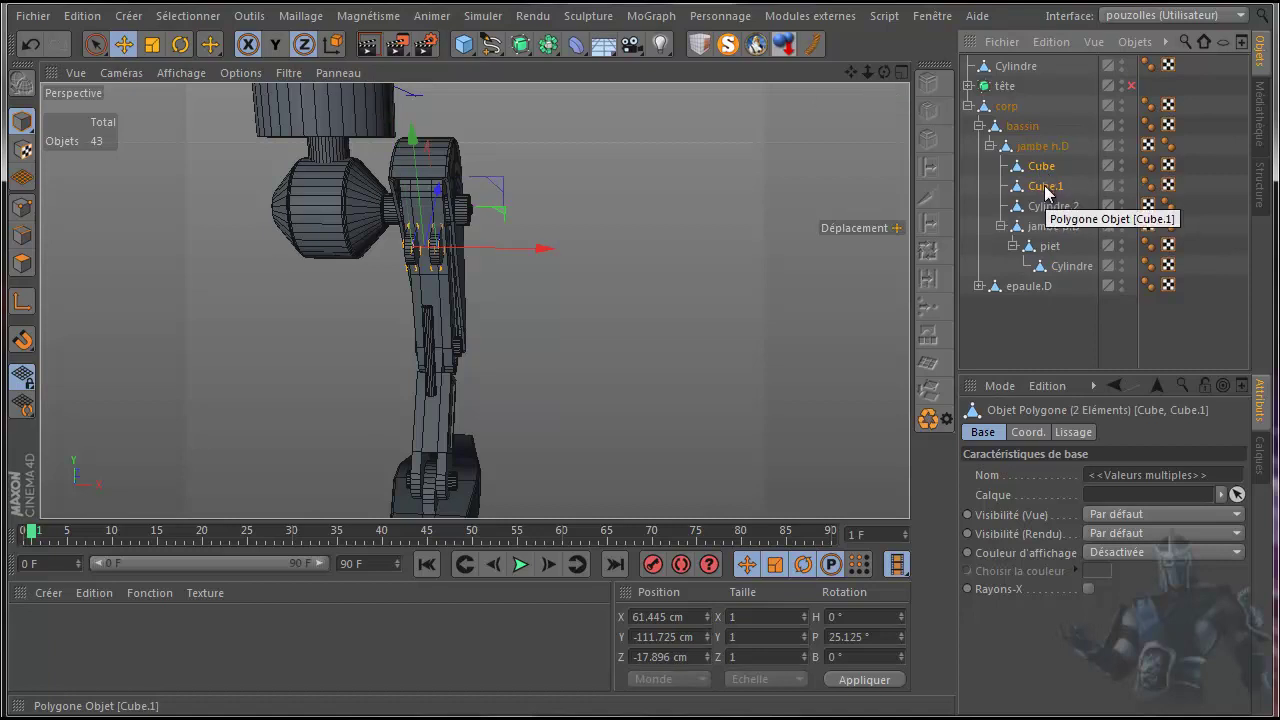
pyautogui.moveTo(1046, 190); pyautogui.dragTo(1048, 230)
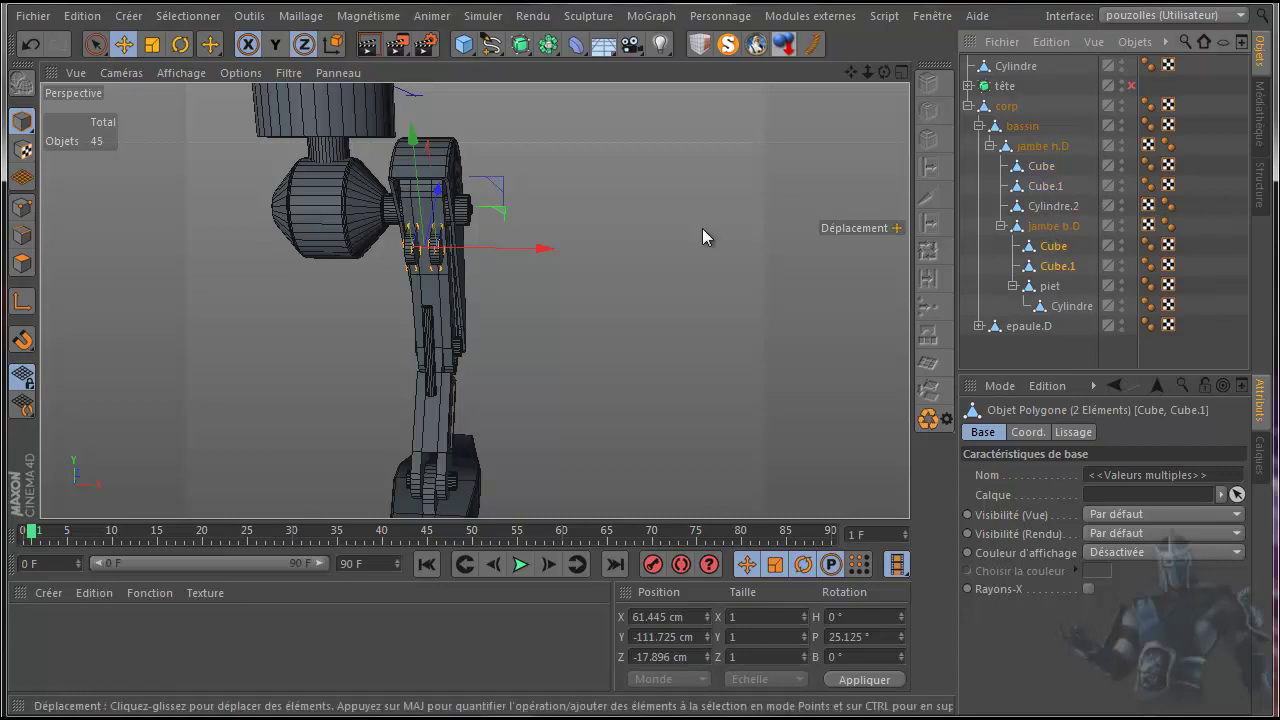
pyautogui.middleClick(576, 322)
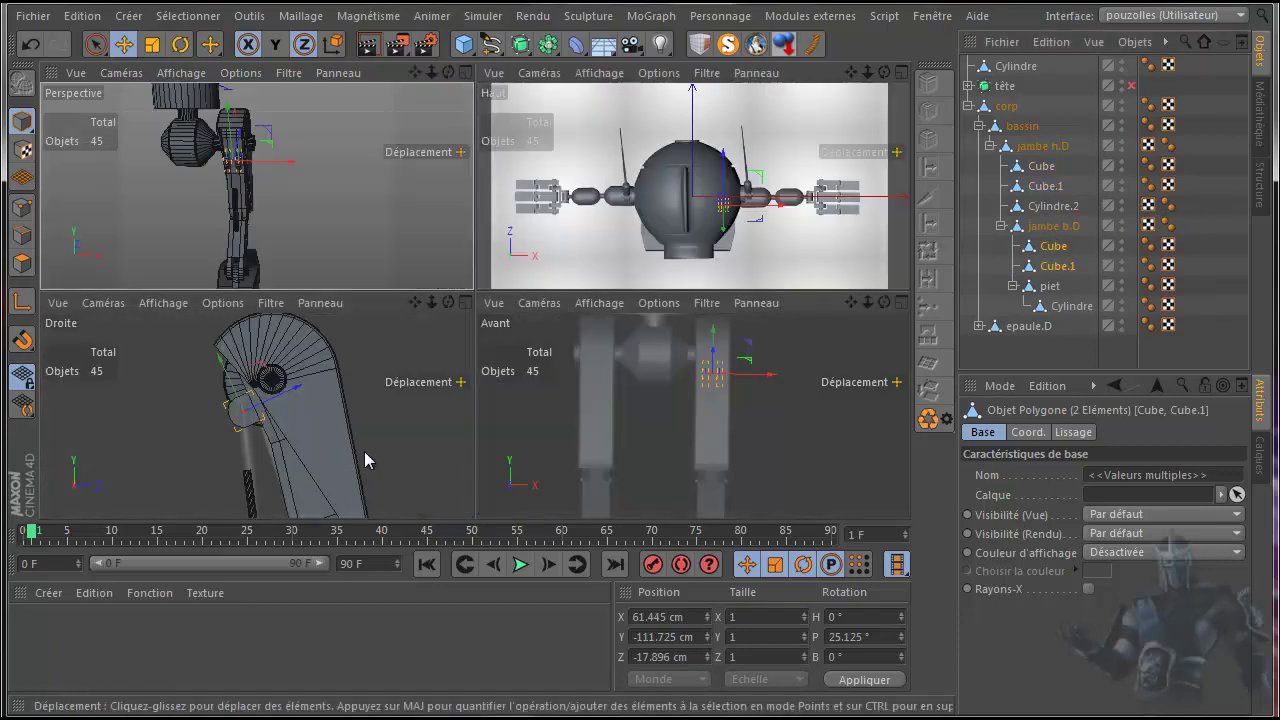
pyautogui.middleClick(367, 448)
pyautogui.moveTo(852, 73); pyautogui.dragTo(639, 397)
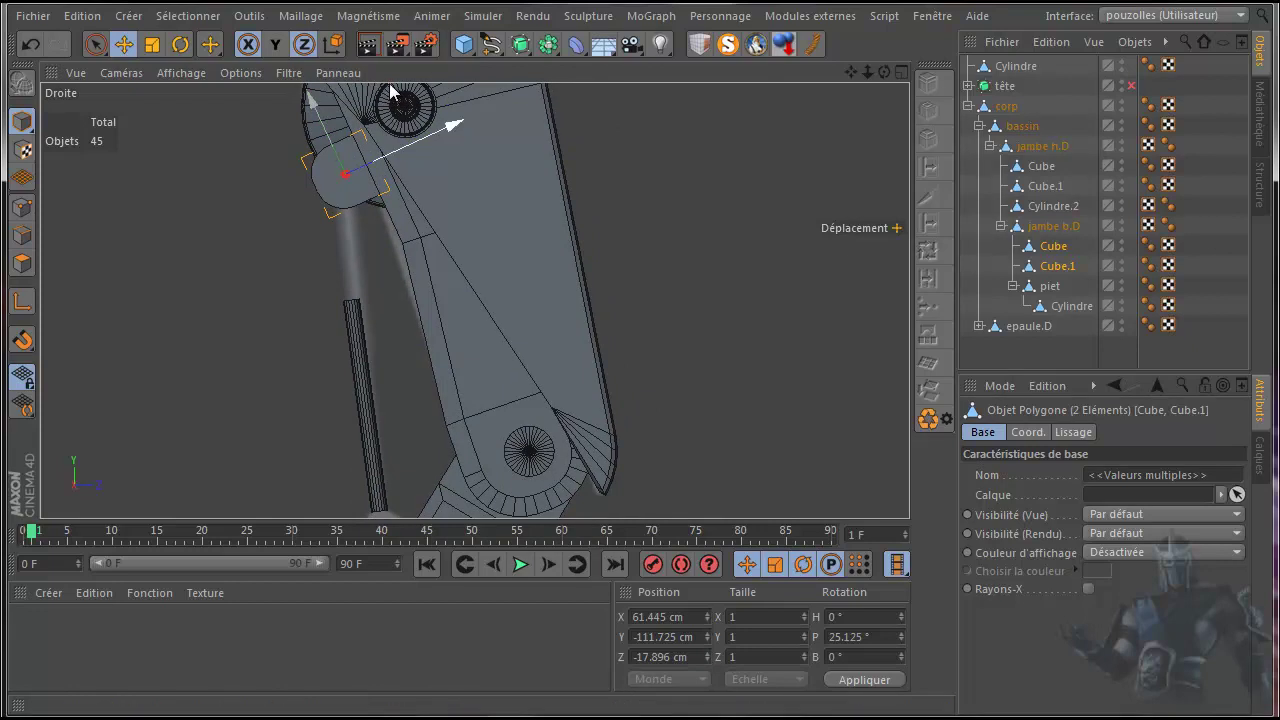
pyautogui.moveTo(389, 84); pyautogui.dragTo(415, 419)
# Step: Rotate the copied cubes to a pitch of about -32.9° and seat them against the lower leg, about Y -217 cm and Z -3.9 cm
pyautogui.moveTo(850, 72); pyautogui.dragTo(641, 400)
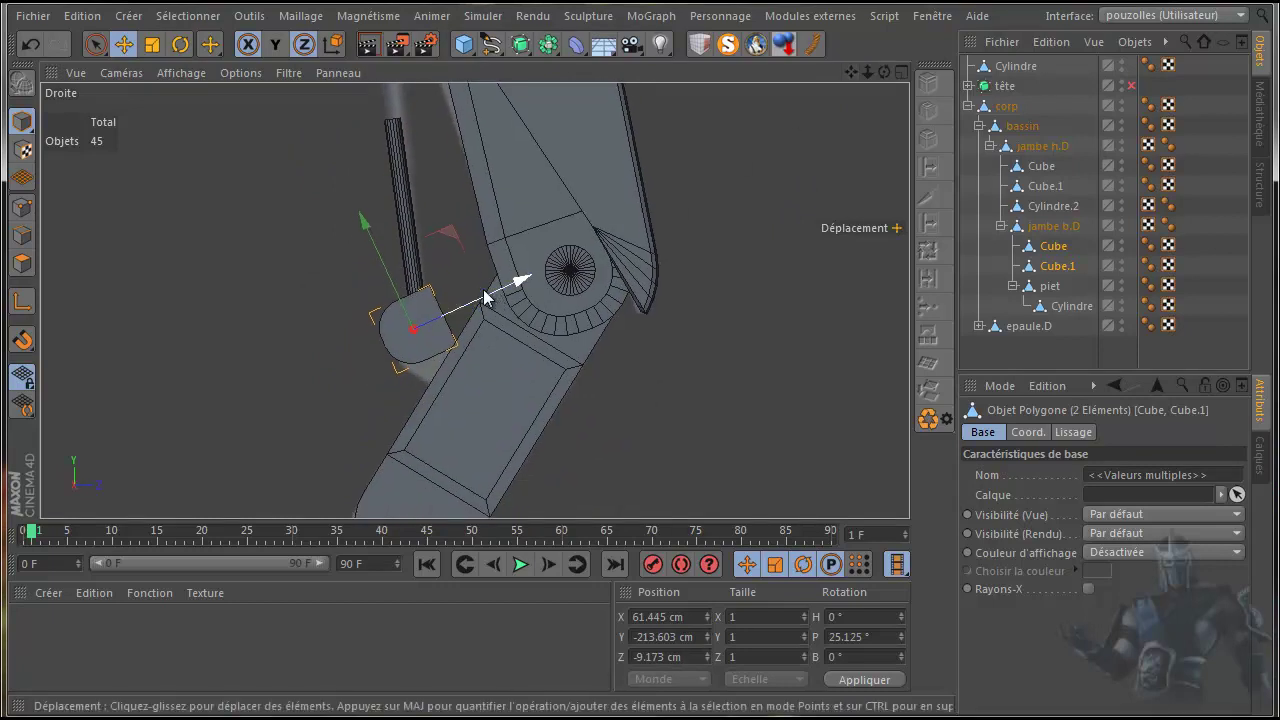
pyautogui.click(180, 45)
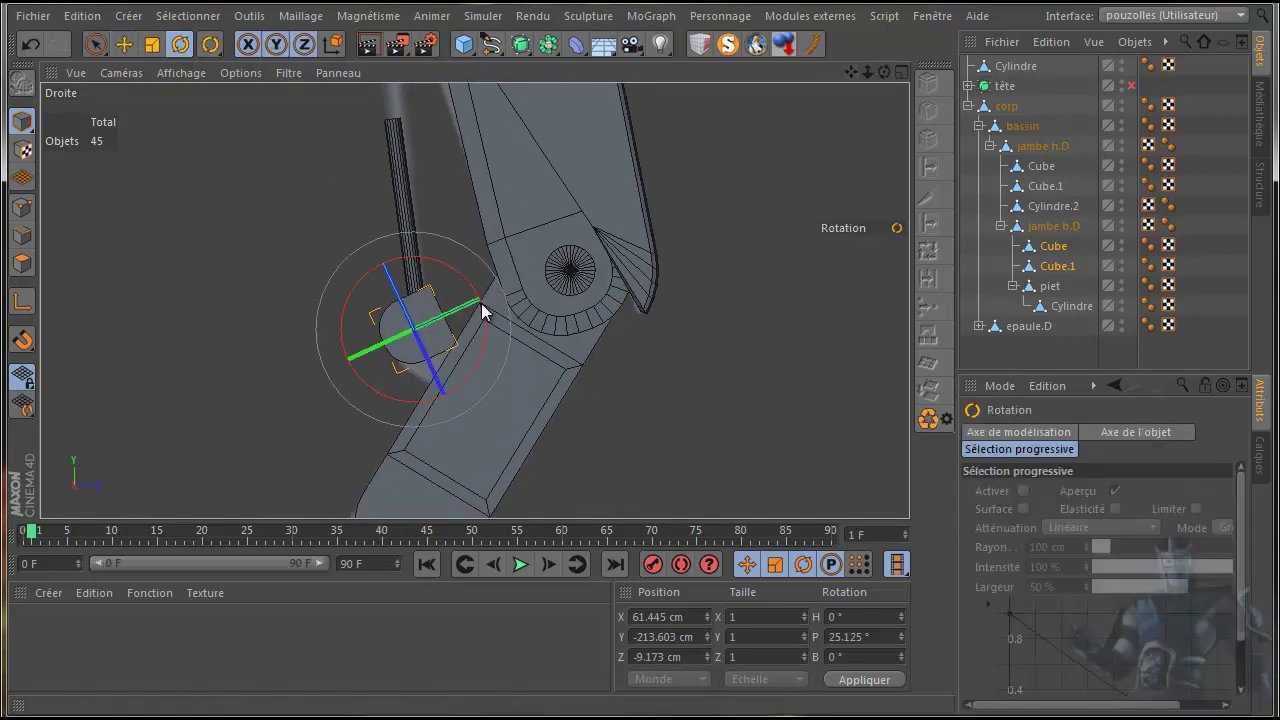
pyautogui.moveTo(482, 326); pyautogui.dragTo(525, 410)
pyautogui.click(129, 50)
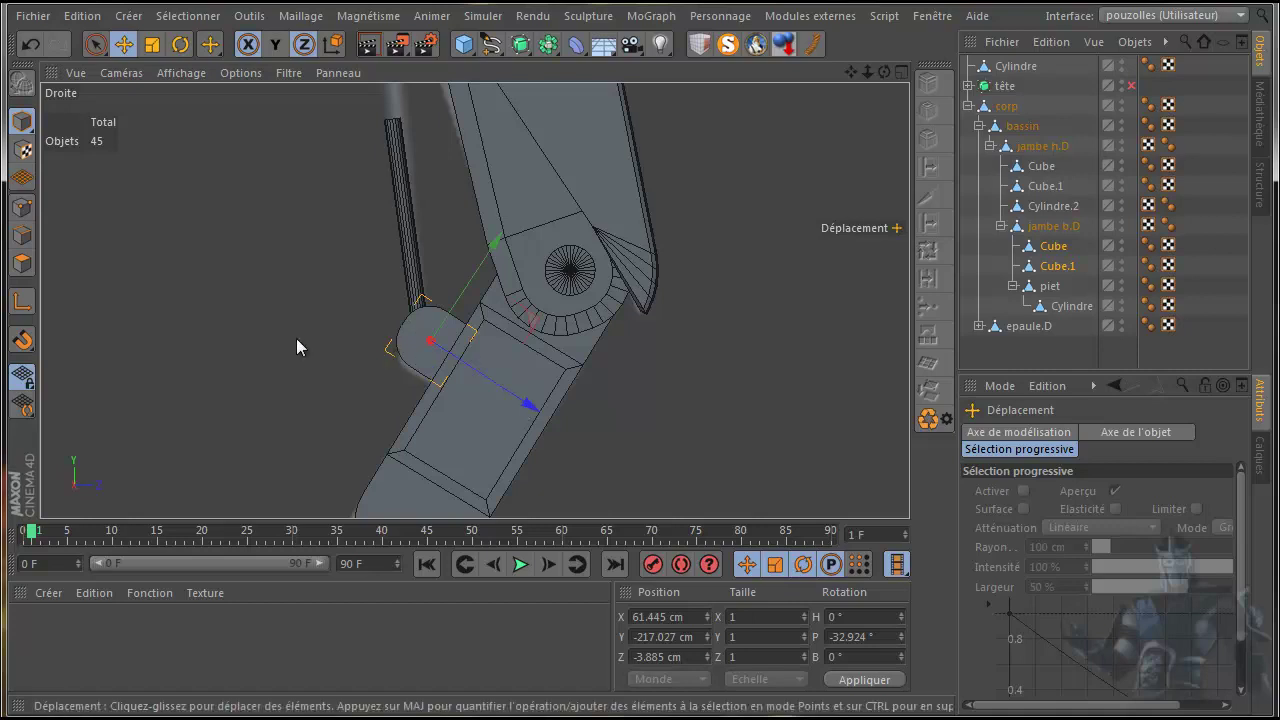
pyautogui.middleClick(296, 338)
pyautogui.middleClick(376, 239)
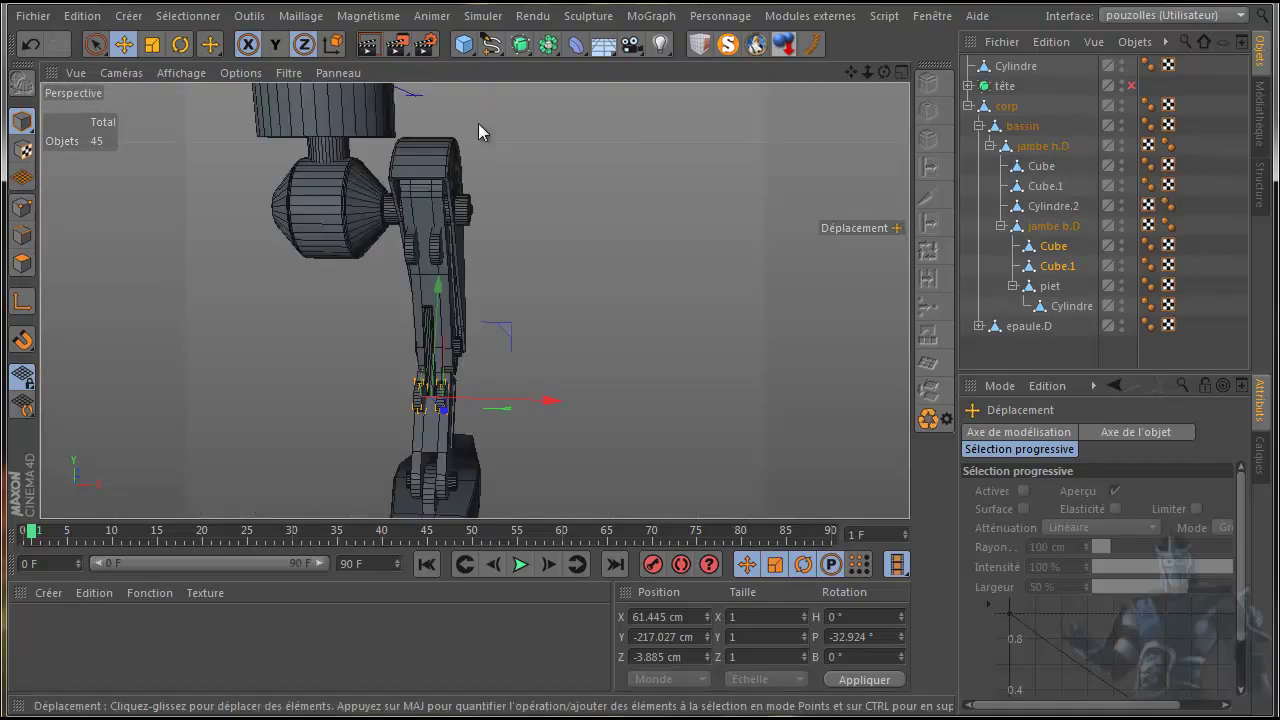
pyautogui.moveTo(884, 72); pyautogui.dragTo(644, 394)
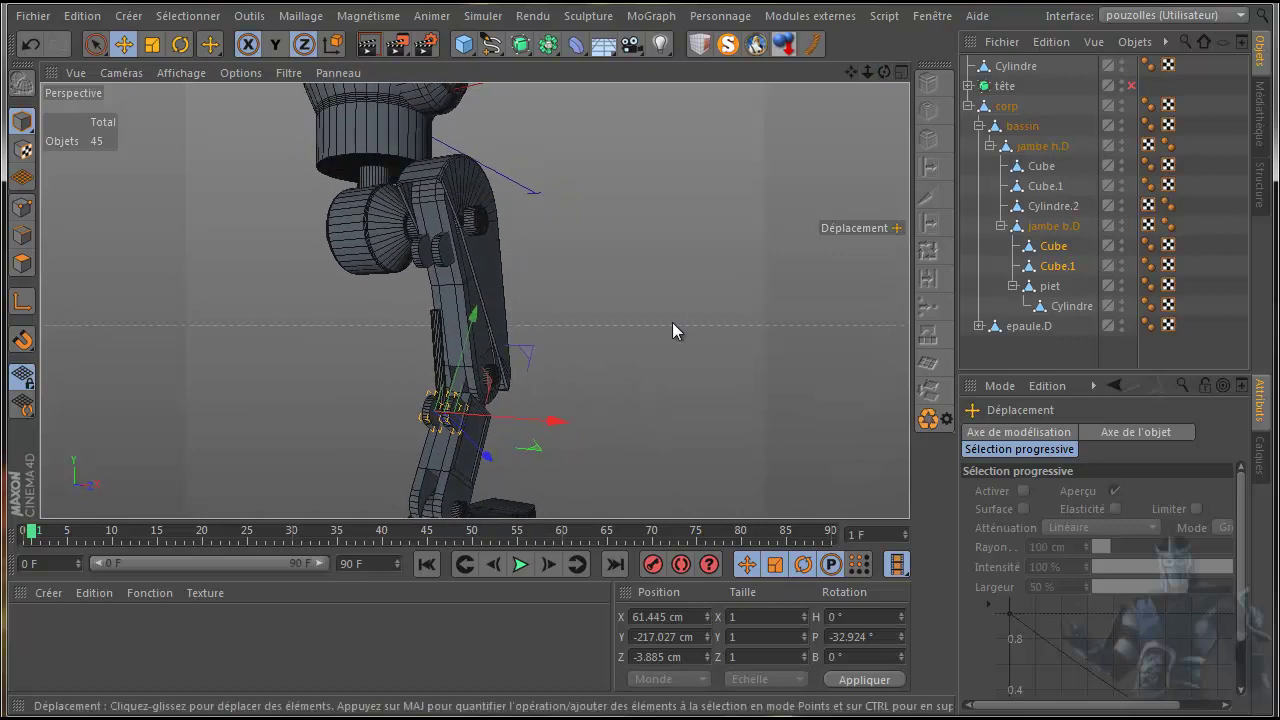
# Step: Collapse the corp hierarchy, add a new cylinder and make it a child of the rod Cylindre
pyautogui.click(1018, 67)
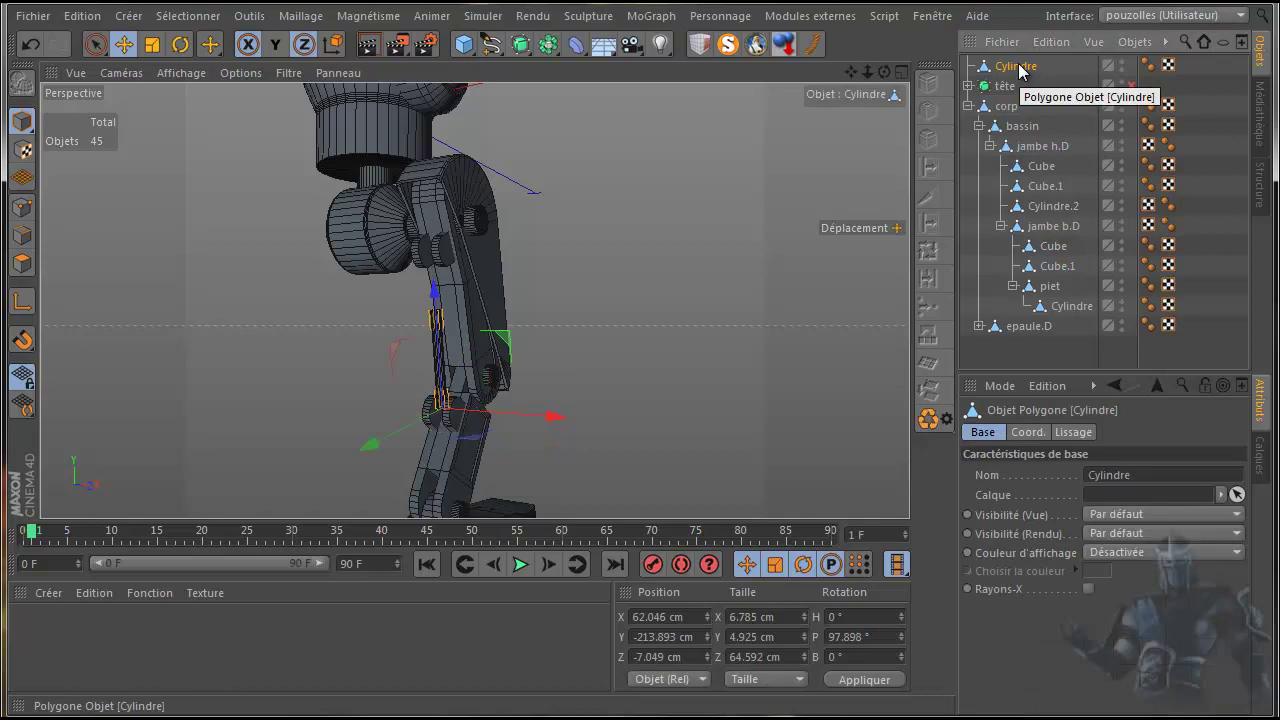
pyautogui.click(967, 105)
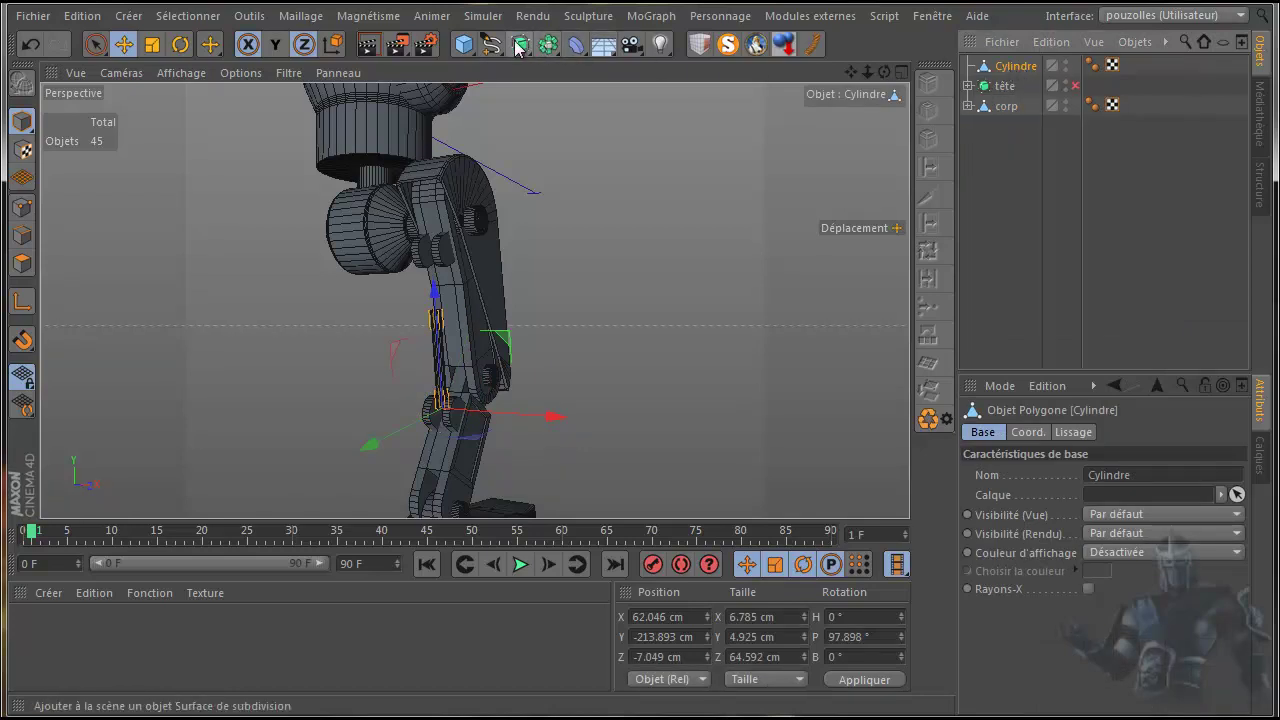
pyautogui.moveTo(468, 48); pyautogui.dragTo(973, 80)
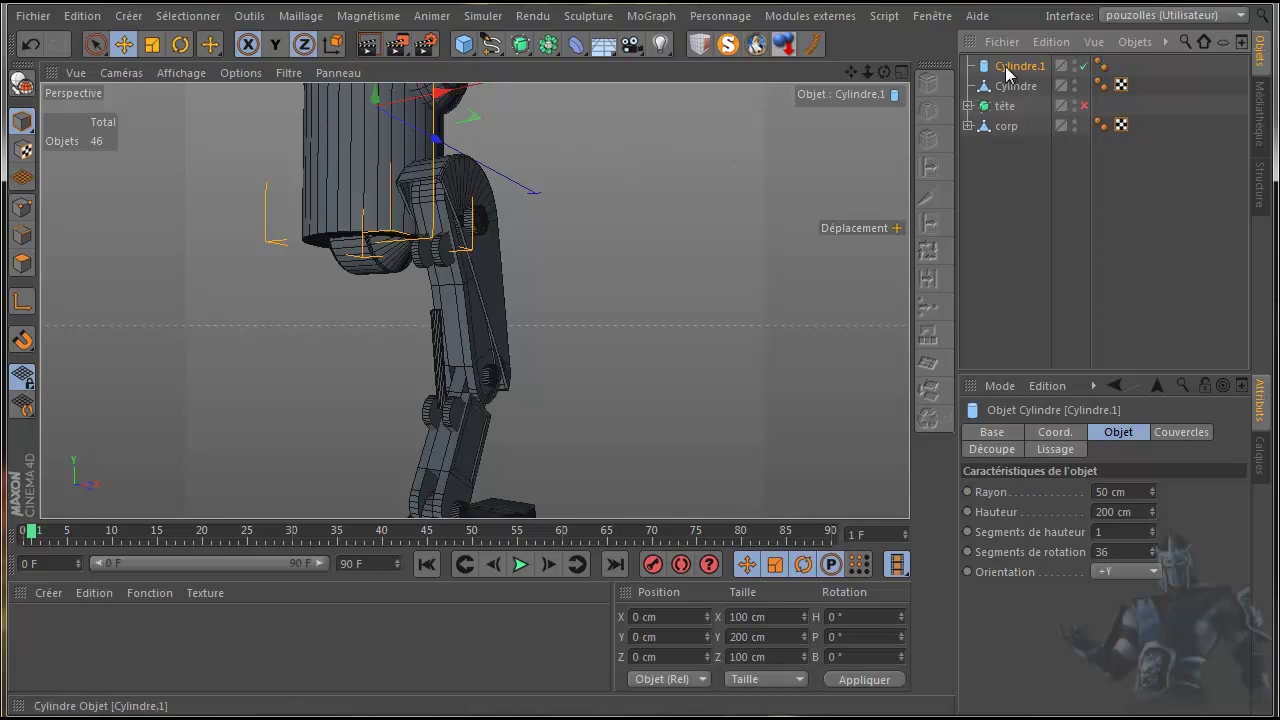
pyautogui.moveTo(1018, 84); pyautogui.dragTo(1018, 85)
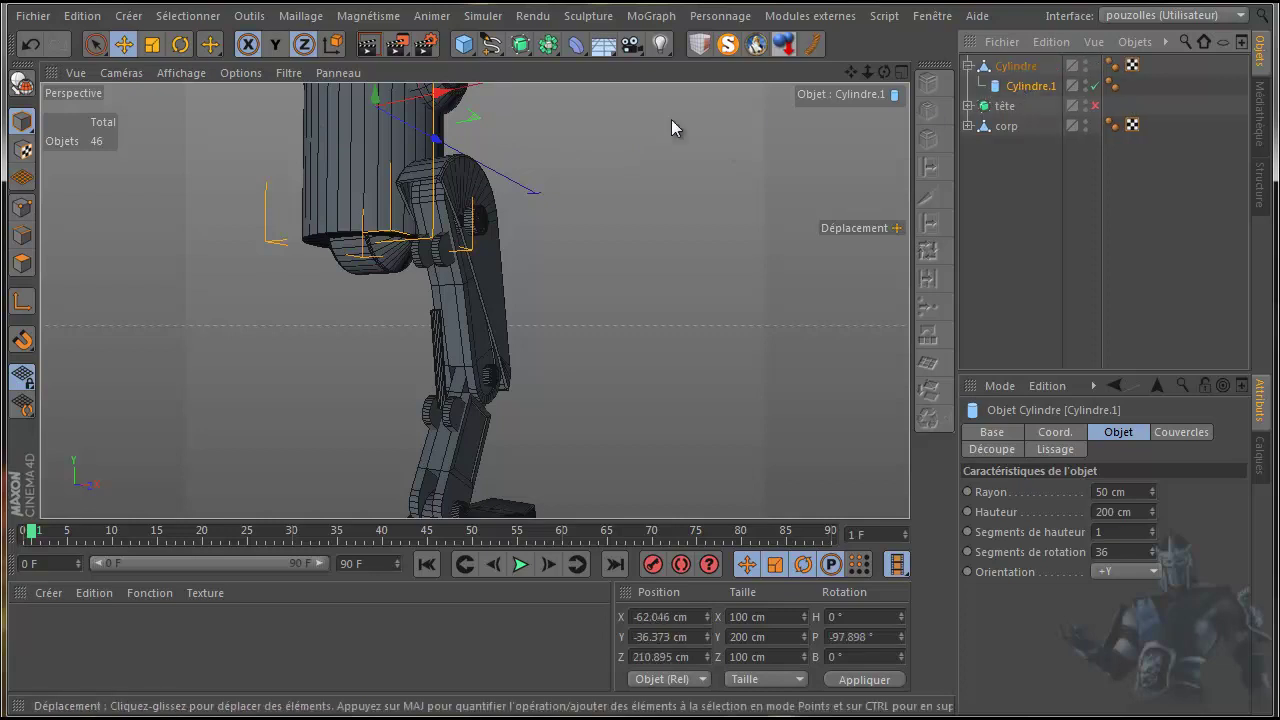
# Step: Reset the new cylinder's position and rotation to zero relative to the rod and set its orientation to -X
pyautogui.click(757, 44)
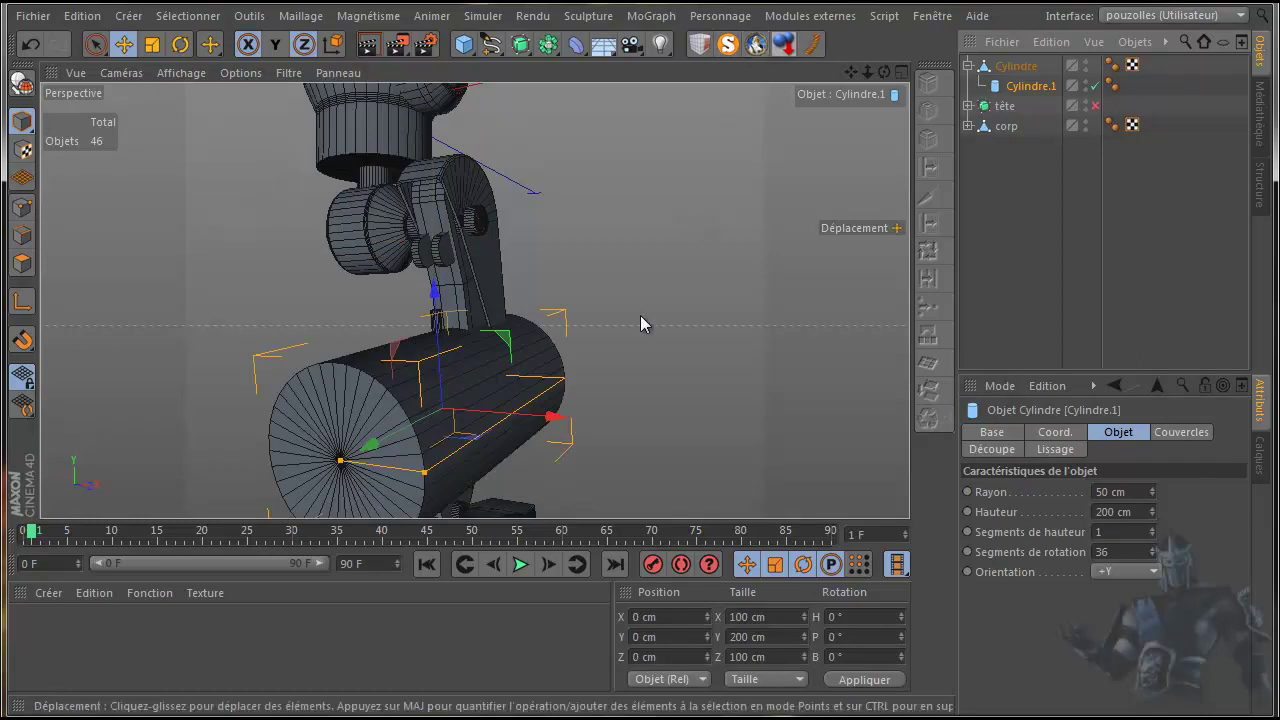
pyautogui.middleClick(608, 382)
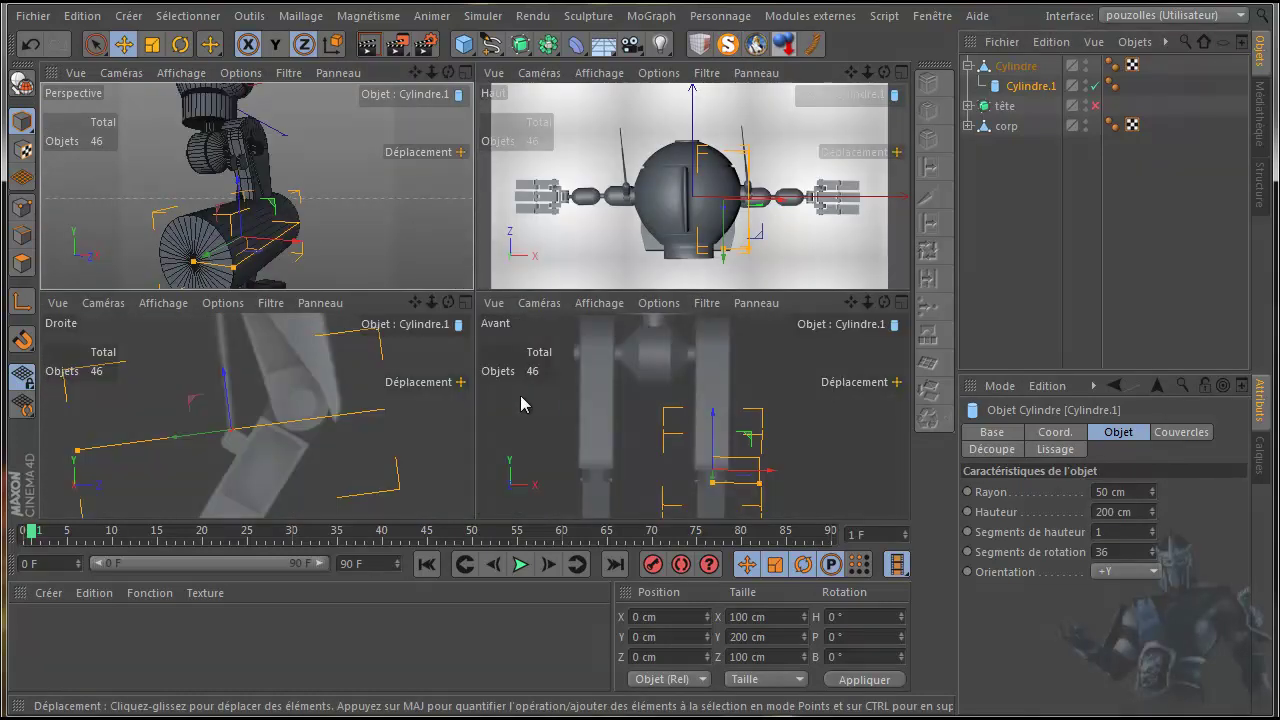
pyautogui.middleClick(423, 440)
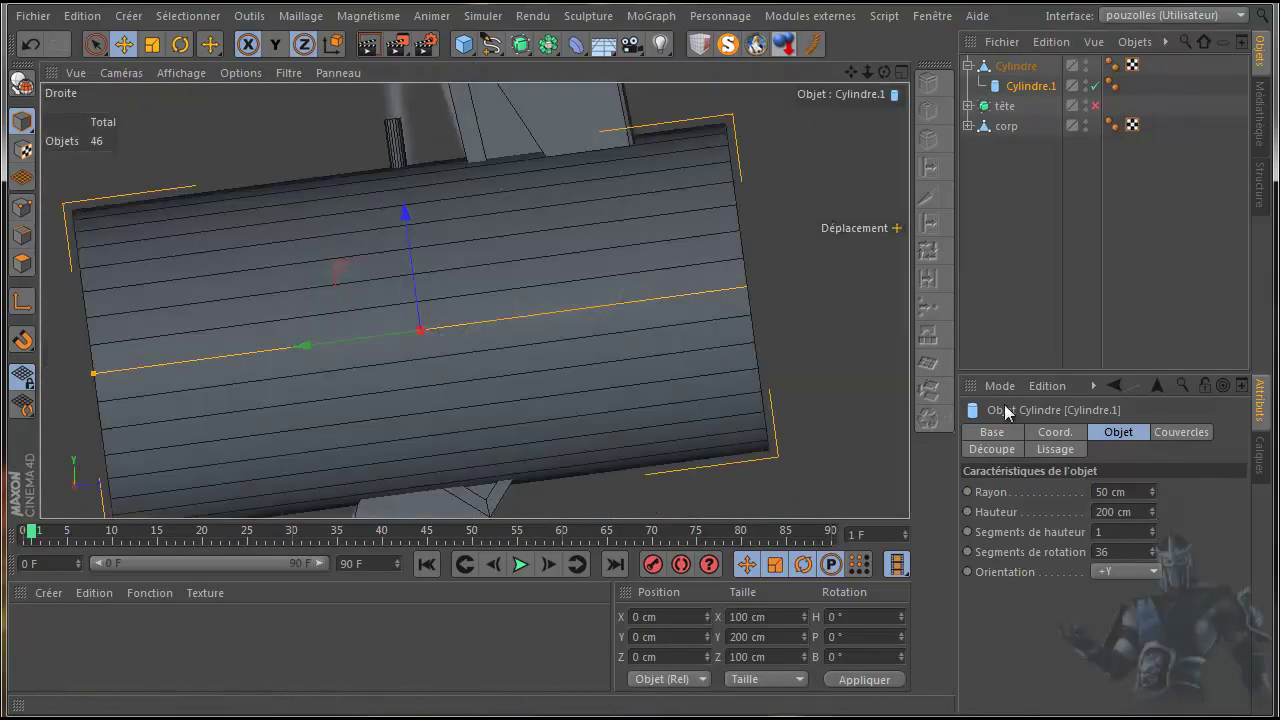
pyautogui.click(1124, 571)
pyautogui.click(1119, 611)
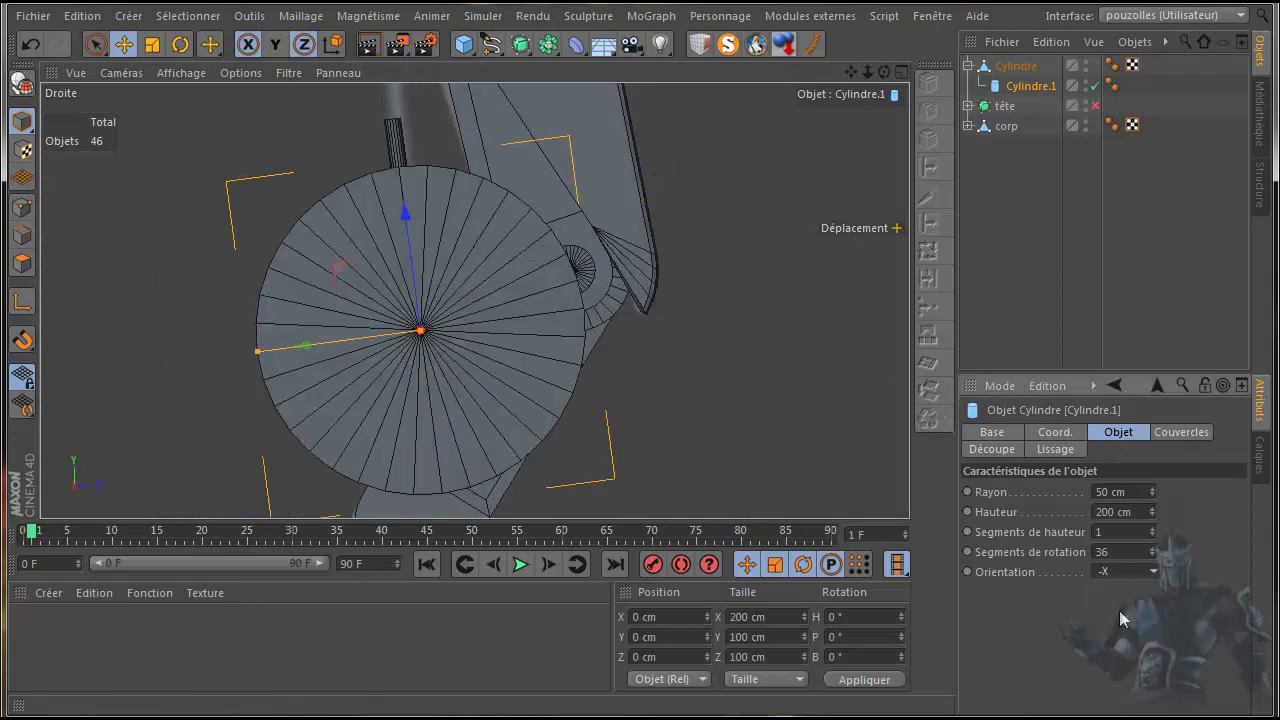
# Step: Shrink the new cylinder to a radius of about 5.7 cm and a height of about 11.8 cm
pyautogui.moveTo(258, 352); pyautogui.dragTo(406, 362)
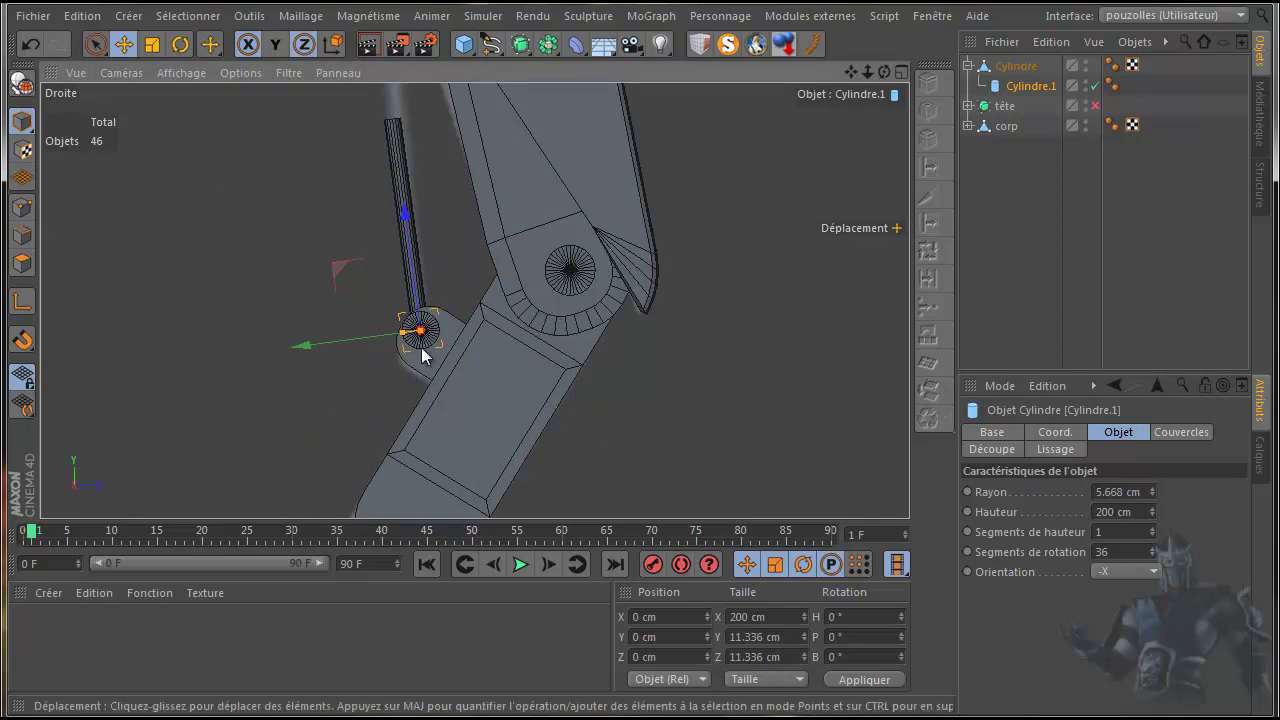
pyautogui.middleClick(358, 359)
pyautogui.middleClick(562, 380)
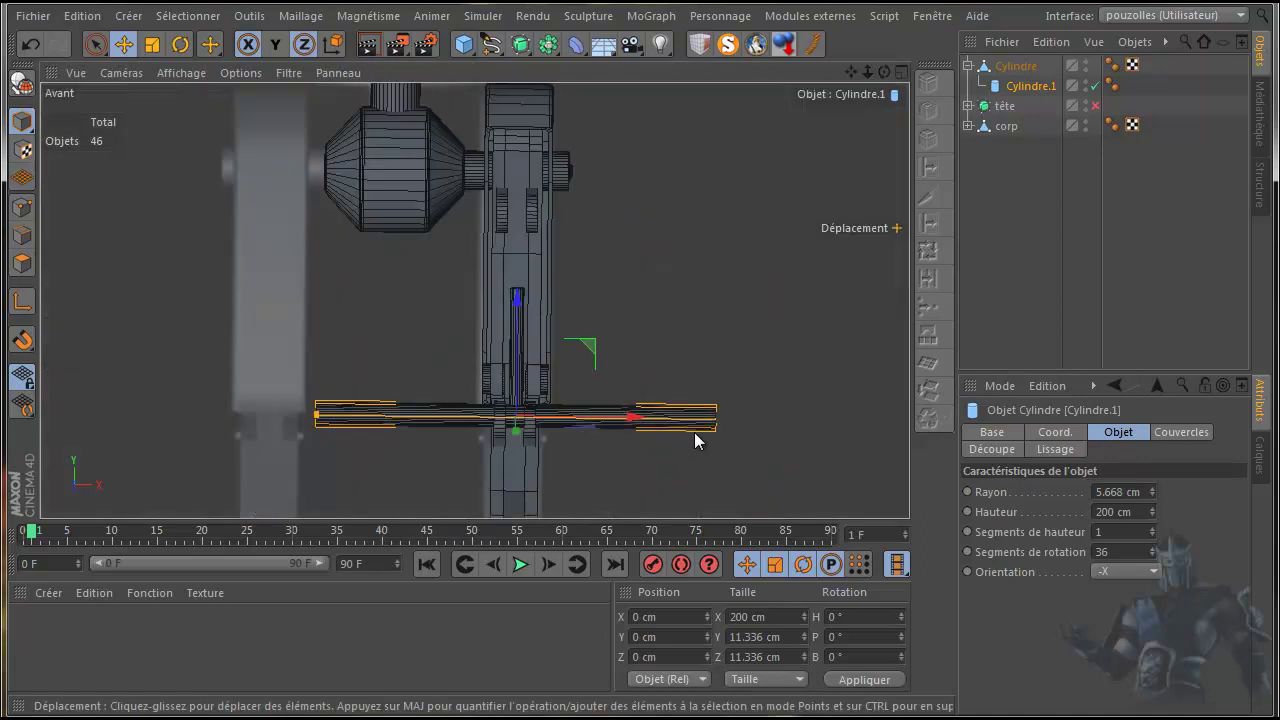
pyautogui.moveTo(320, 420); pyautogui.dragTo(500, 436)
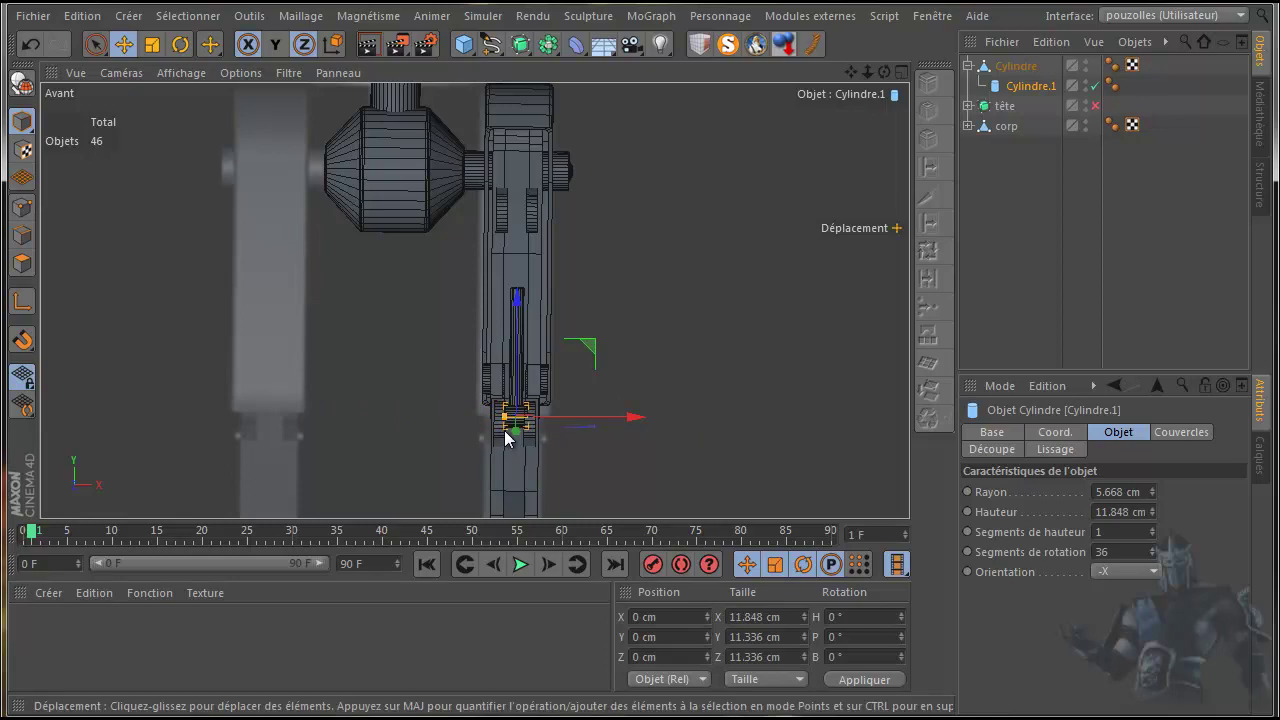
# Step: Fit the cylinder between the lower bracket pair at X about -0.53 cm, with radius about 6.5 cm and height about 8.5 cm
pyautogui.scroll(5, 509, 436)
pyautogui.scroll(4, 516, 437)
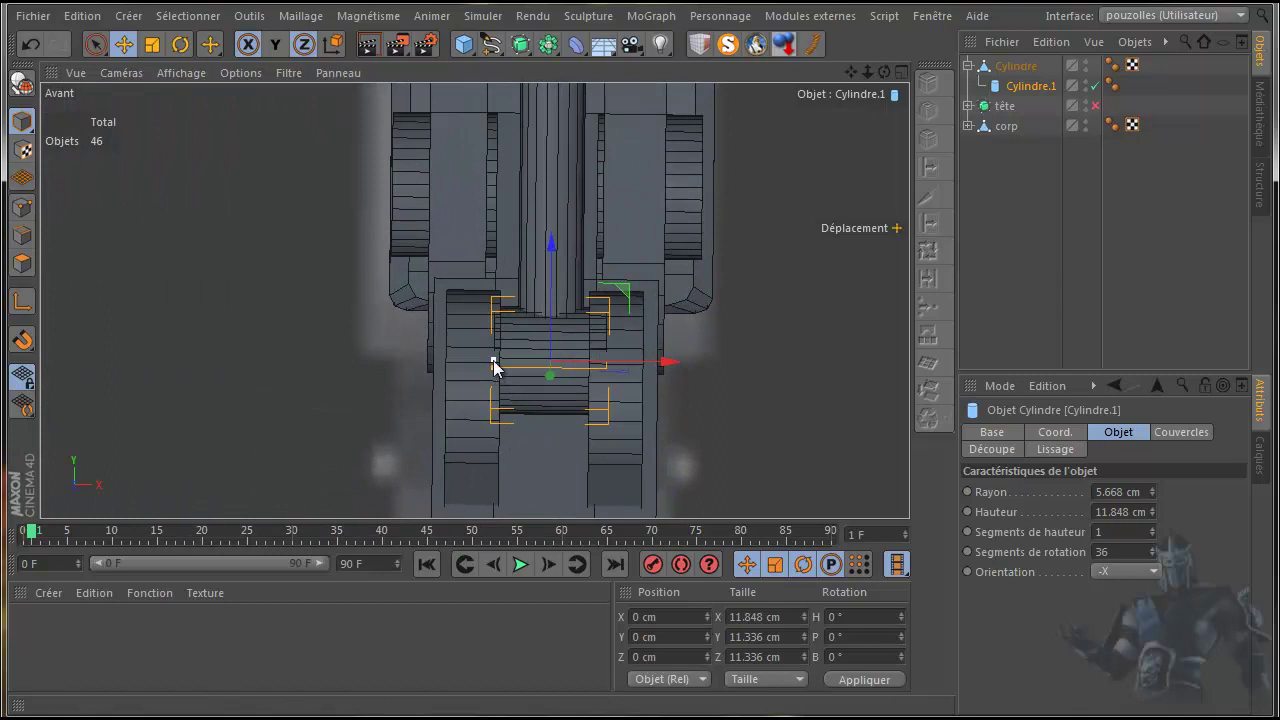
pyautogui.moveTo(493, 360); pyautogui.dragTo(504, 362)
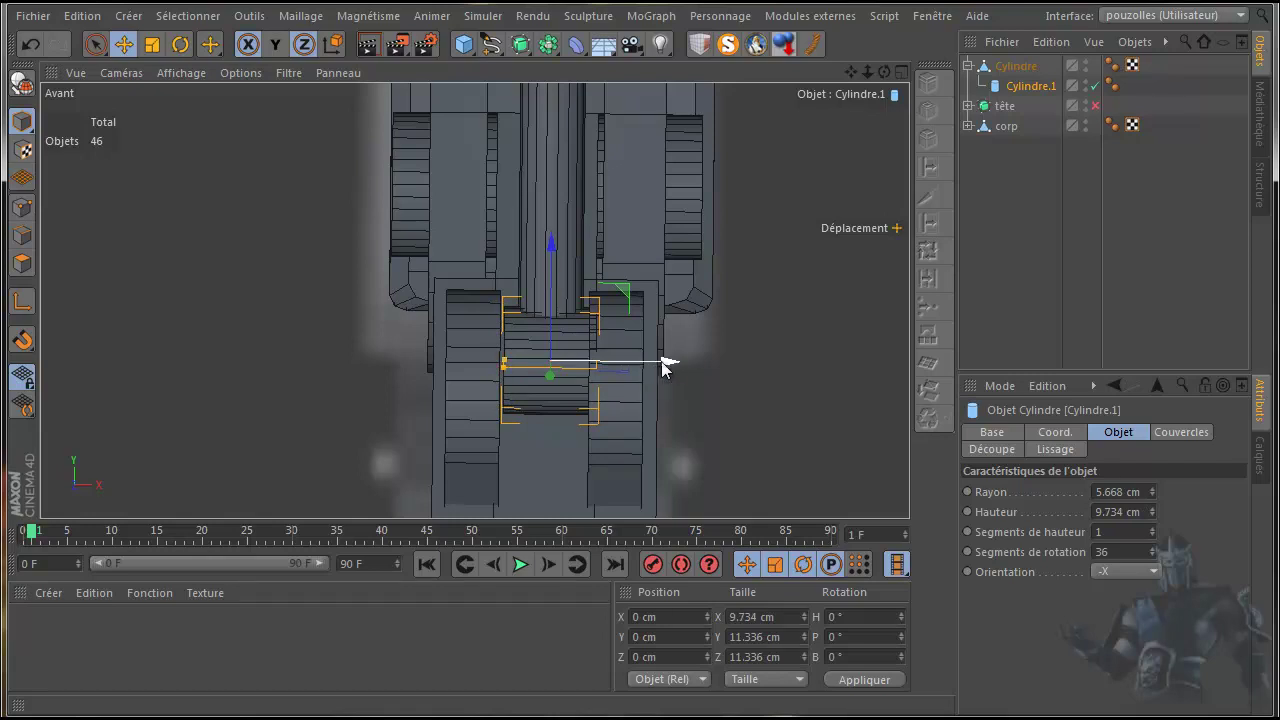
pyautogui.moveTo(670, 368); pyautogui.dragTo(665, 366)
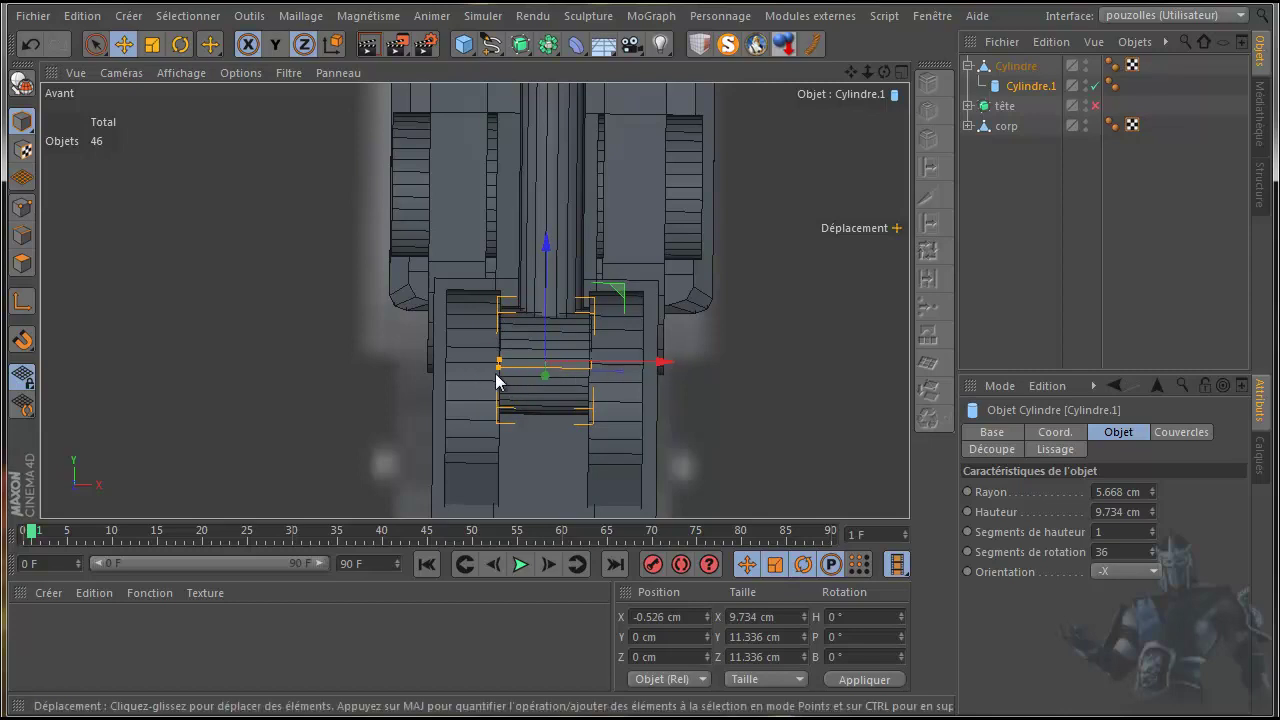
pyautogui.moveTo(498, 368); pyautogui.dragTo(504, 372)
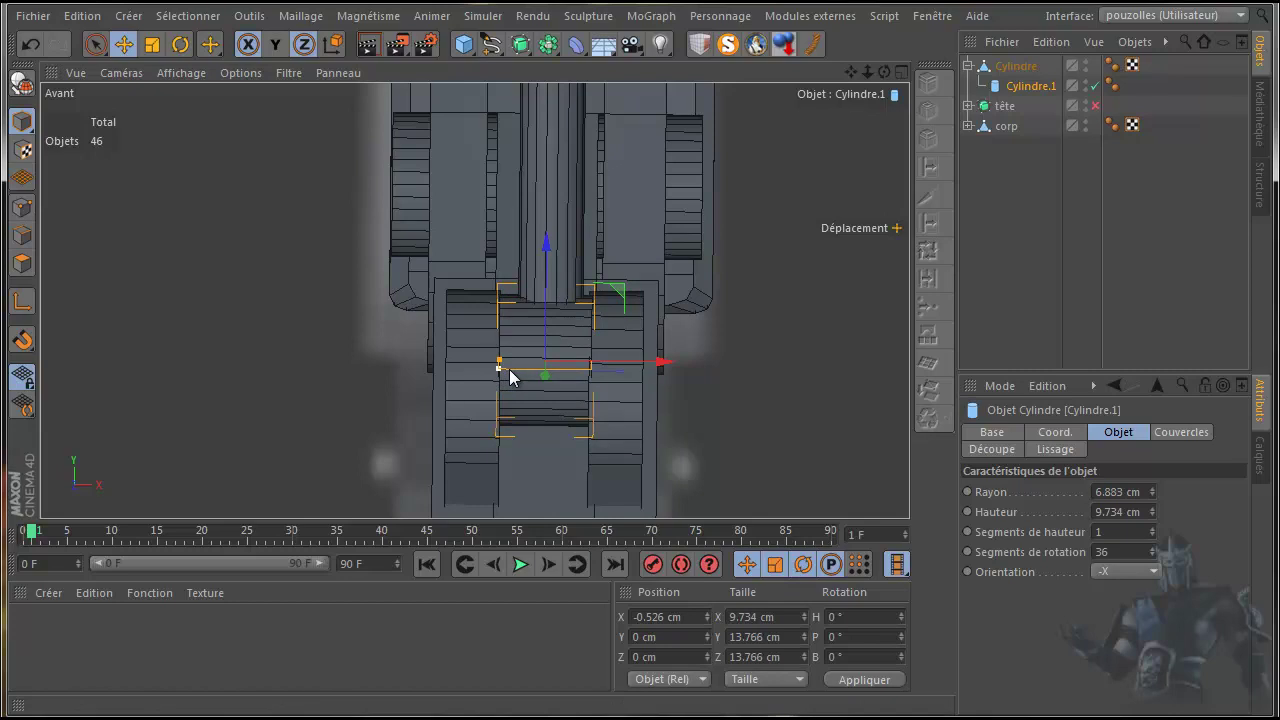
pyautogui.moveTo(510, 369); pyautogui.dragTo(838, 372)
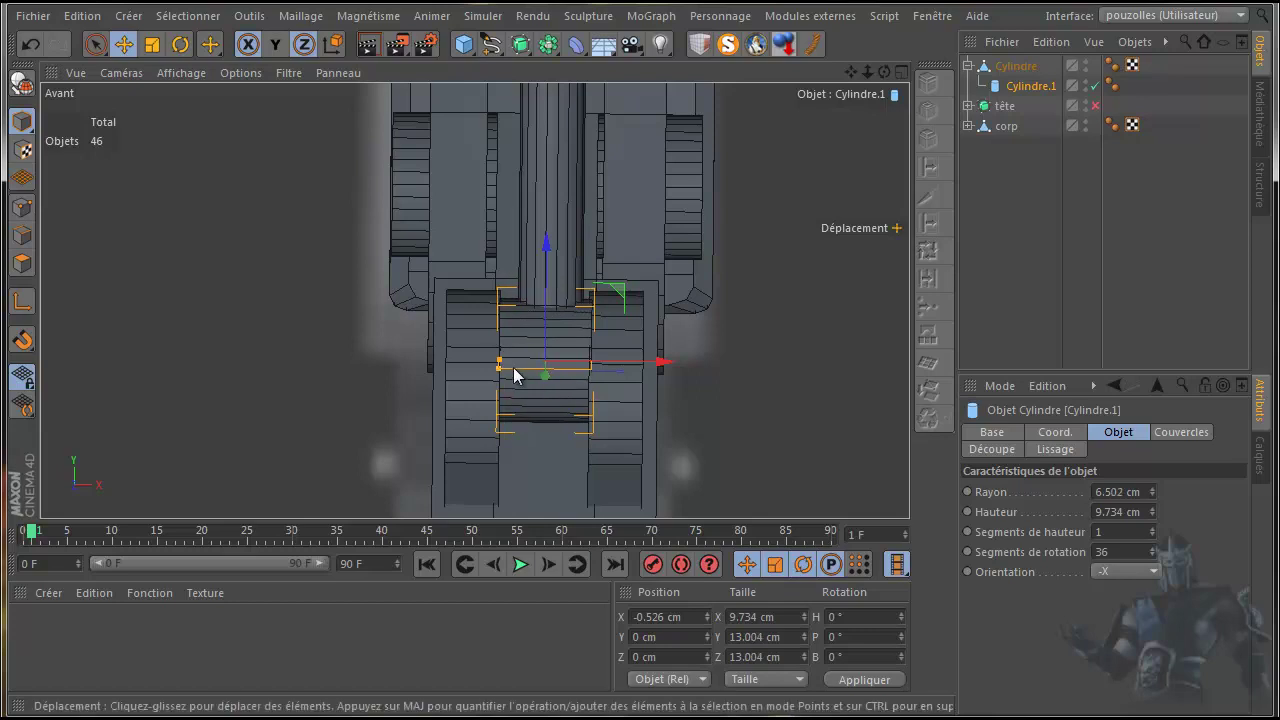
pyautogui.moveTo(503, 364); pyautogui.dragTo(505, 365)
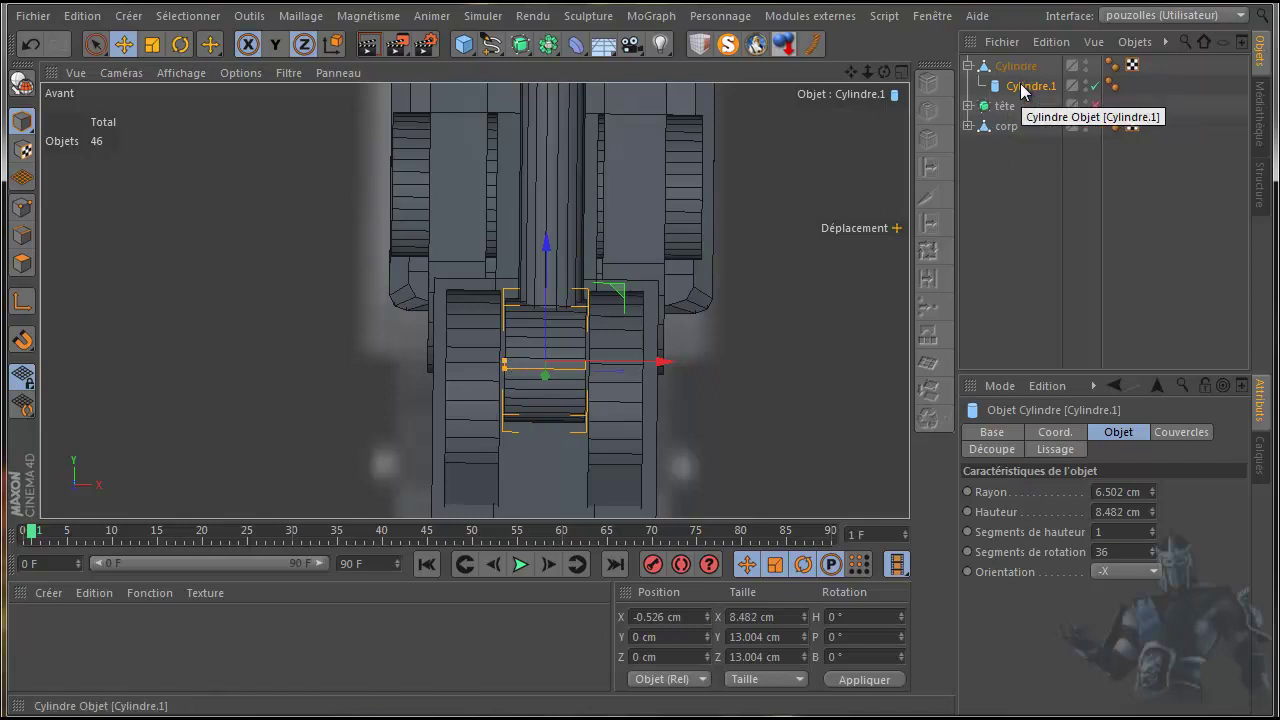
# Step: Take Cylindre.1 out of the rod's hierarchy and shift the rod Cylindre to X about 61.52 cm, centred on it
pyautogui.moveTo(1020, 92); pyautogui.dragTo(1024, 102)
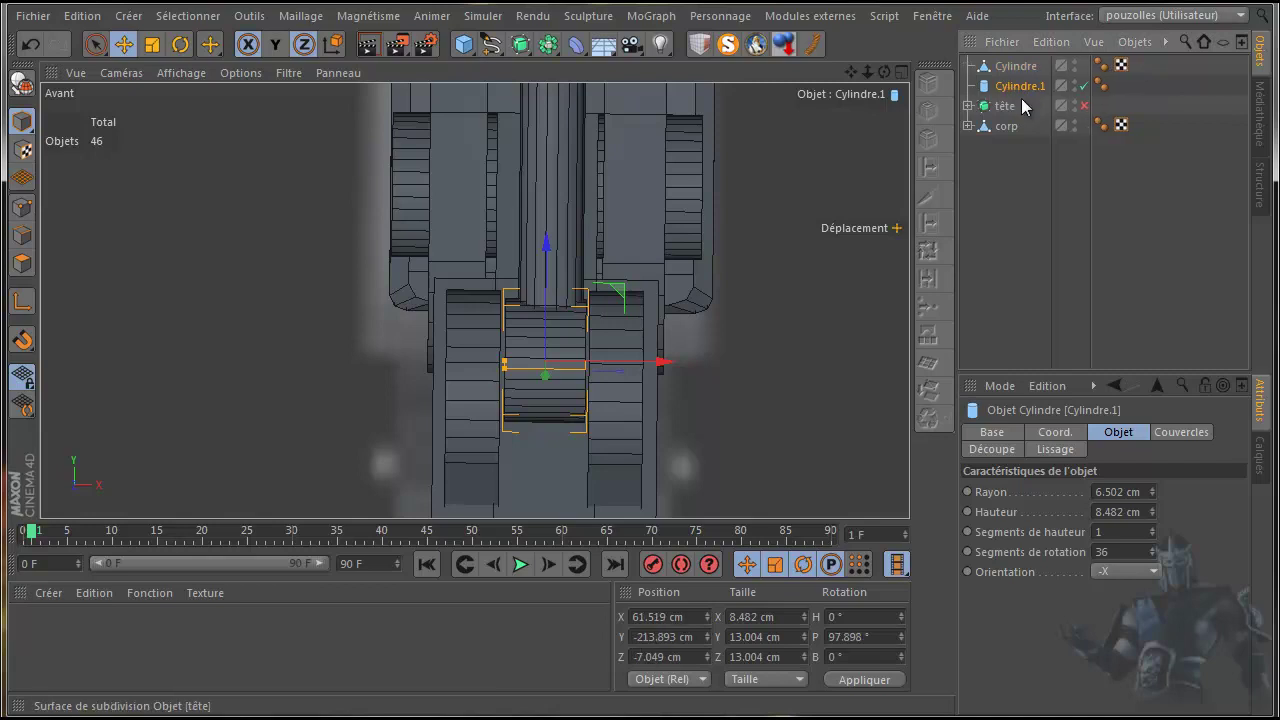
pyautogui.click(1020, 68)
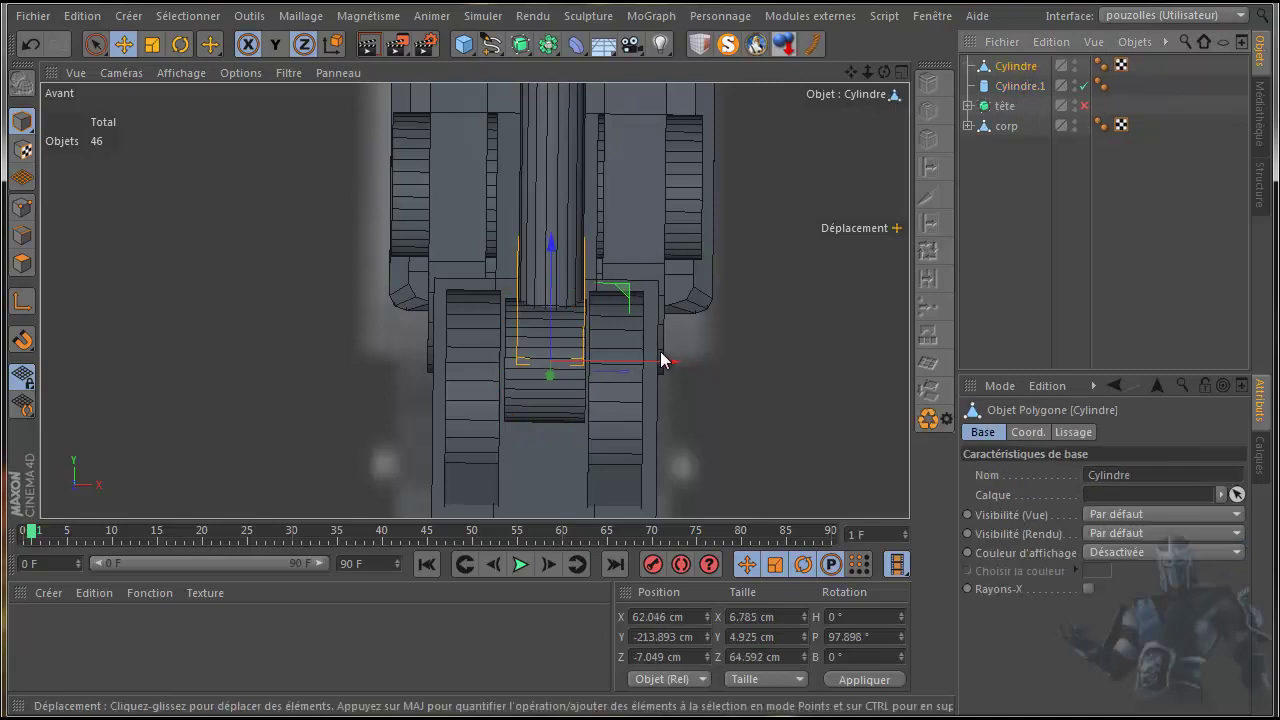
pyautogui.moveTo(663, 361); pyautogui.dragTo(661, 364)
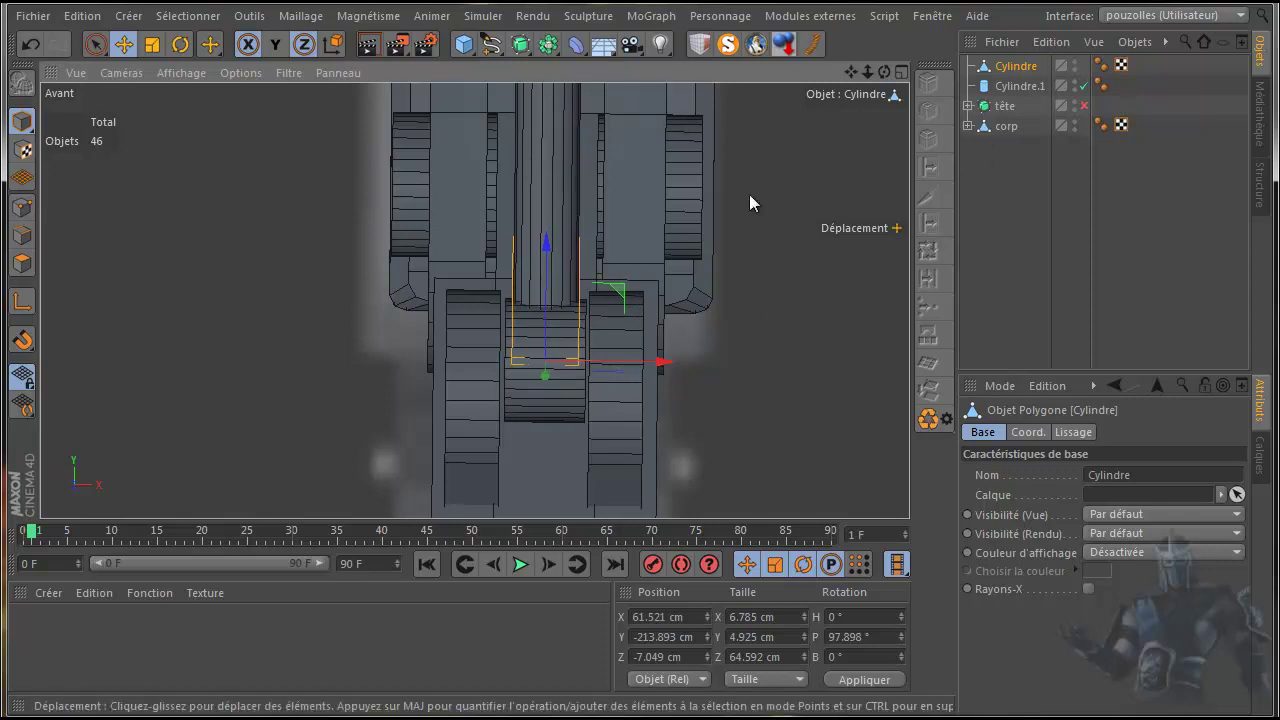
# Step: Make Cylindre.1 editable and render a preview of the leg in the perspective view
pyautogui.click(1019, 83)
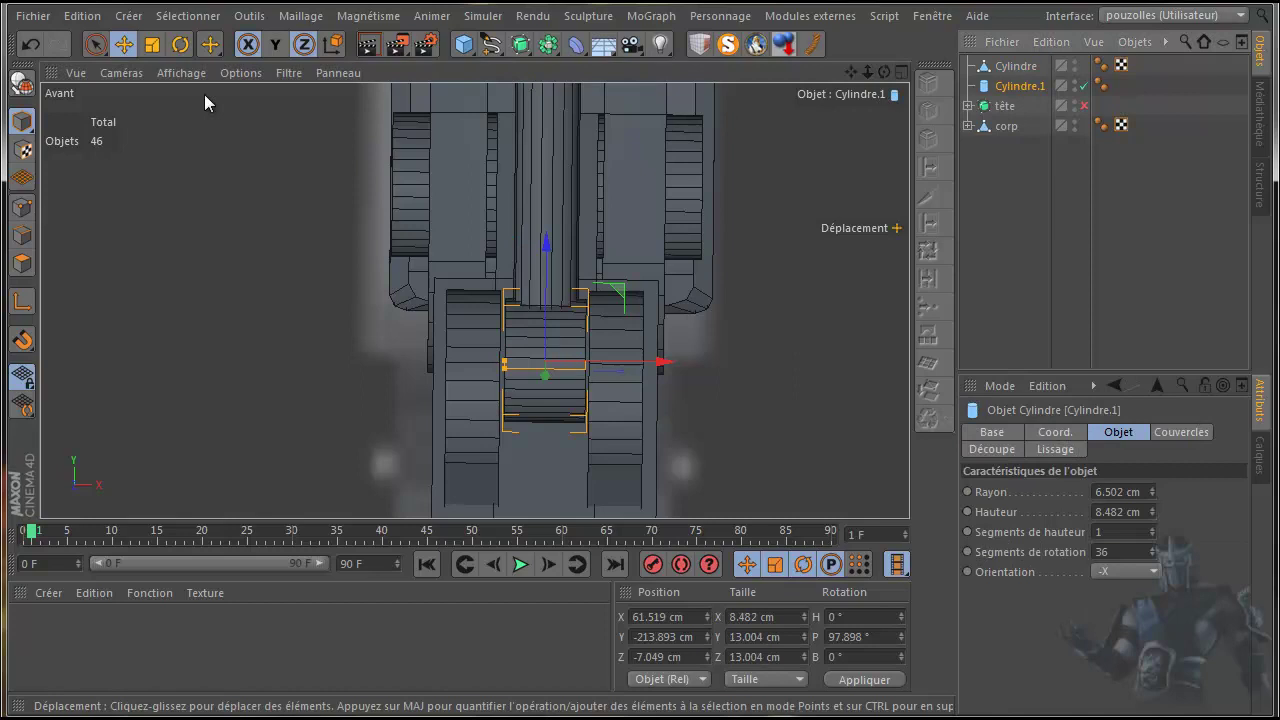
pyautogui.click(22, 83)
pyautogui.middleClick(256, 287)
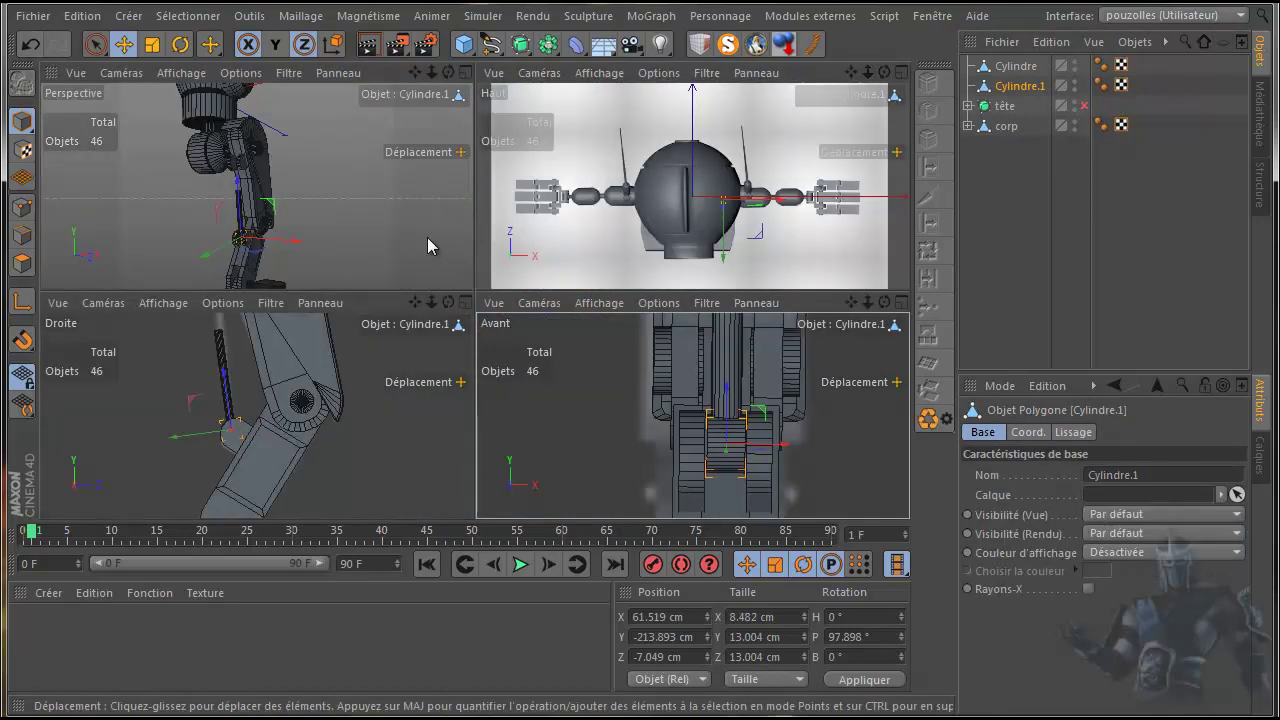
pyautogui.middleClick(359, 229)
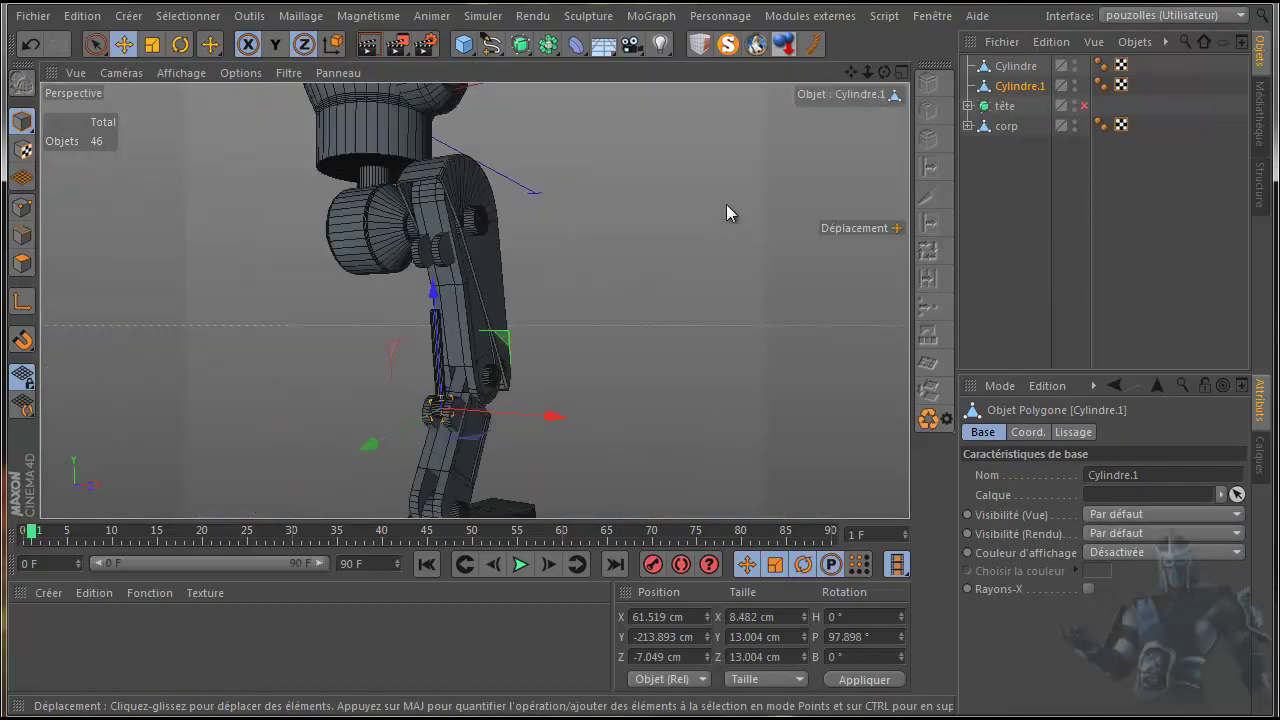
pyautogui.click(847, 197)
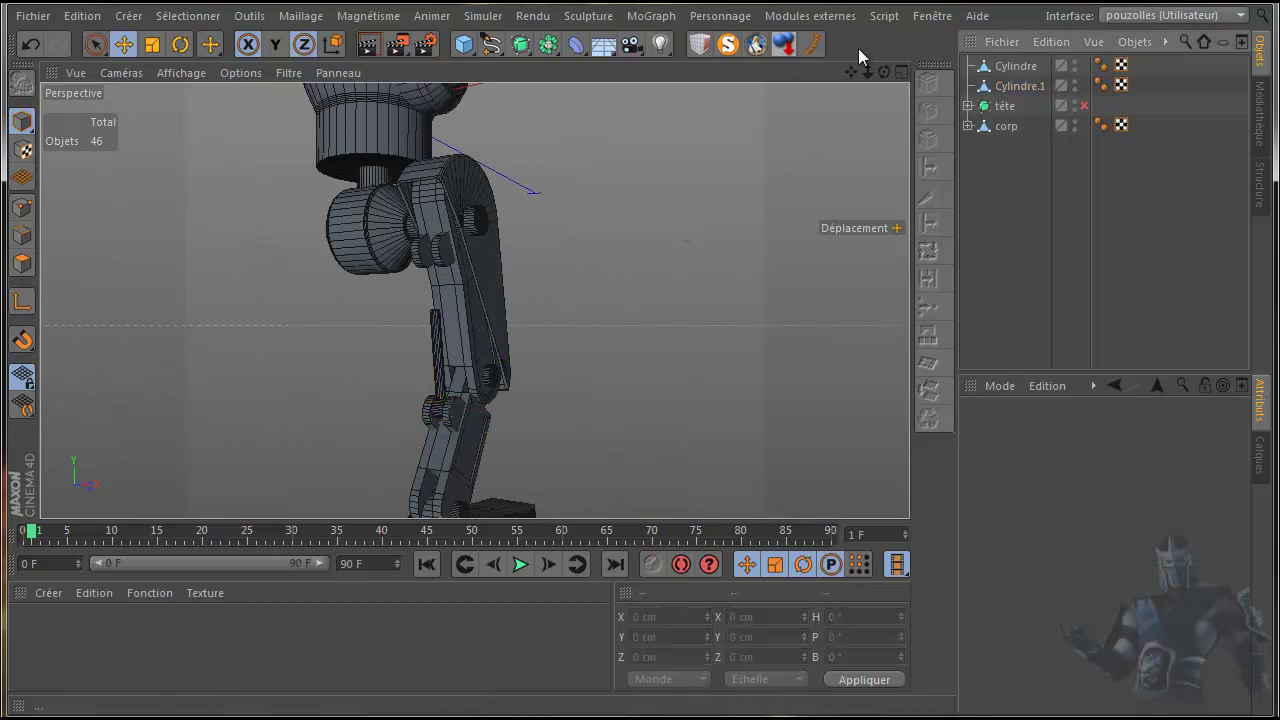
pyautogui.keyDown('alt'); pyautogui.moveTo(626, 395); pyautogui.dragTo(640, 394); pyautogui.keyUp('alt')
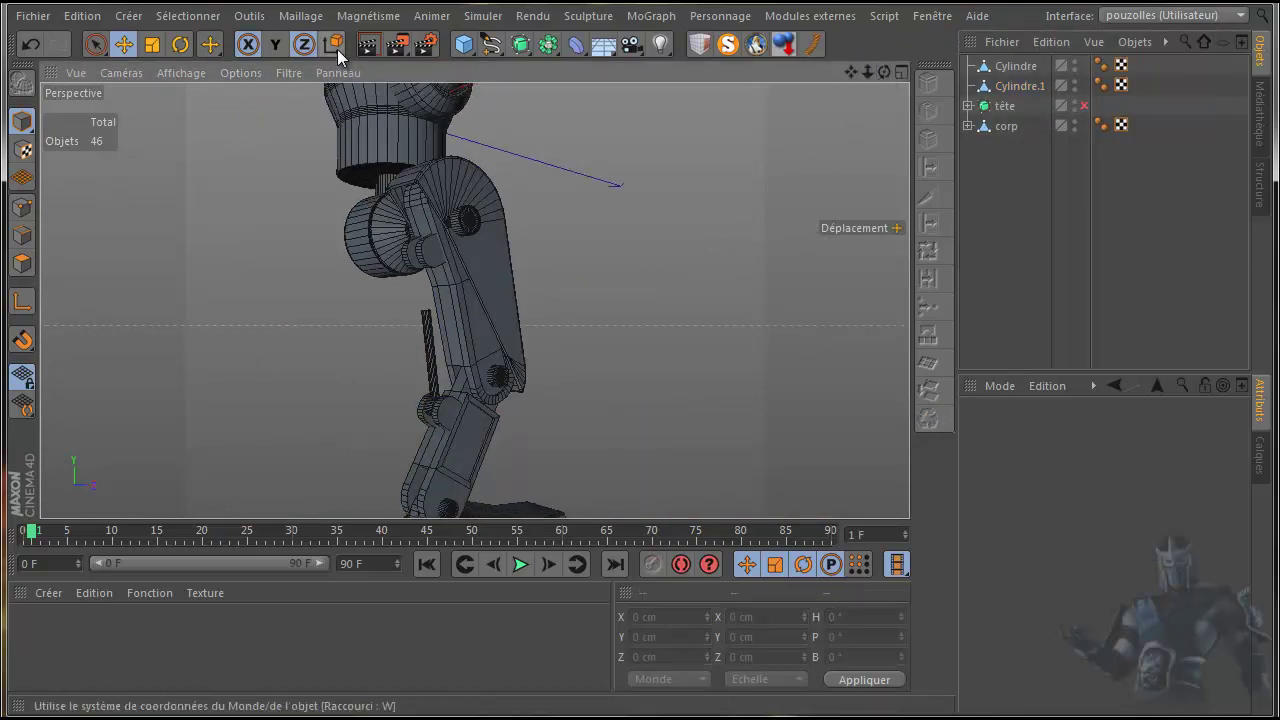
pyautogui.click(368, 44)
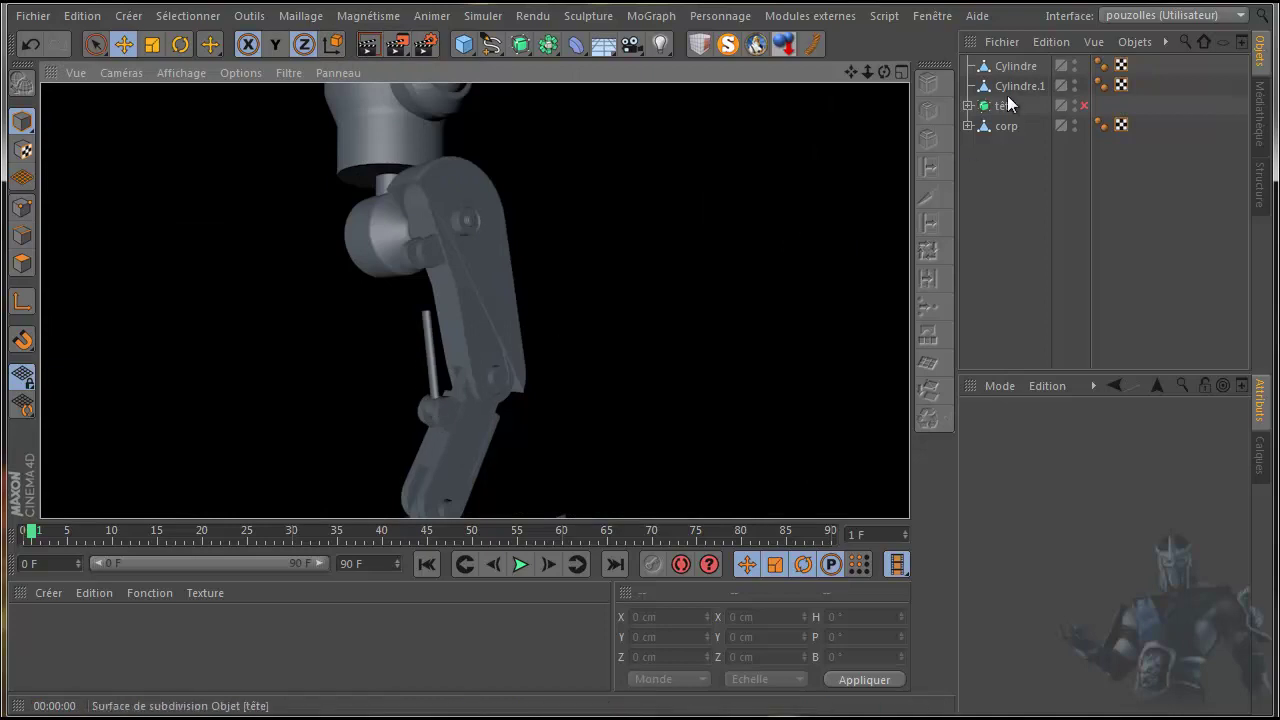
# Step: Make Cylindre.1 a child of the rod Cylindre again and duplicate the whole rod hierarchy
pyautogui.moveTo(1009, 89); pyautogui.dragTo(1020, 68)
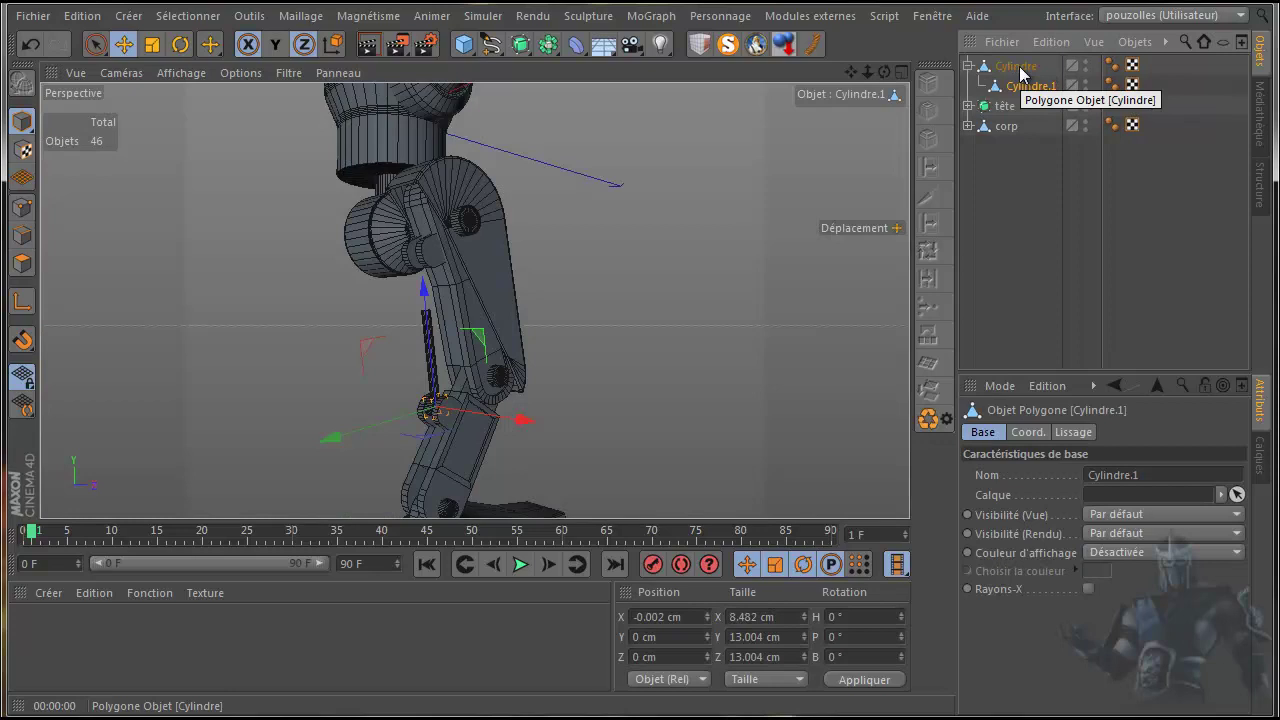
pyautogui.click(967, 66)
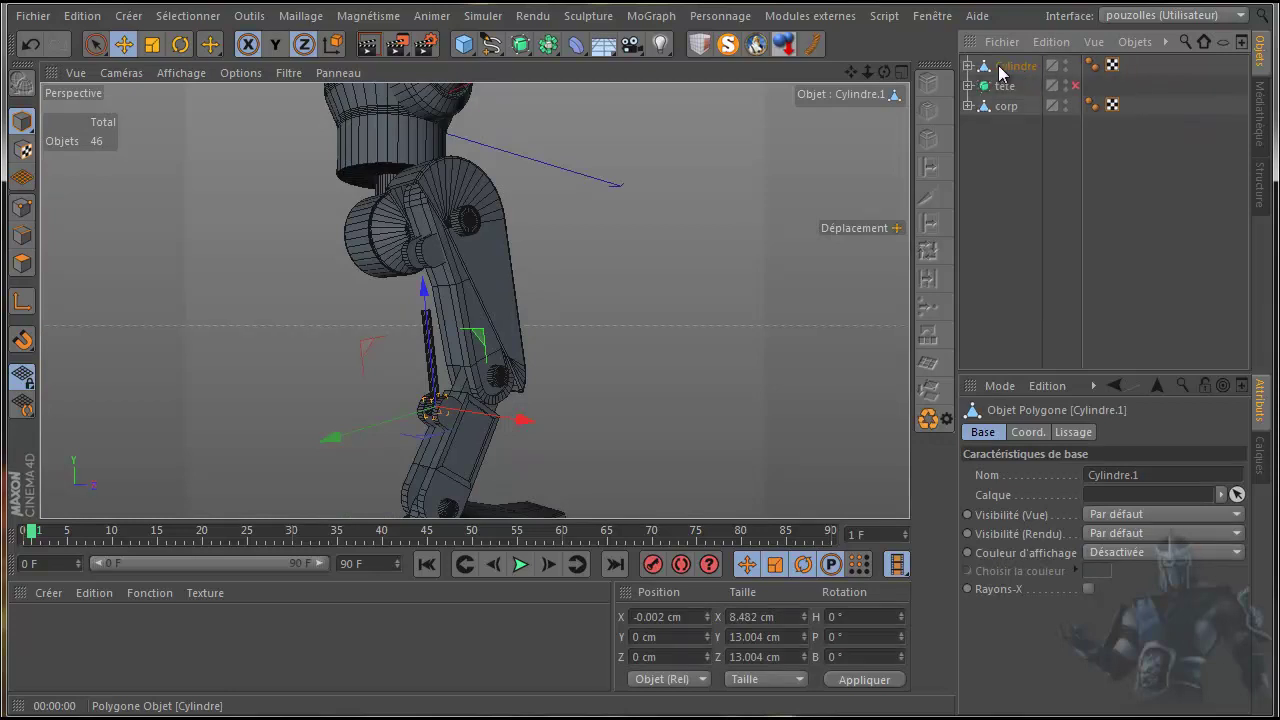
pyautogui.keyDown('ctrl'); pyautogui.moveTo(1010, 65); pyautogui.dragTo(1008, 66); pyautogui.keyUp('ctrl')
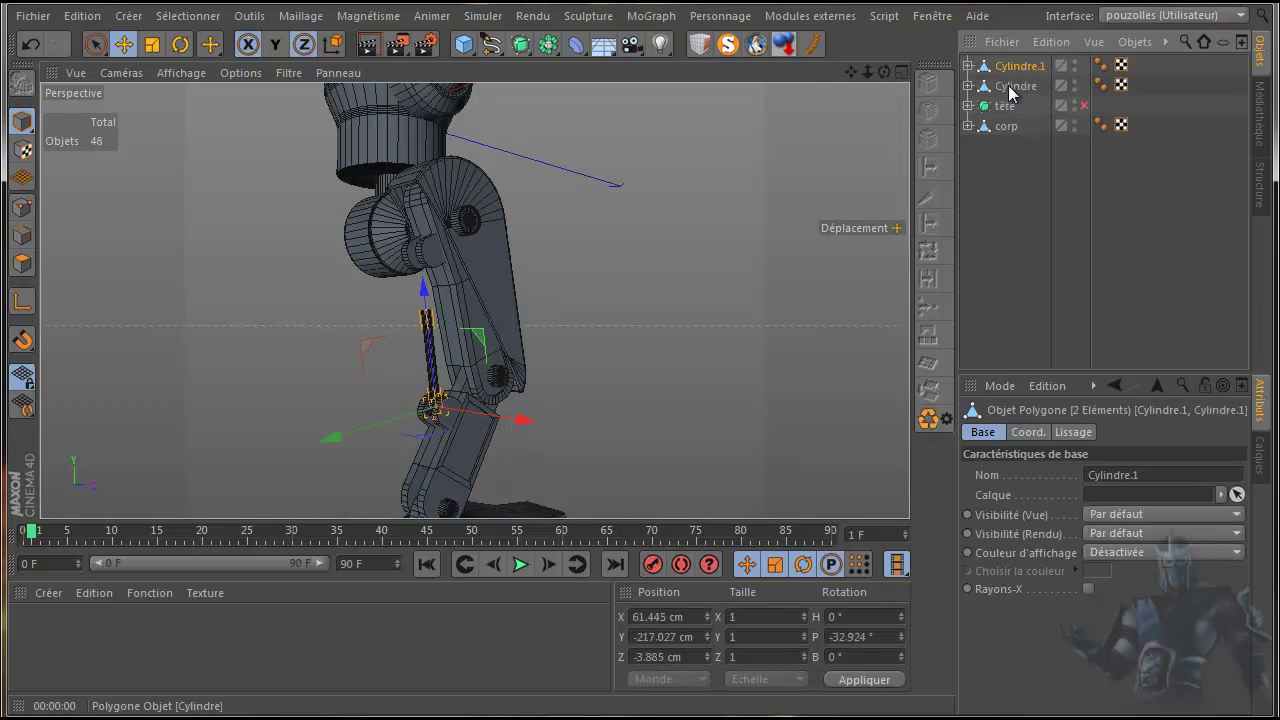
# Step: Expand the corp hierarchy, parent the rod Cylindre to jambe b.D and its duplicate Cylindre.1 to jambe h.D
pyautogui.click(1010, 88)
pyautogui.click(967, 126)
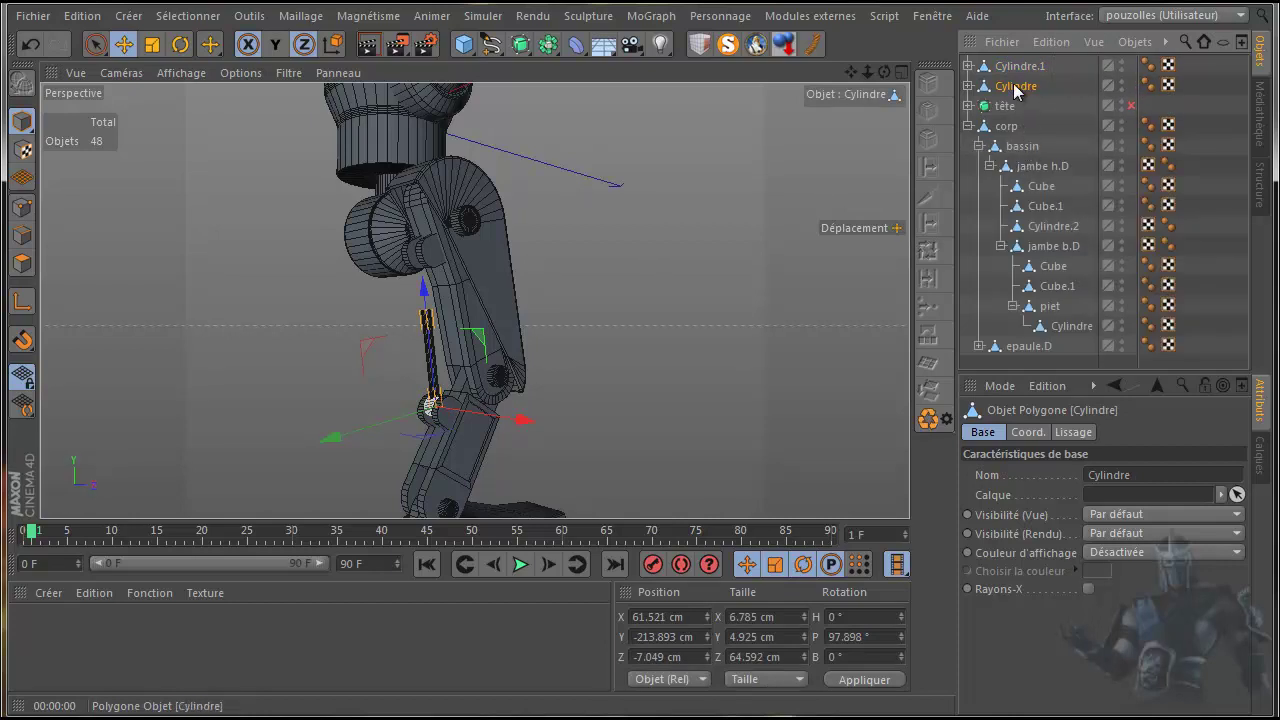
pyautogui.moveTo(1016, 90); pyautogui.dragTo(1052, 253)
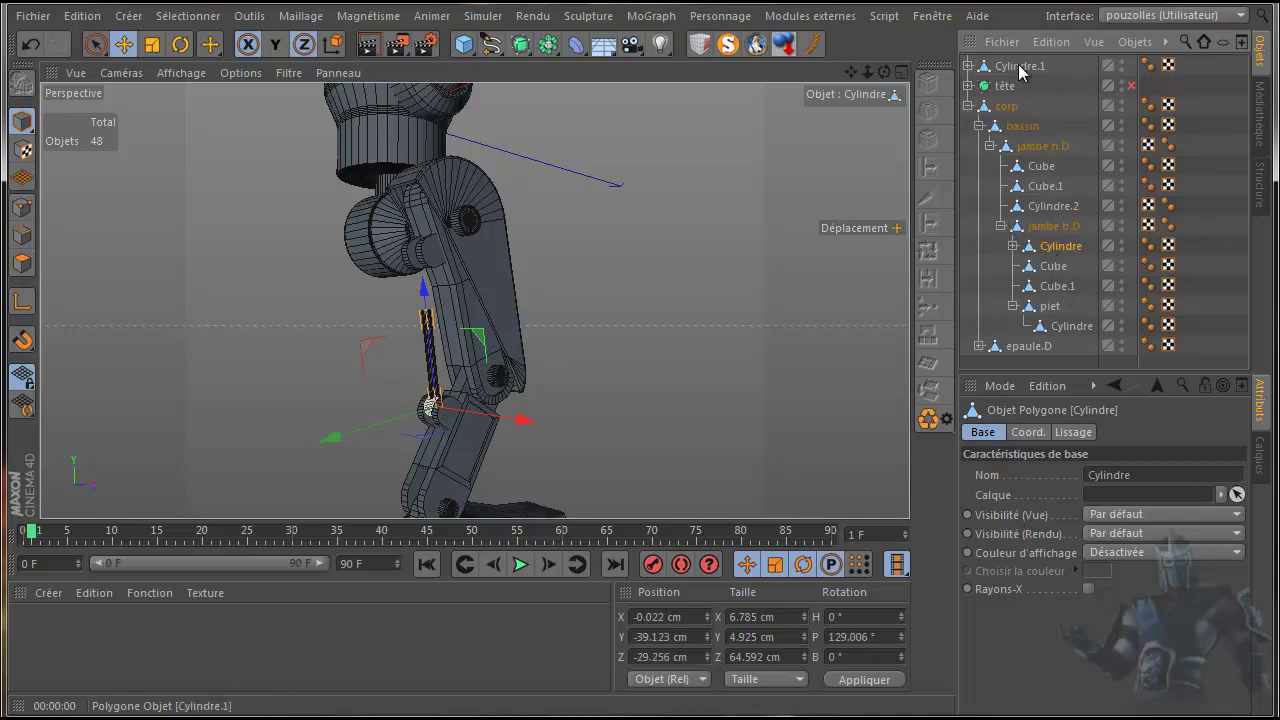
pyautogui.moveTo(1022, 73); pyautogui.dragTo(1028, 145)
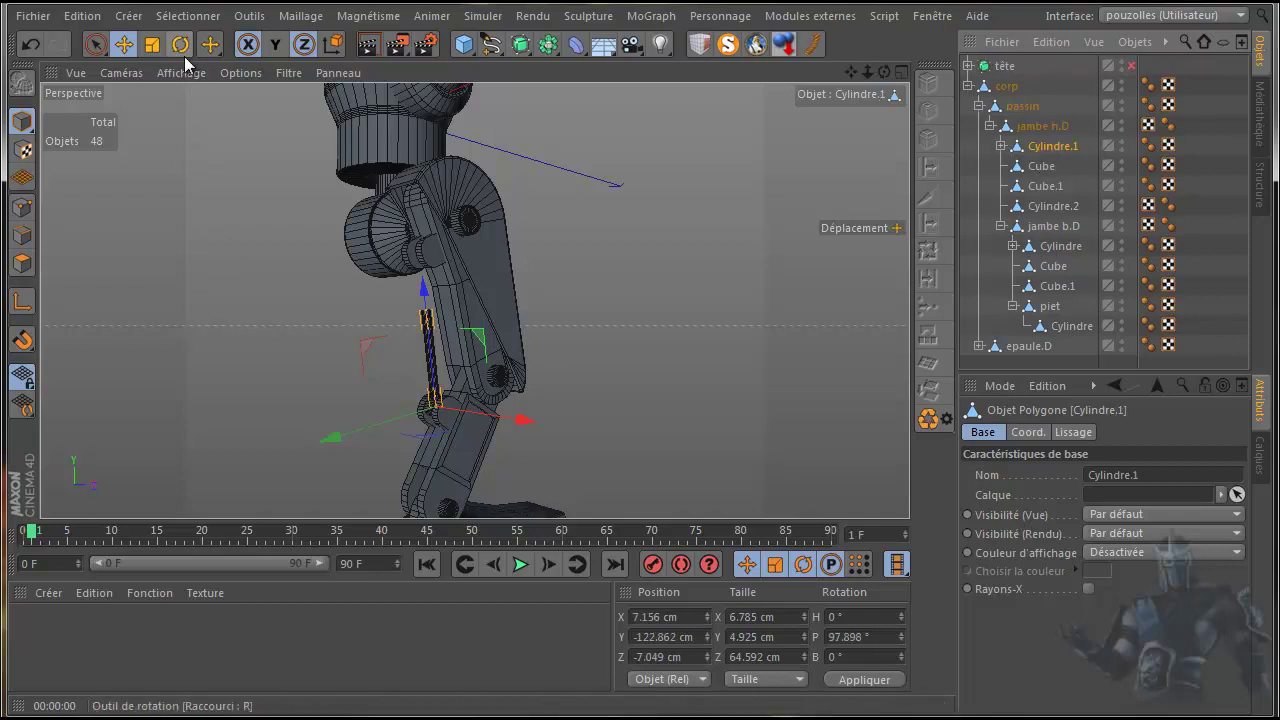
# Step: Move the rod copy to the upper bracket, about Y -22.7 cm and Z -20.9 cm, and rotate it downward to pitch about -75.8°
pyautogui.middleClick(231, 304)
pyautogui.middleClick(272, 418)
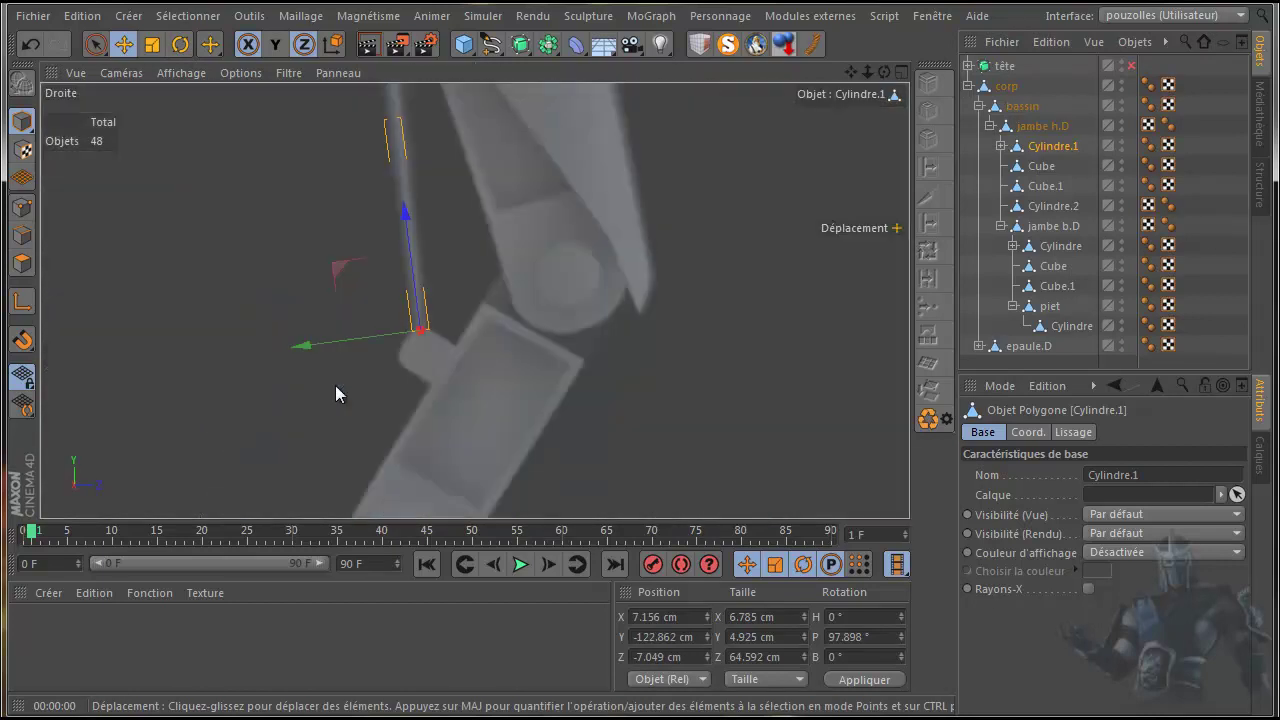
pyautogui.scroll(3, 640, 397)
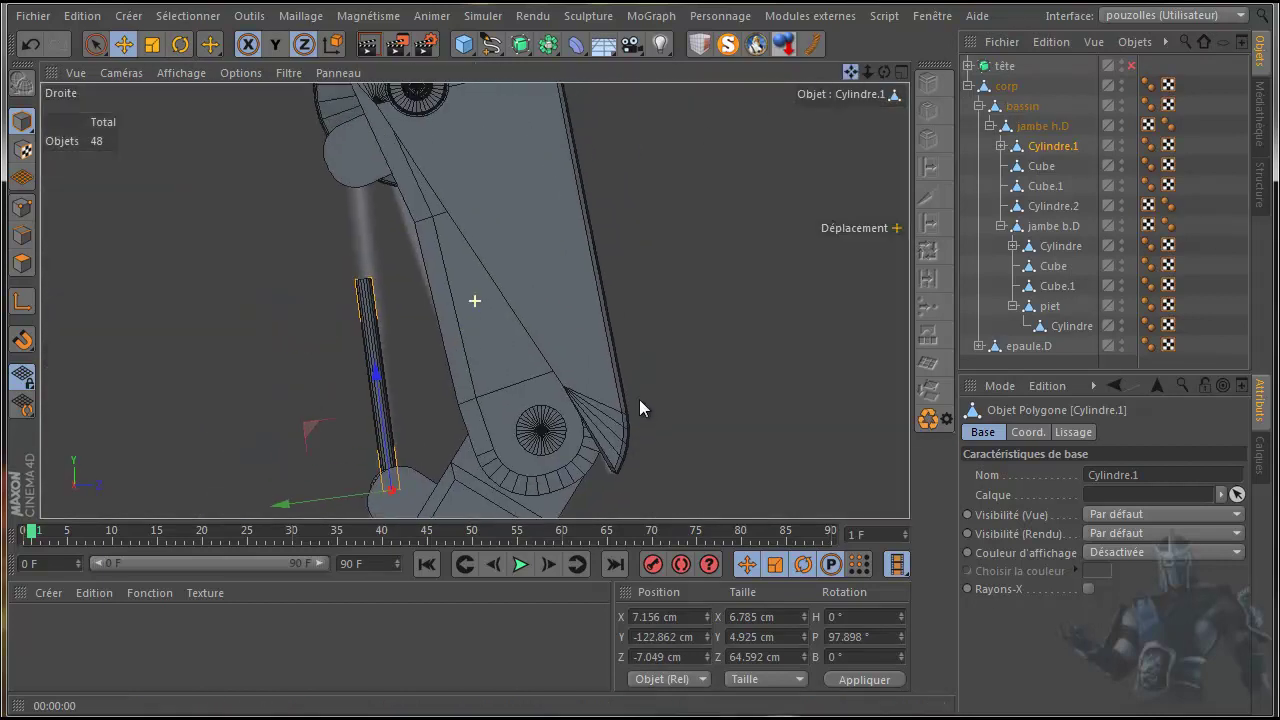
pyautogui.moveTo(379, 380); pyautogui.dragTo(61, 93)
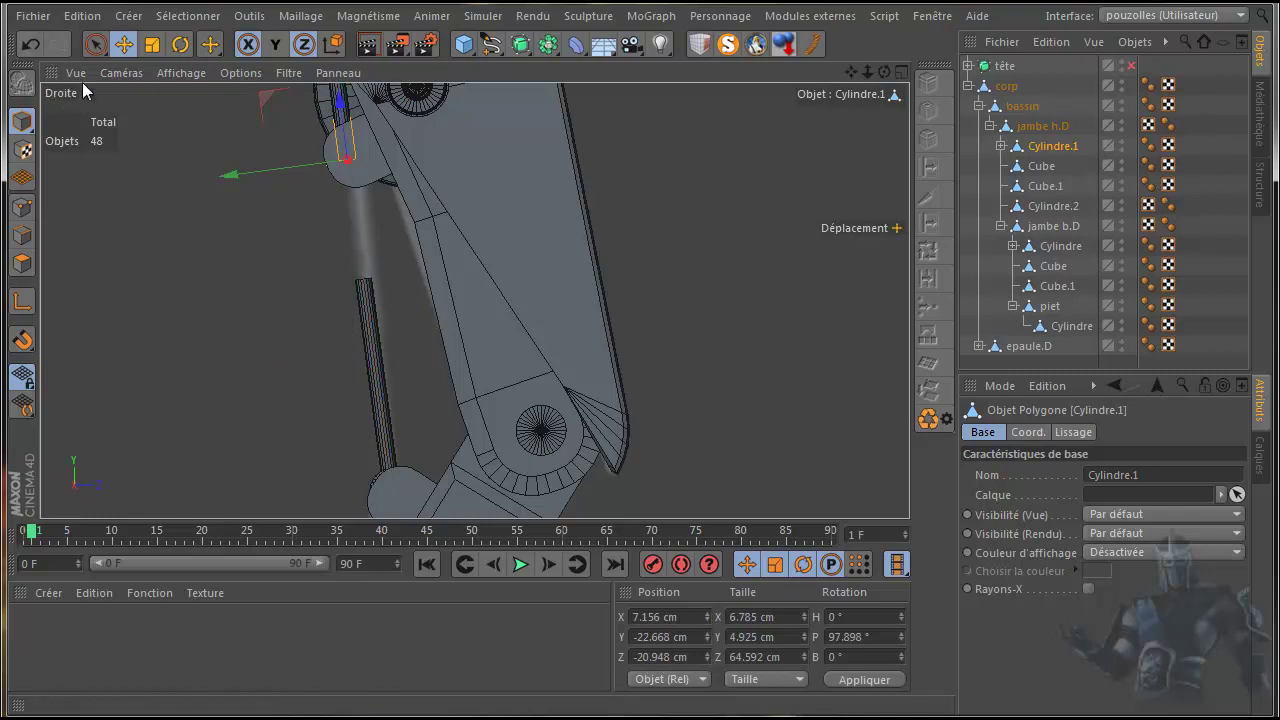
pyautogui.click(179, 46)
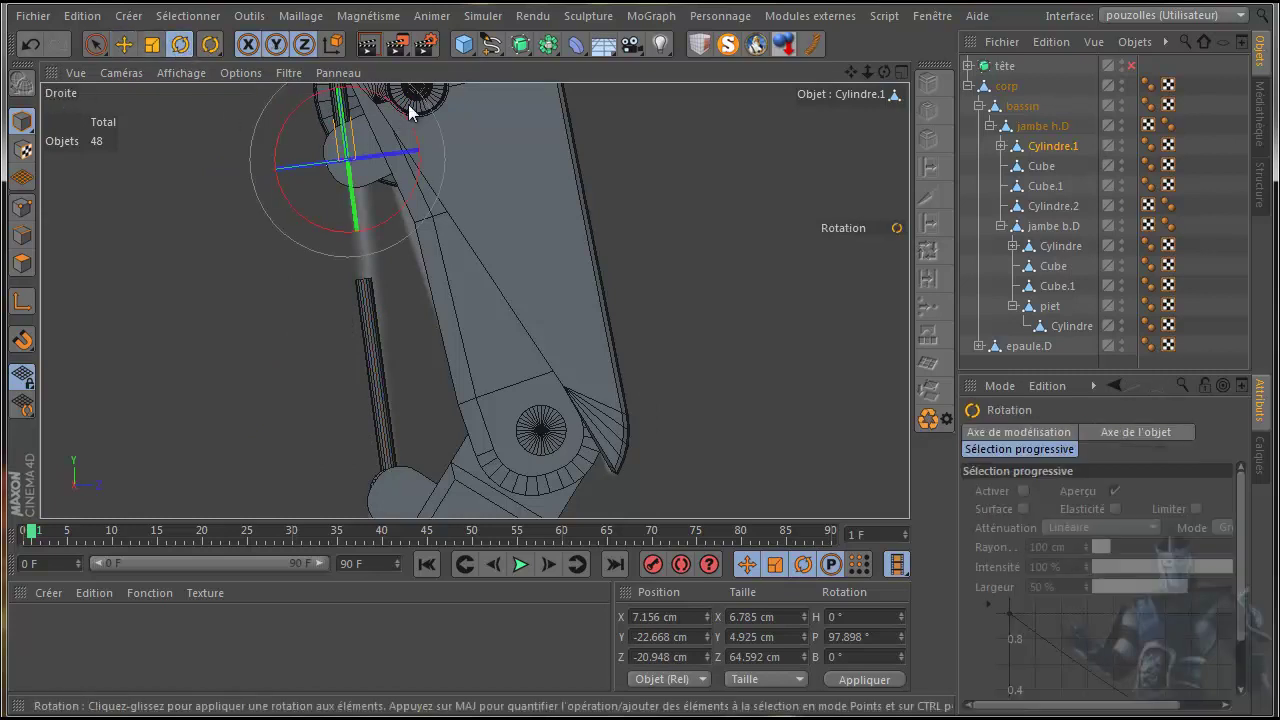
pyautogui.moveTo(402, 112); pyautogui.dragTo(156, 376)
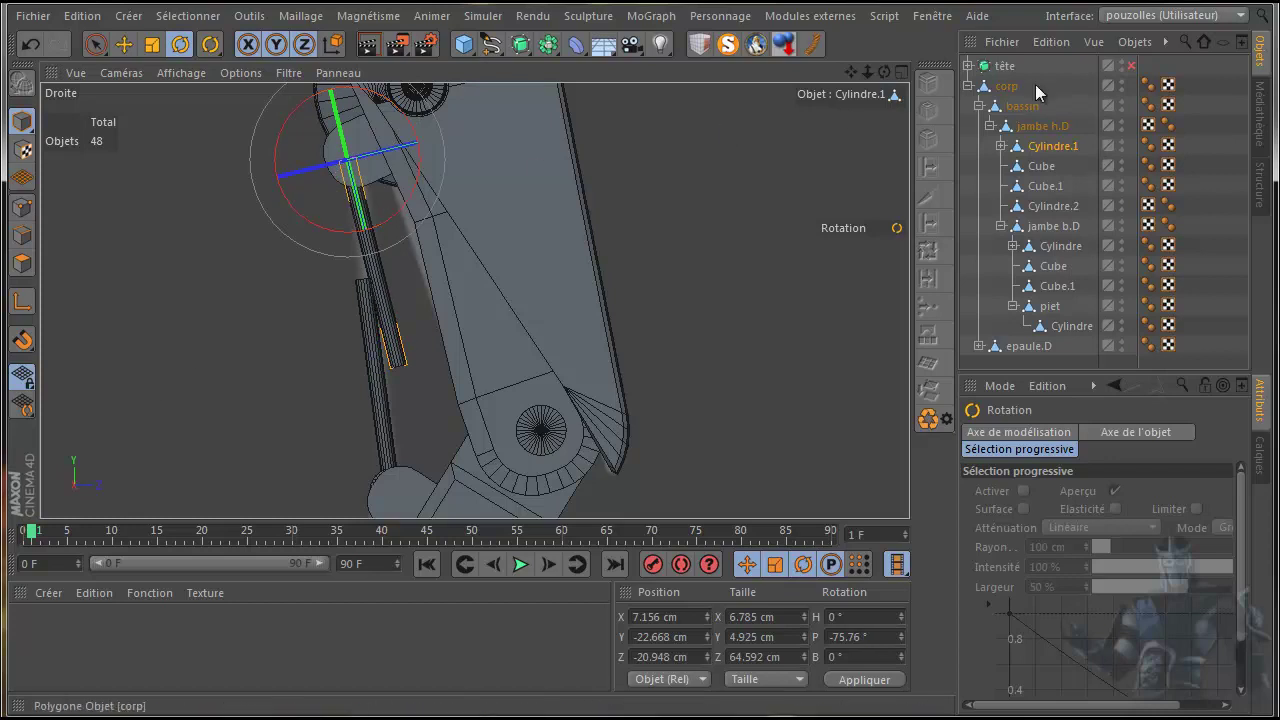
# Step: Detach the nested pivot cylinder from the rod copy, placing it directly under jambe h.D, and select the rod copy
pyautogui.click(1001, 146)
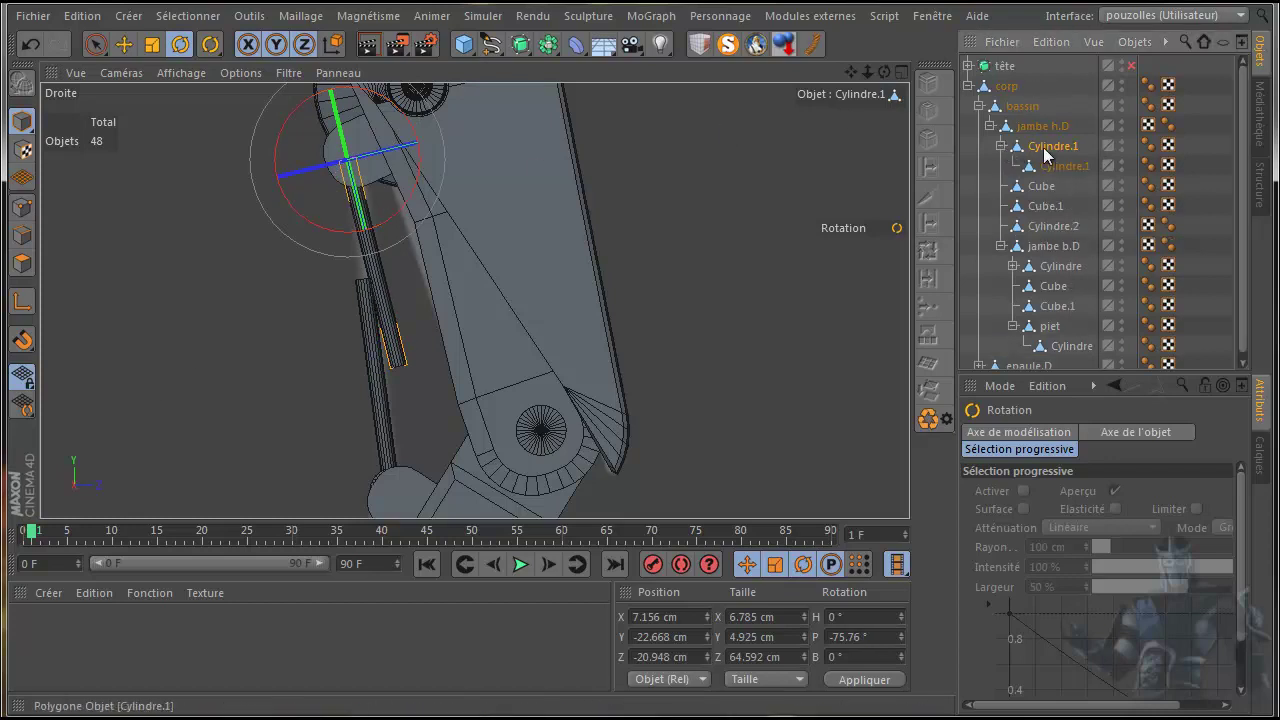
pyautogui.moveTo(1052, 164)
pyautogui.mouseDown()
pyautogui.moveTo(1053, 140)
pyautogui.moveTo(1052, 153)
pyautogui.mouseUp()
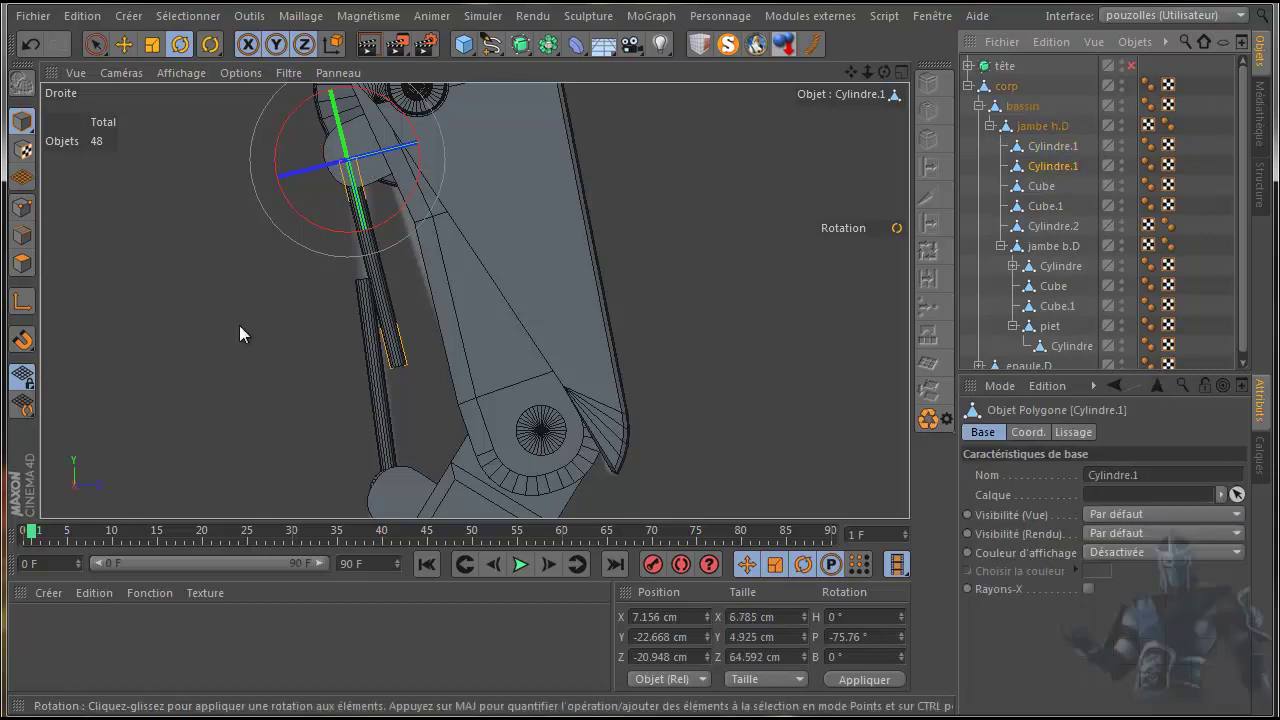
# Step: Scale the rod copy down in X and Y only to about 5.4 × 3.9 cm and nest its pivot cylinder under it again
pyautogui.click(152, 46)
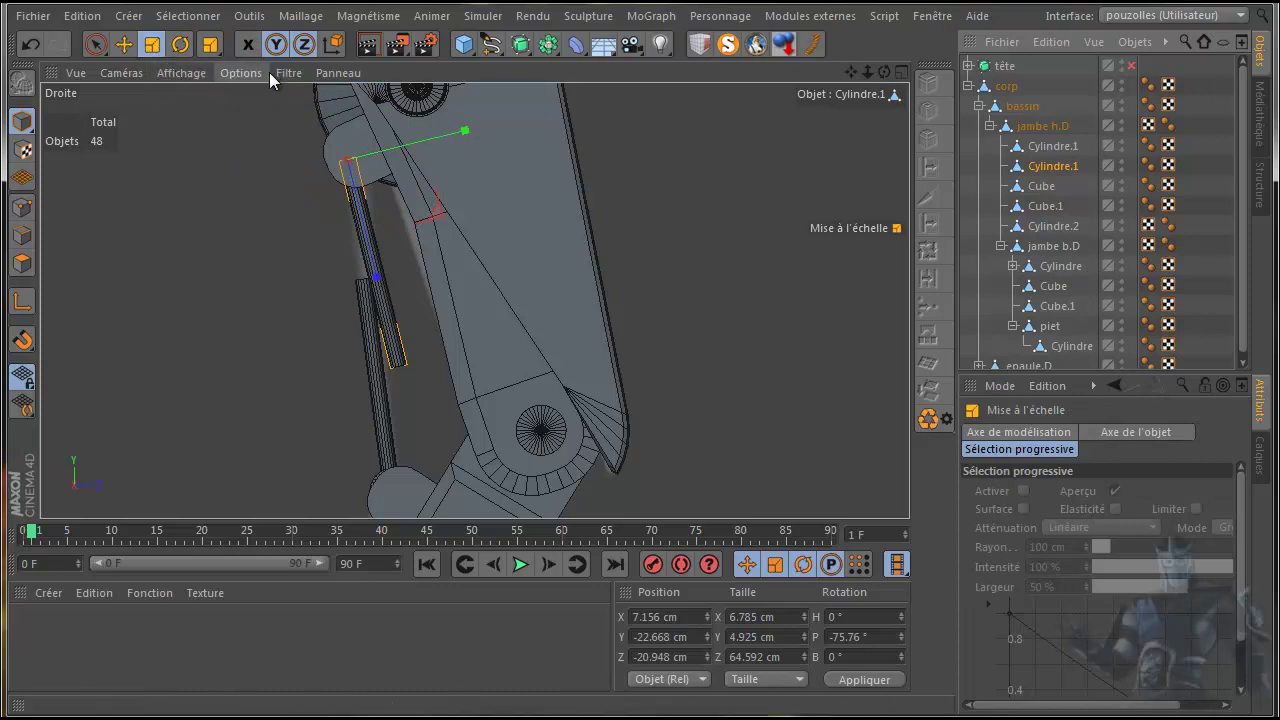
pyautogui.click(250, 44)
pyautogui.click(305, 45)
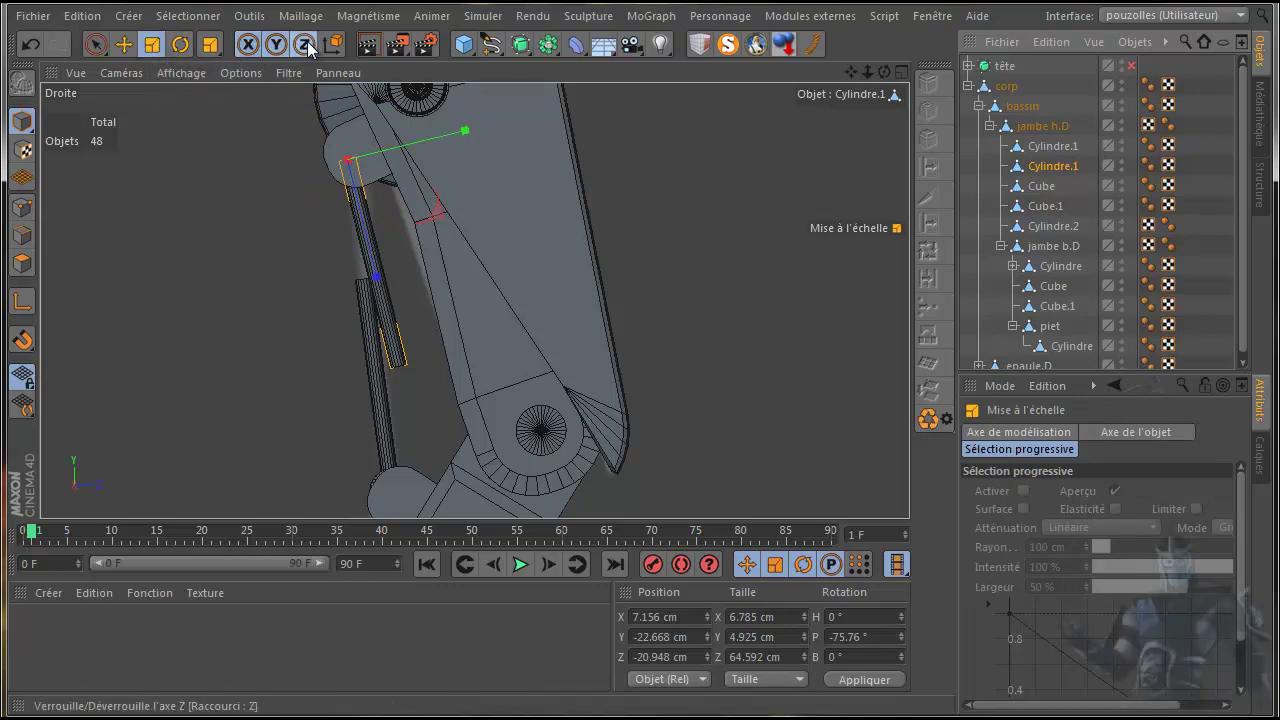
pyautogui.click(301, 46)
pyautogui.moveTo(268, 207)
pyautogui.mouseDown()
pyautogui.moveTo(256, 212)
pyautogui.moveTo(286, 206)
pyautogui.mouseUp()
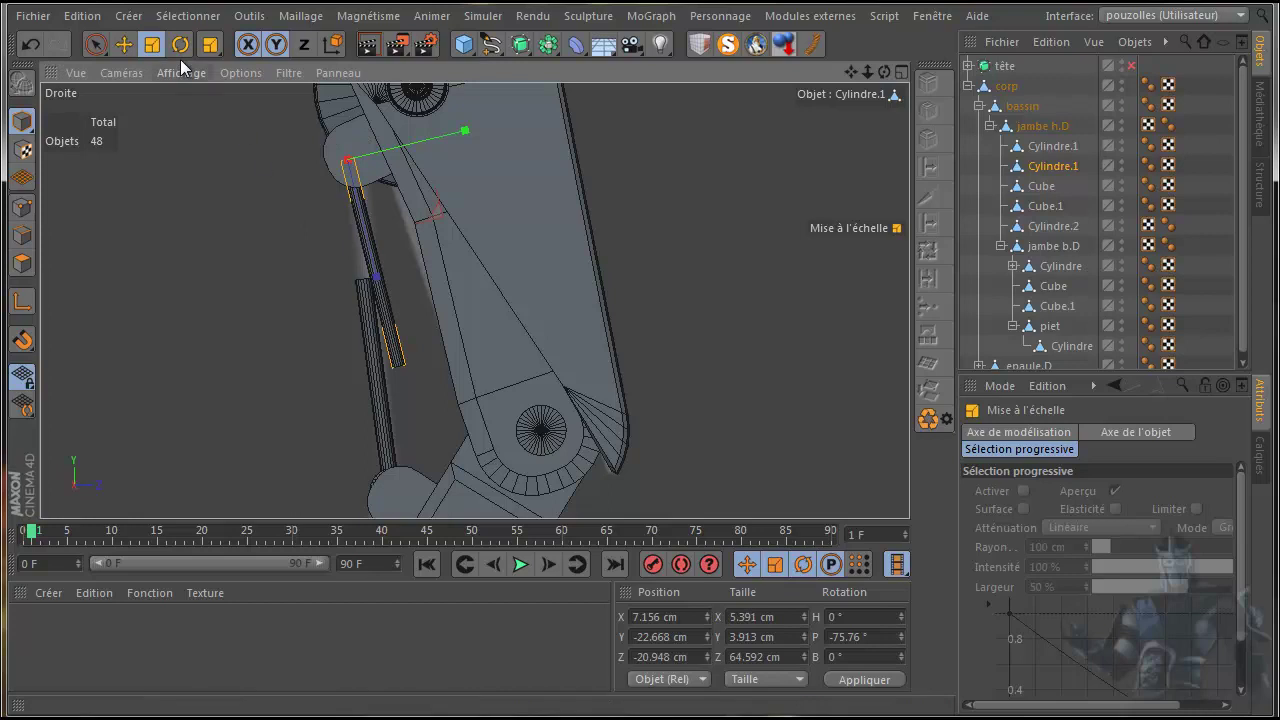
pyautogui.click(122, 46)
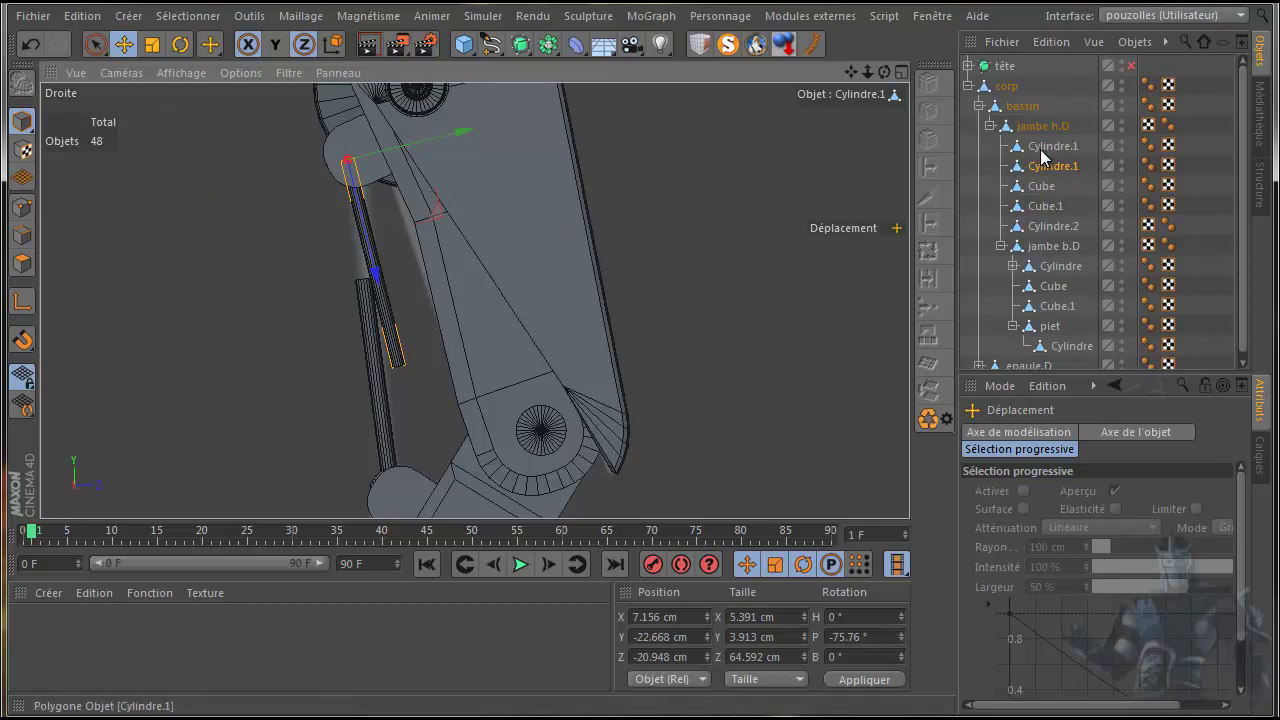
pyautogui.moveTo(1046, 146); pyautogui.dragTo(1051, 164)
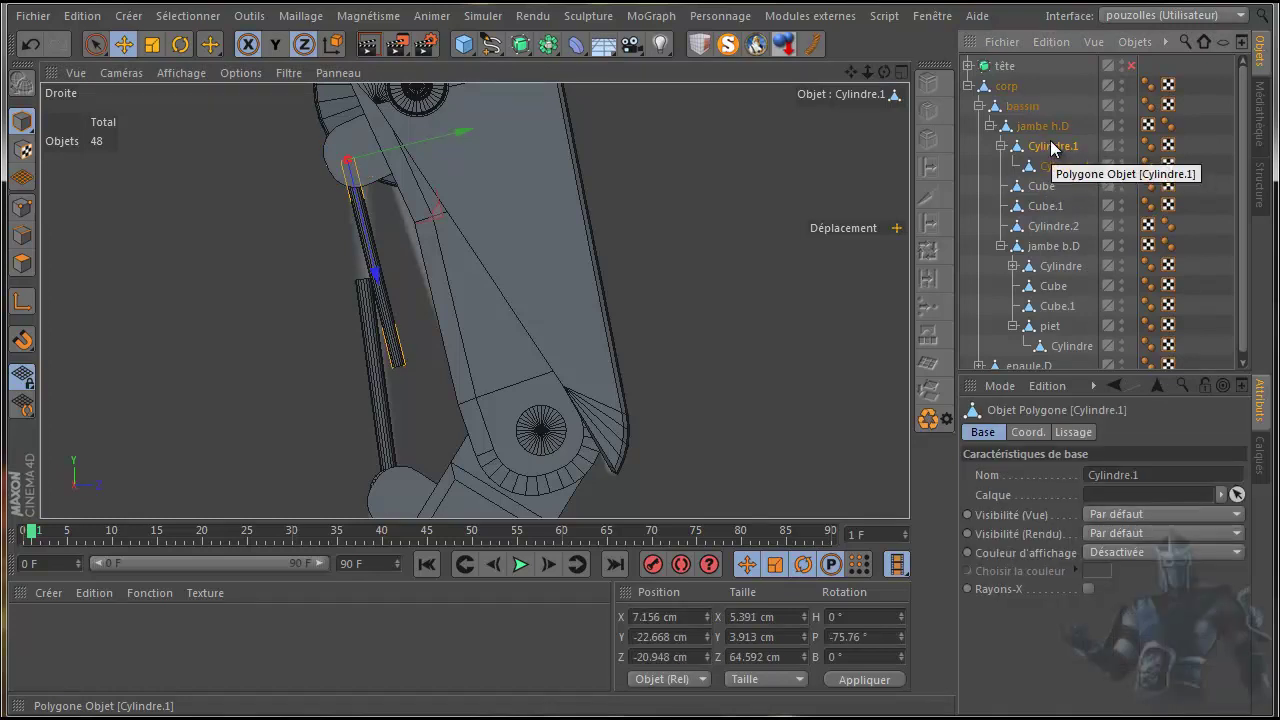
# Step: Test the lower leg's bend by rotating jambe b.D to a pitch of about -23.4°, and undo the rotation
pyautogui.click(1057, 267)
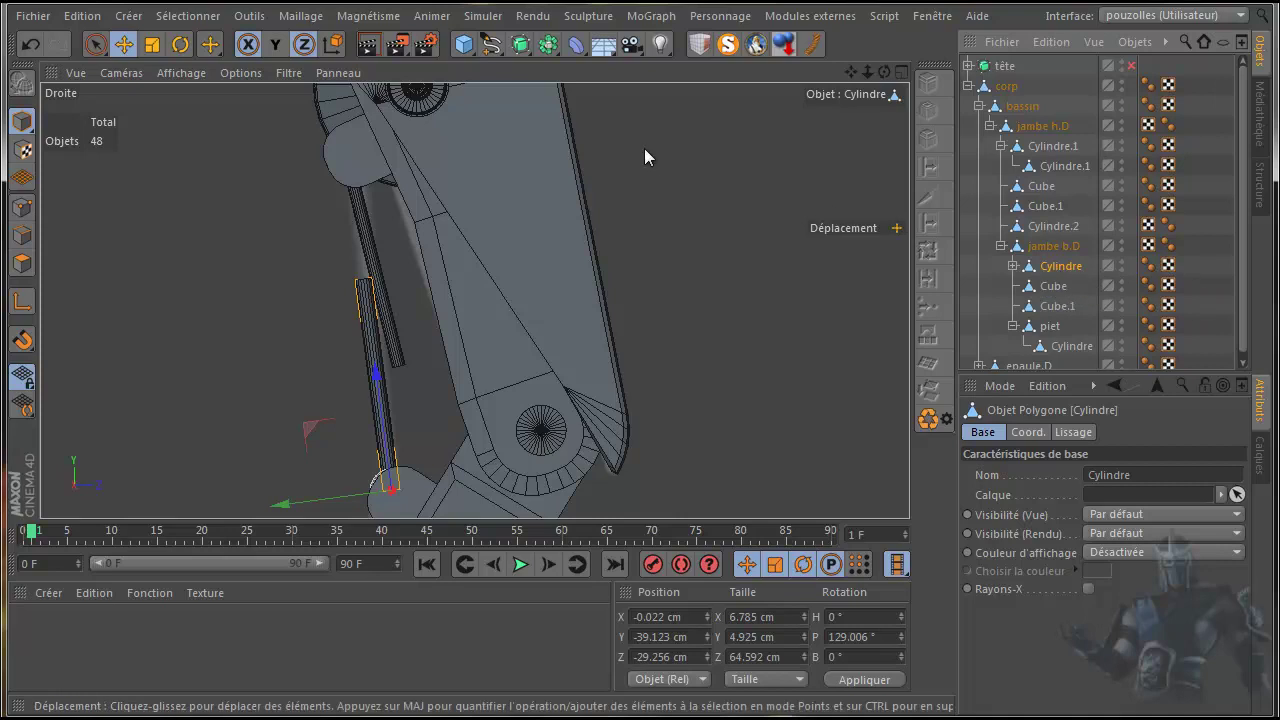
pyautogui.scroll(-1, 761, 172)
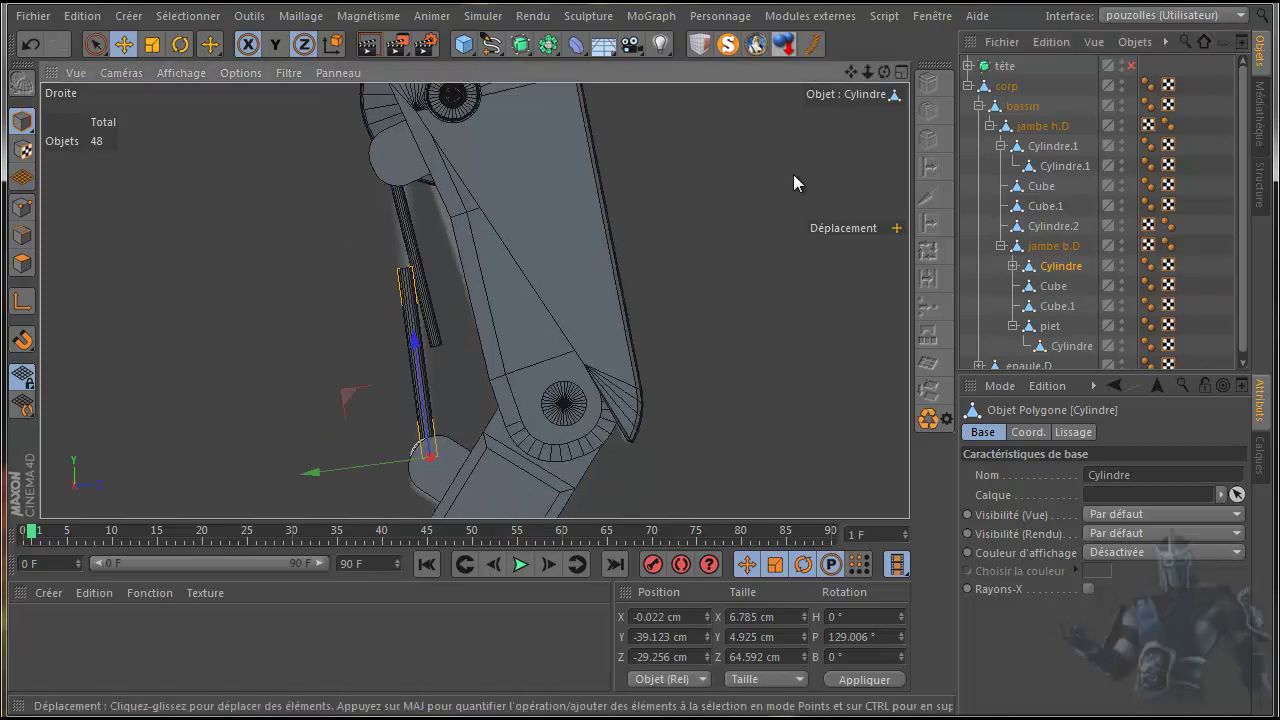
pyautogui.click(1050, 250)
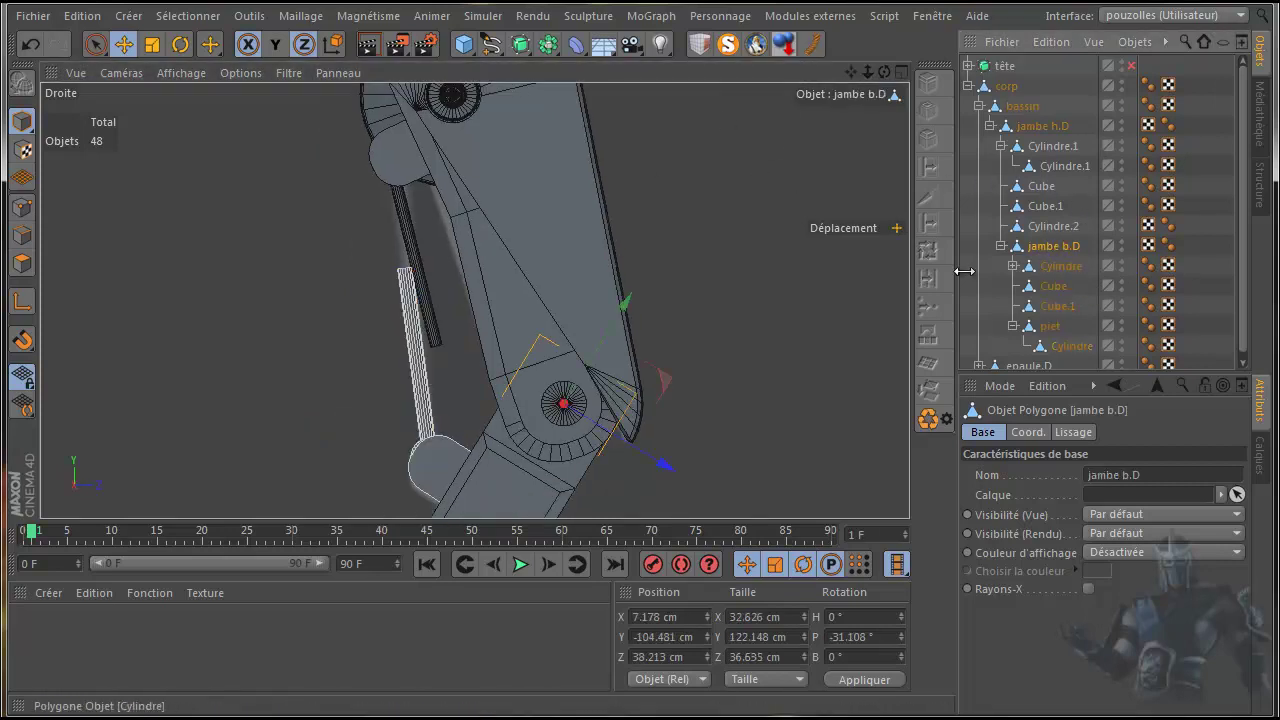
pyautogui.click(181, 45)
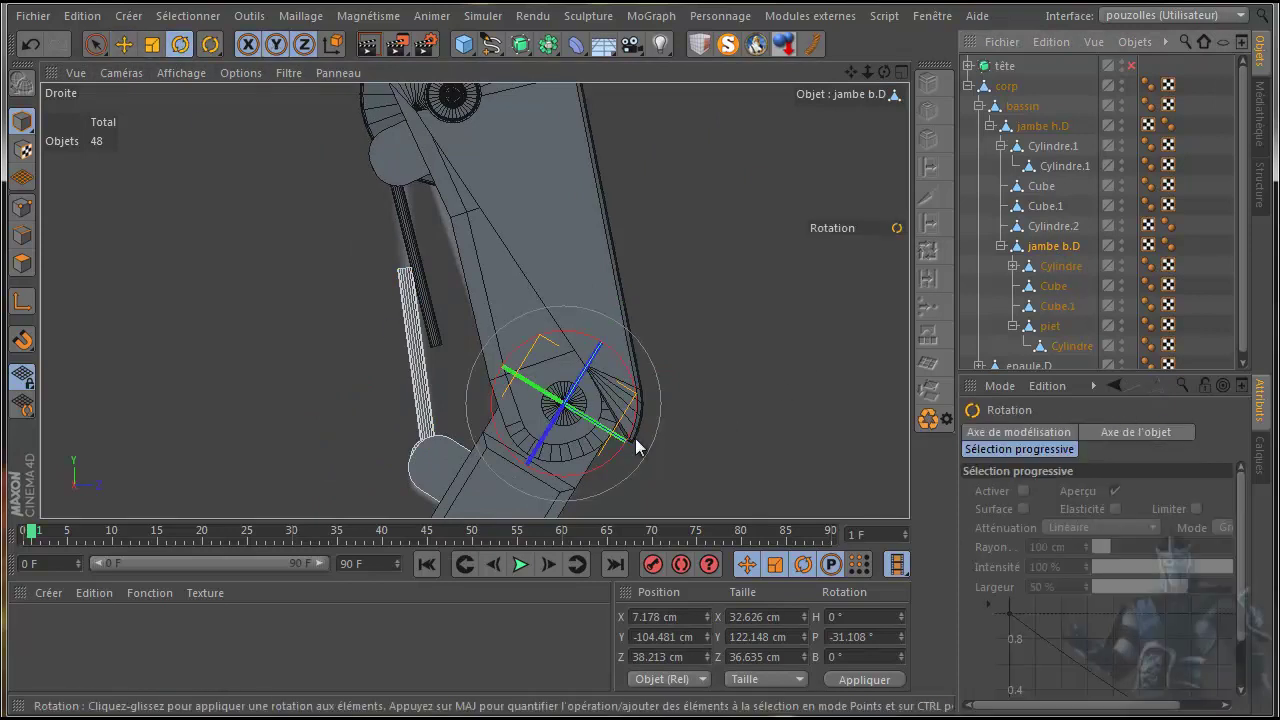
pyautogui.moveTo(609, 461)
pyautogui.mouseDown()
pyautogui.moveTo(557, 477)
pyautogui.moveTo(623, 461)
pyautogui.moveTo(600, 455)
pyautogui.mouseUp()
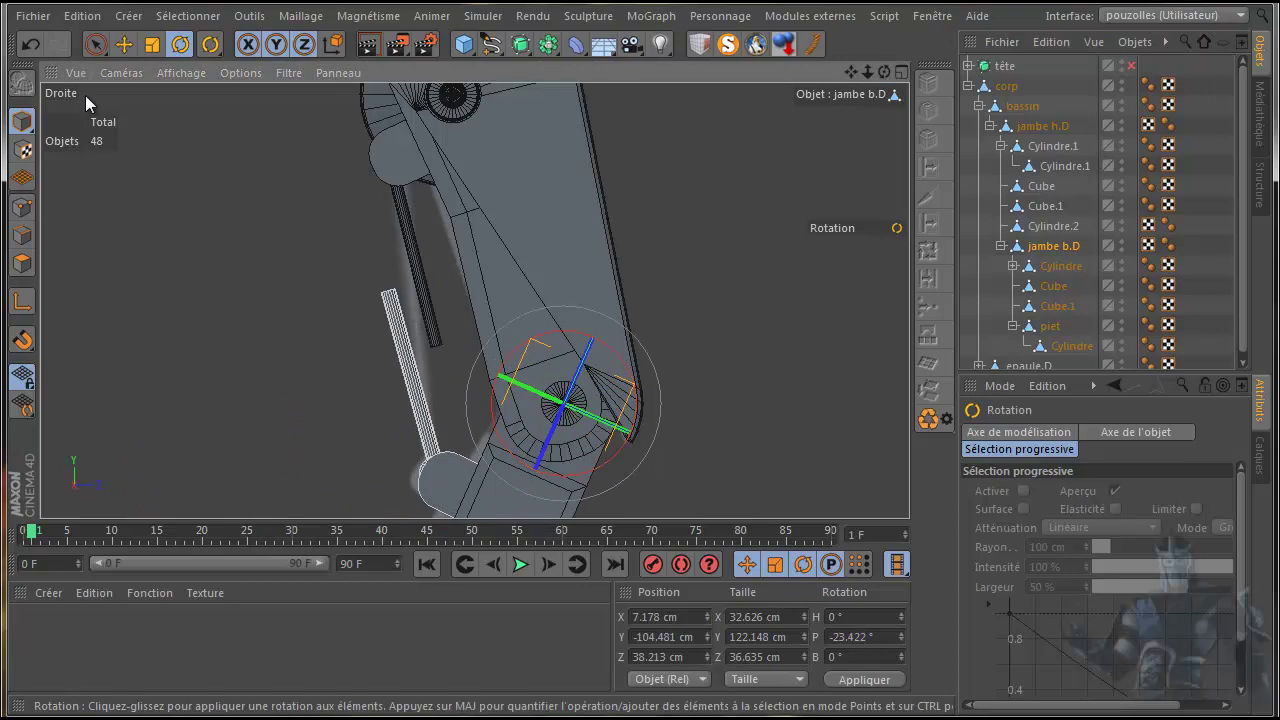
pyautogui.click(33, 45)
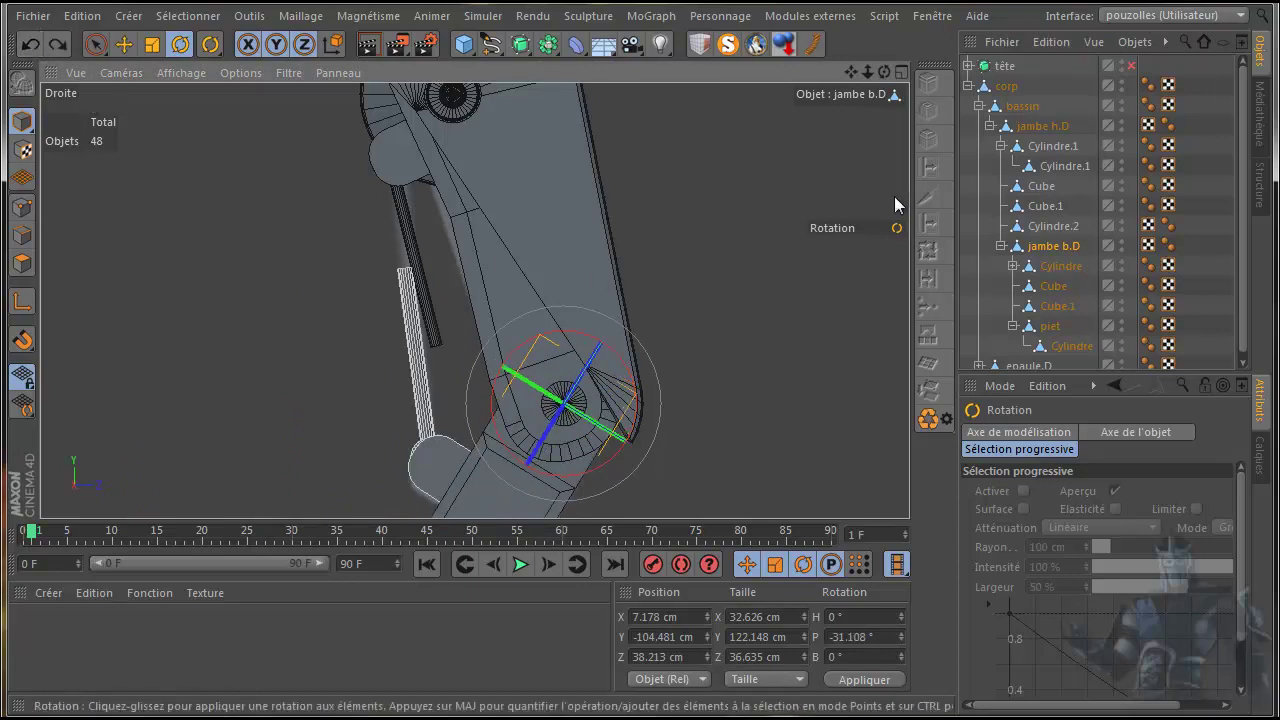
# Step: Rename the upper rod under jambe h.D as verin h and the lower rod under jambe b.D as verin b
pyautogui.doubleClick(1049, 147)
pyautogui.write('verin h')
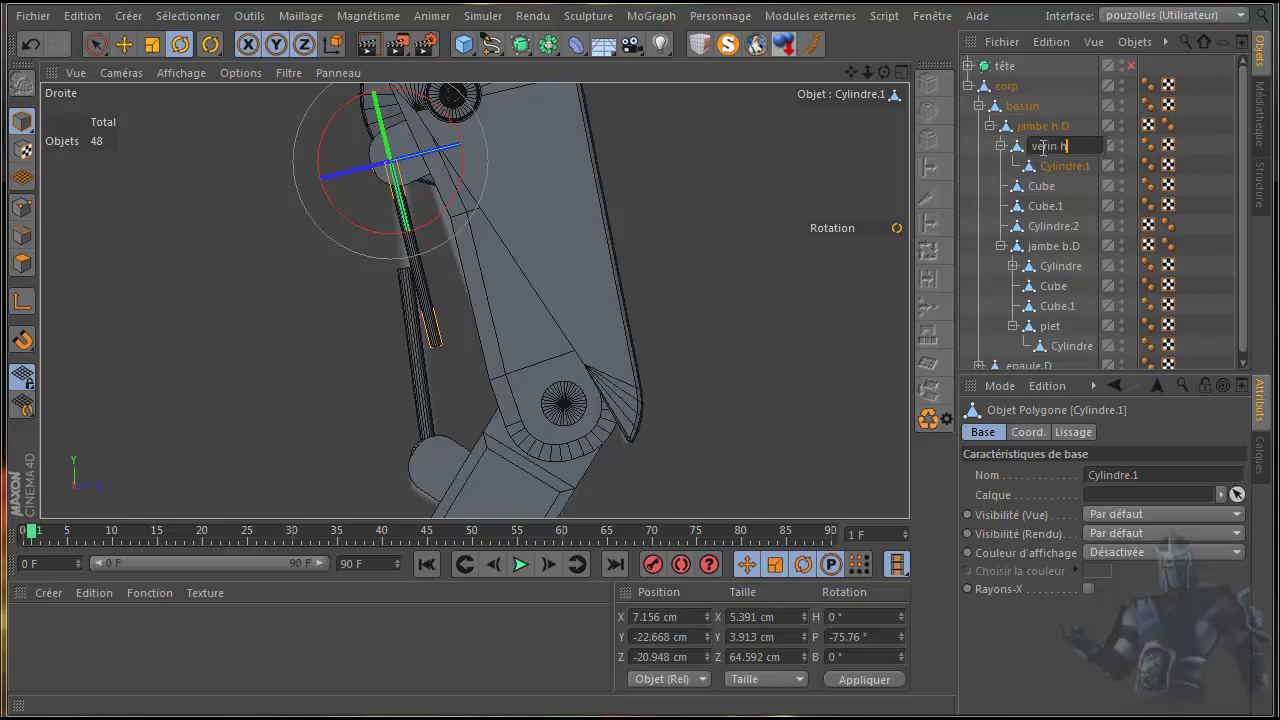
pyautogui.press('Return')
pyautogui.doubleClick(1045, 266)
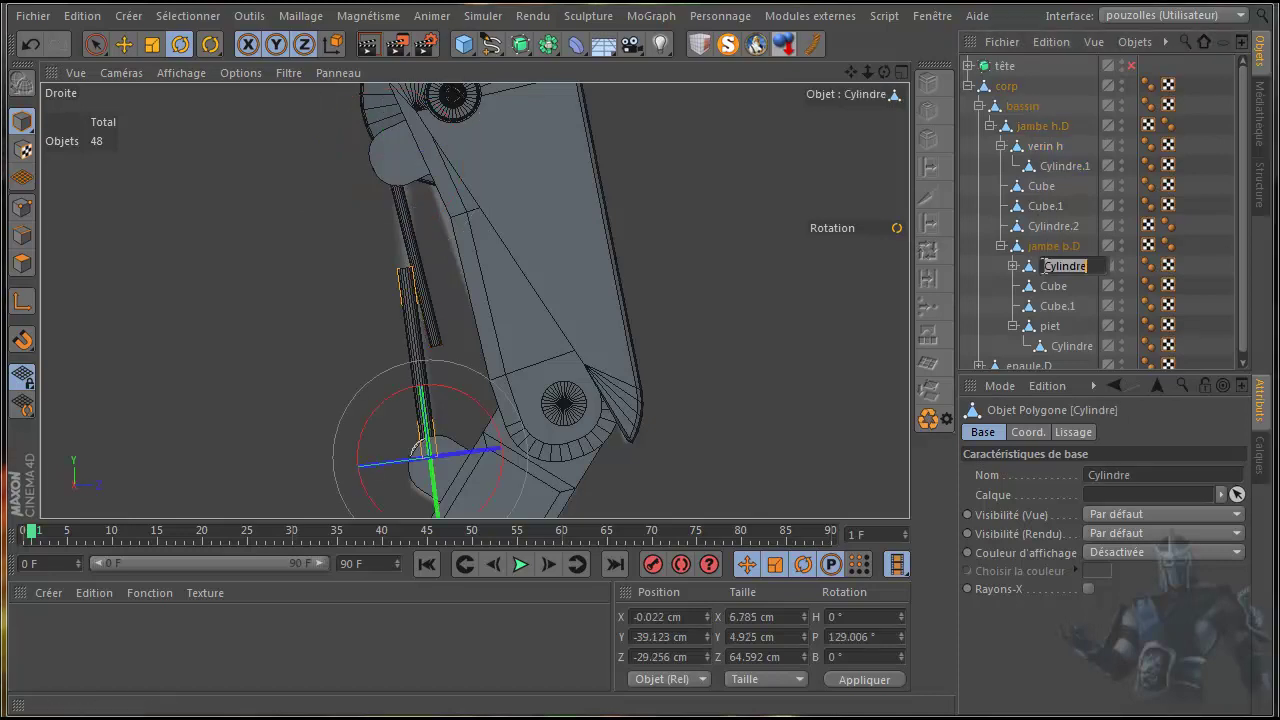
pyautogui.write('verin b')
pyautogui.press('Return')
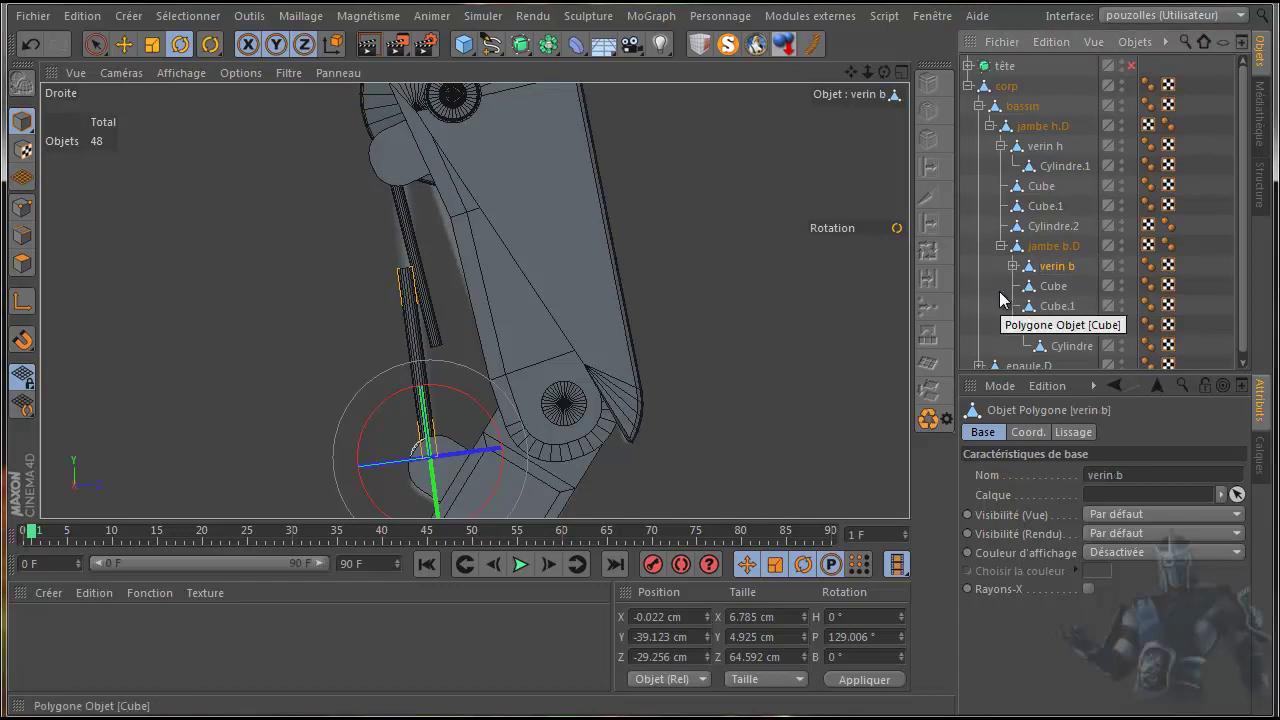
# Step: Add a Cible (target) expression to verin h and set verin b as its target
pyautogui.click(1043, 147)
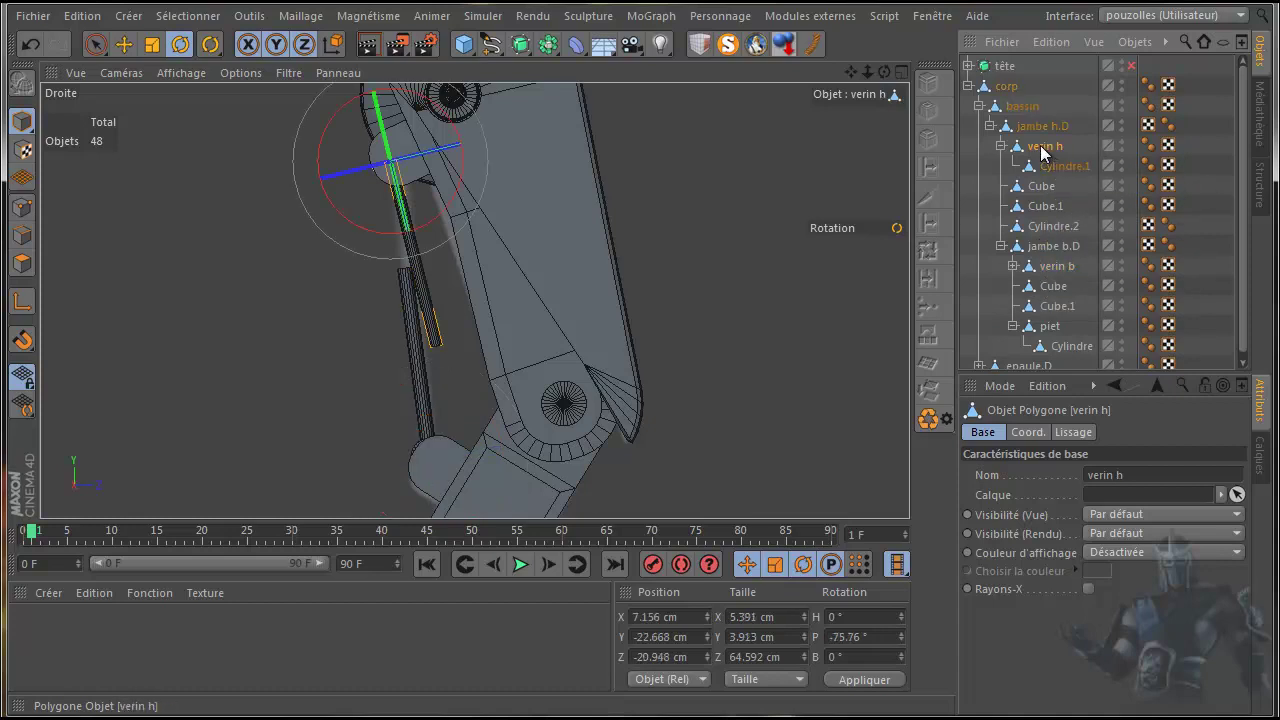
pyautogui.rightClick(1041, 148)
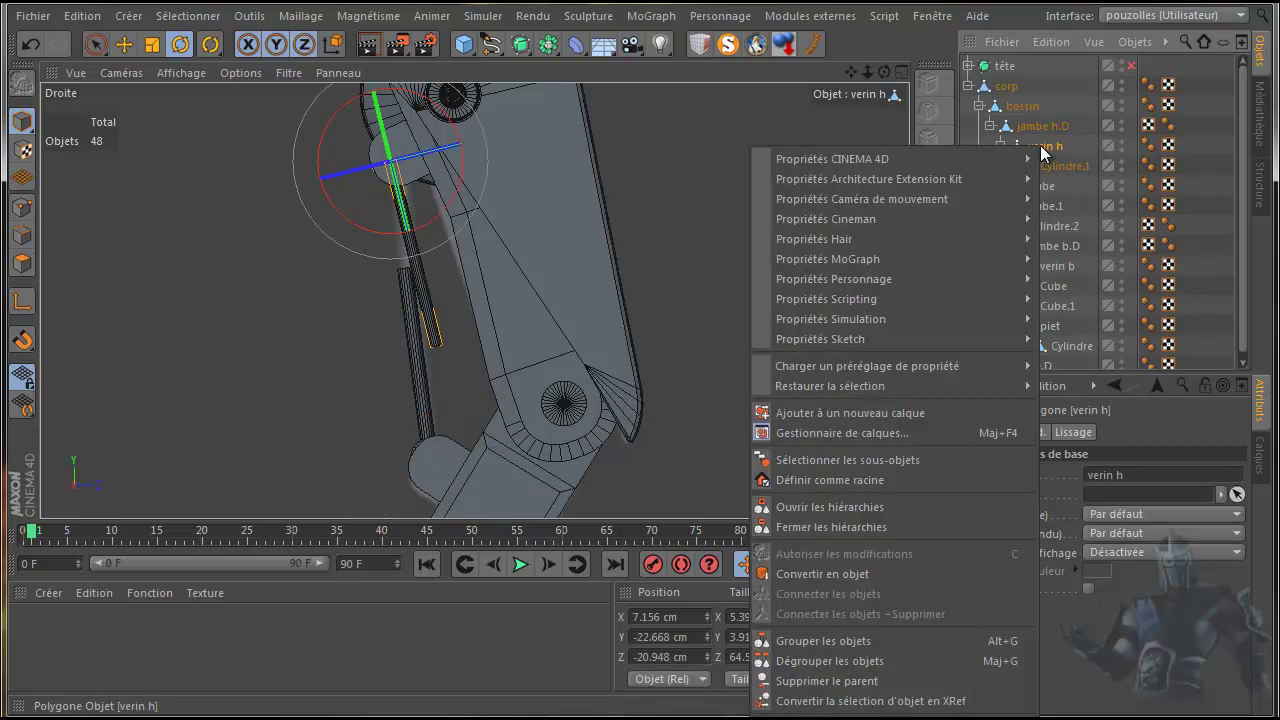
pyautogui.moveTo(976, 158)
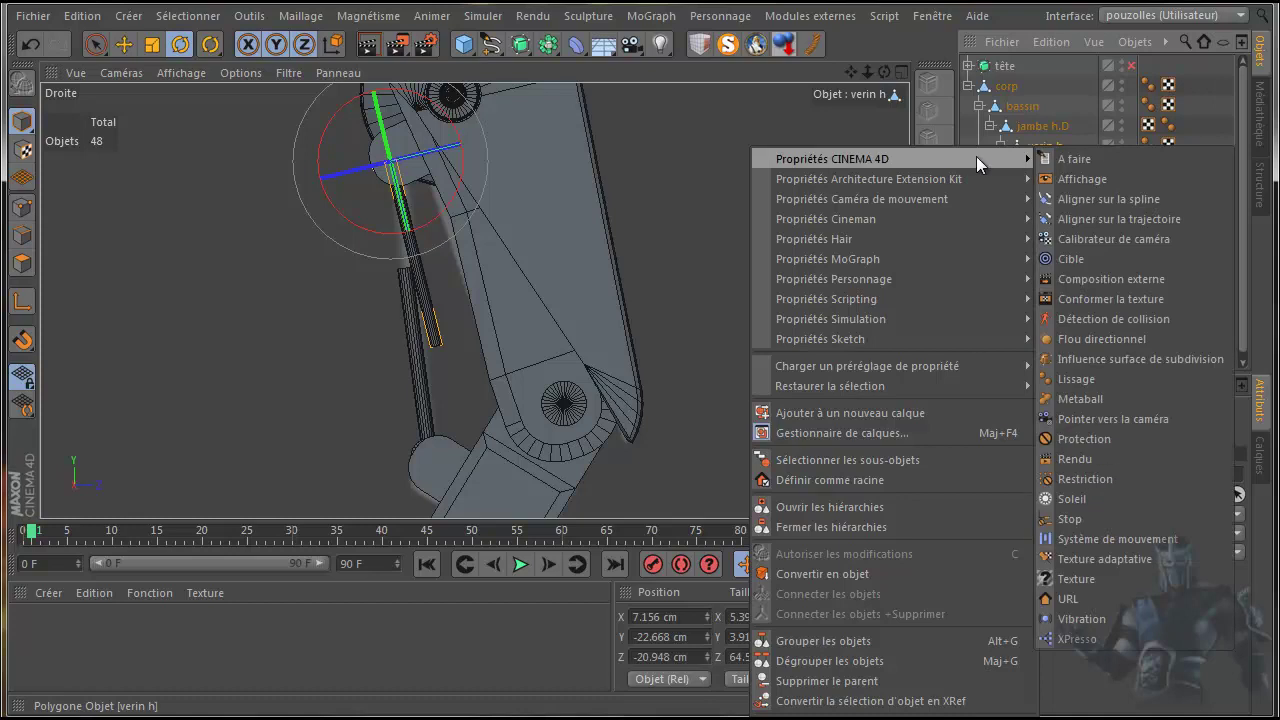
pyautogui.click(1084, 259)
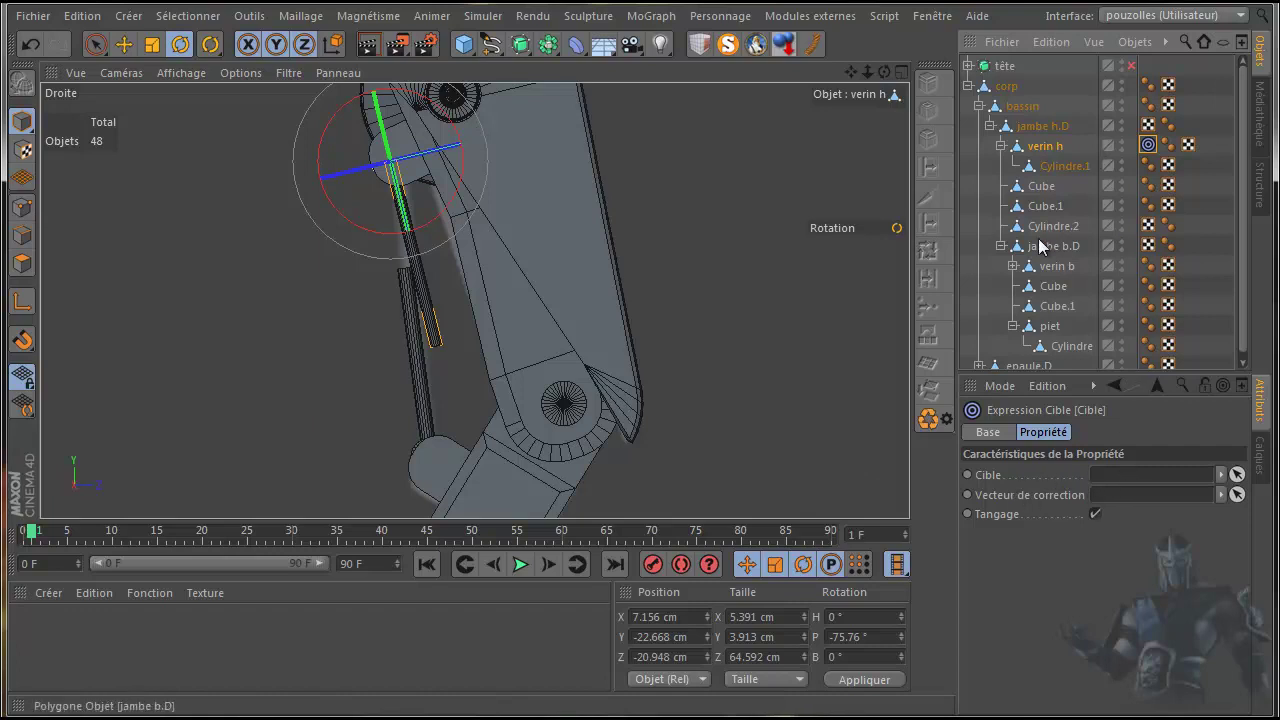
pyautogui.moveTo(1056, 268); pyautogui.dragTo(1135, 478)
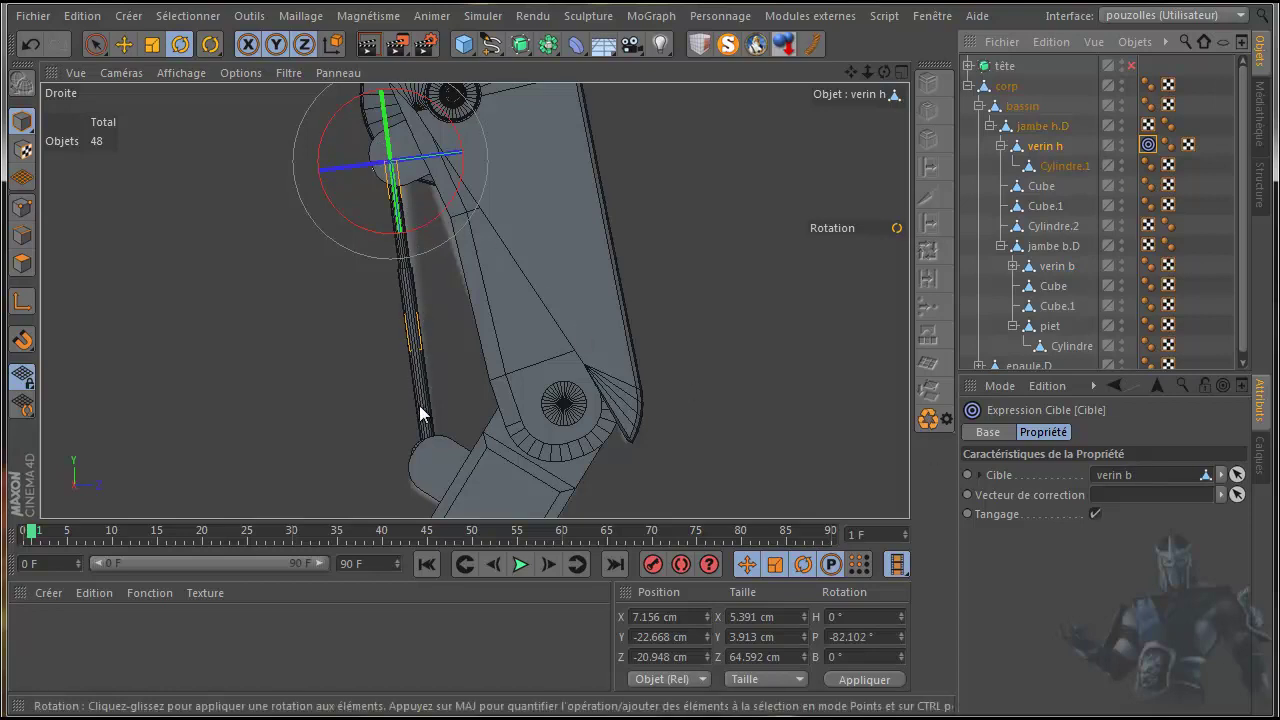
# Step: Add a Cible (target) expression to verin b and set verin h as its target
pyautogui.click(1053, 266)
pyautogui.rightClick(1053, 266)
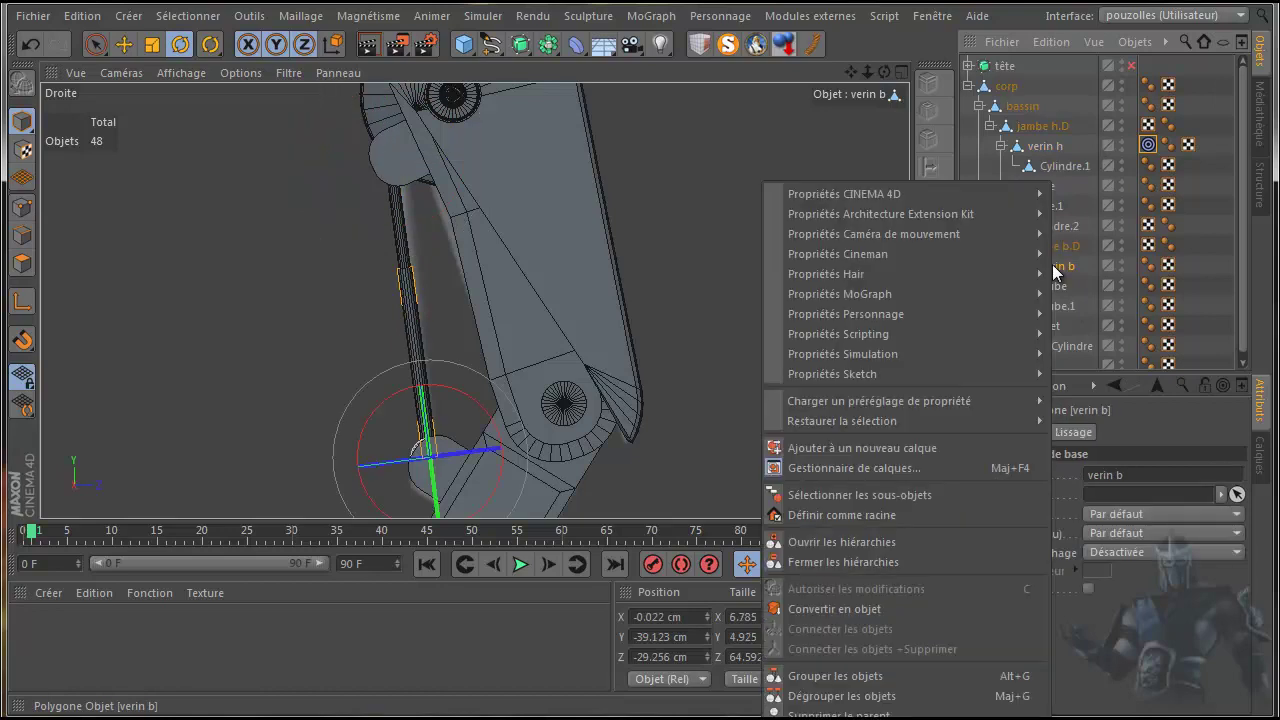
pyautogui.moveTo(953, 196)
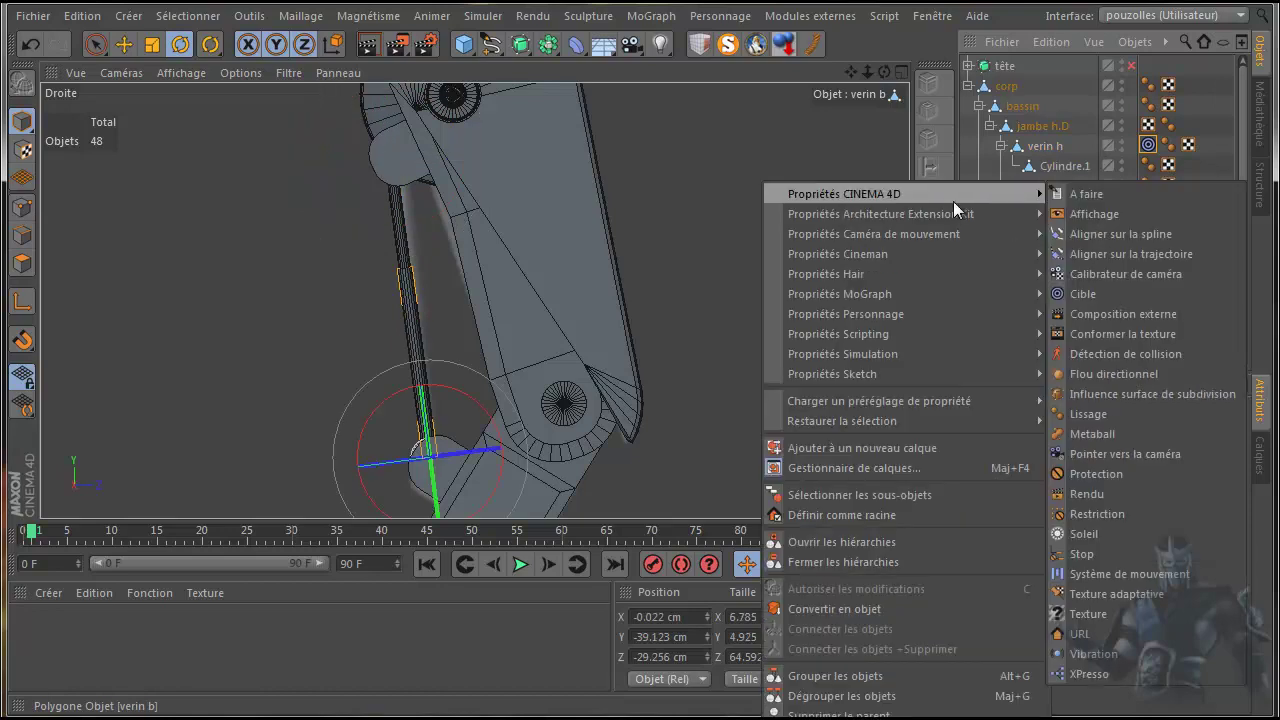
pyautogui.click(1127, 295)
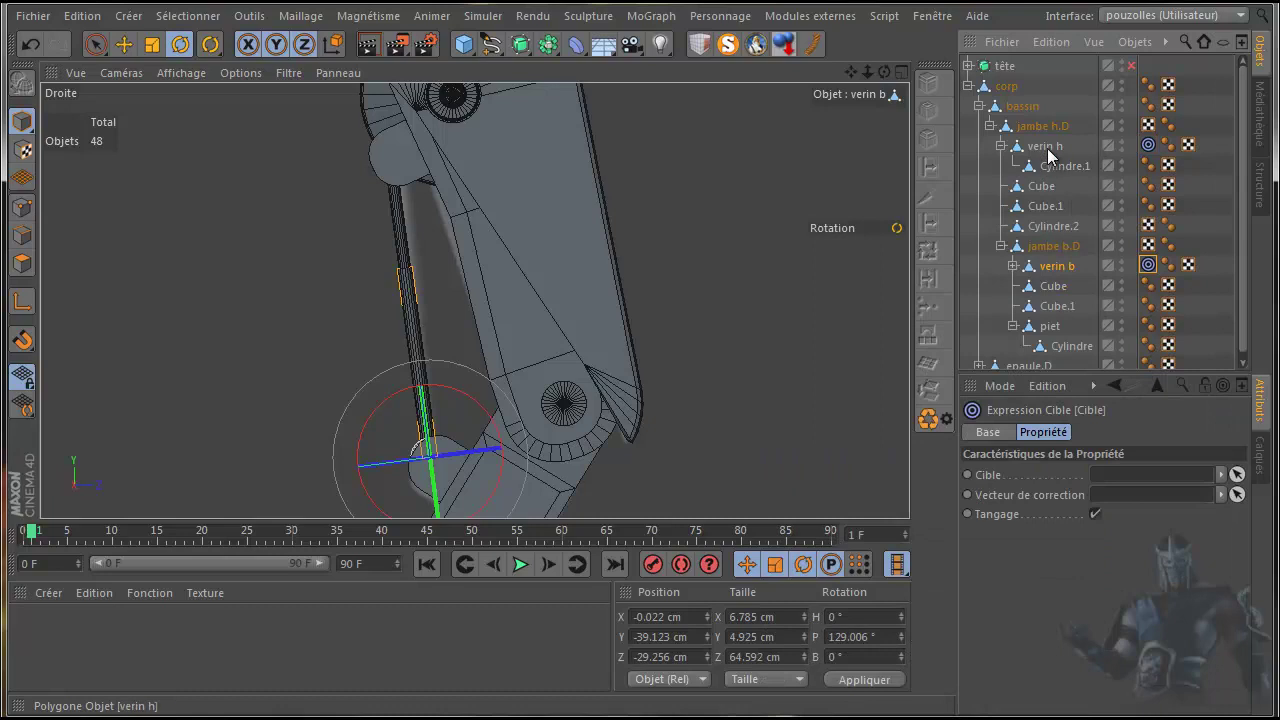
pyautogui.moveTo(1045, 150); pyautogui.dragTo(1111, 475)
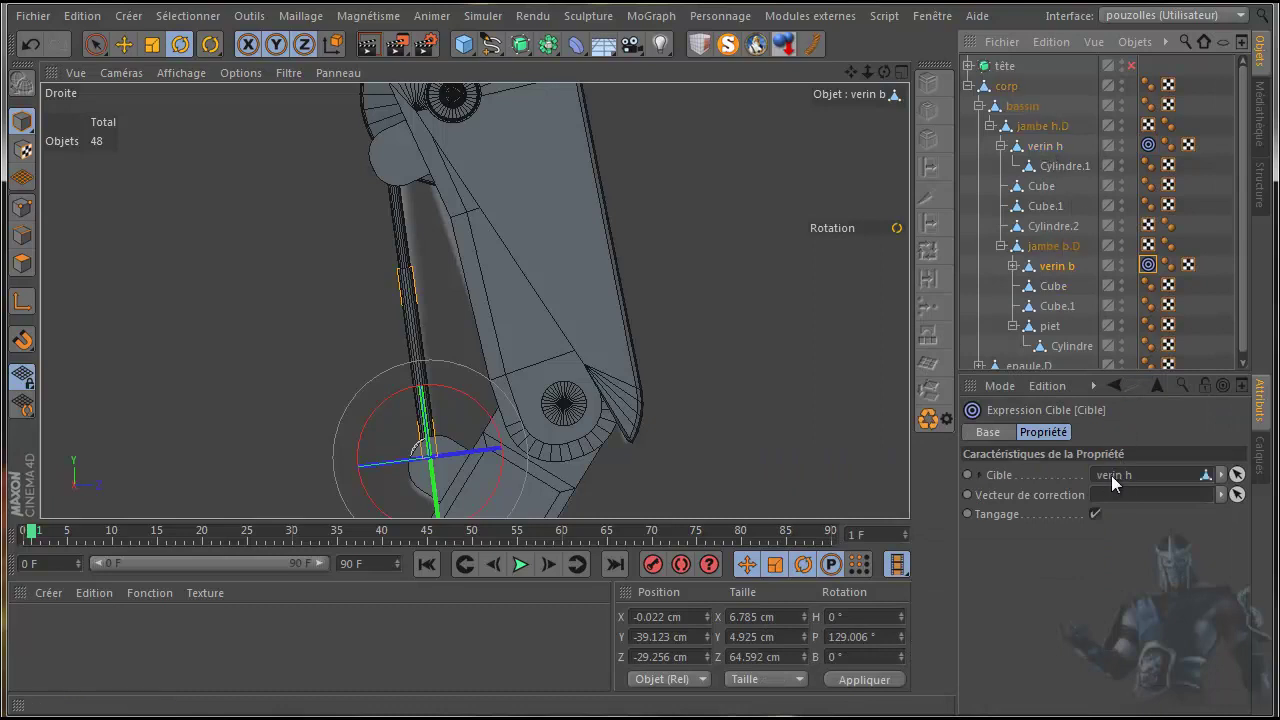
# Step: Test the linked piston by rotating jambe b.D to a pitch of about -11.4°, and undo the rotation
pyautogui.click(1054, 246)
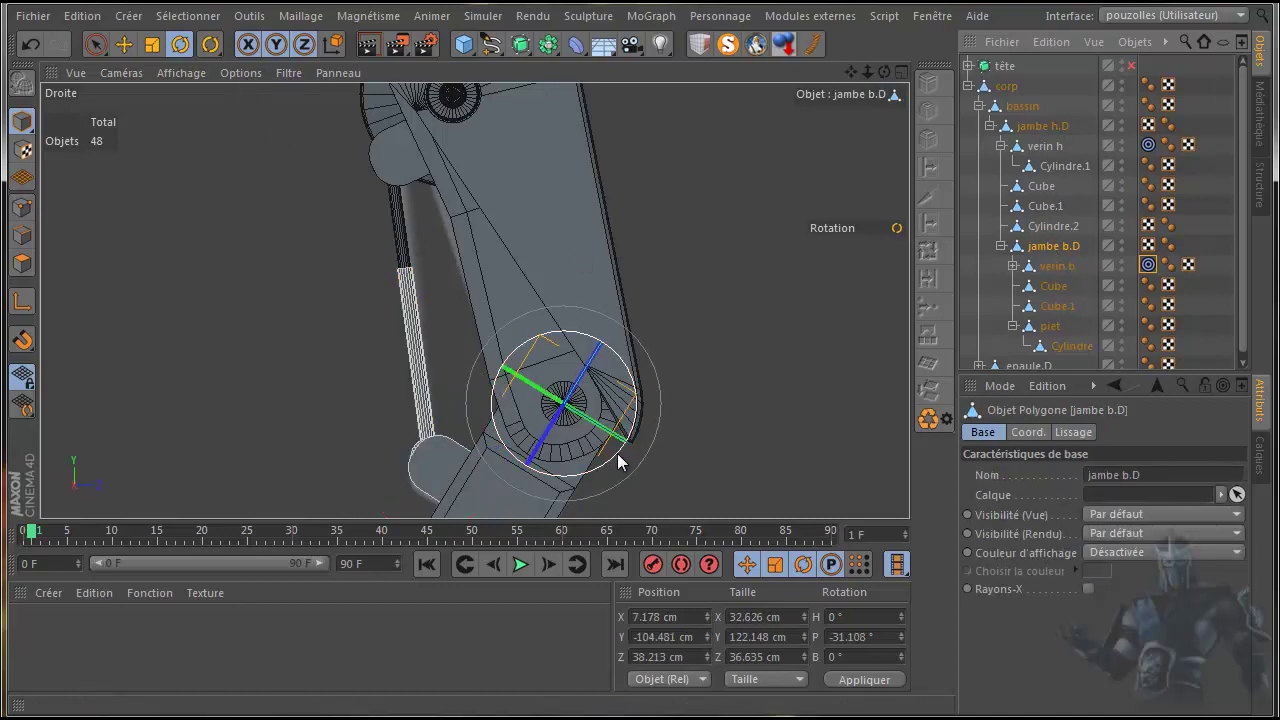
pyautogui.moveTo(619, 462); pyautogui.dragTo(641, 440)
pyautogui.scroll(-8, 361, 374)
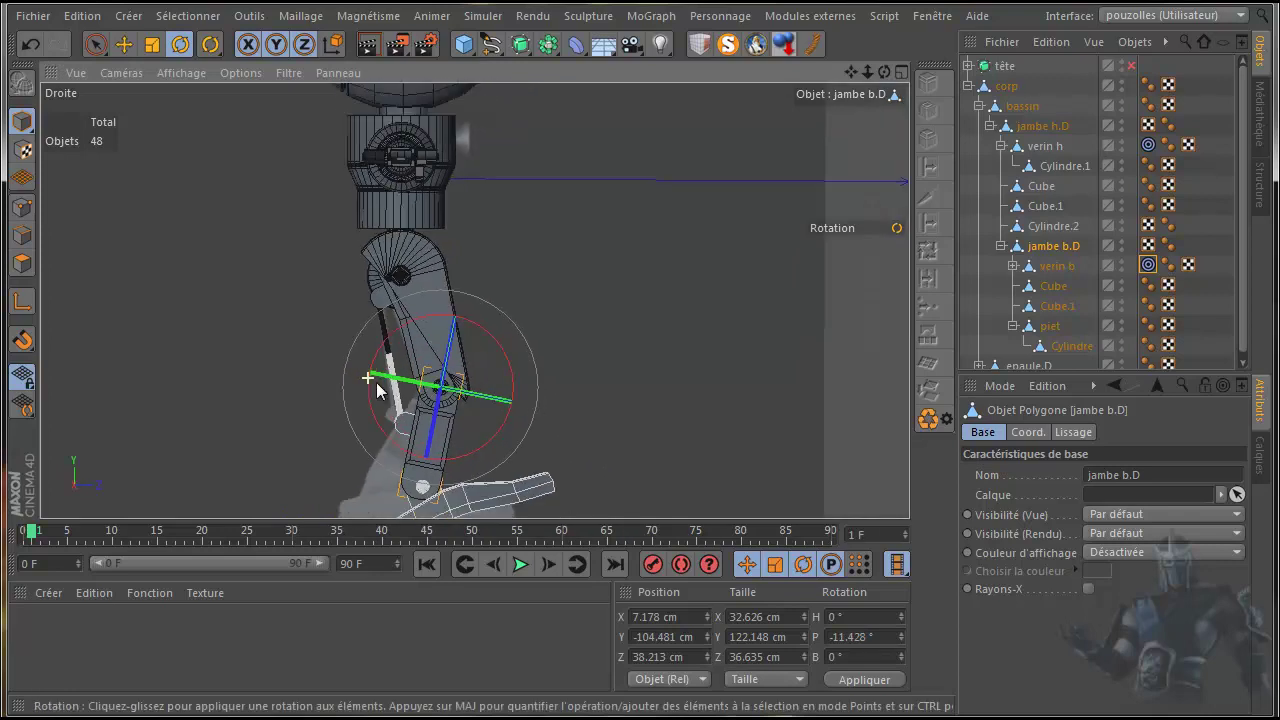
pyautogui.click(30, 44)
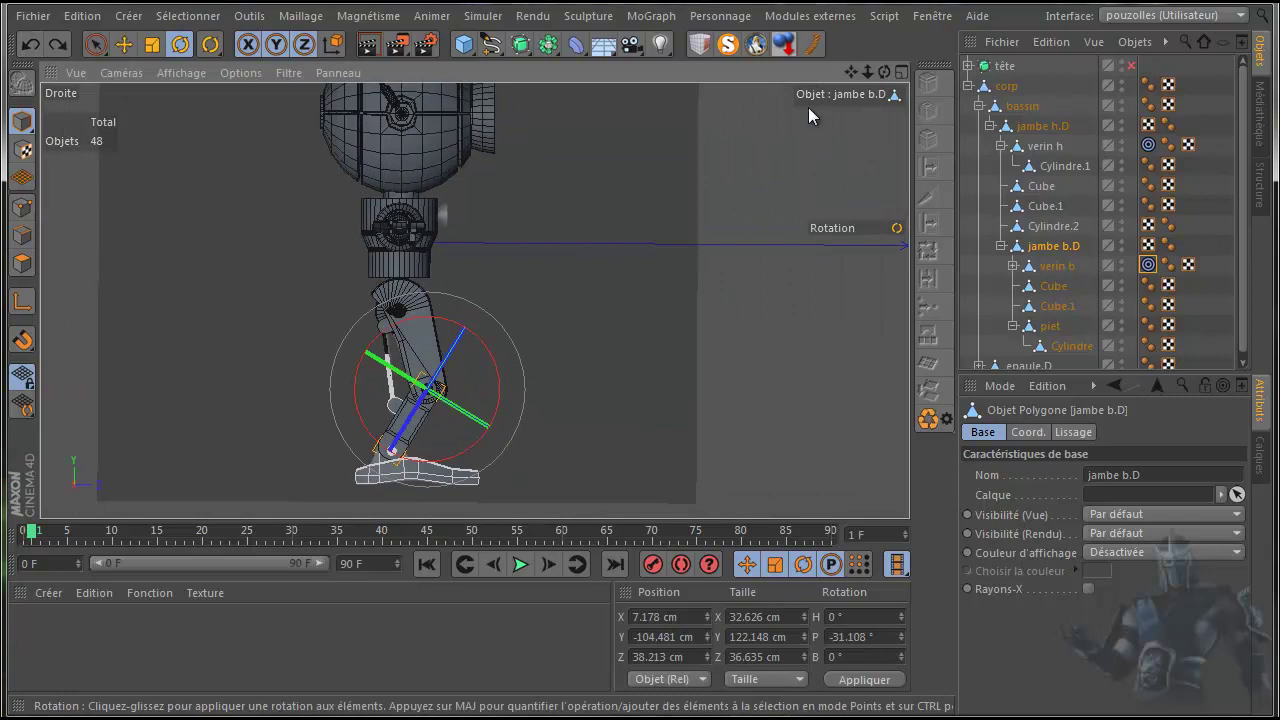
# Step: Select the tête object and frame the robot's head from the front in the perspective view
pyautogui.moveTo(850, 72); pyautogui.dragTo(637, 398)
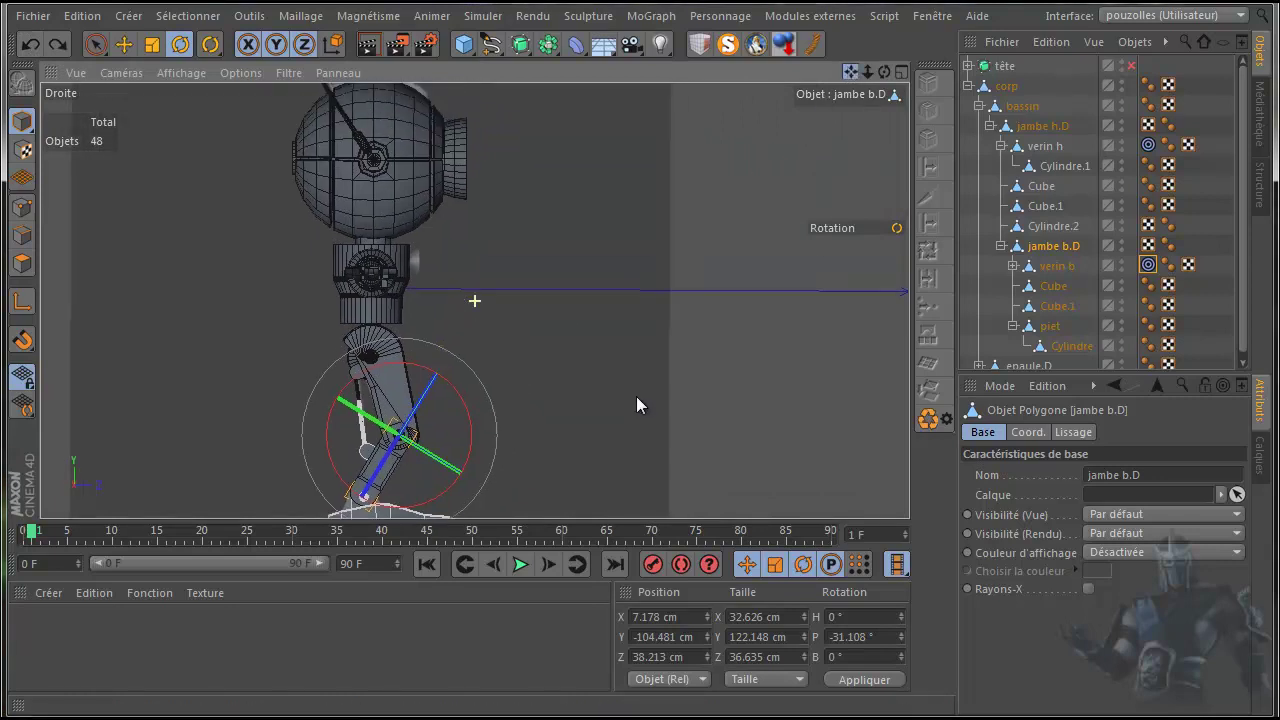
pyautogui.scroll(-1, 688, 187)
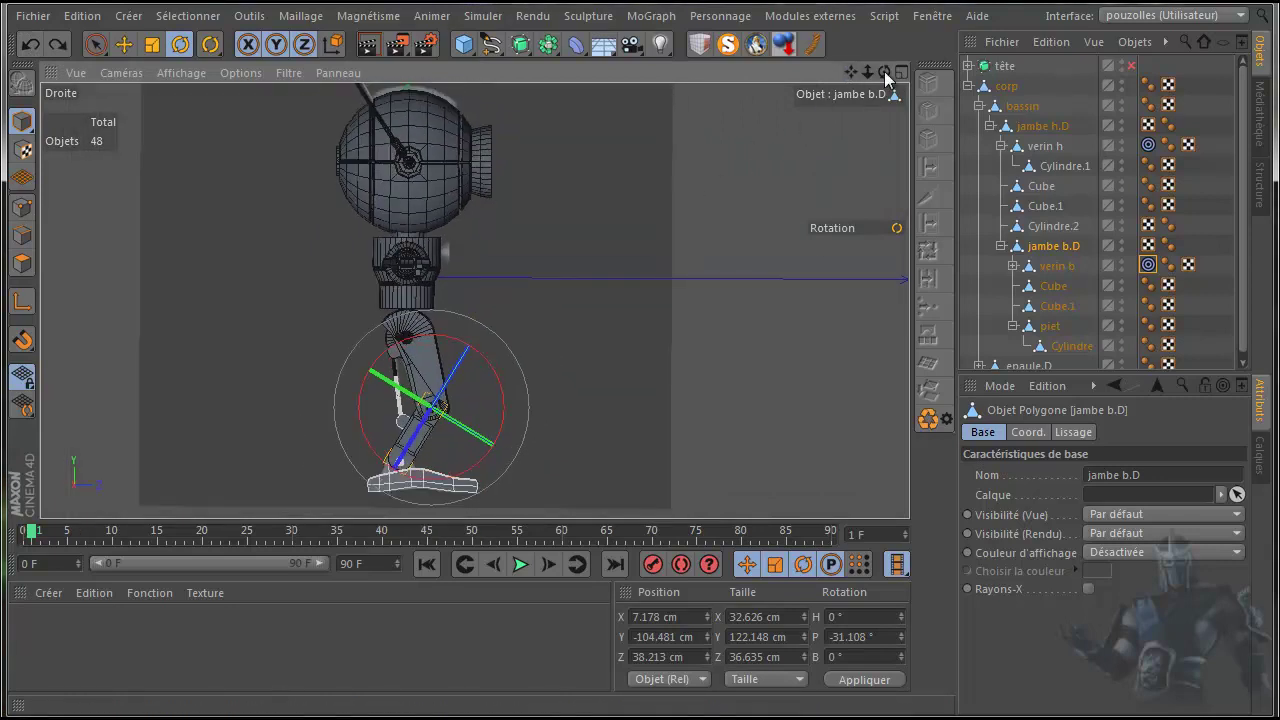
pyautogui.moveTo(883, 70)
pyautogui.mouseDown()
pyautogui.moveTo(635, 404)
pyautogui.moveTo(663, 135)
pyautogui.mouseUp()
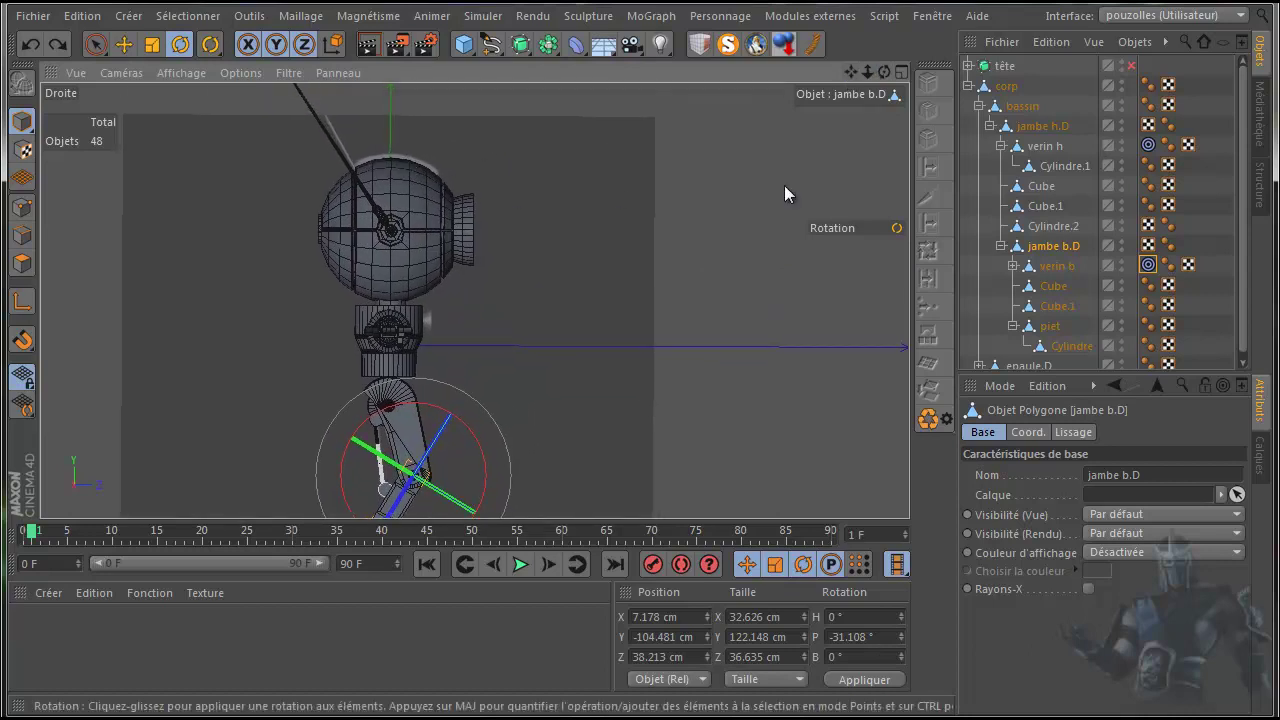
pyautogui.click(1004, 66)
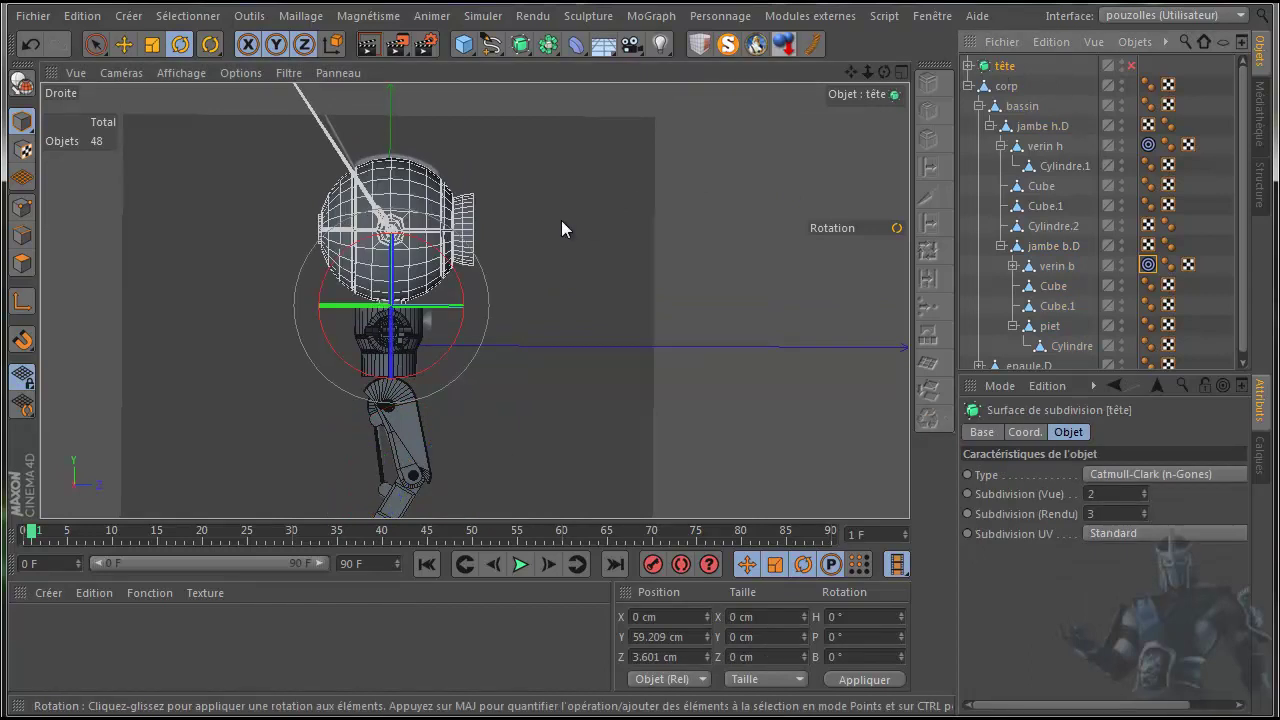
pyautogui.middleClick(561, 220)
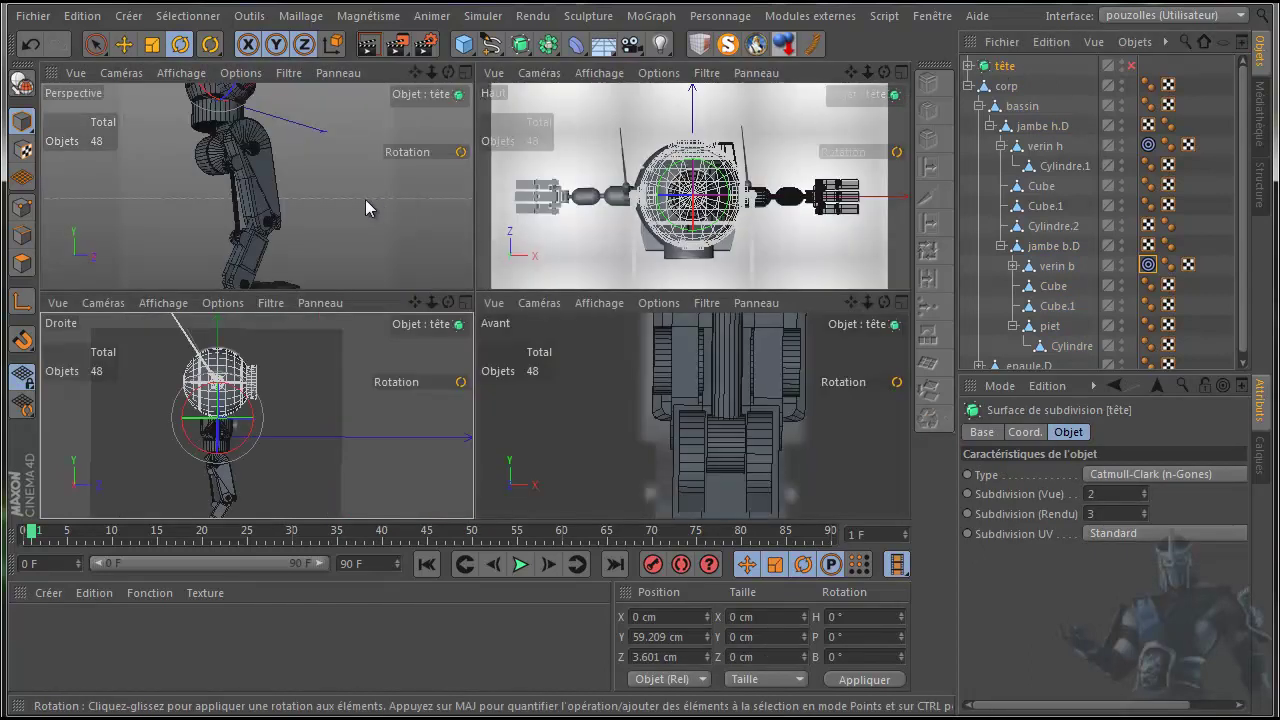
pyautogui.middleClick(365, 199)
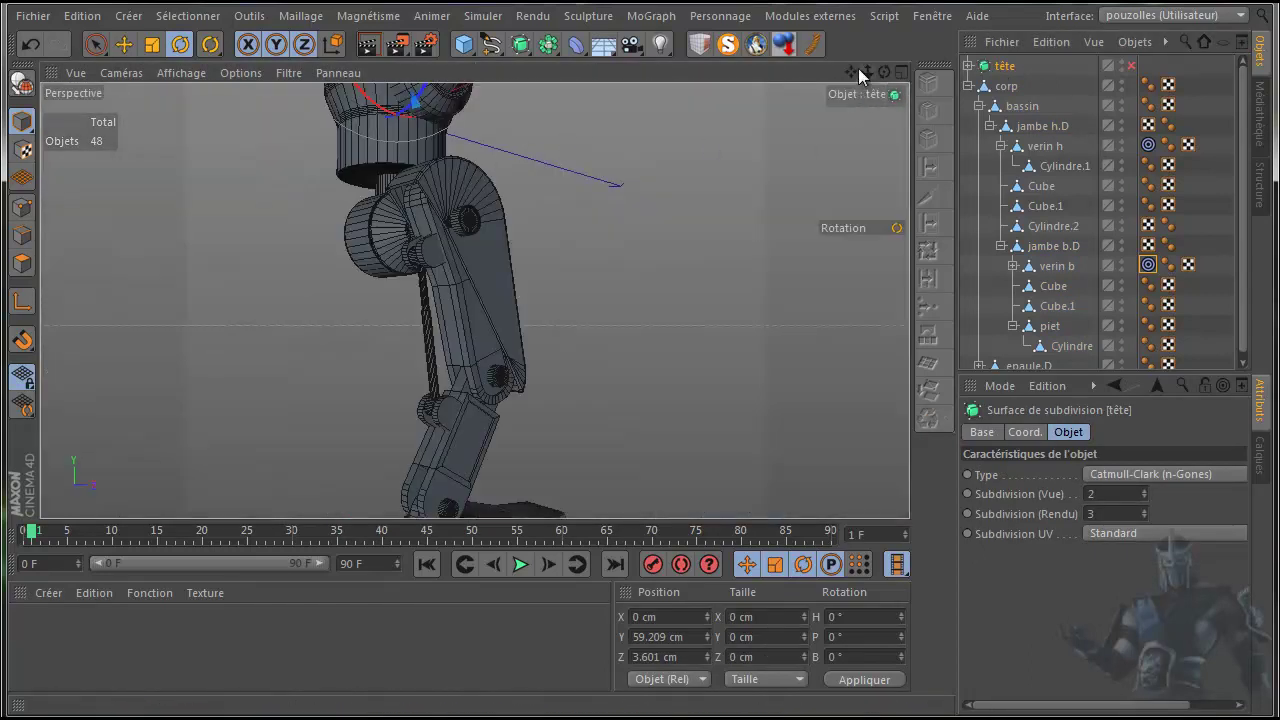
pyautogui.press('o')
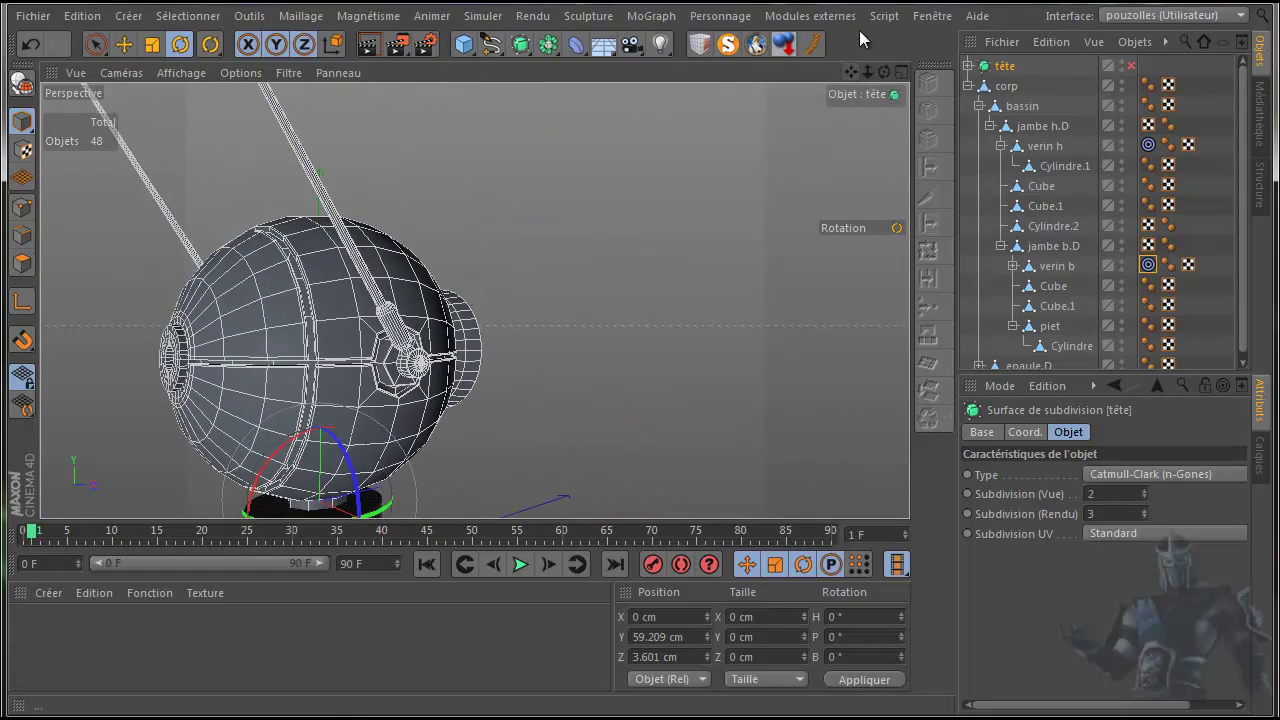
pyautogui.moveTo(885, 72); pyautogui.dragTo(627, 387)
pyautogui.scroll(-2, 867, 97)
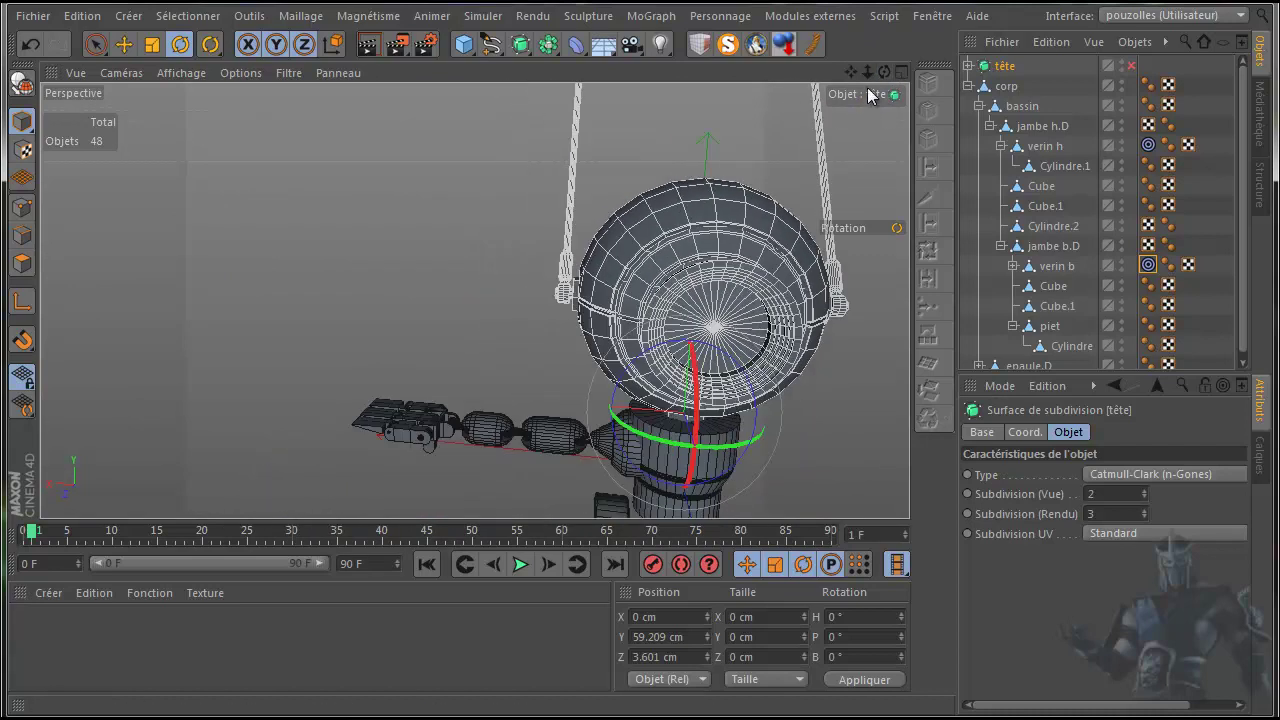
pyautogui.moveTo(853, 76); pyautogui.dragTo(690, 88)
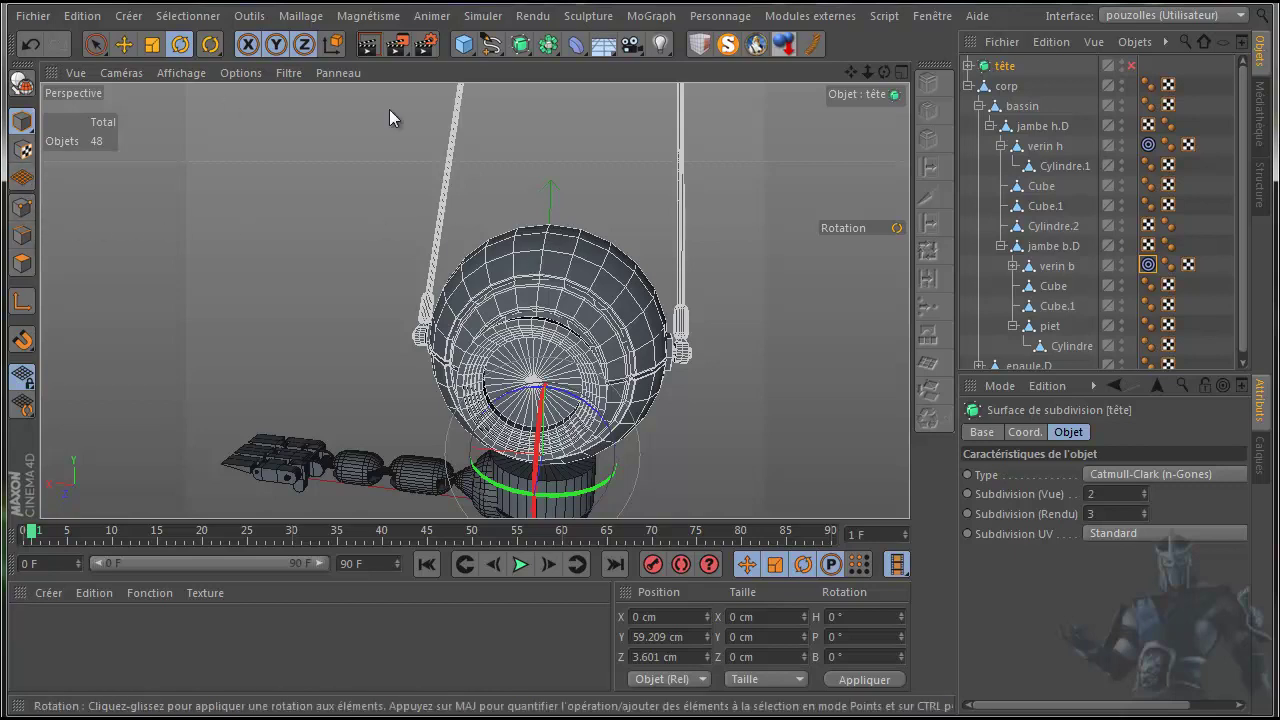
# Step: Select the tête H polygon object inside the nested tête null and set it up for edge editing with the Move tool
pyautogui.click(968, 65)
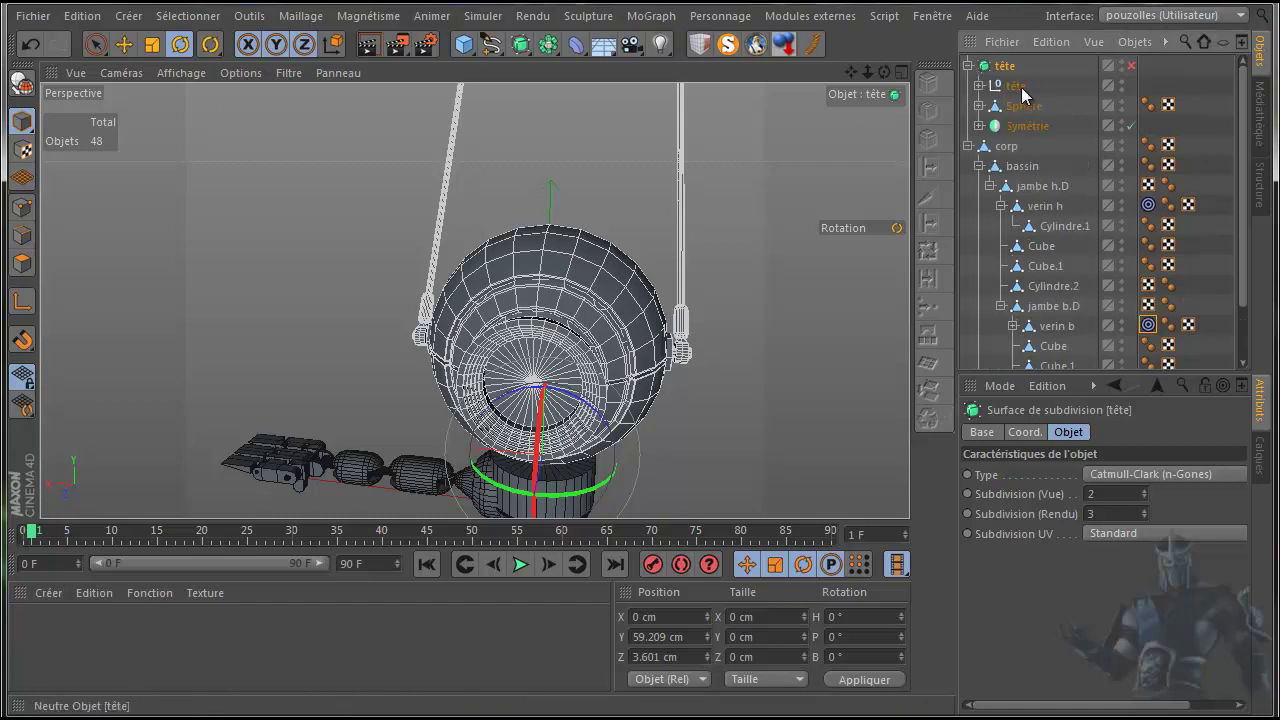
pyautogui.click(1016, 86)
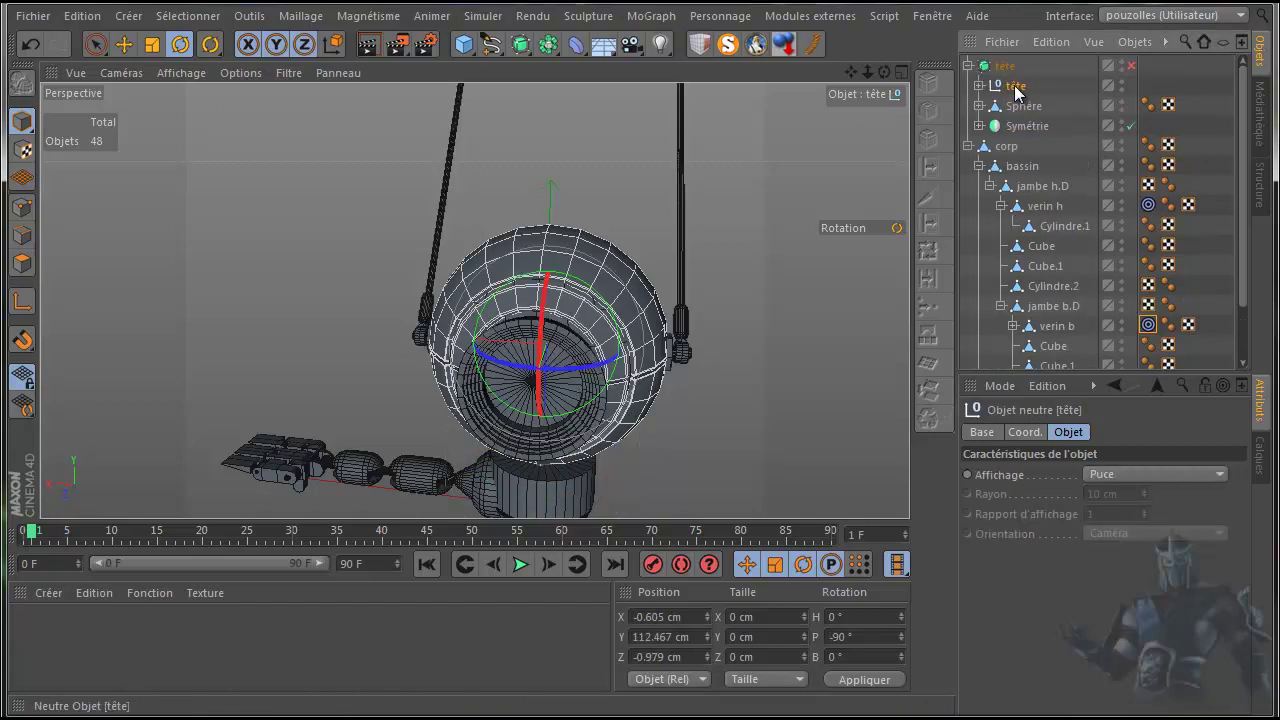
pyautogui.click(979, 86)
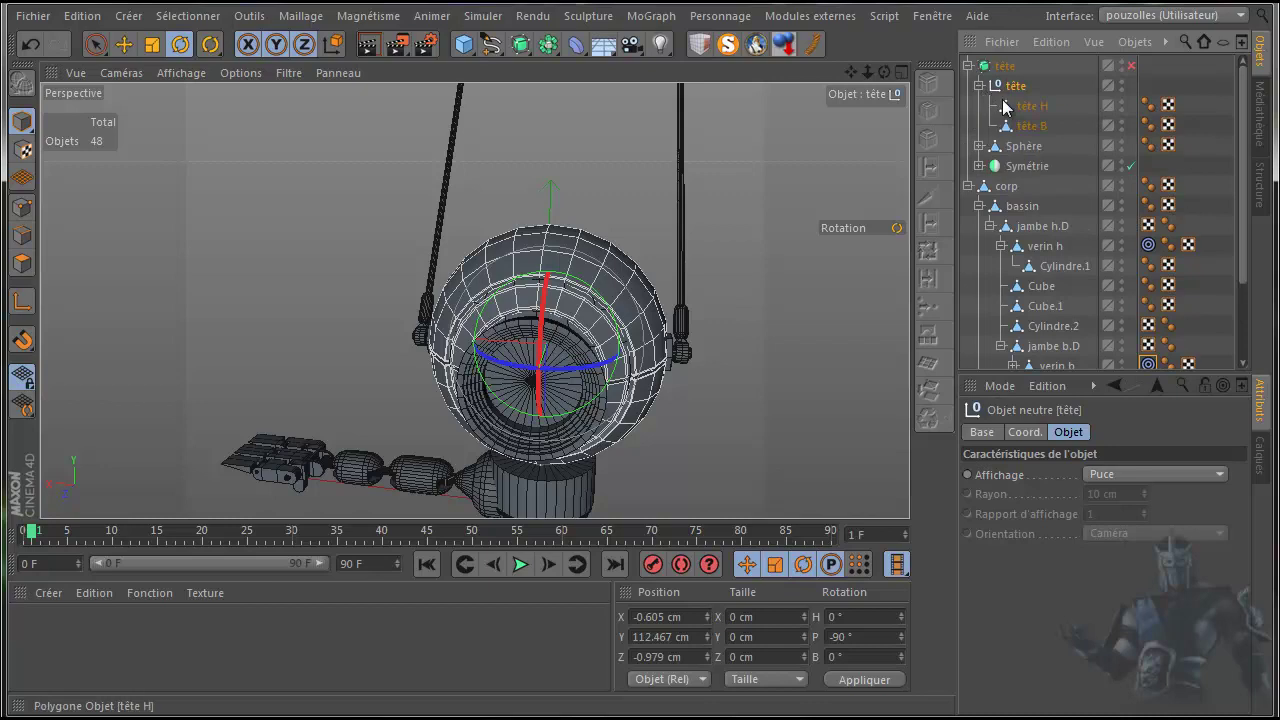
pyautogui.click(1028, 108)
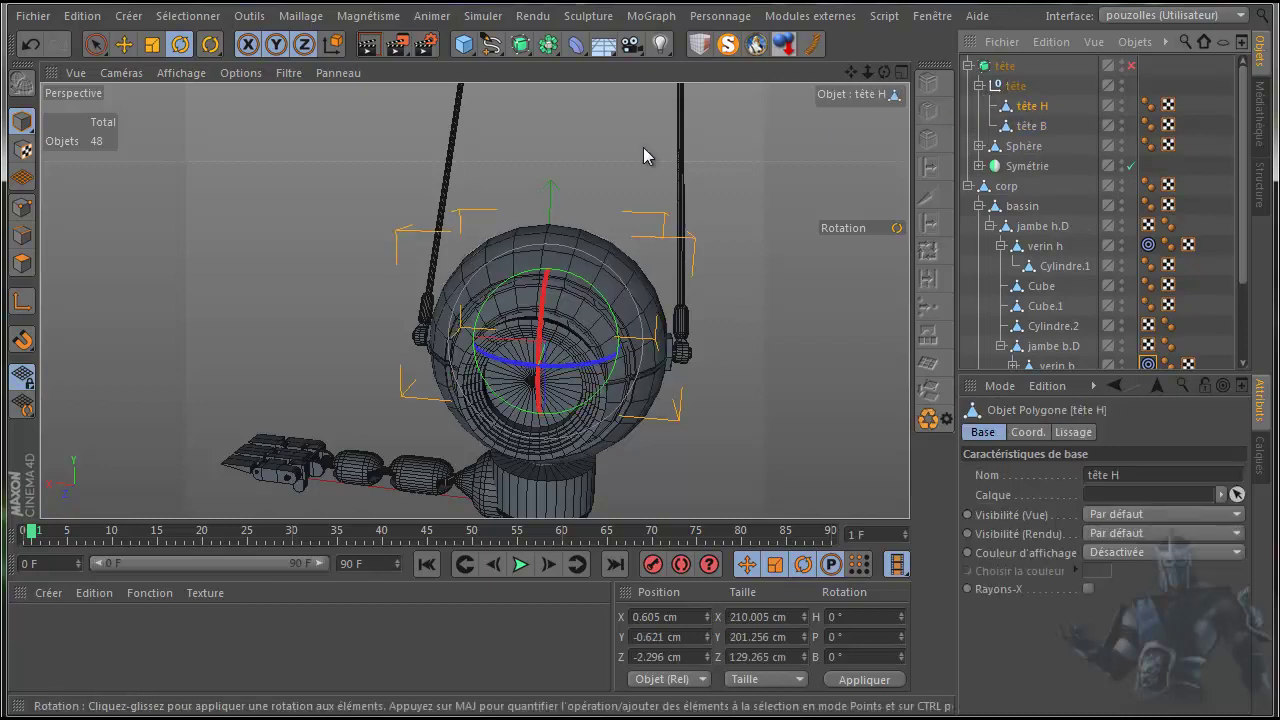
pyautogui.click(125, 45)
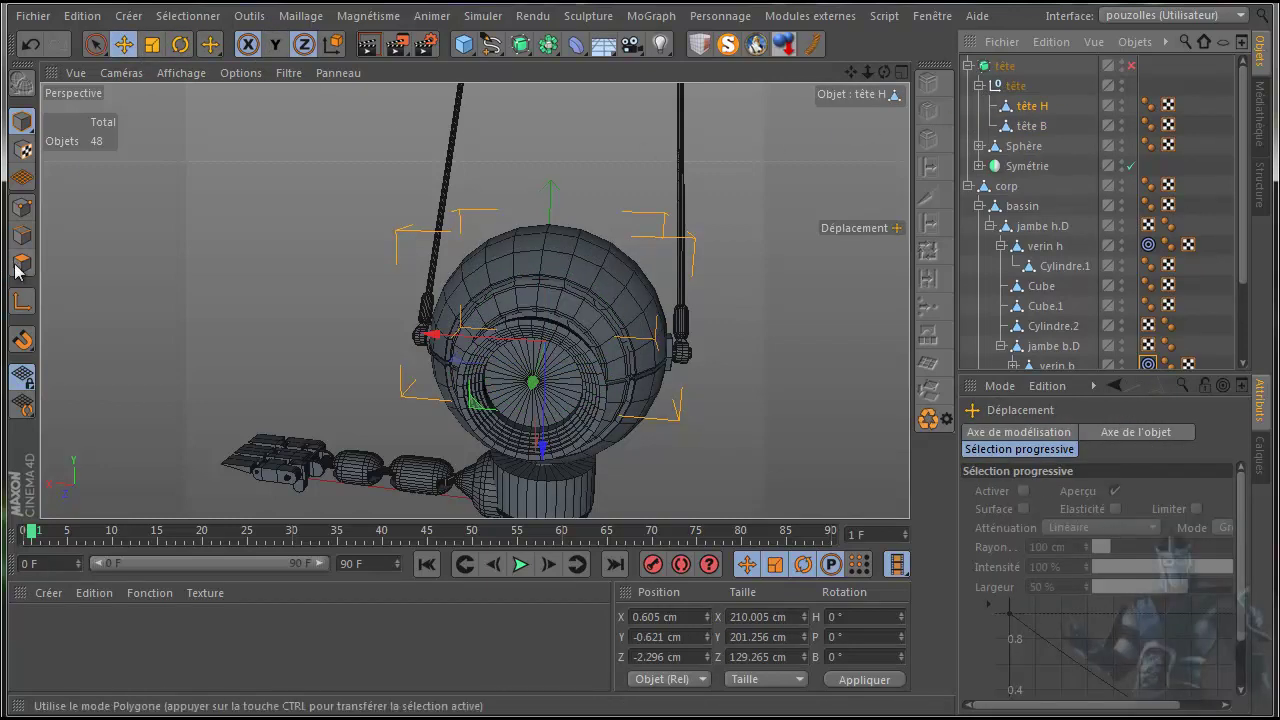
pyautogui.click(22, 235)
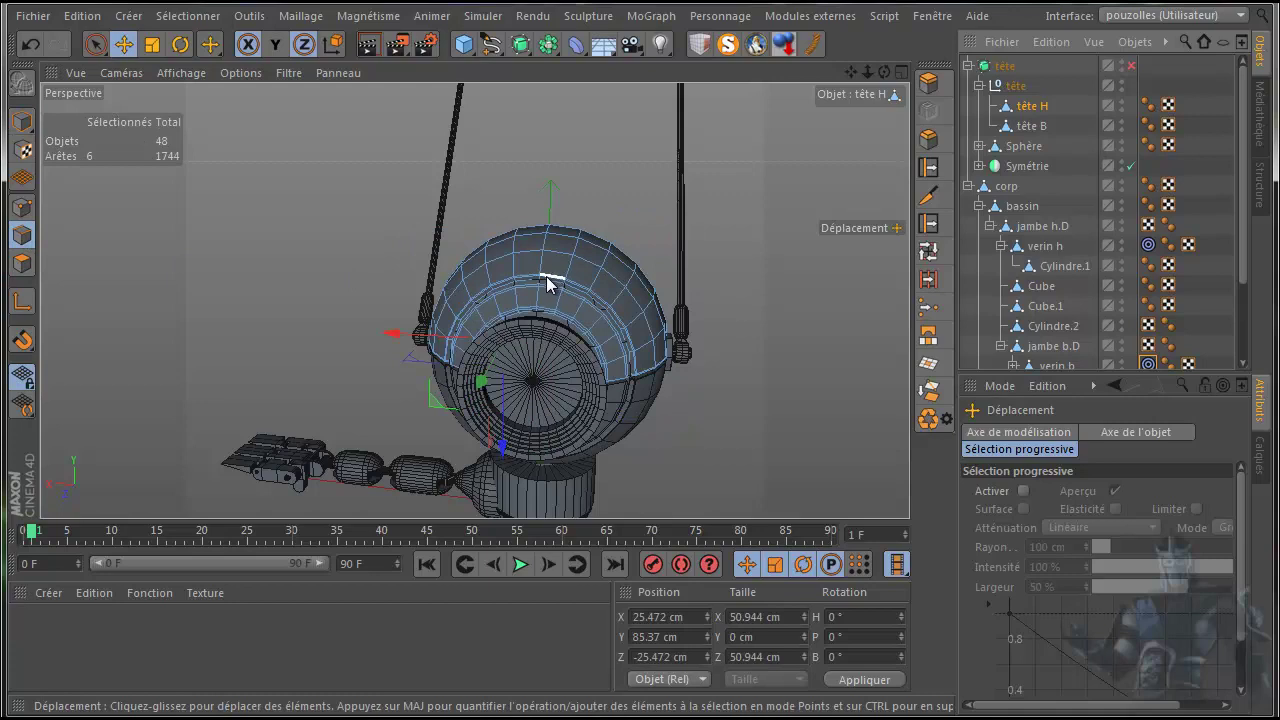
# Step: Select the seven edges of the central line running from front to back over the top of tête H
pyautogui.click(545, 248)
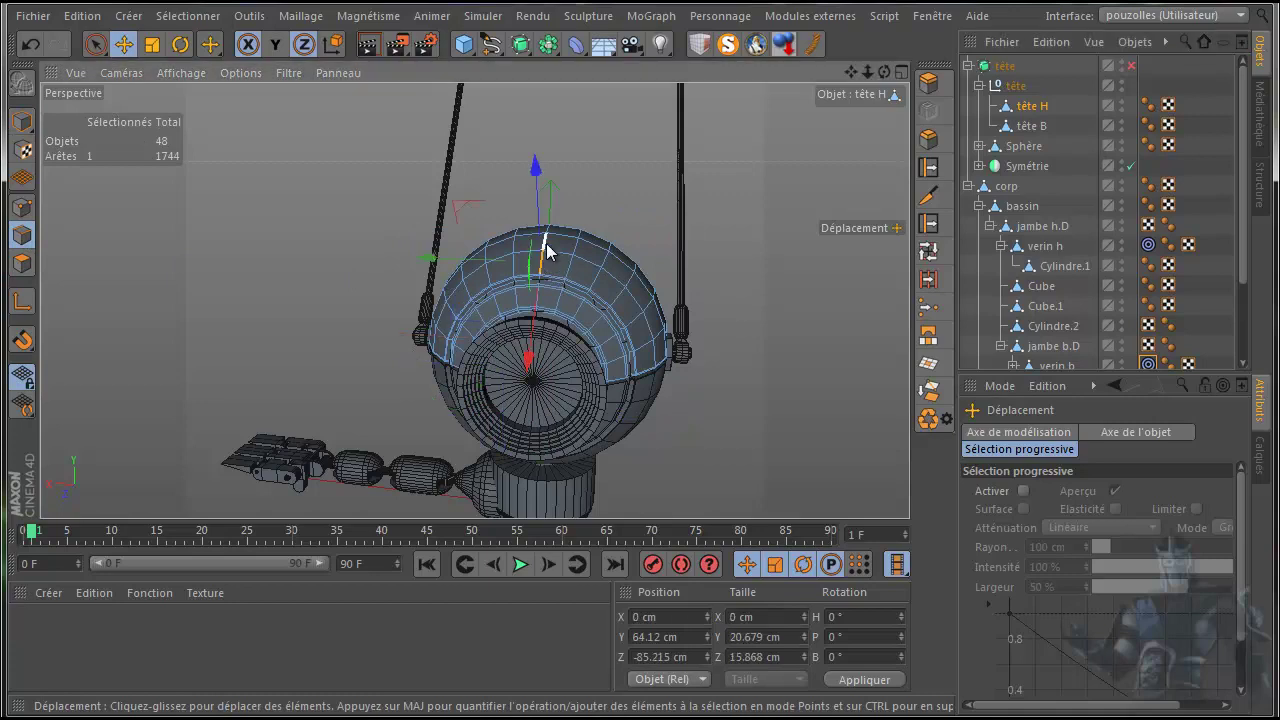
pyautogui.keyDown('shift'); pyautogui.click(546, 248); pyautogui.keyUp('shift')
pyautogui.moveTo(883, 73); pyautogui.dragTo(644, 396)
pyautogui.scroll(2, 482, 346)
pyautogui.scroll(6, 482, 346)
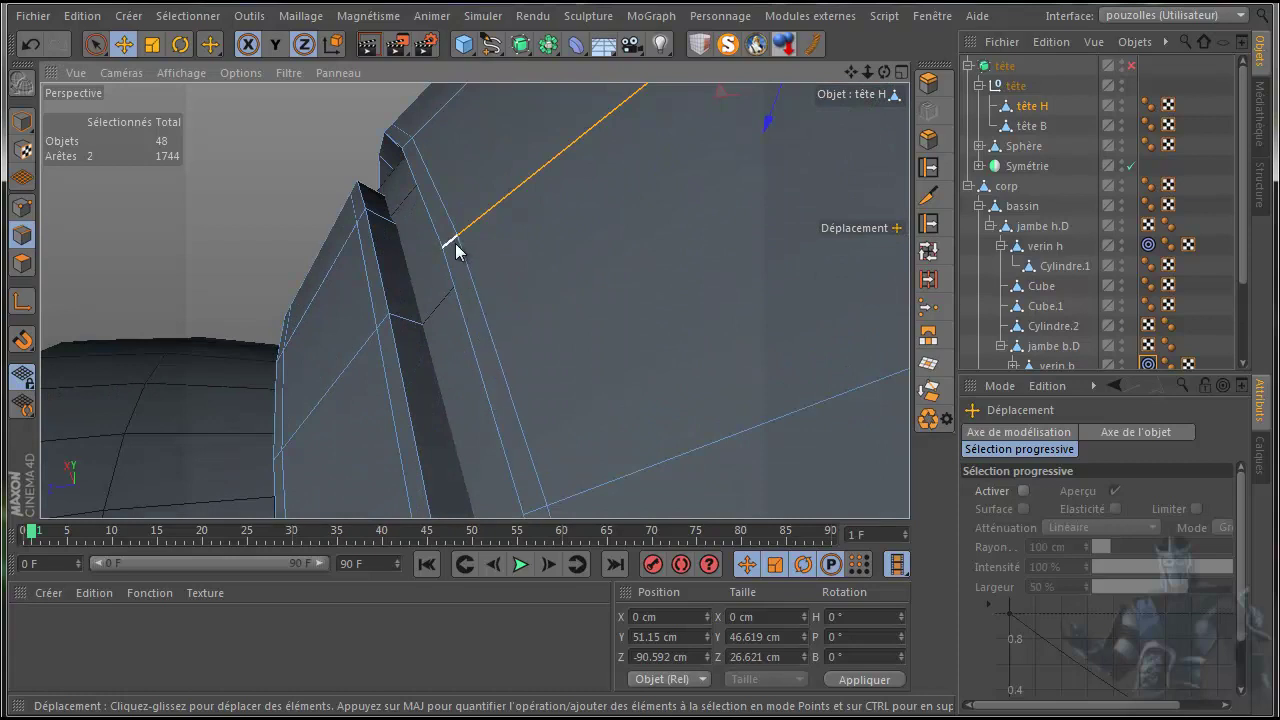
pyautogui.keyDown('shift'); pyautogui.click(449, 240); pyautogui.keyUp('shift')
pyautogui.scroll(-3, 754, 191)
pyautogui.moveTo(849, 76); pyautogui.dragTo(635, 396)
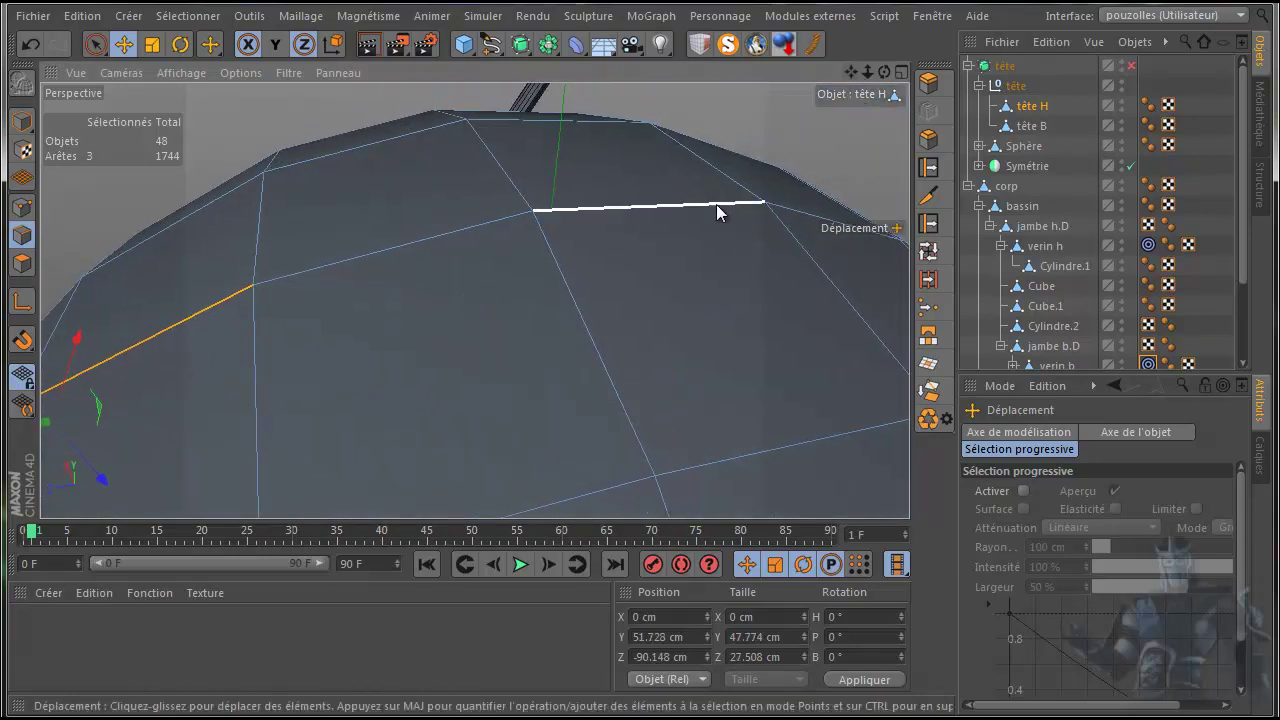
pyautogui.keyDown('shift'); pyautogui.doubleClick(806, 221); pyautogui.keyUp('shift')
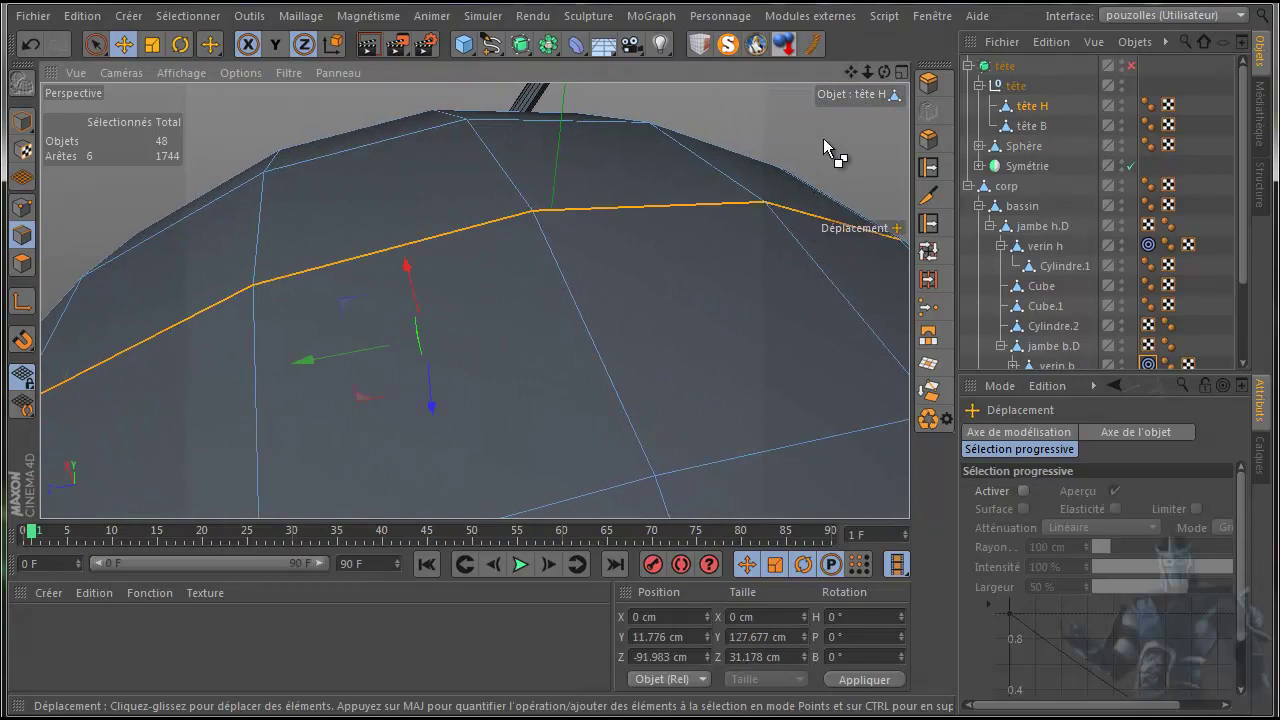
pyautogui.keyDown('alt'); pyautogui.moveTo(631, 393); pyautogui.dragTo(640, 400); pyautogui.keyUp('alt')
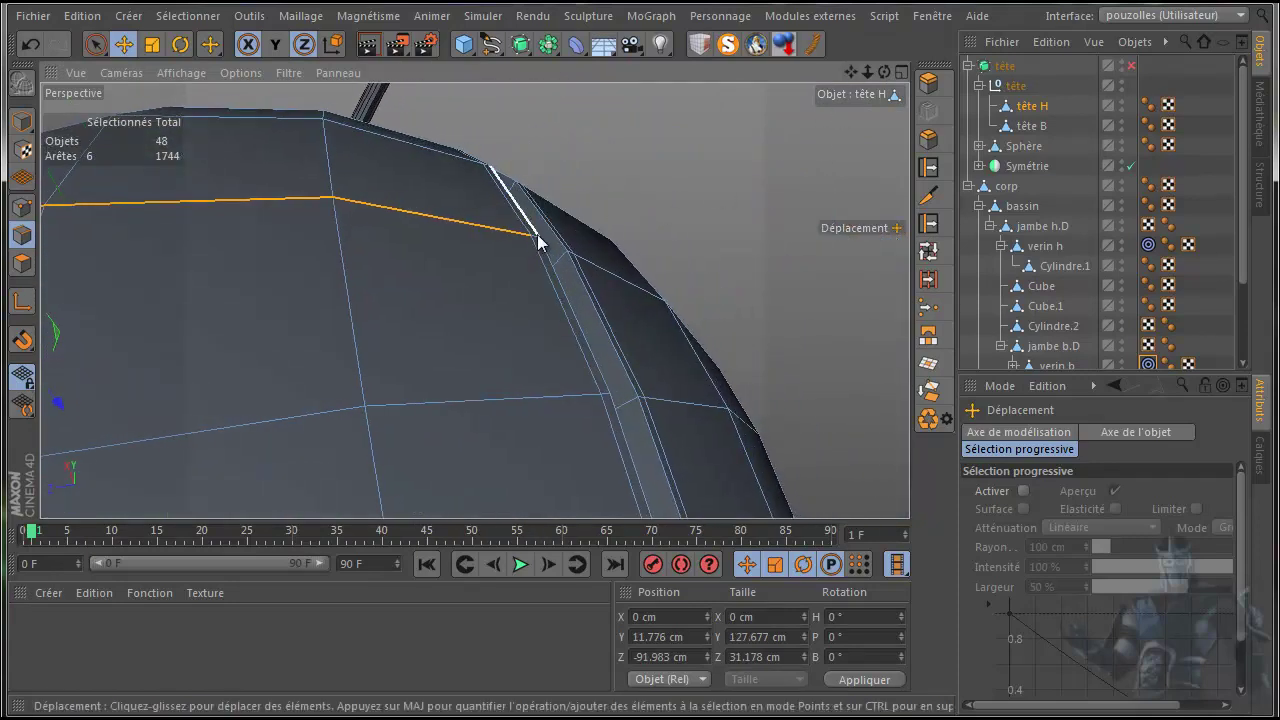
pyautogui.keyDown('shift'); pyautogui.click(571, 243); pyautogui.keyUp('shift')
pyautogui.keyDown('alt'); pyautogui.moveTo(697, 227); pyautogui.dragTo(713, 238); pyautogui.keyUp('alt')
pyautogui.scroll(-8, 713, 238)
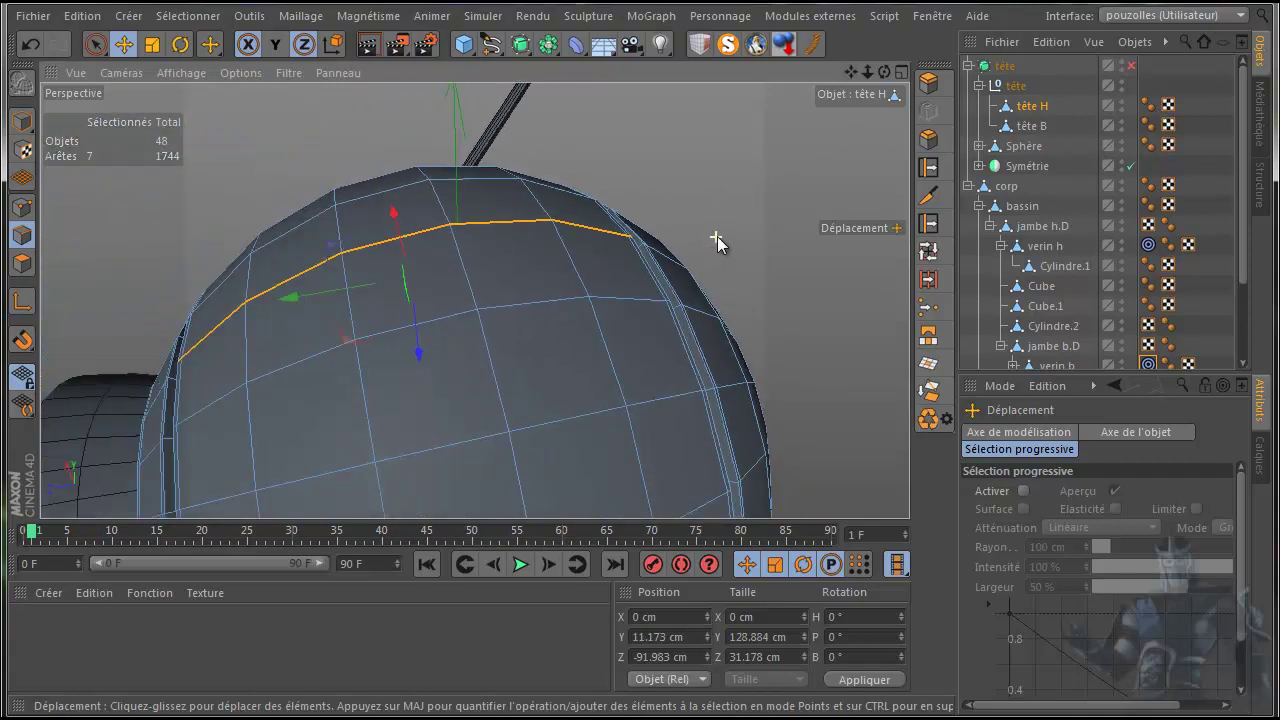
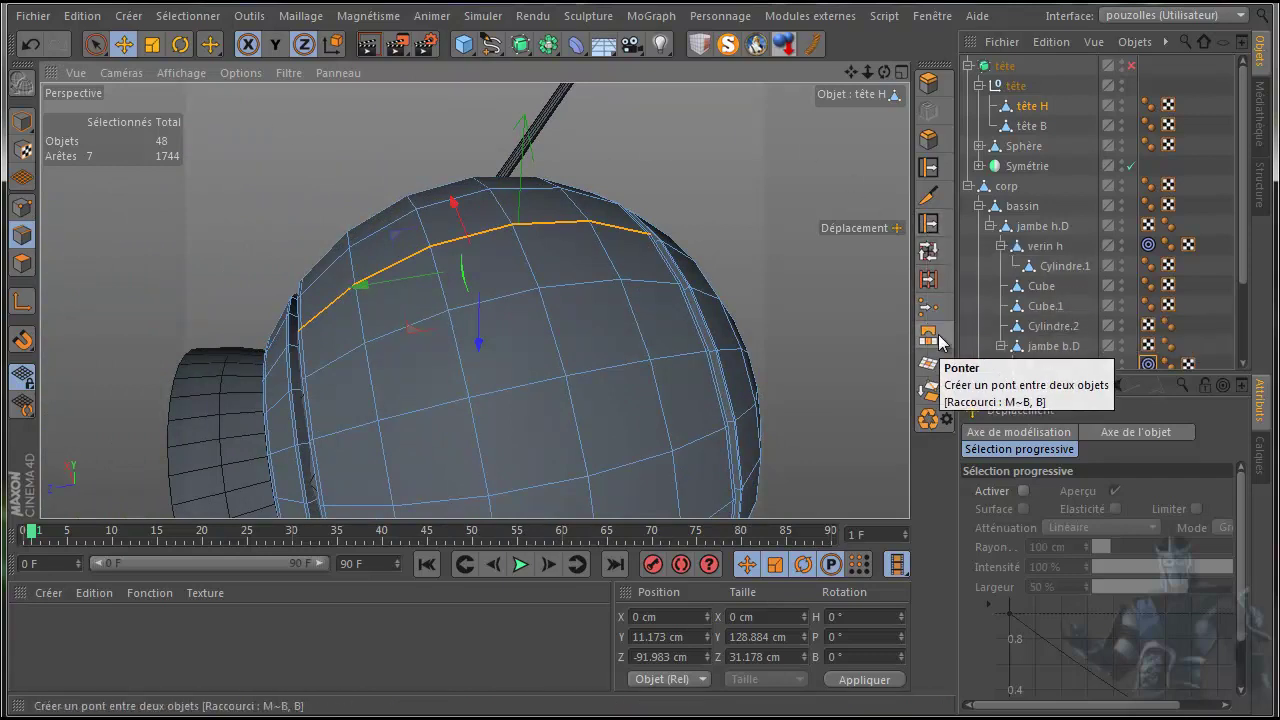
# Step: Slide a clone of the selected central edges with an offset of about 6.9 cm toward positive X
pyautogui.click(930, 167)
pyautogui.rightClick(658, 117)
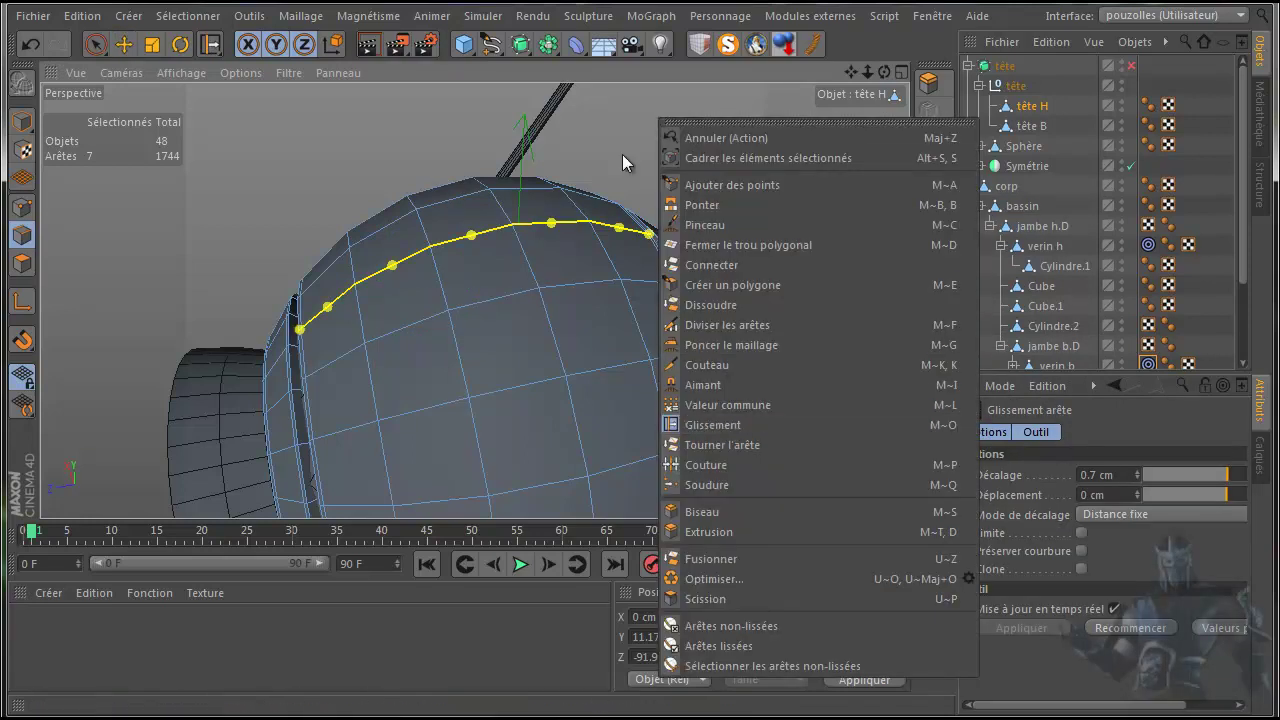
pyautogui.click(622, 150)
pyautogui.moveTo(624, 149); pyautogui.dragTo(640, 392)
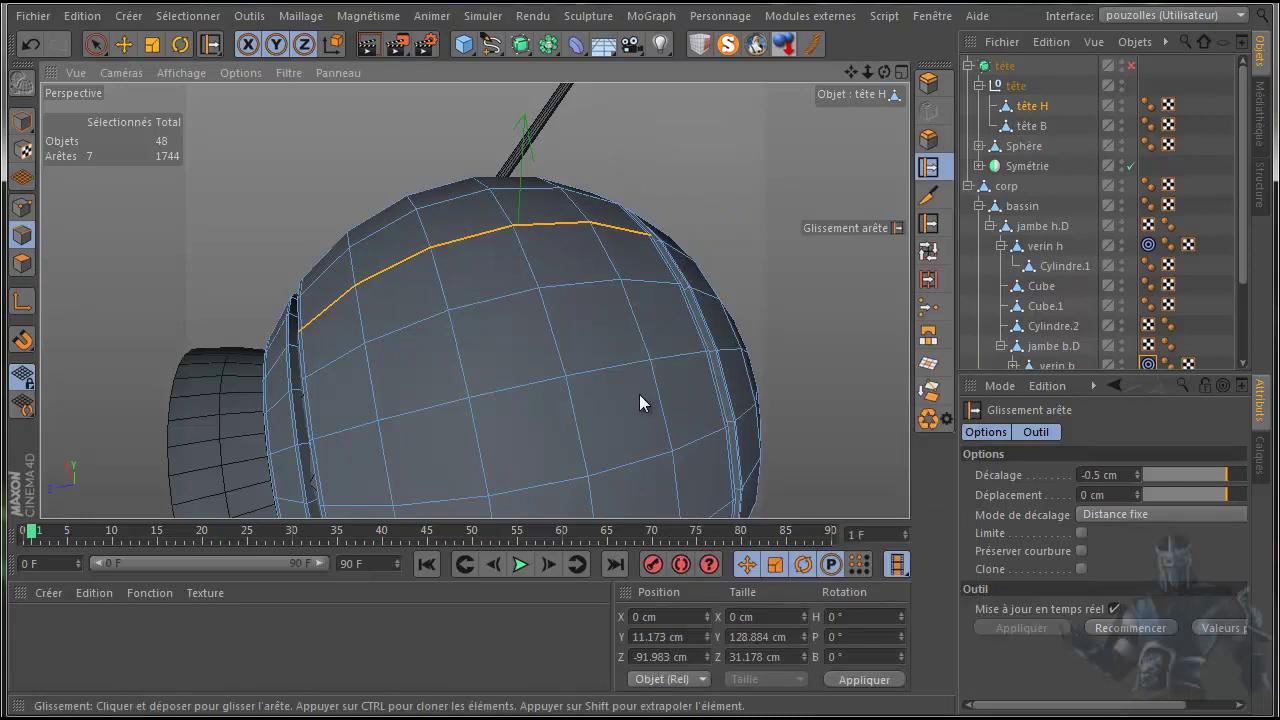
pyautogui.hotkey('ctrl', 'z')
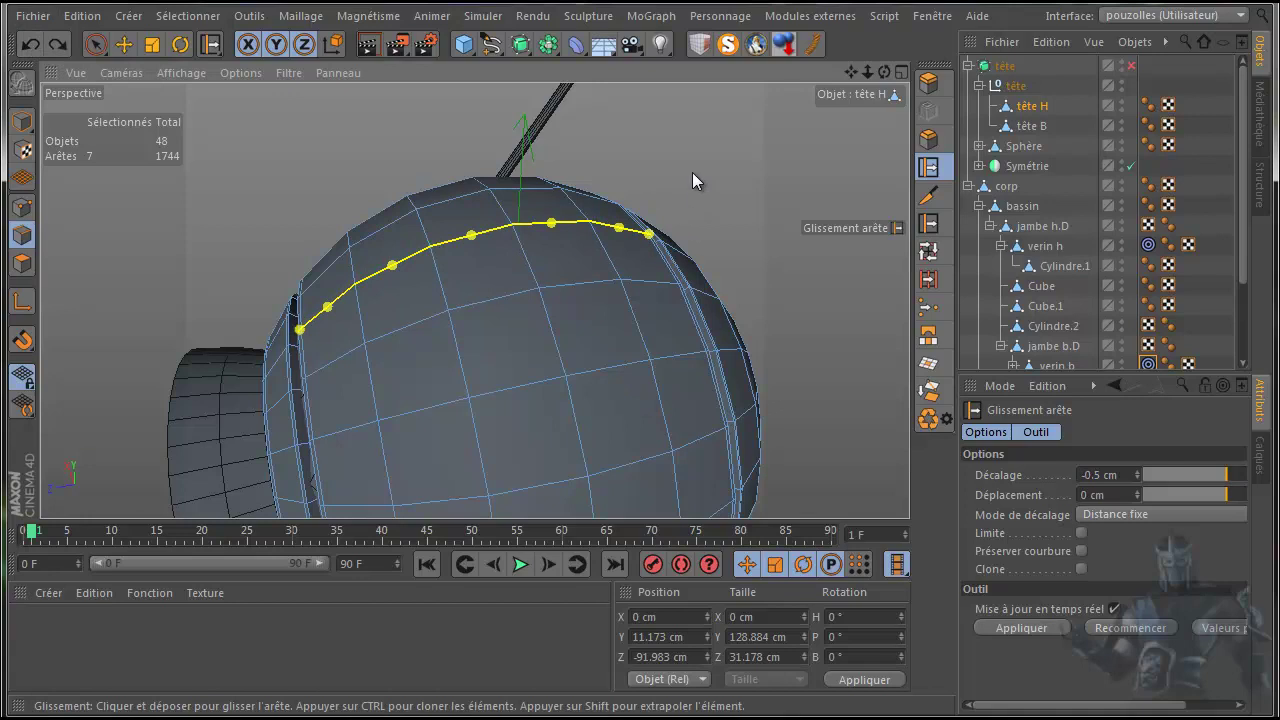
pyautogui.keyDown('ctrl'); pyautogui.moveTo(643, 393); pyautogui.dragTo(641, 391); pyautogui.keyUp('ctrl')
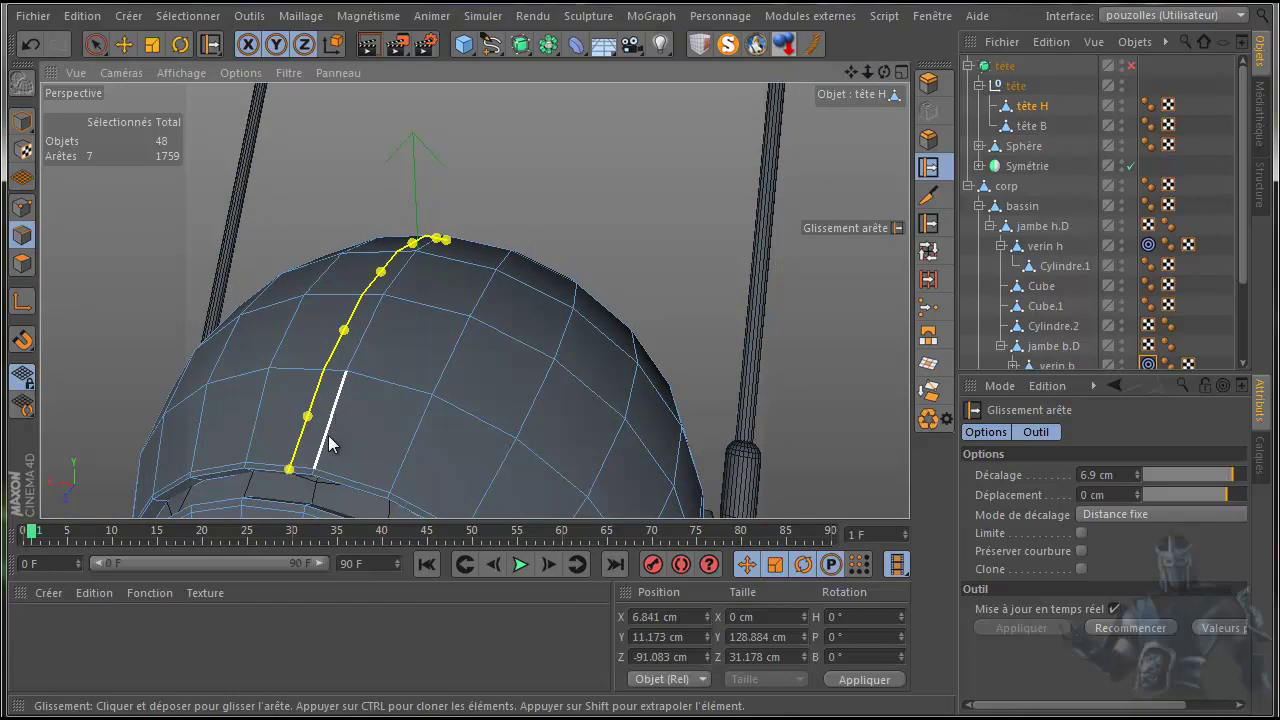
# Step: Reselect the original seven-edge central line over the top of tête H, leaving out the cloned line beside it
pyautogui.click(314, 472)
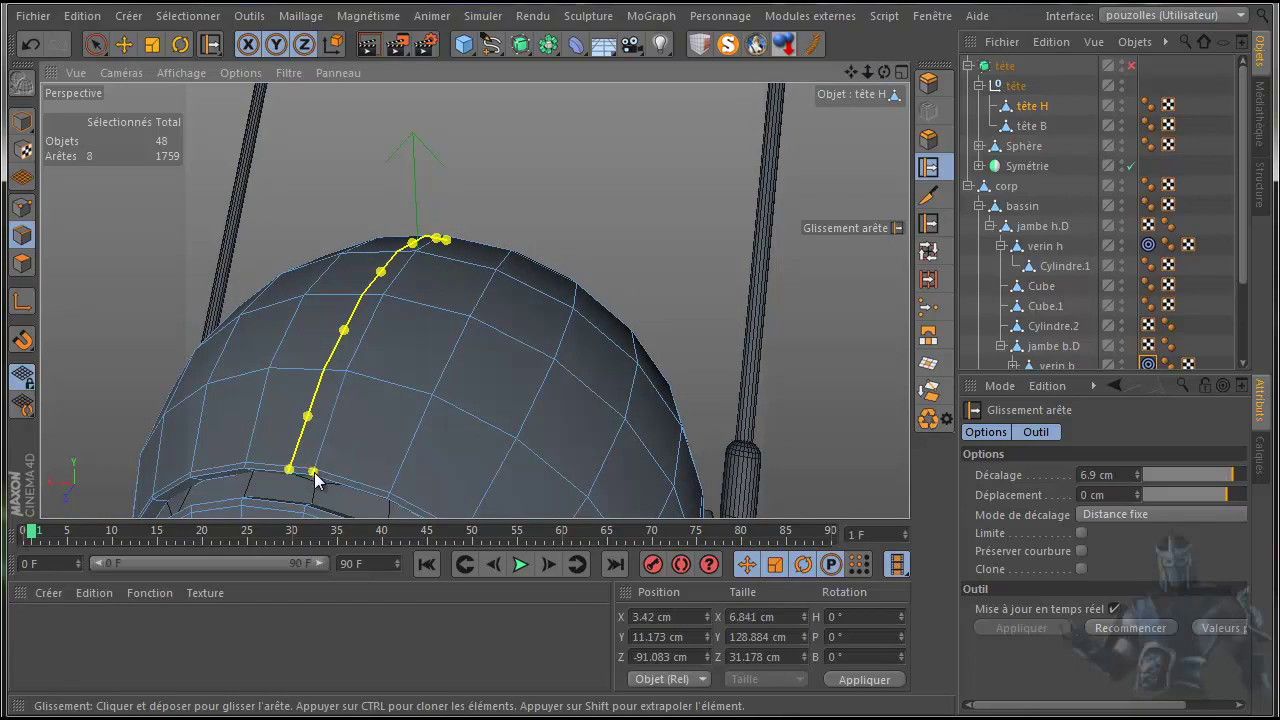
pyautogui.click(316, 471)
pyautogui.click(314, 474)
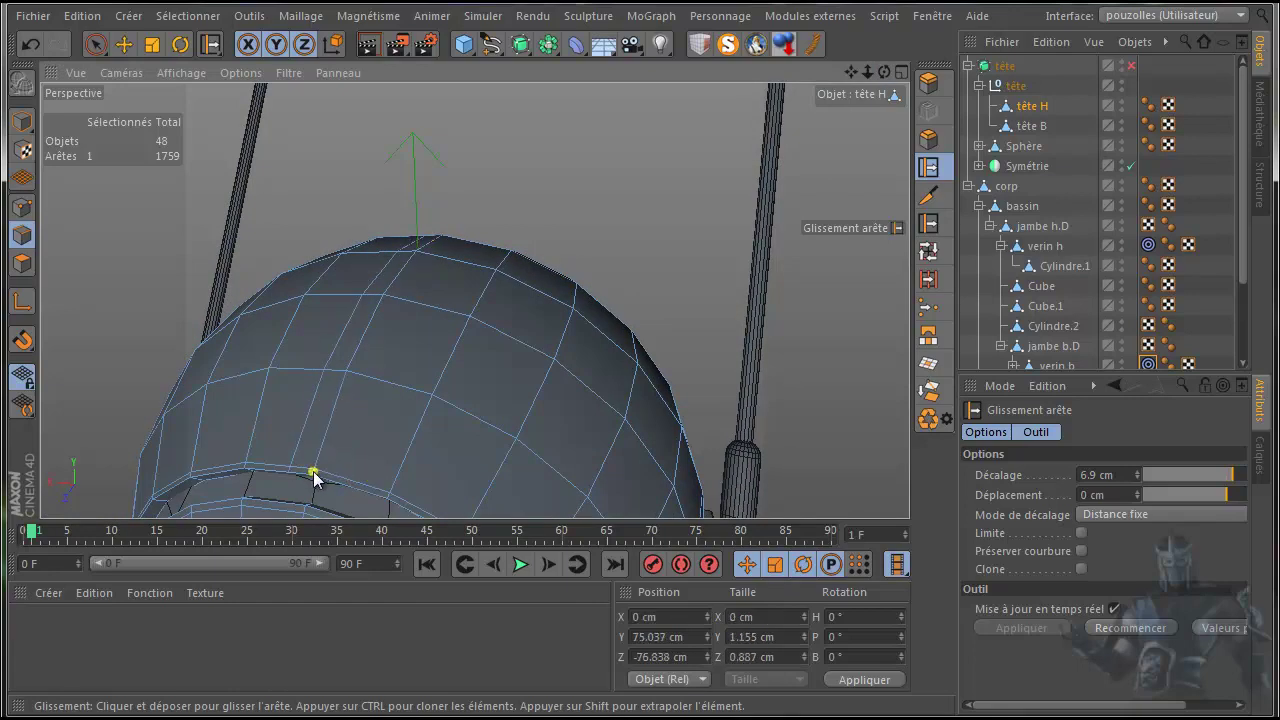
pyautogui.keyDown('ctrl'); pyautogui.keyDown('shift'); pyautogui.click(401, 278); pyautogui.keyUp('shift'); pyautogui.keyUp('ctrl')
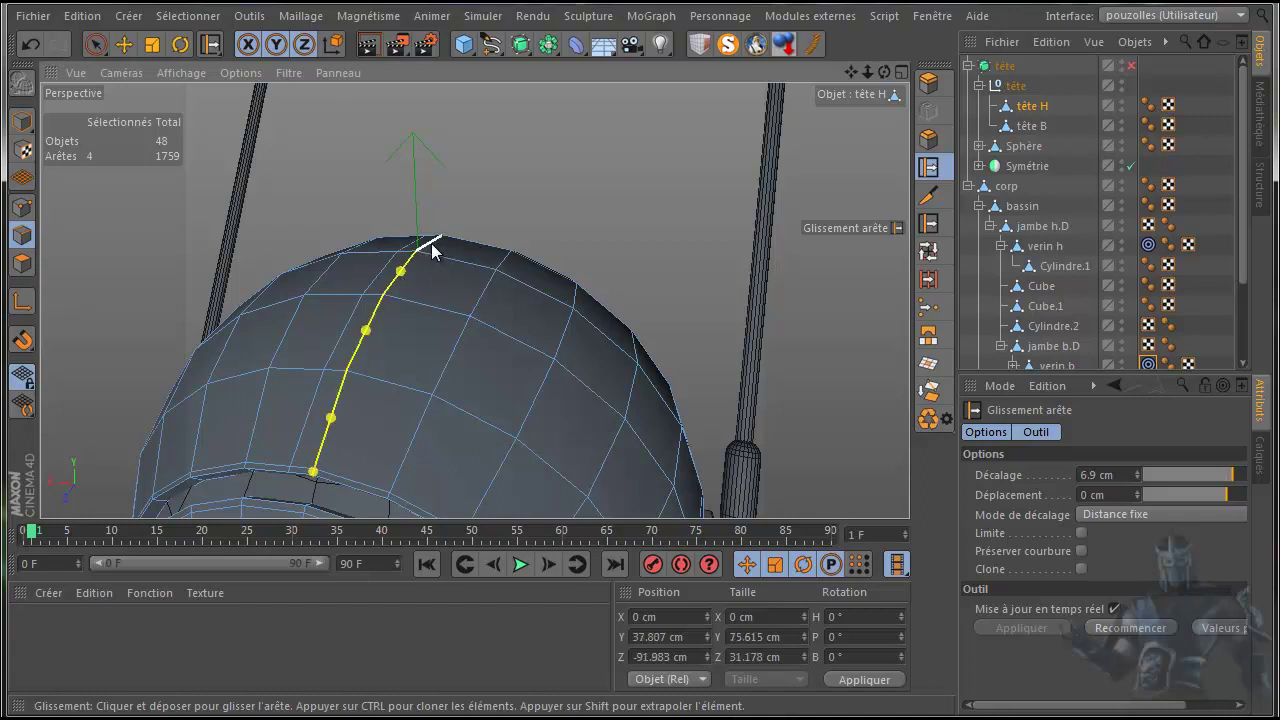
pyautogui.keyDown('shift'); pyautogui.click(432, 250); pyautogui.keyUp('shift')
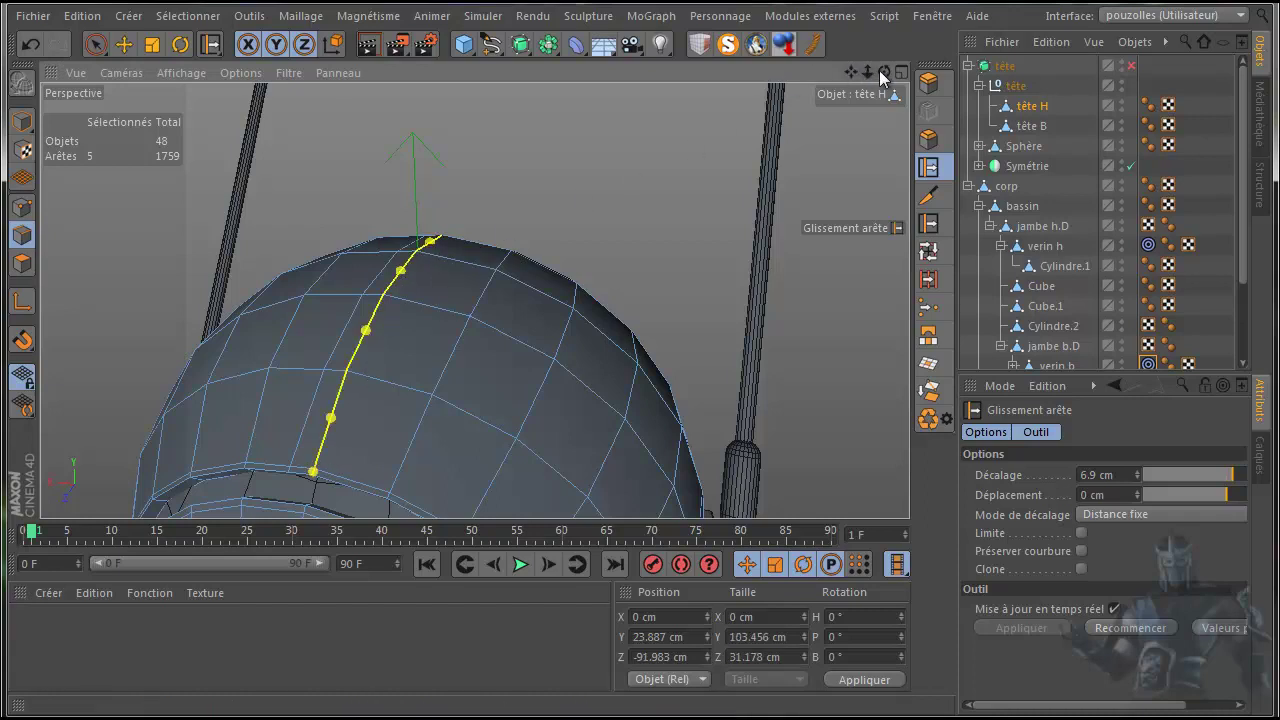
pyautogui.moveTo(640, 393)
pyautogui.mouseDown()
pyautogui.moveTo(627, 395)
pyautogui.moveTo(640, 393)
pyautogui.mouseUp()
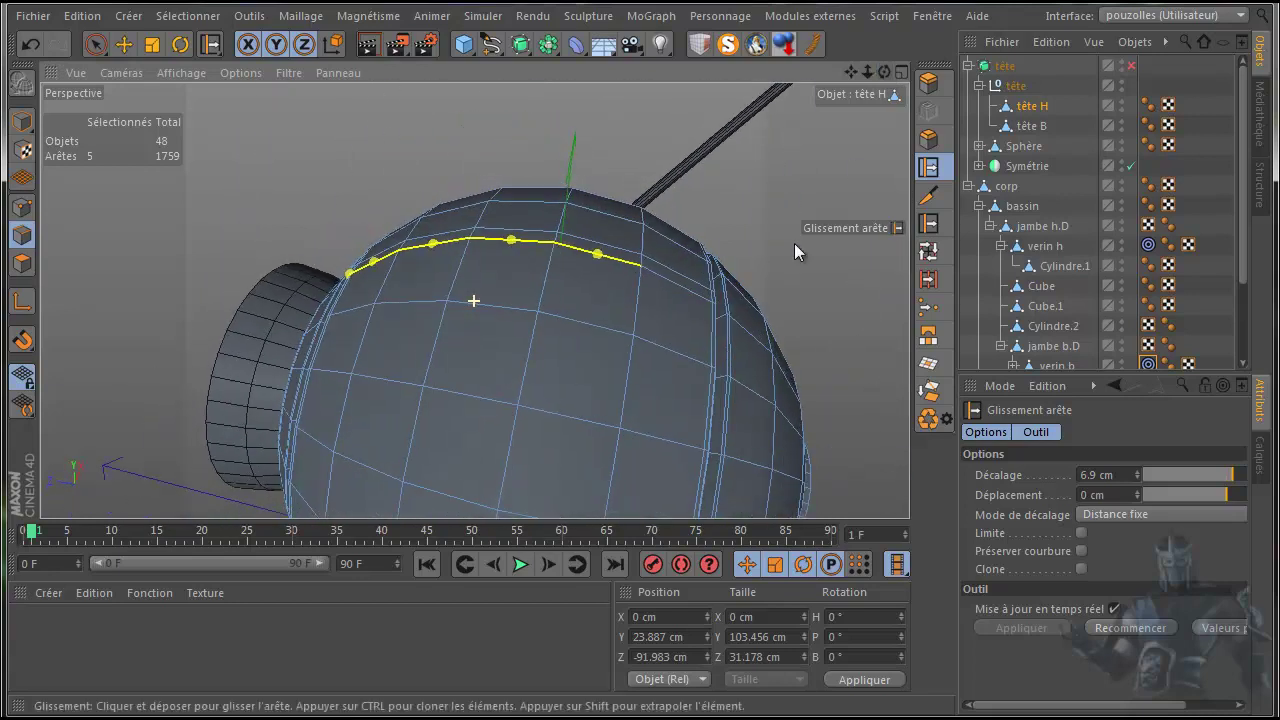
pyautogui.keyDown('shift'); pyautogui.click(686, 296); pyautogui.keyUp('shift')
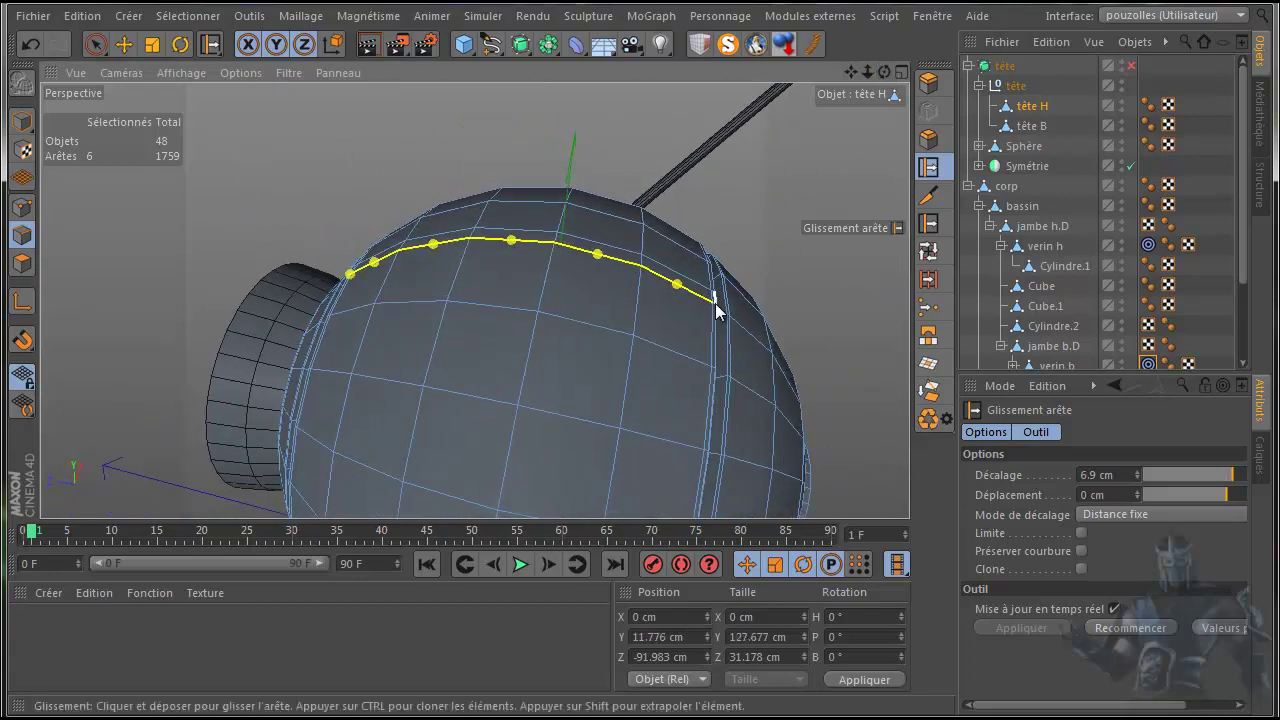
pyautogui.scroll(1, 712, 312)
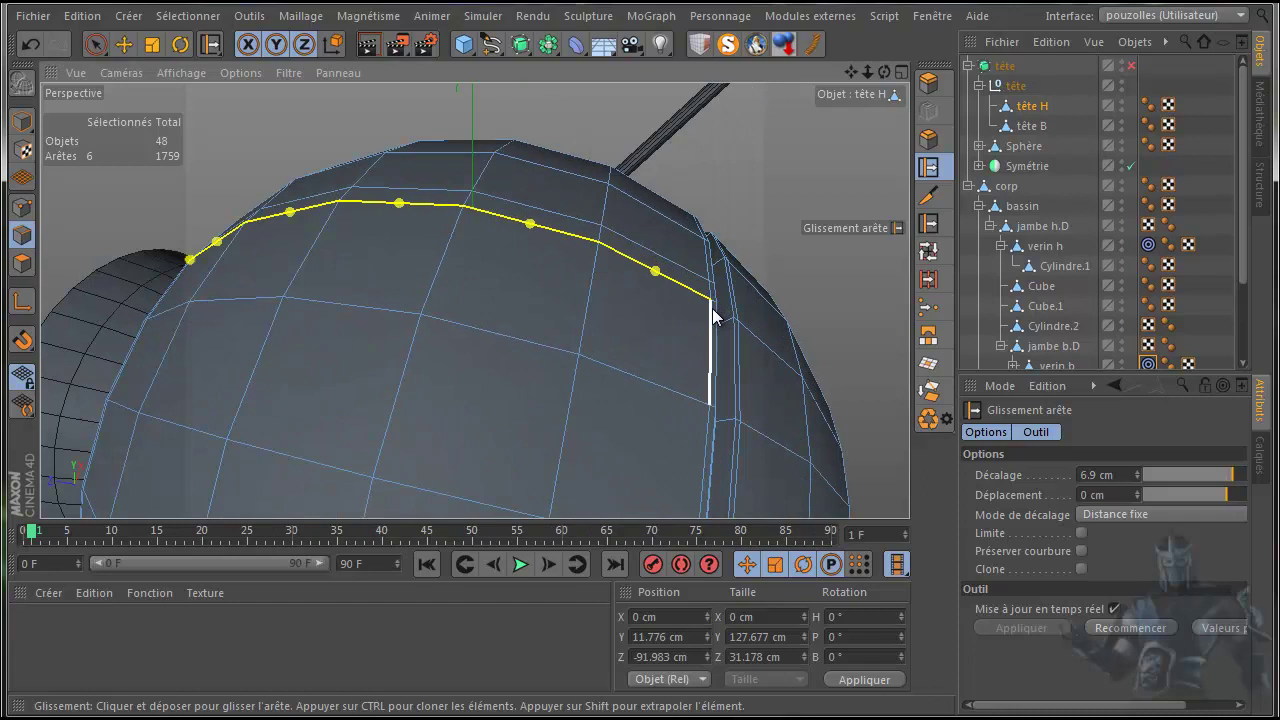
pyautogui.scroll(1, 713, 308)
pyautogui.keyDown('shift'); pyautogui.click(715, 302); pyautogui.keyUp('shift')
pyautogui.moveTo(884, 72); pyautogui.dragTo(642, 395)
pyautogui.scroll(-7, 806, 188)
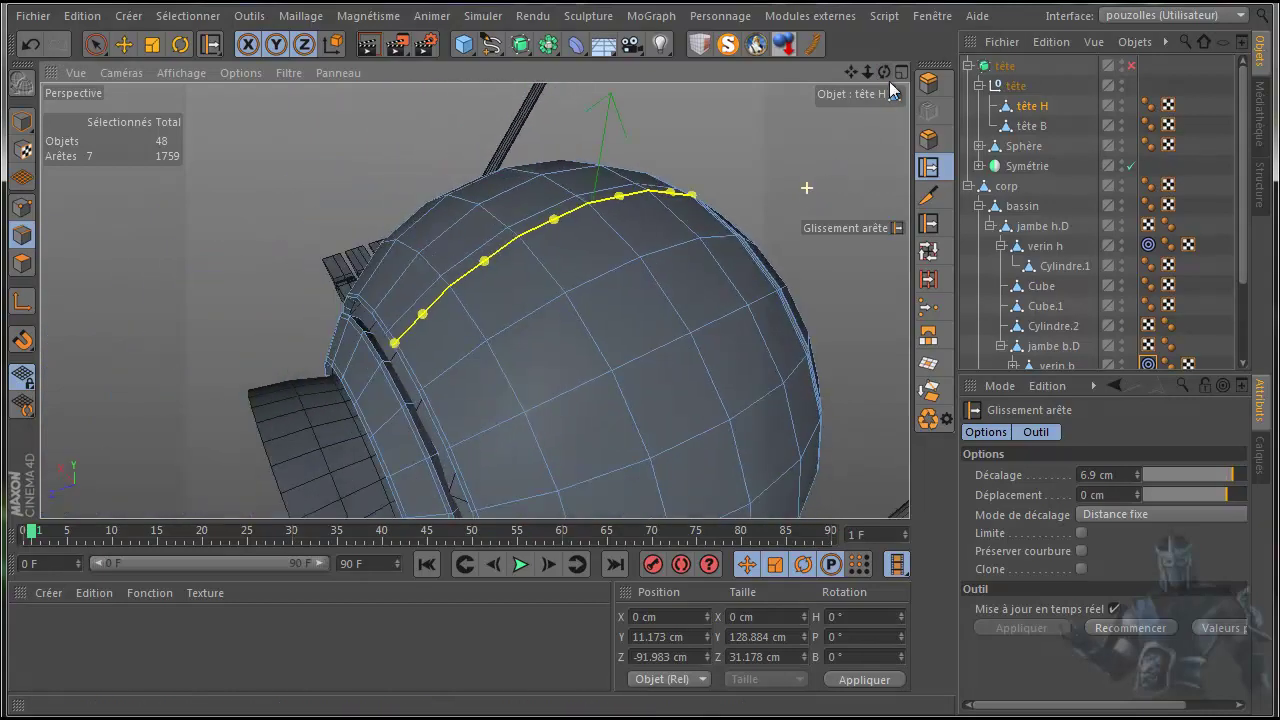
# Step: Slide a second clone of the central edges with an offset of about -6.4 cm toward negative X
pyautogui.moveTo(887, 74); pyautogui.dragTo(647, 391)
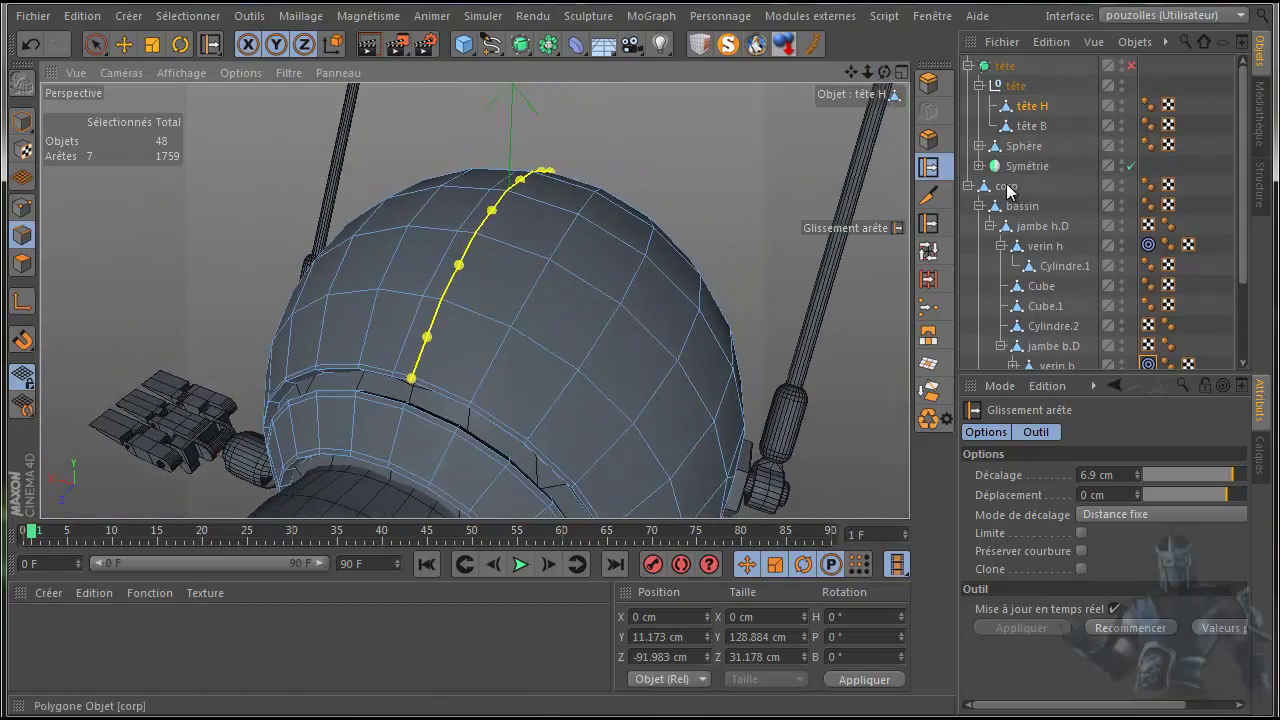
pyautogui.moveTo(709, 165); pyautogui.dragTo(639, 392)
pyautogui.moveTo(884, 72); pyautogui.dragTo(639, 393)
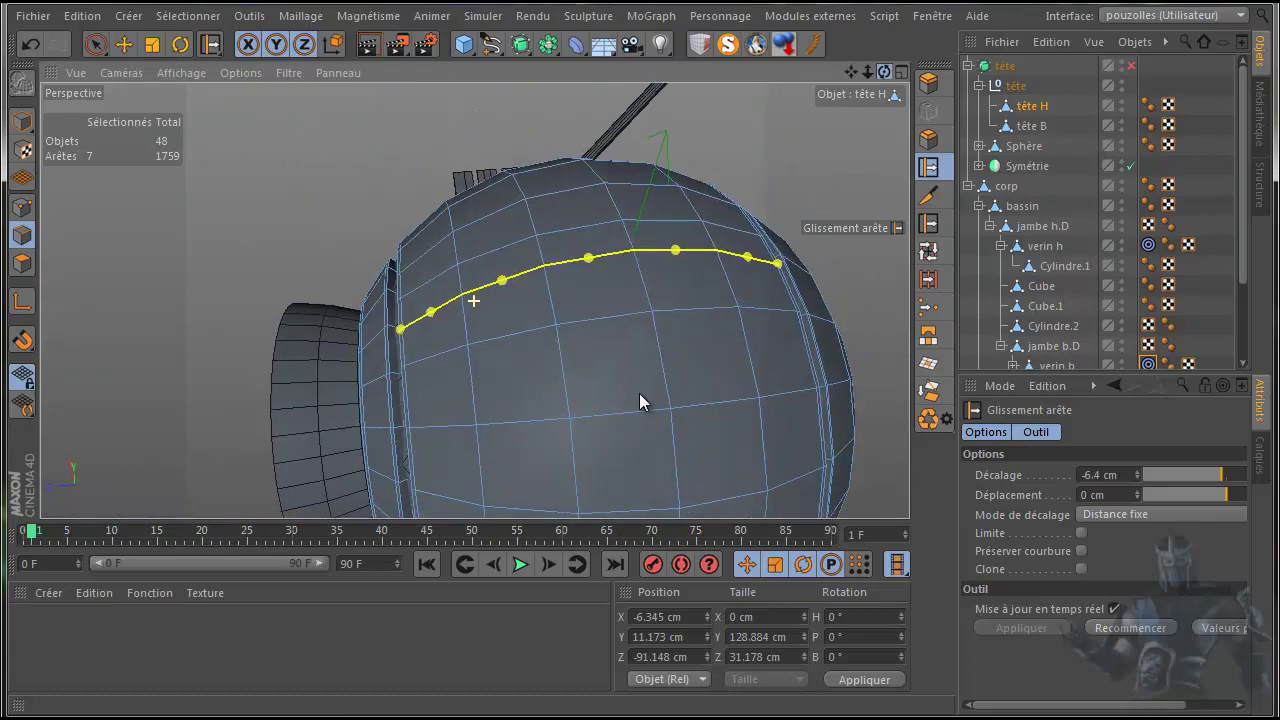
# Step: Select five consecutive polygons along one row of the narrow central strip on top of tête H, starting at the front
pyautogui.click(22, 263)
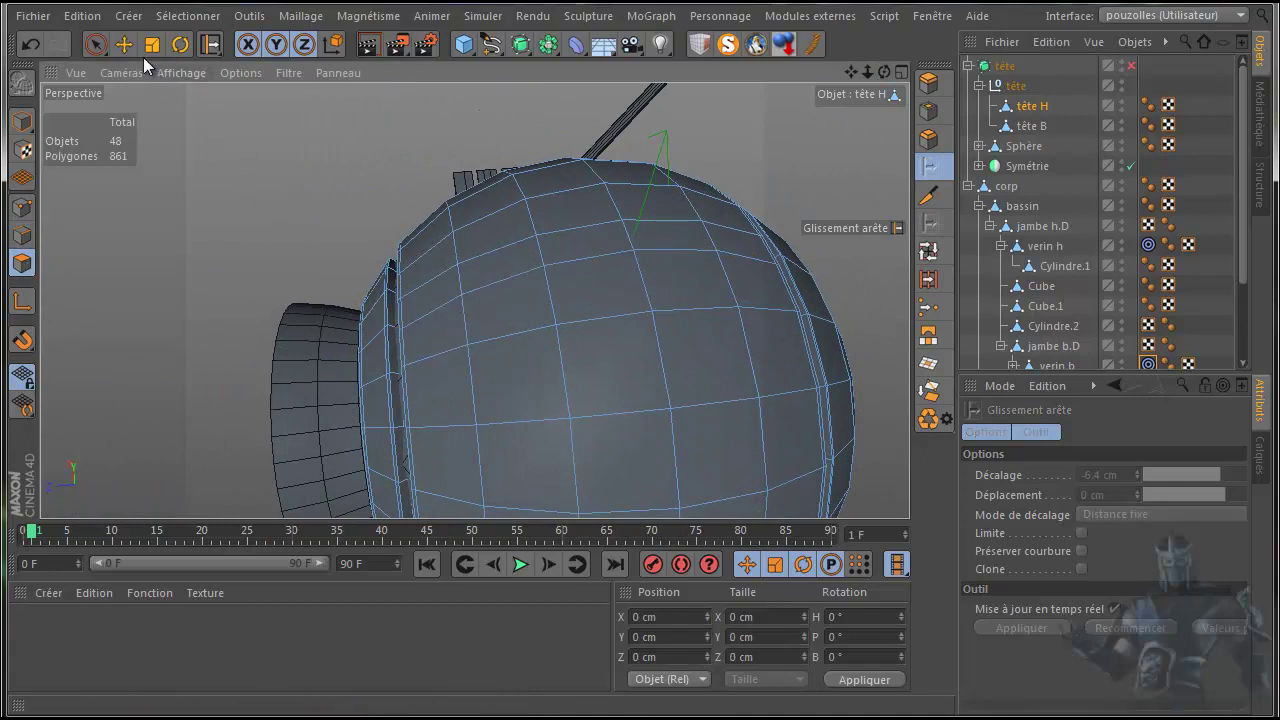
pyautogui.click(122, 42)
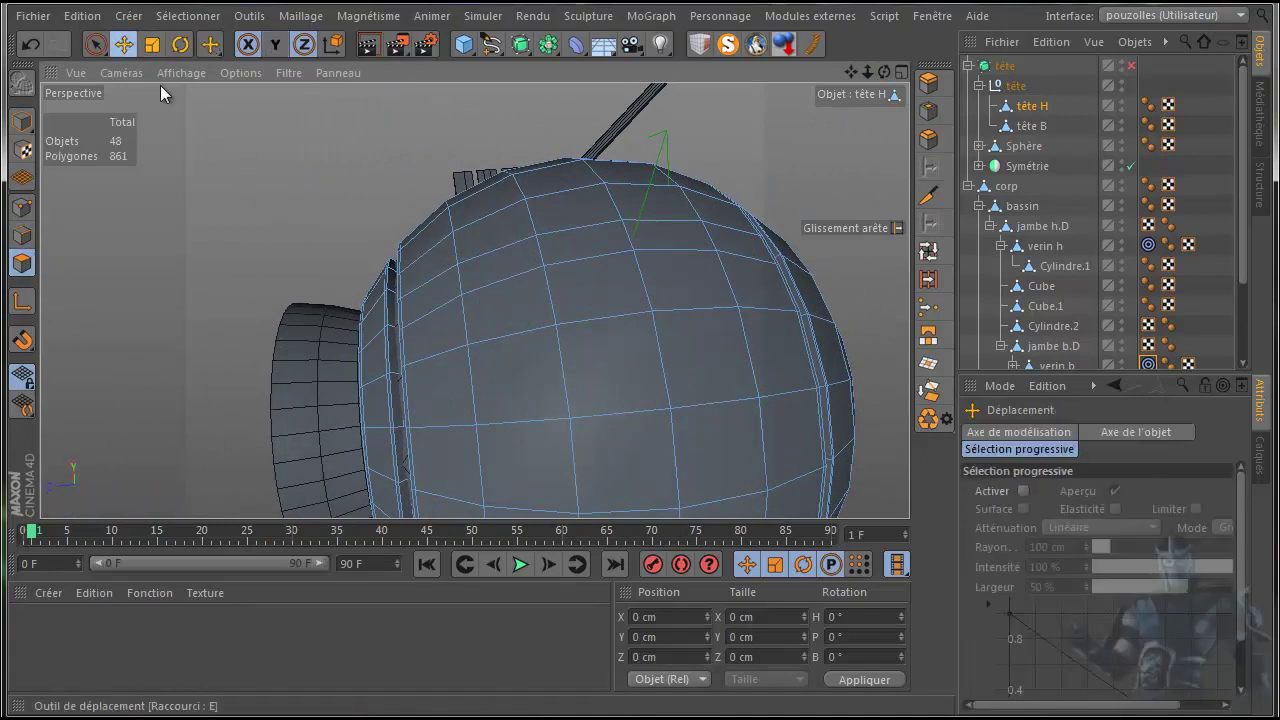
pyautogui.click(485, 277)
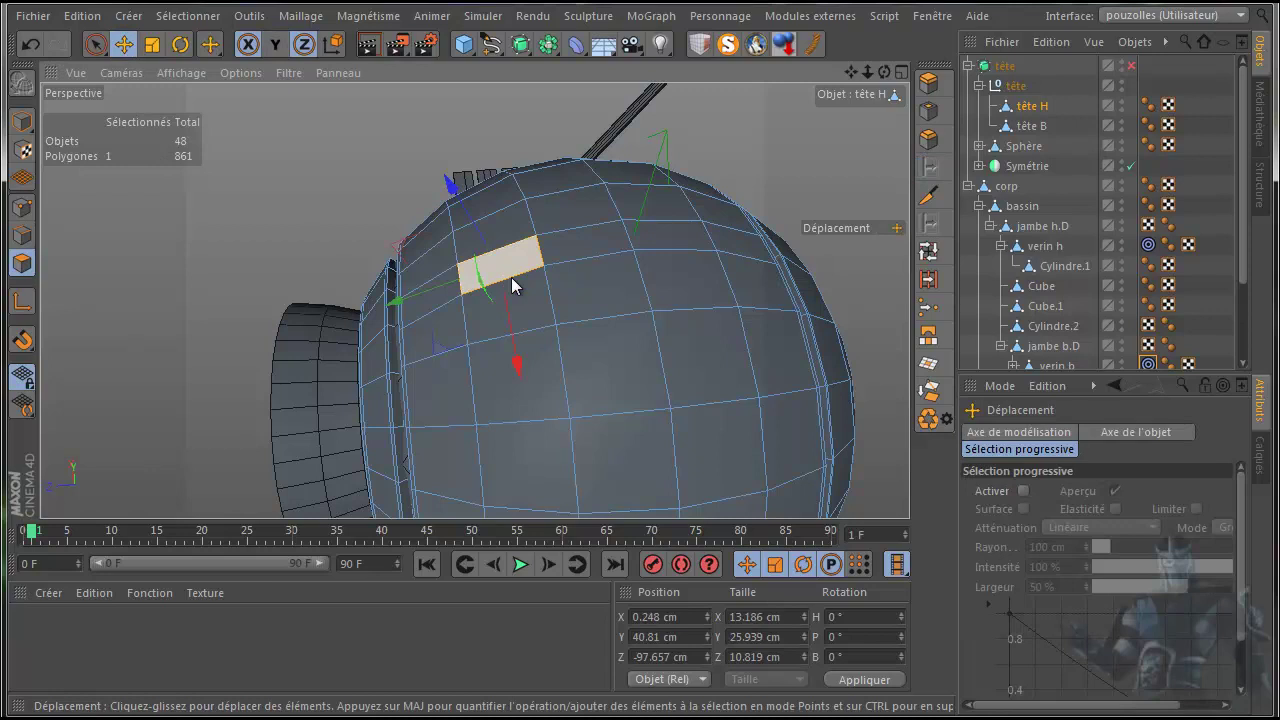
pyautogui.click(575, 252)
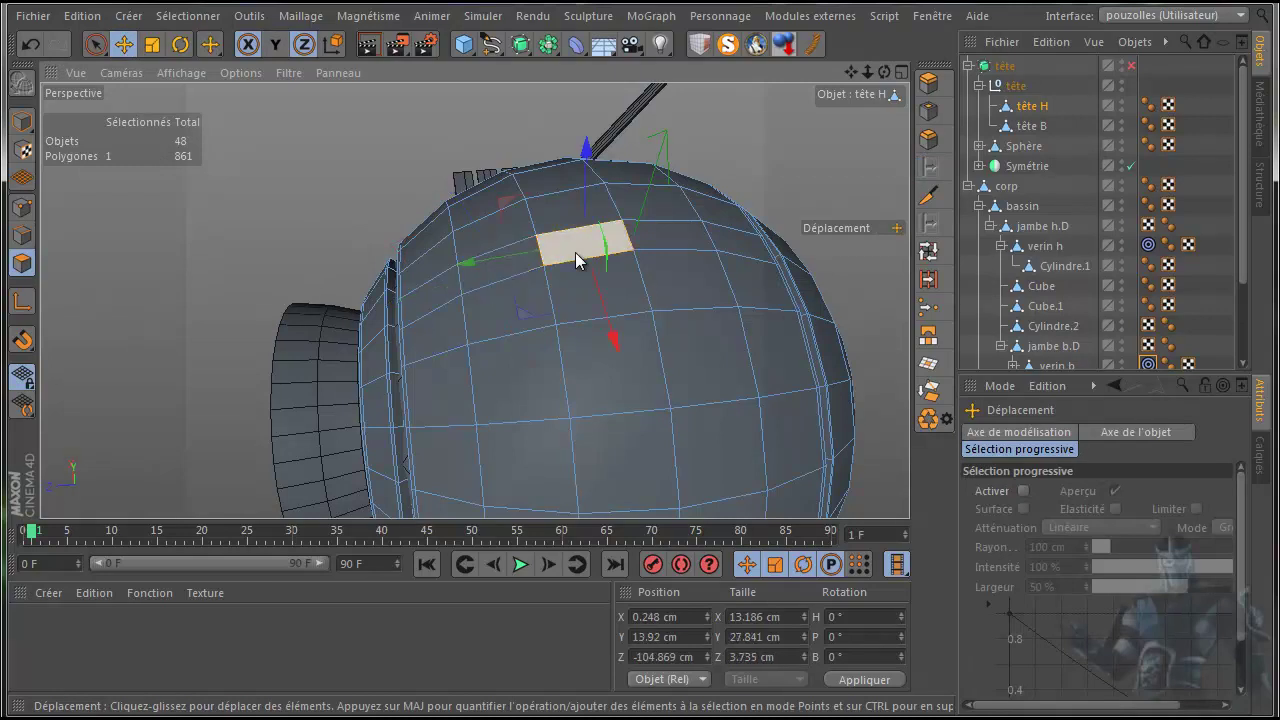
pyautogui.keyDown('shift'); pyautogui.click(472, 280); pyautogui.keyUp('shift')
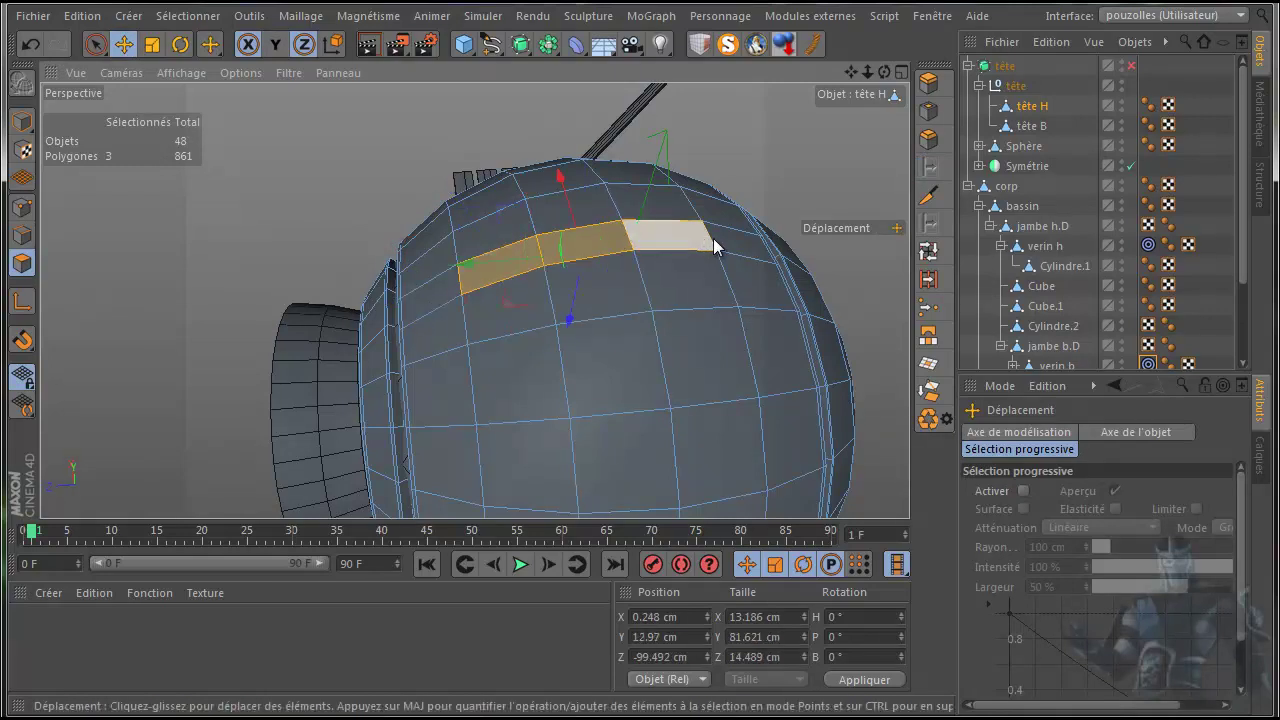
pyautogui.keyDown('shift'); pyautogui.click(679, 240); pyautogui.keyUp('shift')
pyautogui.keyDown('shift'); pyautogui.click(727, 247); pyautogui.keyUp('shift')
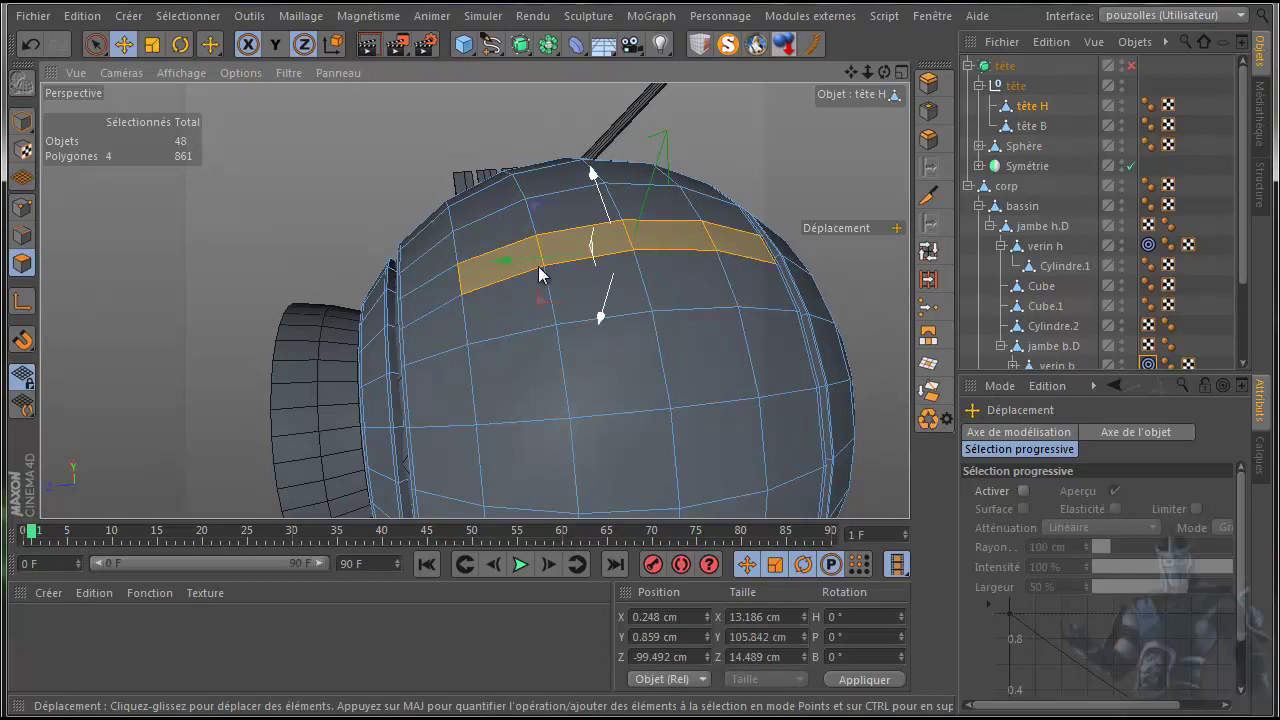
pyautogui.keyDown('shift'); pyautogui.click(441, 290); pyautogui.keyUp('shift')
# Step: Extrude the selected strip polygons outward by about 20.1 cm to form a crest on top of the head
pyautogui.moveTo(884, 73); pyautogui.dragTo(852, 164)
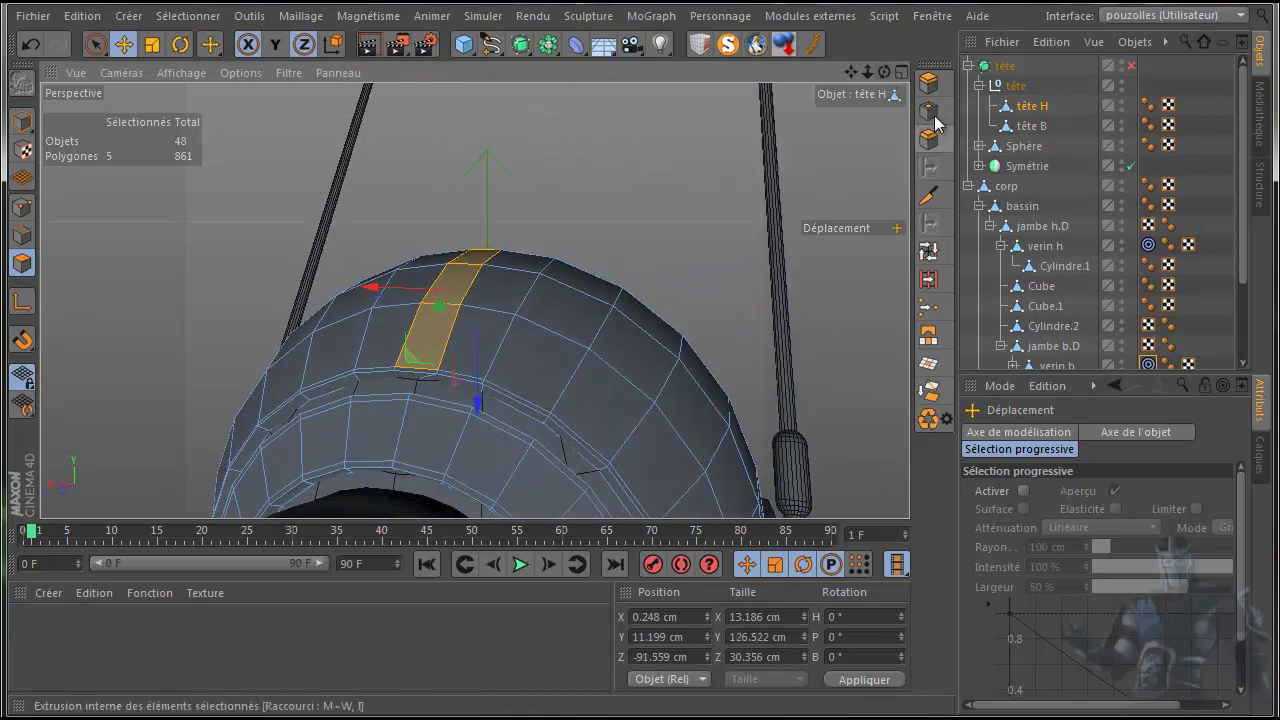
pyautogui.click(929, 82)
pyautogui.moveTo(651, 177); pyautogui.dragTo(646, 398)
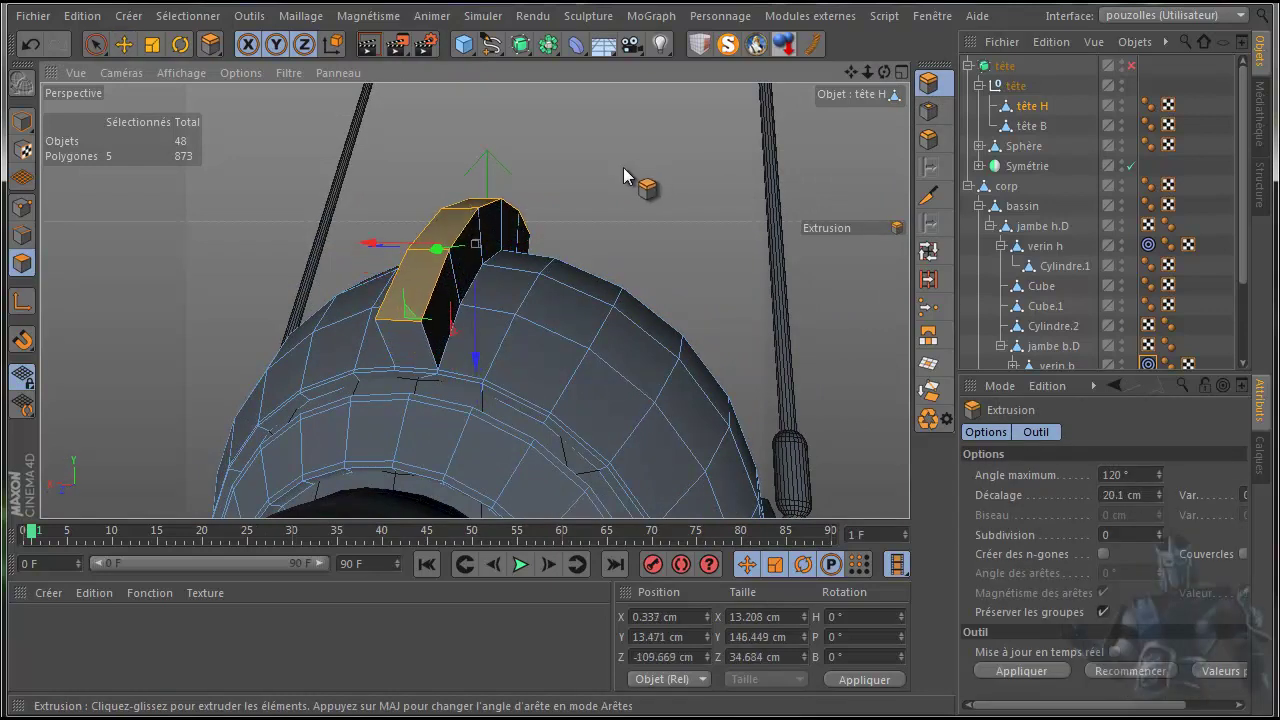
# Step: Turn the smoothing of the tête generator back on and clear the polygon selection on the head crest
pyautogui.click(1132, 66)
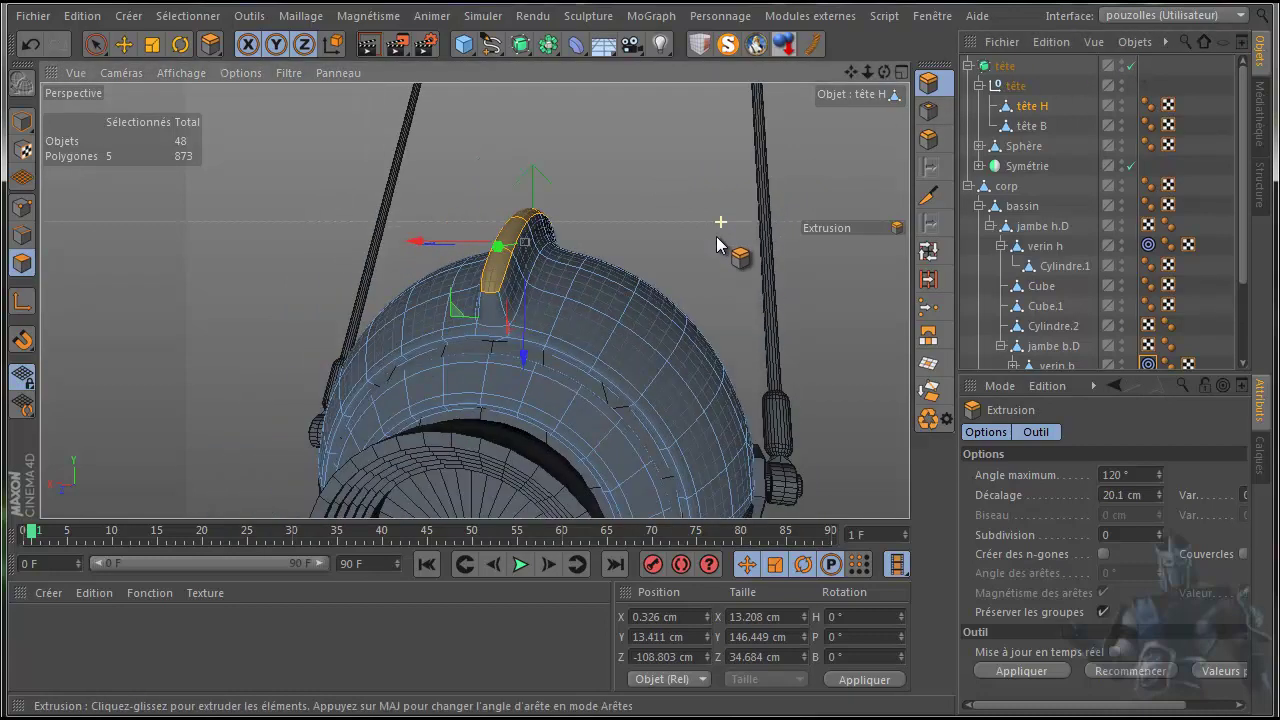
pyautogui.scroll(-3, 720, 225)
pyautogui.moveTo(884, 72); pyautogui.dragTo(606, 194)
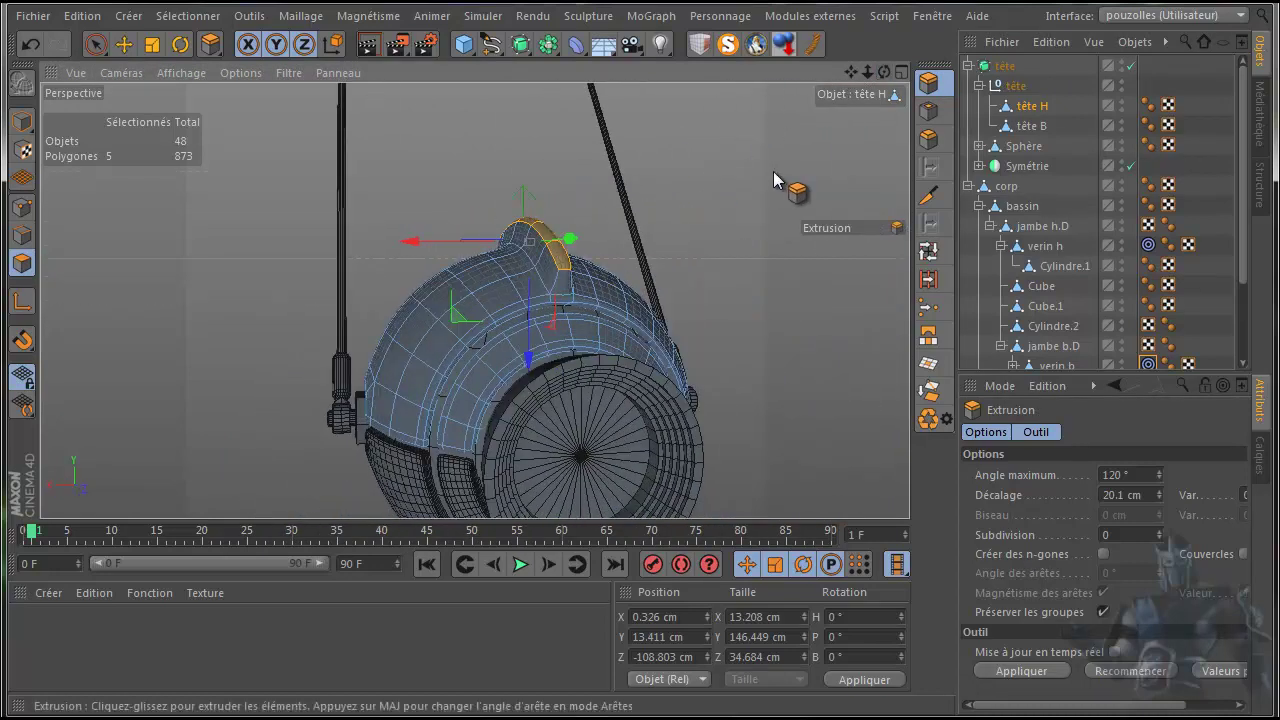
pyautogui.click(124, 44)
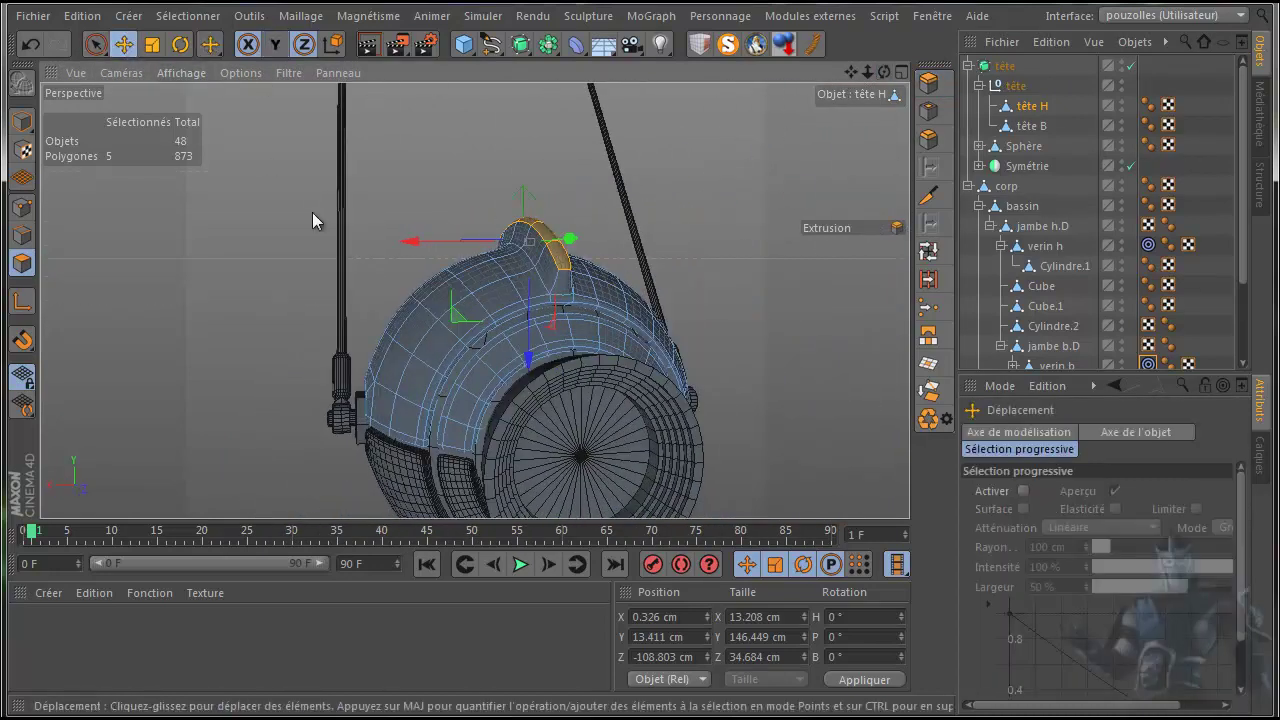
pyautogui.click(308, 230)
pyautogui.scroll(-8, 308, 230)
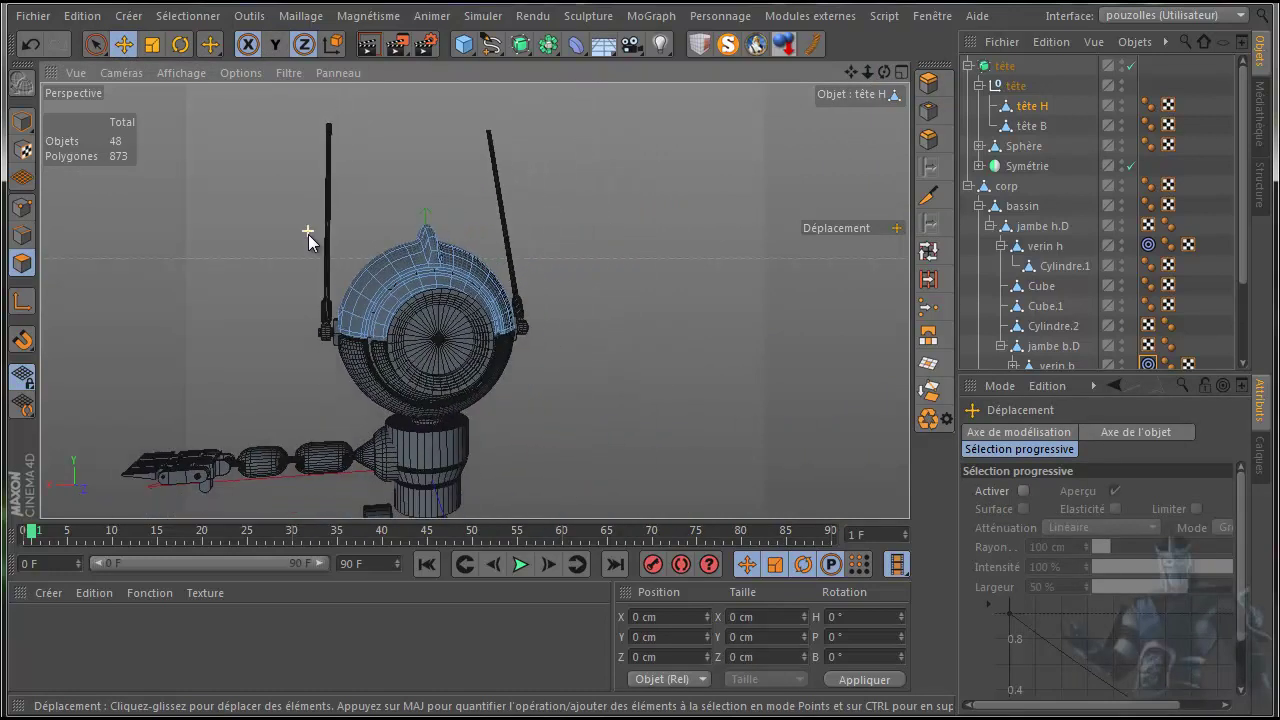
pyautogui.scroll(-2, 322, 239)
pyautogui.keyDown('alt'); pyautogui.moveTo(646, 388); pyautogui.dragTo(635, 403); pyautogui.keyUp('alt')
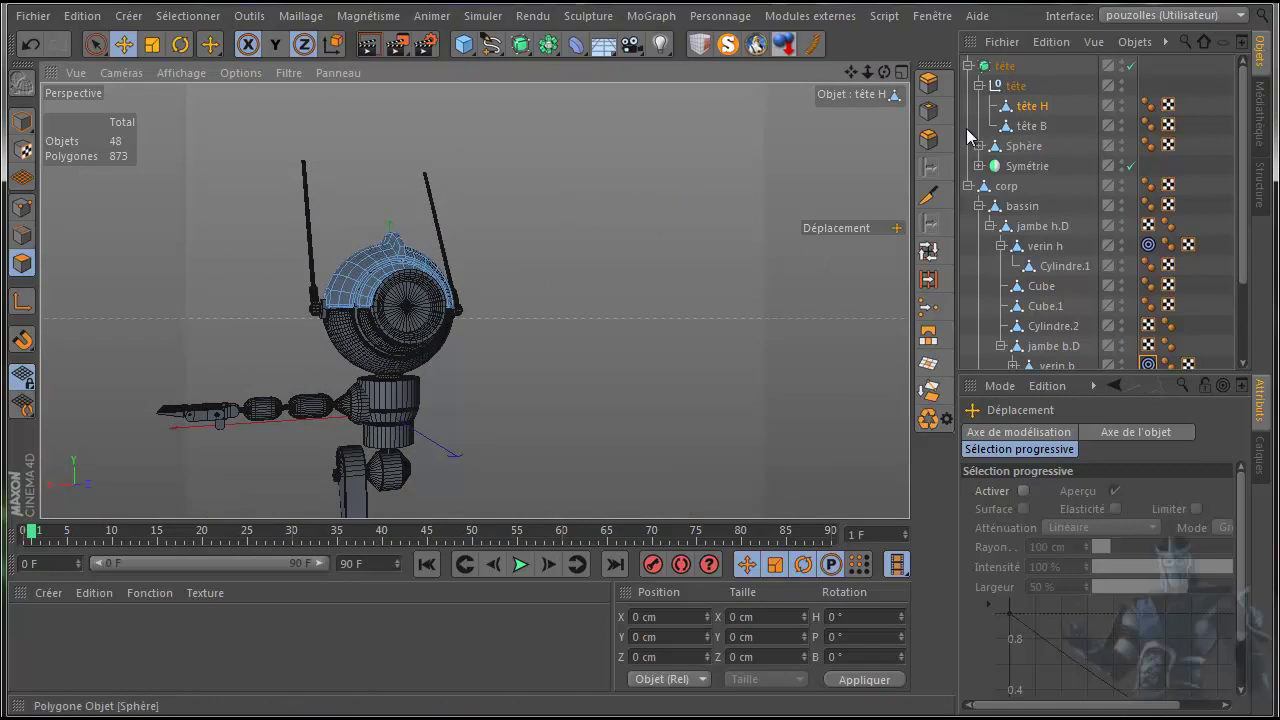
# Step: Collapse the tête and corp hierarchies in the object list and deselect all objects
pyautogui.click(968, 66)
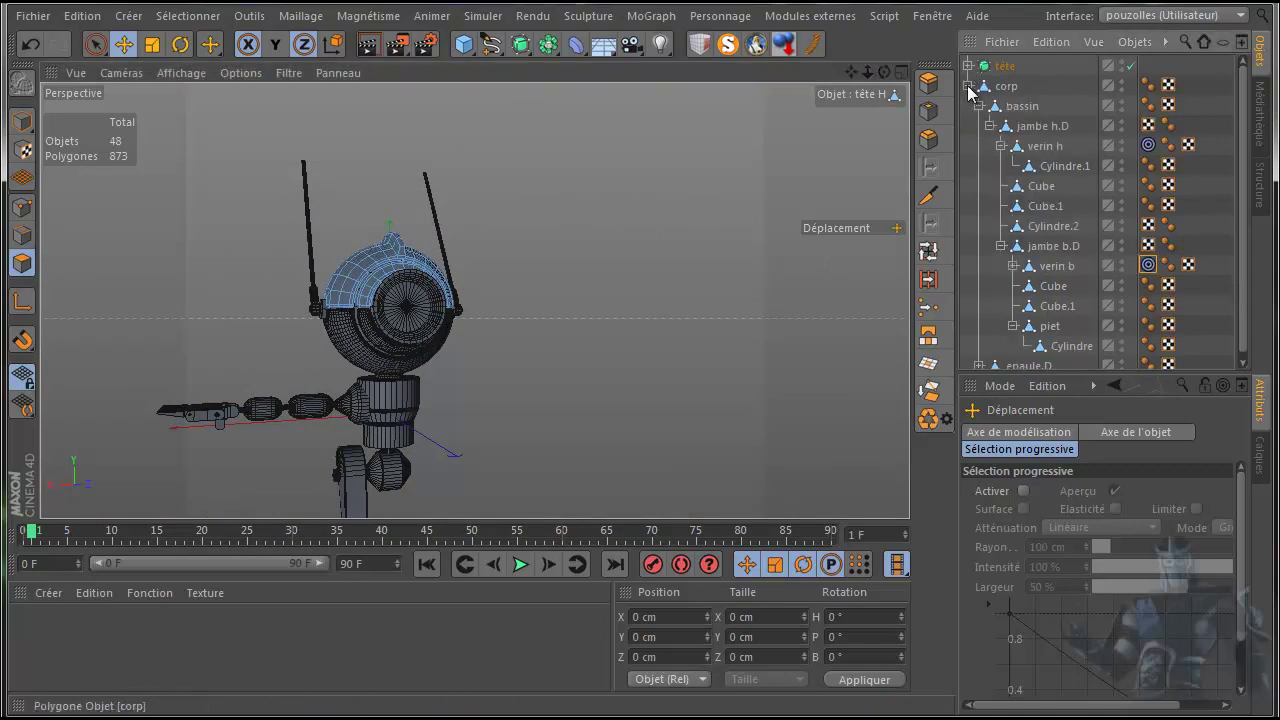
pyautogui.click(968, 86)
pyautogui.click(981, 209)
pyautogui.click(968, 86)
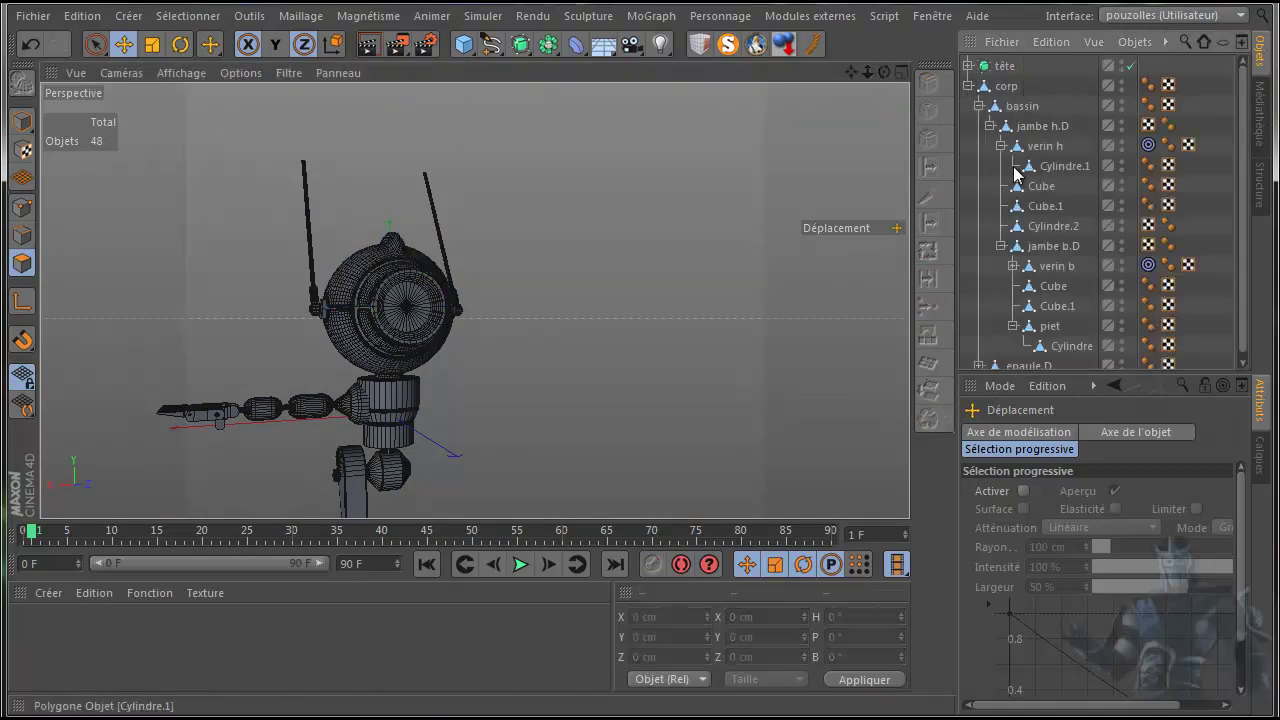
pyautogui.click(968, 86)
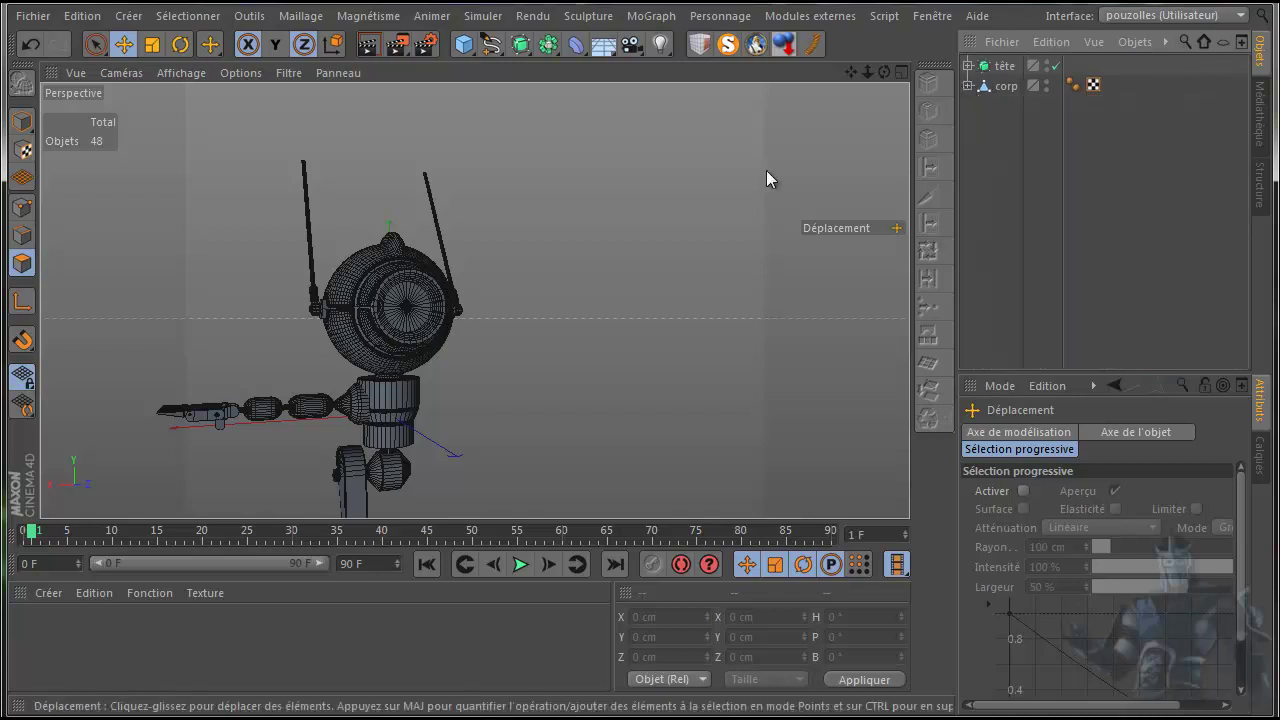
pyautogui.middleClick(634, 202)
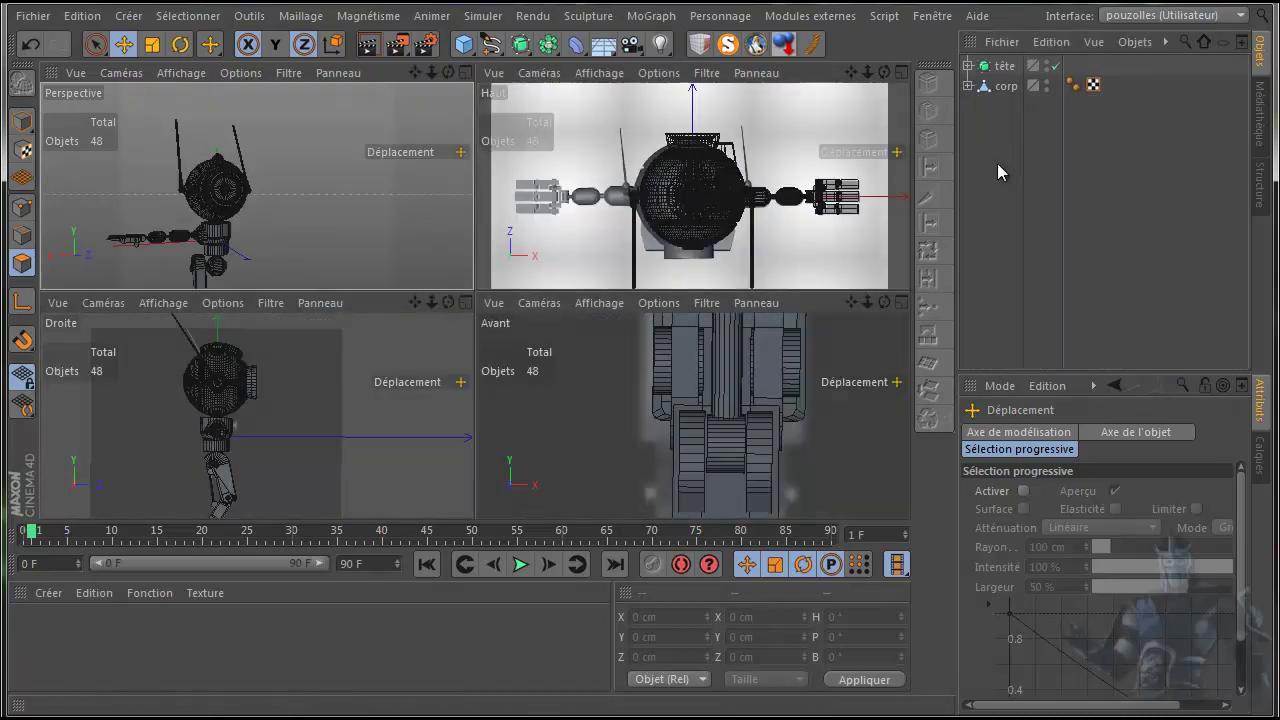
pyautogui.press('F1')
pyautogui.scroll(-2, 718, 208)
pyautogui.moveTo(884, 73); pyautogui.dragTo(639, 391)
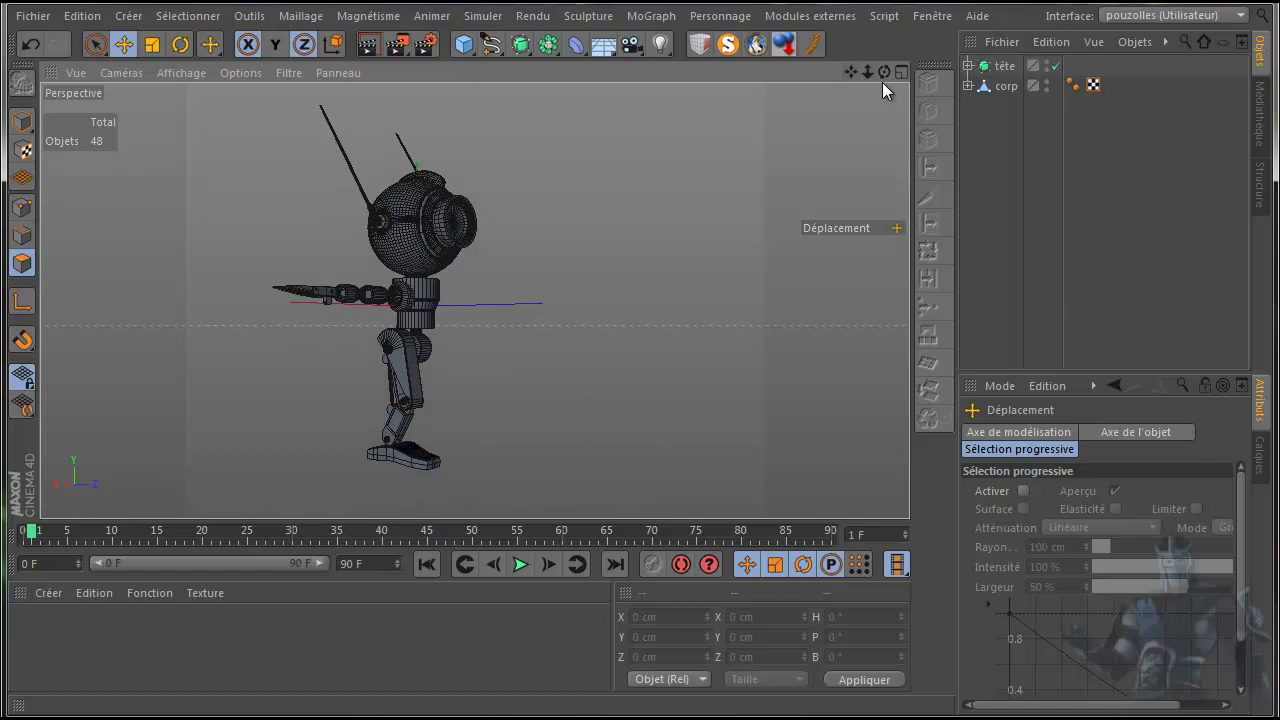
pyautogui.moveTo(882, 73); pyautogui.dragTo(639, 393)
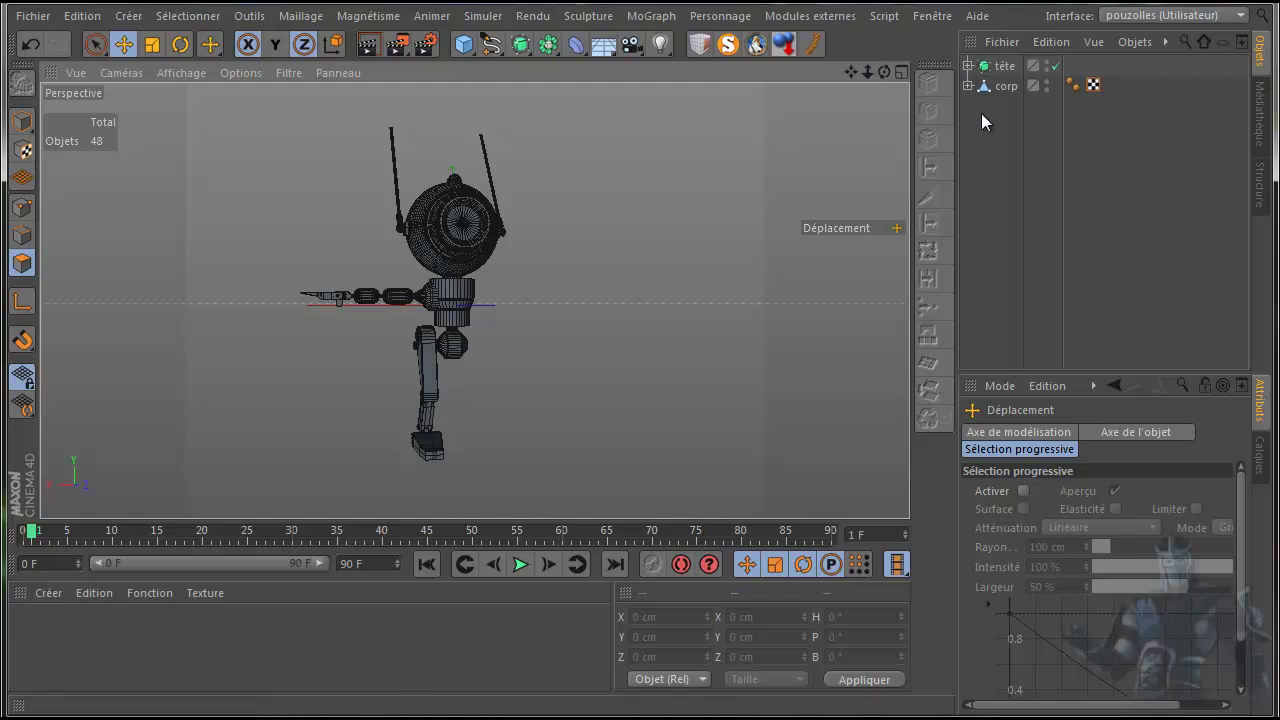
# Step: Look through the Personnage rigging commands and the character tags available for corp, such as Contrainte, without applying any
pyautogui.click(720, 17)
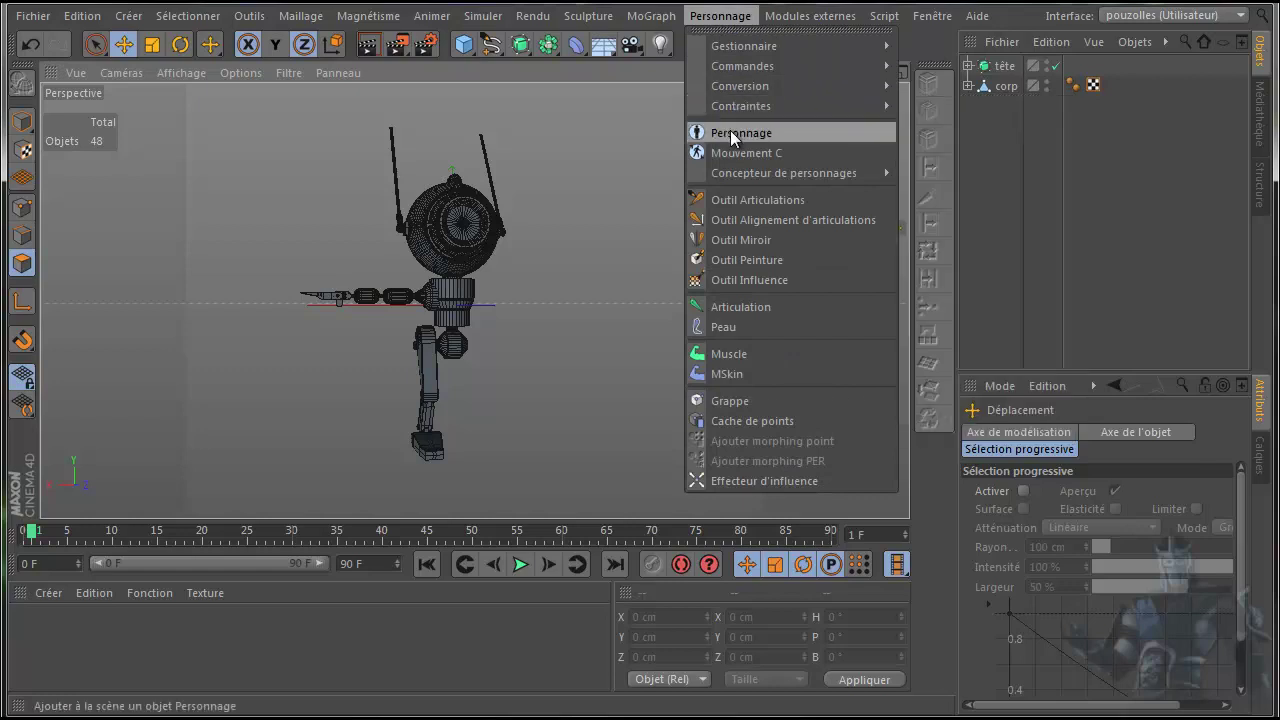
pyautogui.moveTo(760, 68)
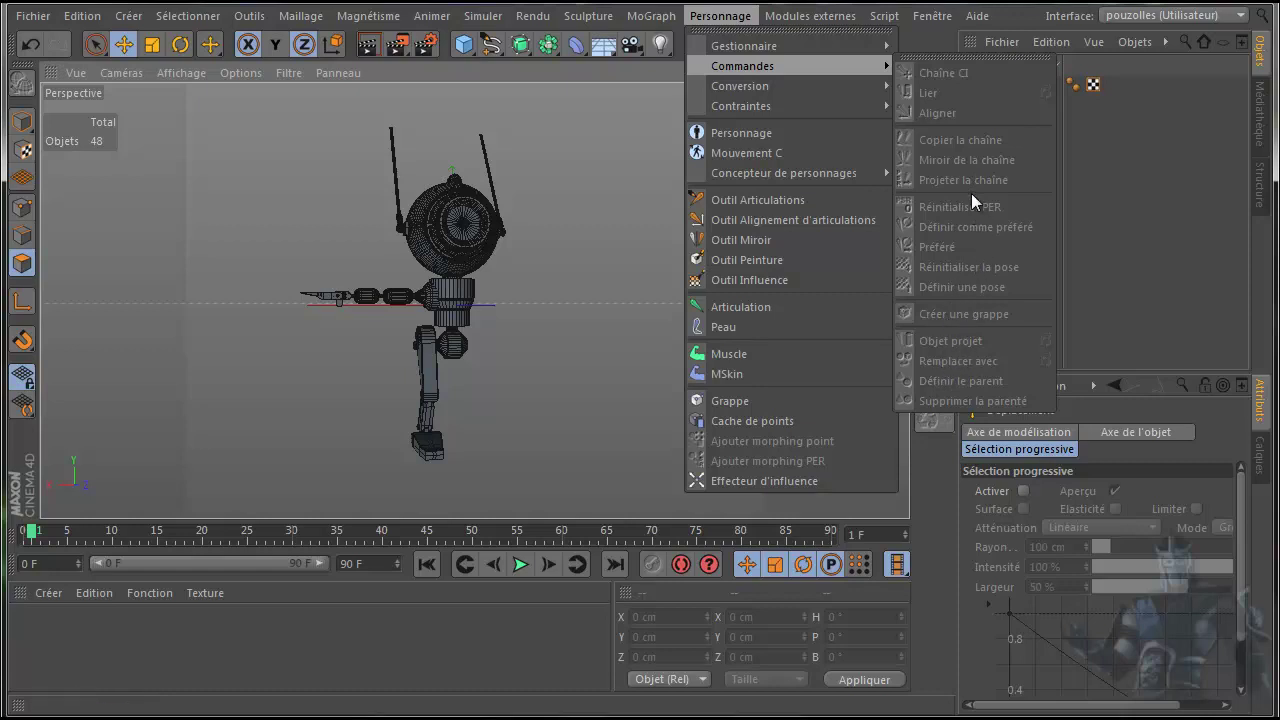
pyautogui.click(1093, 161)
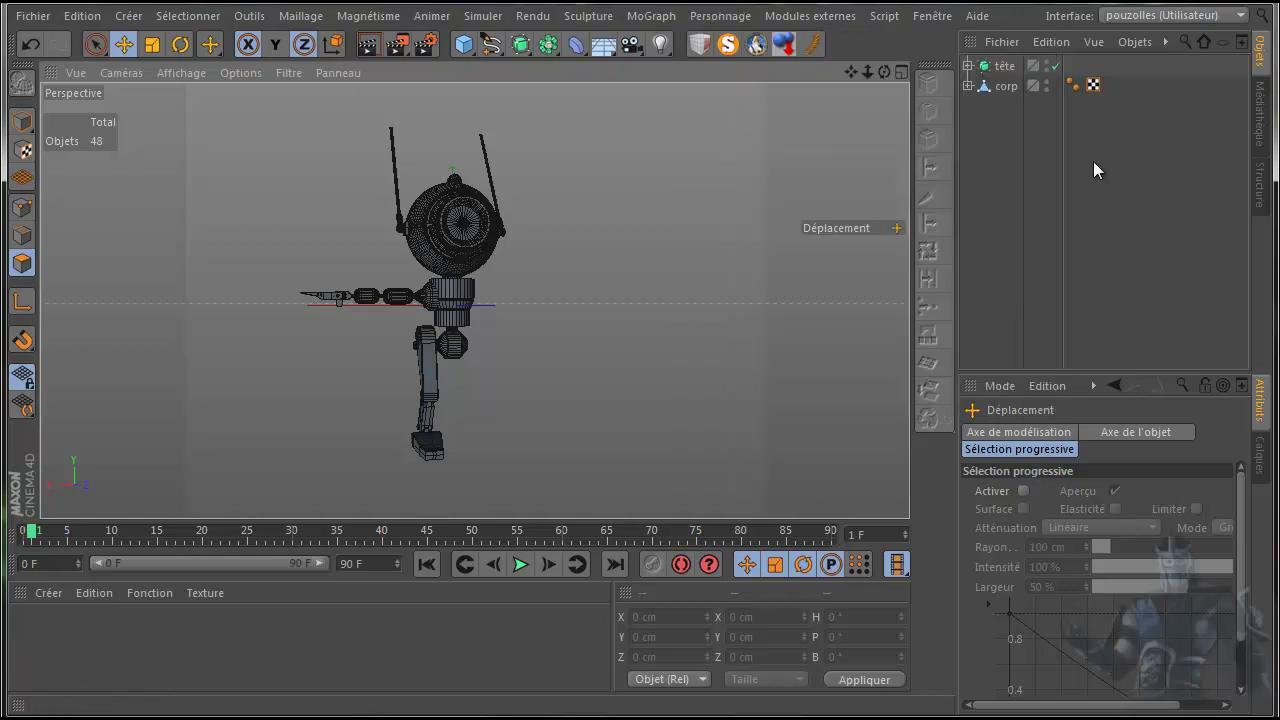
pyautogui.rightClick(1000, 88)
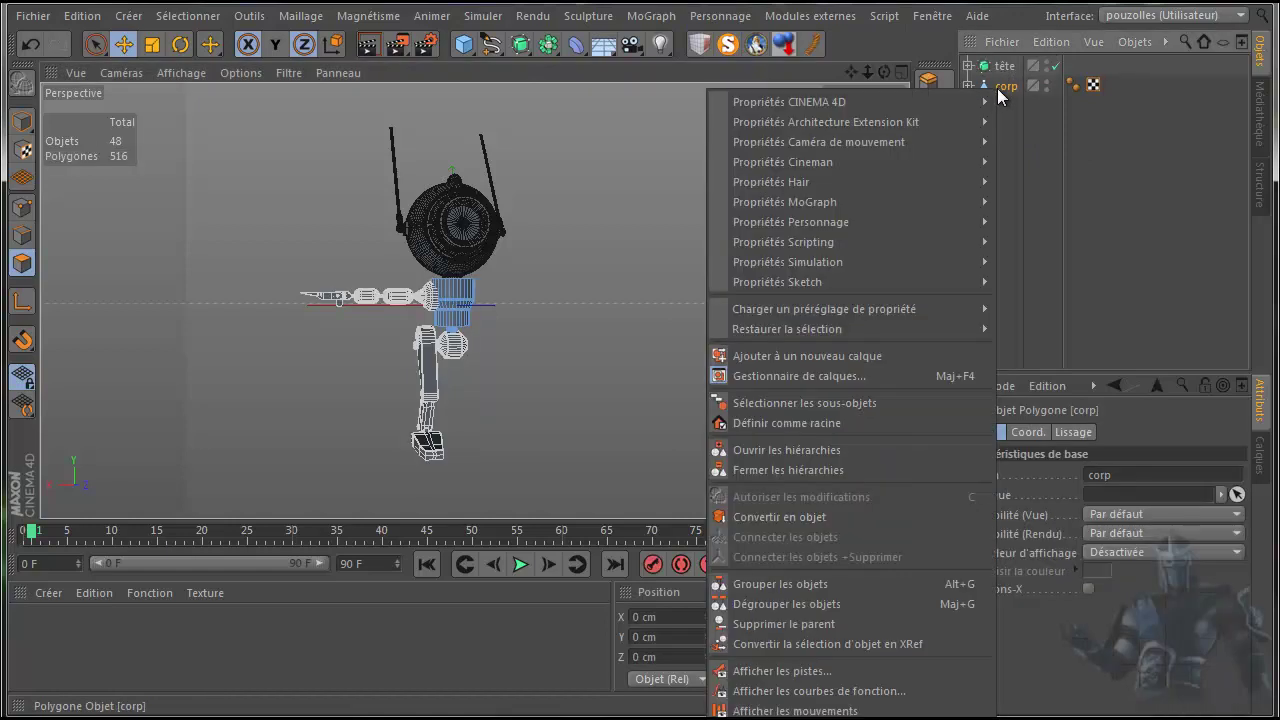
pyautogui.moveTo(985, 101)
pyautogui.moveTo(901, 243)
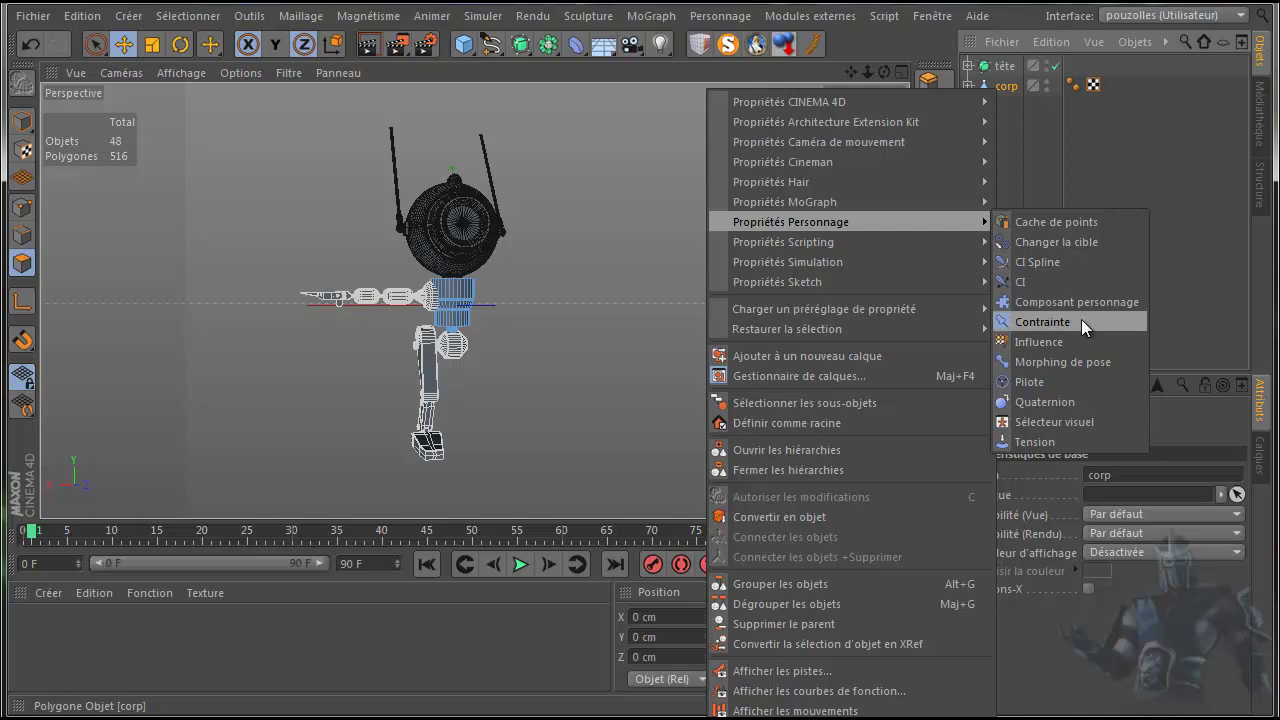
pyautogui.click(1185, 230)
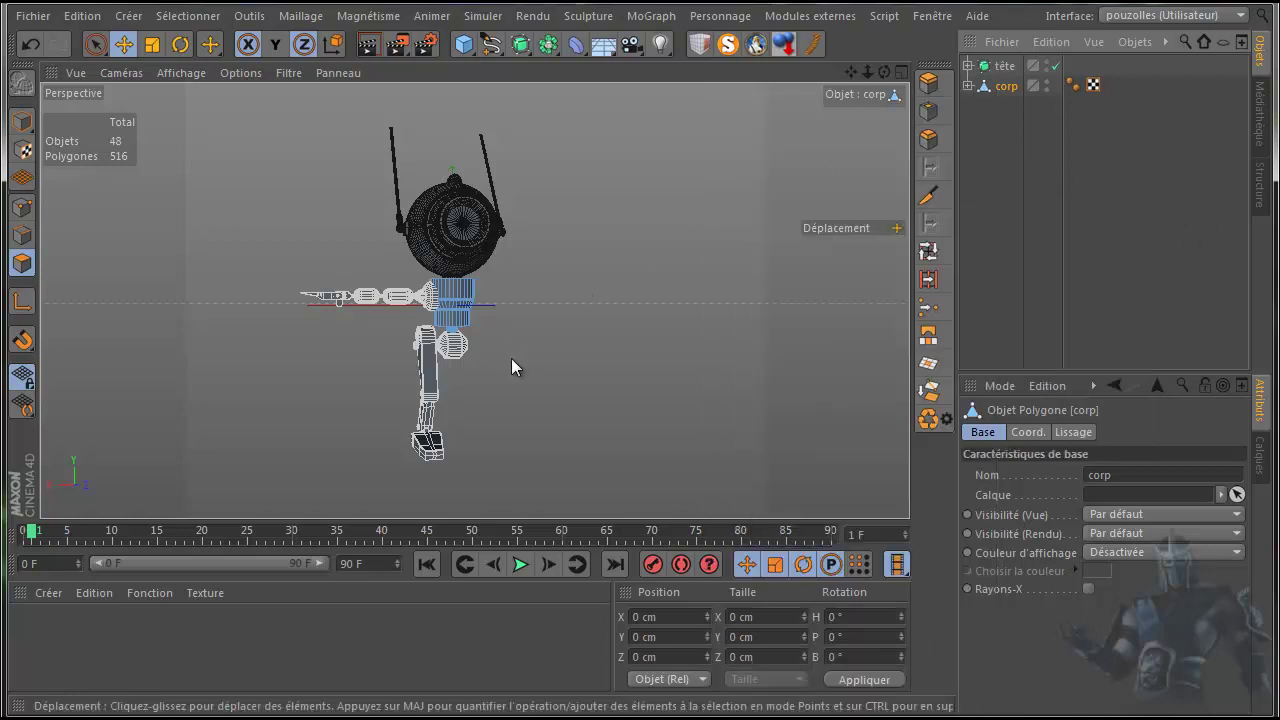
pyautogui.click(997, 194)
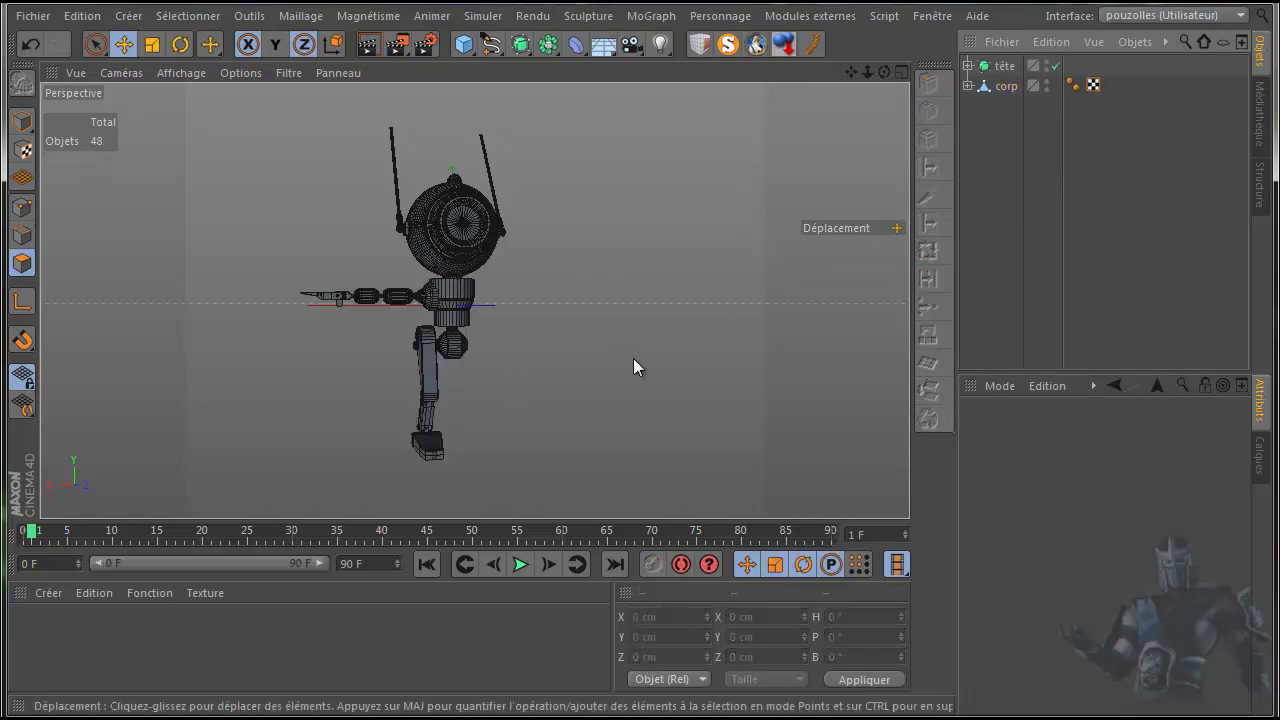
pyautogui.scroll(3, 449, 414)
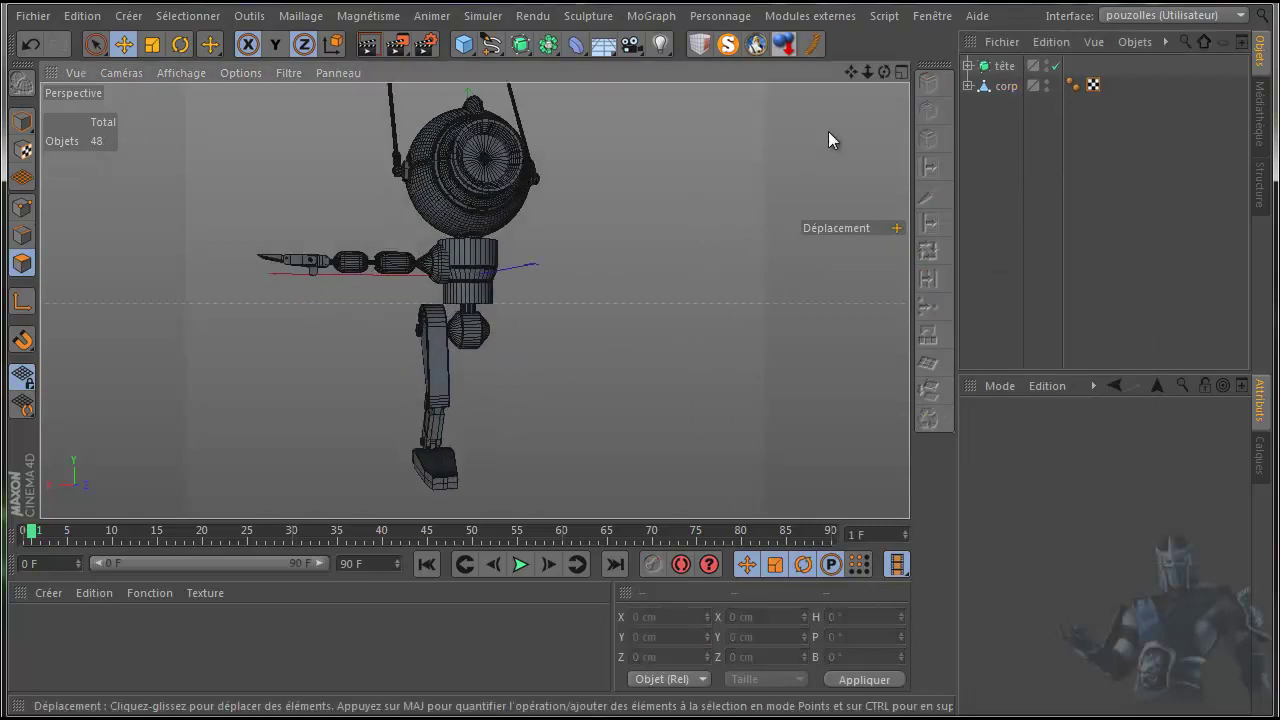